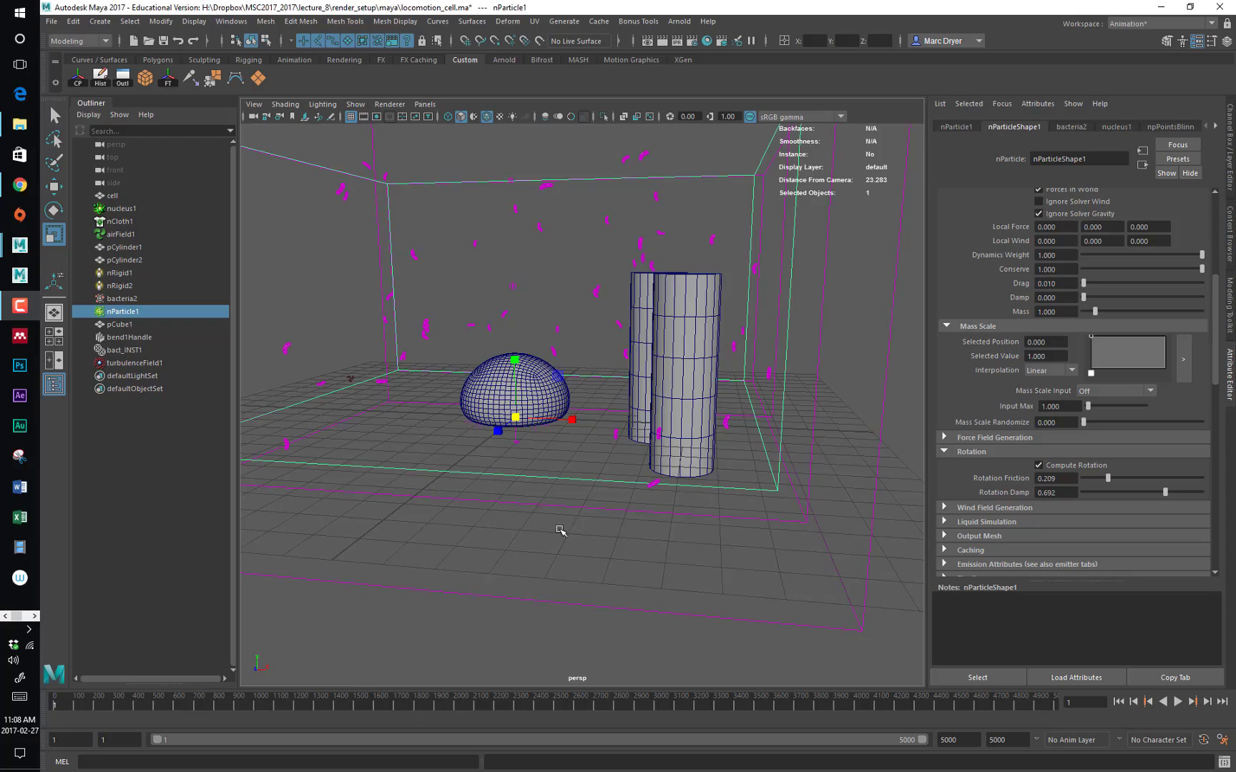
Turn off the wireframe overlay on the shaded objects in the perspective view
alt+drag(560, 530, 585, 535)
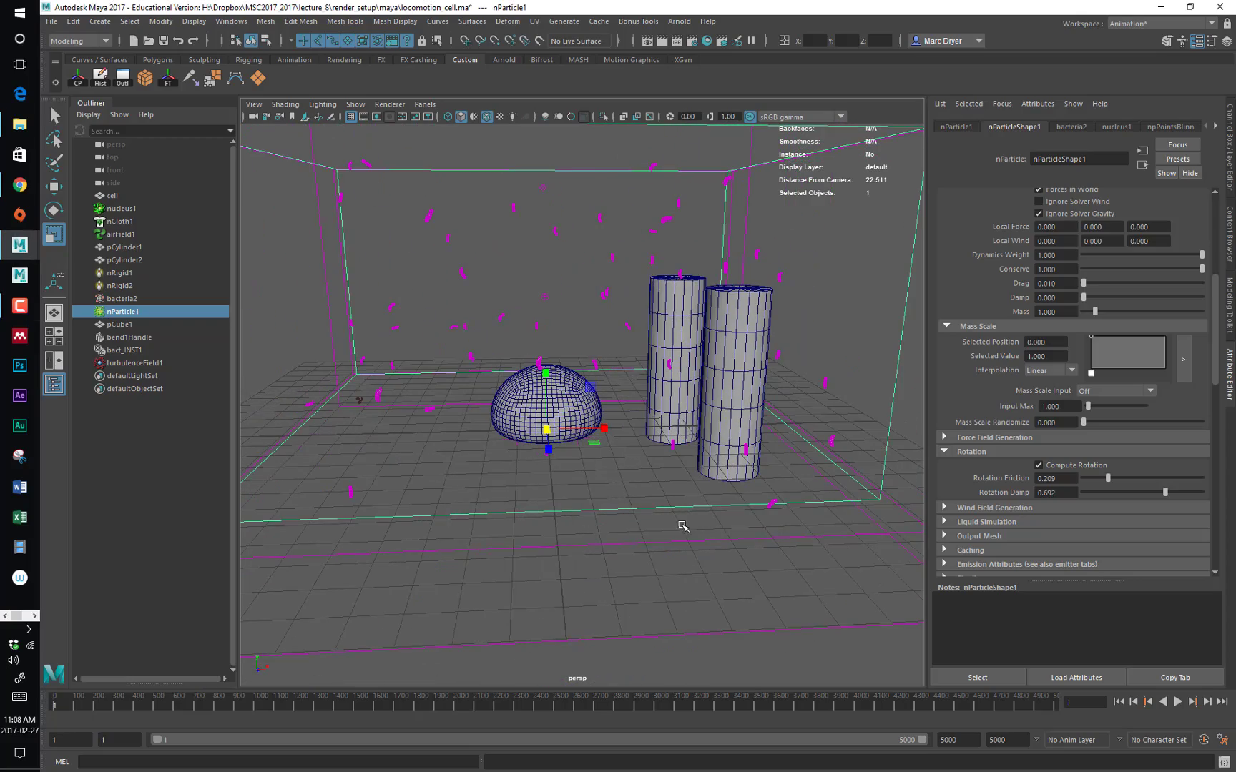
mouse_move(659, 511)
alt+mouse_down()
mouse_move(516, 540)
mouse_move(680, 506)
alt+mouse_up()
alt+right_drag(679, 506, 817, 508)
alt+drag(723, 499, 695, 489)
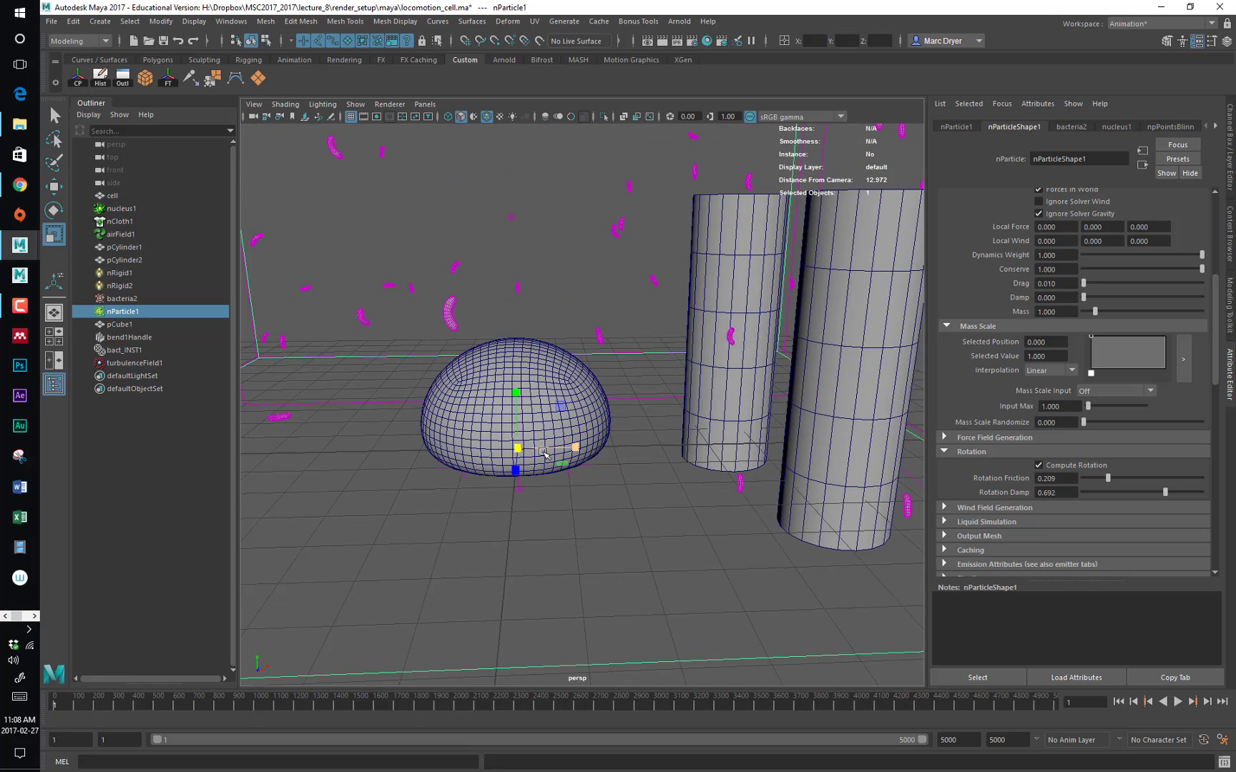
mouse_move(605, 447)
alt+mouse_down()
mouse_move(500, 451)
mouse_move(636, 453)
mouse_move(625, 437)
alt+mouse_up()
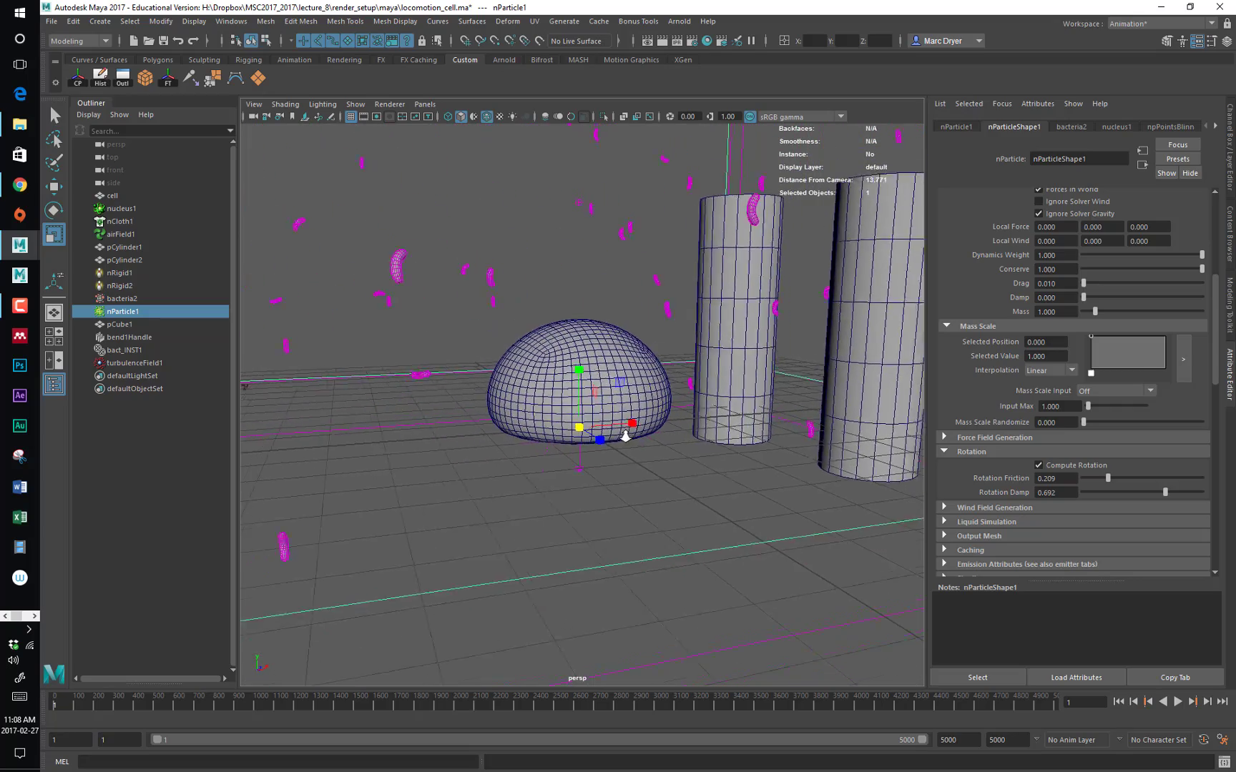
alt+right_drag(626, 437, 583, 433)
alt+drag(583, 433, 580, 445)
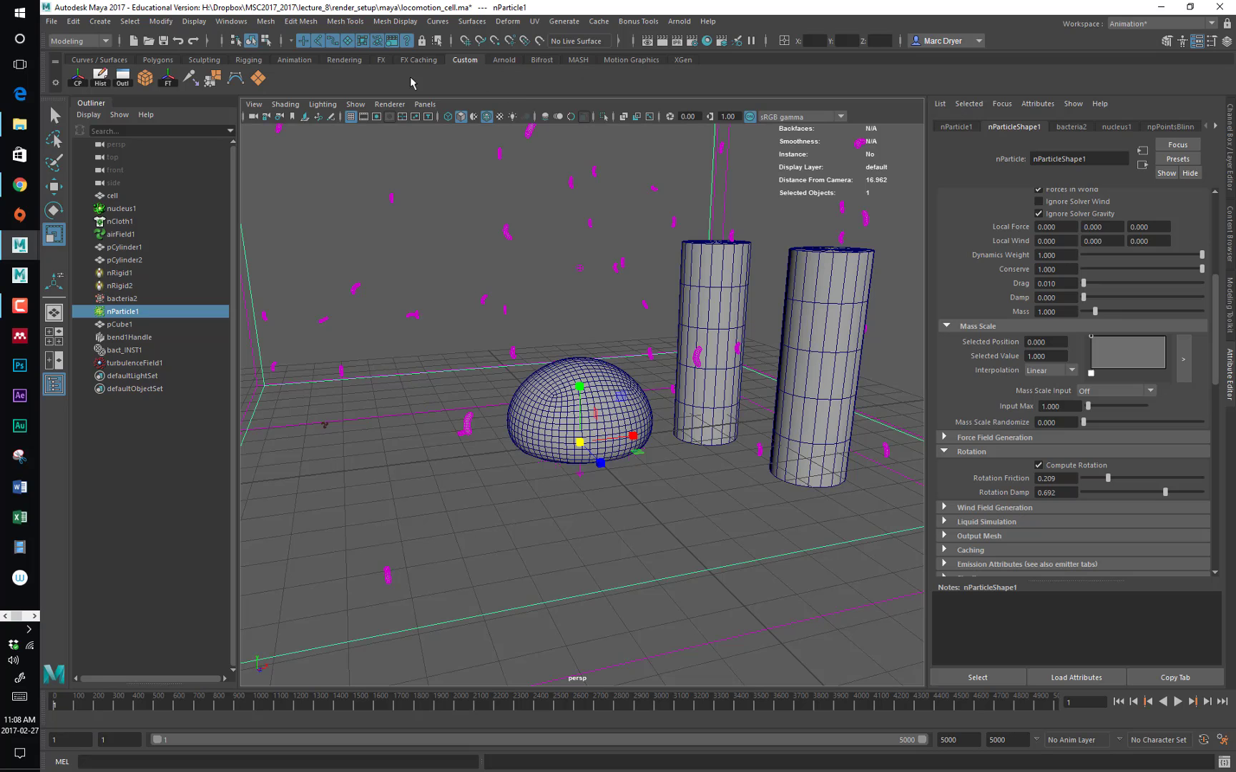
click(486, 117)
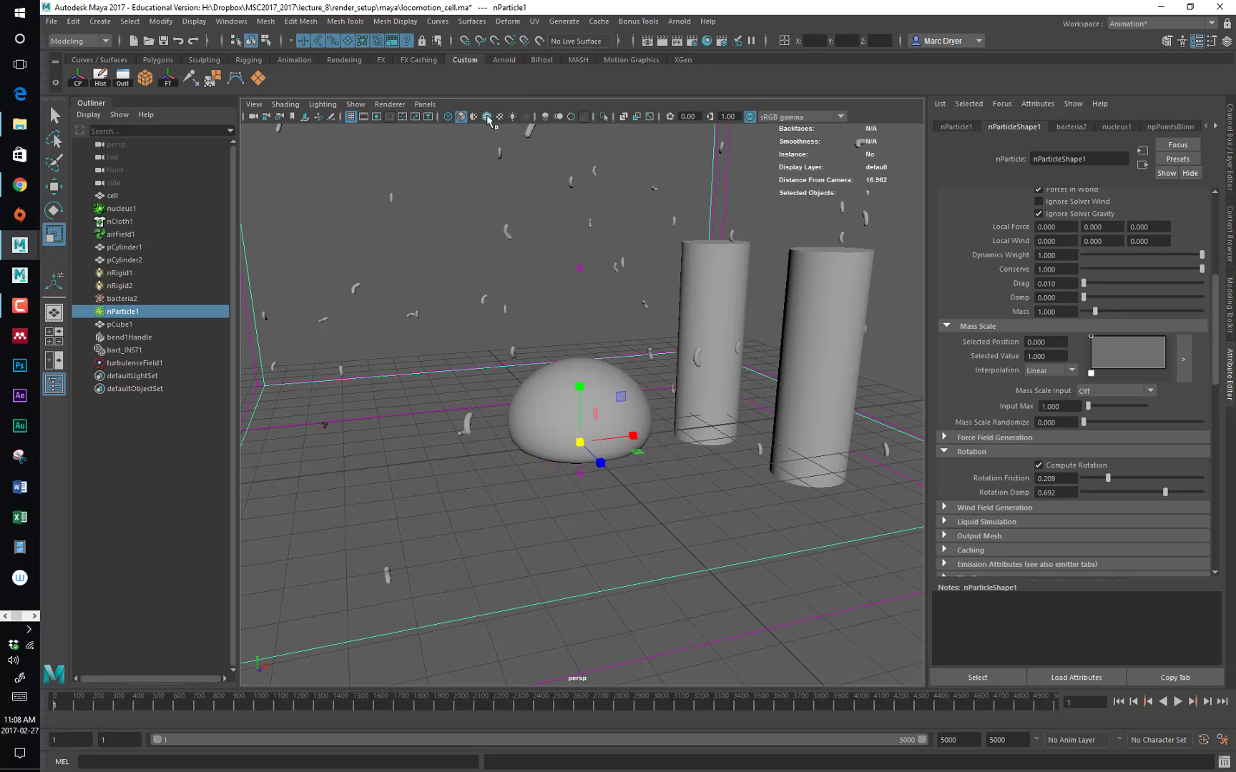
Inspect the smooth-shaded cell, cylinders and bacteria from several angles and clear the selection
mouse_move(530, 284)
alt+mouse_down()
mouse_move(462, 304)
mouse_move(476, 284)
alt+mouse_up()
alt+right_drag(458, 294, 589, 344)
alt+right_drag(605, 494, 467, 455)
alt+drag(467, 454, 631, 484)
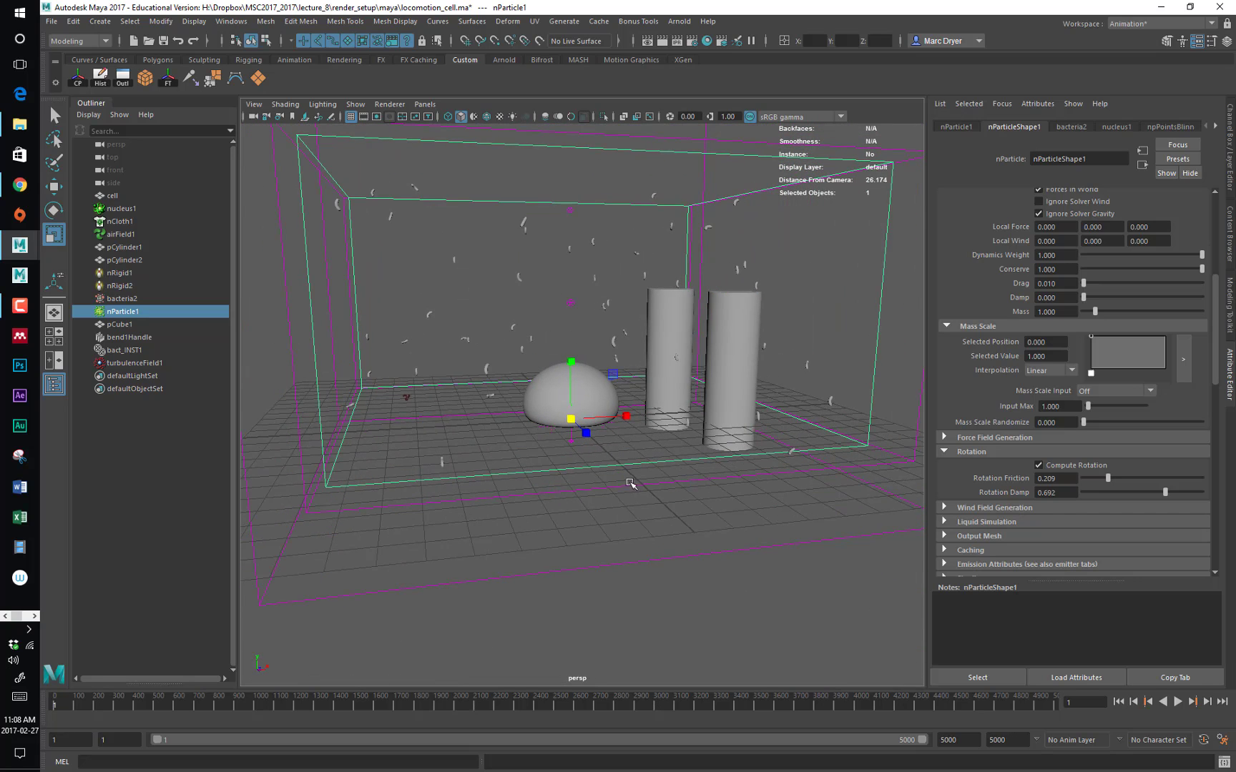
click(769, 629)
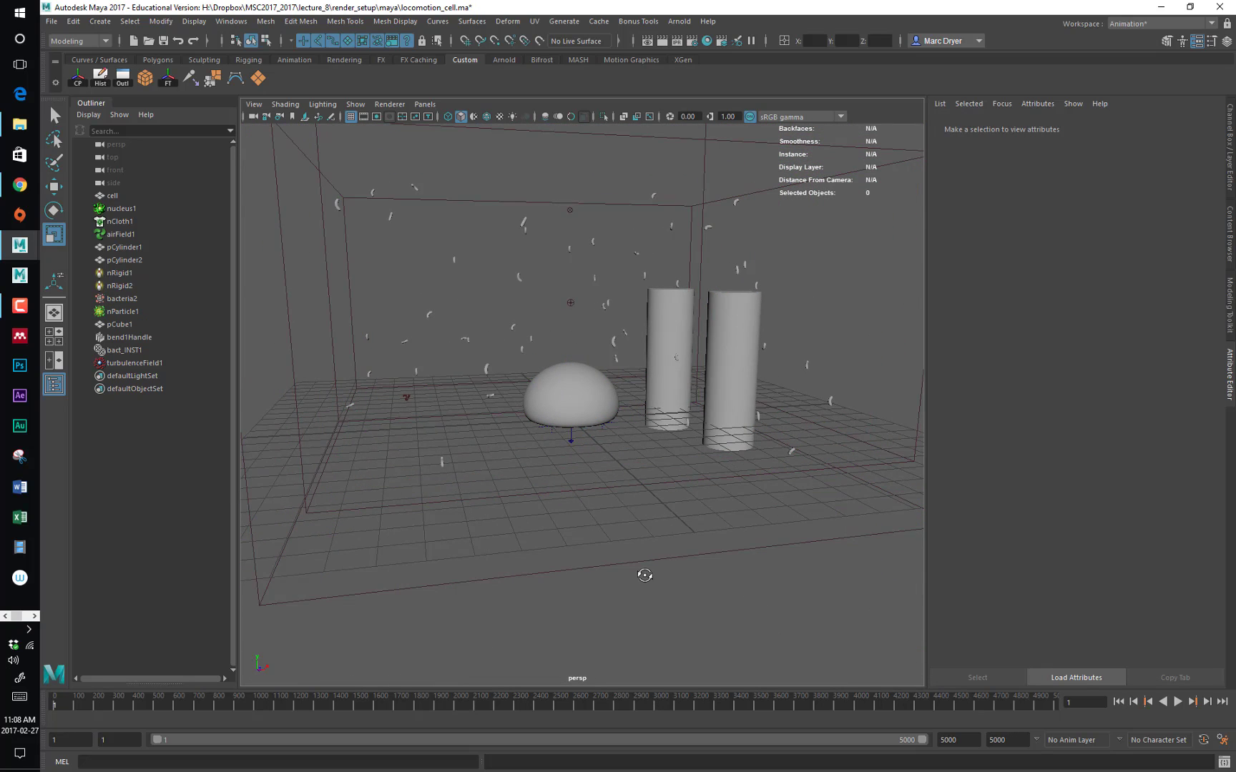
alt+drag(643, 576, 635, 577)
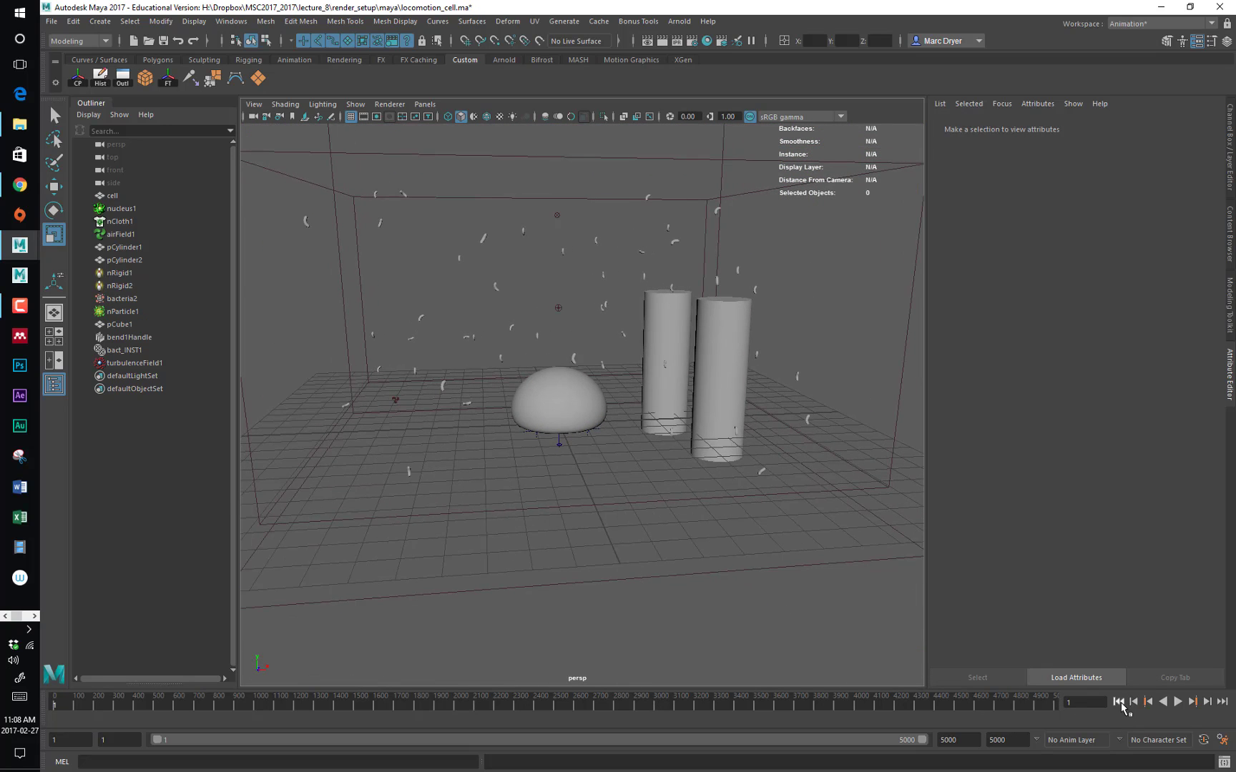
Play the locomotion simulation, stop it after the cell has moved past the cylinders, and examine the cell up close
click(1180, 703)
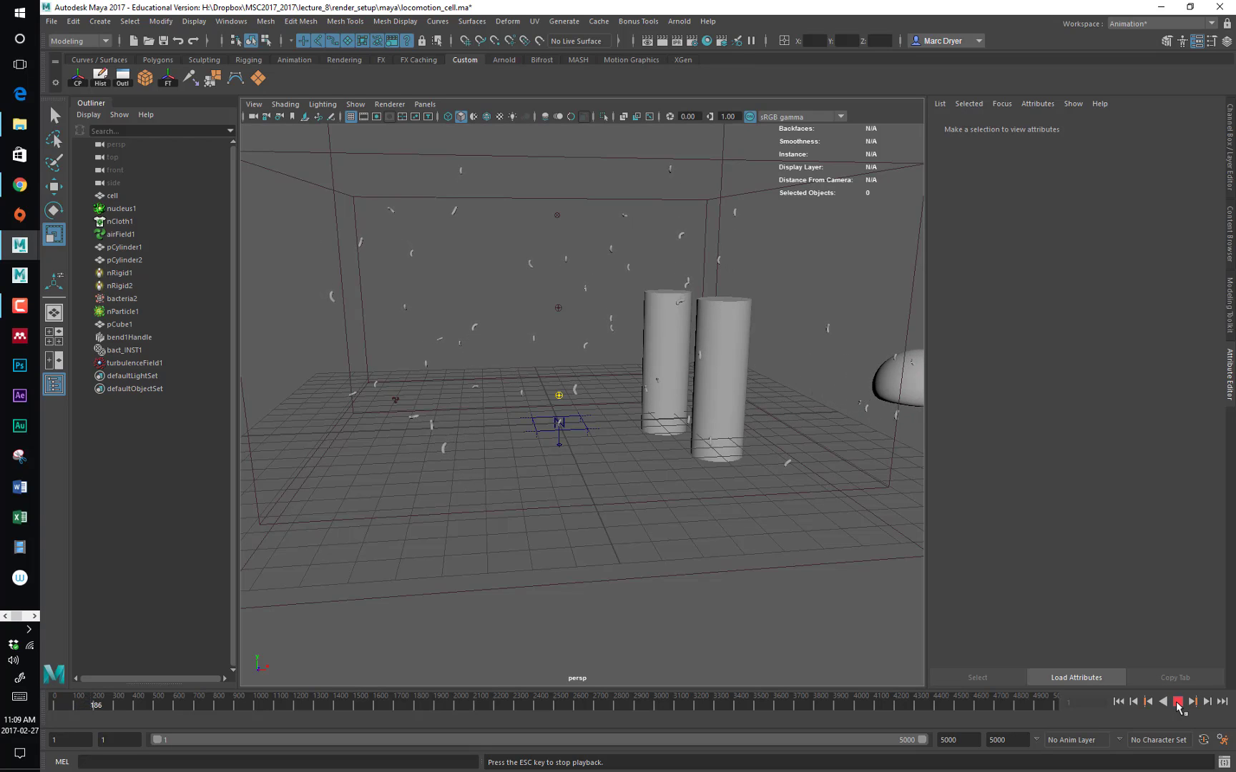
click(1177, 704)
alt+drag(766, 465, 422, 477)
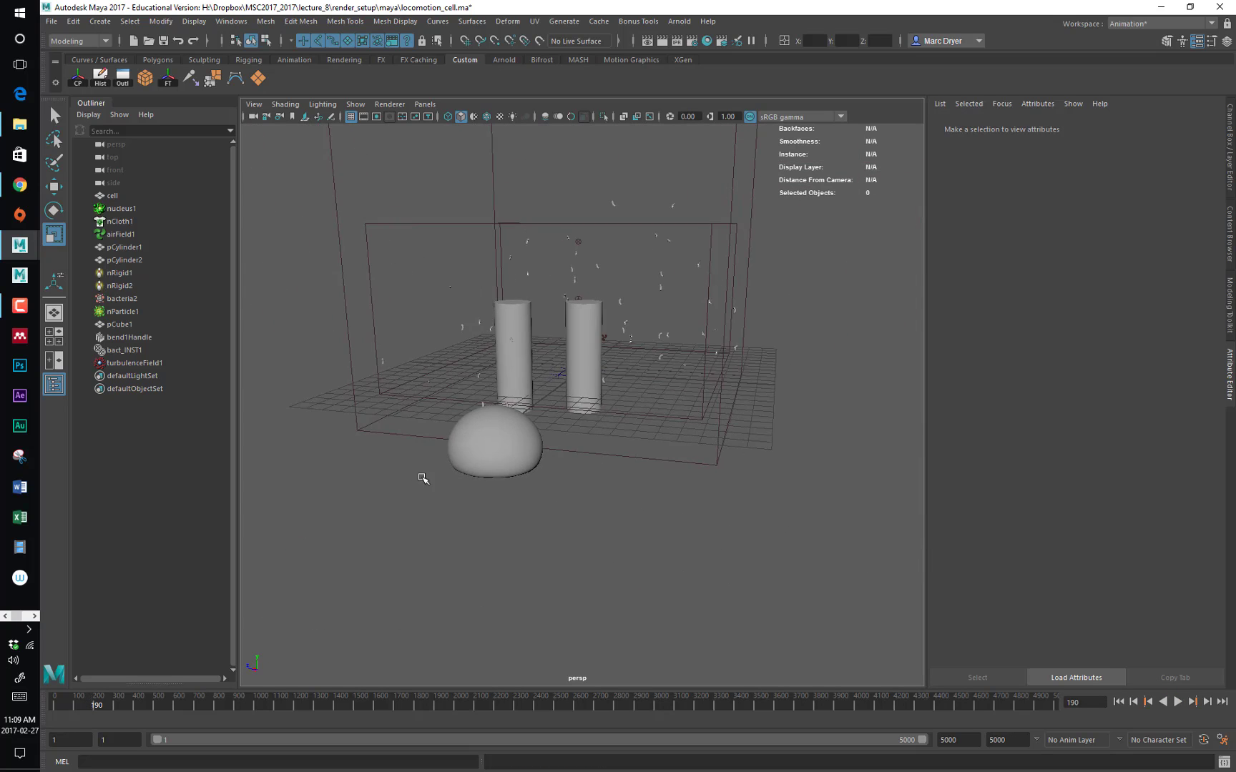
alt+right_drag(422, 477, 474, 466)
alt+drag(474, 467, 667, 499)
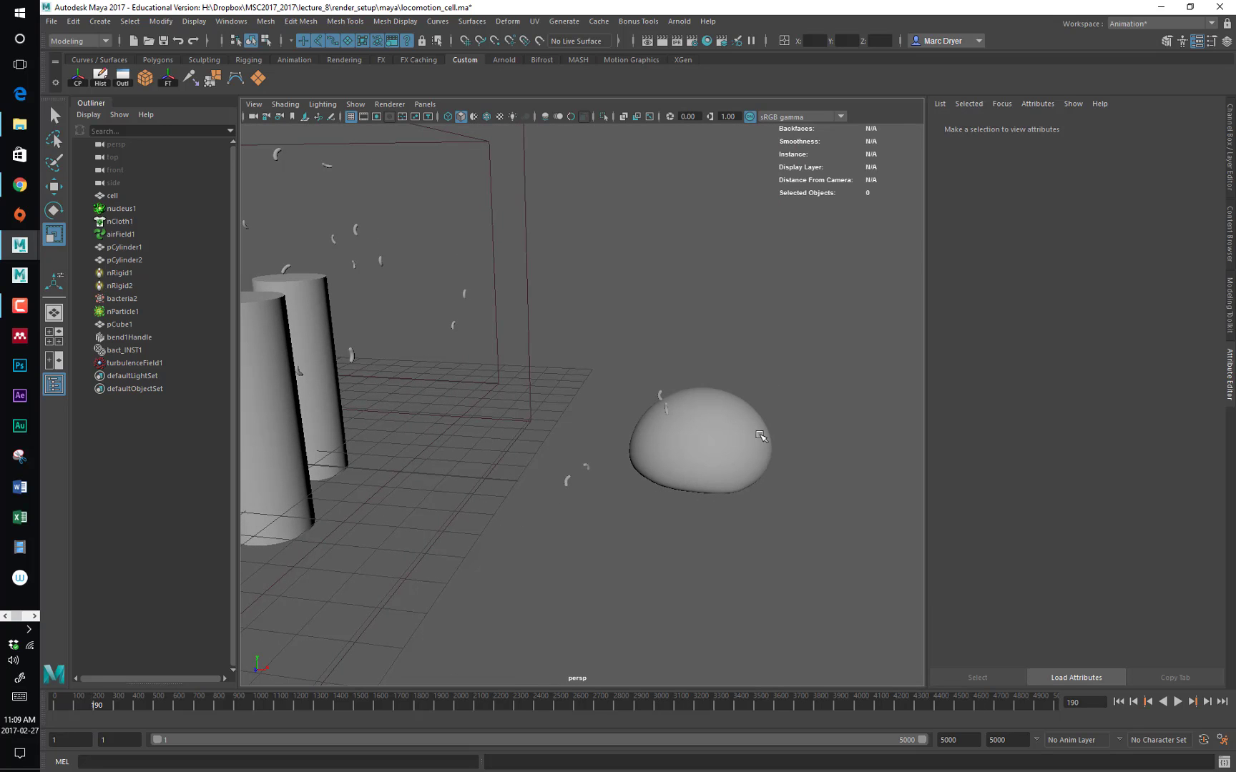
Replay the simulation from the first frame and stop it as the cell emerges from between the two cylinders
click(1118, 702)
alt+drag(621, 571, 510, 432)
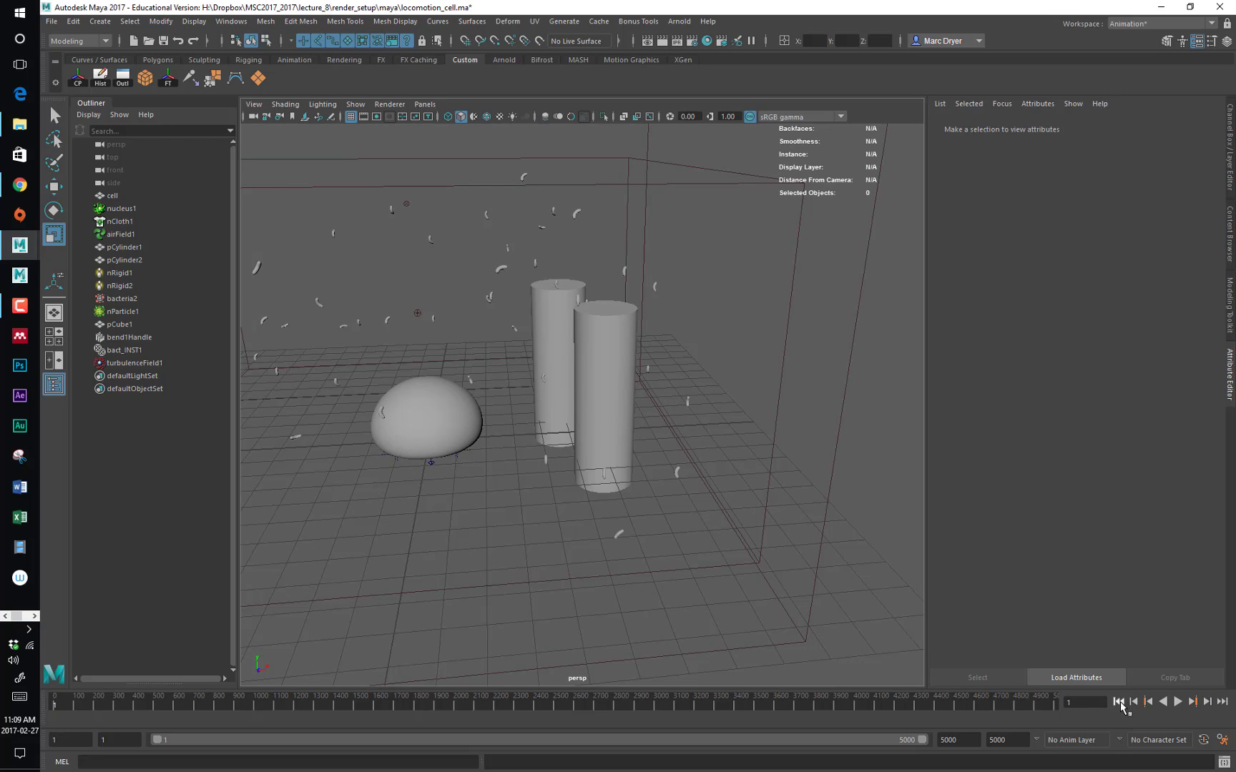
click(1178, 702)
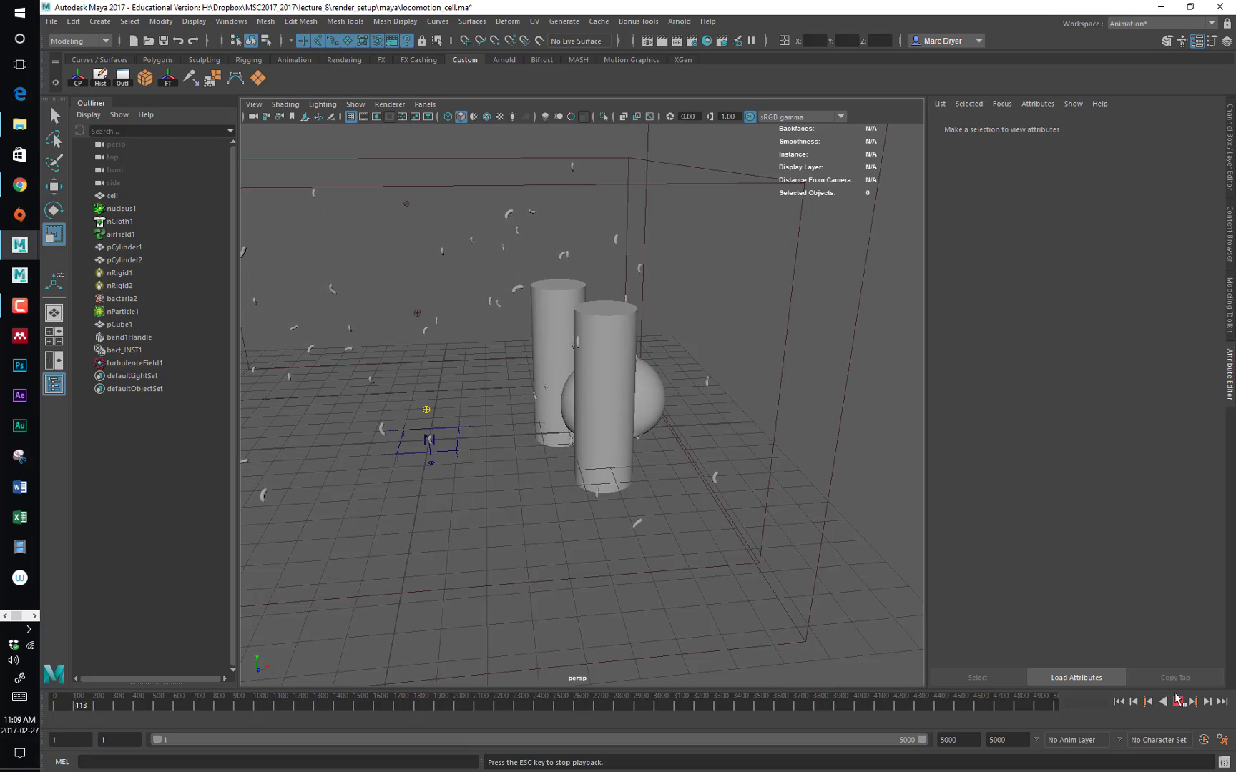
click(1178, 703)
alt+drag(883, 599, 672, 562)
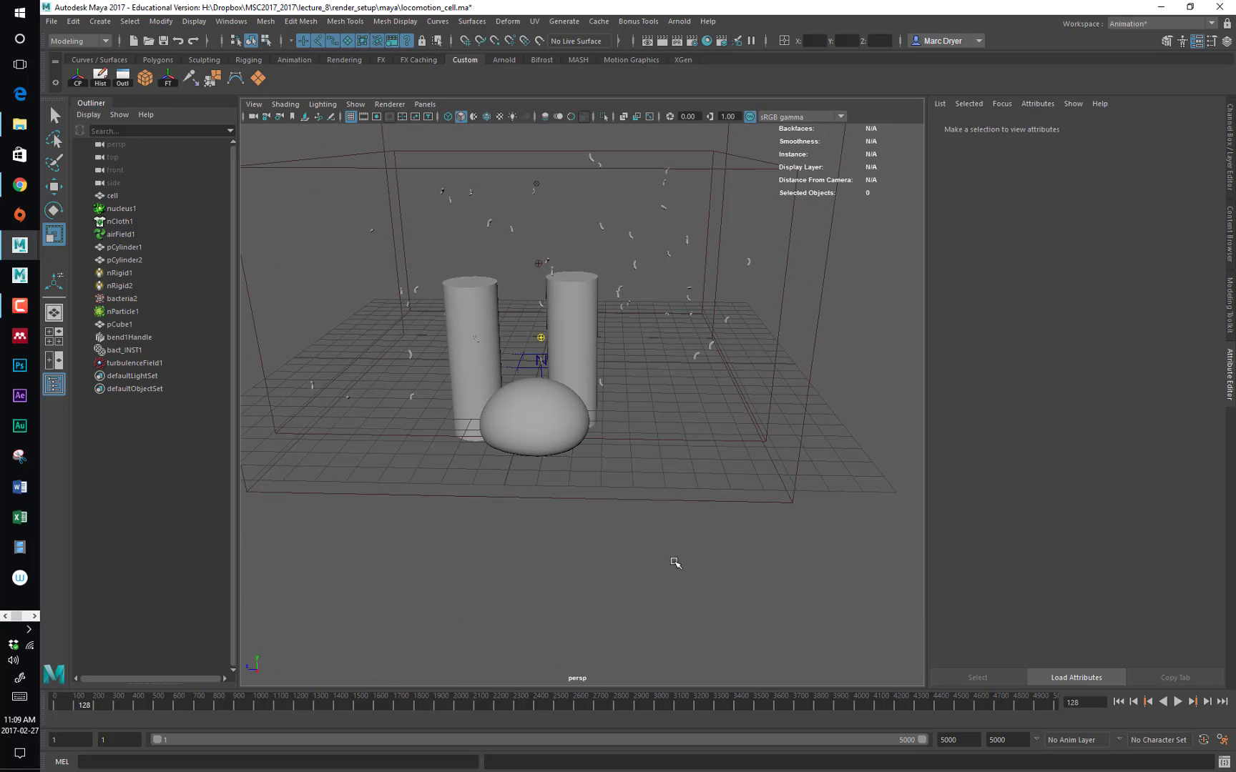
Select the cell and the bacteria nParticle in turn to examine their settings and placement around the cylinders
click(563, 400)
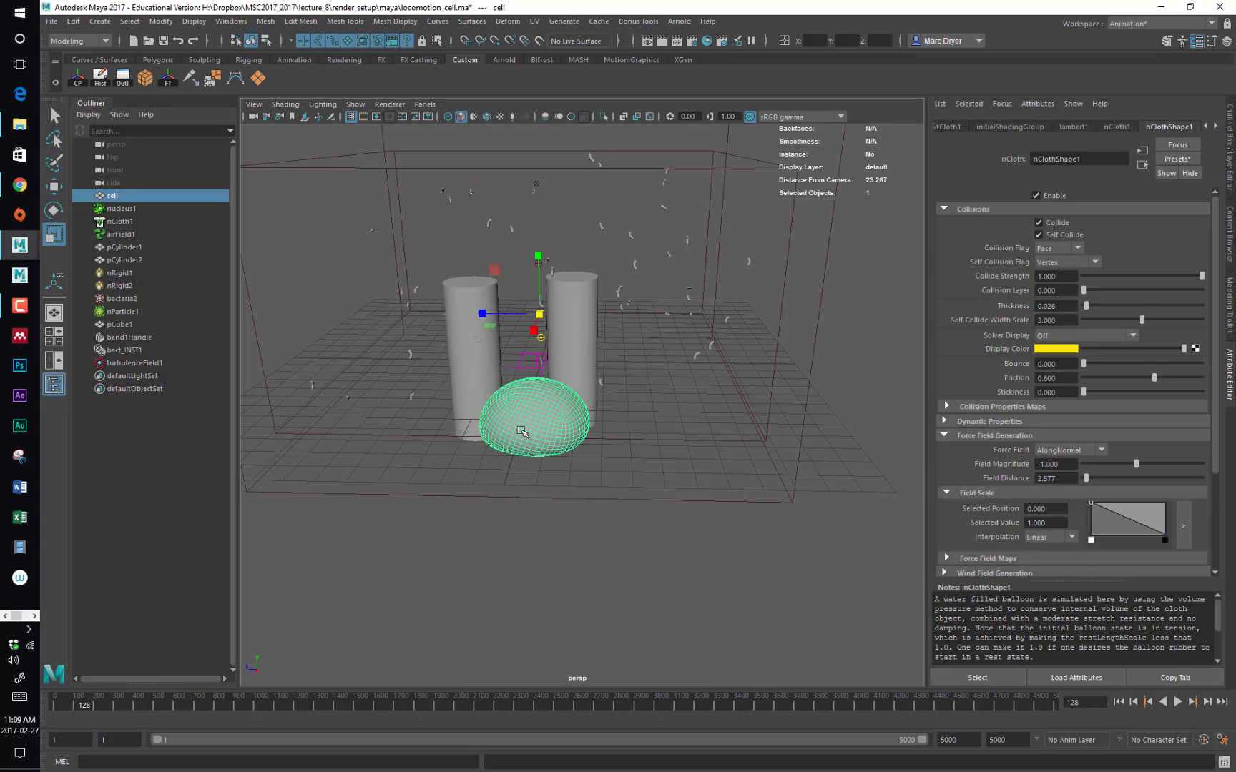
alt+drag(521, 432, 550, 433)
alt+middle_drag(437, 430, 567, 422)
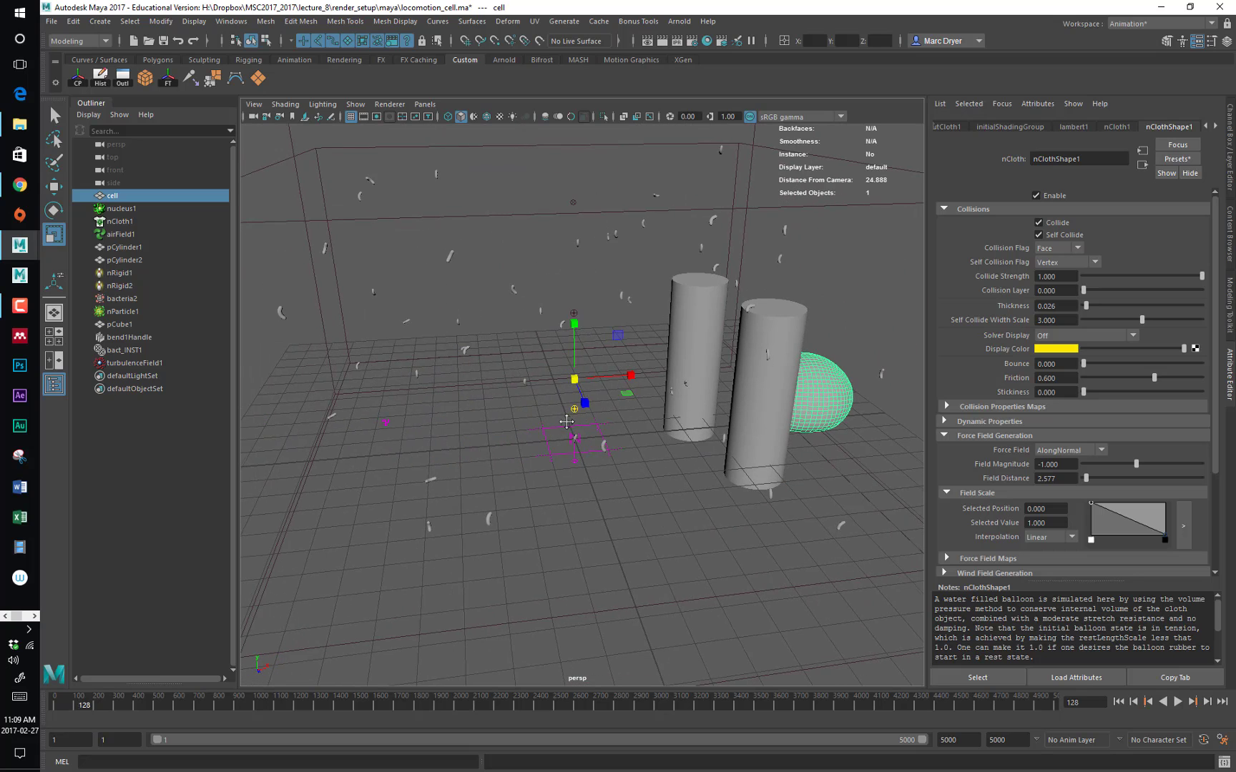
click(388, 424)
alt+drag(494, 451, 499, 429)
click(519, 245)
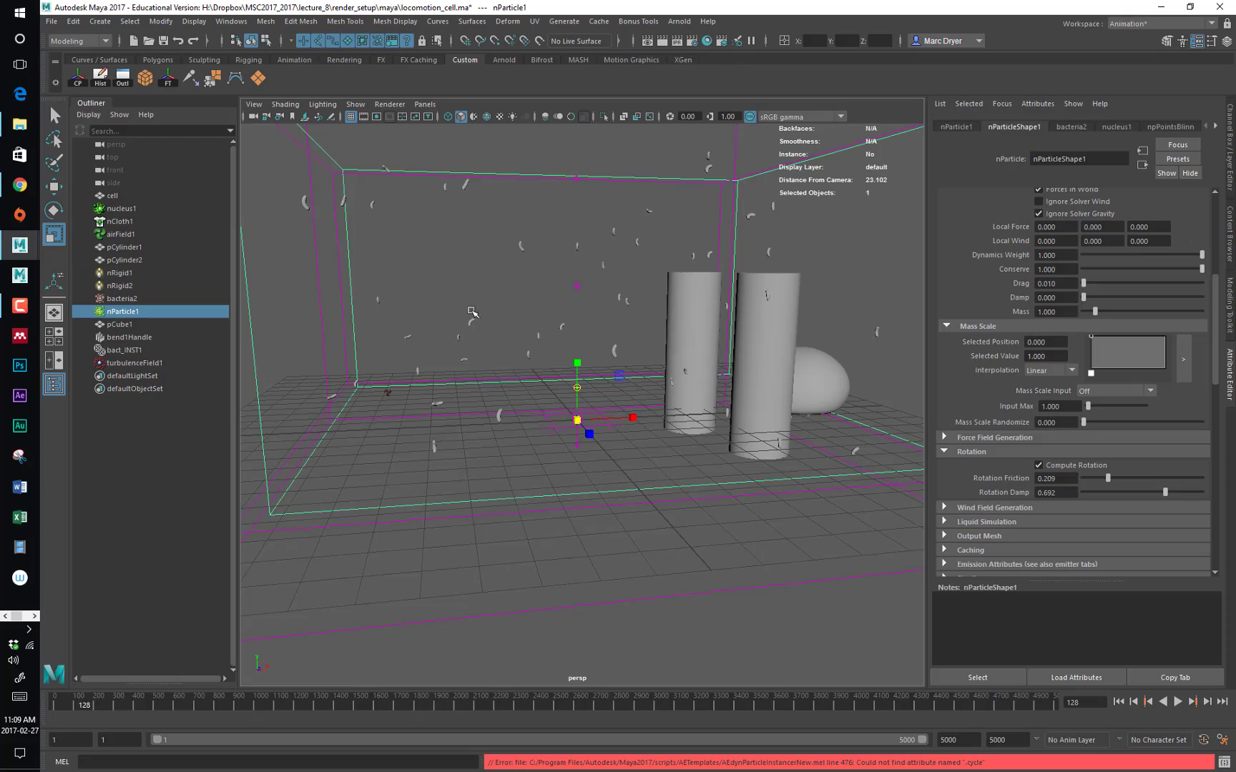
alt+drag(471, 313, 498, 324)
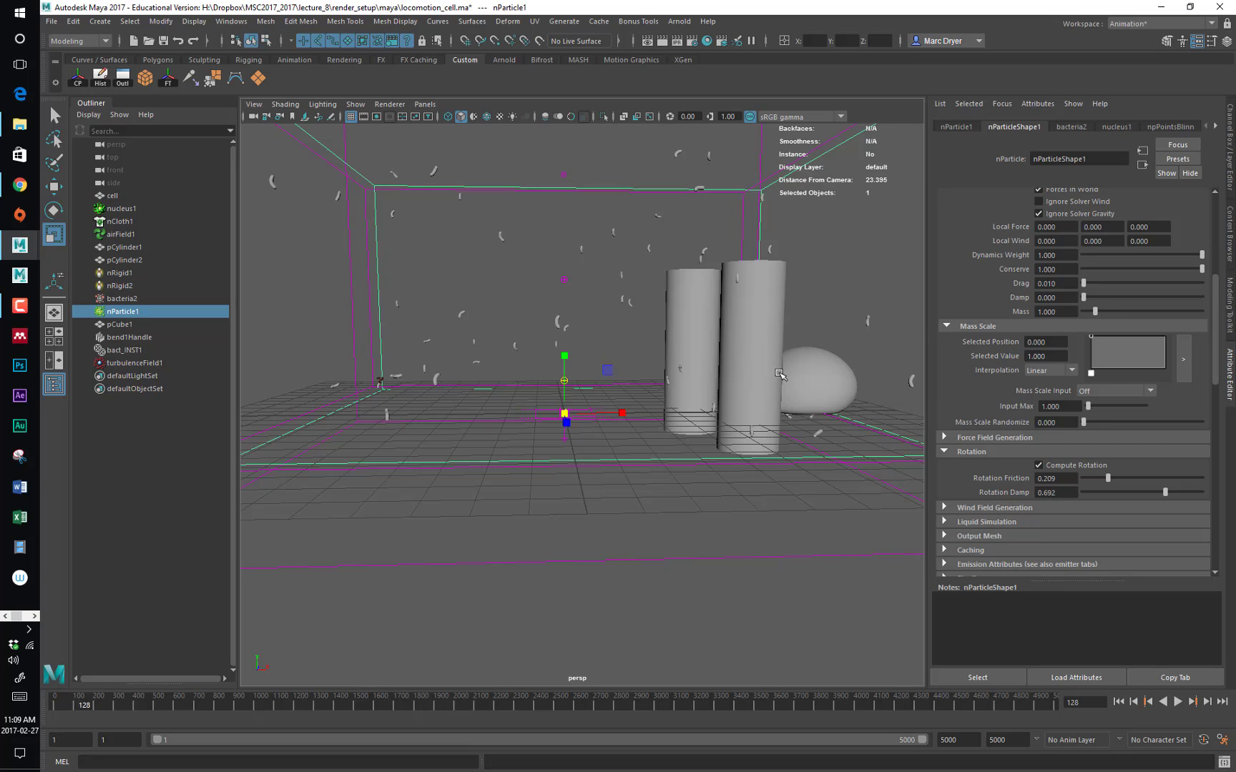
alt+drag(843, 373, 738, 383)
Start a new empty scene, saving the changes to locomotion_cell.ma
key(ctrl+s)
alt+right_drag(737, 384, 547, 359)
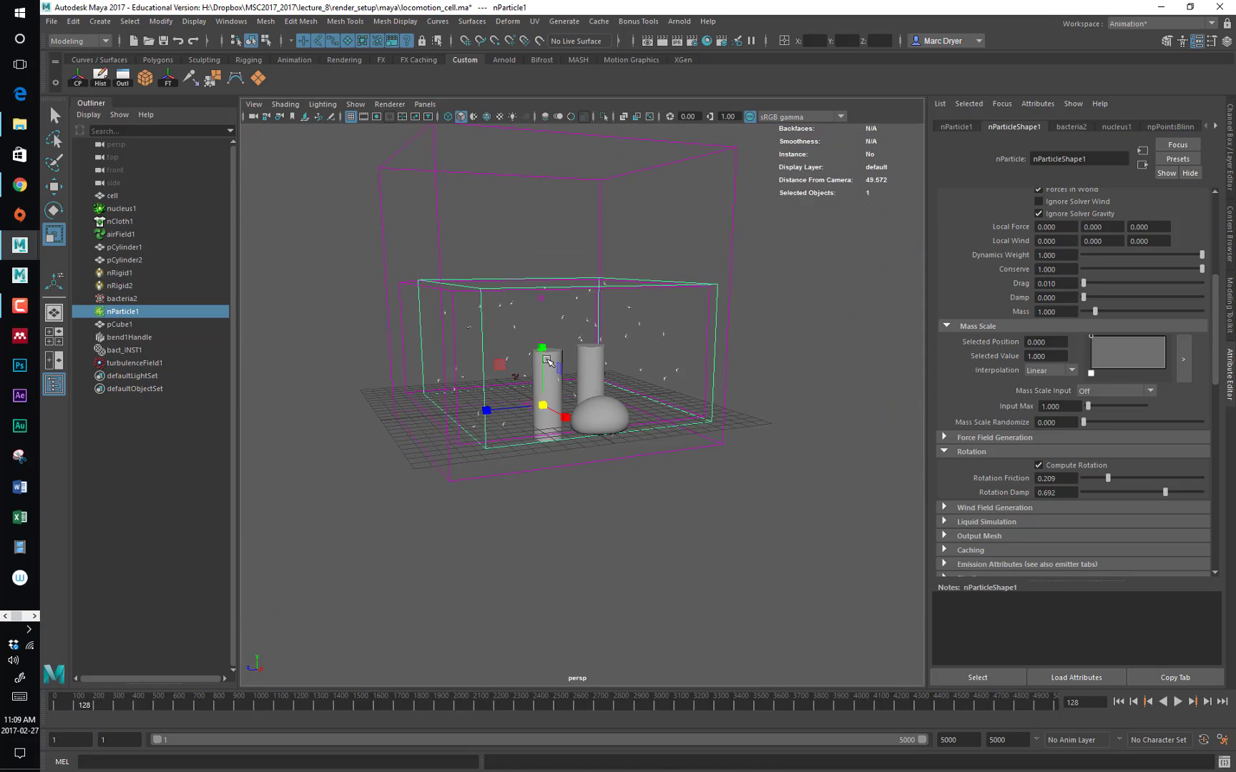
key(ctrl+n)
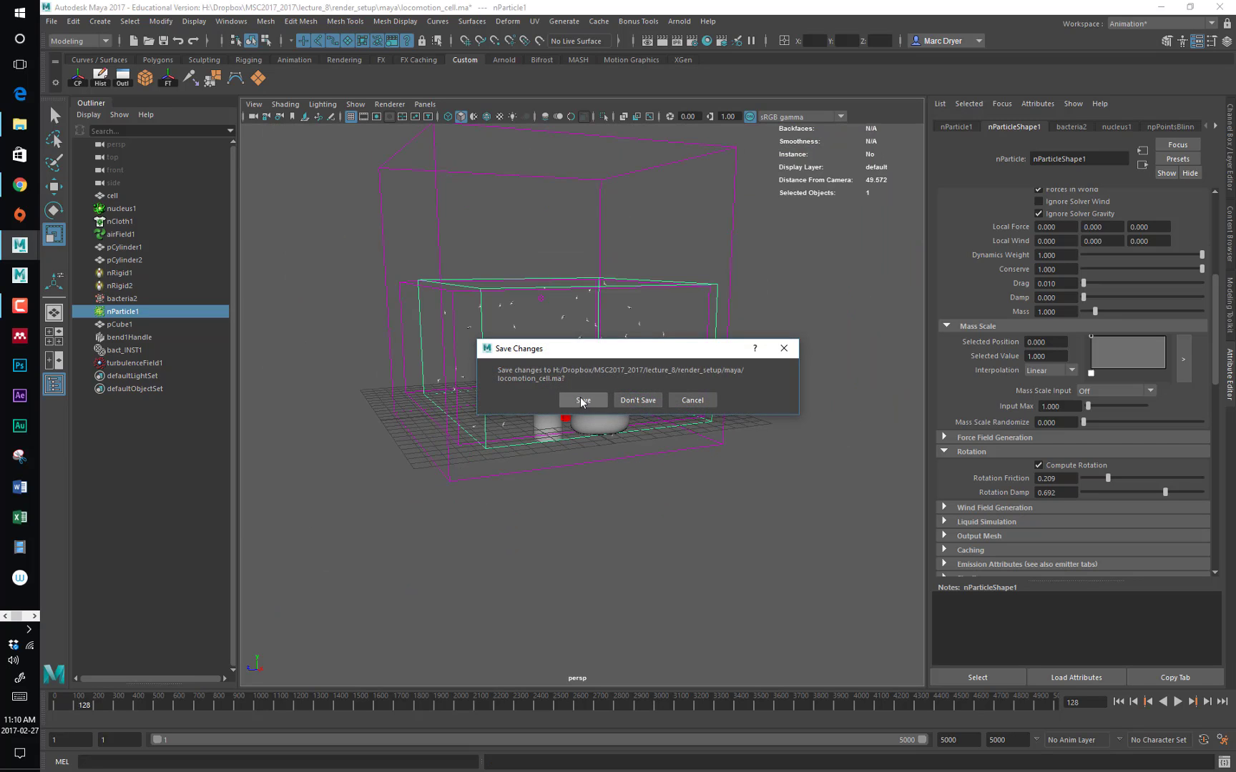
click(583, 400)
Create a polygon cube at the origin, scale it up uniformly and raise it above the grid
alt+drag(499, 370, 594, 343)
click(145, 78)
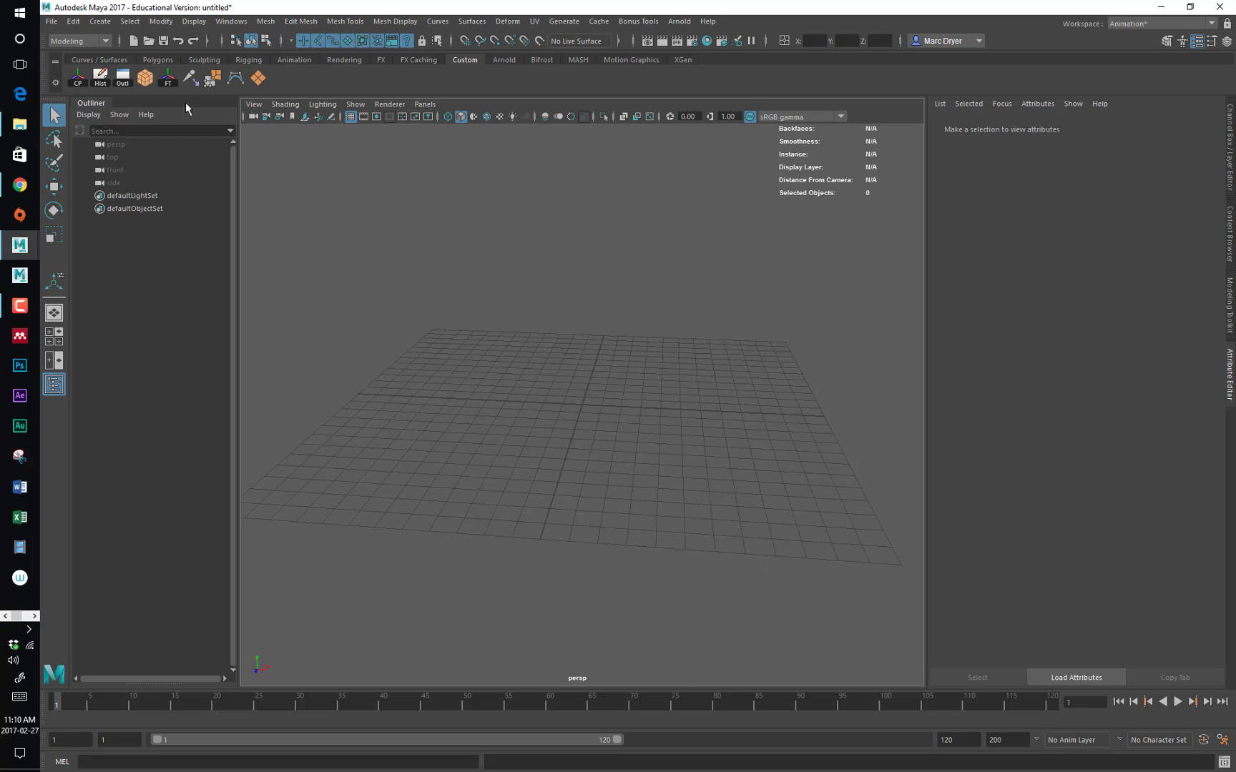
key(r)
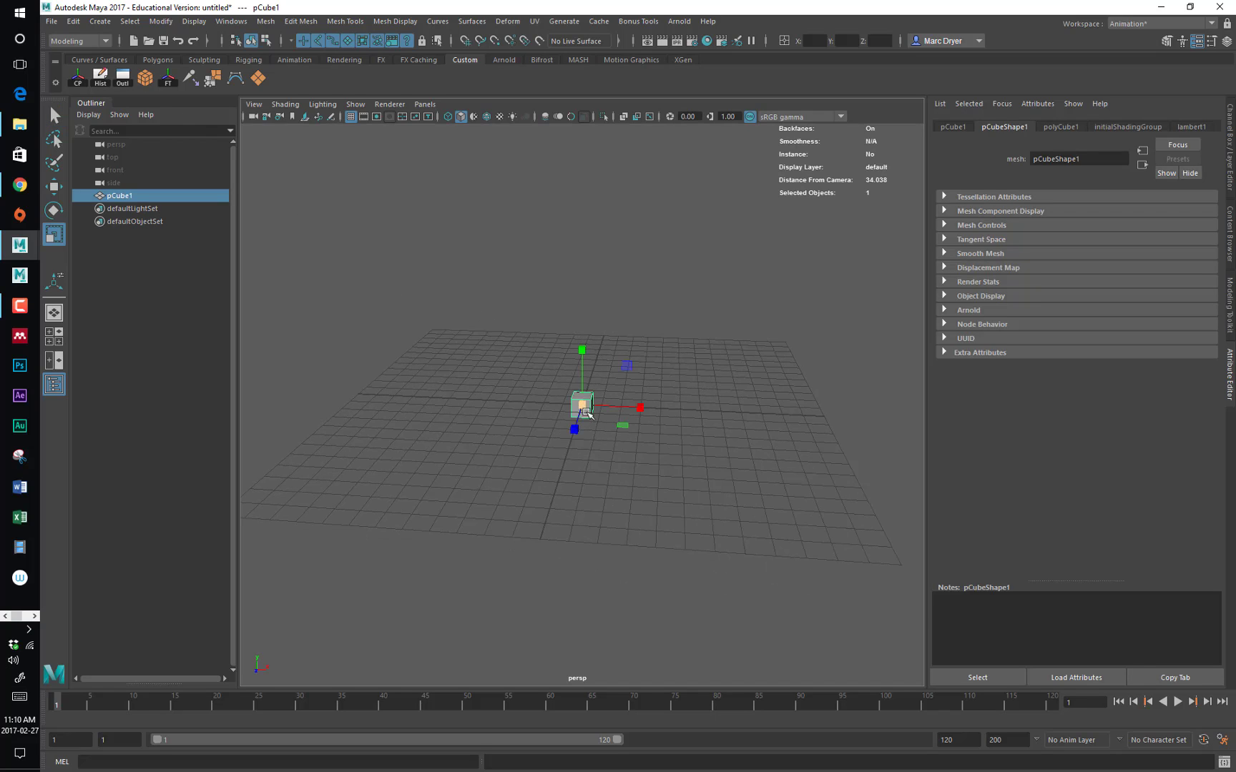
drag(582, 405, 660, 404)
key(w)
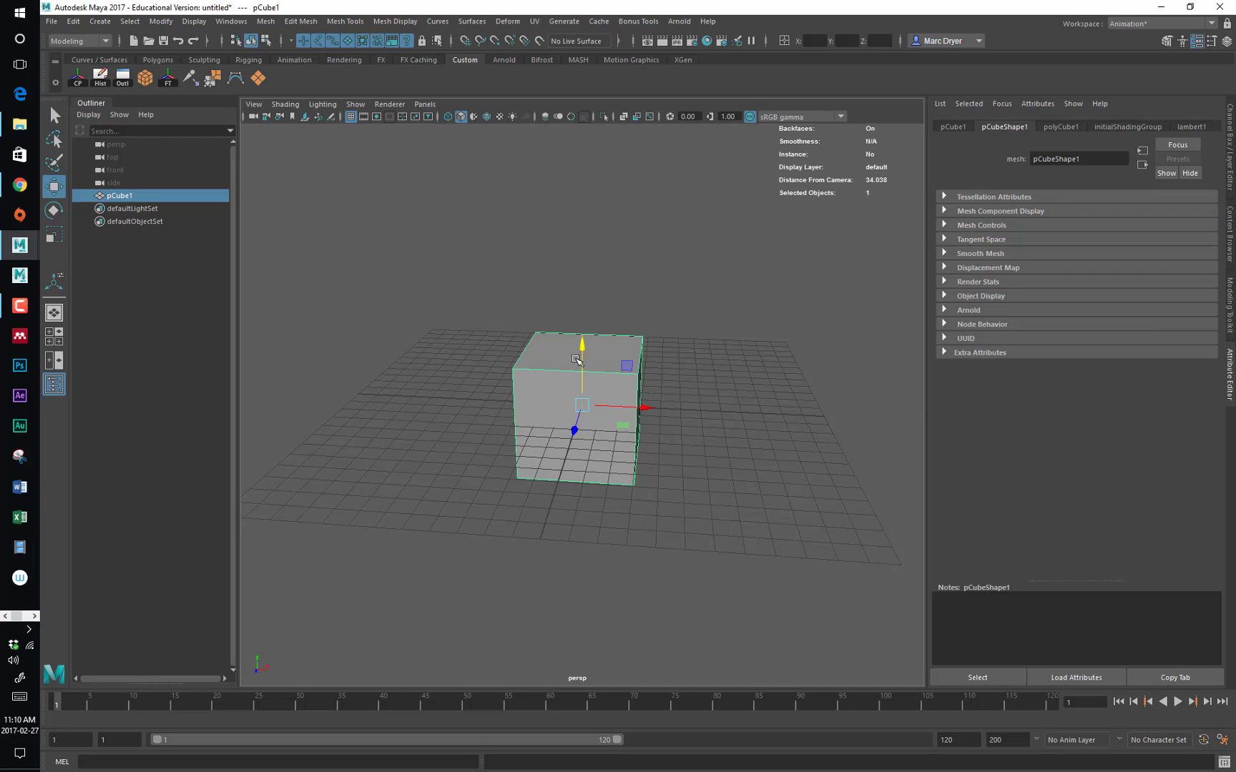
drag(583, 347, 583, 256)
Smooth the cube into a ball with 4 division levels and delete its construction history
key(space)
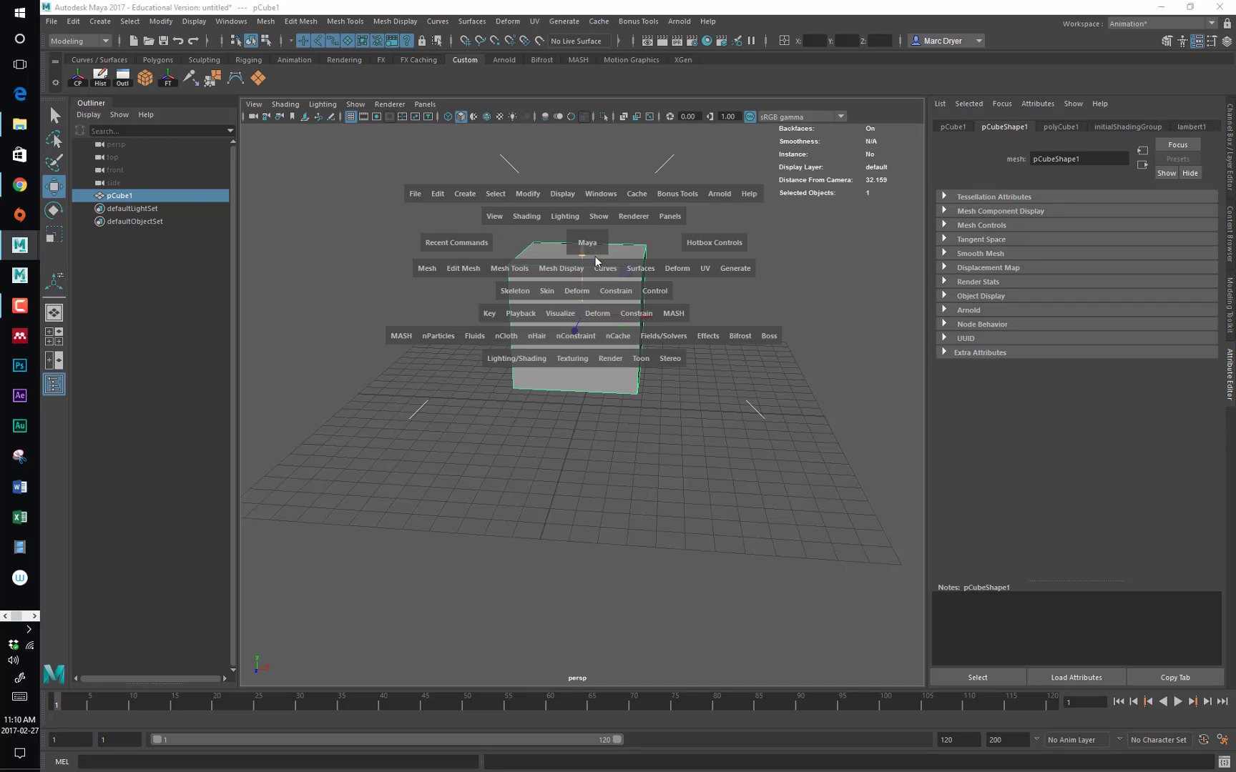
drag(426, 273, 520, 397)
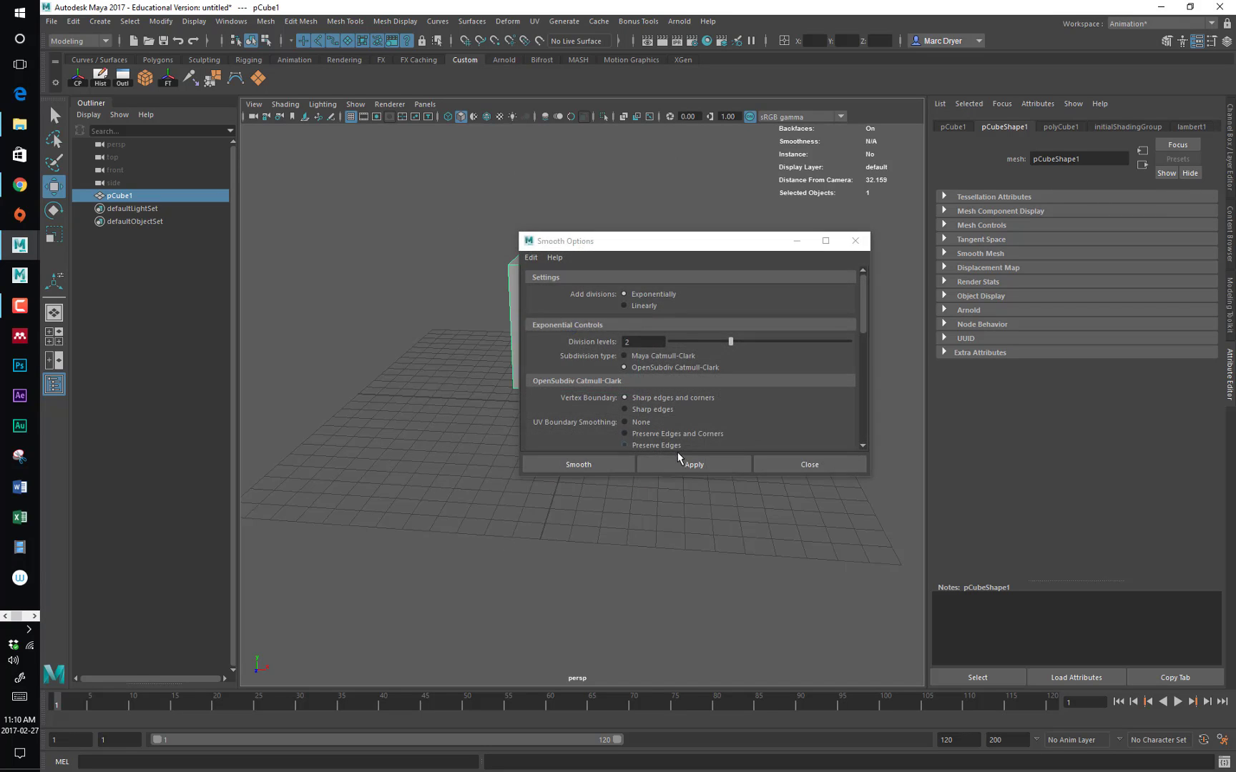
double_click(627, 342)
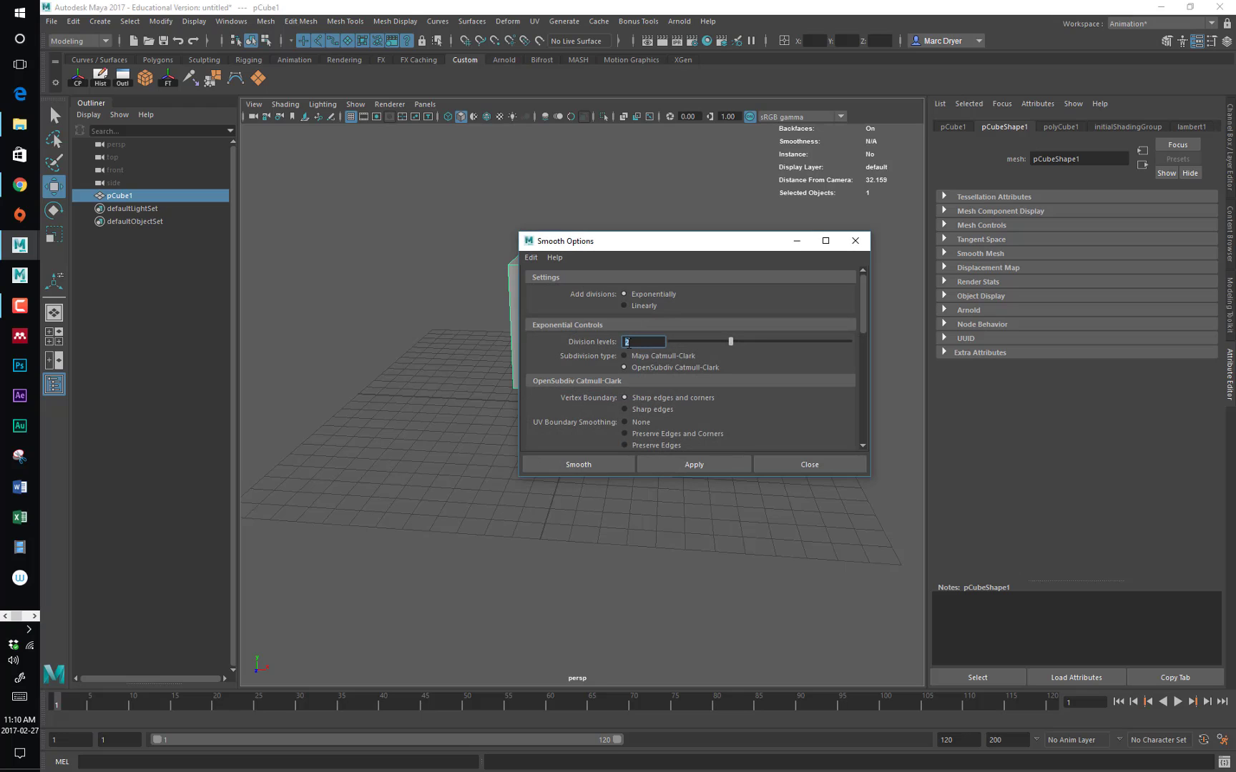
click(603, 463)
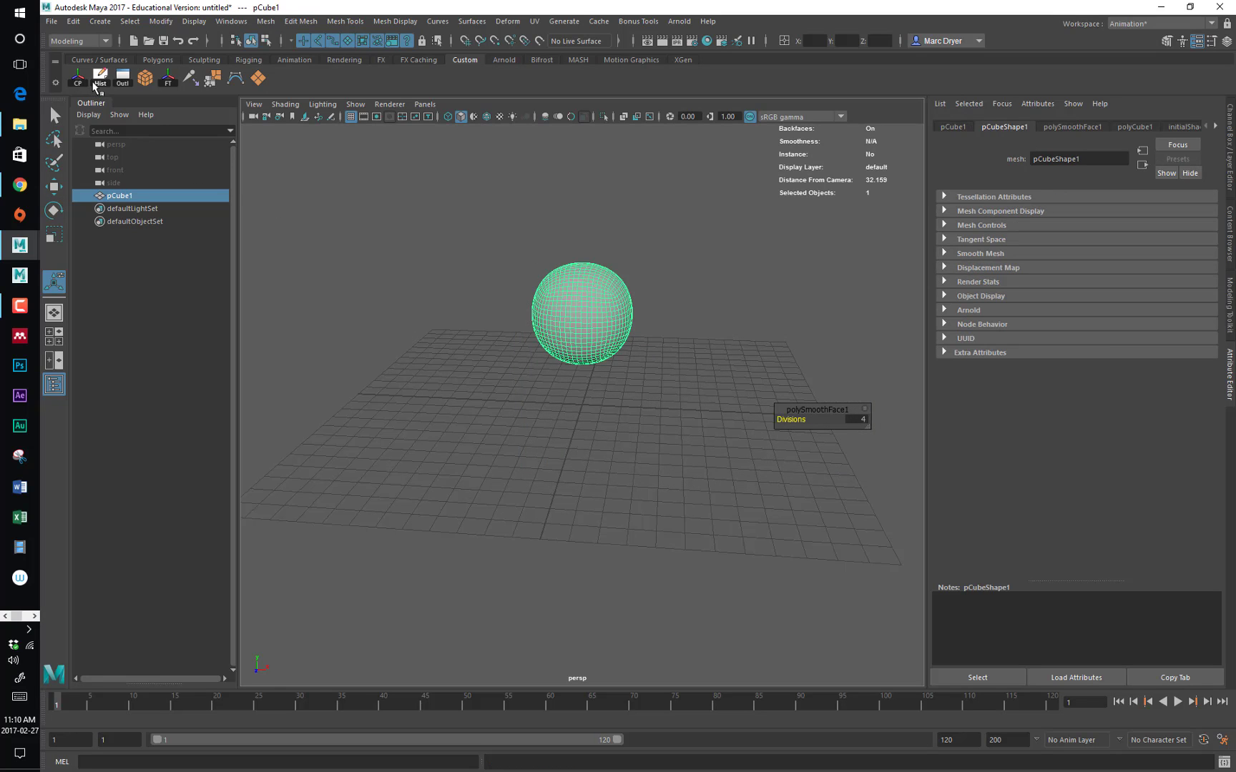
click(99, 77)
Convert the smoothed cube into an nCloth object
alt+drag(354, 207, 489, 245)
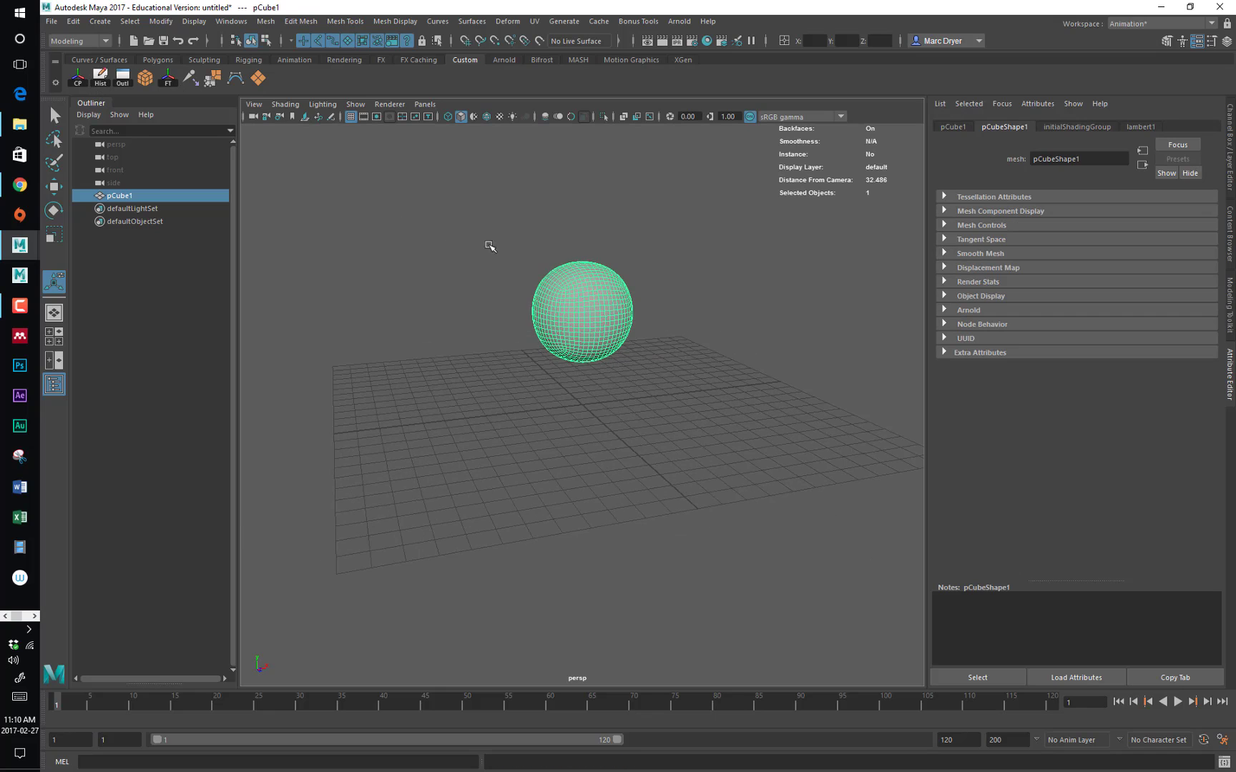
key(space)
click(469, 329)
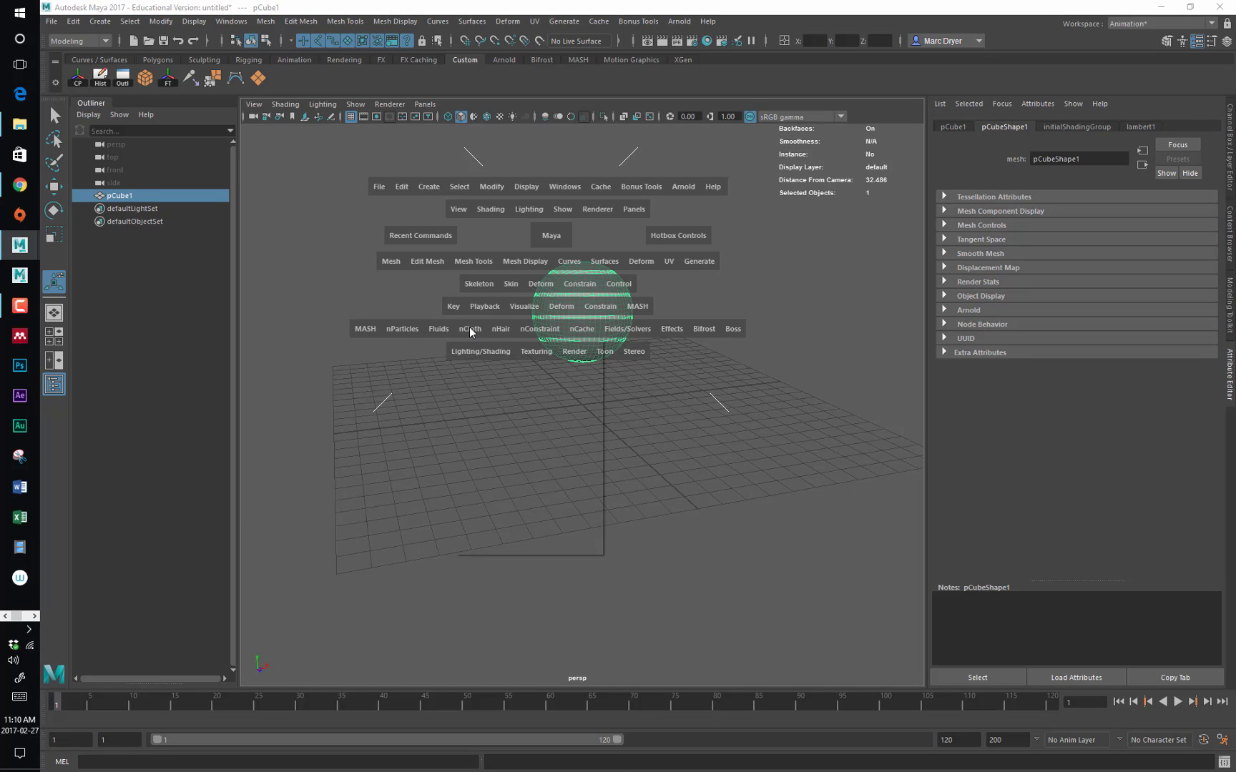
click(549, 375)
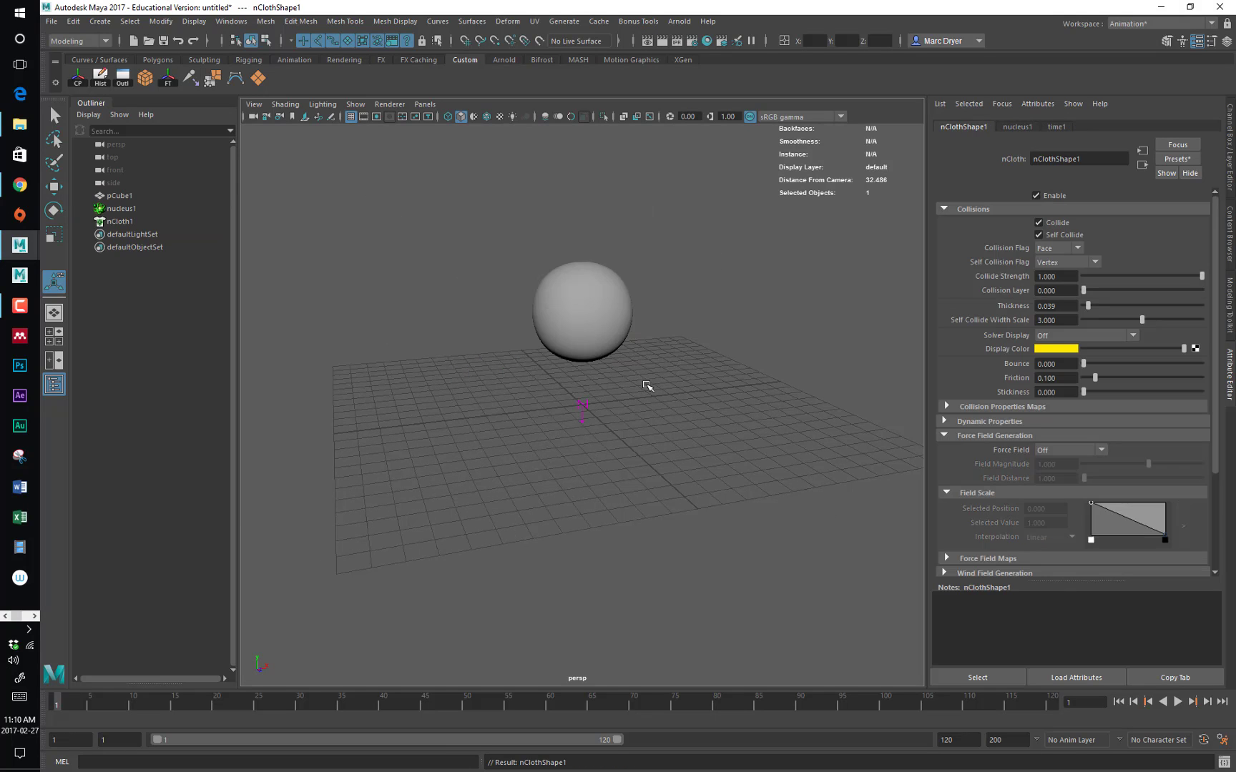
Enable the ground plane on the nucleus1 solver
click(1016, 126)
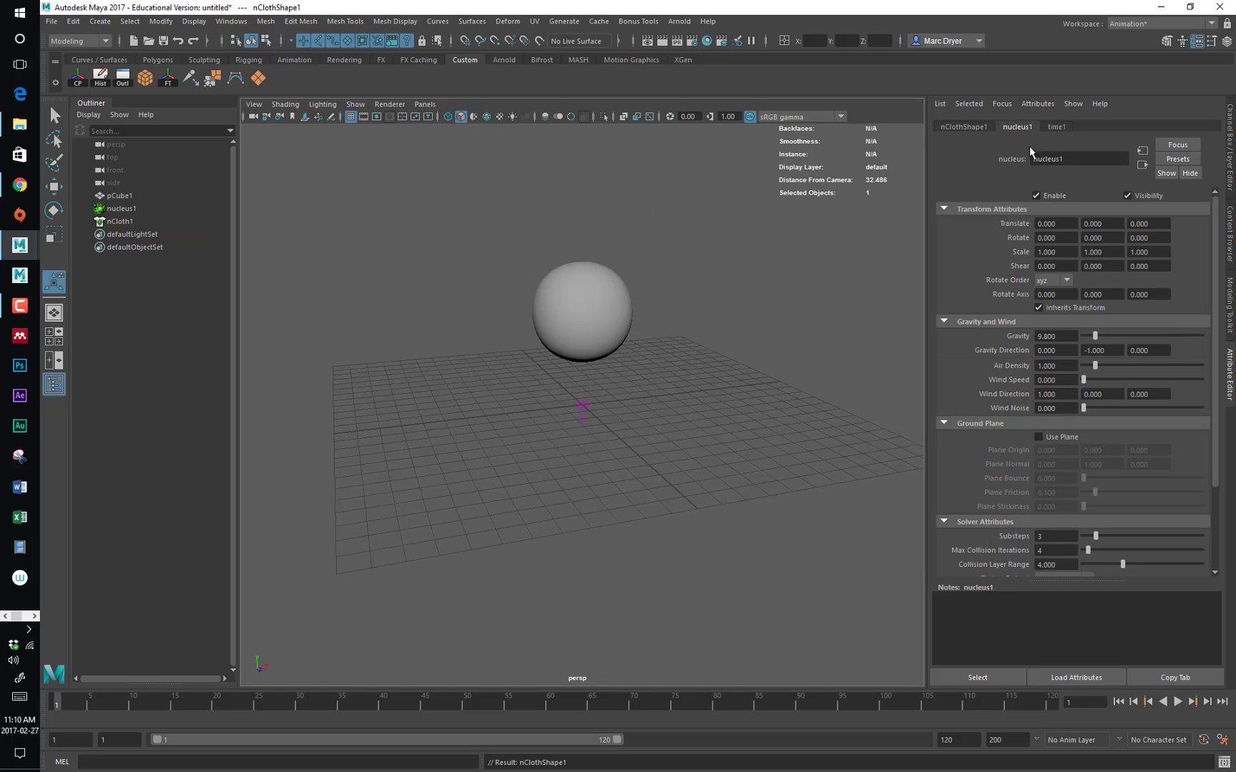
click(1053, 436)
alt+drag(894, 428, 565, 413)
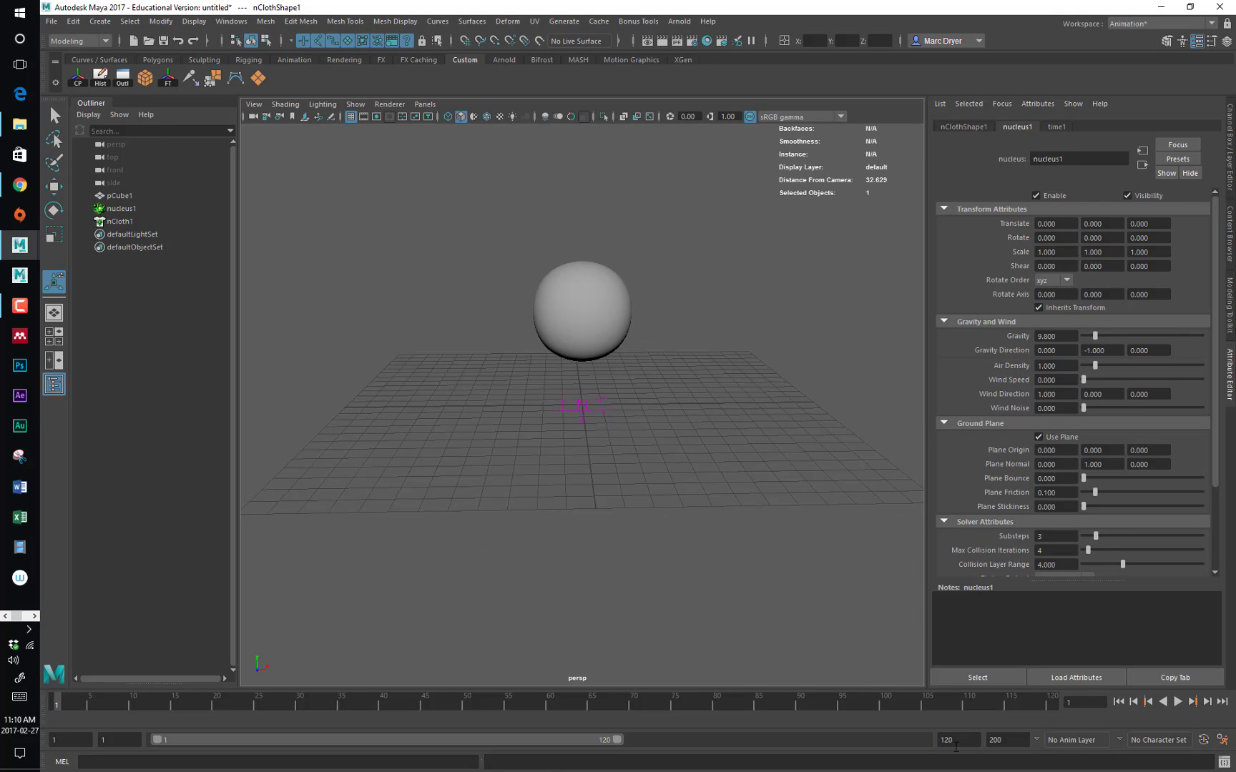
Set the playback end frame to 5000 and play the nCloth simulation
double_click(957, 745)
key(Return)
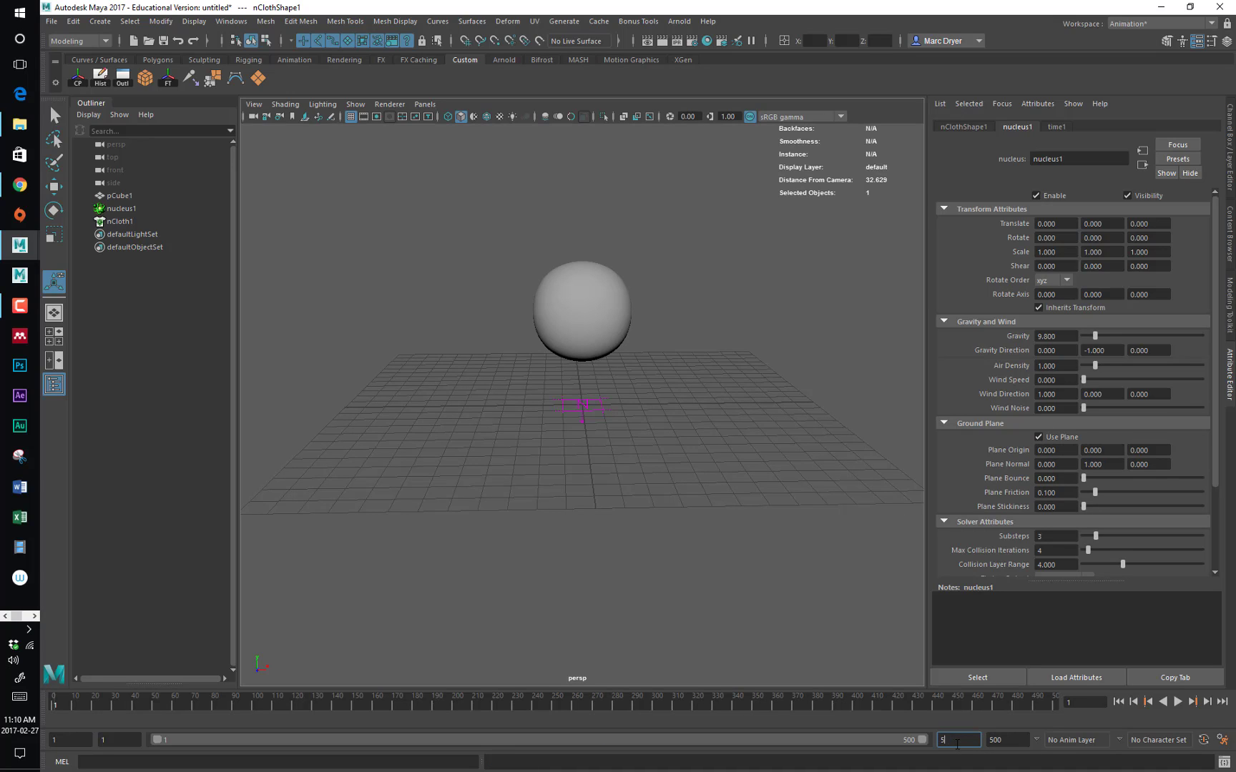
key(Return)
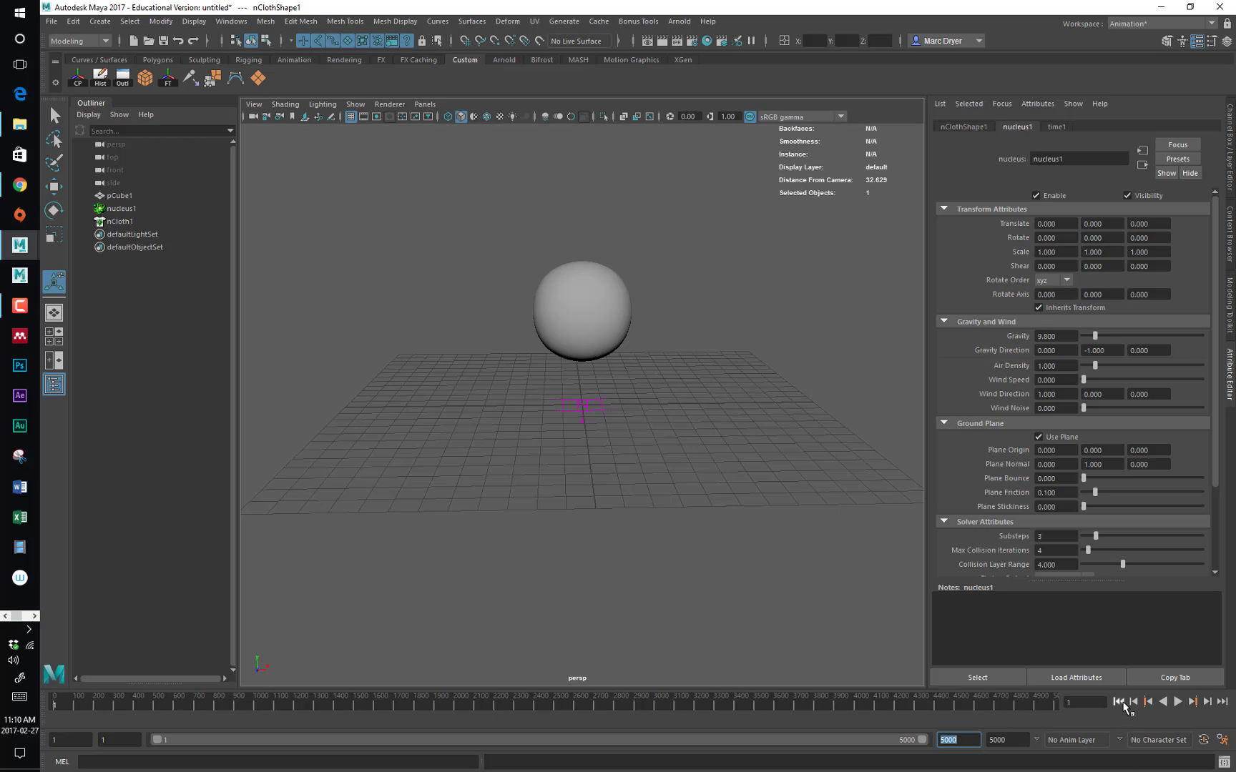
click(1177, 702)
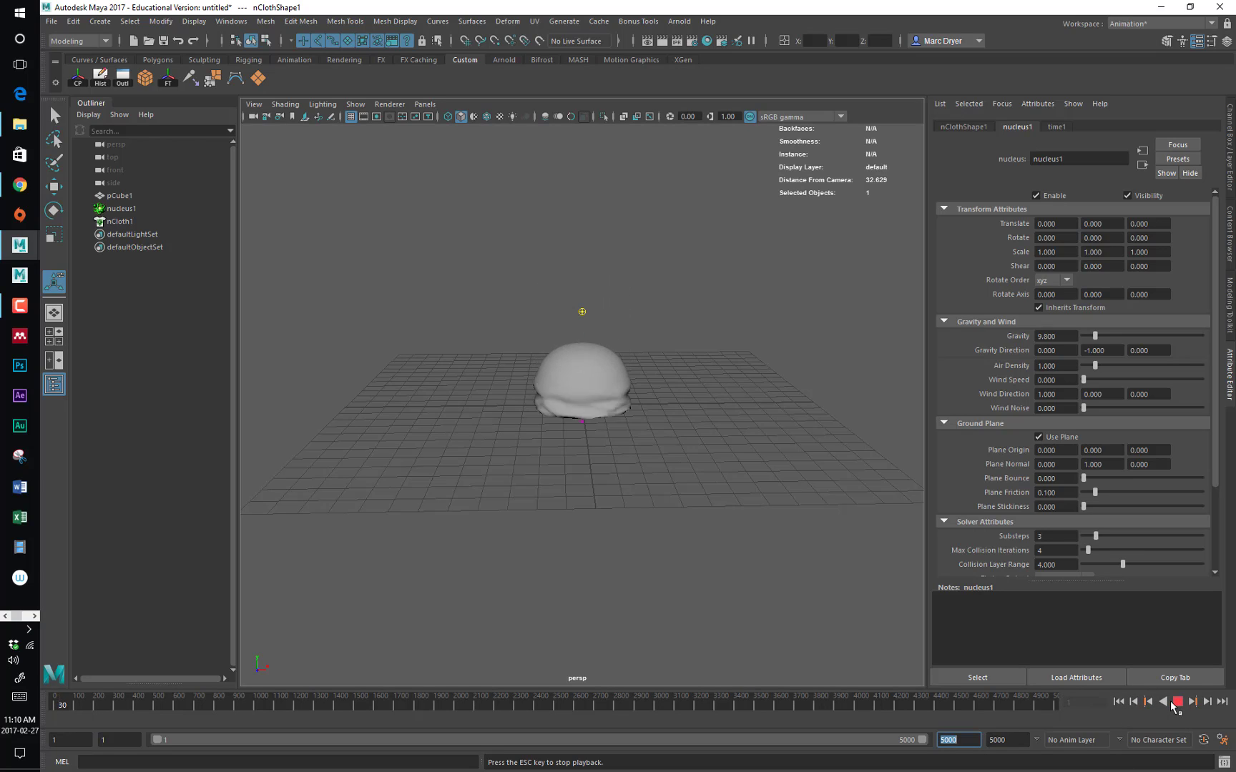
Stop the nCloth playback and examine the collapsed mesh up close
click(1174, 703)
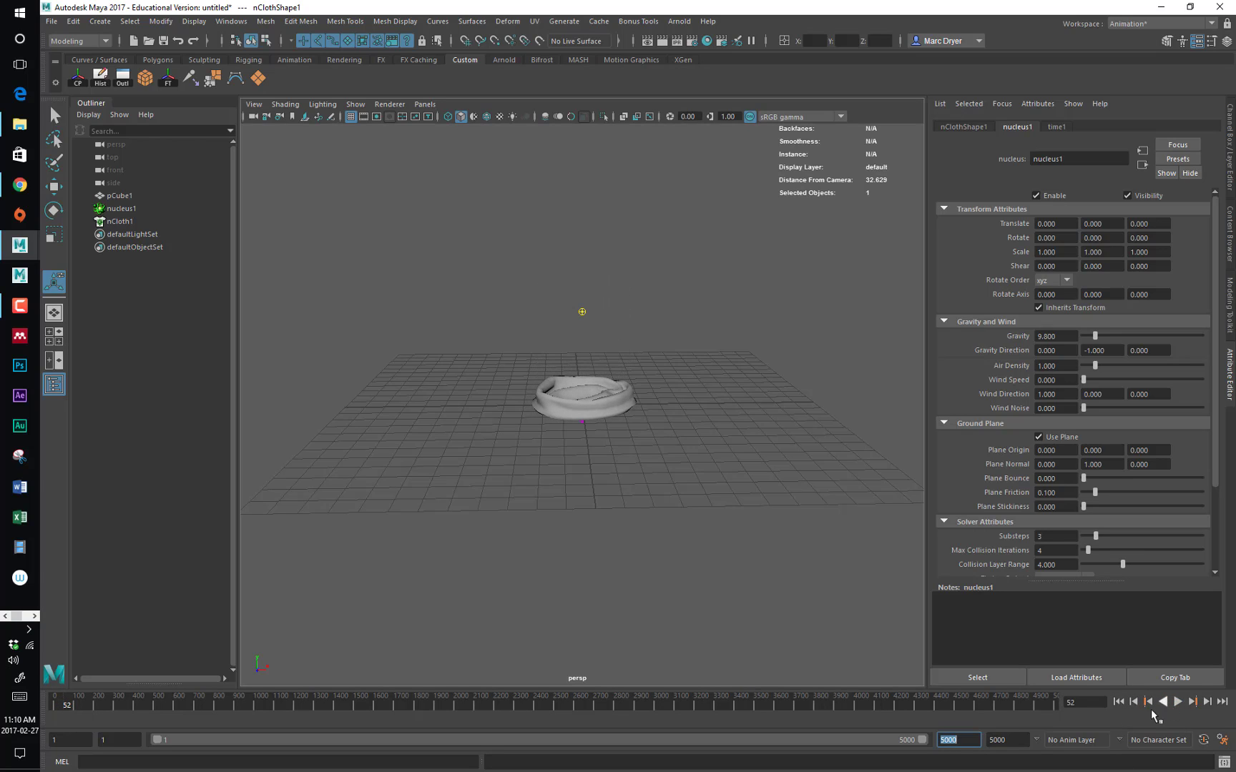
alt+drag(711, 513, 578, 493)
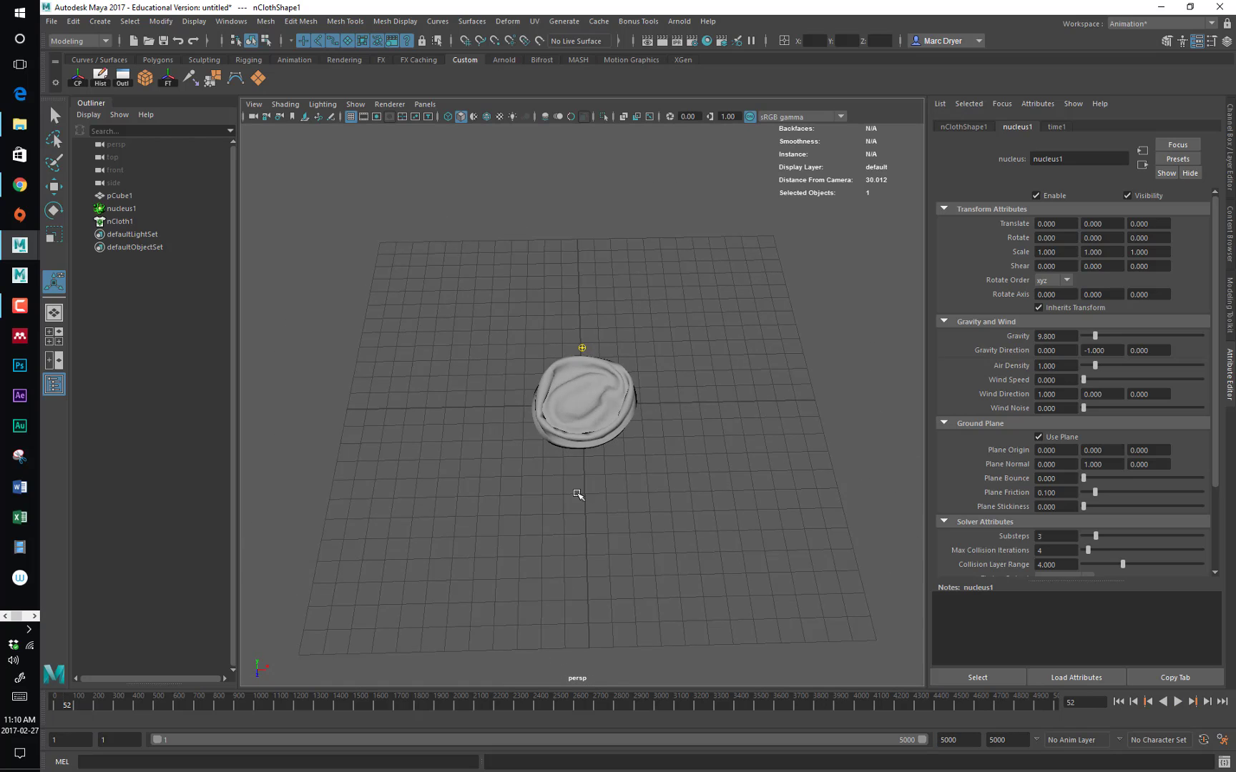
alt+right_drag(578, 494, 891, 514)
alt+drag(719, 512, 716, 459)
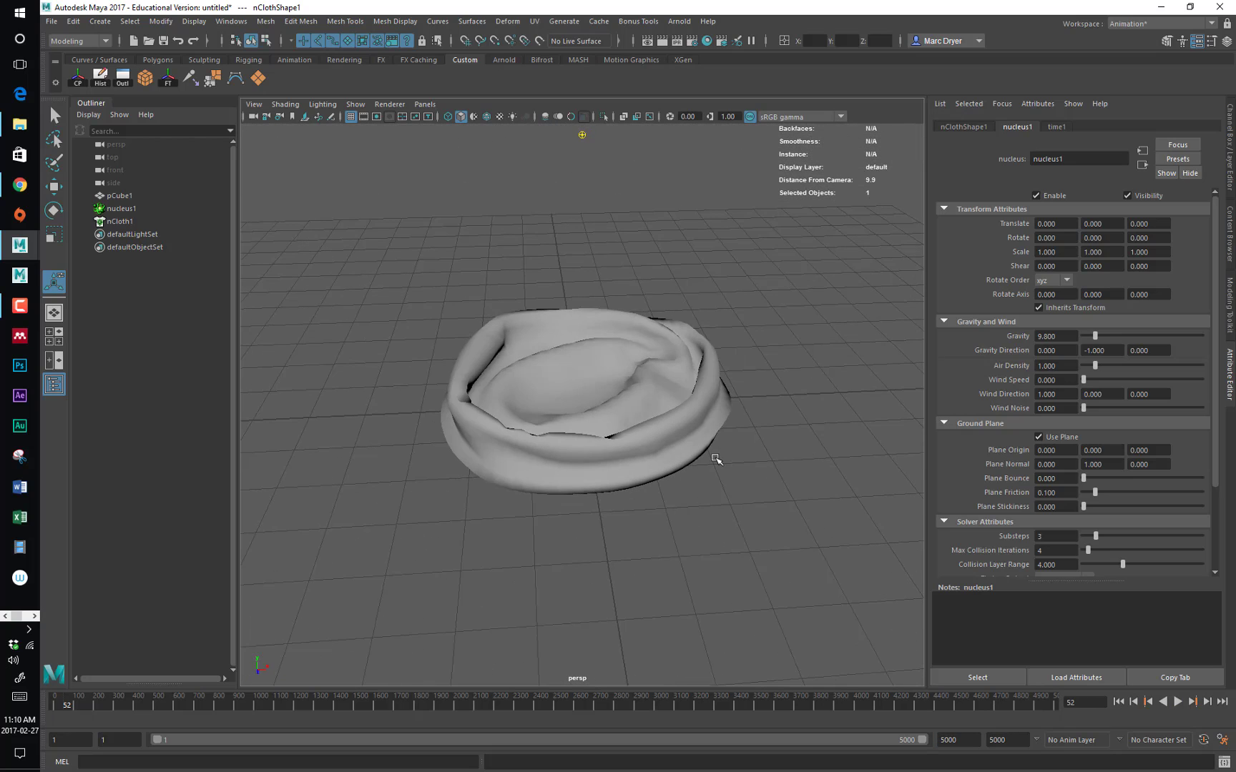
Select the collapsed cloth mesh and rename pCube1 as cell
click(695, 415)
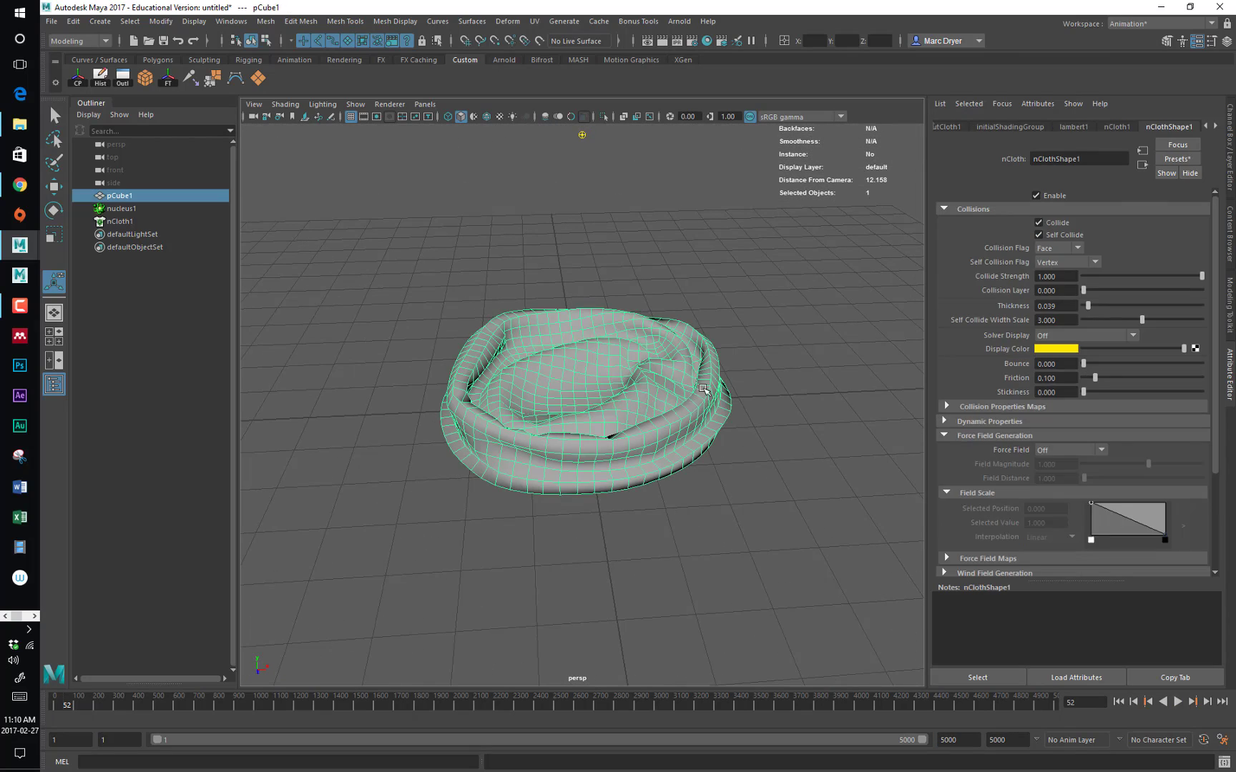
alt+drag(640, 395, 992, 319)
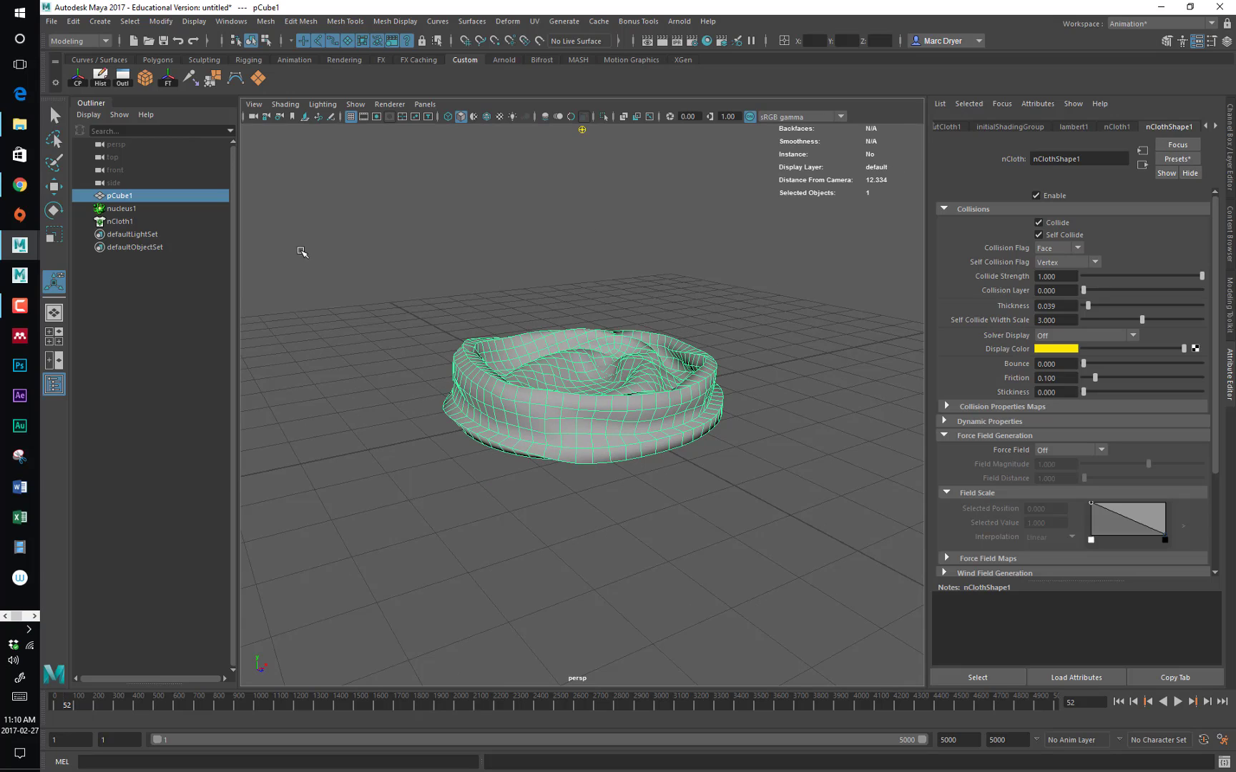
double_click(119, 196)
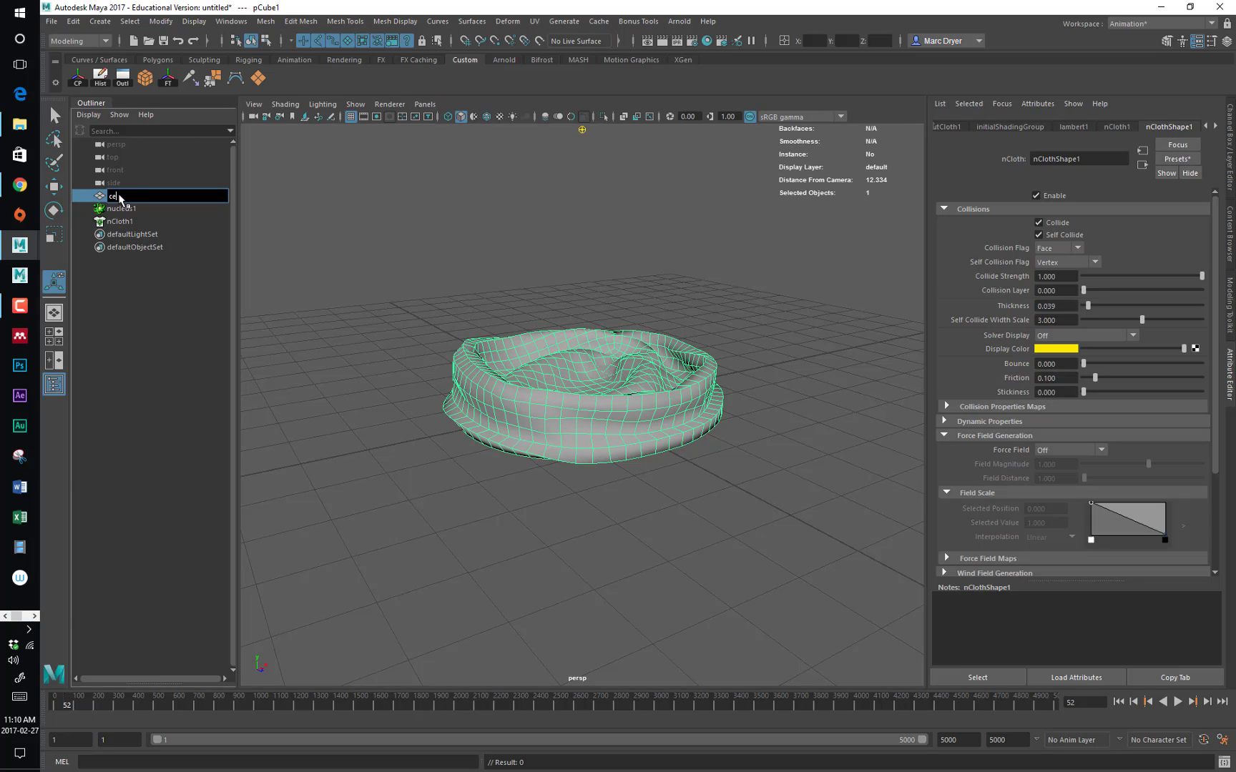
key(Return)
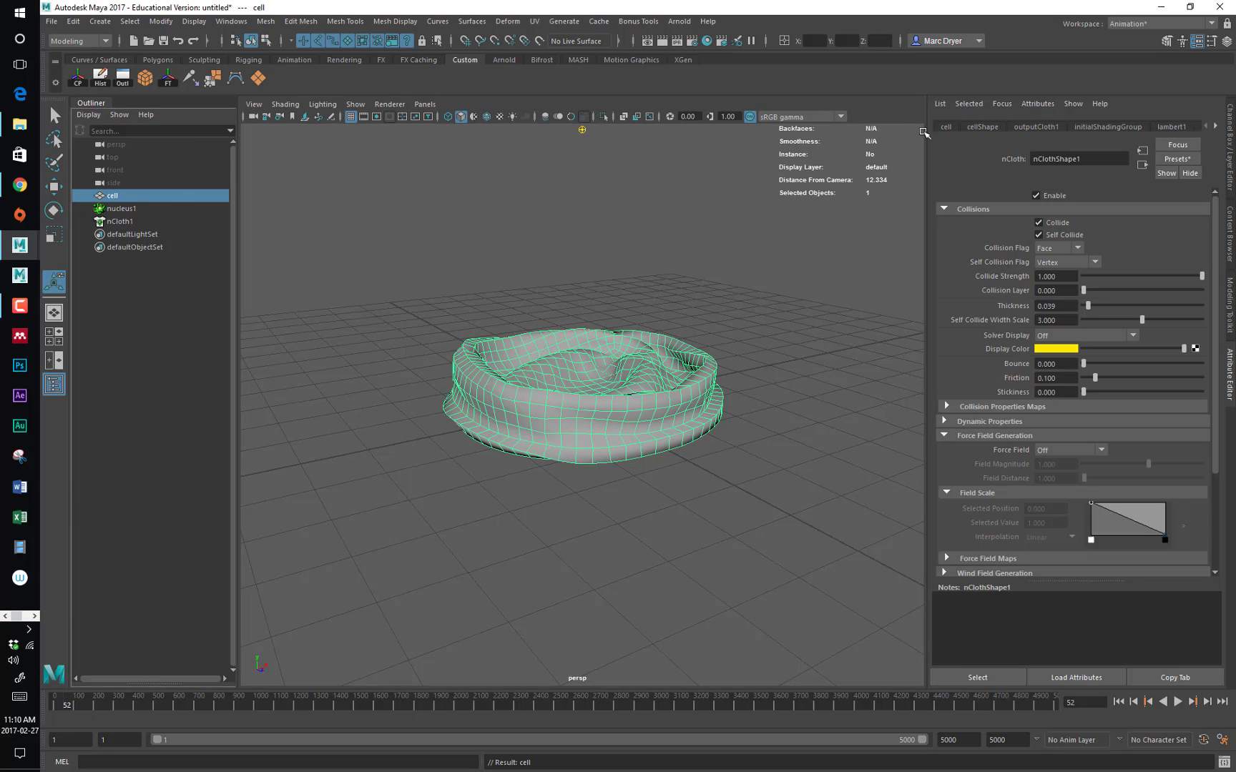
Replace the nClothShape1 settings of the cell with the waterBalloon preset
alt+drag(649, 308, 595, 350)
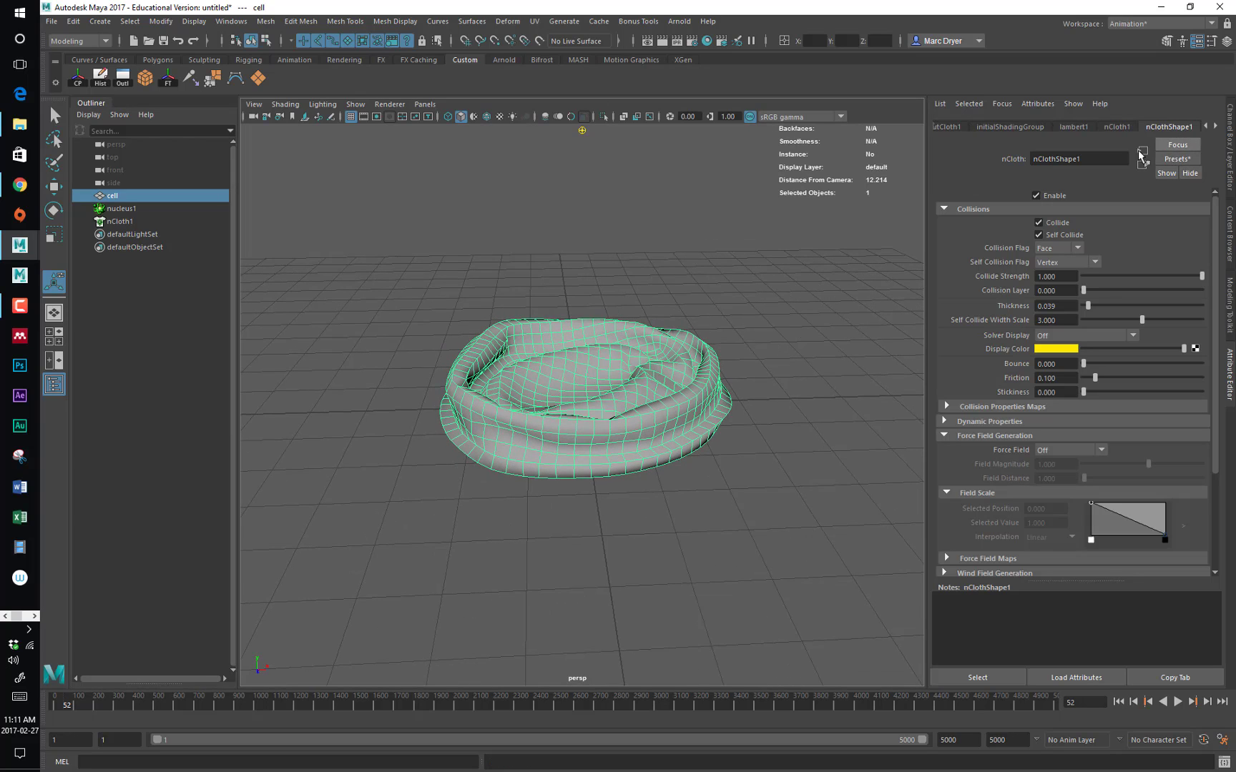
click(1189, 160)
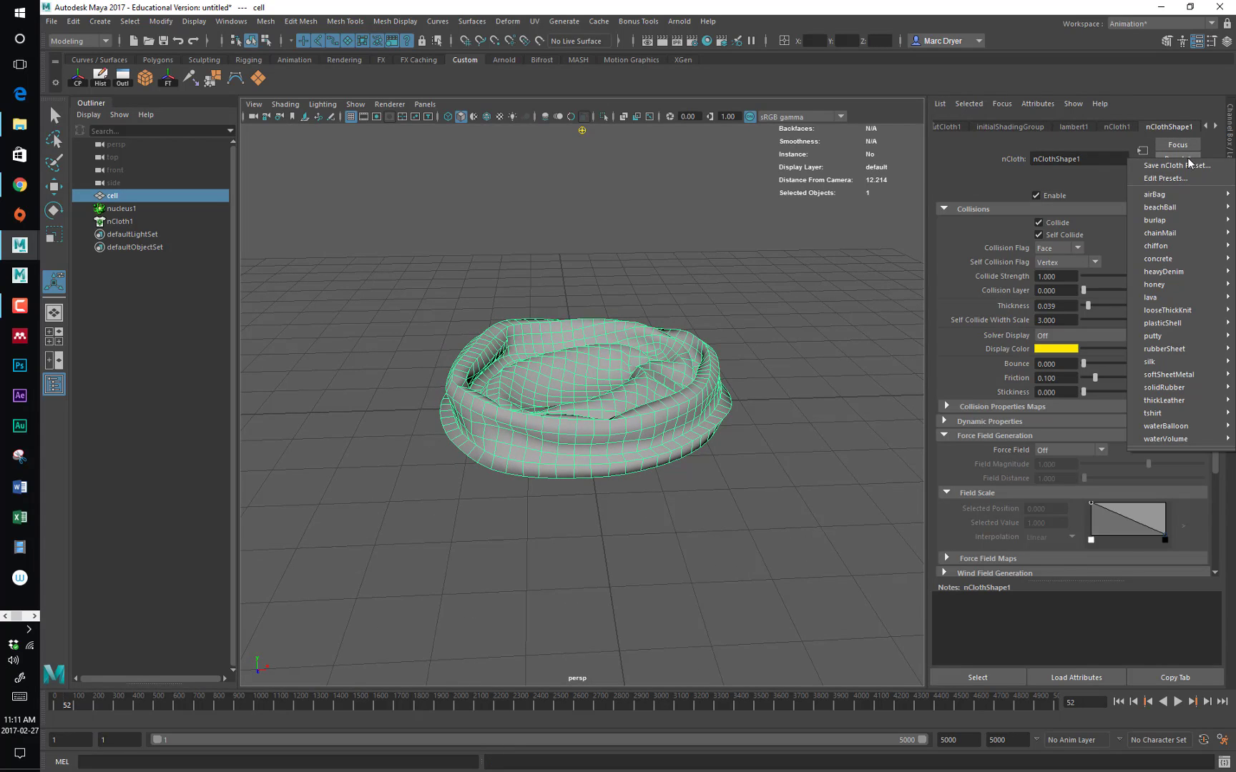
mouse_move(1184, 199)
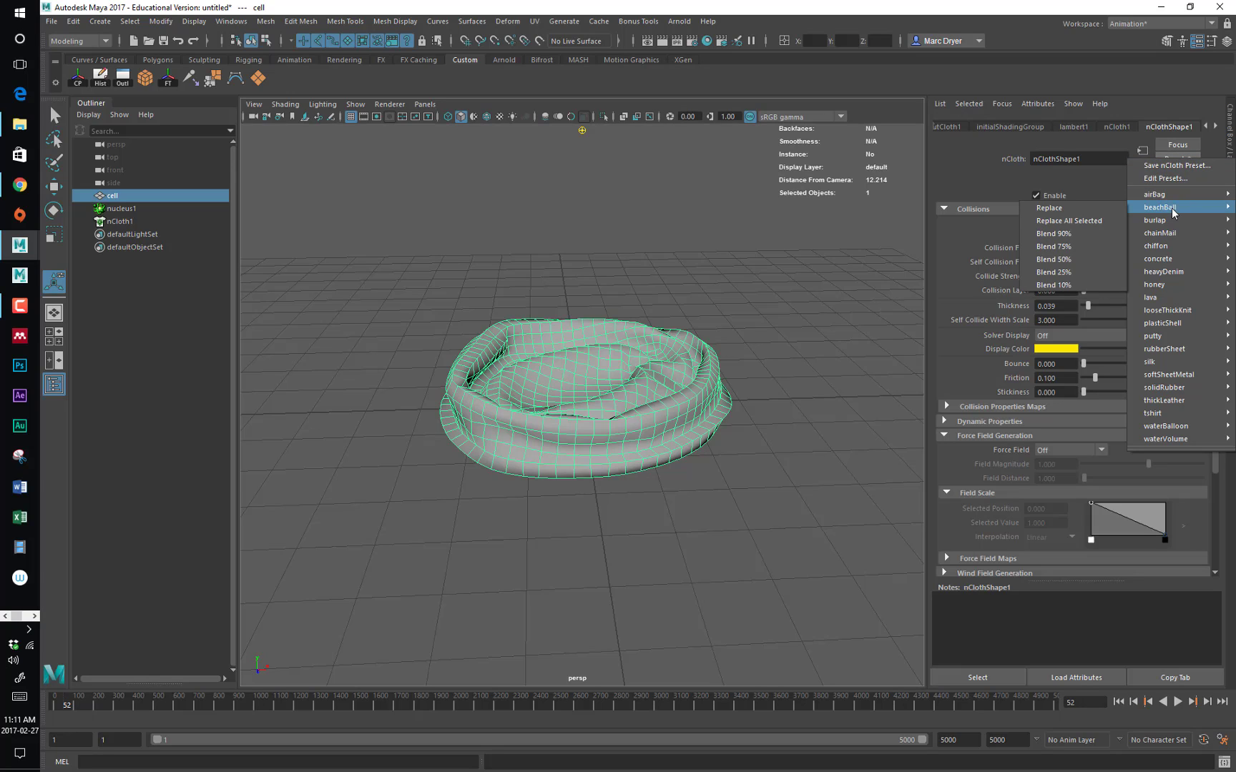
mouse_move(1193, 431)
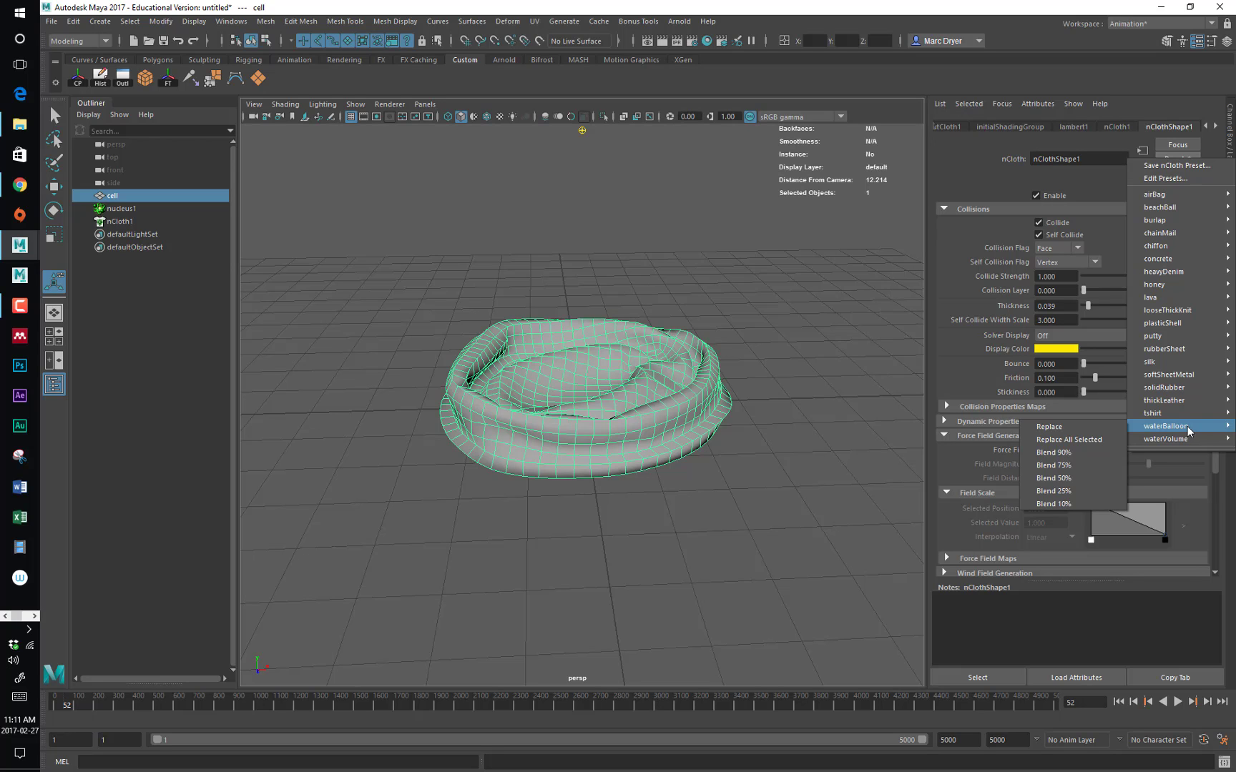
click(1082, 432)
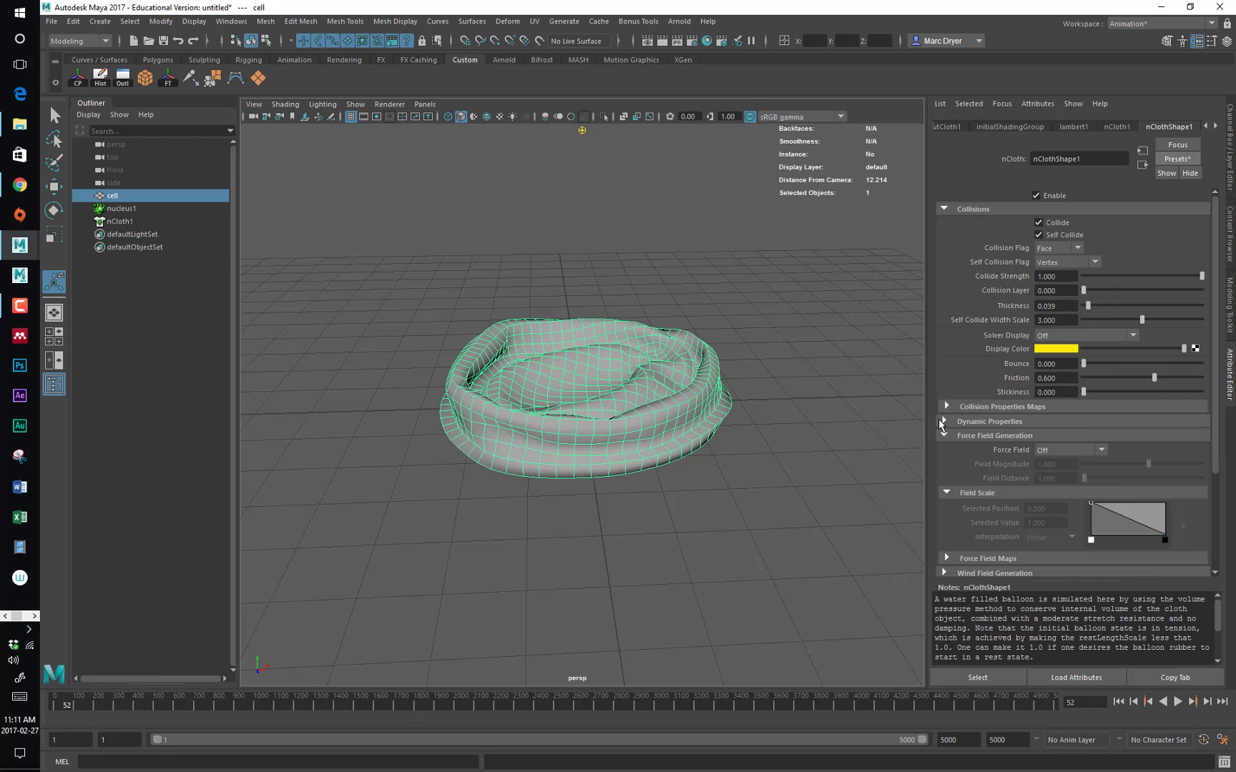
Play the water-balloon simulation from the first frame to check the cell's behaviour, and stop it
alt+right_drag(836, 417, 499, 386)
alt+drag(630, 454, 620, 432)
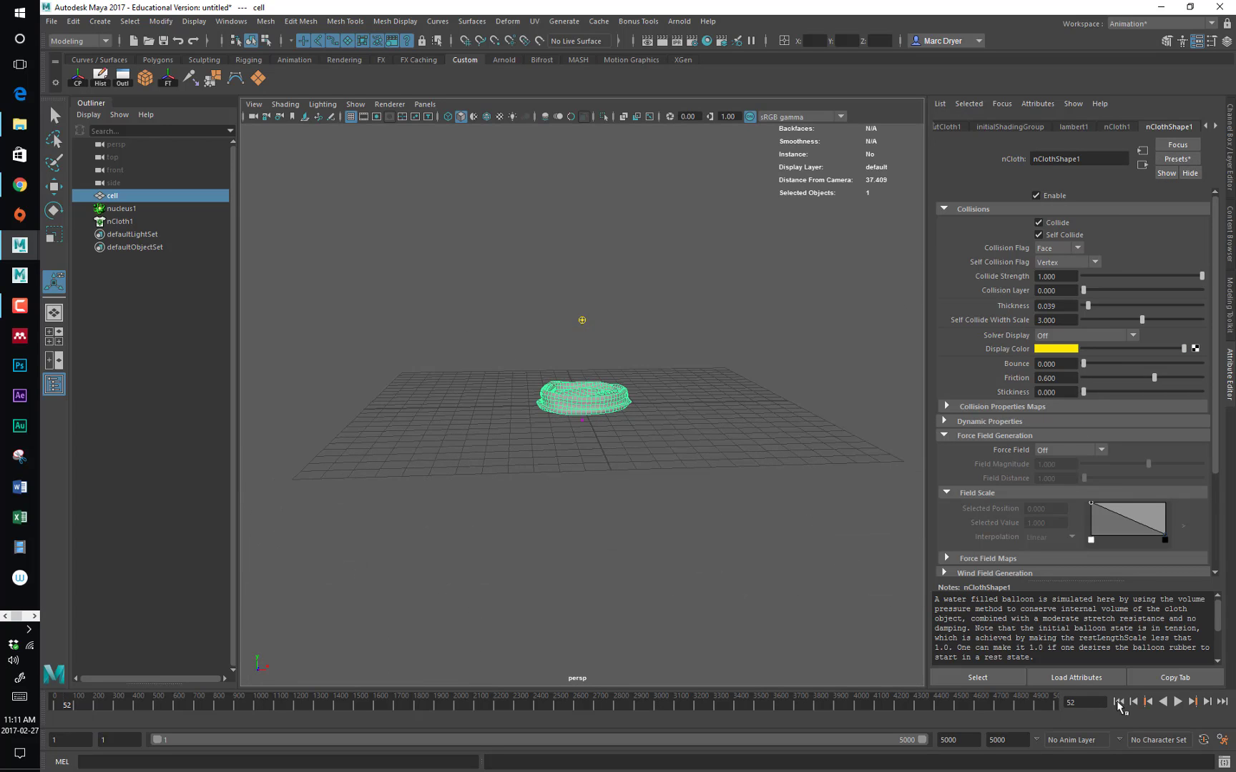
click(1119, 703)
click(1178, 702)
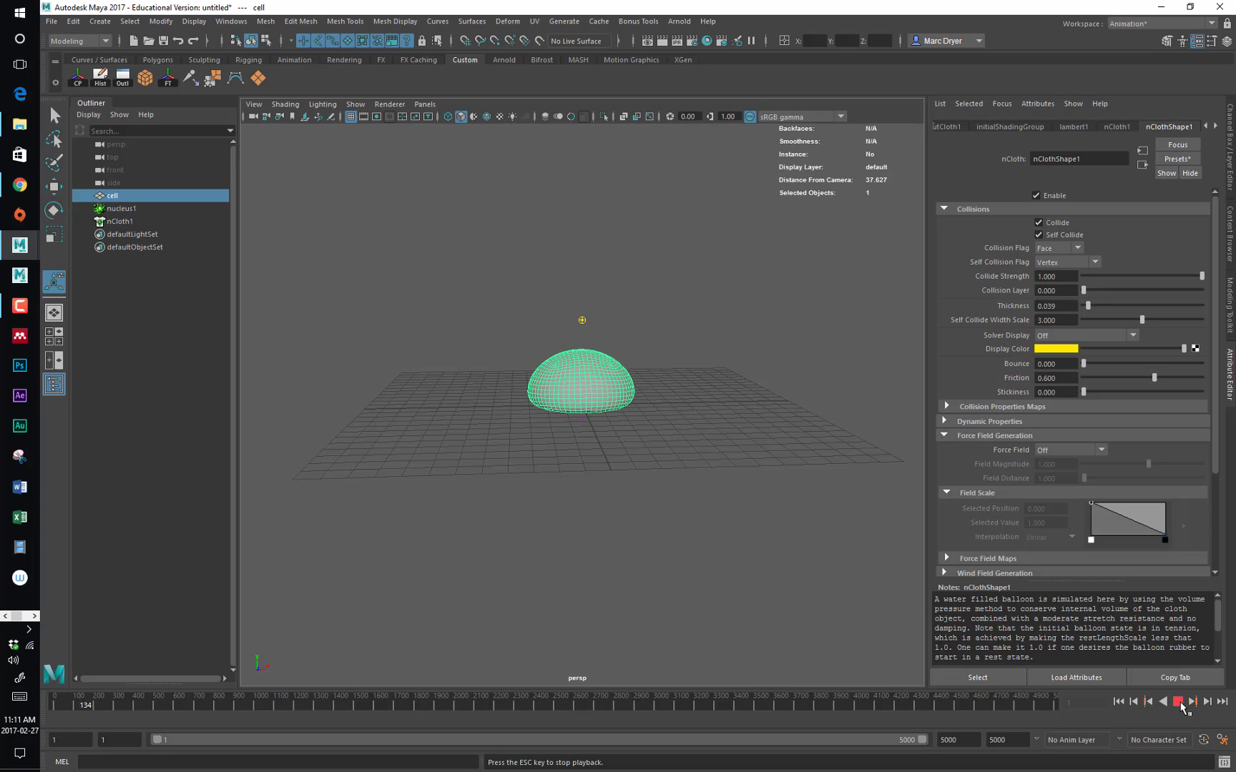
click(1180, 703)
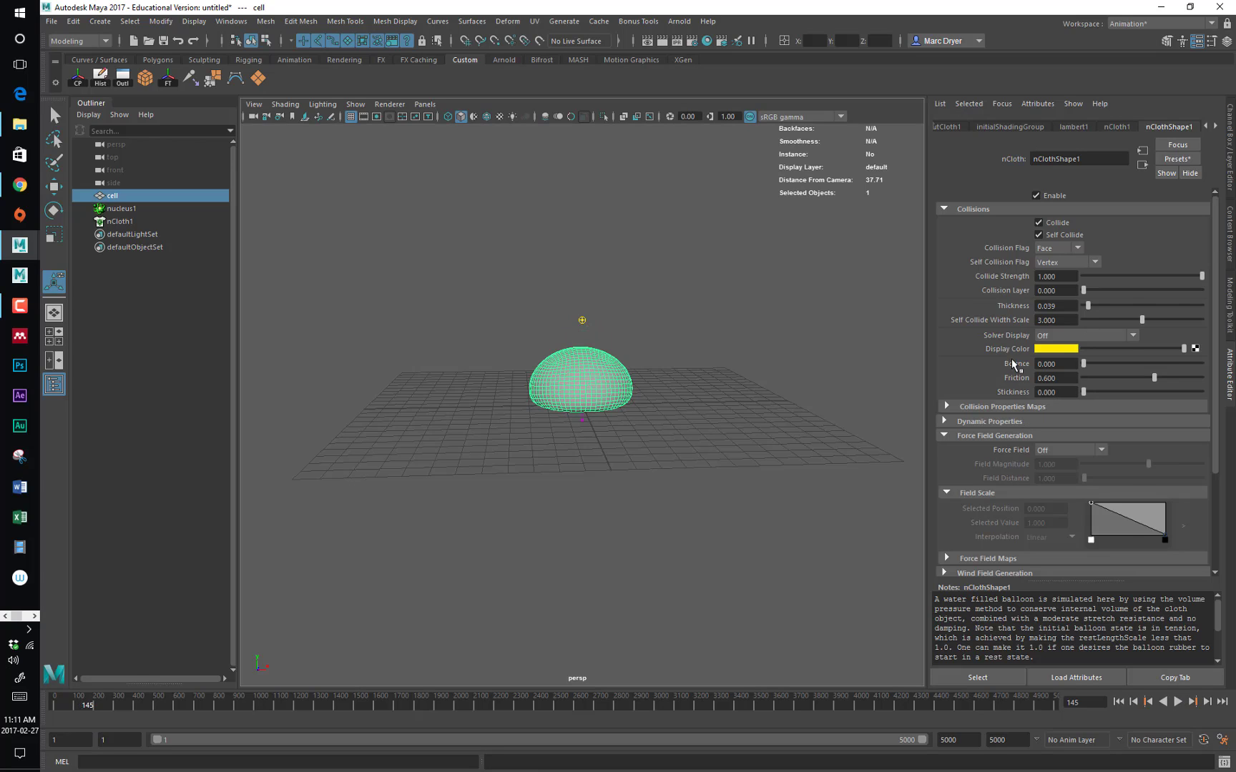
Set Damp to 2 in the Dynamic Properties of nClothShape1
scroll(1015, 444, down, 1)
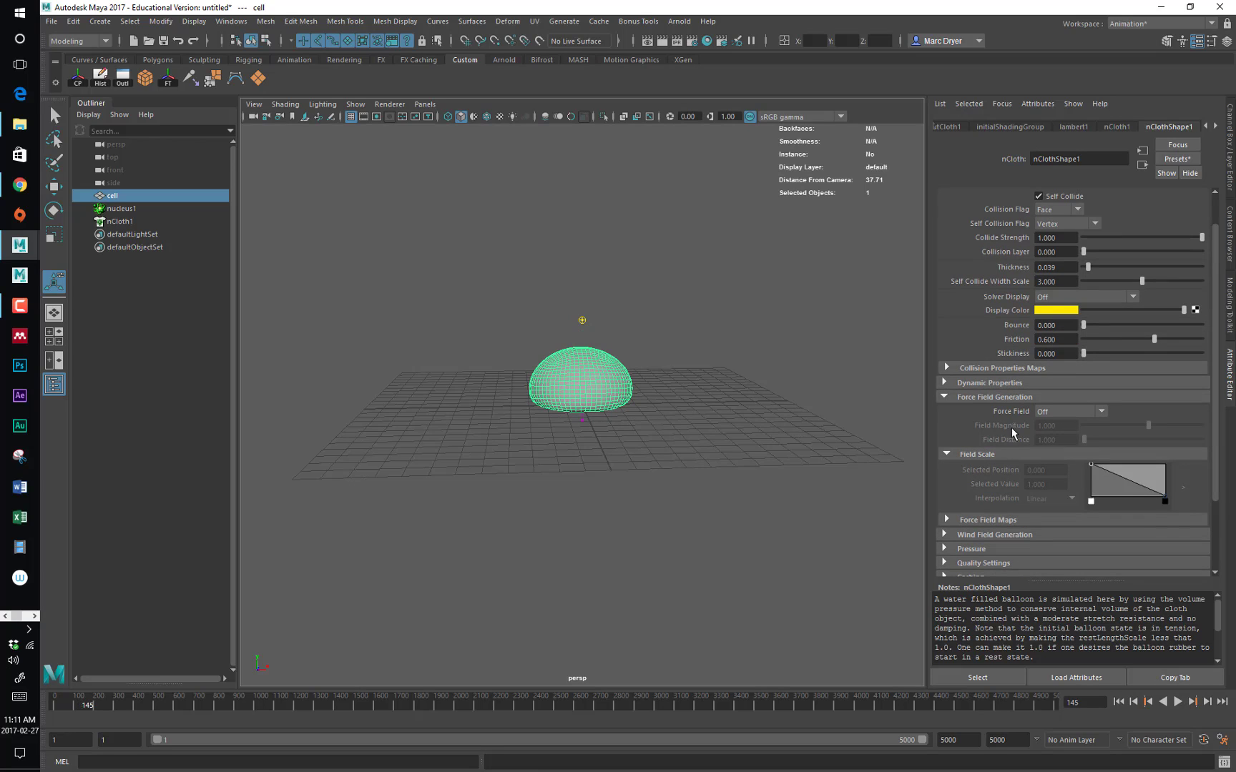
click(975, 384)
scroll(989, 387, down, 1)
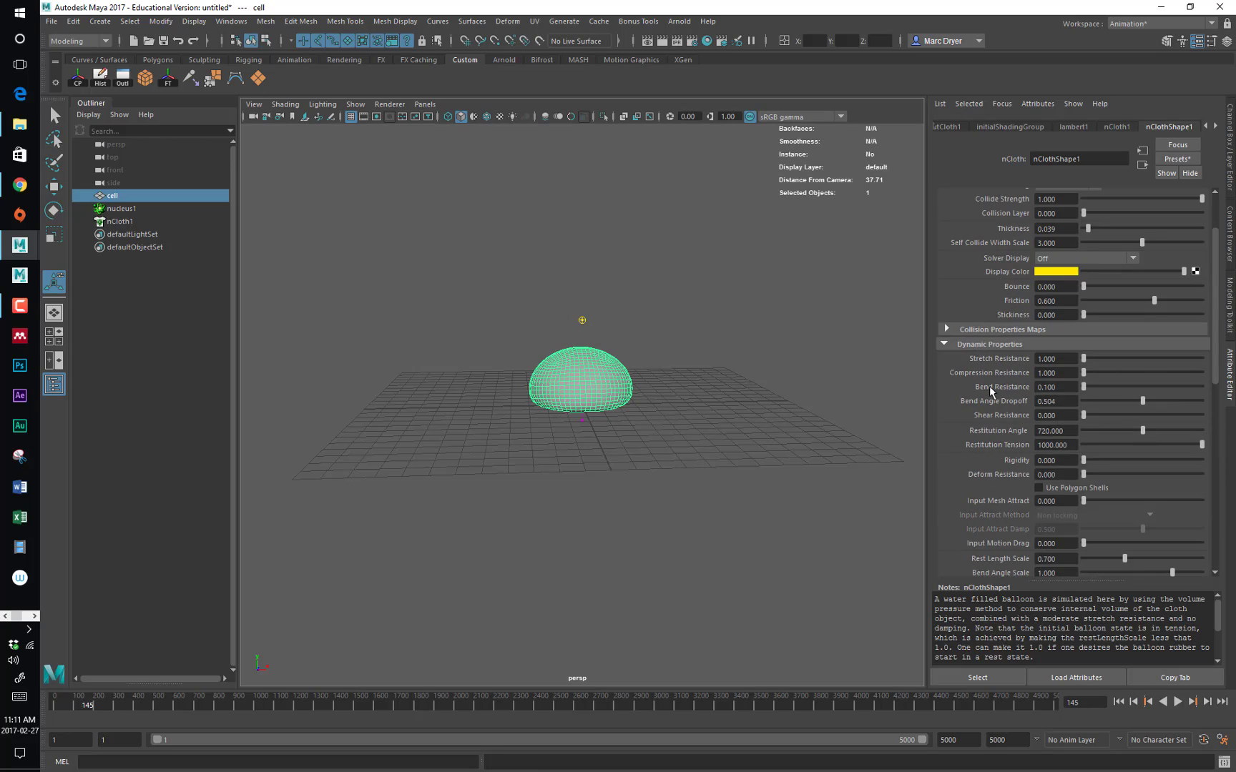
scroll(1017, 502, down, 1)
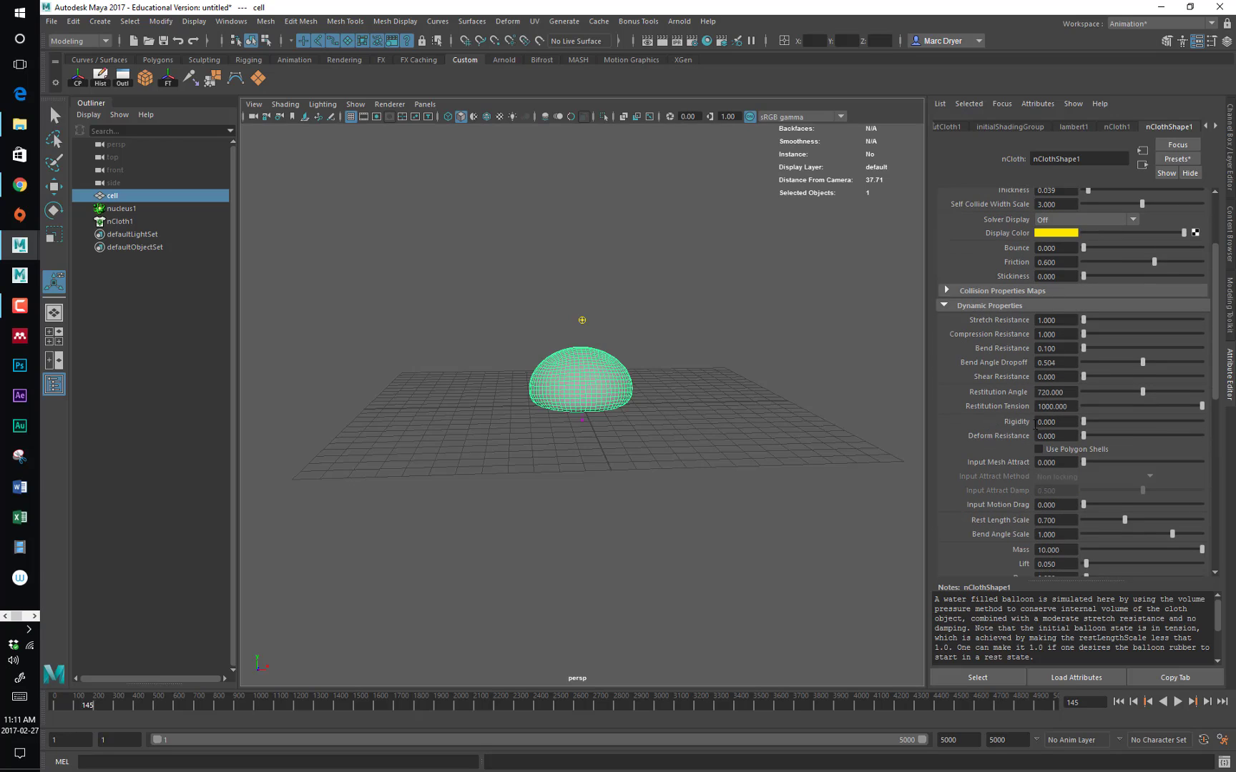
scroll(1008, 382, up, 2)
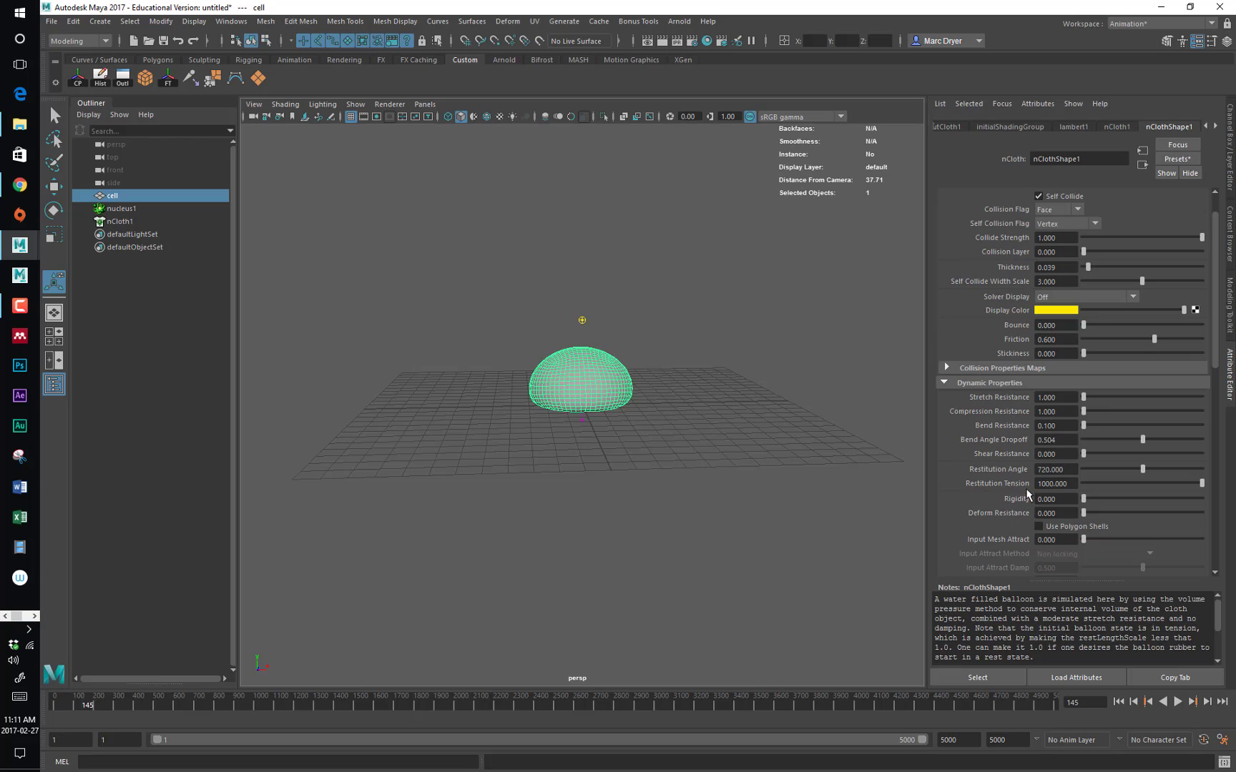
scroll(1007, 388, up, 1)
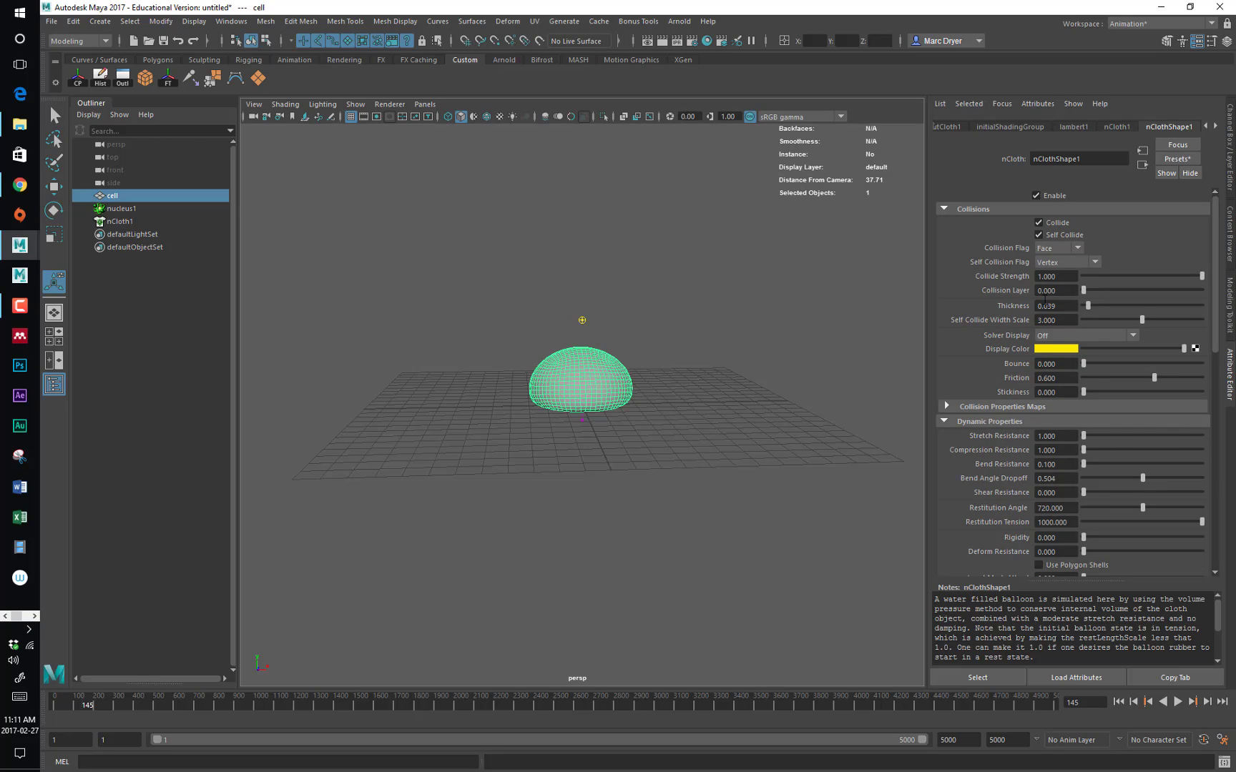
scroll(1014, 439, down, 1)
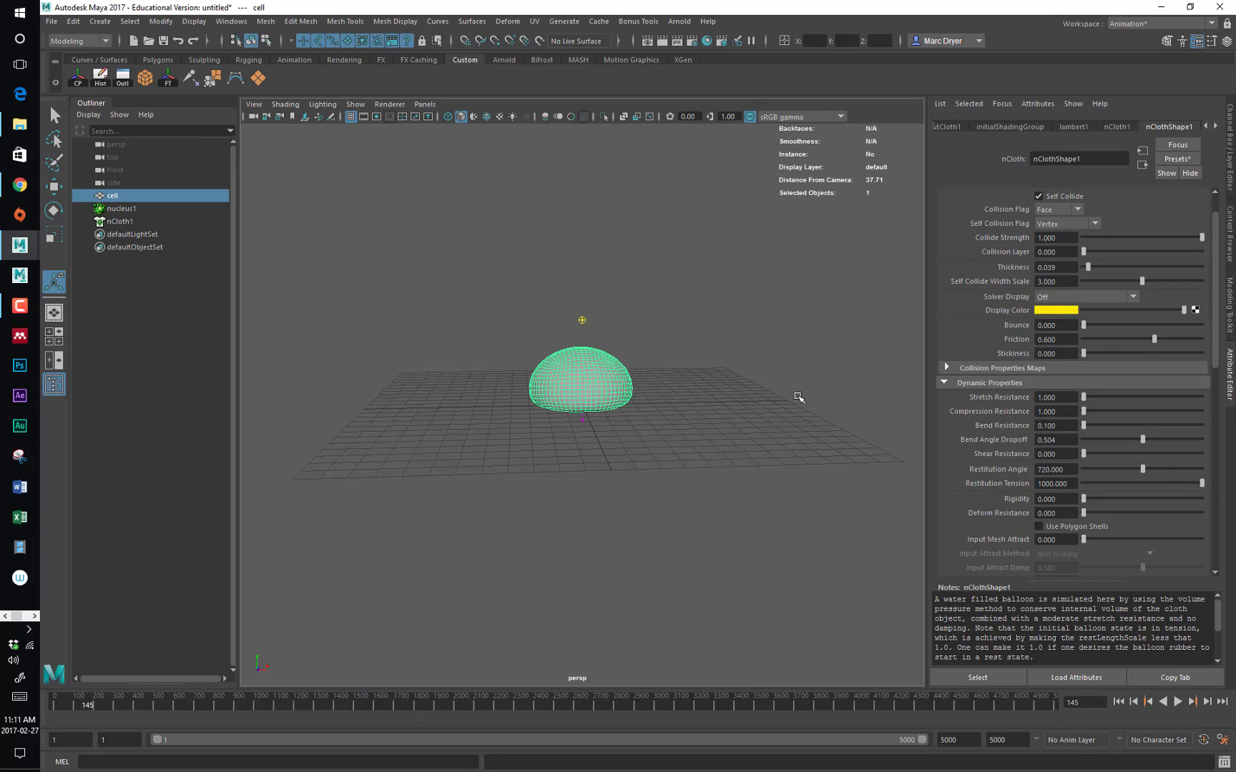
scroll(1039, 421, down, 3)
scroll(1039, 422, down, 2)
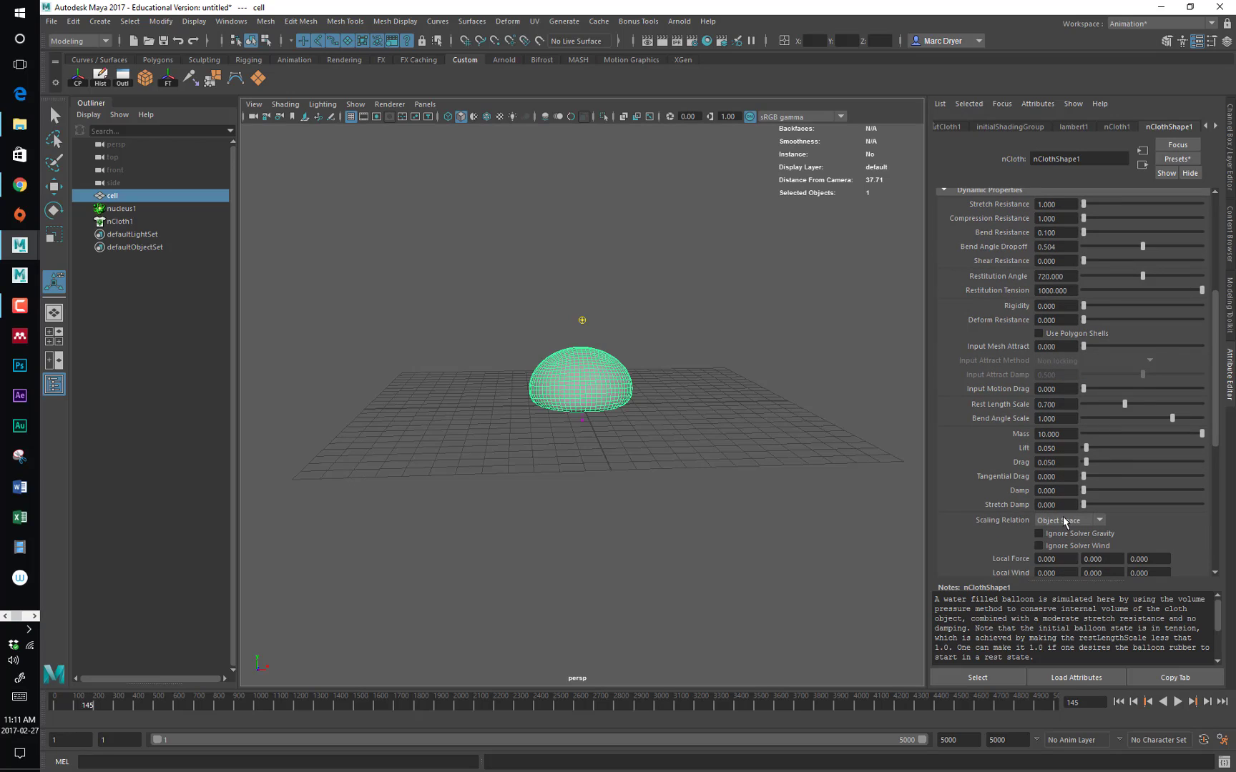
click(1060, 506)
click(1070, 490)
text(2)
key(Return)
Run the damped simulation from the first frame until the cell settles on the ground plane, and stop it
click(1118, 703)
click(1178, 702)
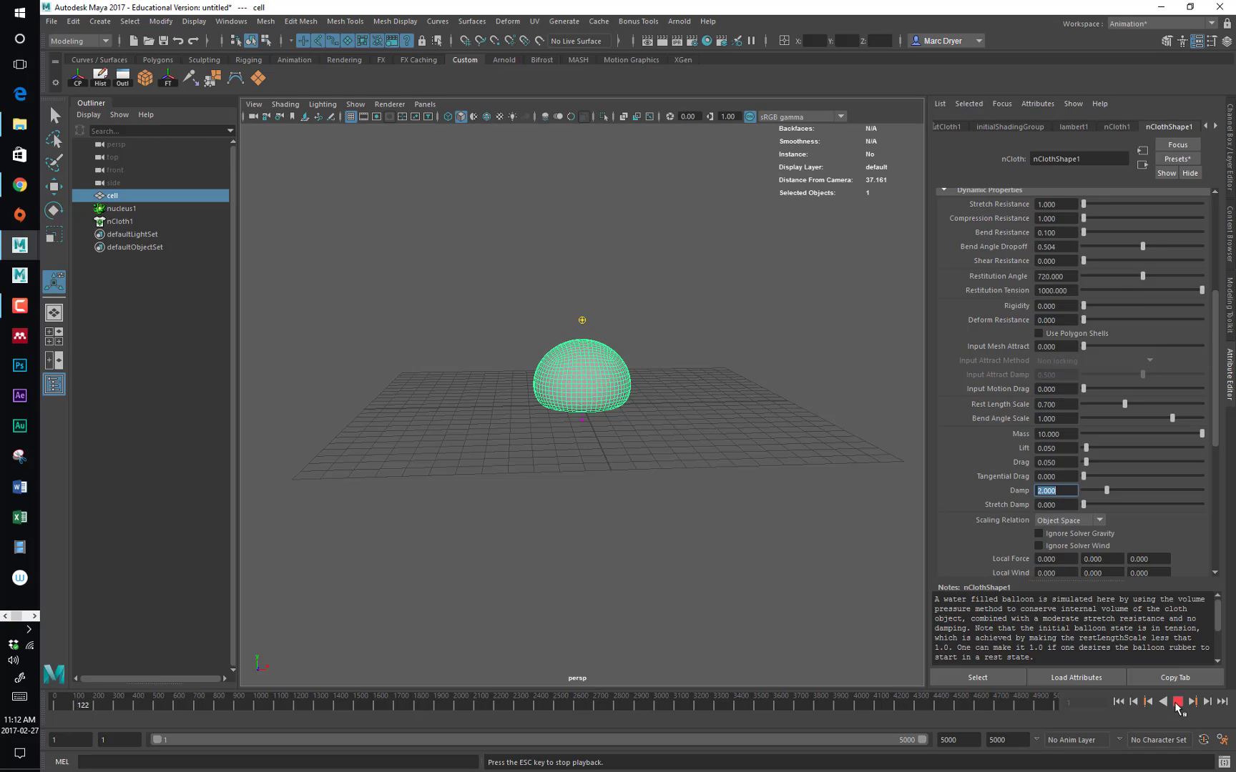
click(1178, 701)
Set the settled shape of the selected cell as its initial state
alt+drag(721, 499, 623, 389)
key(space)
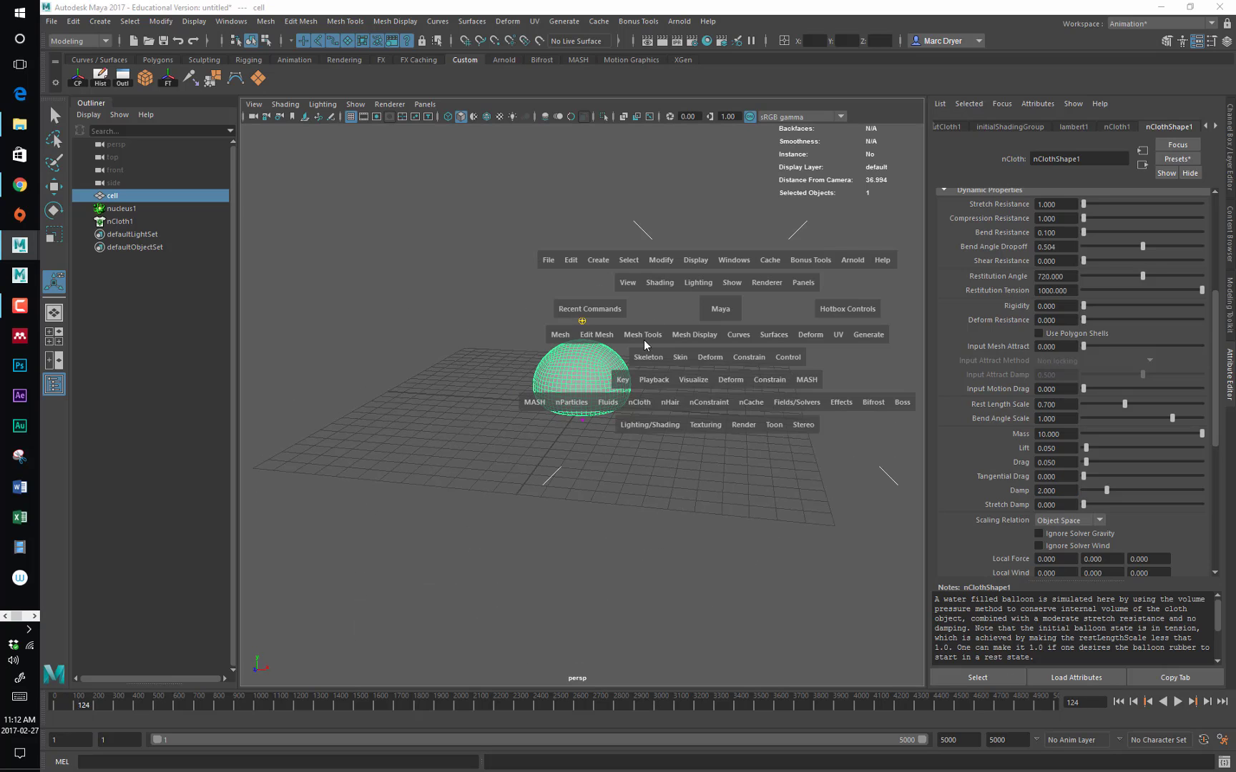
click(814, 401)
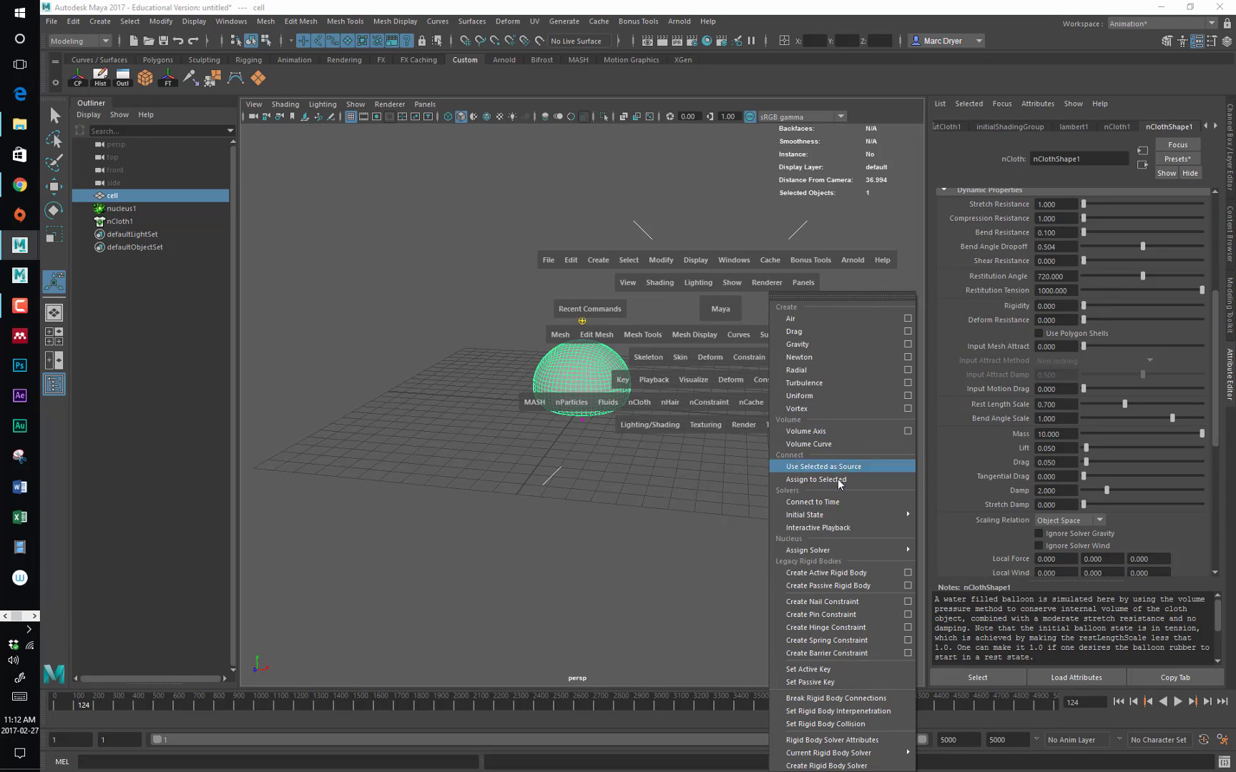
mouse_move(859, 515)
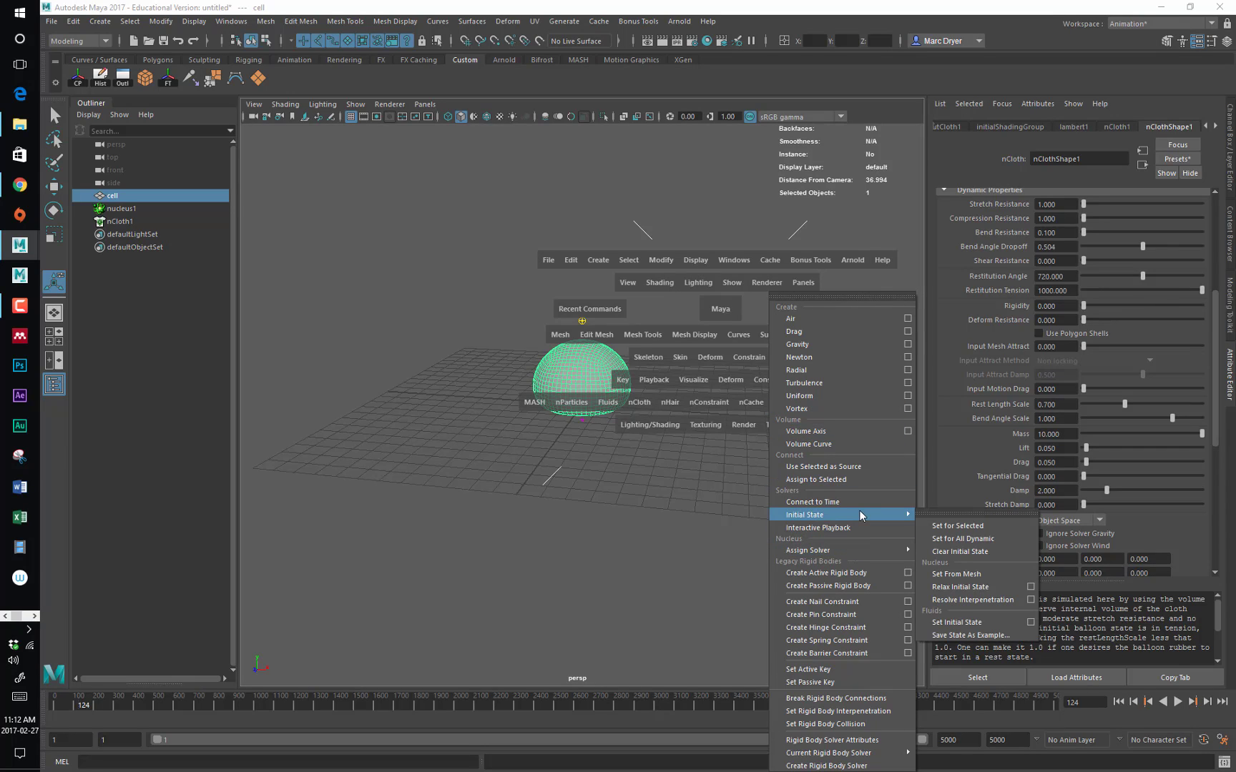
click(962, 526)
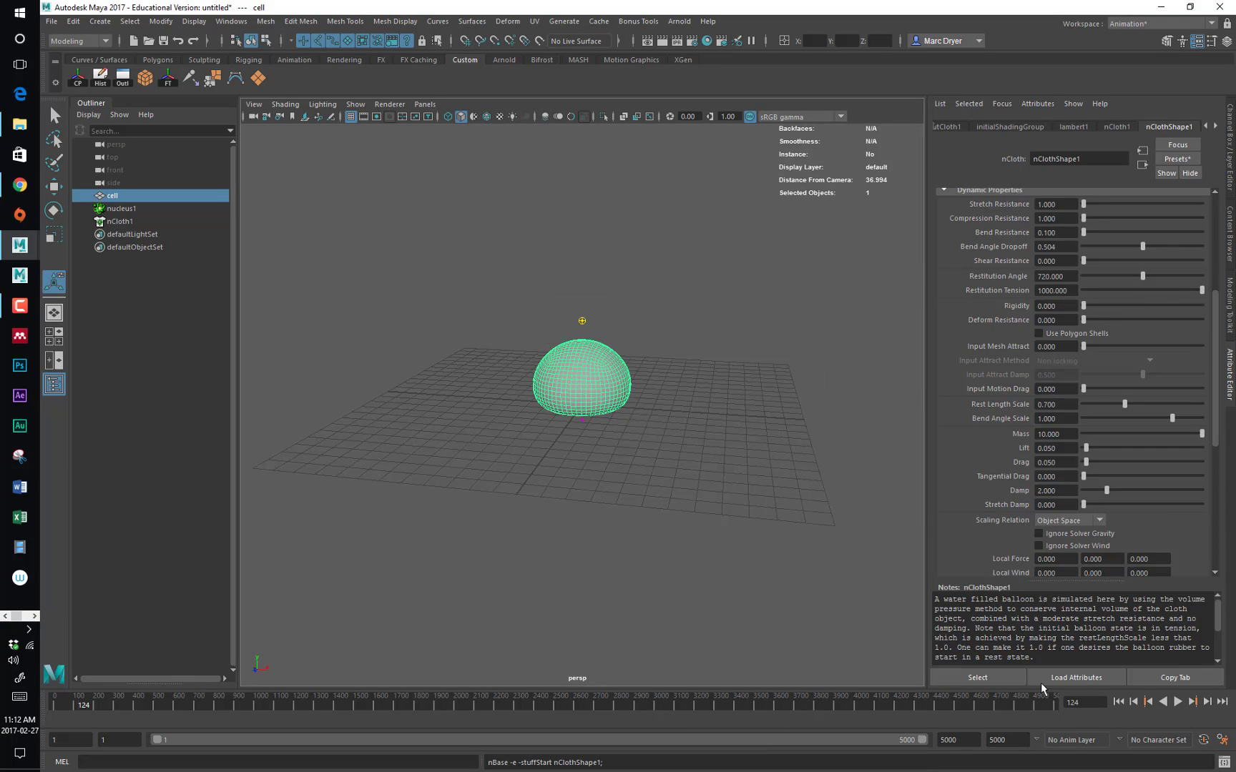
Play the simulation from the first frame to check the new initial state, and return to the start
click(1119, 701)
click(1178, 702)
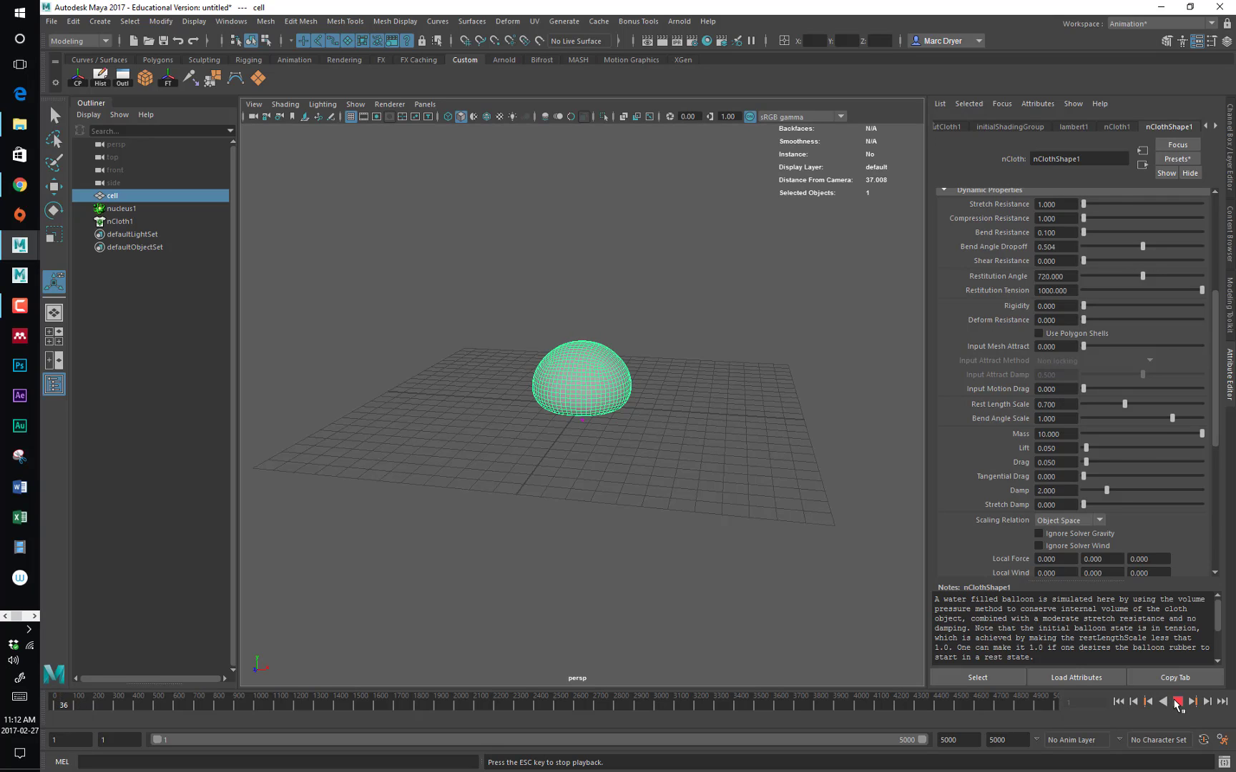
click(1177, 702)
click(1119, 701)
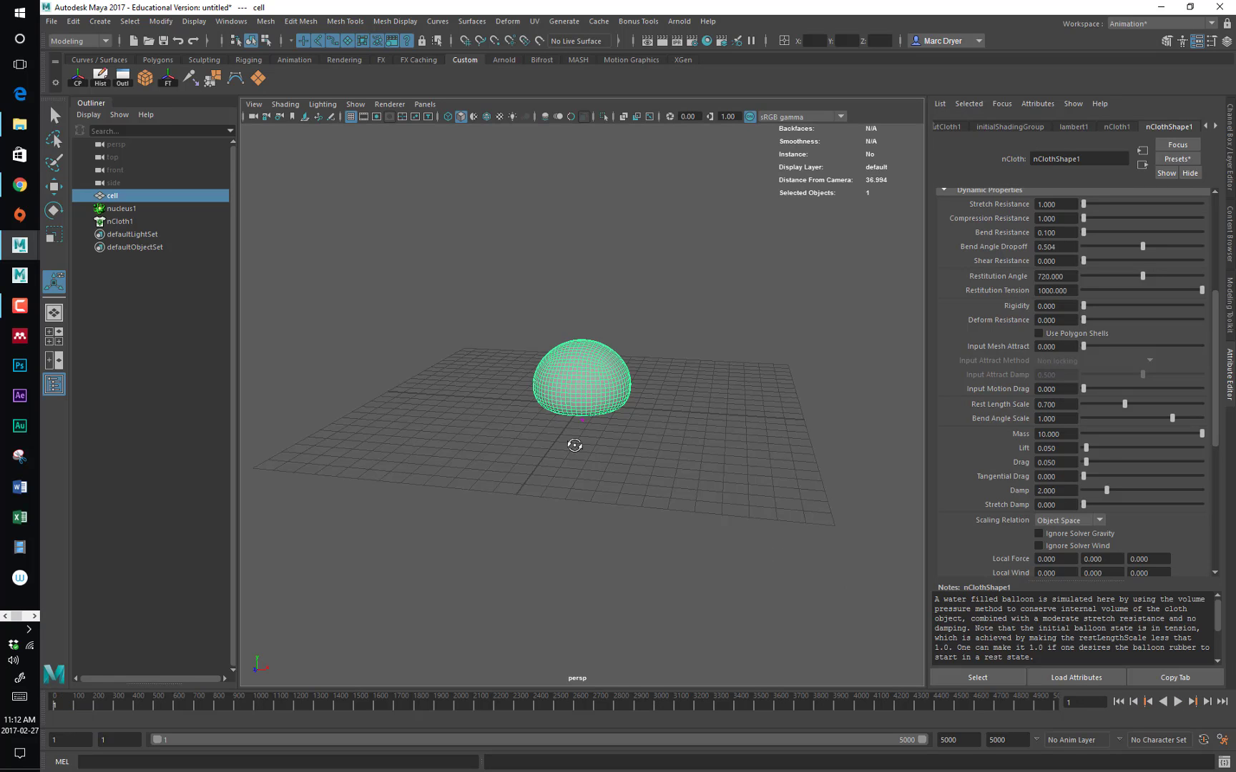
mouse_move(574, 444)
alt+mouse_down()
mouse_move(731, 461)
mouse_move(510, 444)
mouse_move(565, 430)
alt+mouse_up()
alt+right_drag(566, 431, 740, 439)
alt+drag(740, 438, 595, 433)
alt+right_drag(688, 433, 530, 433)
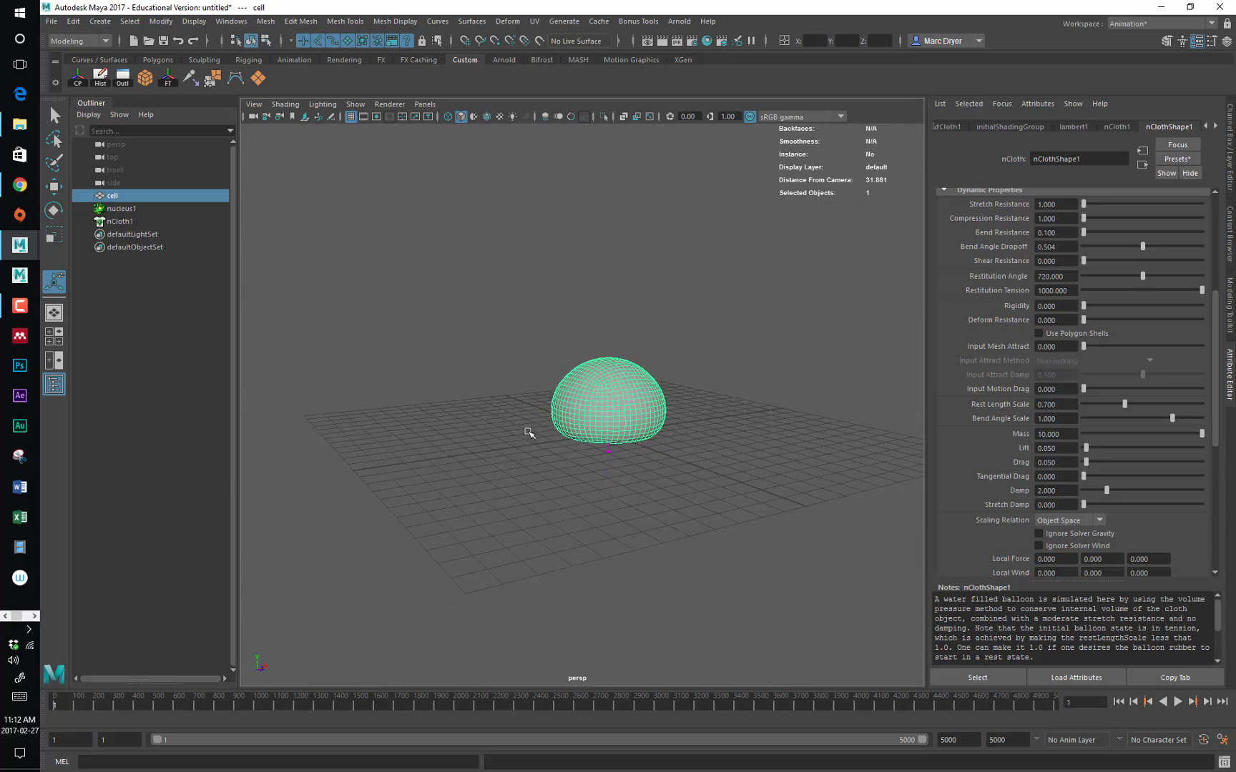
mouse_move(530, 434)
alt+mouse_down()
mouse_move(419, 446)
mouse_move(512, 434)
alt+mouse_up()
alt+right_drag(620, 421, 511, 409)
alt+drag(511, 409, 504, 405)
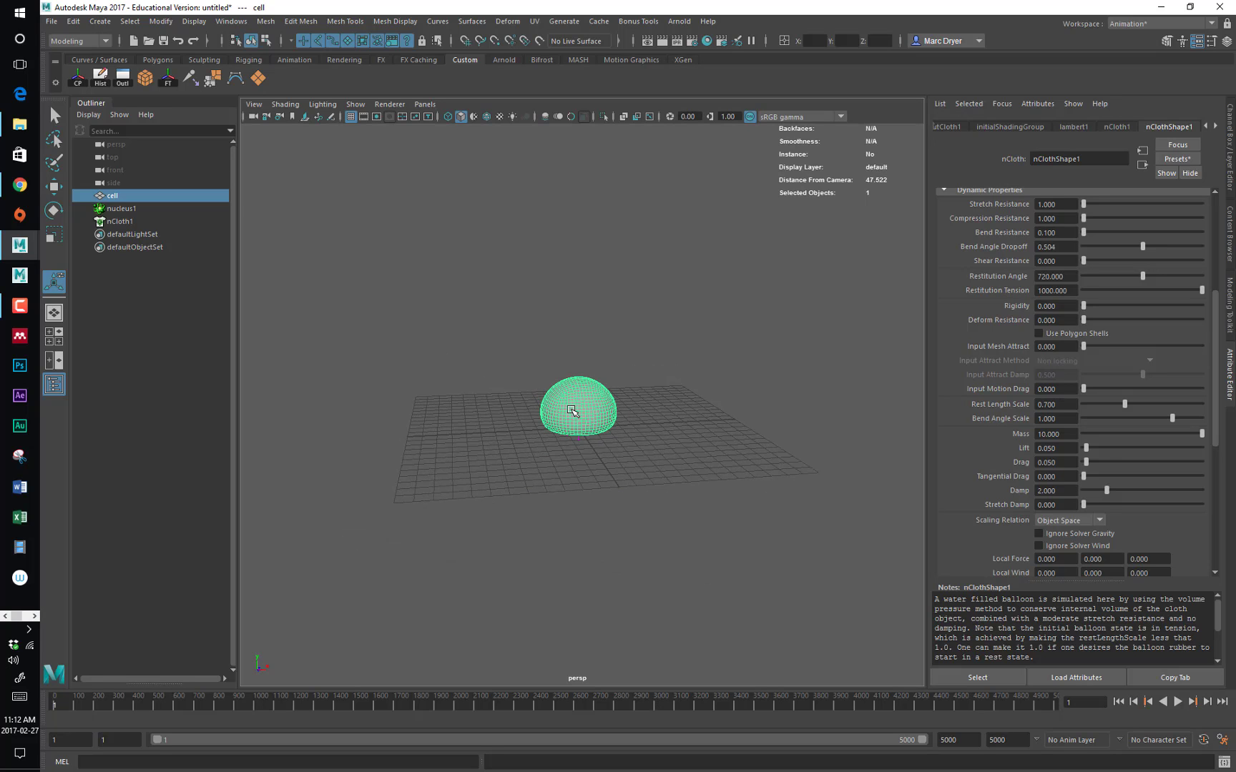
Display the cell's nCloth input mesh for comparison, then switch back to its current simulated mesh
key(f)
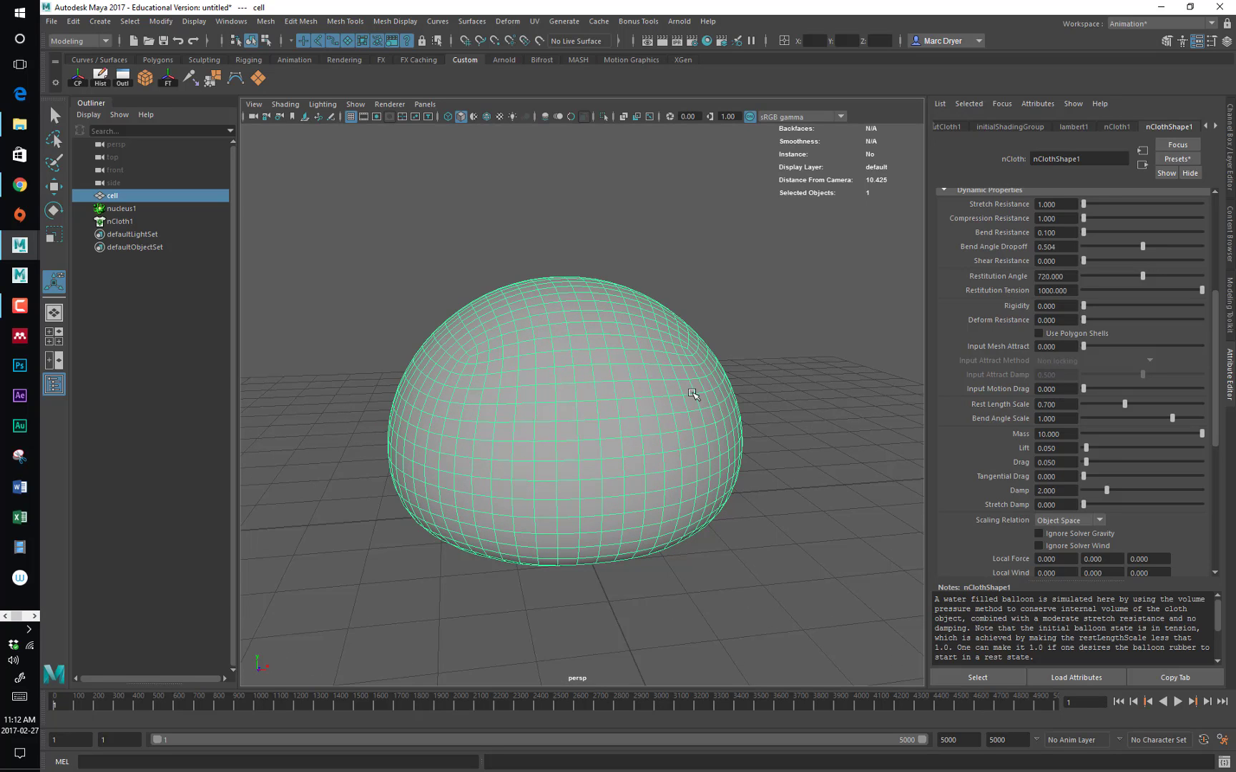
key(space)
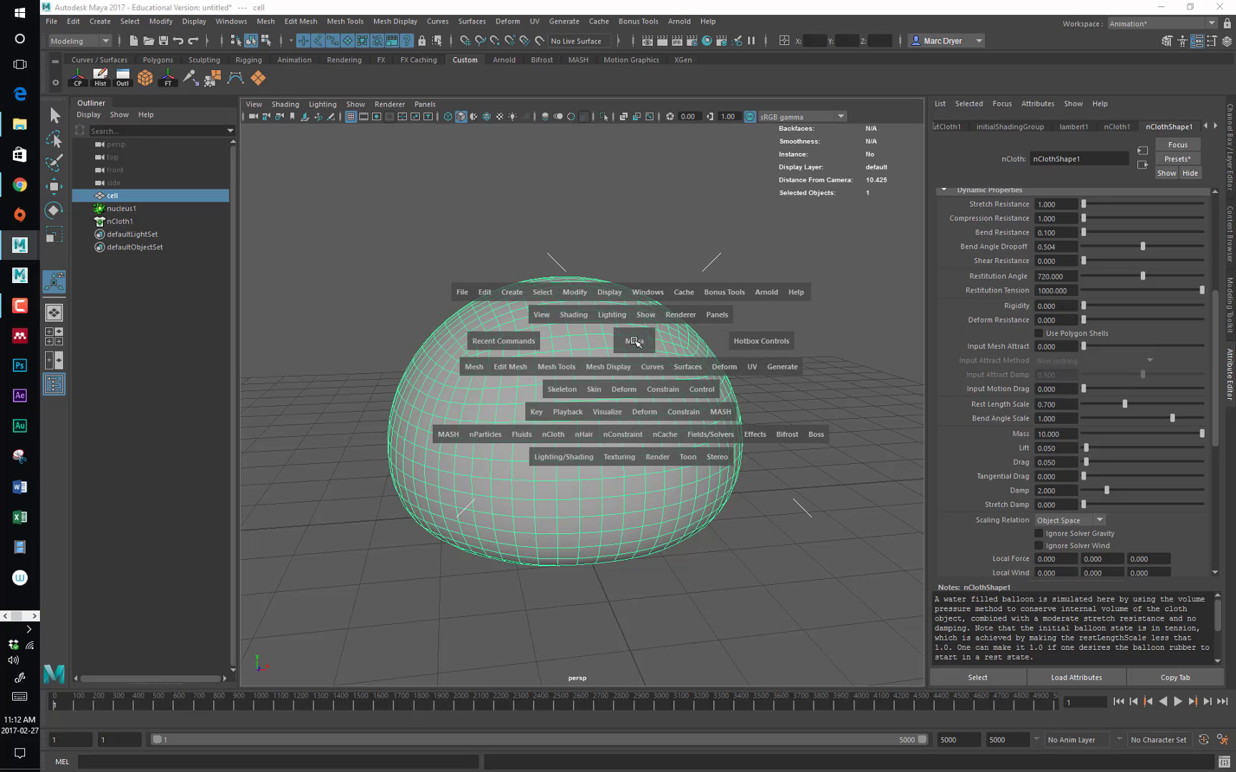
click(491, 434)
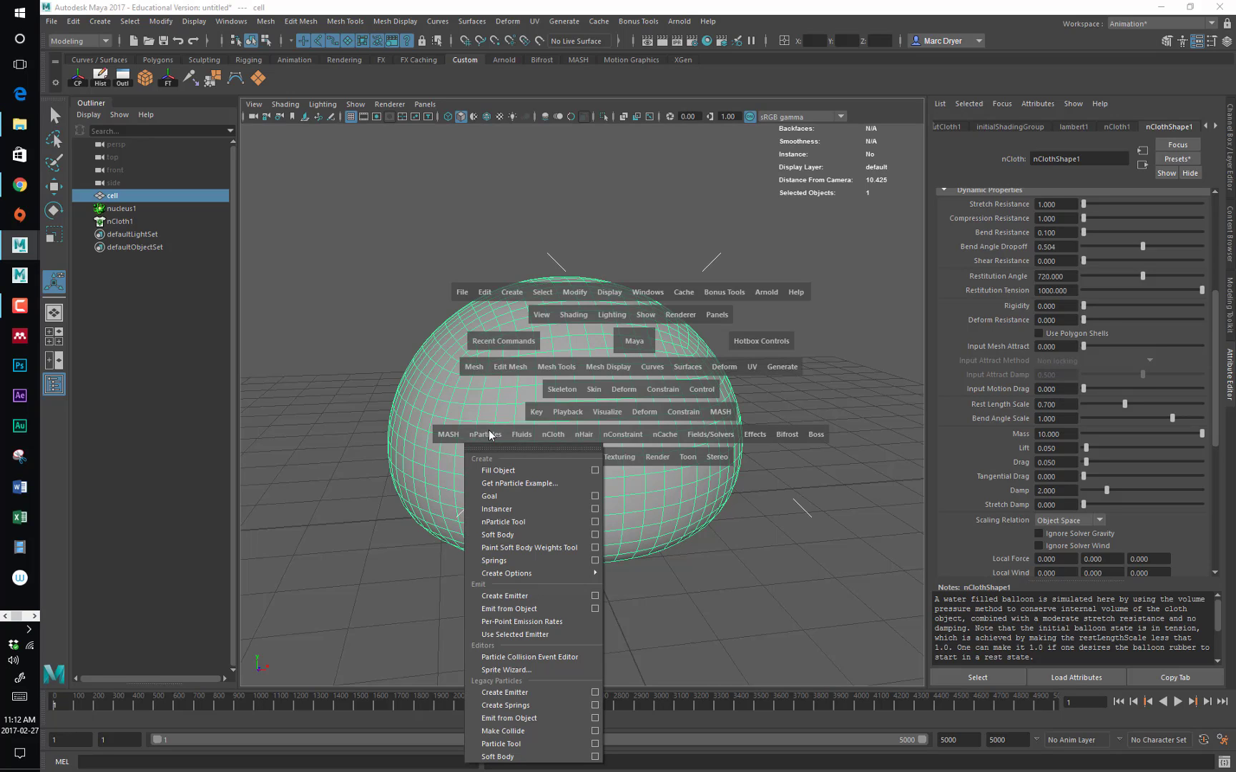
click(561, 434)
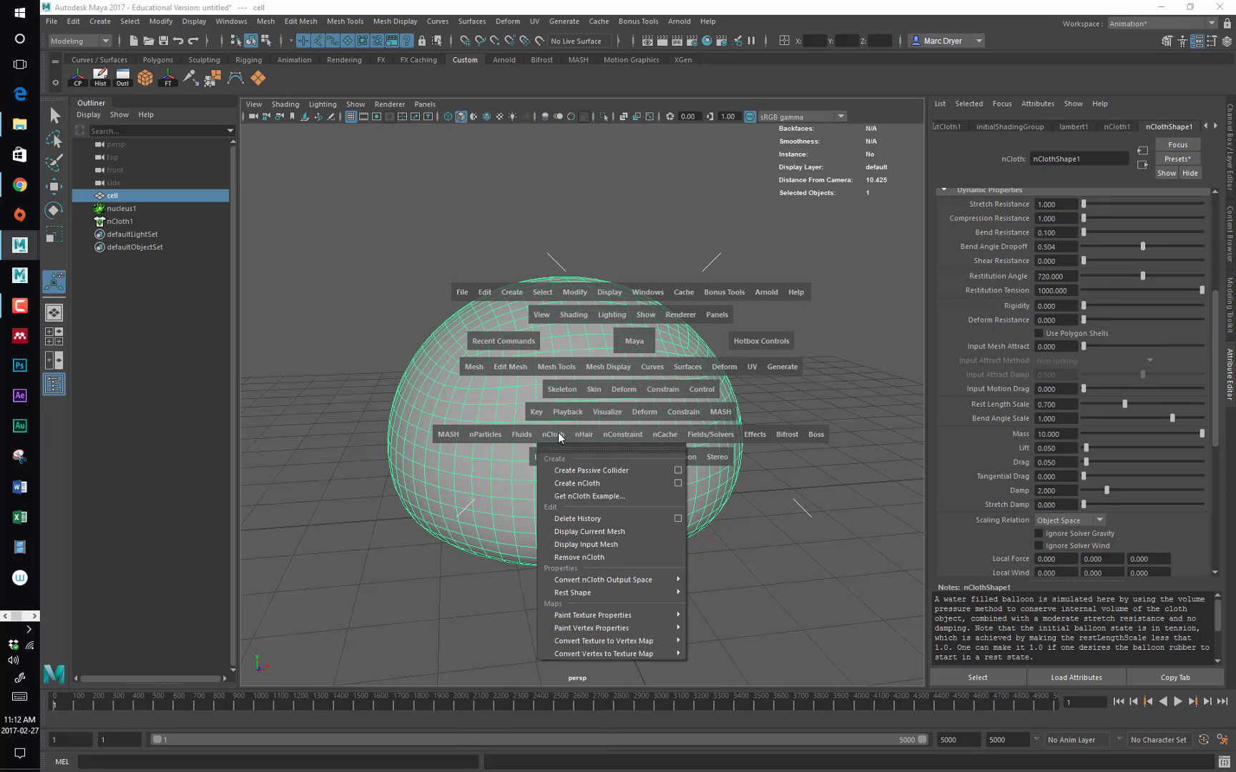
click(565, 450)
drag(610, 437, 799, 212)
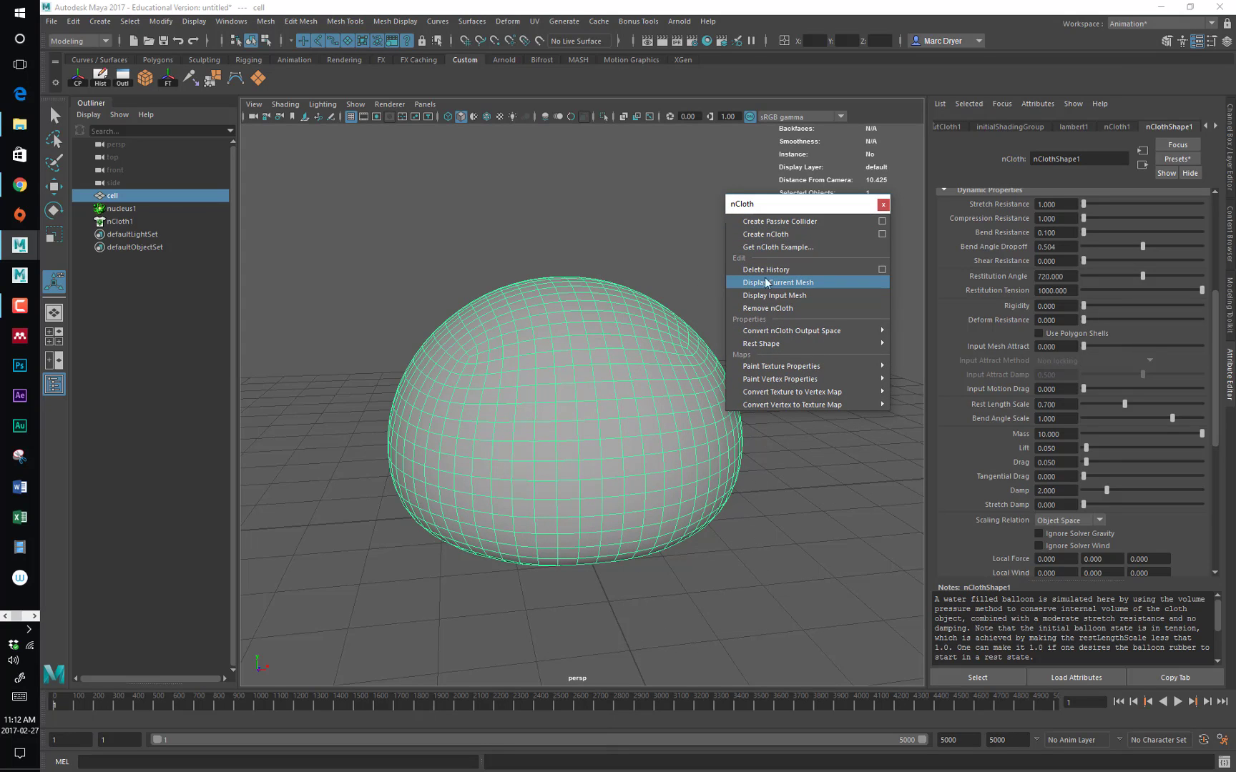
click(777, 298)
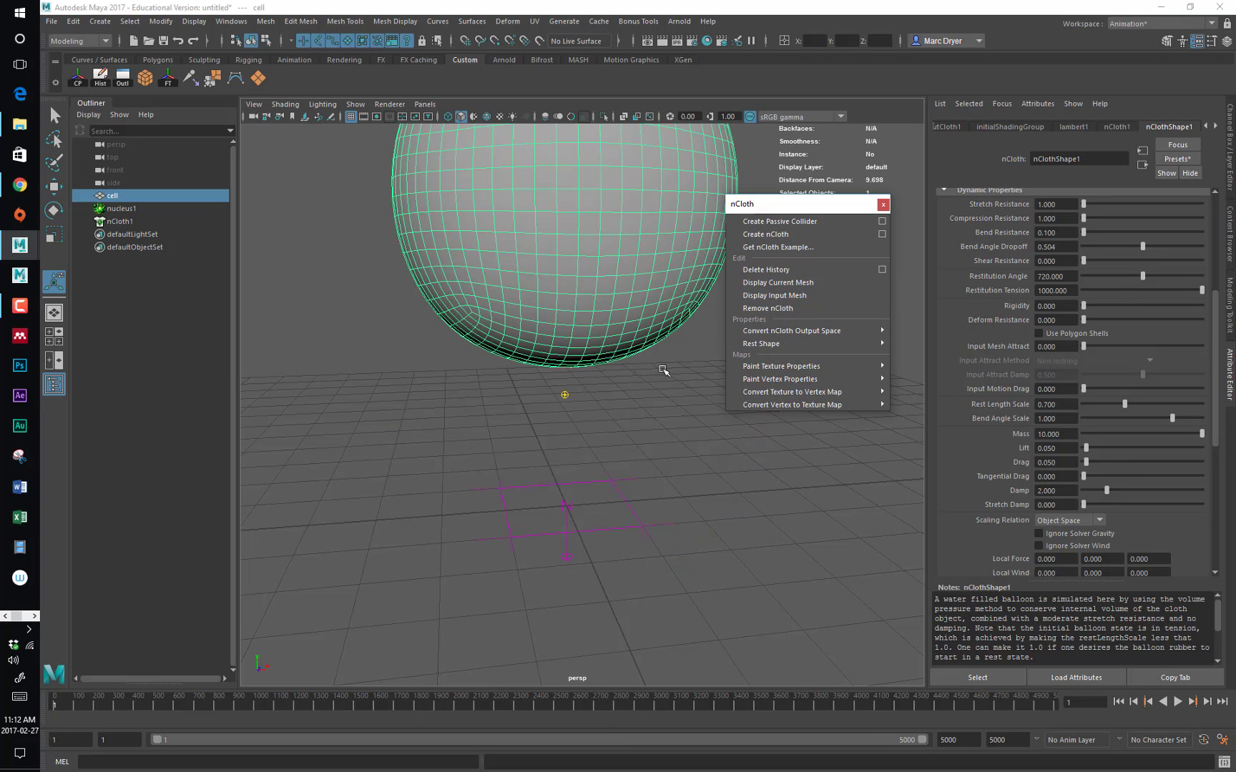
alt+right_drag(661, 368, 513, 349)
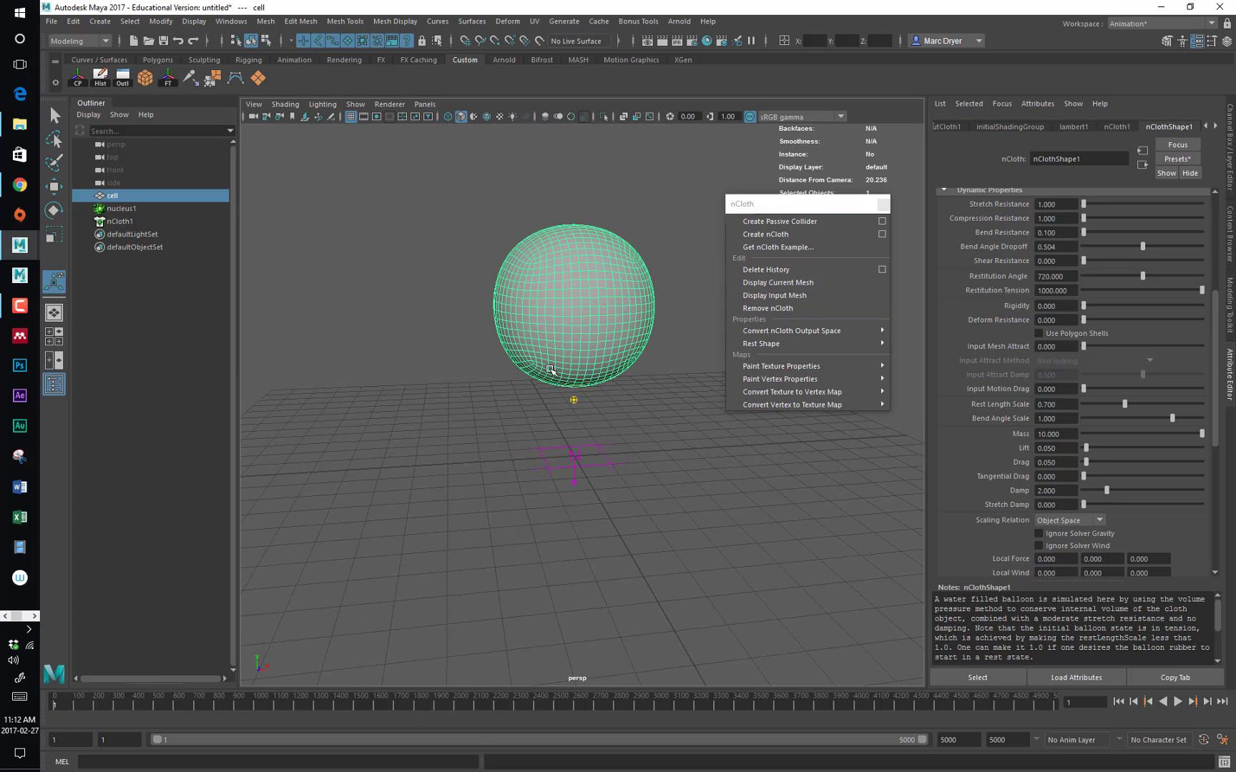
click(747, 284)
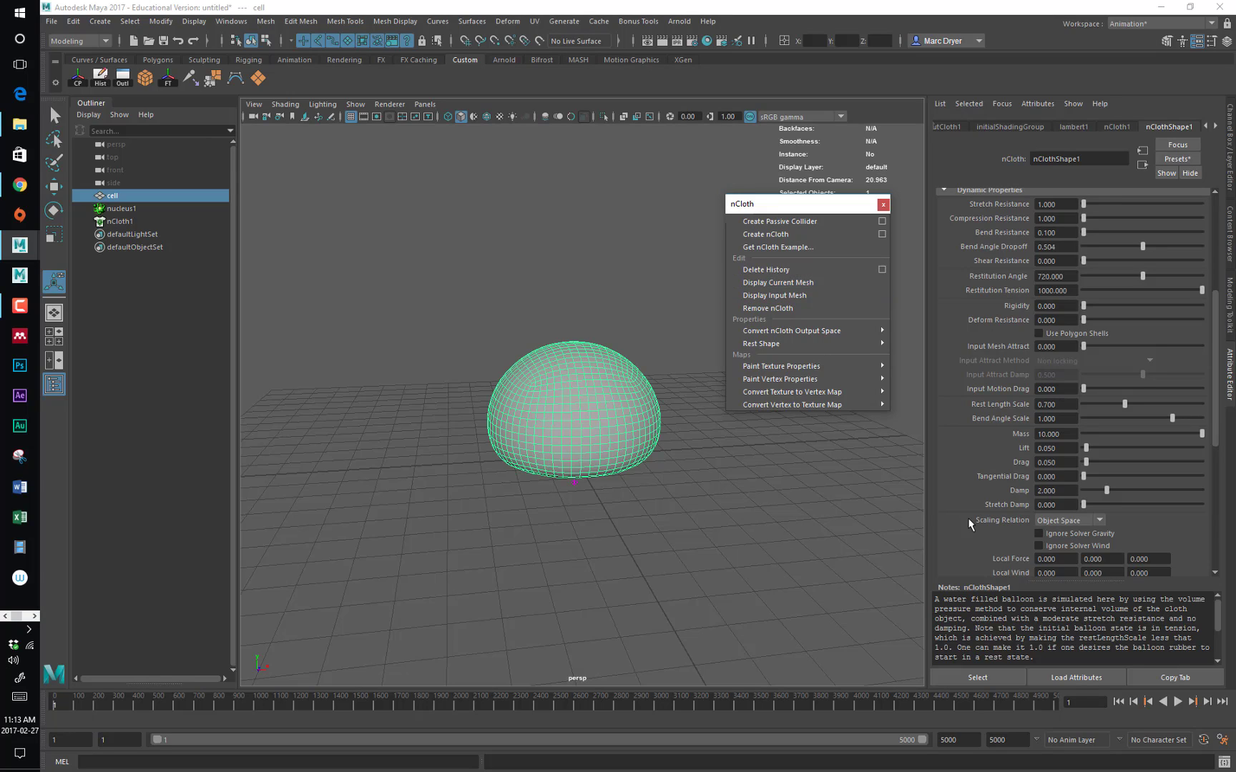
Examine the Input Mesh Attract setting of nClothShape1 and close the floating nCloth menu
scroll(1030, 350, down, 4)
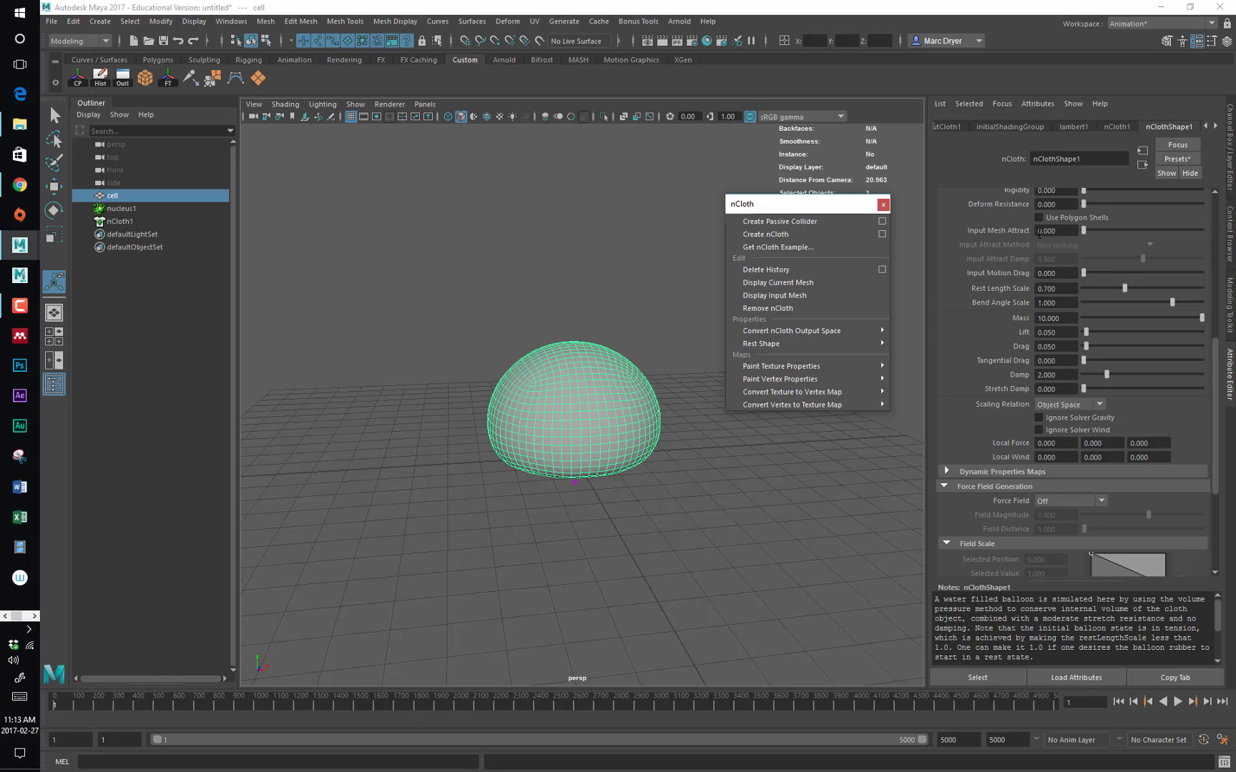
click(1056, 231)
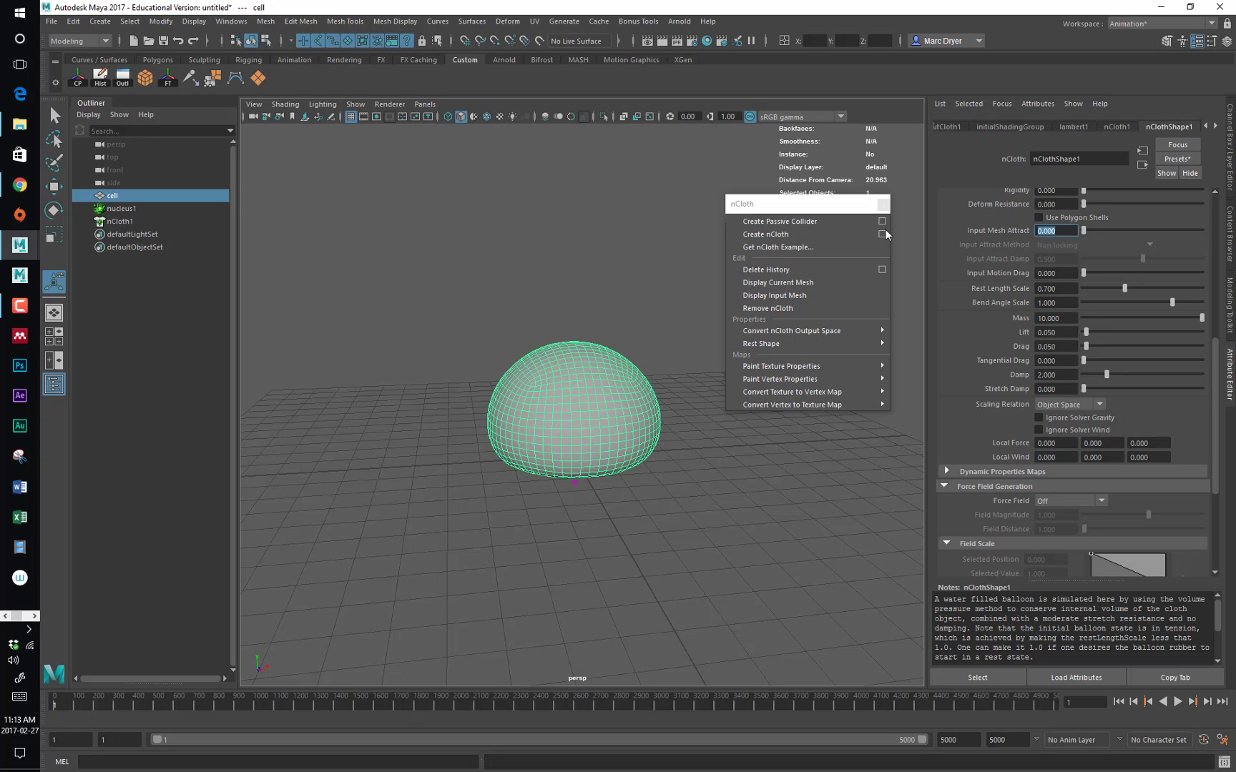
click(882, 203)
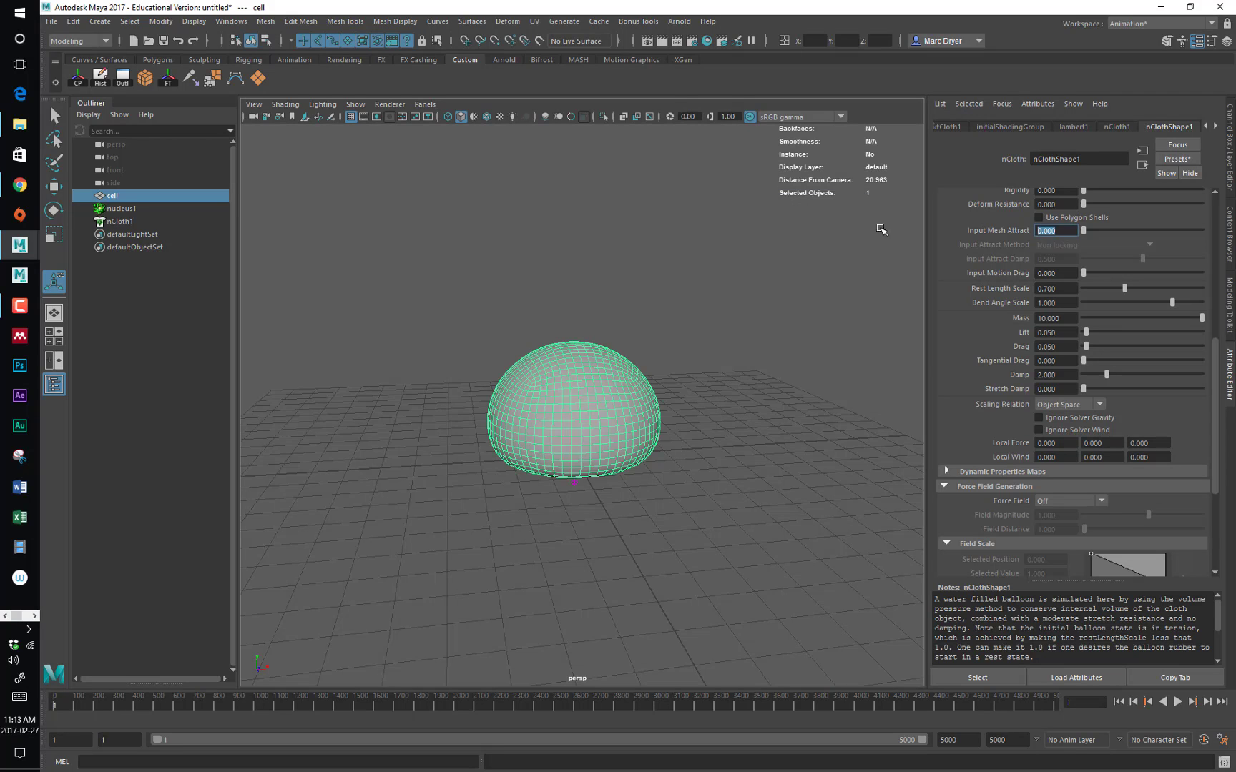
Save the scene as a Maya ASCII file named nclothCell in the project's maya folder
alt+drag(833, 348, 785, 365)
key(ctrl+shift+s)
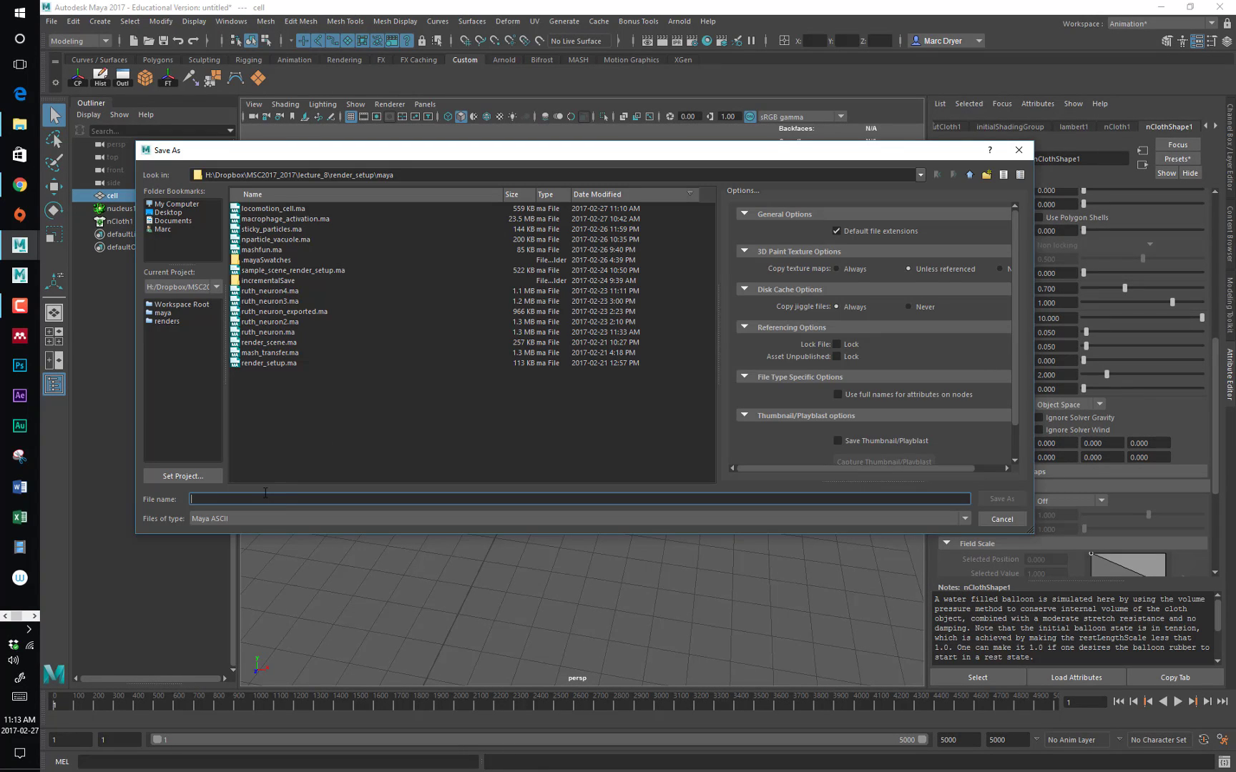
text(nclothCell)
key(Return)
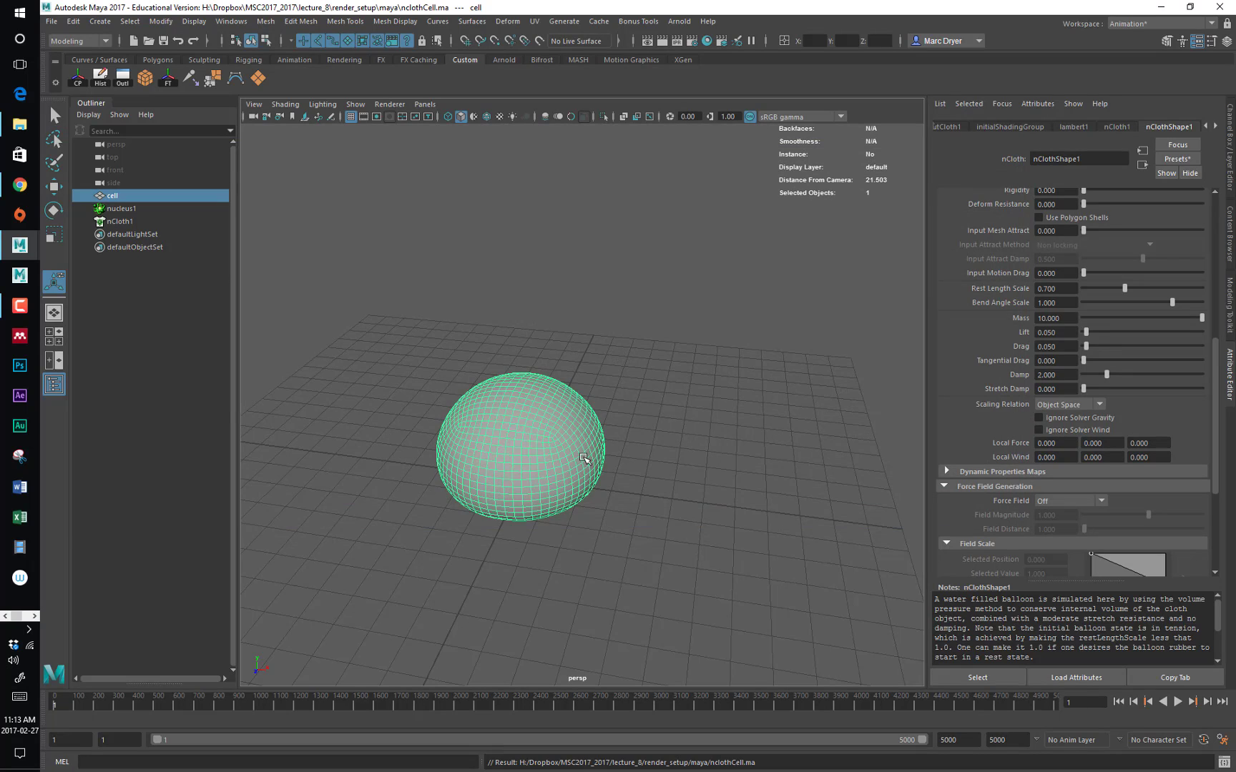
Create an nConstraint Transform Constraint on a single vertex at the +X side of the cell
alt+drag(586, 459, 522, 441)
alt+right_drag(522, 442, 618, 455)
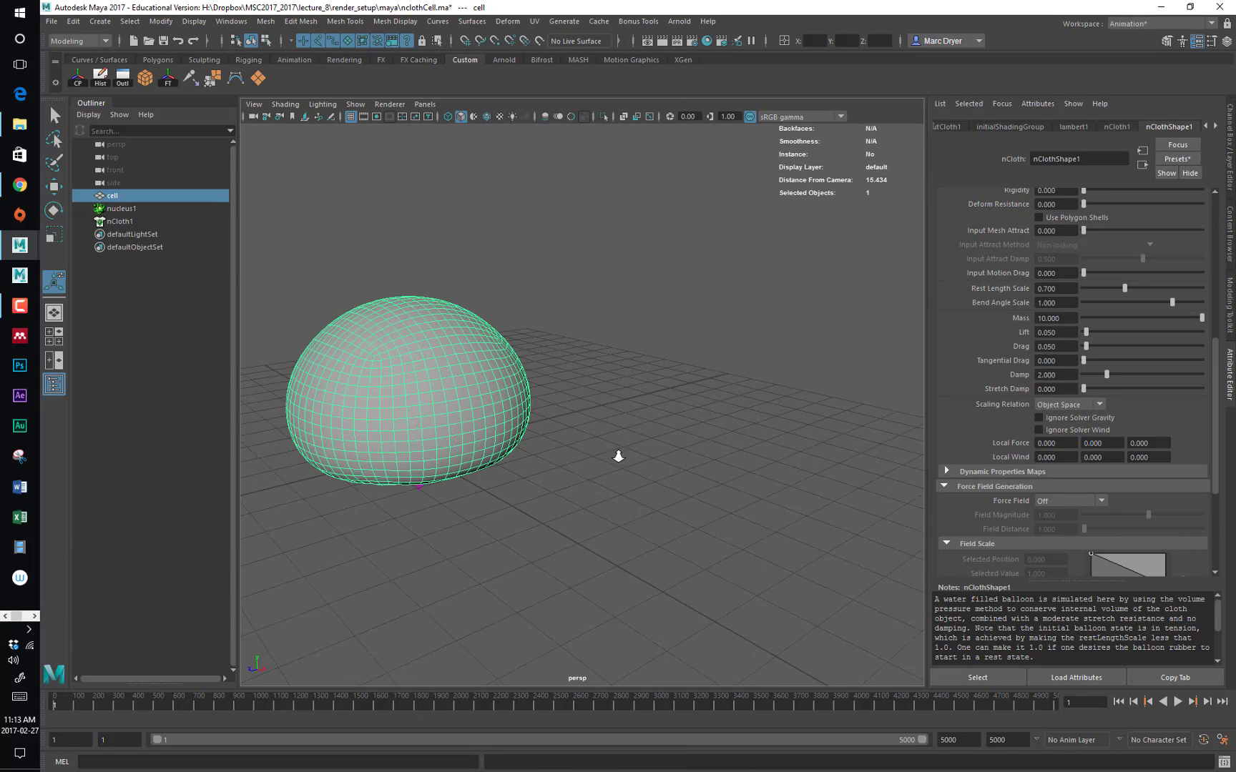
right_click(484, 436)
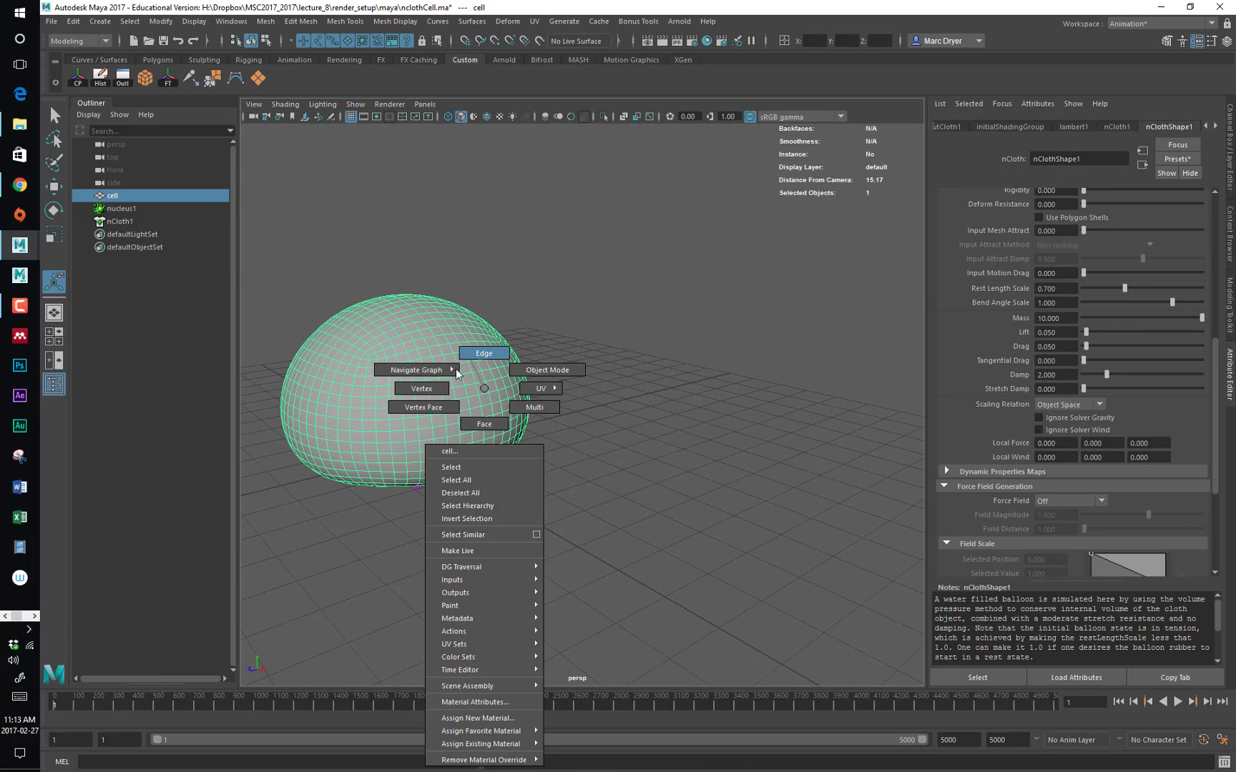
click(433, 391)
alt+drag(435, 394, 416, 404)
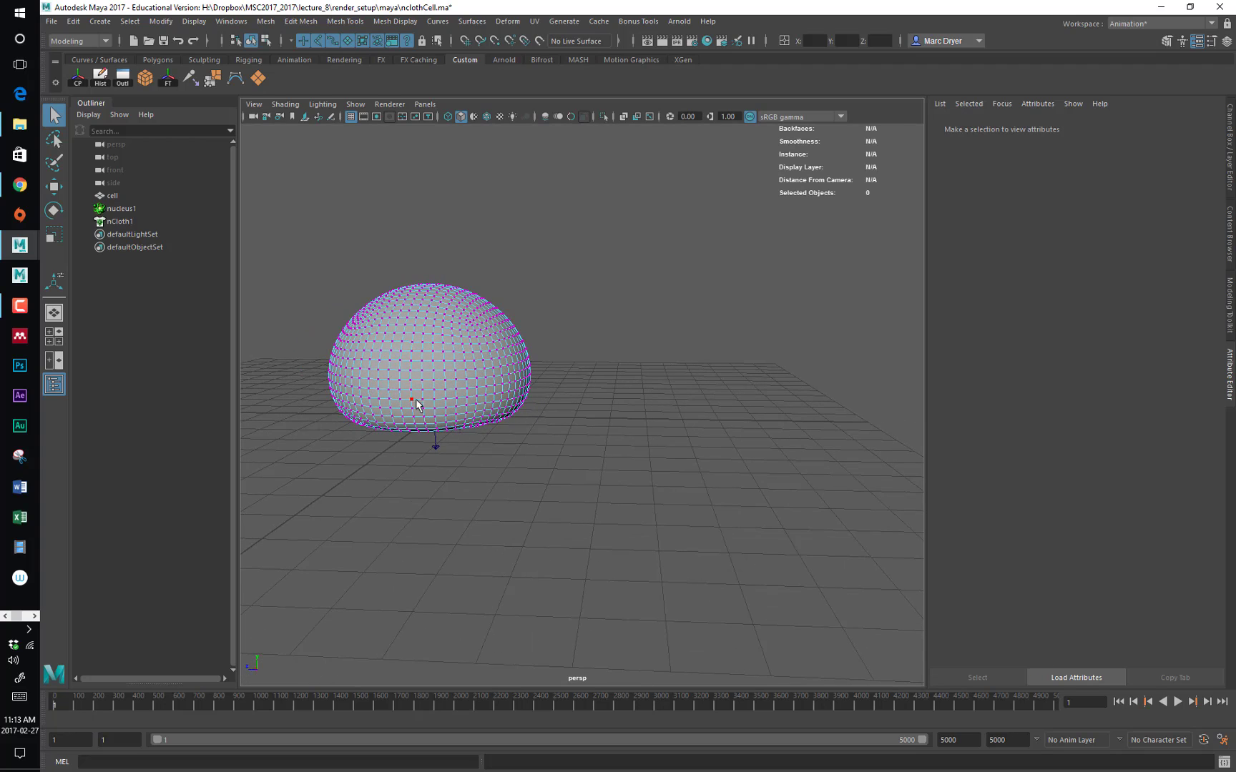
click(413, 404)
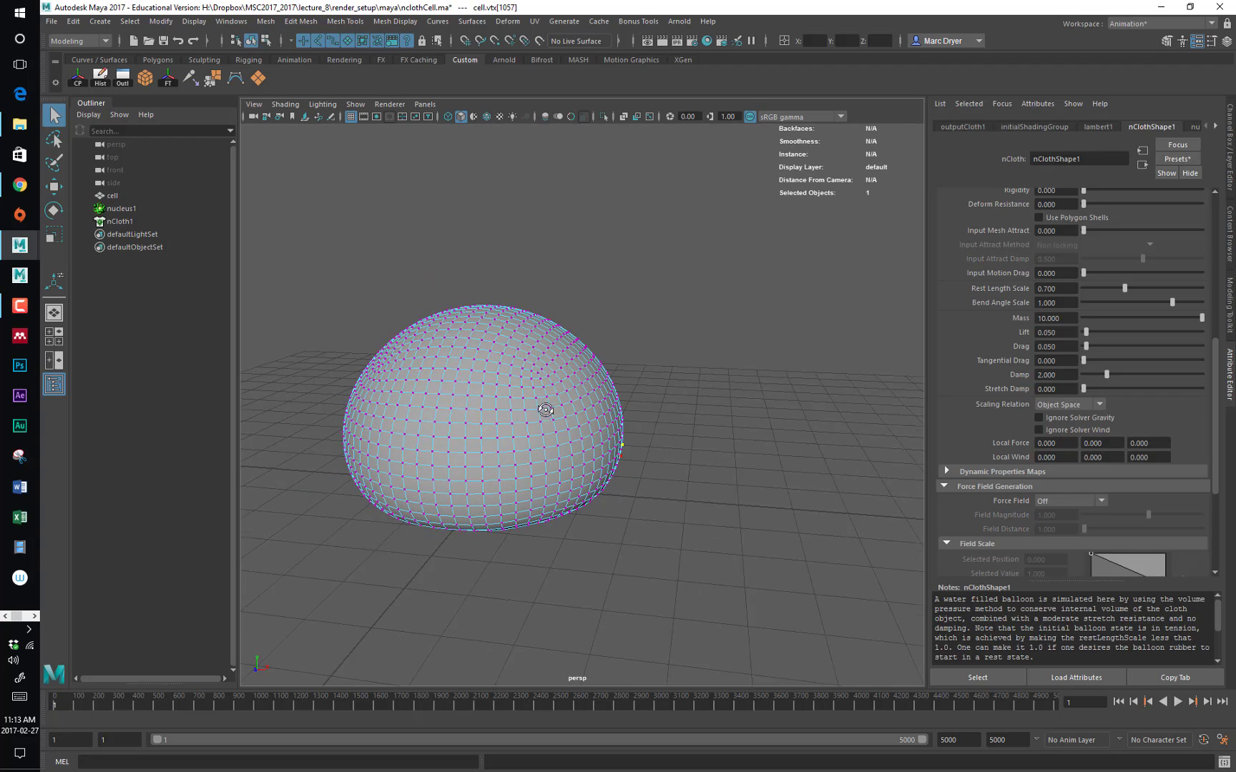
alt+middle_drag(564, 379, 538, 367)
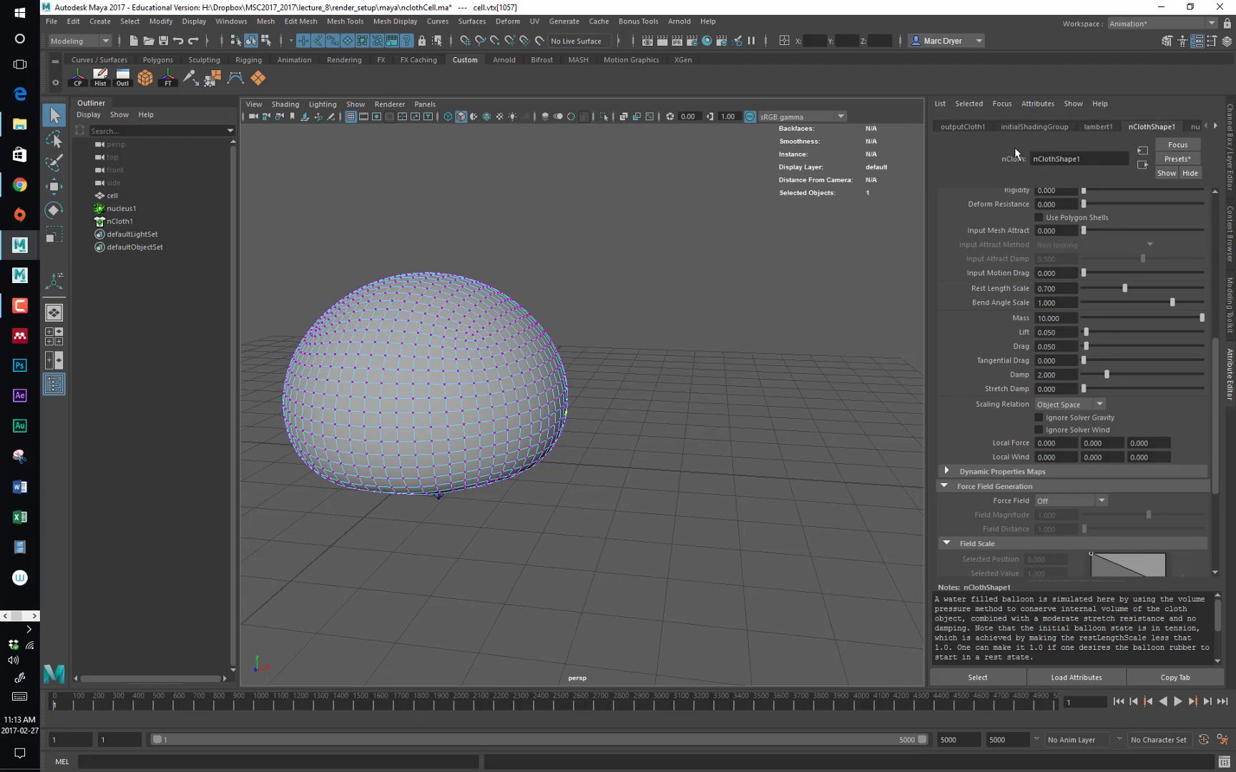
key(space)
click(713, 288)
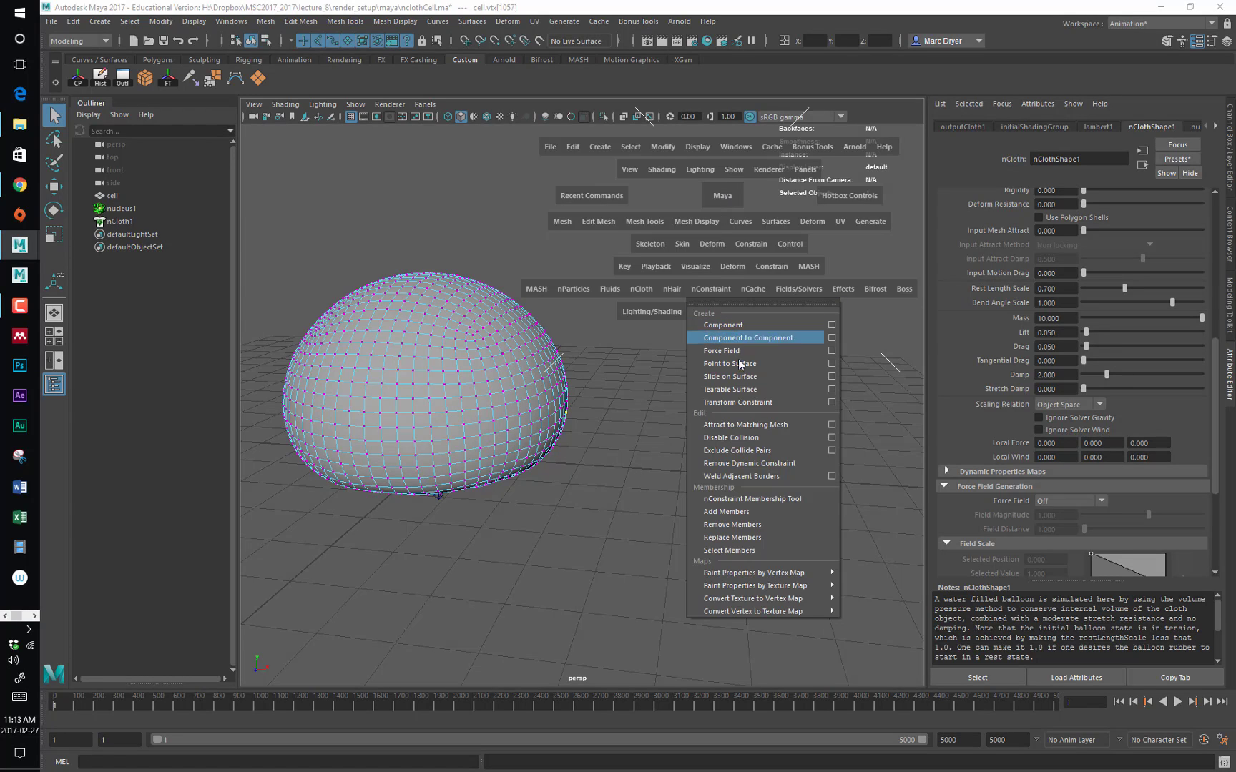
click(748, 402)
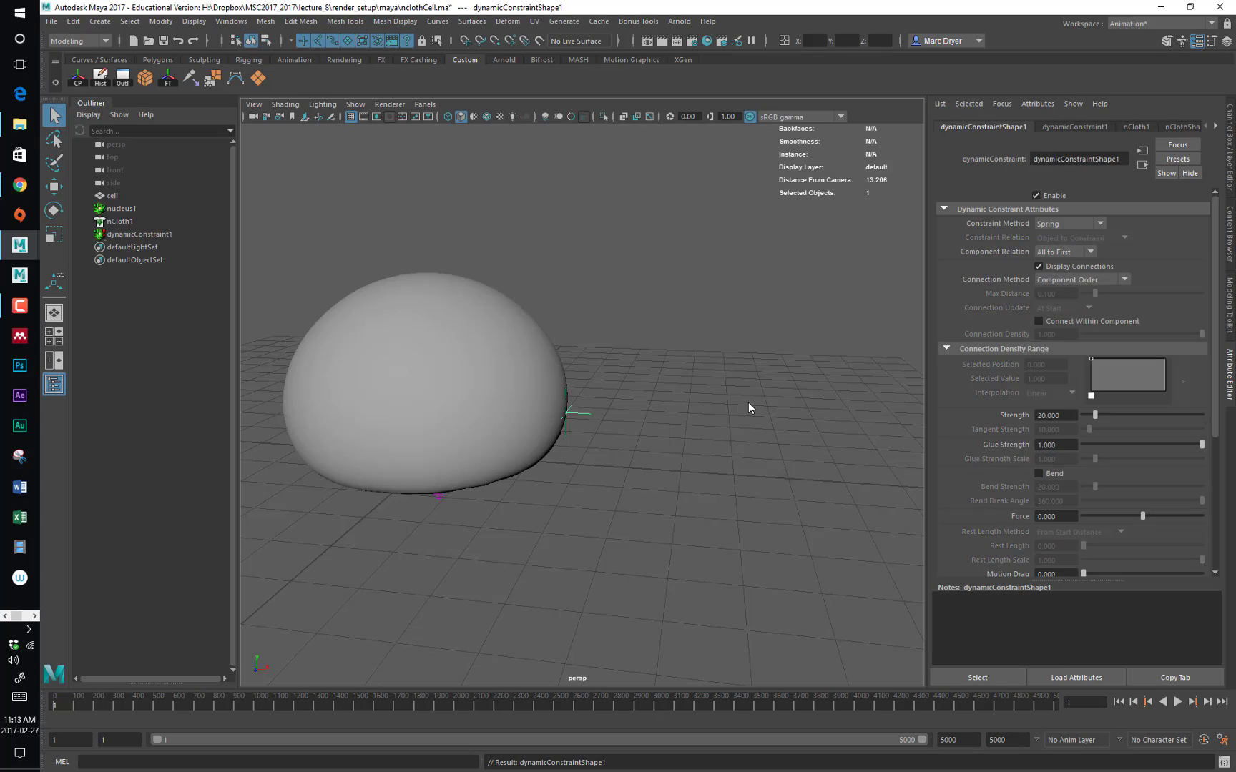
Select the new dynamic constraint and keyframe its Translate X, Y and Z at frame 1
alt+drag(678, 414, 580, 395)
click(676, 420)
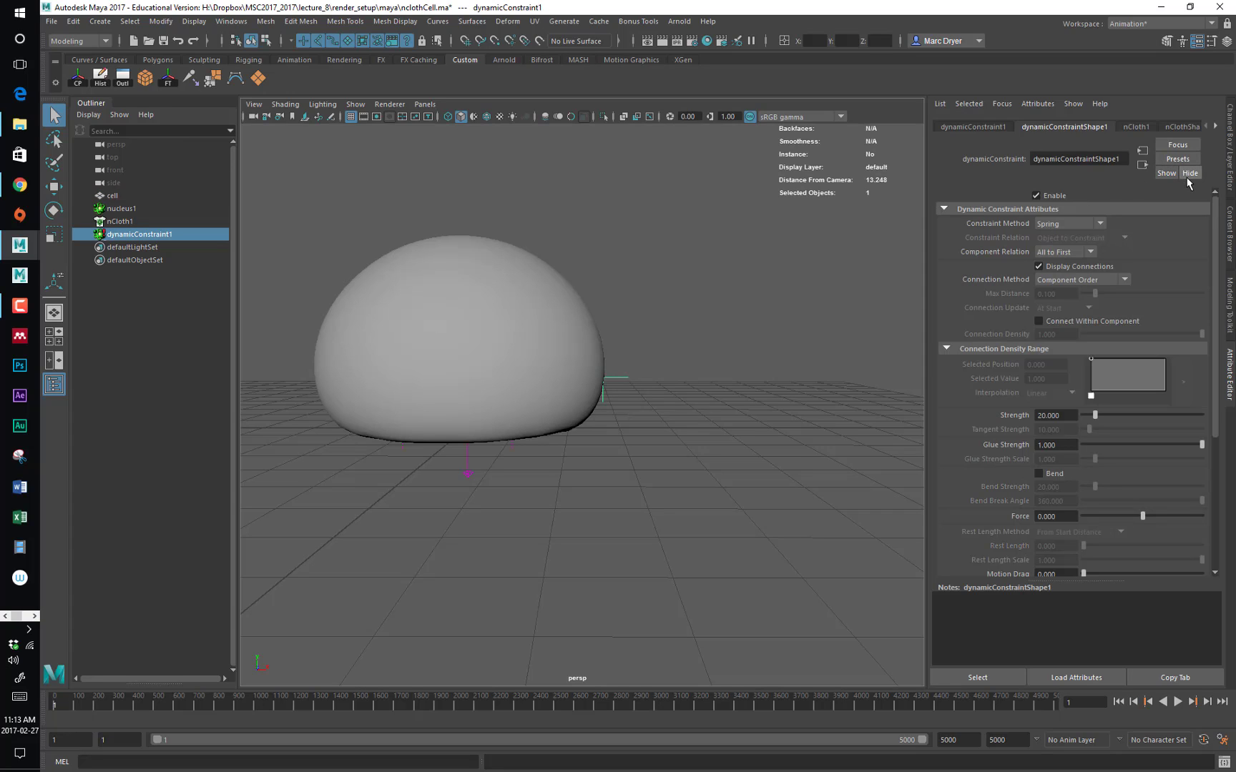
click(1229, 181)
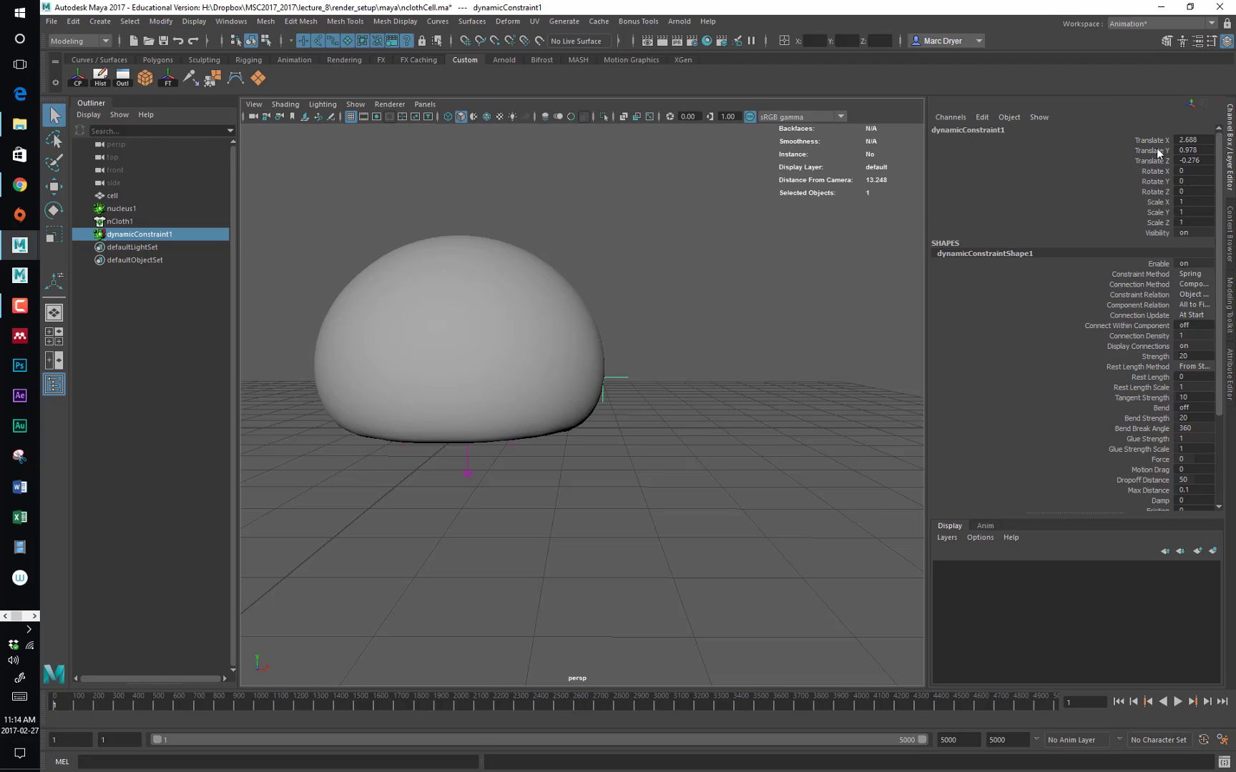
drag(1157, 144, 1155, 158)
key(shift+w)
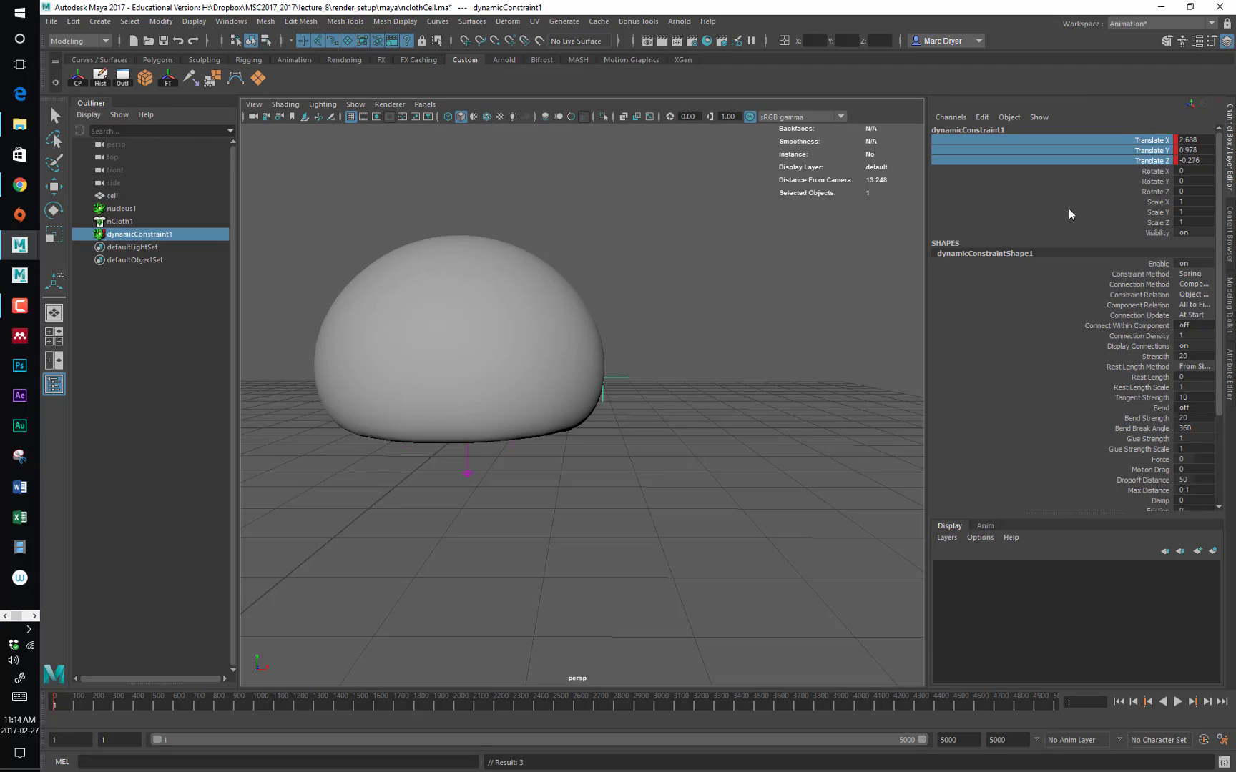
At frame 120, move the constraint along X to about 7.831 and keyframe its translation
click(56, 706)
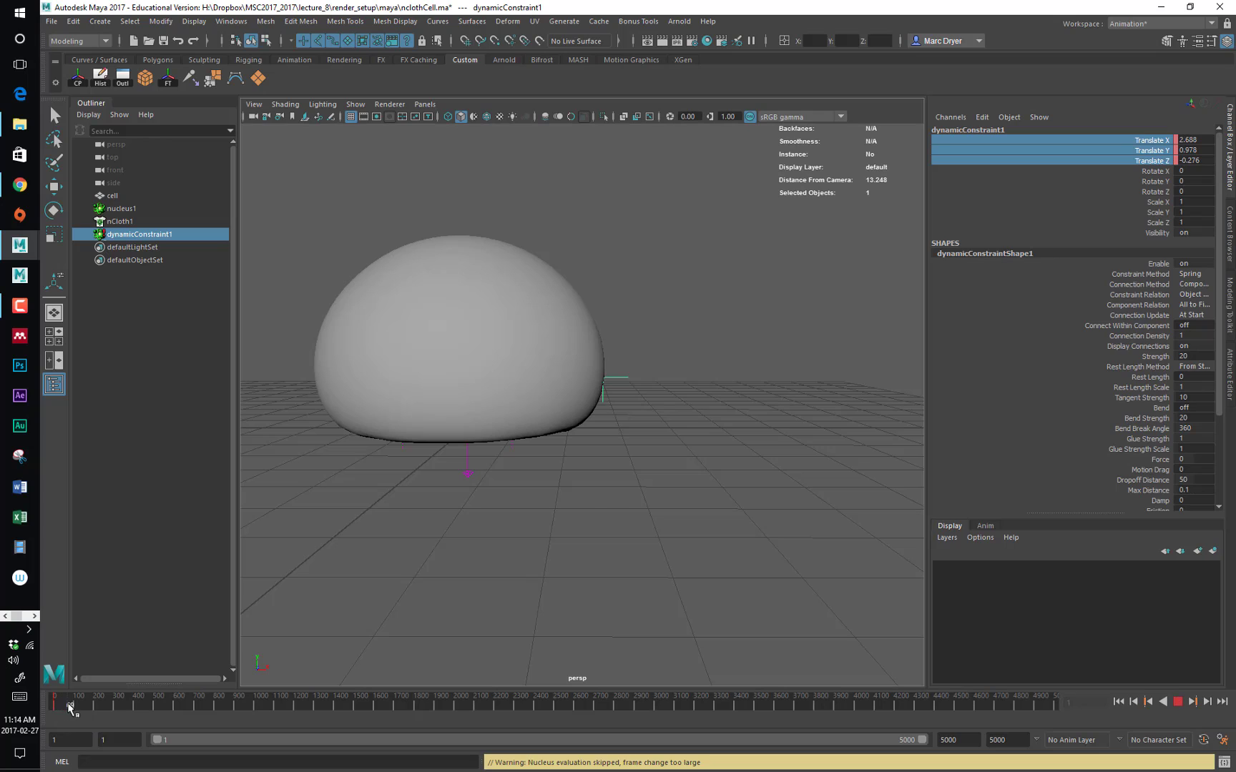
key(w)
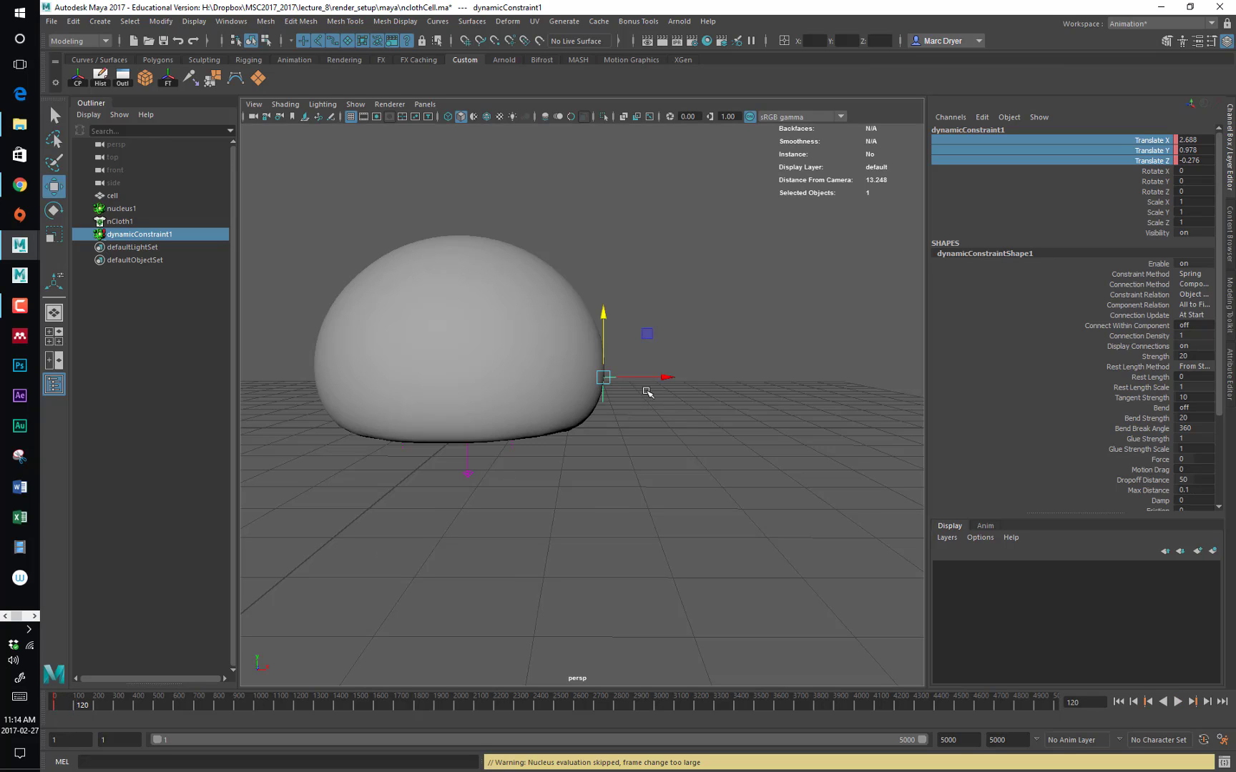
key(f)
drag(663, 391, 795, 392)
key(shift+w)
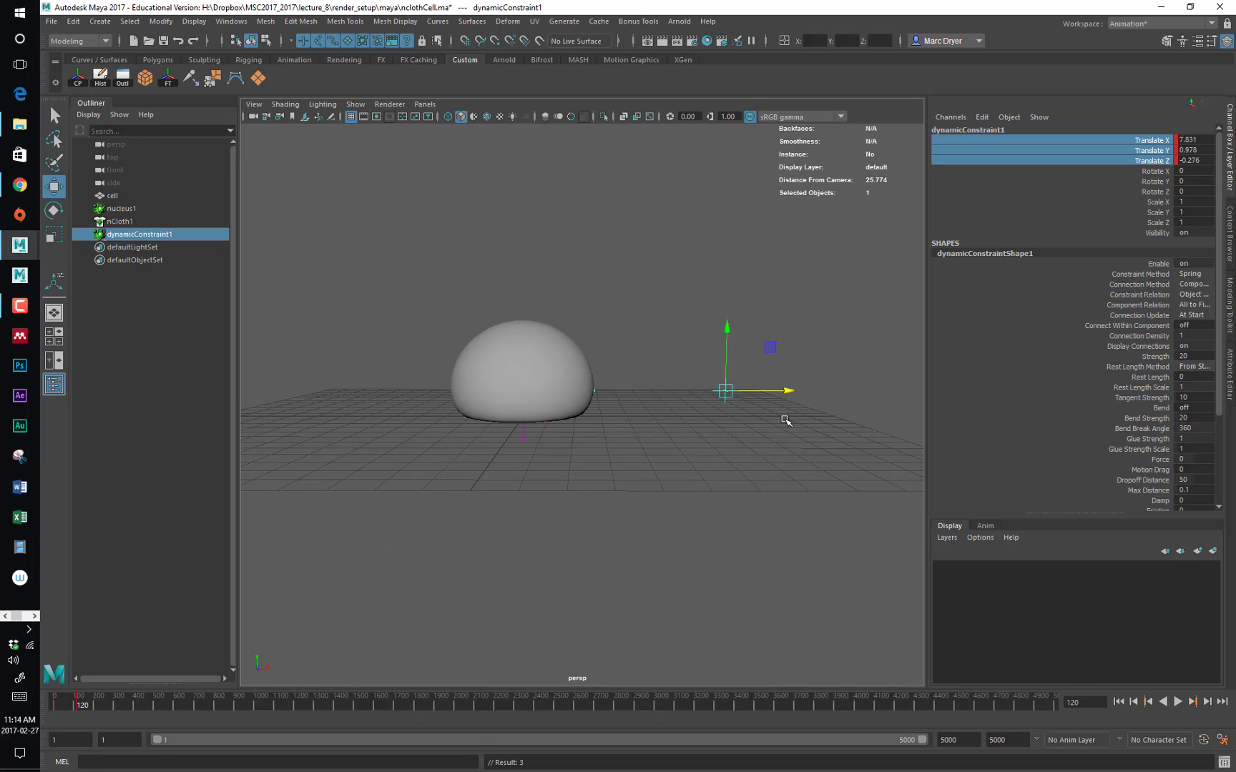
Play the simulation from the first frame, stop it, and examine how the single-vertex constraint pulls and deforms the cell
click(1119, 702)
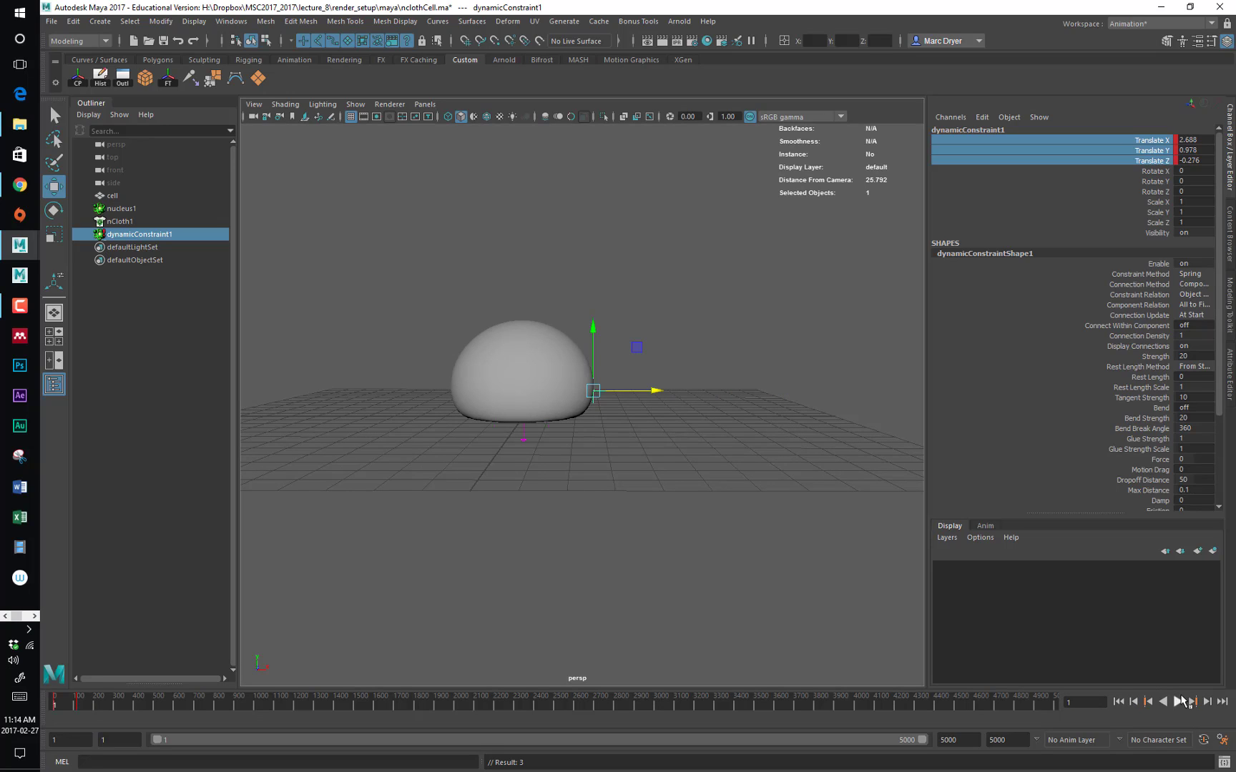
click(1177, 702)
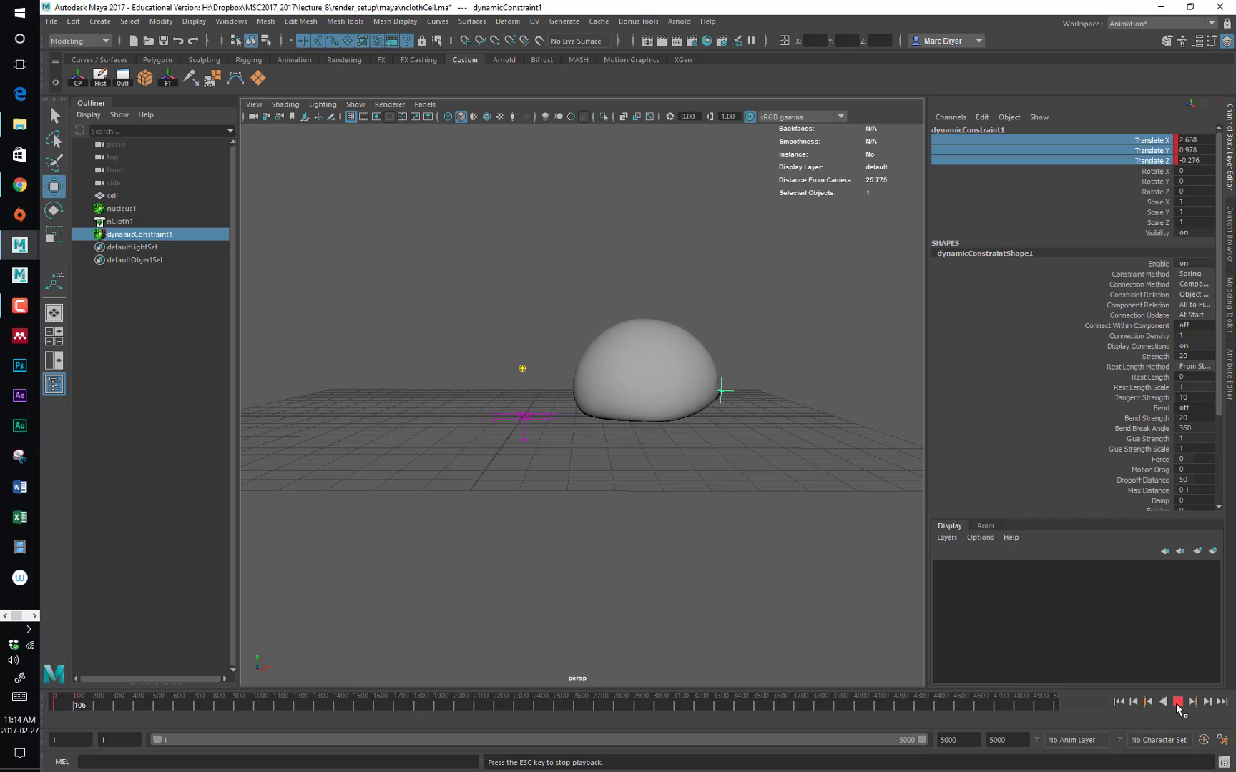
click(1177, 703)
alt+drag(737, 514, 651, 528)
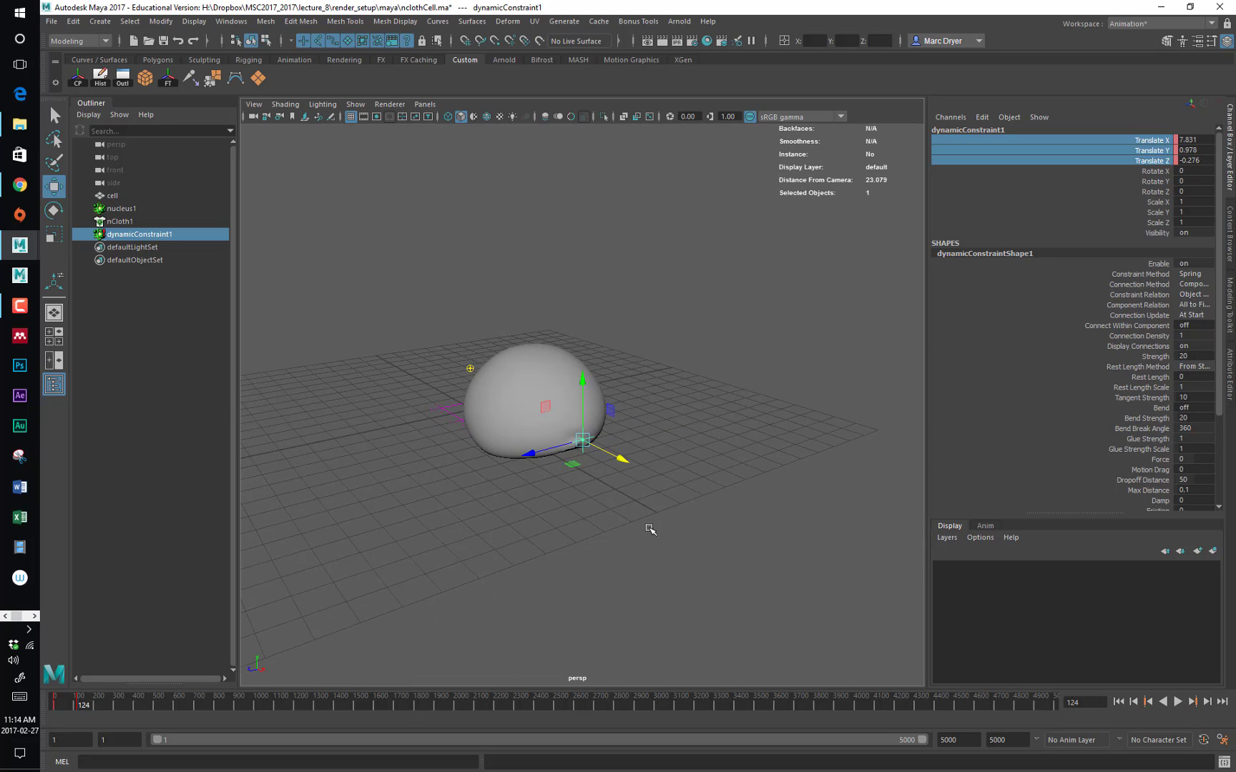
alt+right_drag(608, 525, 901, 561)
alt+middle_drag(640, 508, 660, 409)
alt+drag(659, 410, 623, 406)
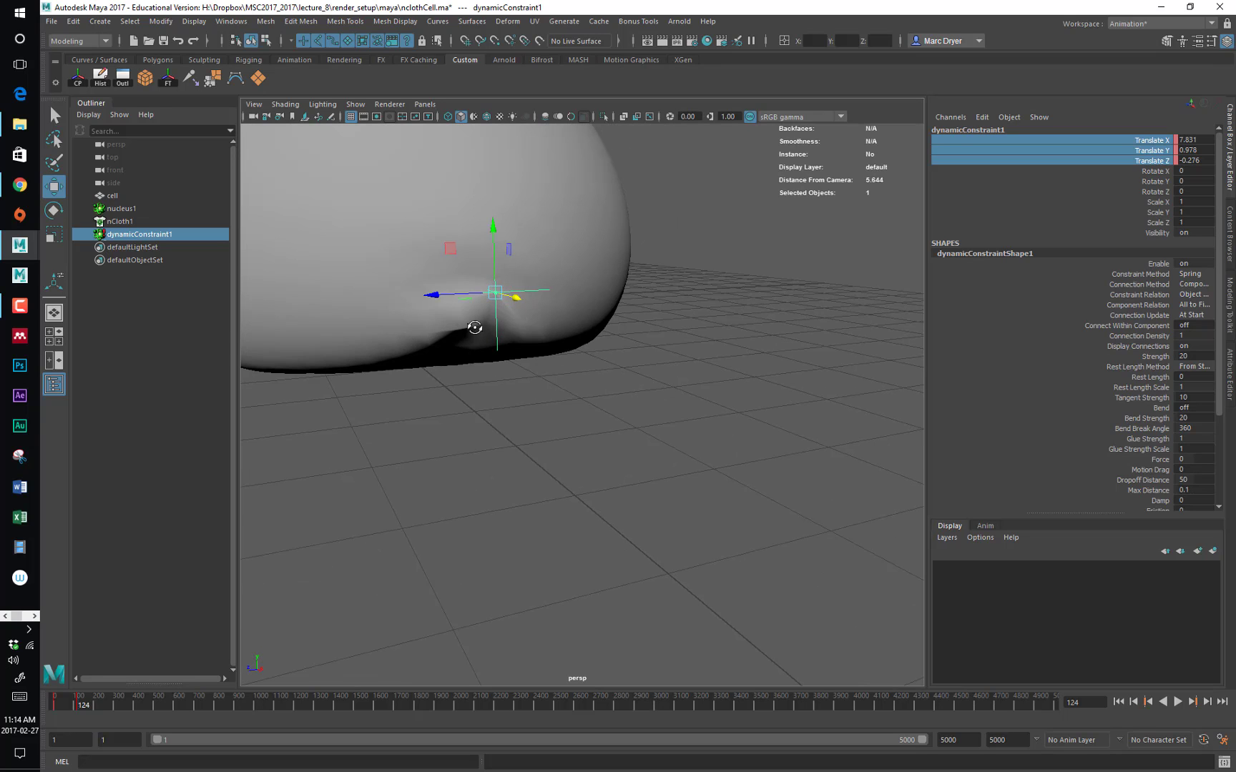
alt+drag(474, 326, 499, 331)
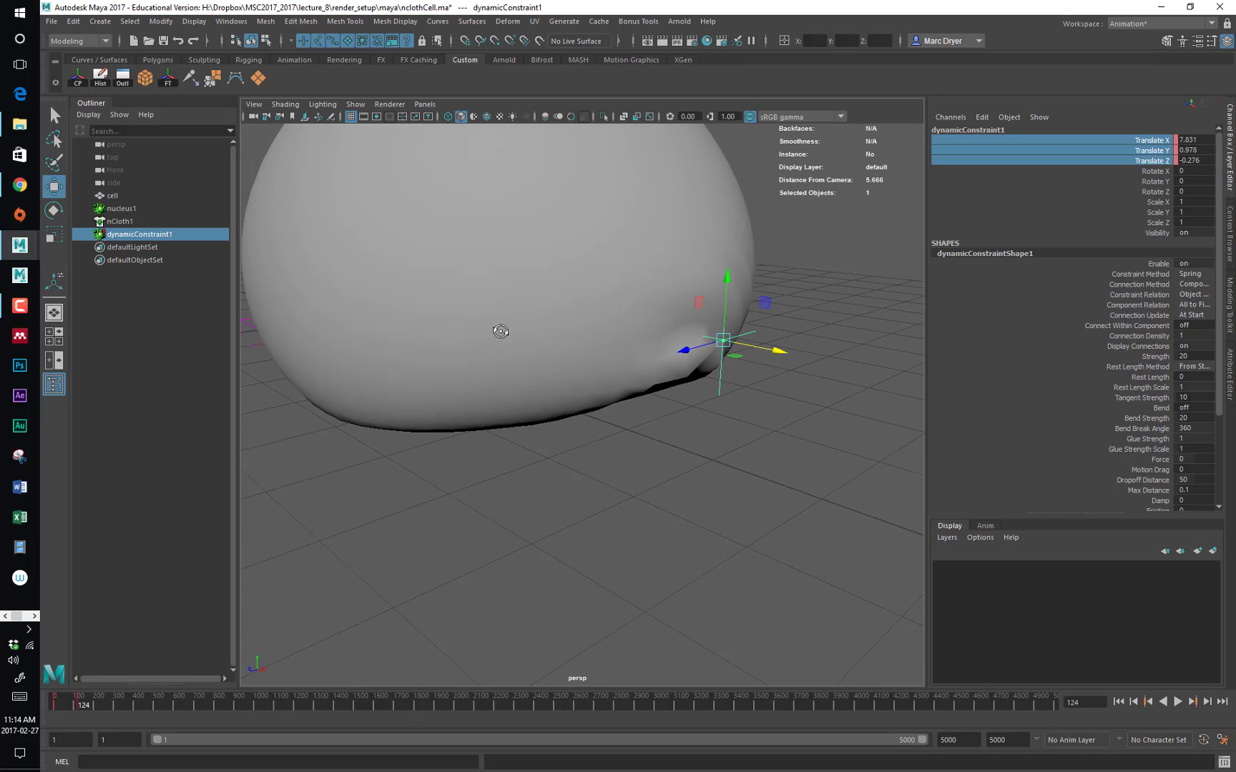
Return to the first frame and delete the single-vertex transform constraint
click(1119, 701)
alt+drag(617, 467, 680, 476)
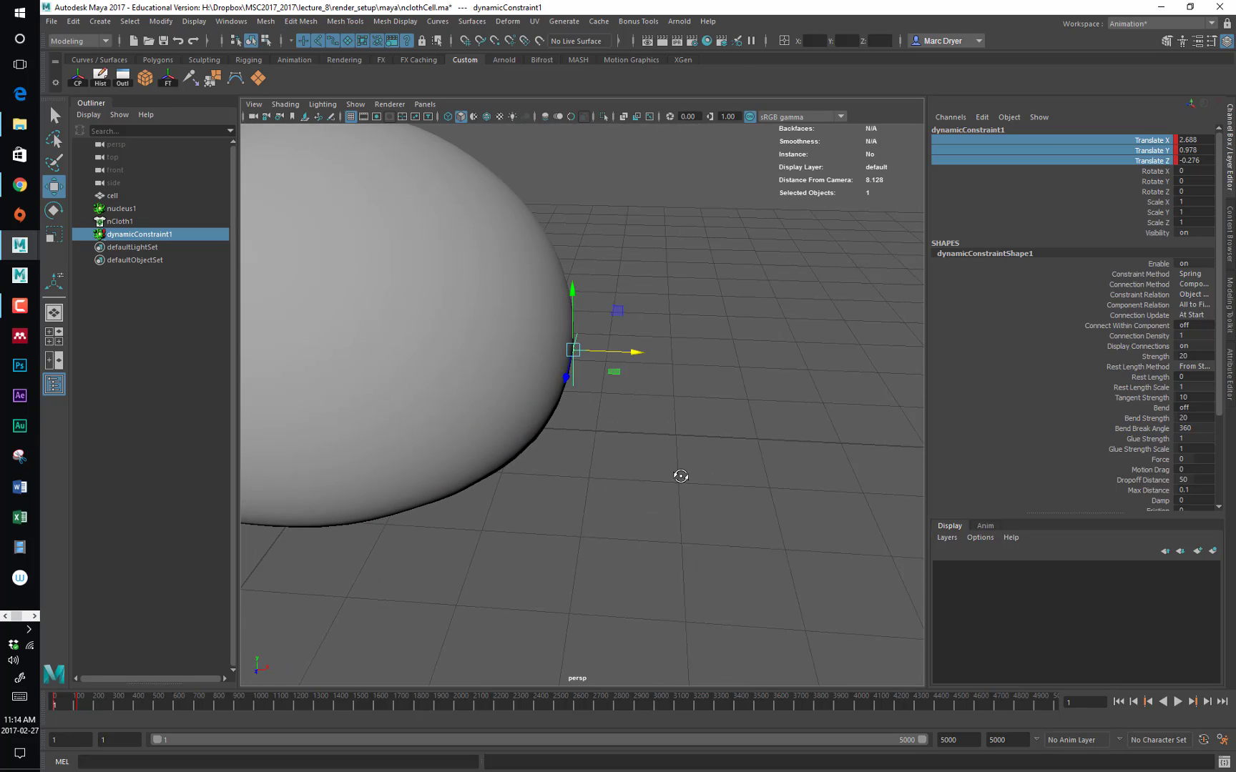
key(Delete)
Select a patch of vertices covering the cell's leading side, facing the direction of travel
alt+drag(675, 325, 565, 334)
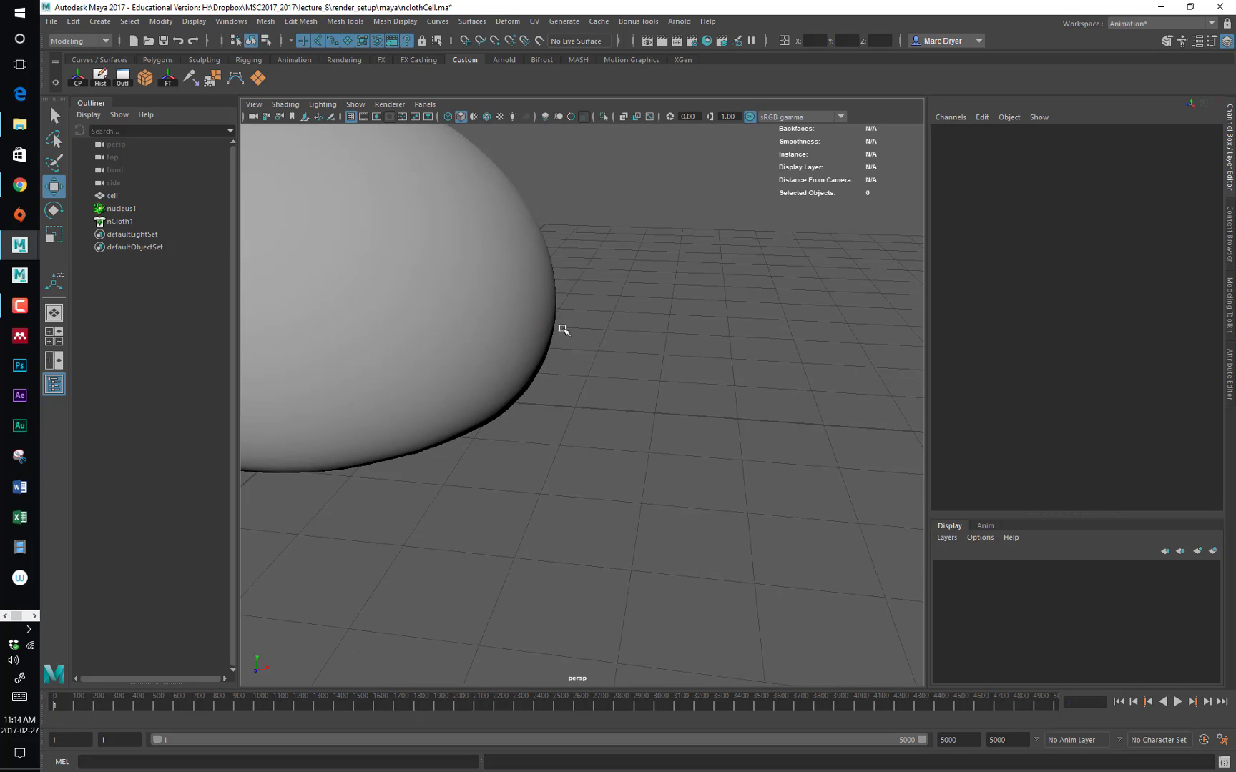
click(565, 330)
alt+drag(645, 357, 524, 353)
alt+middle_drag(524, 353, 615, 336)
alt+drag(615, 337, 516, 274)
mouse_move(492, 258)
right_down()
mouse_move(492, 268)
mouse_move(470, 263)
right_up()
alt+drag(470, 263, 630, 270)
drag(605, 188, 686, 340)
mouse_move(685, 341)
alt+mouse_down()
mouse_move(549, 342)
mouse_move(699, 346)
alt+mouse_up()
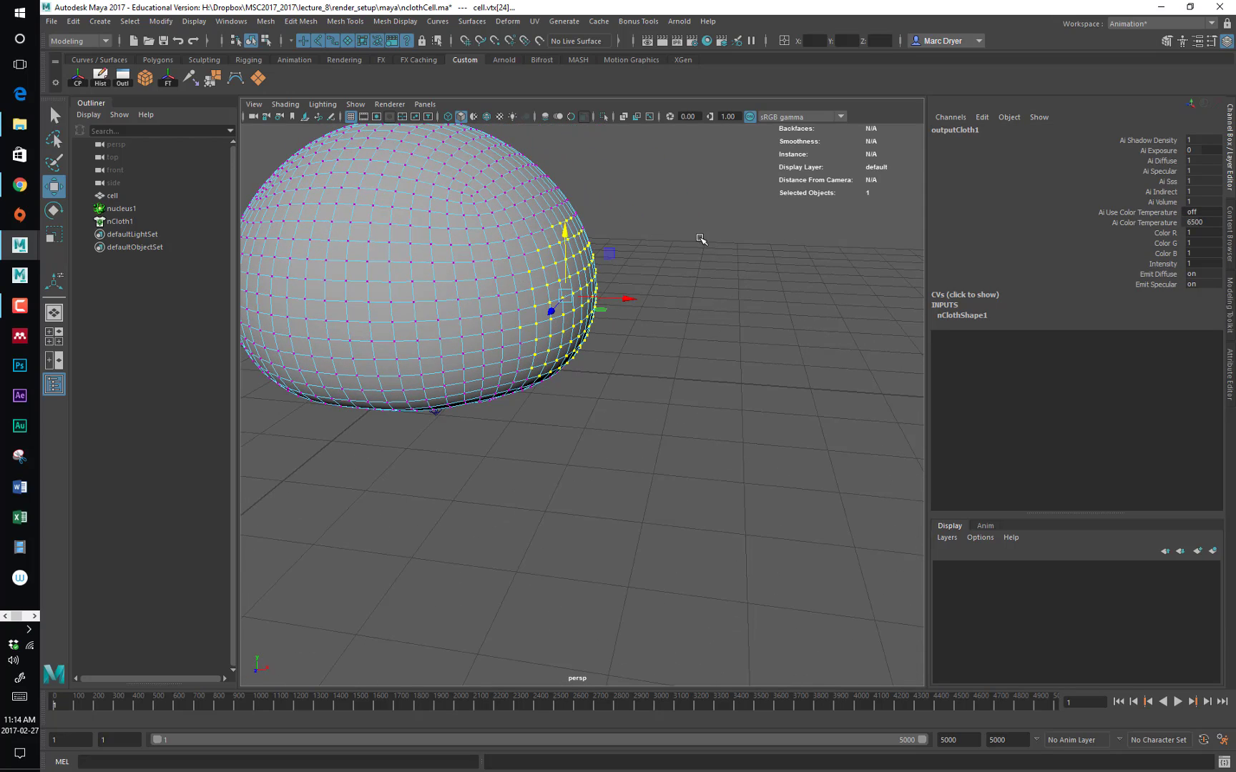
Create an nConstraint Transform Constraint on the selected patch of cell vertices
key(space)
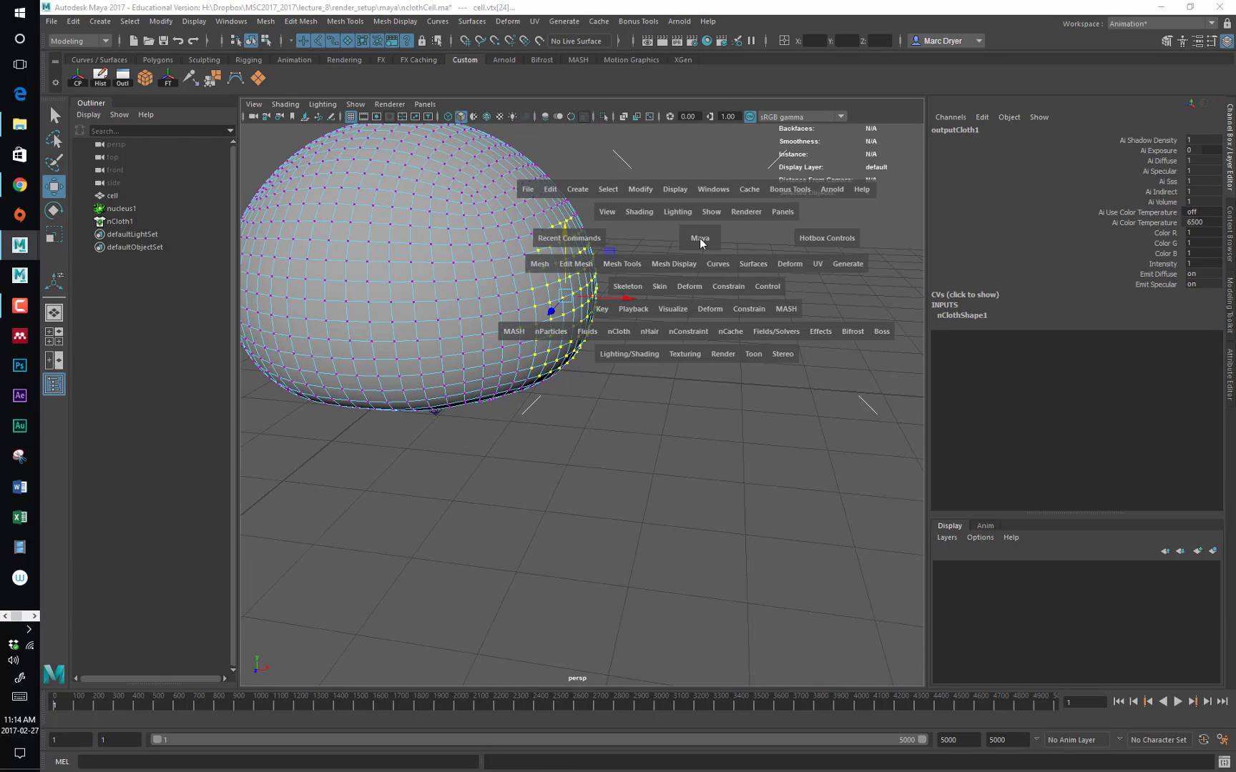
click(688, 331)
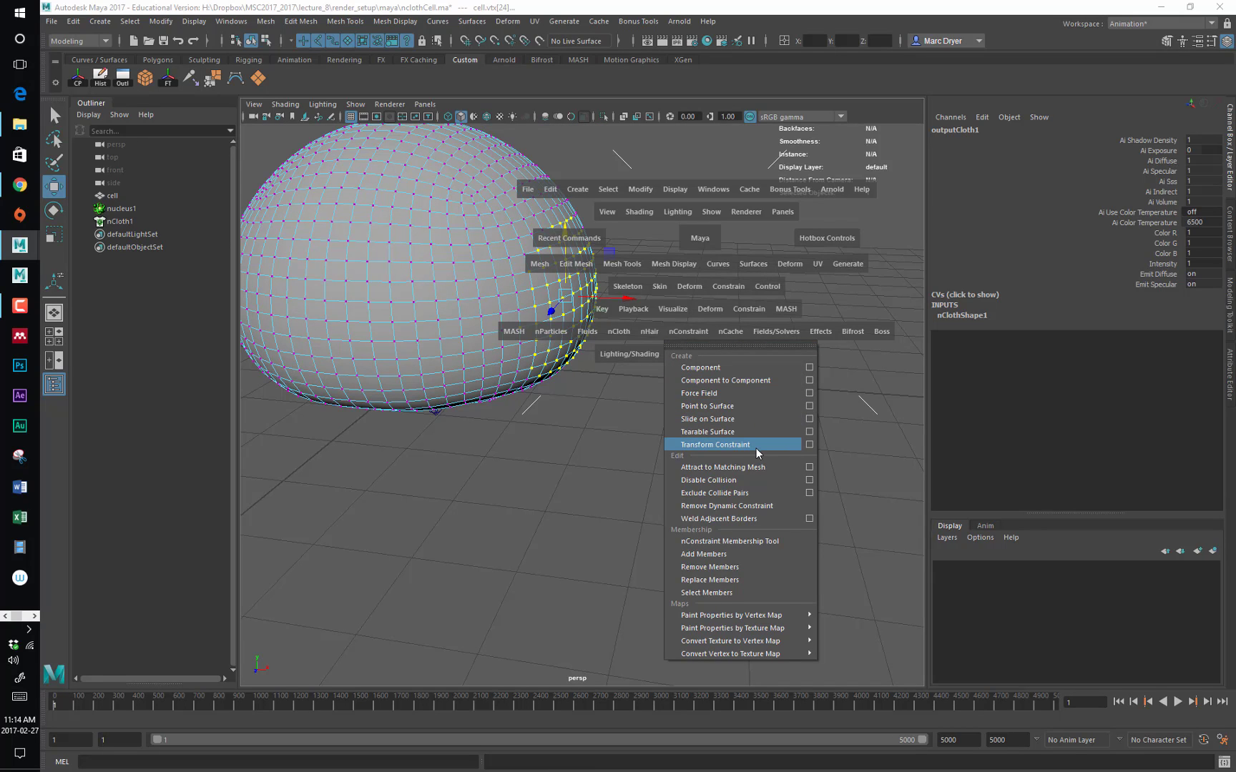
click(779, 445)
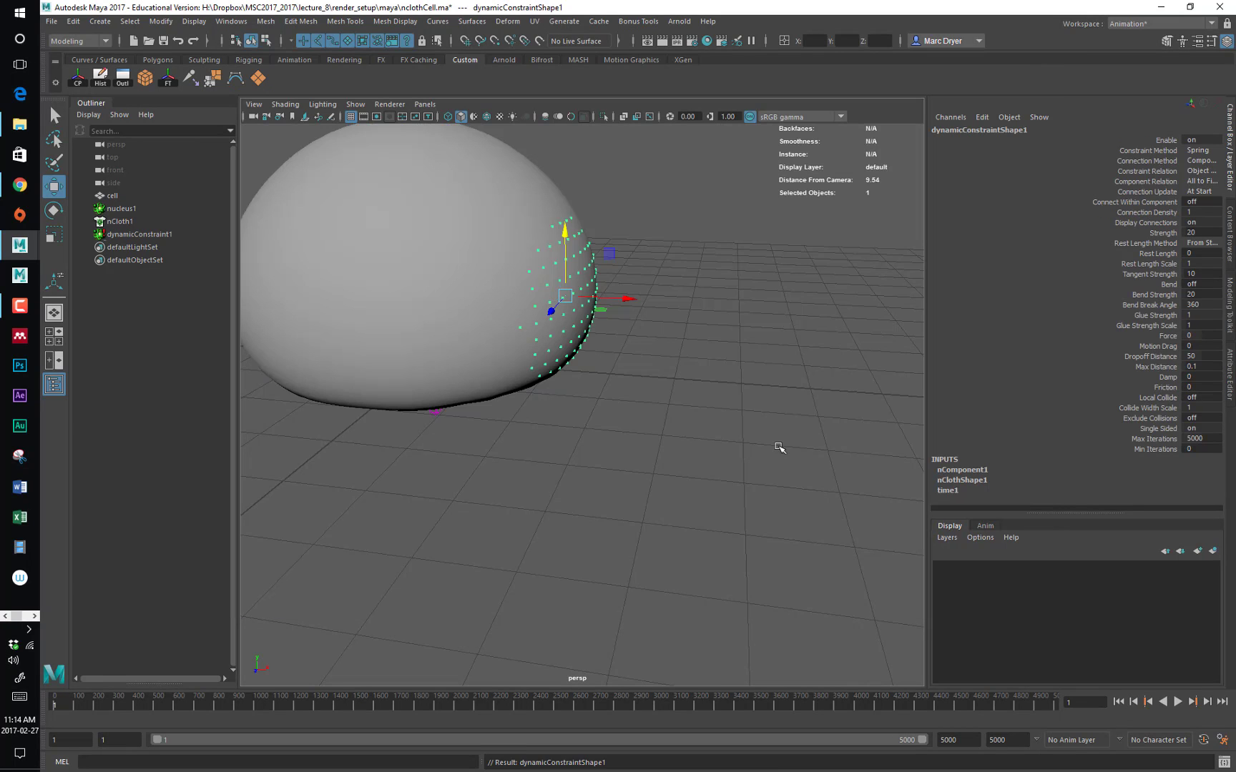
alt+drag(672, 361, 670, 358)
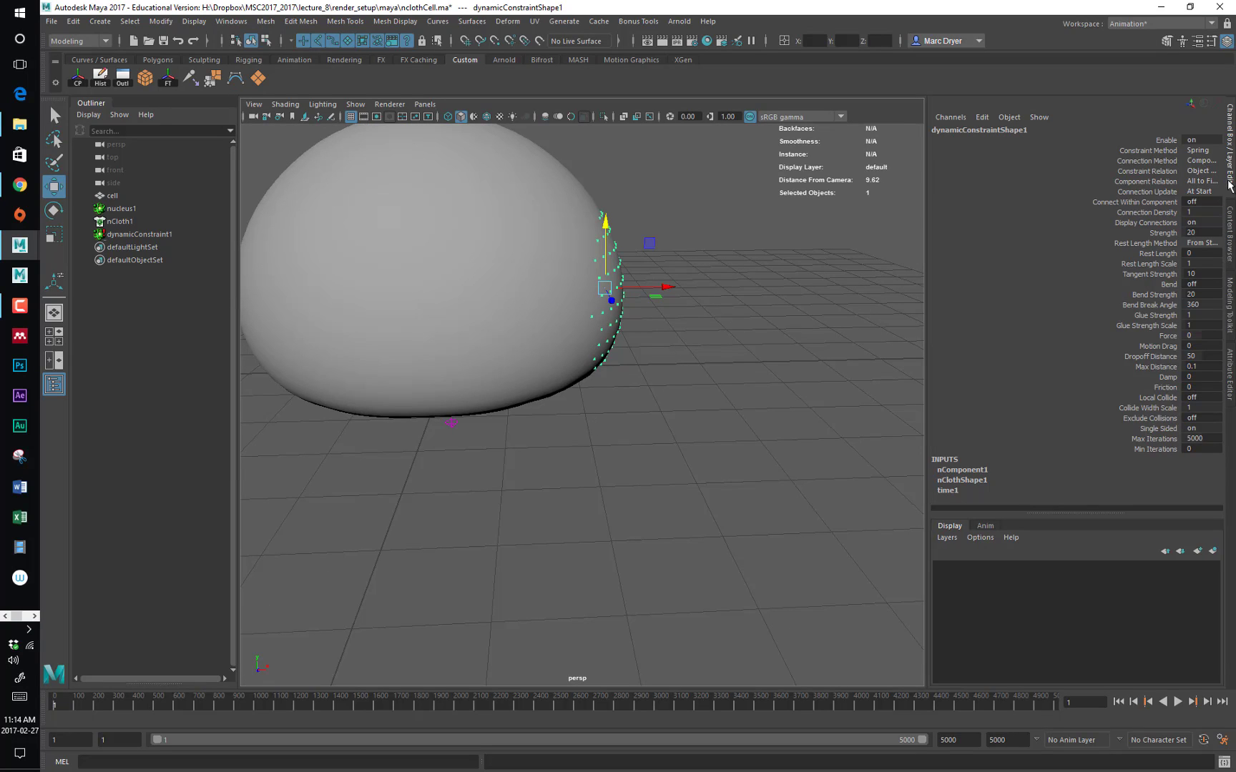
Select the new dynamic constraint's transform and keyframe its Translate X, Y and Z at frame 1
key(Up)
drag(1159, 141, 1164, 163)
key(shift+w)
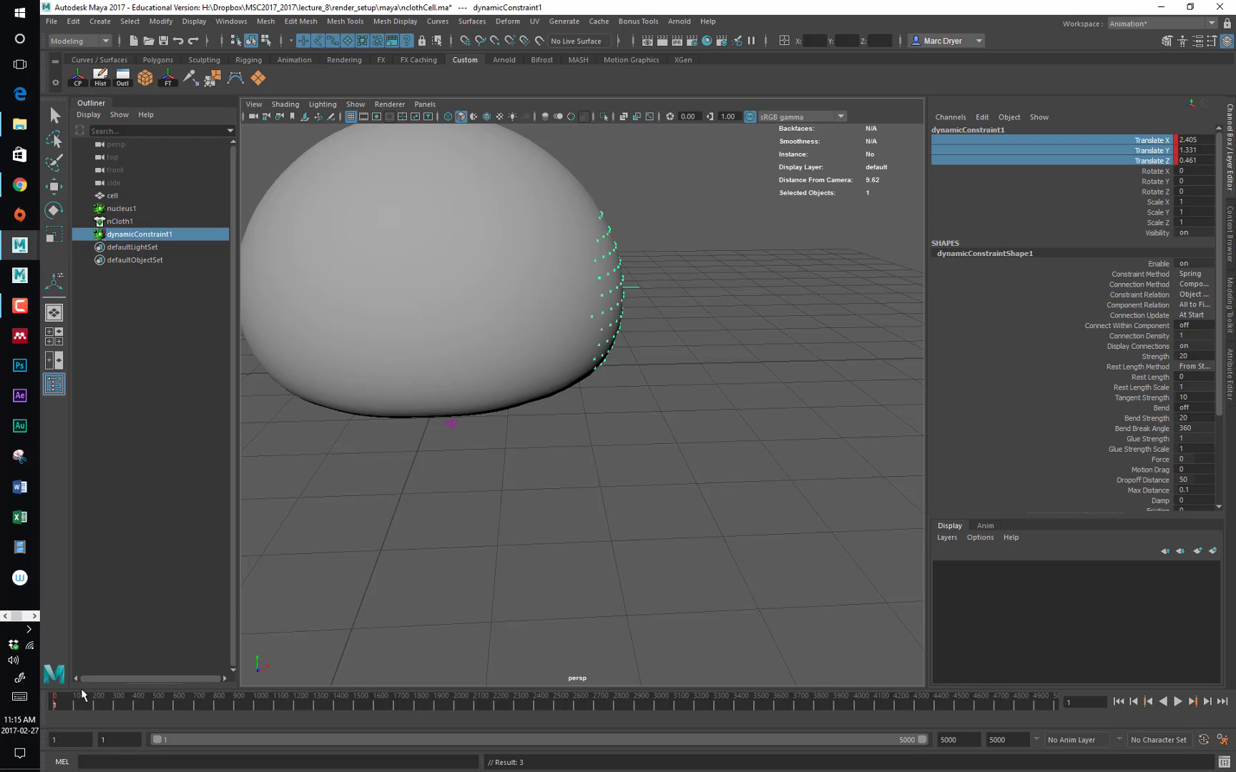
At frame 130, move the constraint along X to about 6.996 and keyframe its translation
drag(57, 708, 80, 710)
alt+right_drag(541, 422, 416, 389)
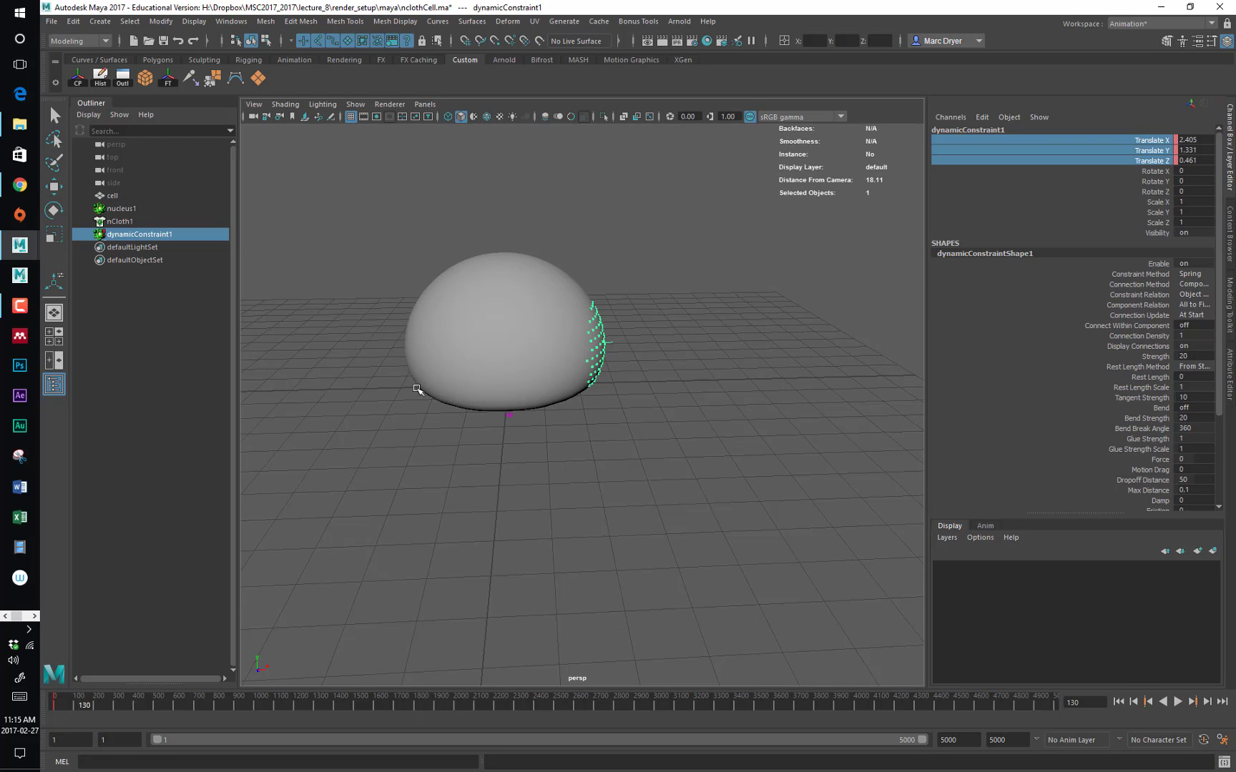
key(w)
drag(661, 343, 821, 337)
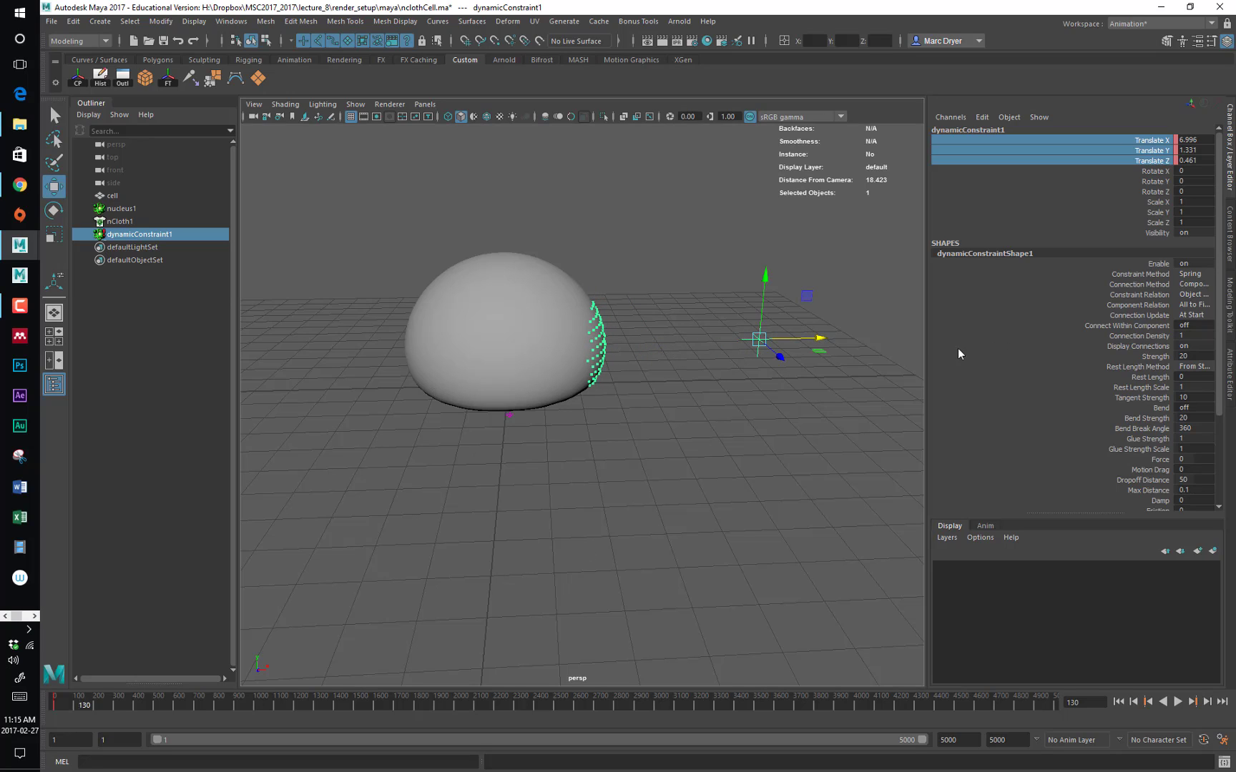
key(shift+w)
Play the simulation from the first frame, stop it, and examine how the vertex-patch constraint moves the cell
click(1120, 705)
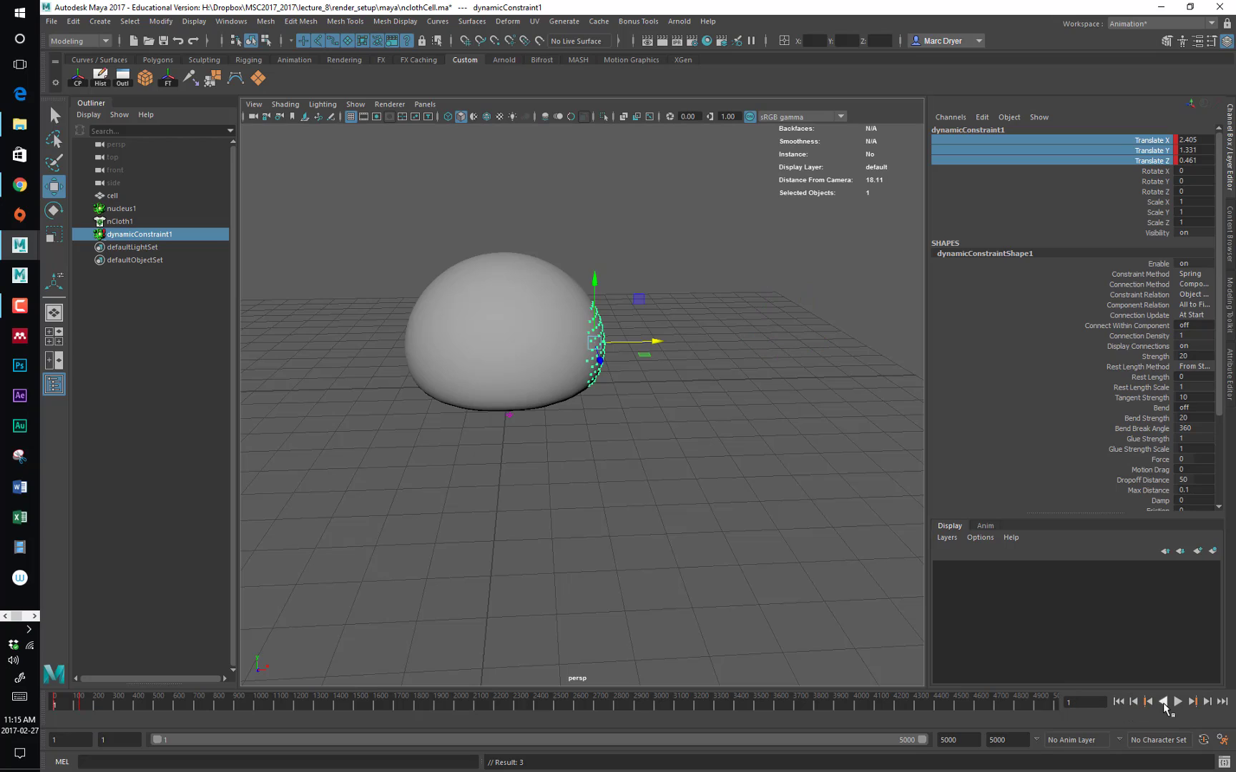
click(1178, 704)
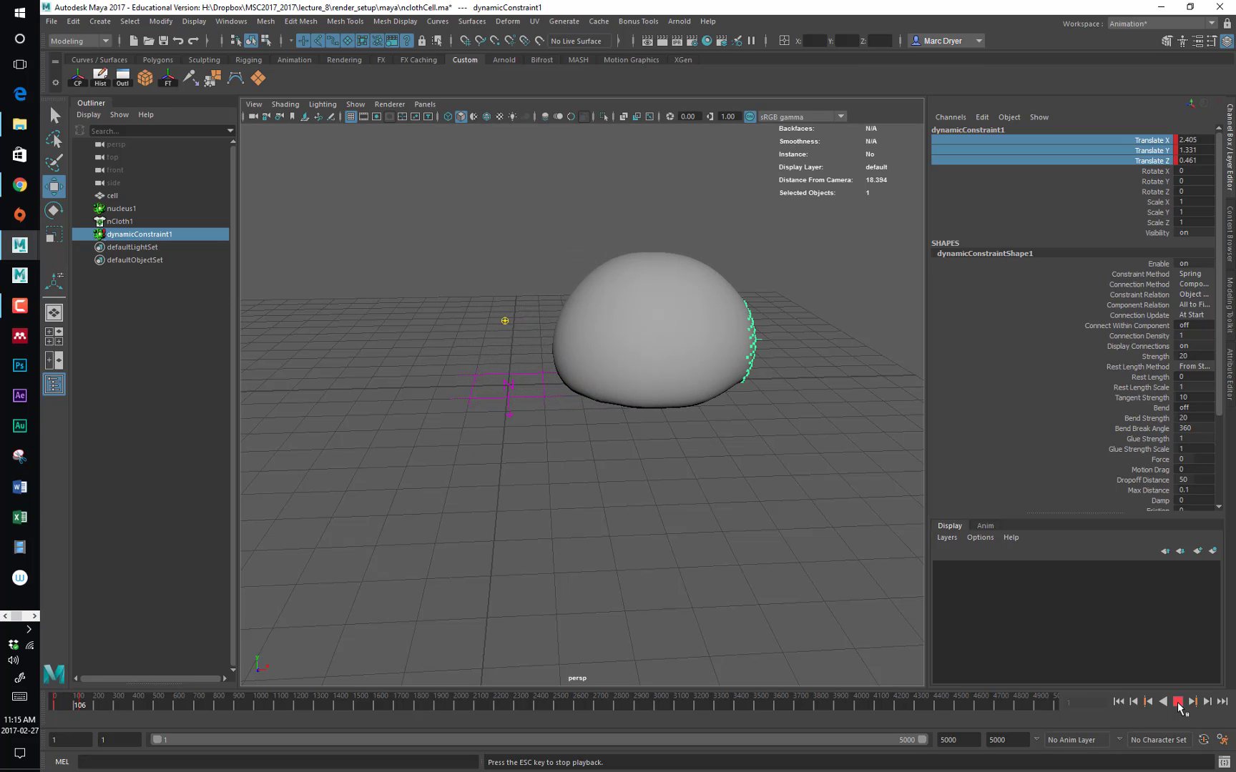
click(1179, 703)
alt+drag(613, 491, 801, 373)
Select the cell, show its nCloth attributes, and set the collision Stickiness to 1.231
click(681, 386)
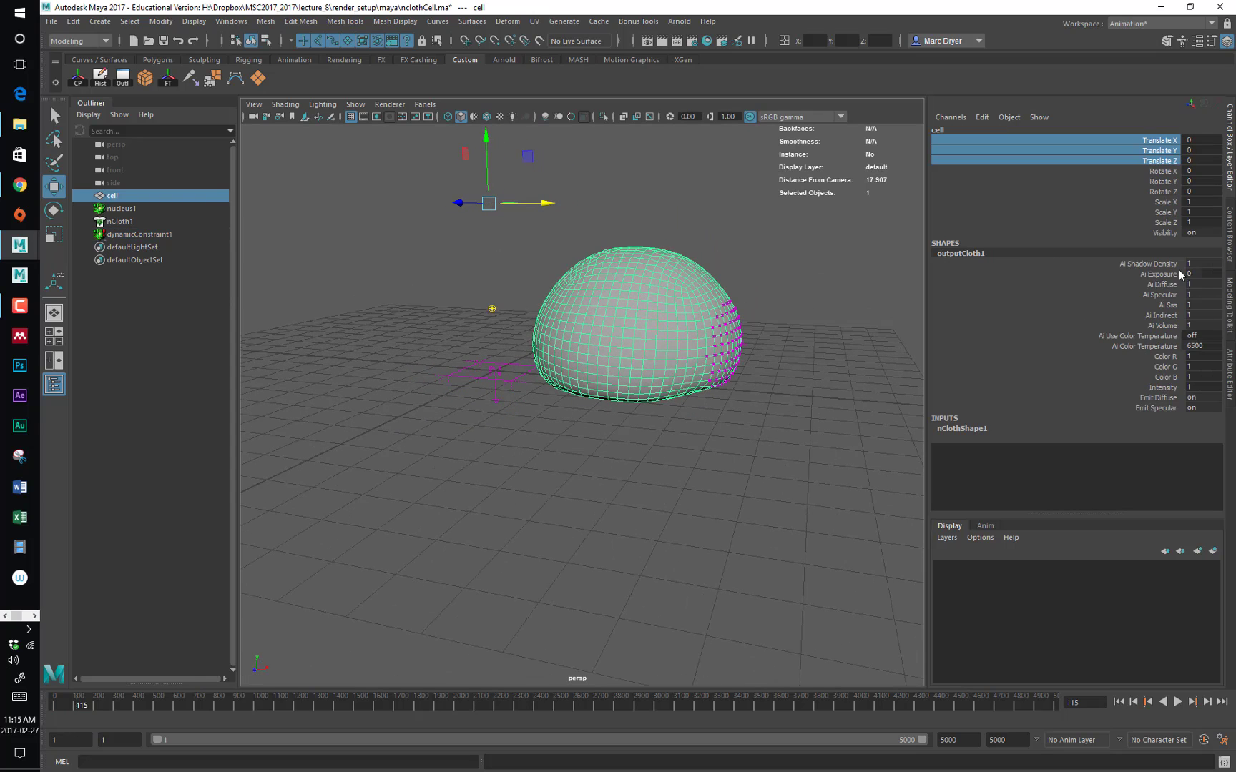
key(ctrl+a)
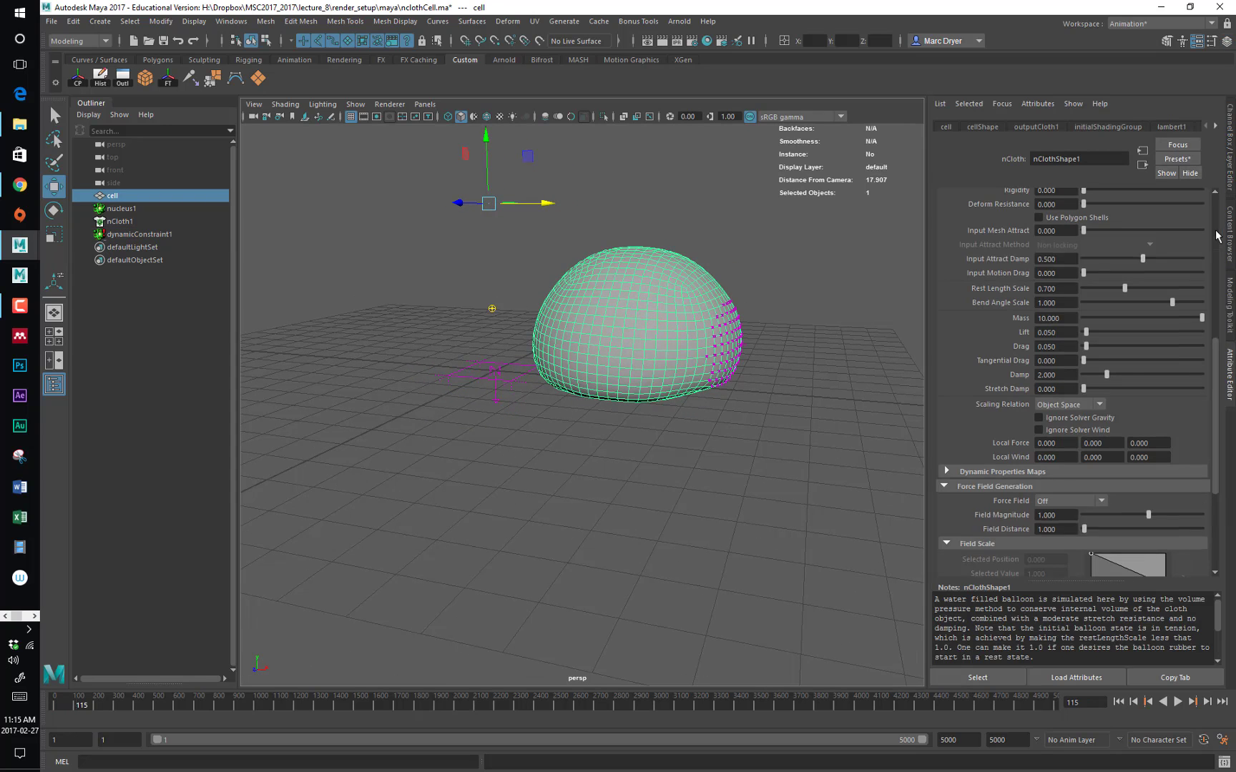
scroll(1014, 363, up, 5)
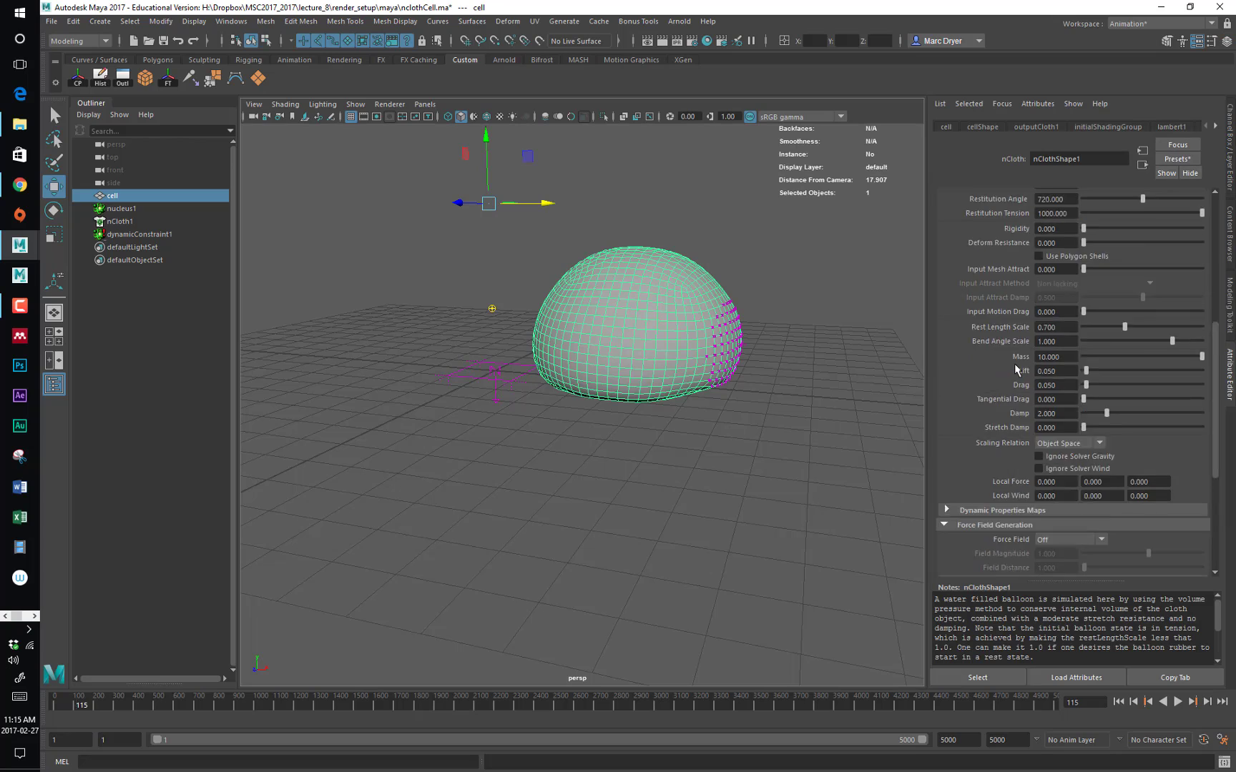
scroll(1016, 369, up, 3)
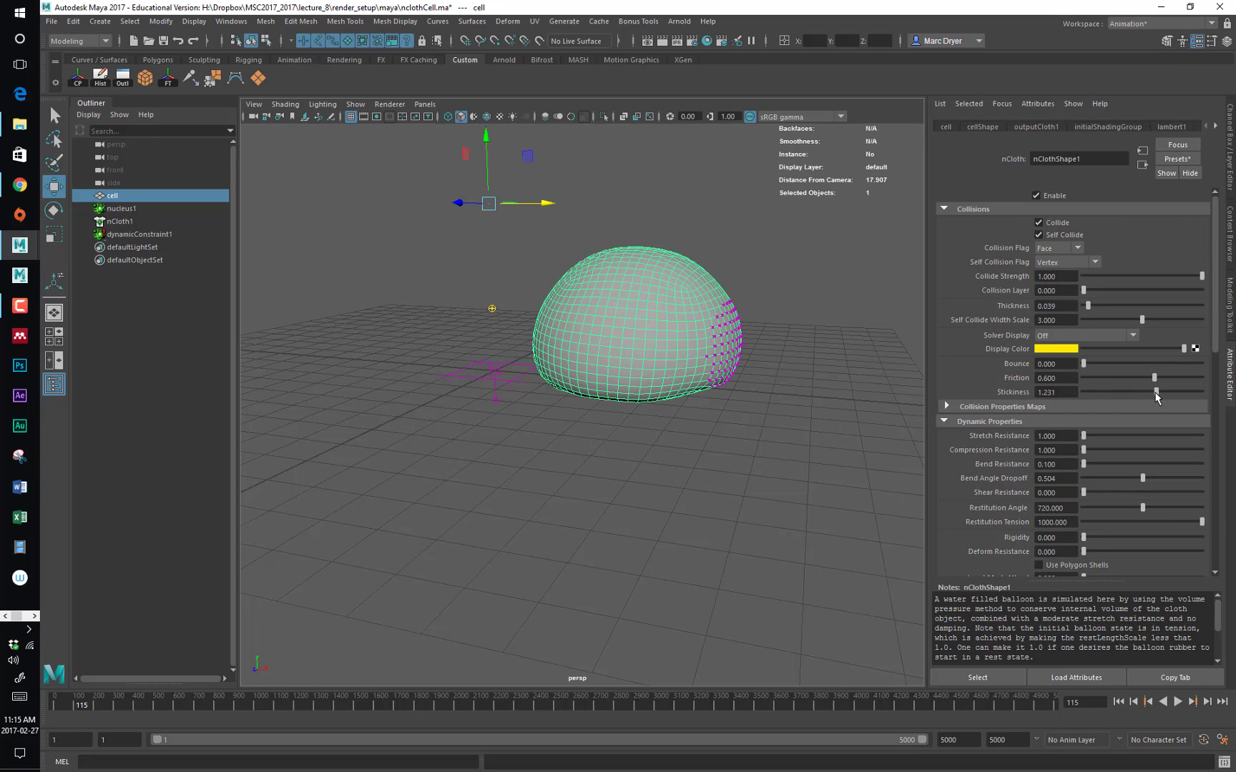
Play the simulation from the first frame with the increased stickiness, then stop it to check the cell's ground contact
click(1118, 702)
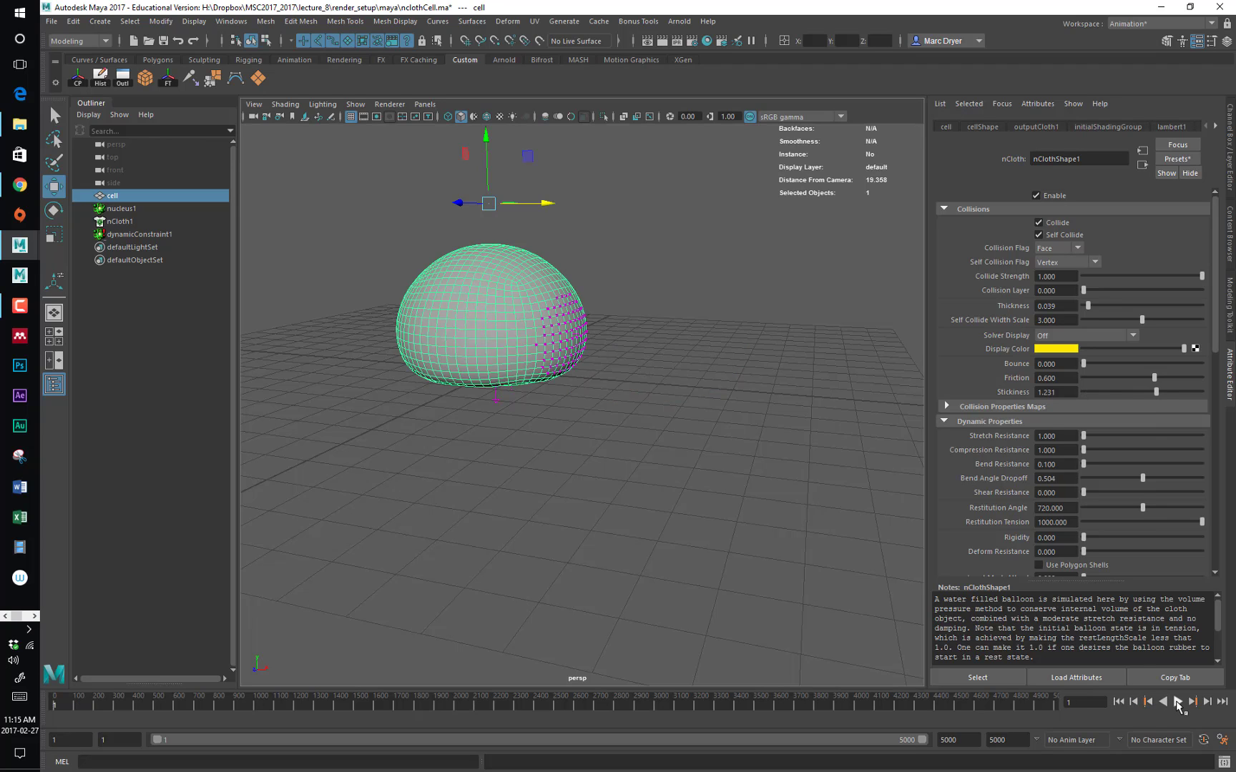
click(1177, 701)
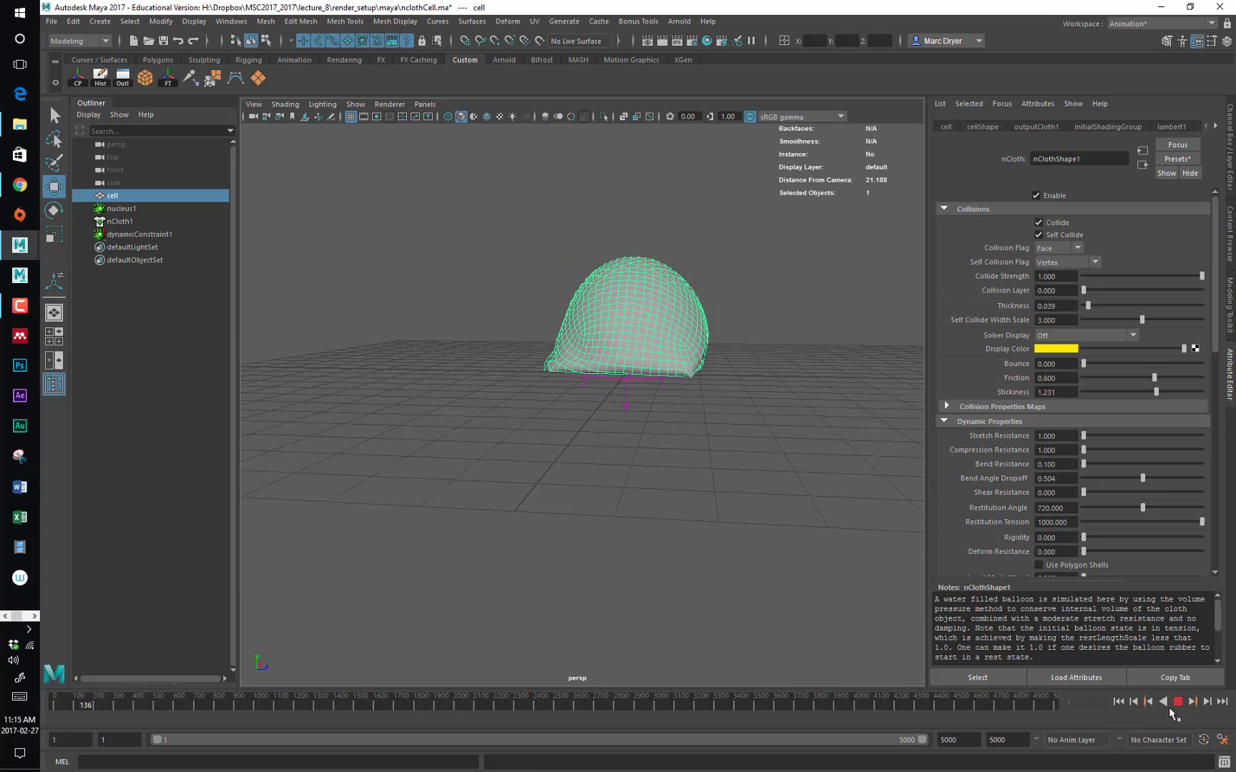
click(1177, 702)
Return to the first frame and set the cell's nCloth Stickiness to 0 and Friction to 2
click(1118, 702)
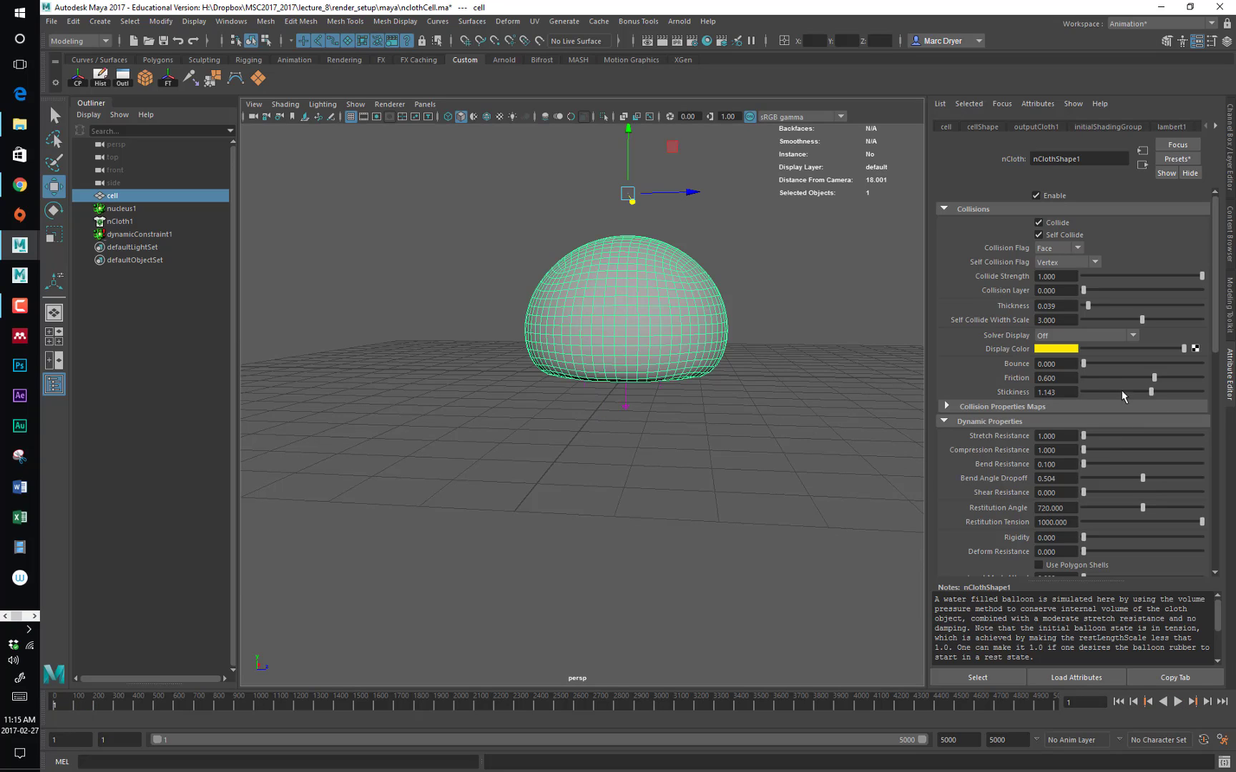
drag(1151, 392, 1021, 393)
drag(1154, 378, 1222, 383)
click(1047, 380)
View the cell from the side and play the simulation to check how it drags with the new friction, then stop
alt+drag(751, 426, 648, 439)
alt+drag(777, 570, 751, 566)
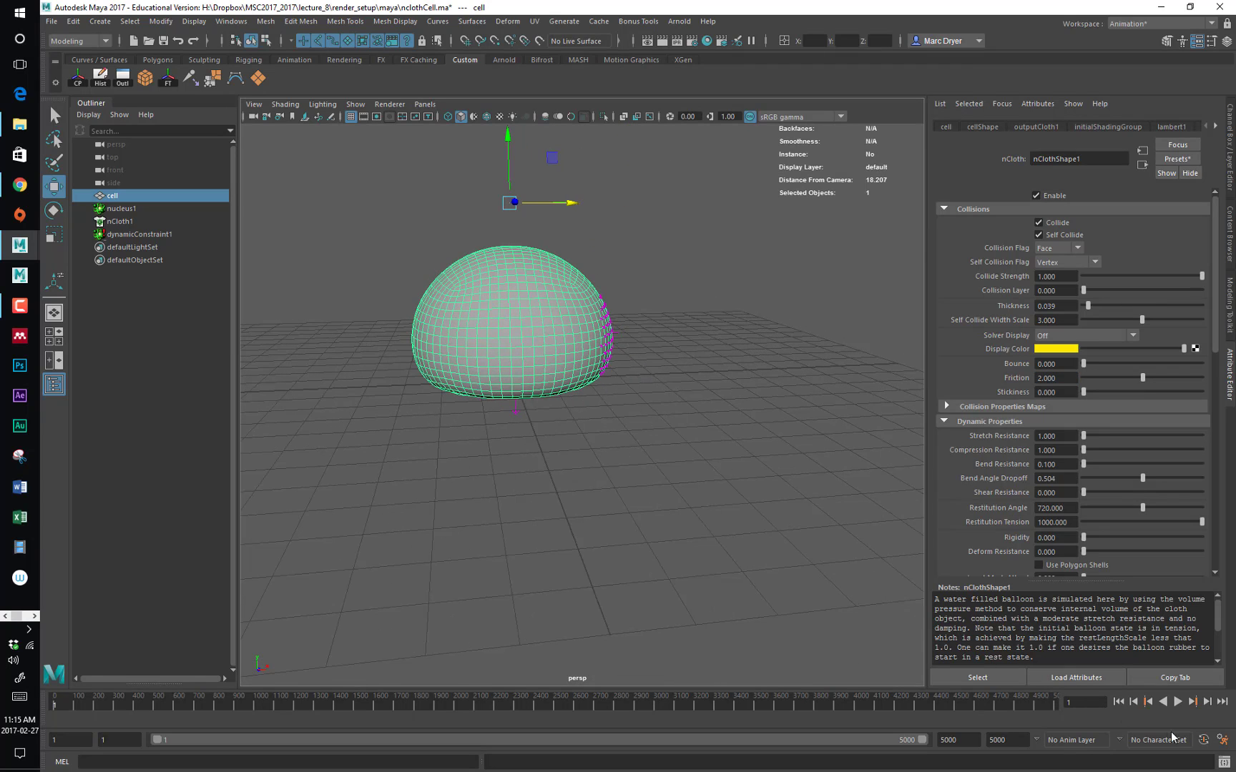
click(1179, 702)
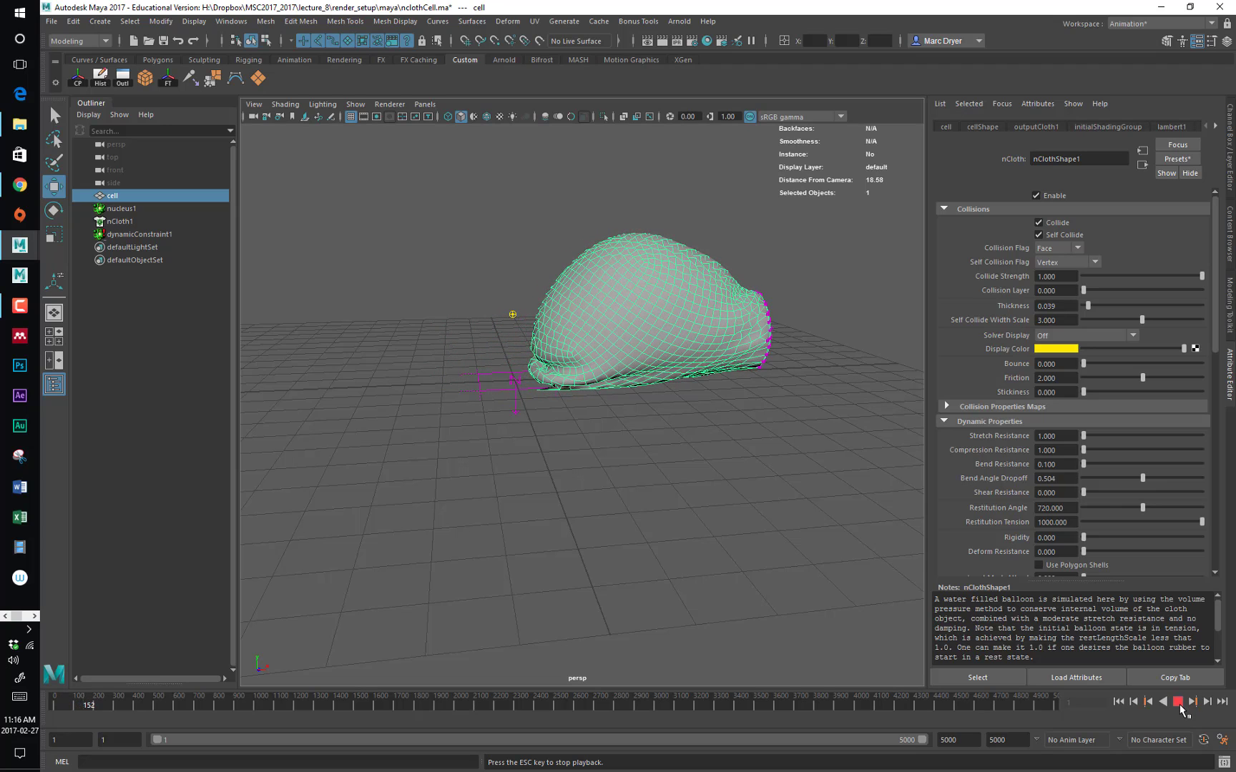
click(1178, 703)
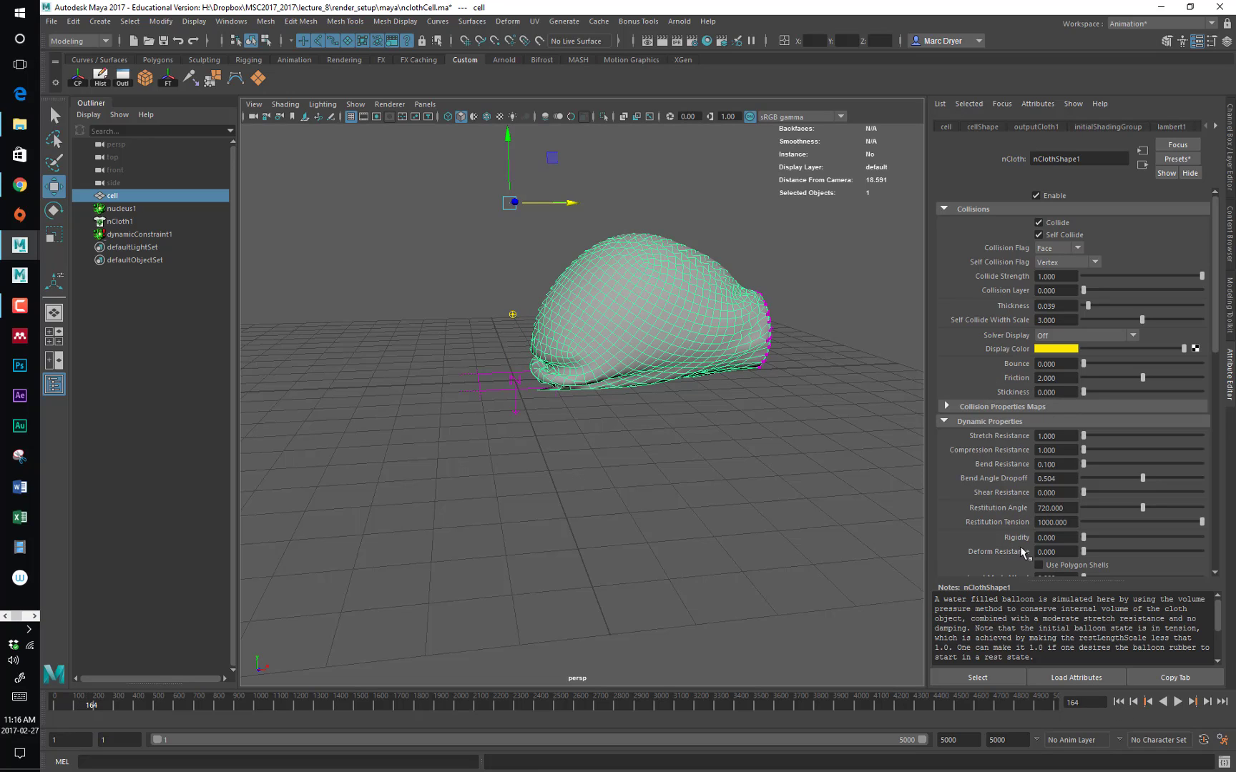
Review the cell's nCloth collision and dynamic properties and raise Stretch Resistance to 200
scroll(1016, 465, down, 2)
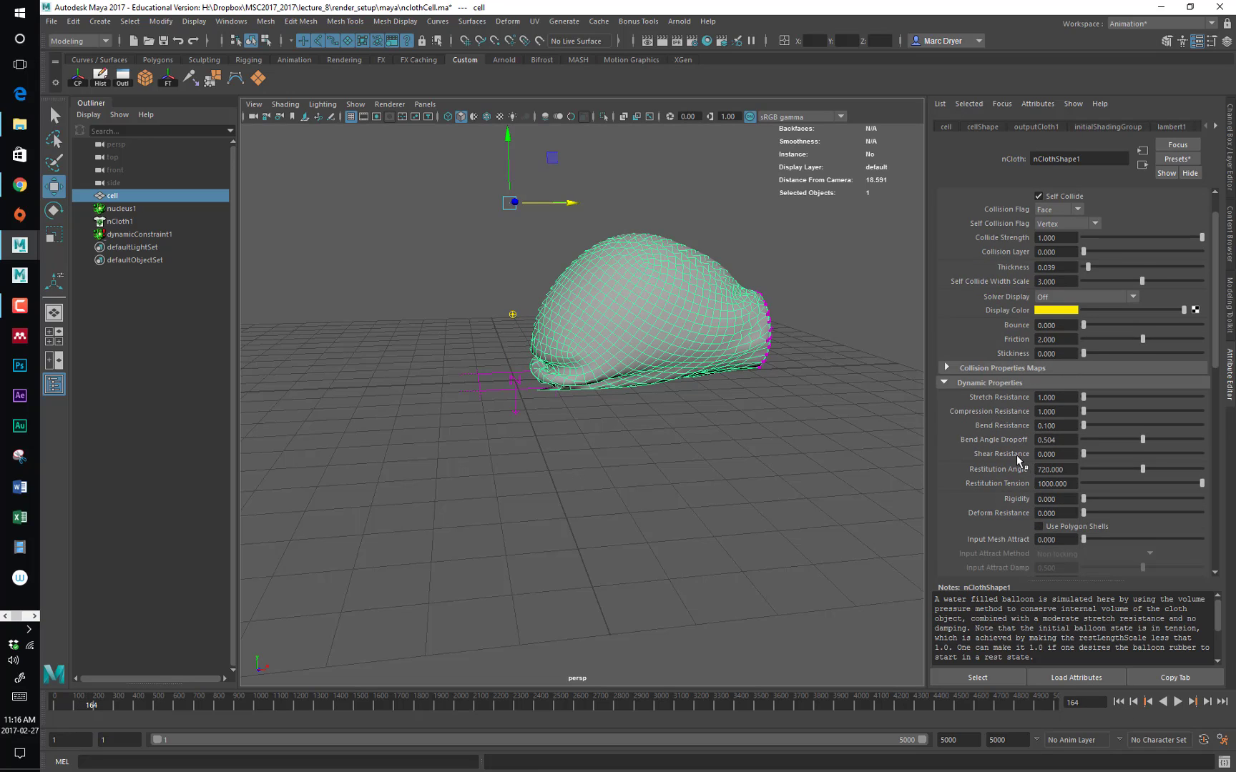
scroll(1001, 500, down, 1)
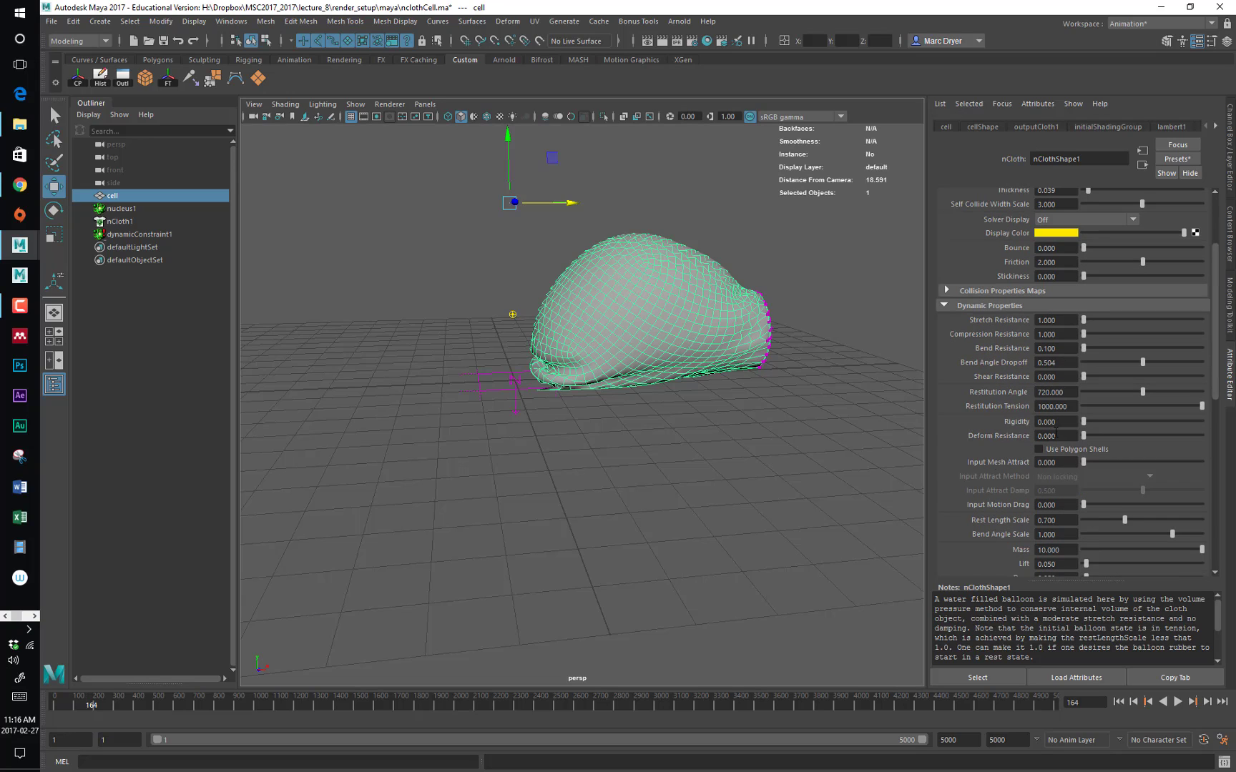
scroll(1015, 433, up, 2)
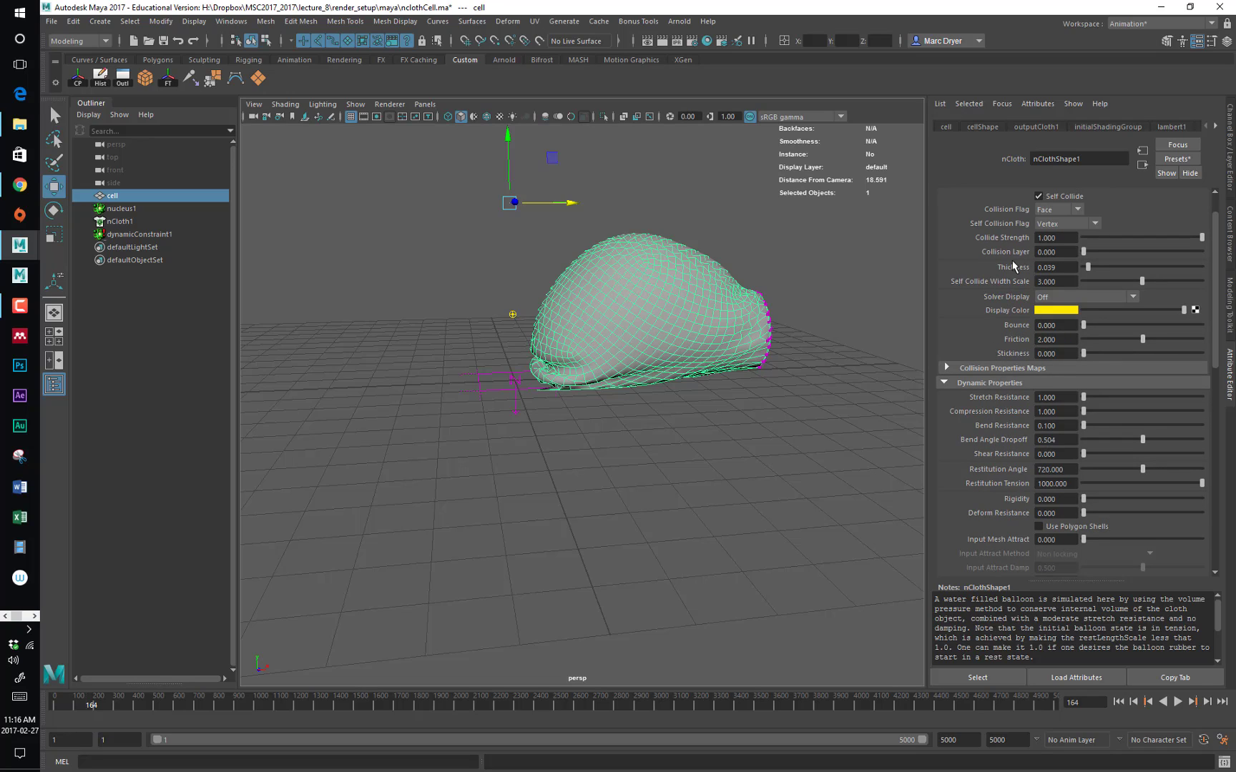
scroll(1004, 432, down, 1)
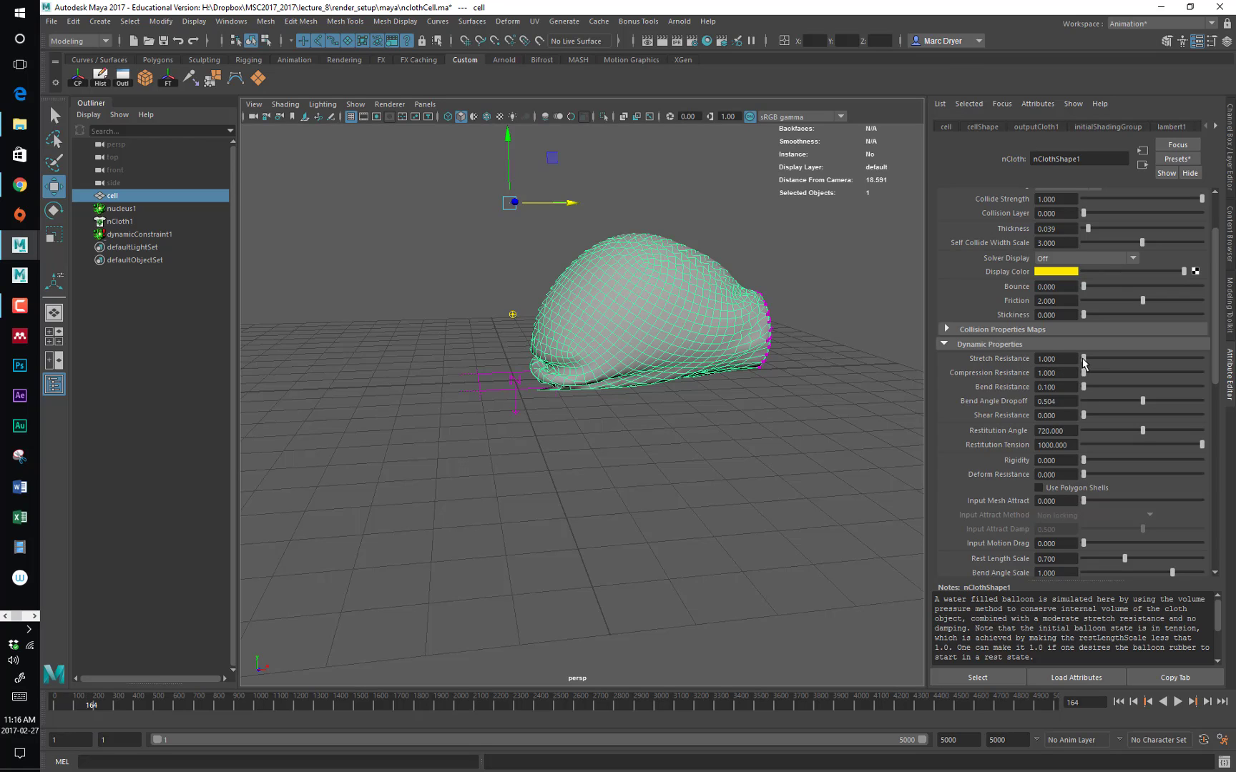
drag(1083, 361, 1223, 361)
alt+drag(794, 417, 730, 337)
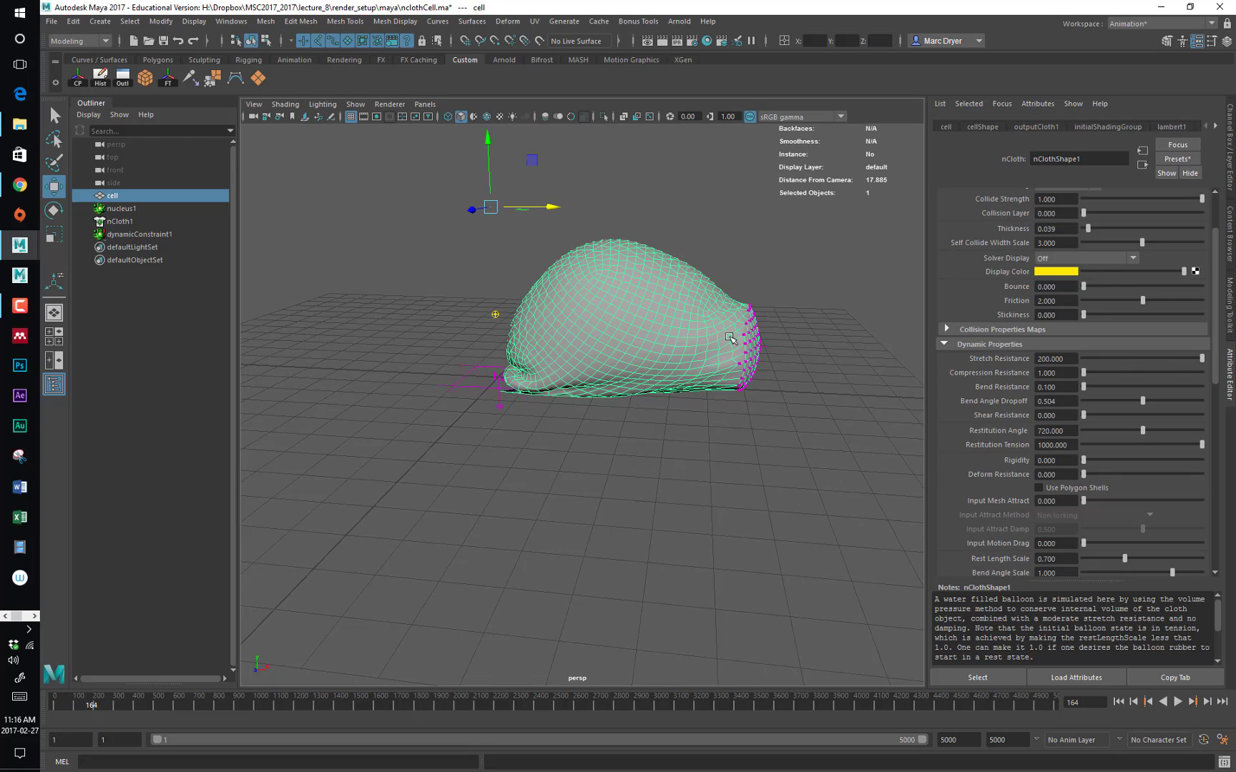
Play the simulation briefly from the first frame to test the higher stretch resistance, then stop it
click(1118, 702)
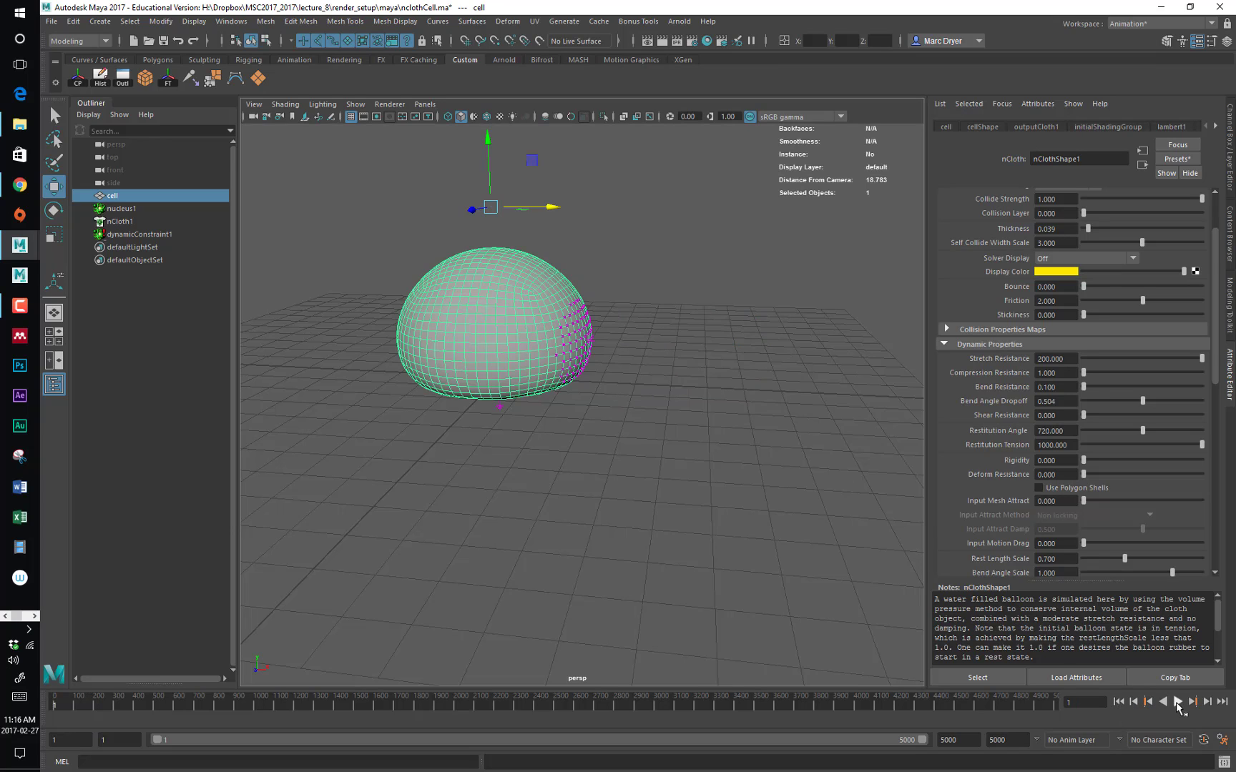
click(1178, 702)
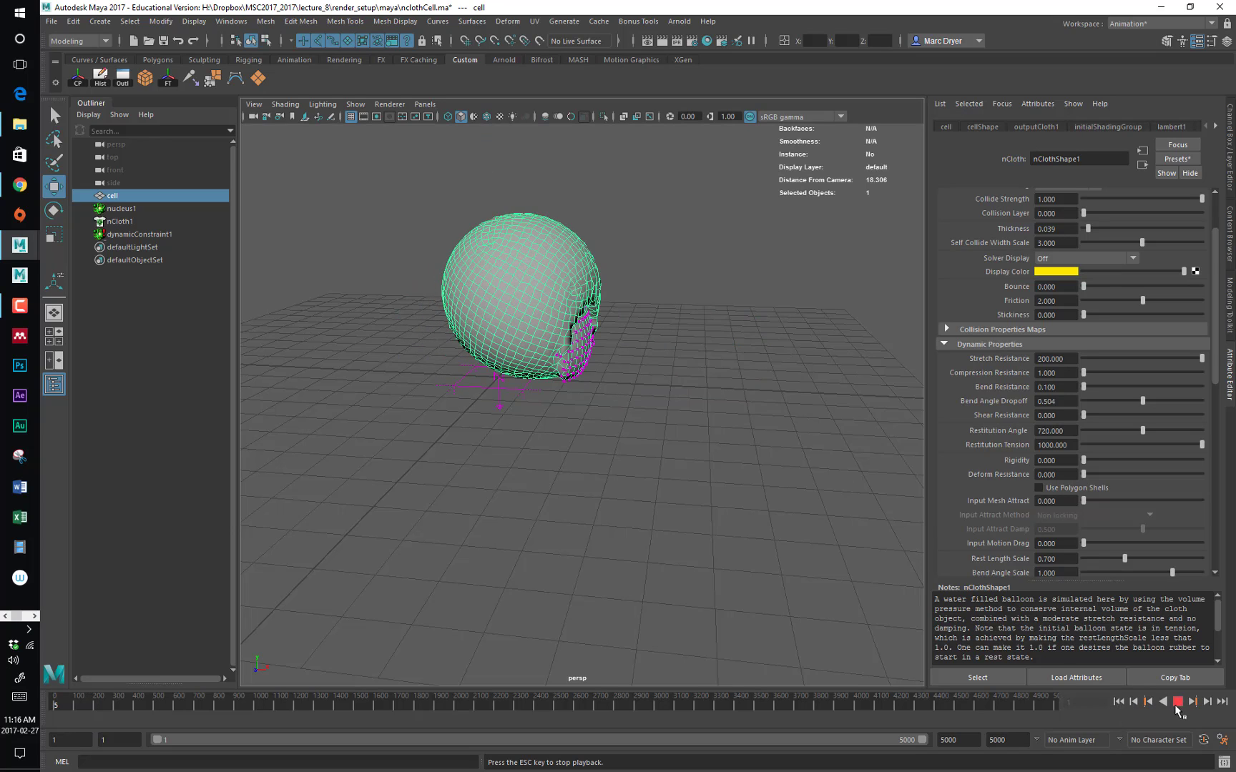
click(1178, 702)
Return to the first frame and set the nCloth Stretch Resistance to 1 and Compression Resistance to 20
click(1118, 702)
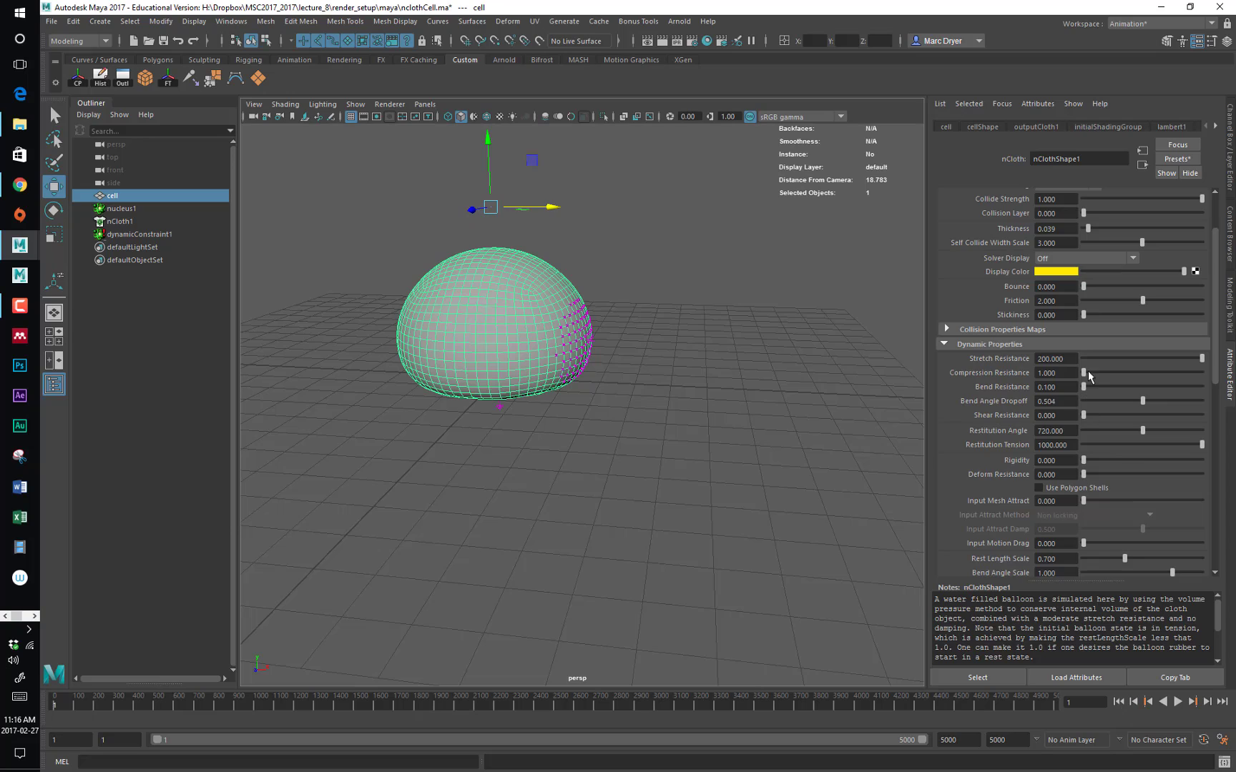
double_click(1068, 359)
text(1)
key(Return)
click(1058, 373)
text(20)
key(Return)
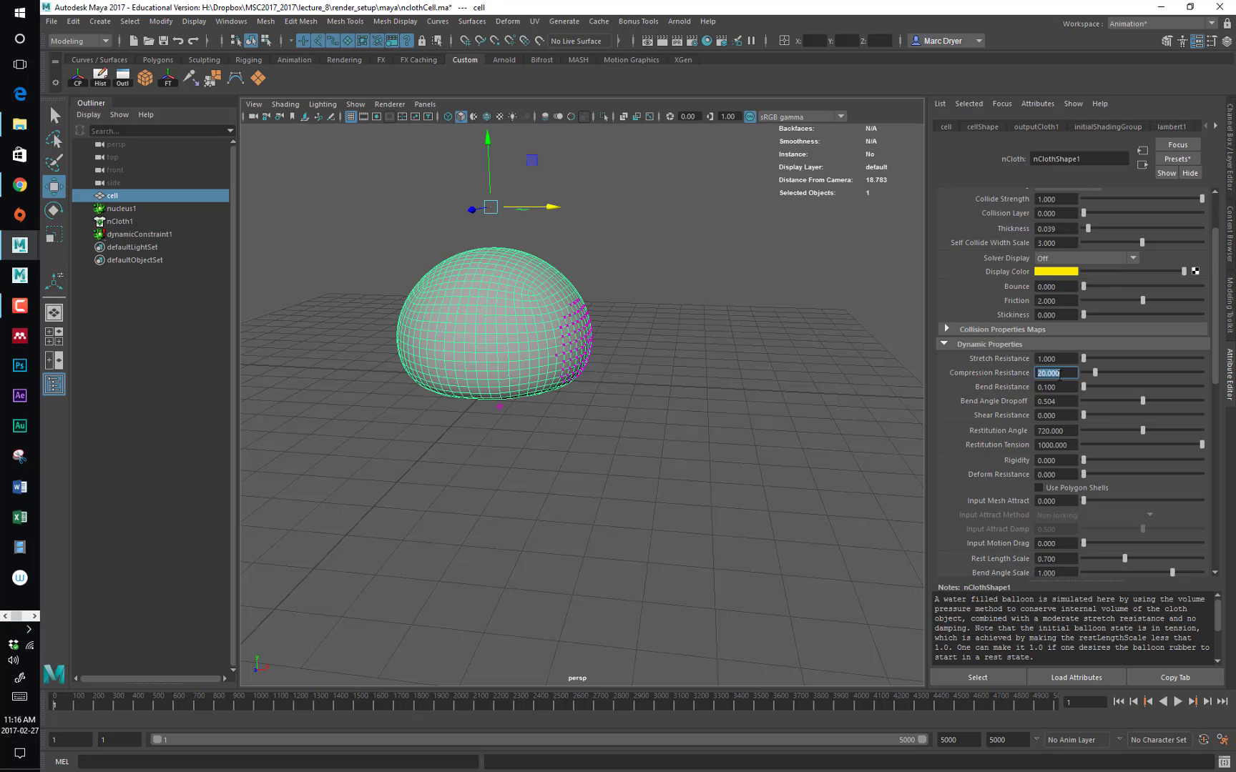
Play the simulation with the new compression resistance, stop it, and examine the cell's shape and trailing edge
click(1177, 703)
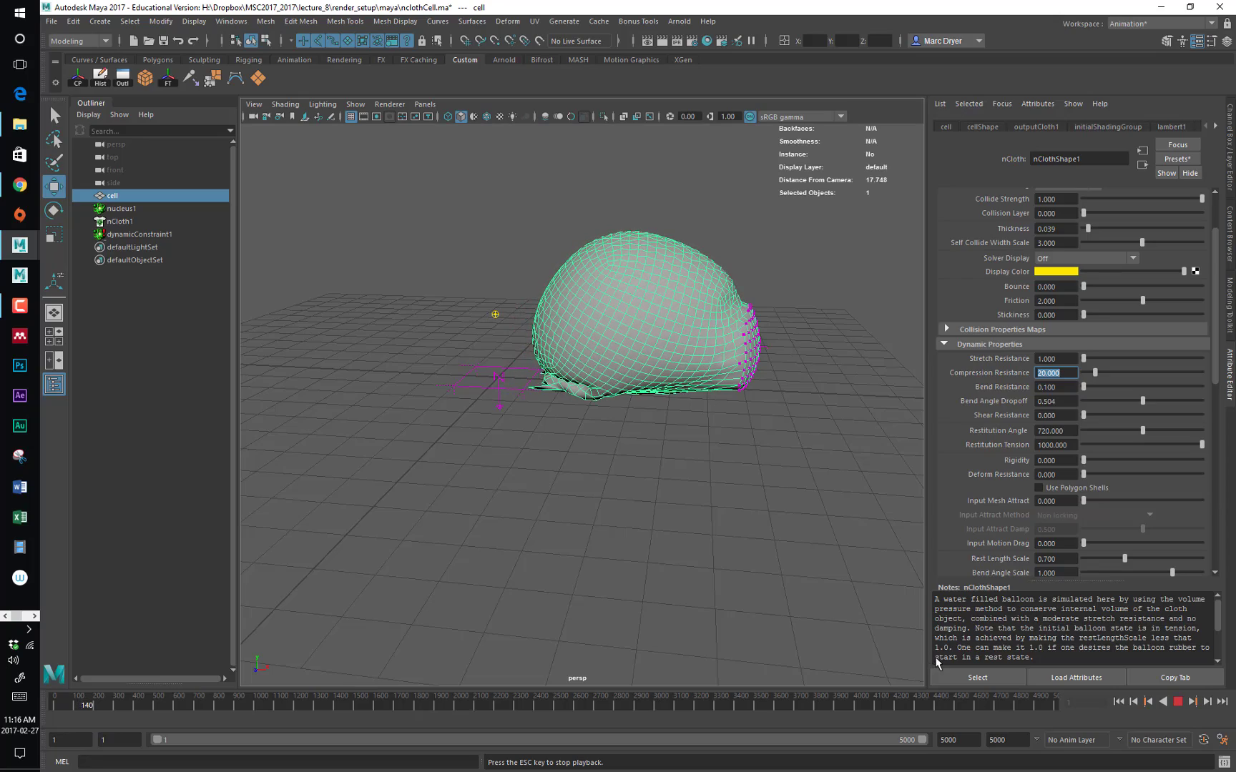
key(Escape)
alt+drag(689, 491, 657, 474)
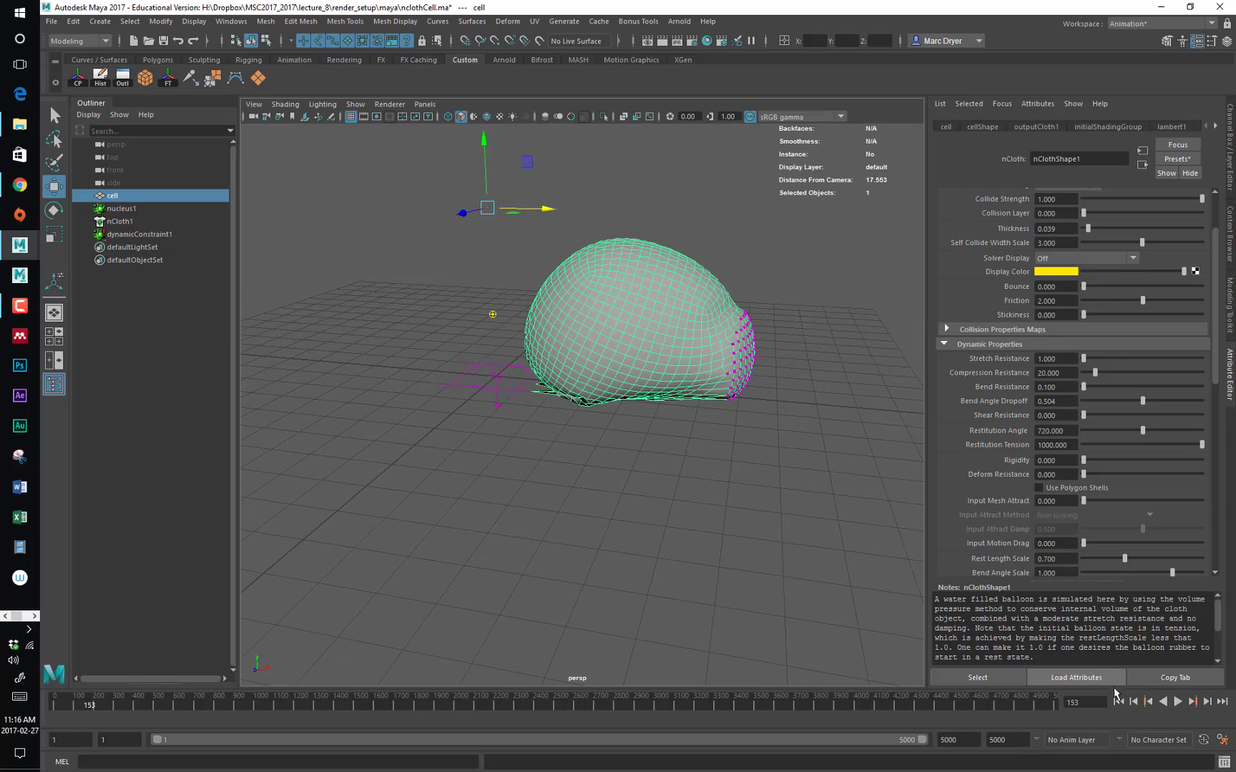
Return to the first frame, switch the viewport to wireframe display around the constrained vertices, and deselect the cell
click(1118, 701)
alt+drag(609, 358, 616, 354)
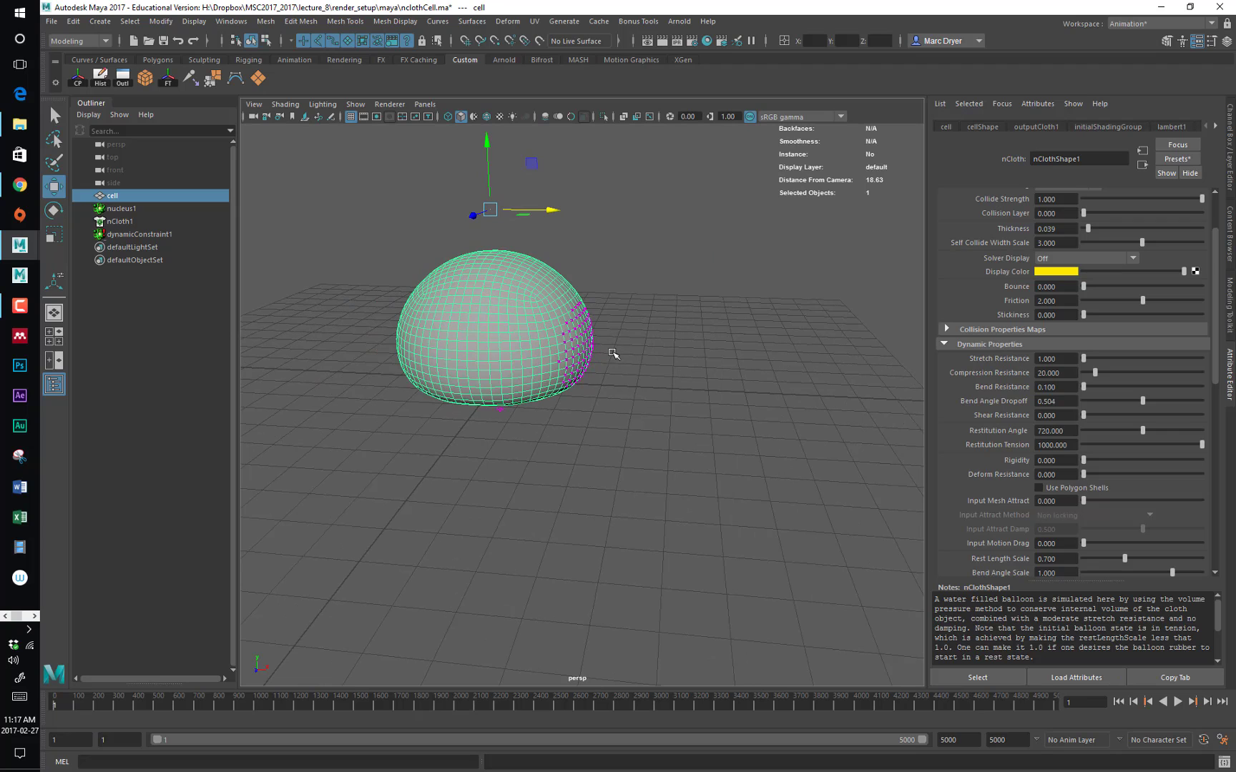
key(4)
alt+right_drag(609, 376, 613, 299)
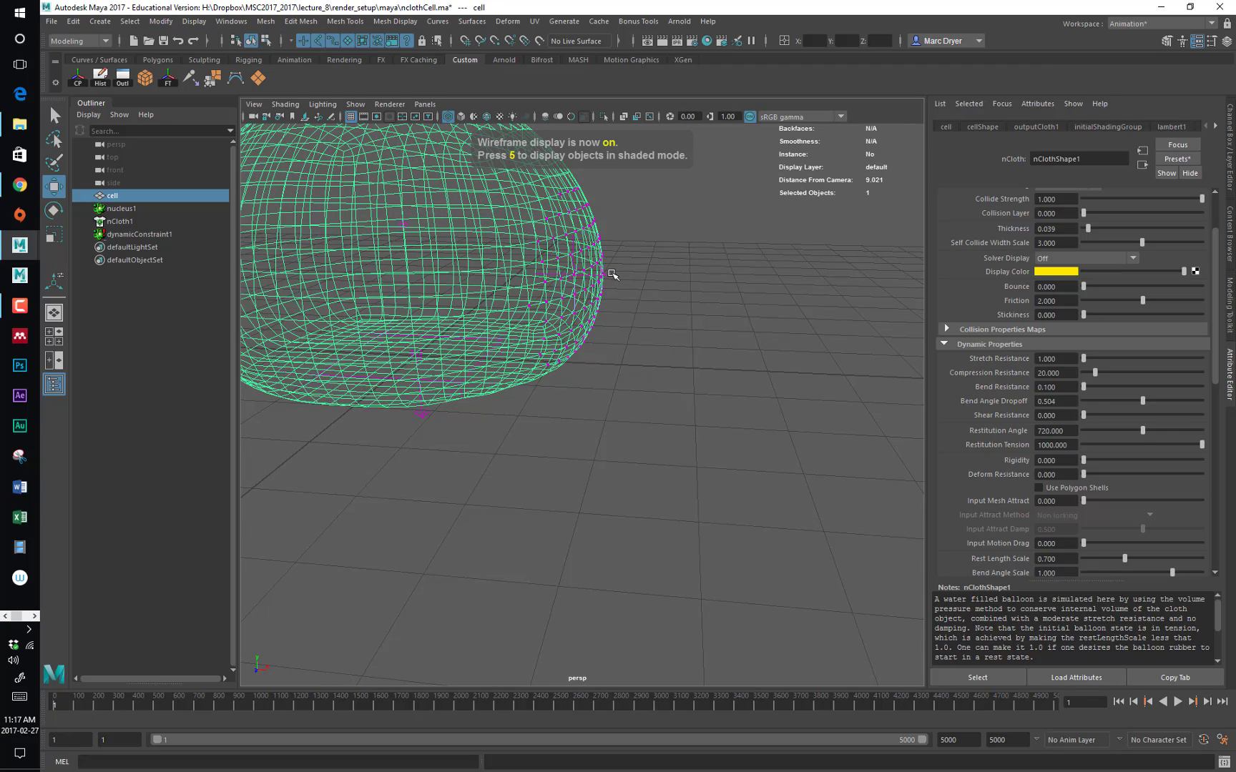
click(622, 283)
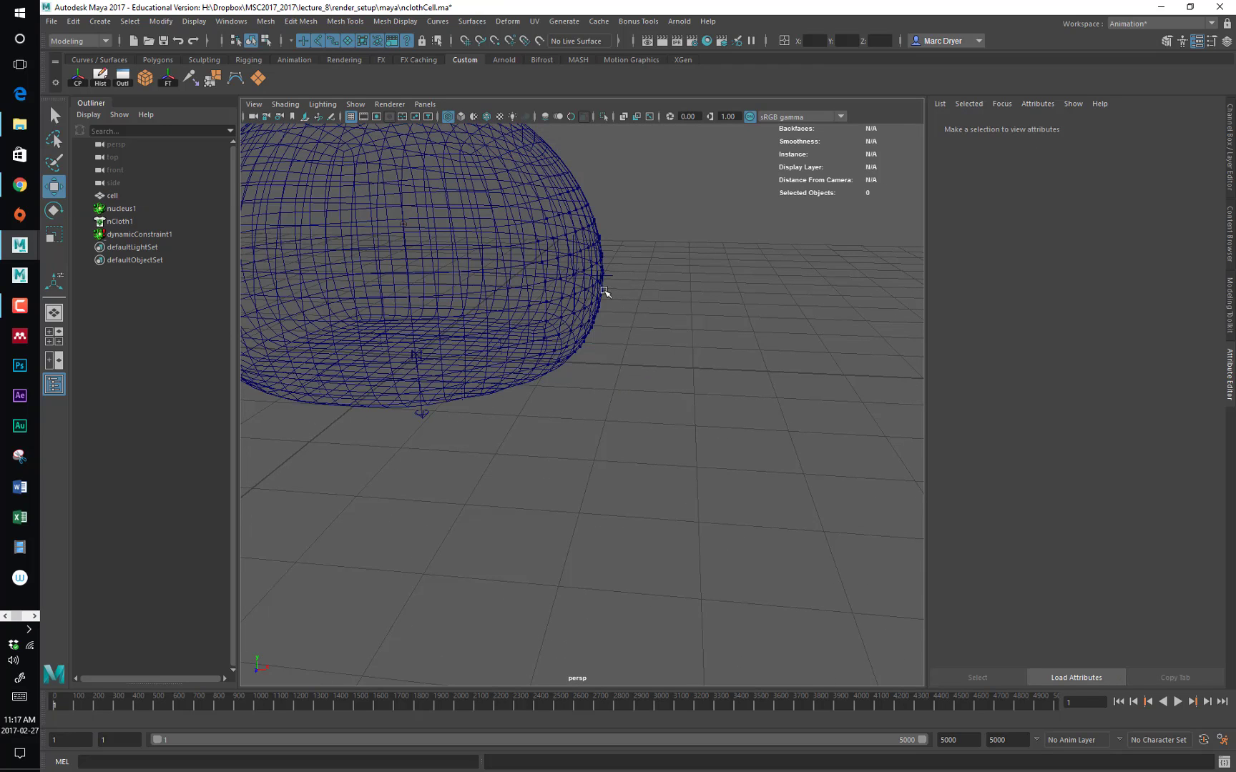
Select the dynamic constraint on the cell's side vertices and change its Constraint Method to Rubber Band
click(586, 303)
ctrl+click(554, 328)
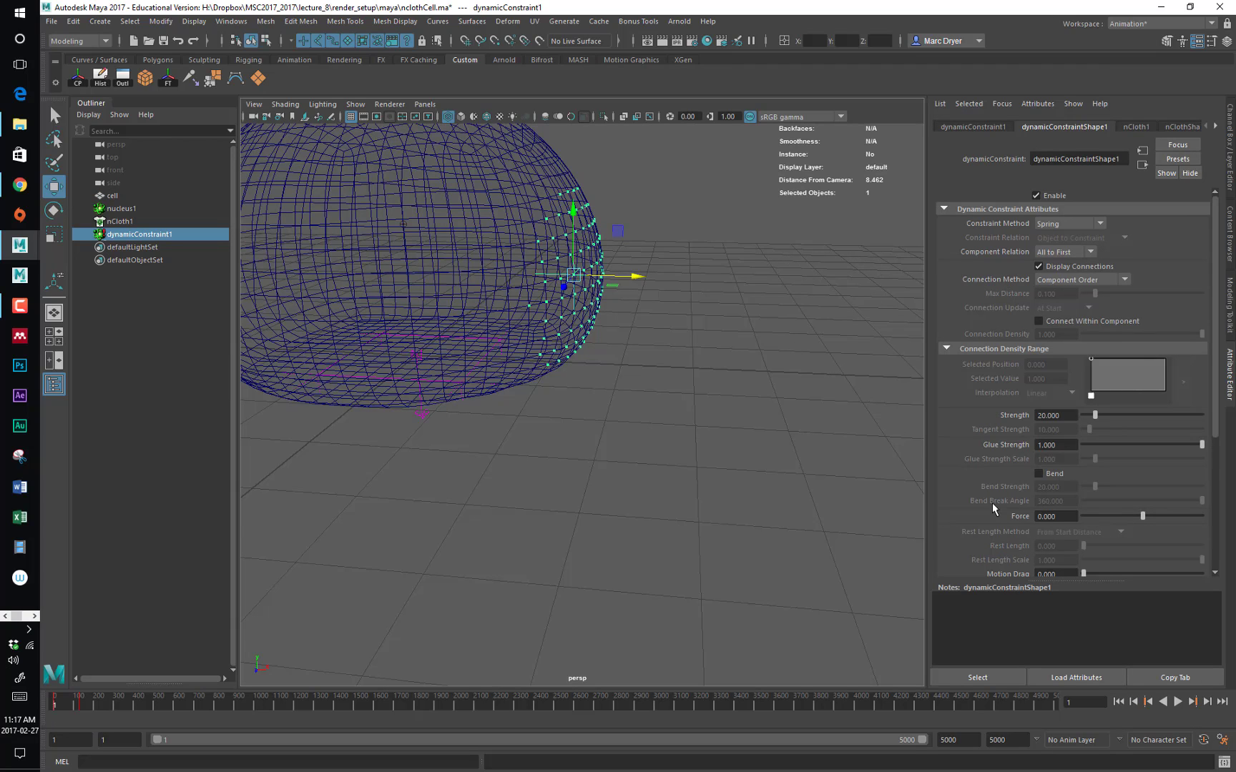
alt+drag(796, 453, 671, 437)
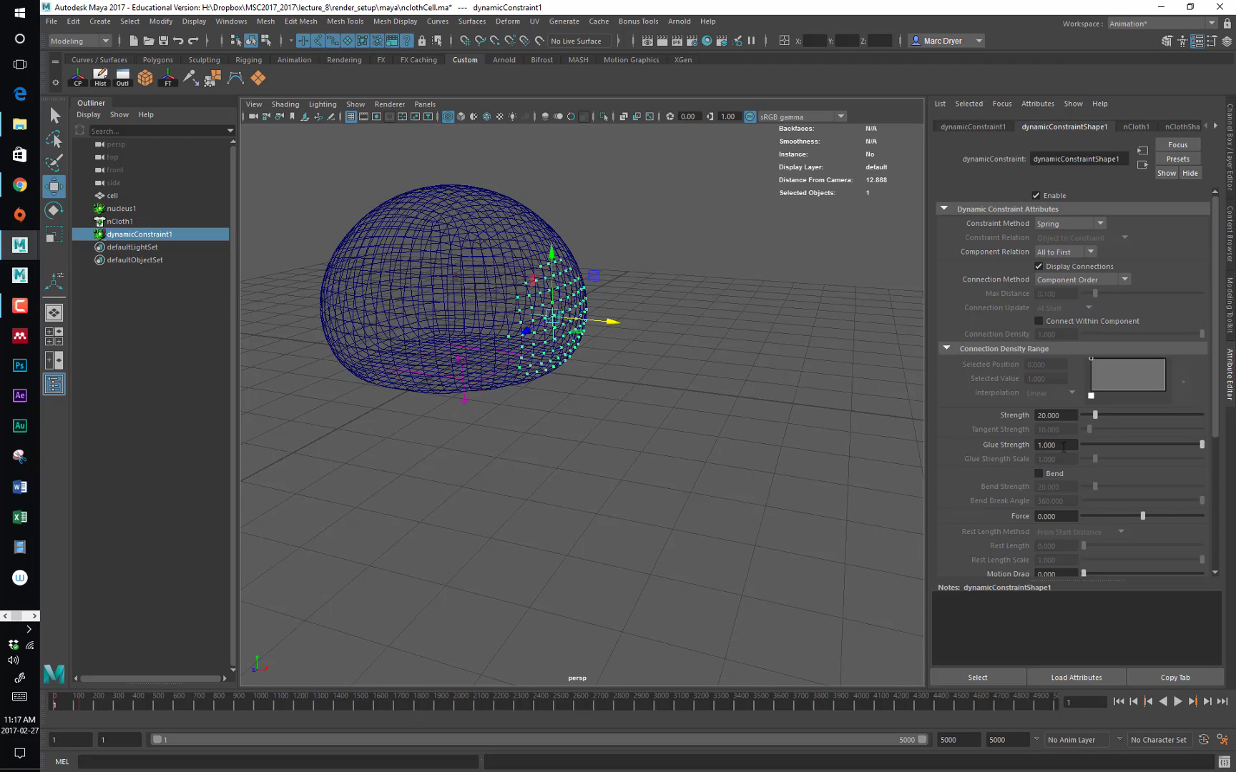
alt+drag(687, 433, 562, 317)
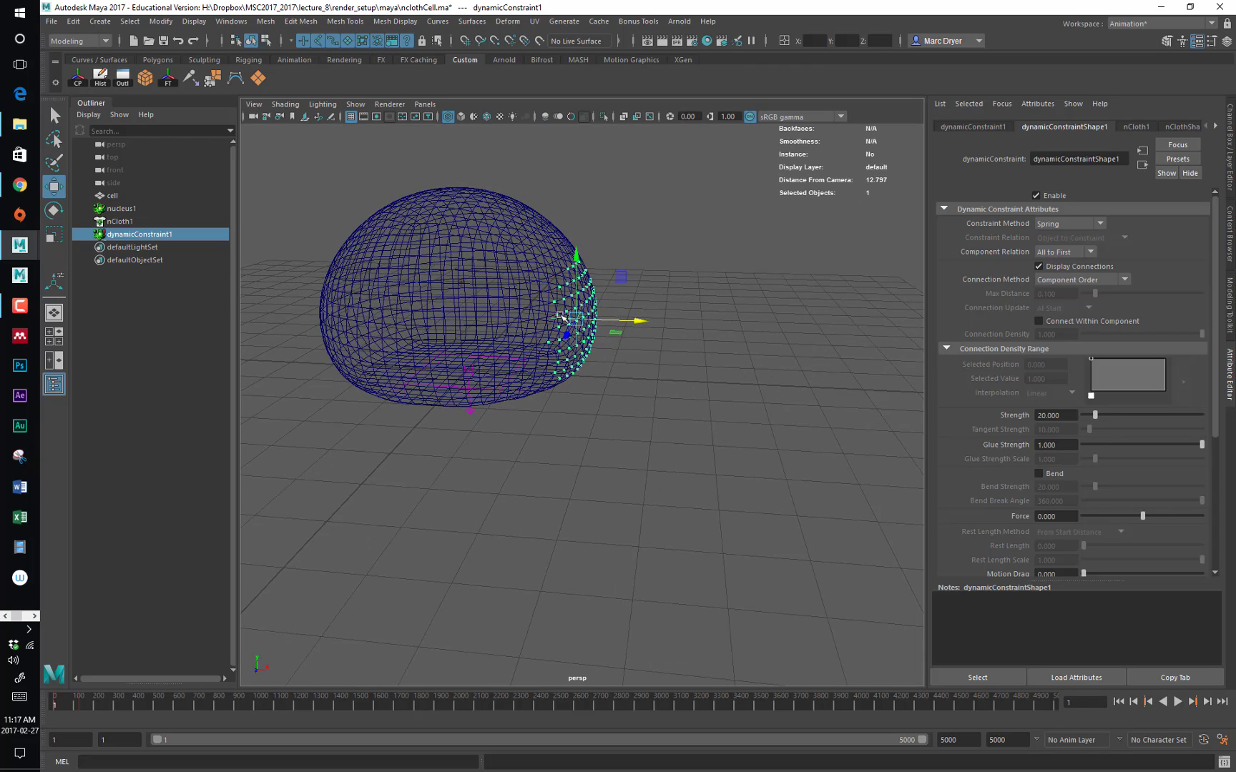
click(1052, 227)
click(1062, 262)
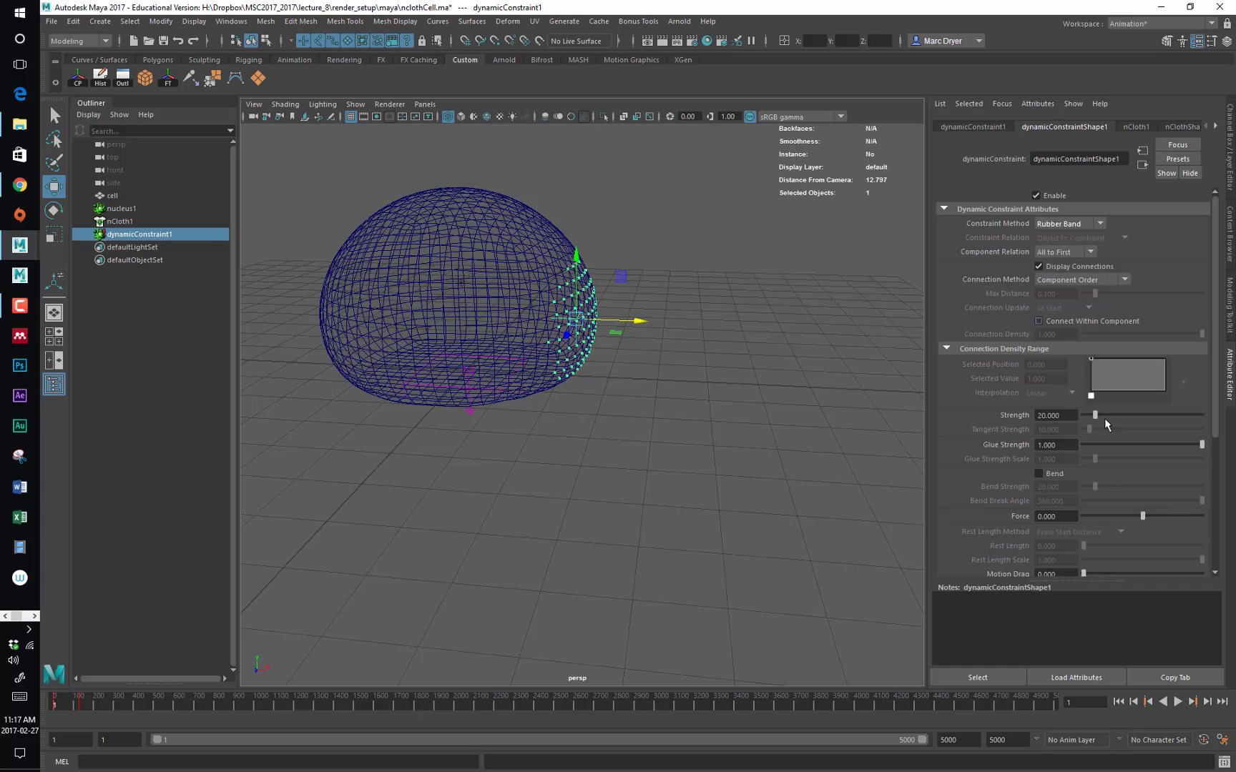
Play the simulation with the Rubber Band constraint, stop it, and return to the first frame
click(1178, 701)
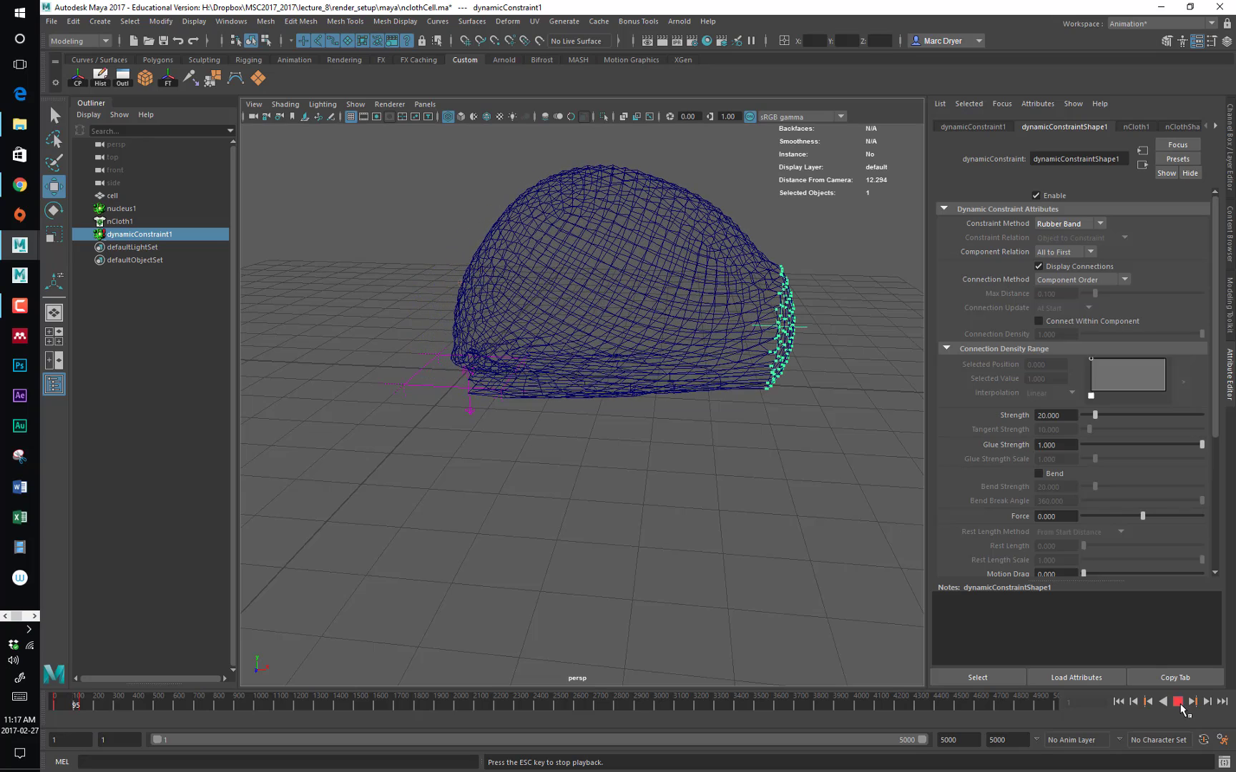
click(1180, 704)
click(1118, 702)
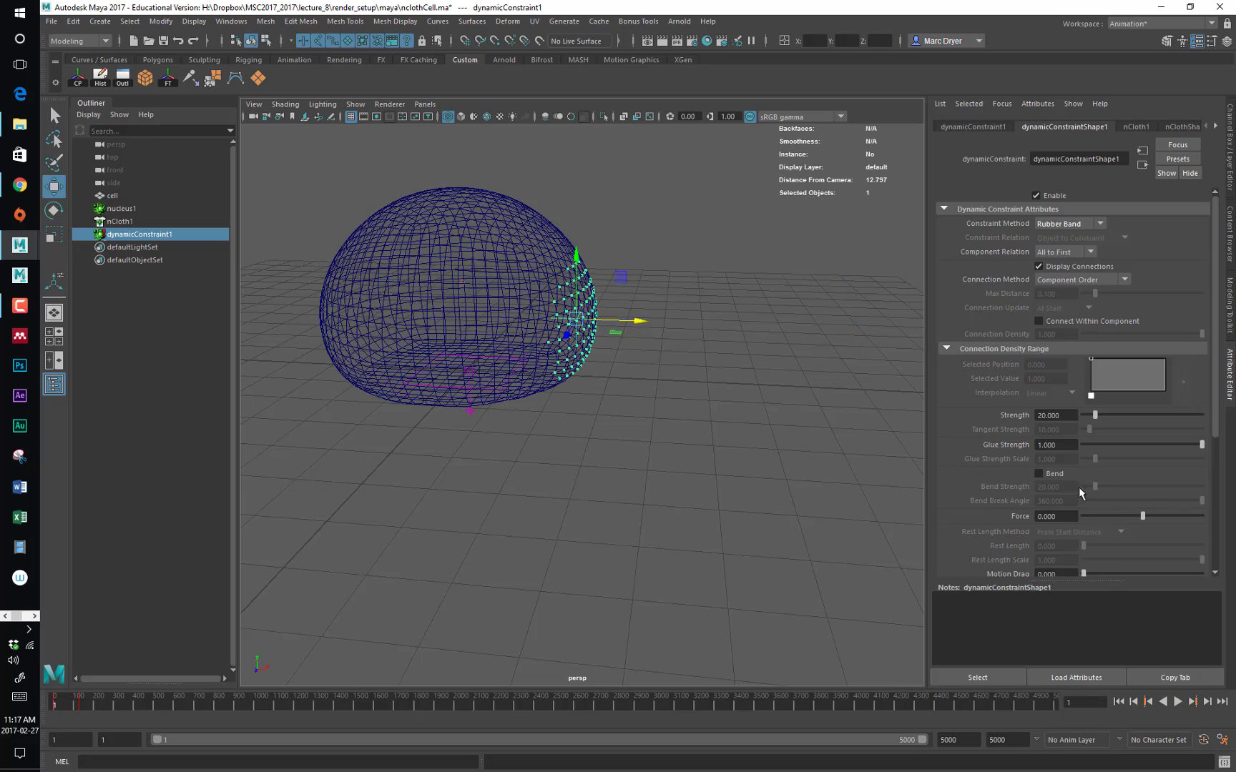
Set the Strength of the dynamic constraint to 1
double_click(1055, 415)
text(1)
key(Return)
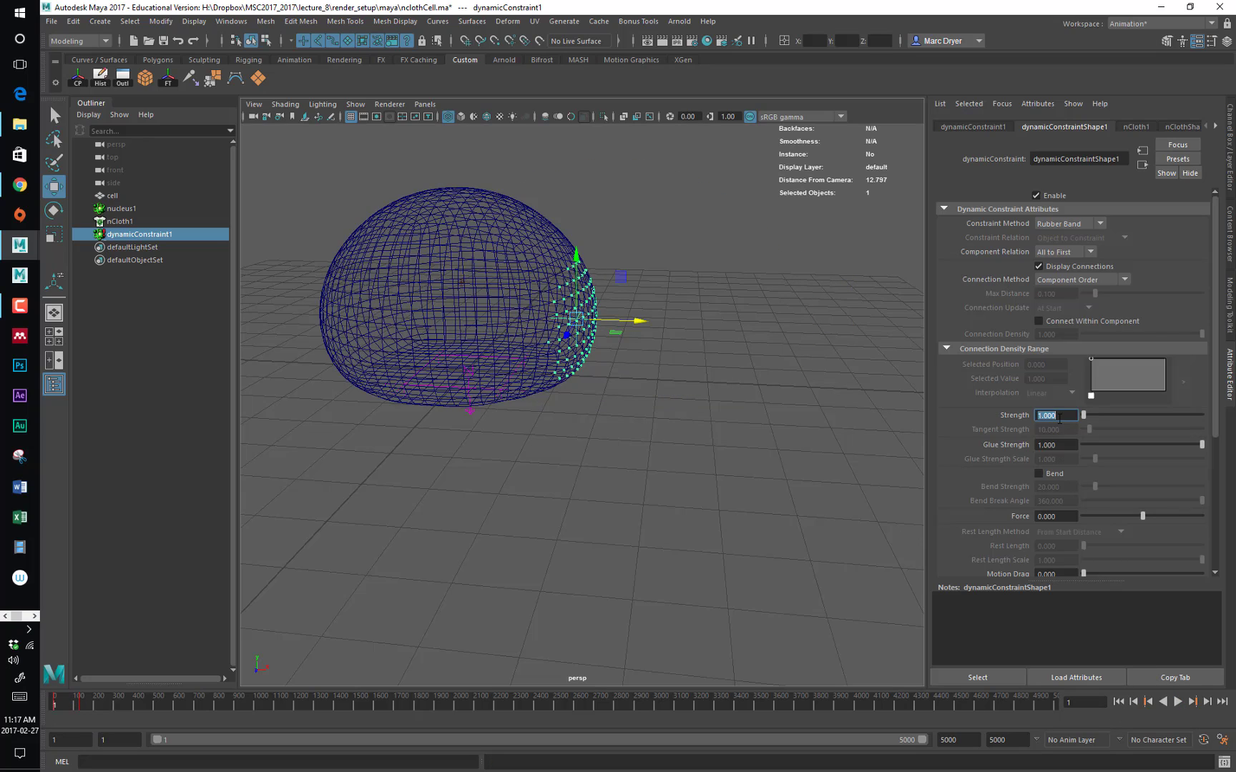
Play the simulation with the weaker constraint, stop it, and examine the connections between the constraint and the cell's vertices
click(1178, 702)
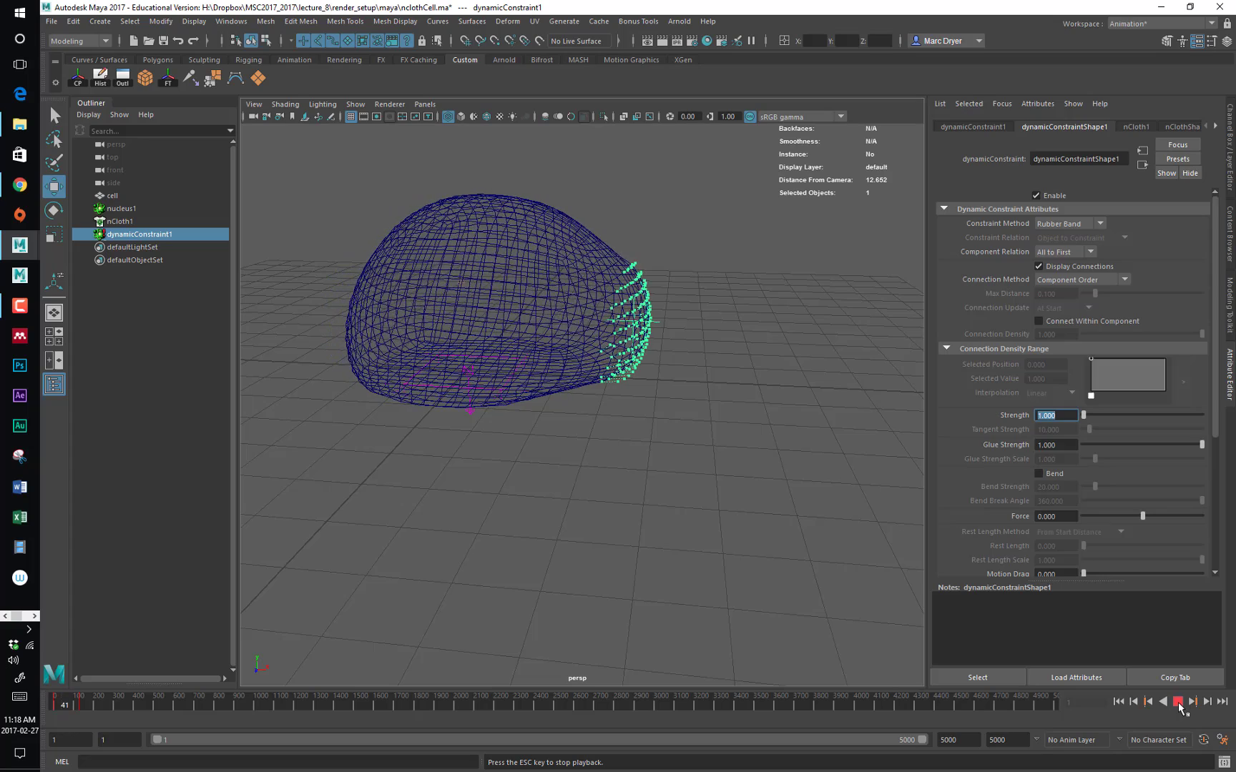
click(1178, 703)
alt+right_drag(613, 450, 876, 471)
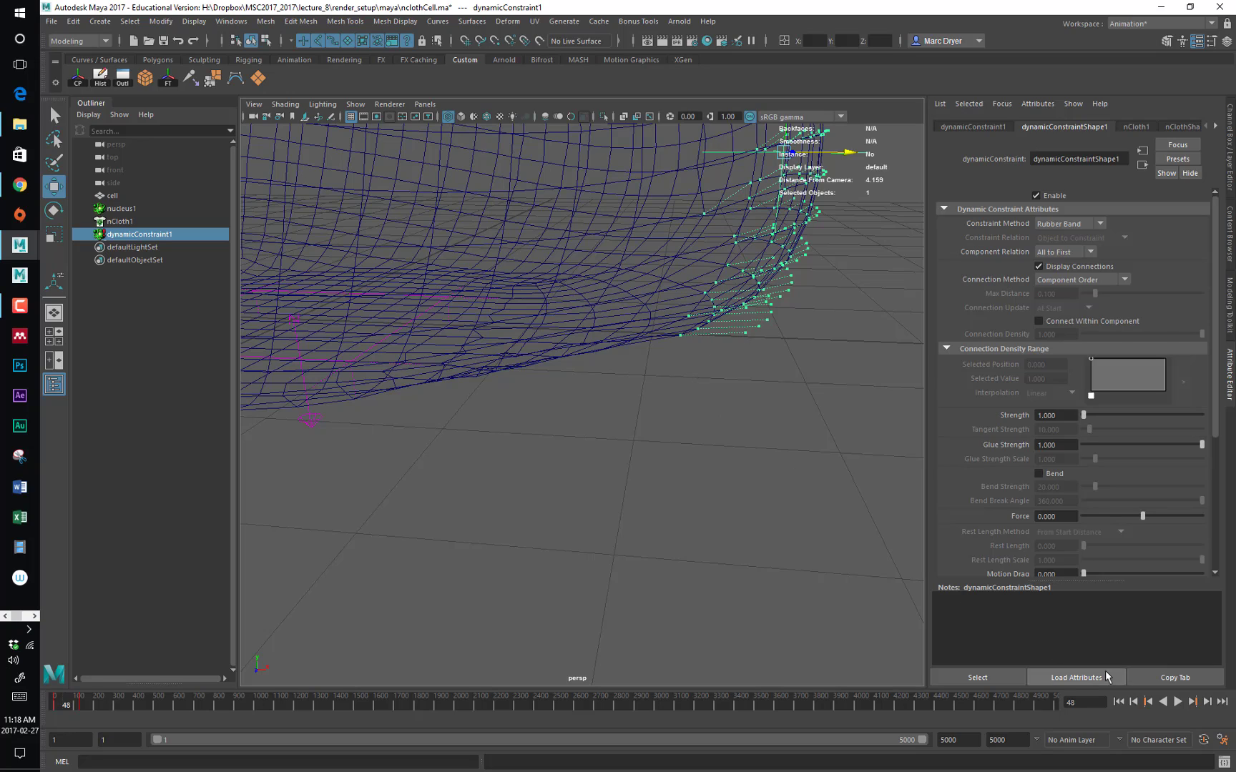
alt+right_drag(879, 567, 657, 516)
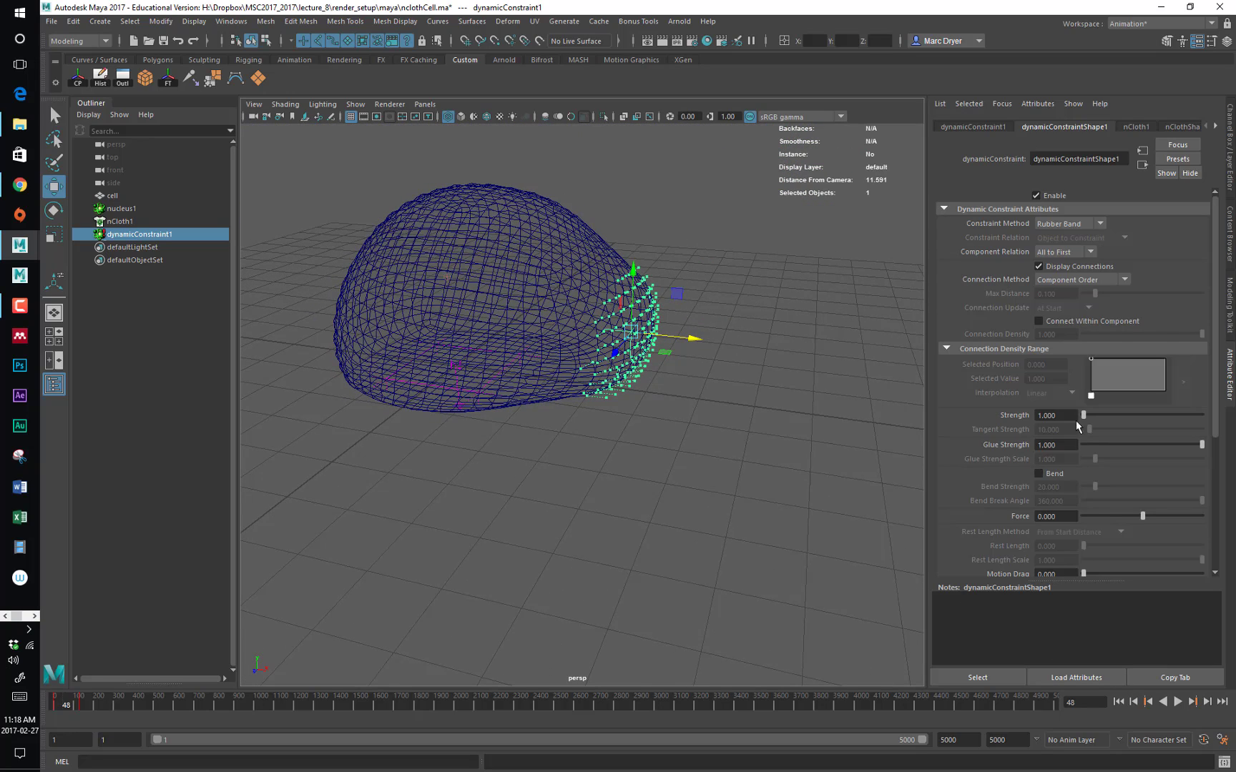
Set the constraint's Strength to 0.1 and replay the simulation from the first frame
click(1070, 413)
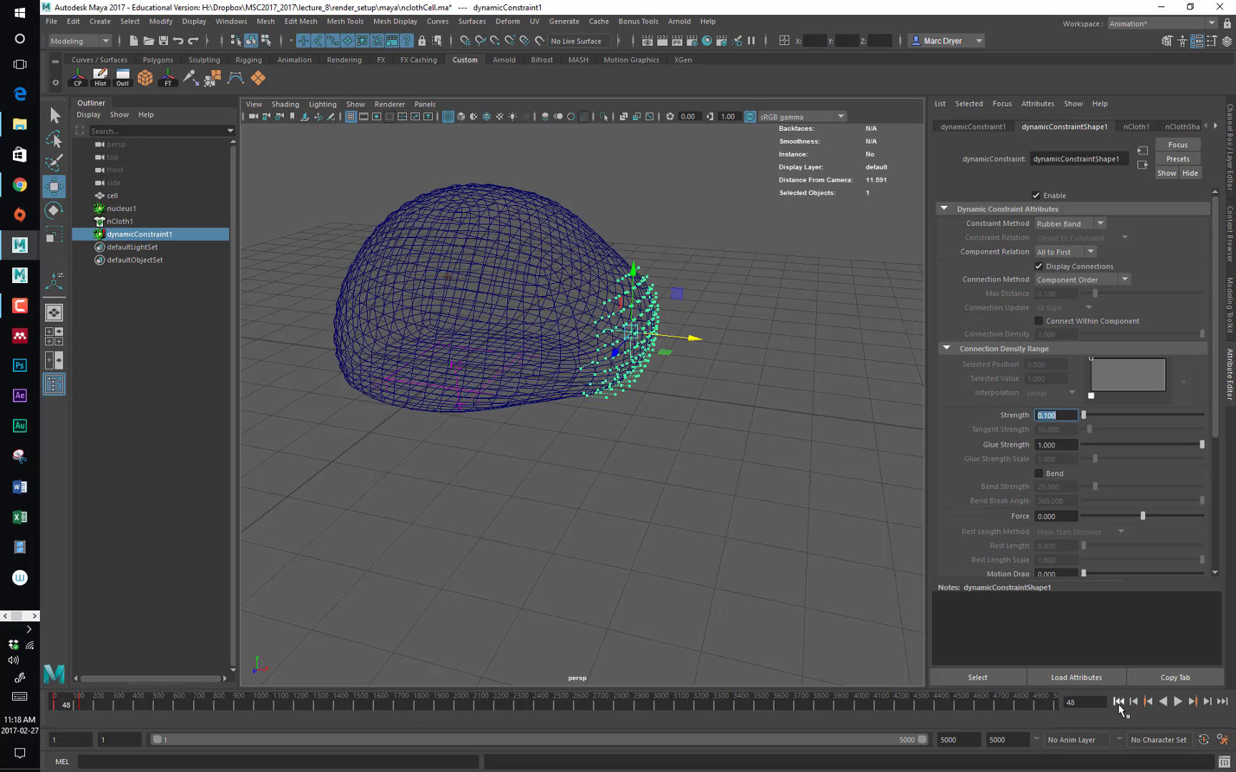
click(1119, 701)
click(1178, 702)
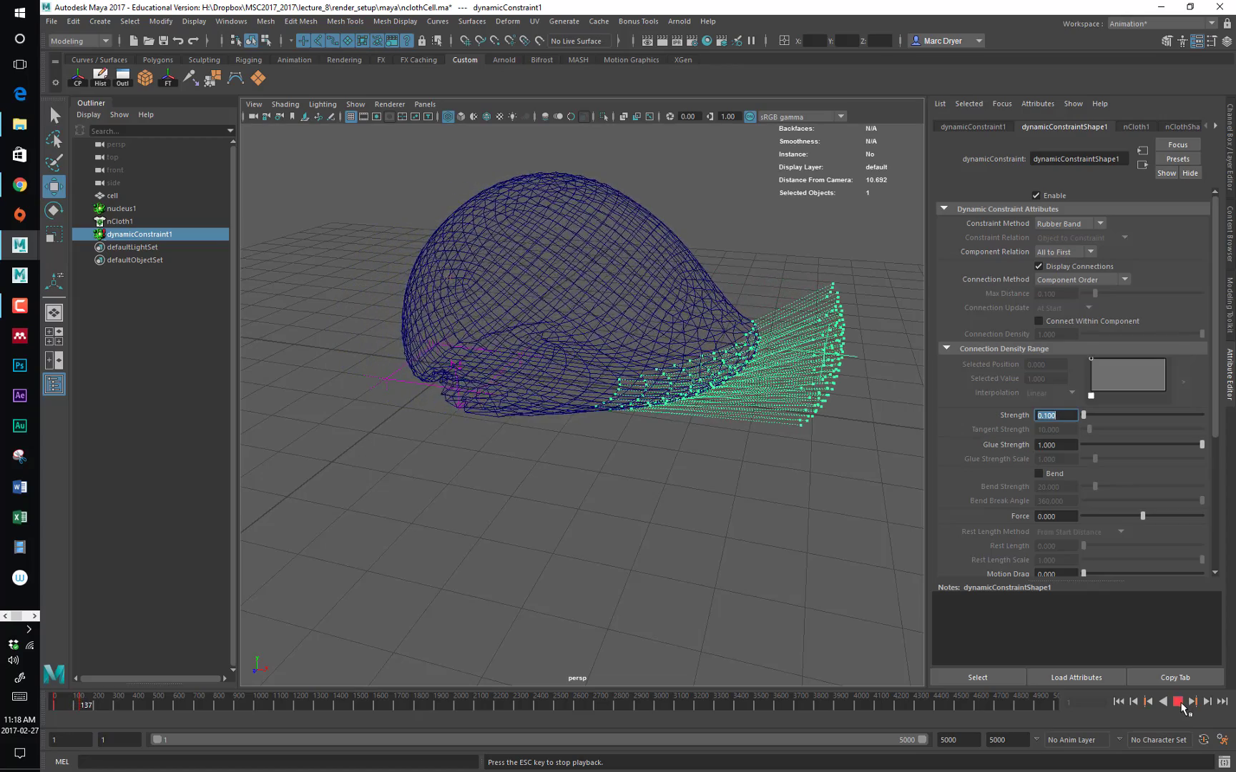
click(1178, 703)
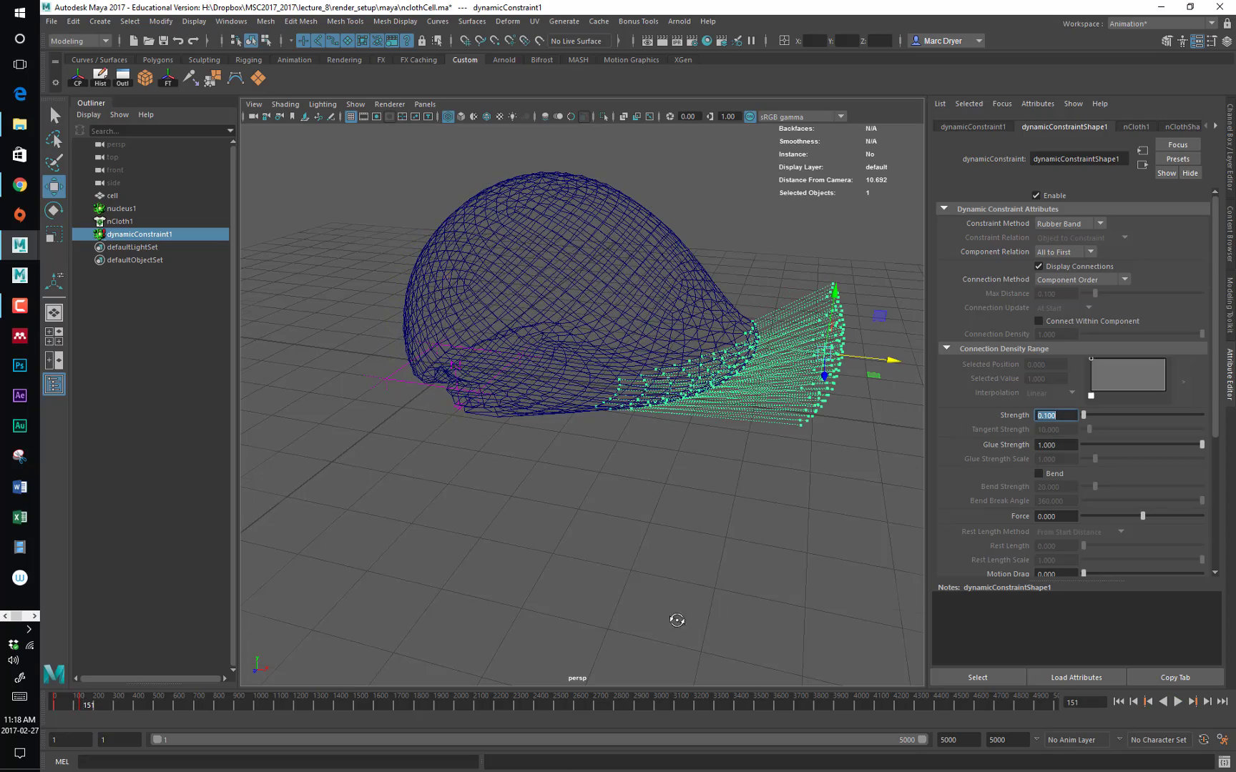
Select the cell, lower its nCloth Friction to about 0.835, and return to the first frame
click(601, 297)
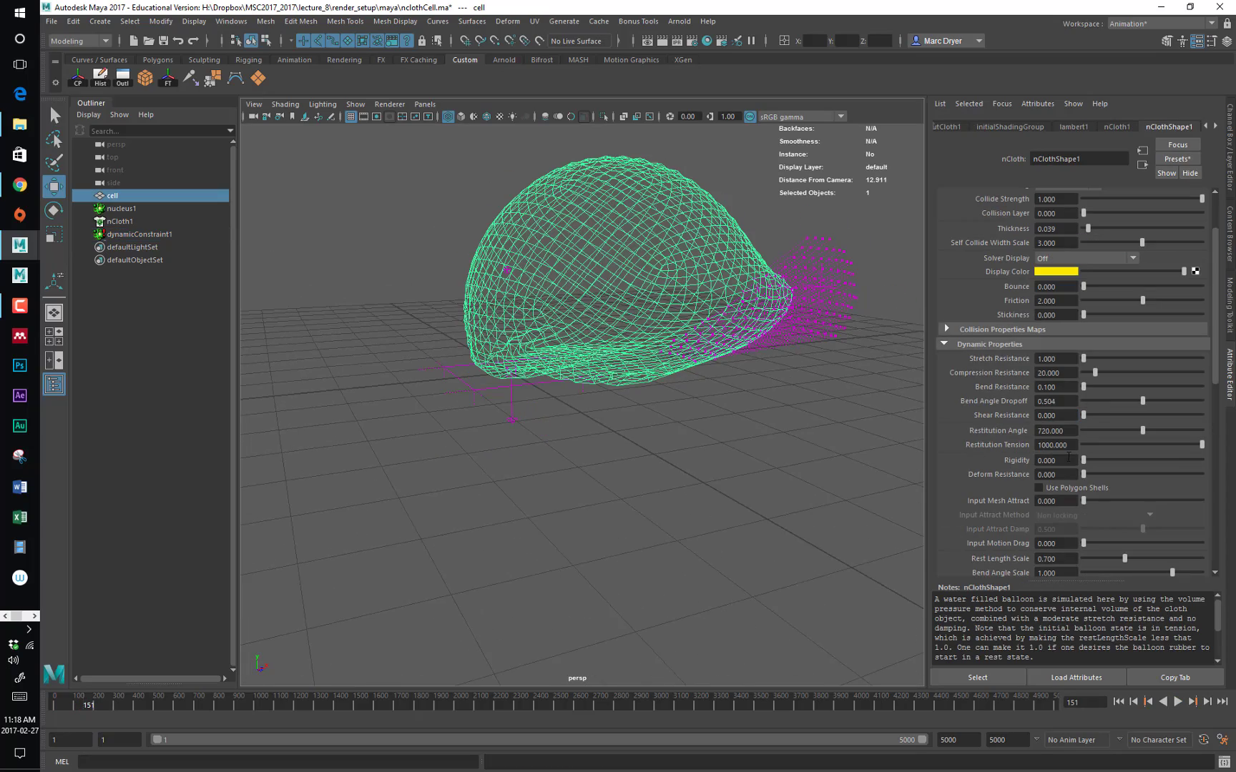
drag(1113, 302, 1108, 303)
click(1119, 702)
Play the simulation with the lower friction, stop it, and examine the cell from another angle
click(1179, 703)
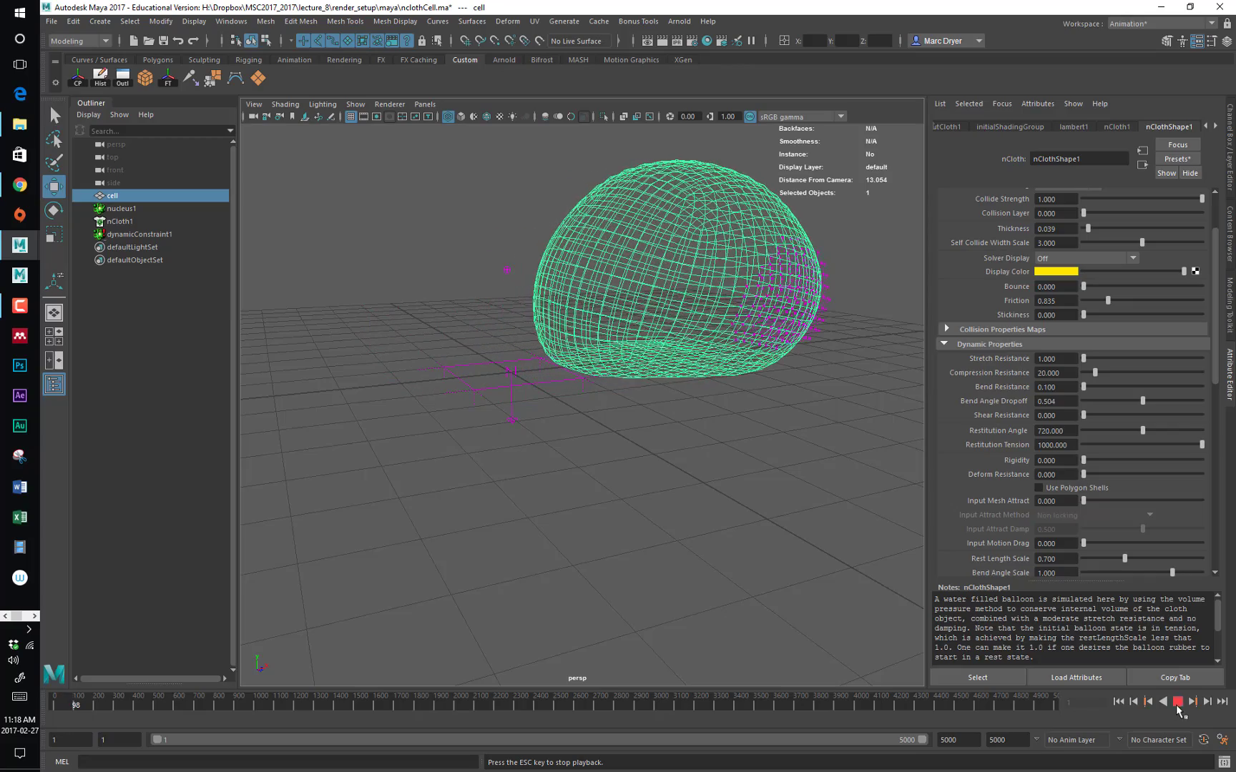
click(1178, 702)
alt+drag(808, 585, 648, 588)
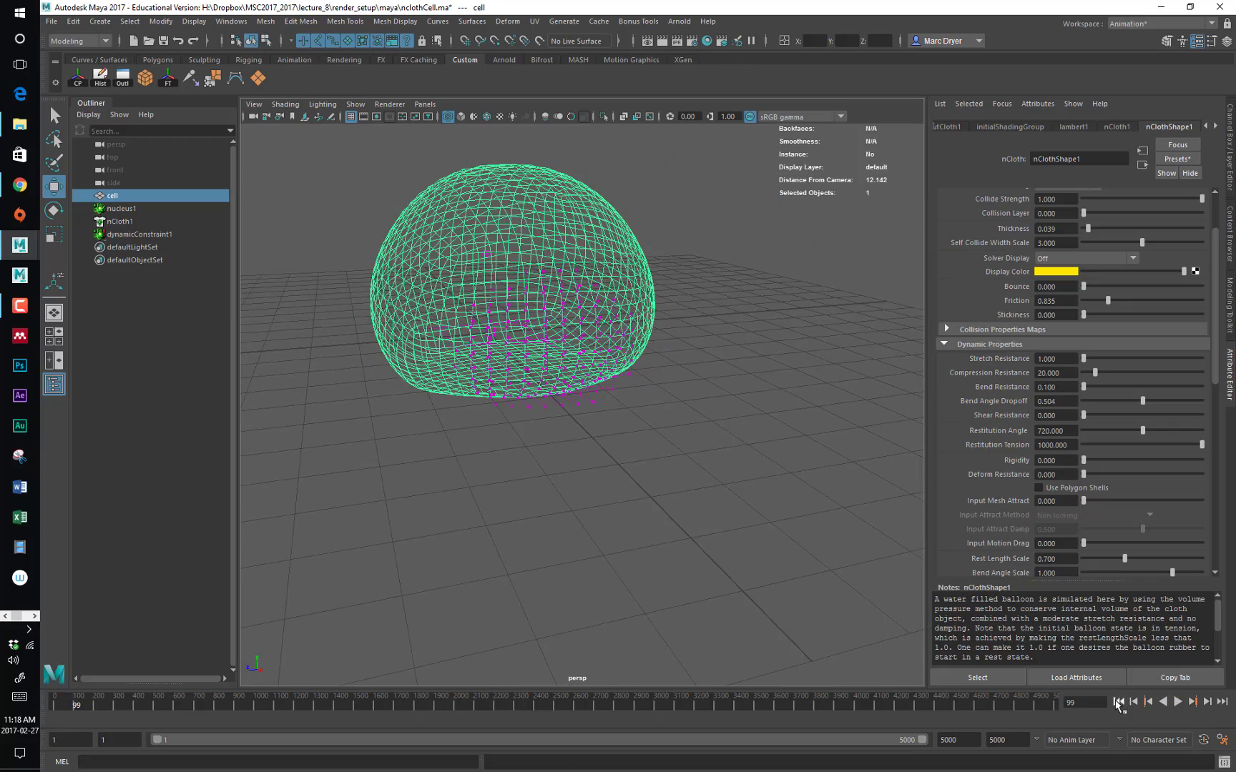
Return to the first frame and delete the dynamic constraint attached to the cell's side vertices
click(1118, 704)
scroll(724, 535, up, 10)
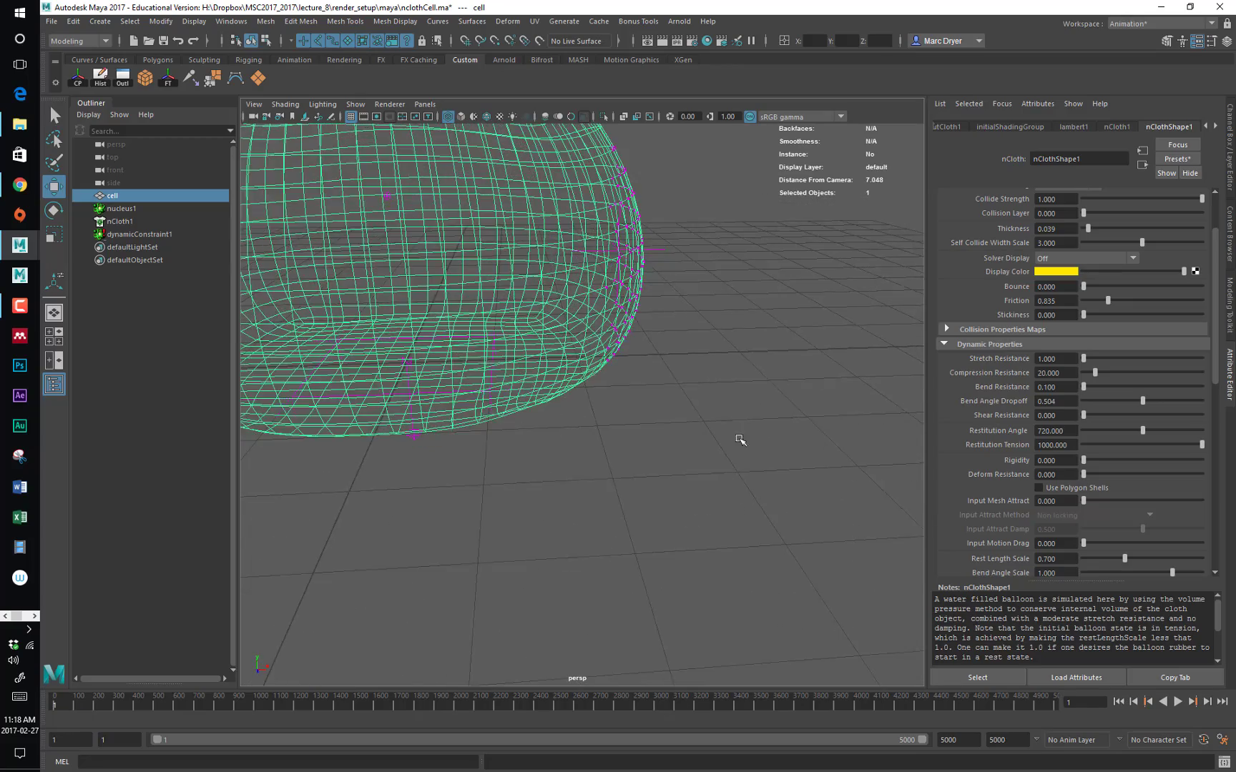
alt+drag(741, 440, 750, 408)
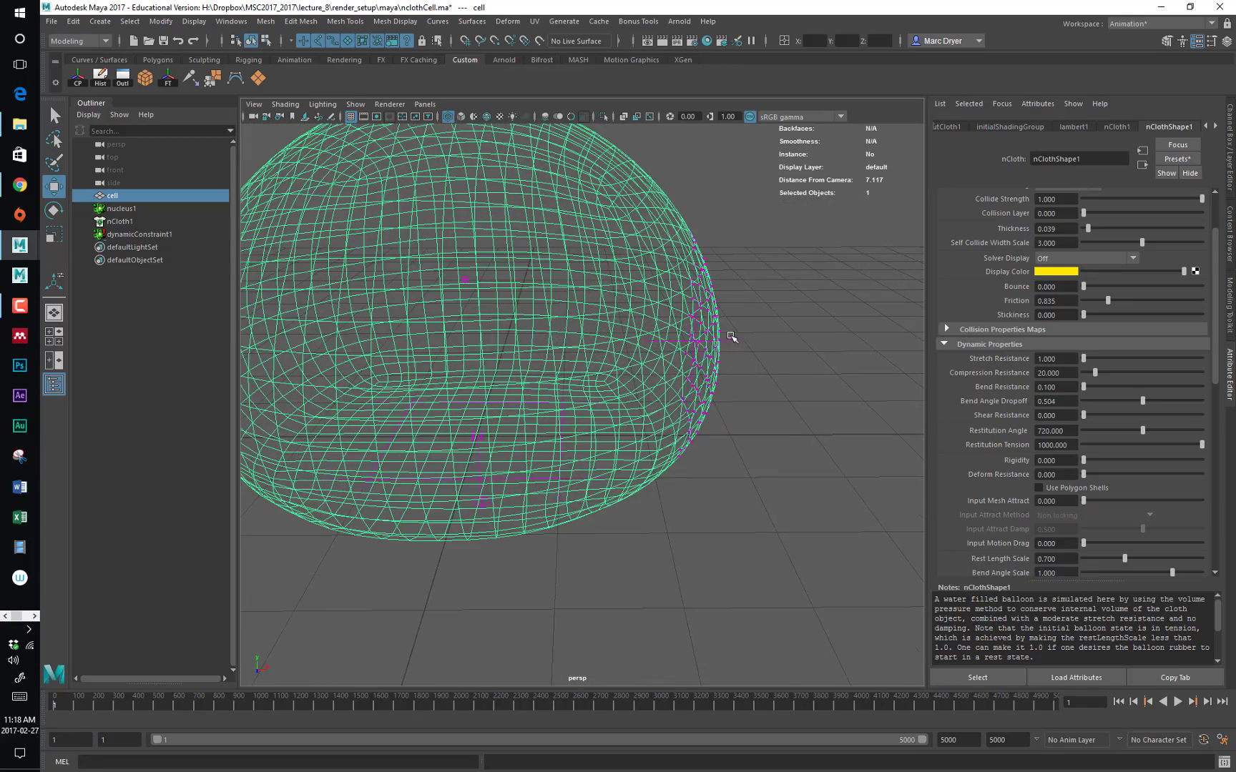
click(746, 354)
drag(784, 330, 670, 375)
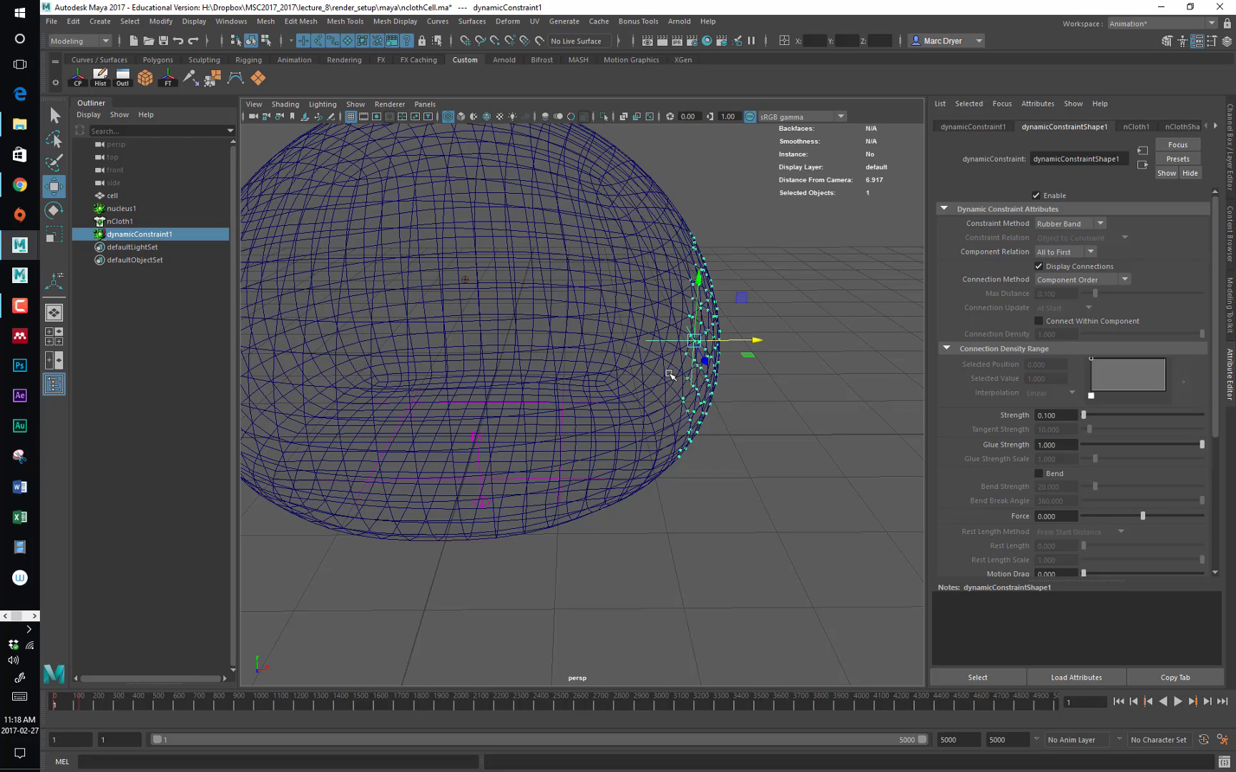
key(Delete)
Create an Air field on the cell and move it away from the cell to about X -11.11, Y 1.82
scroll(554, 320, down, 10)
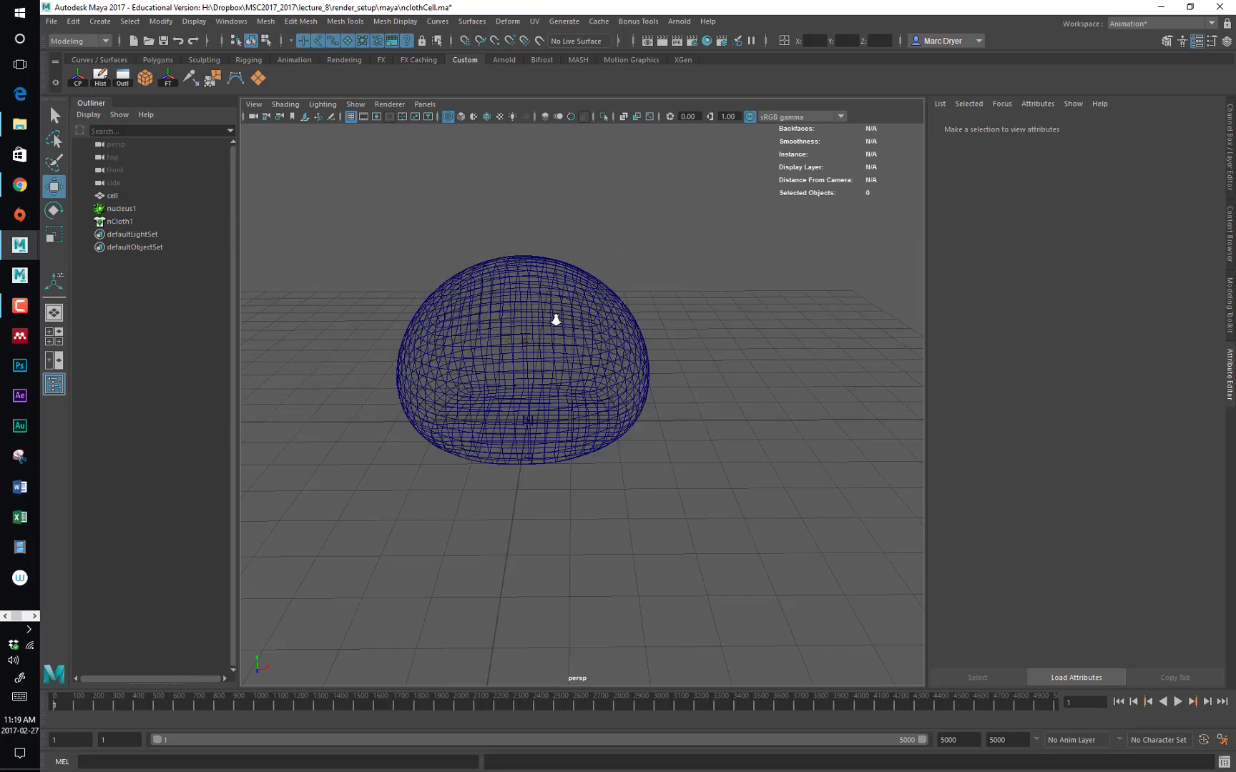
alt+drag(555, 320, 395, 344)
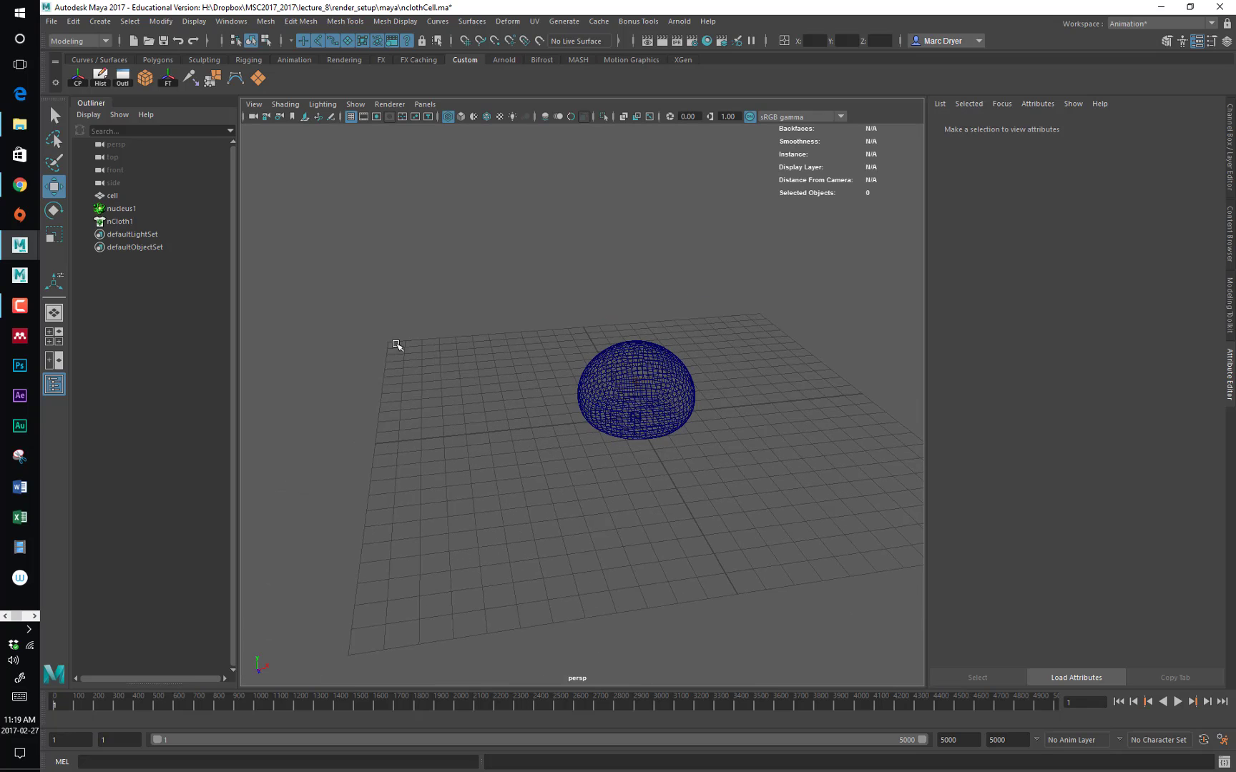
click(593, 367)
key(space)
click(704, 377)
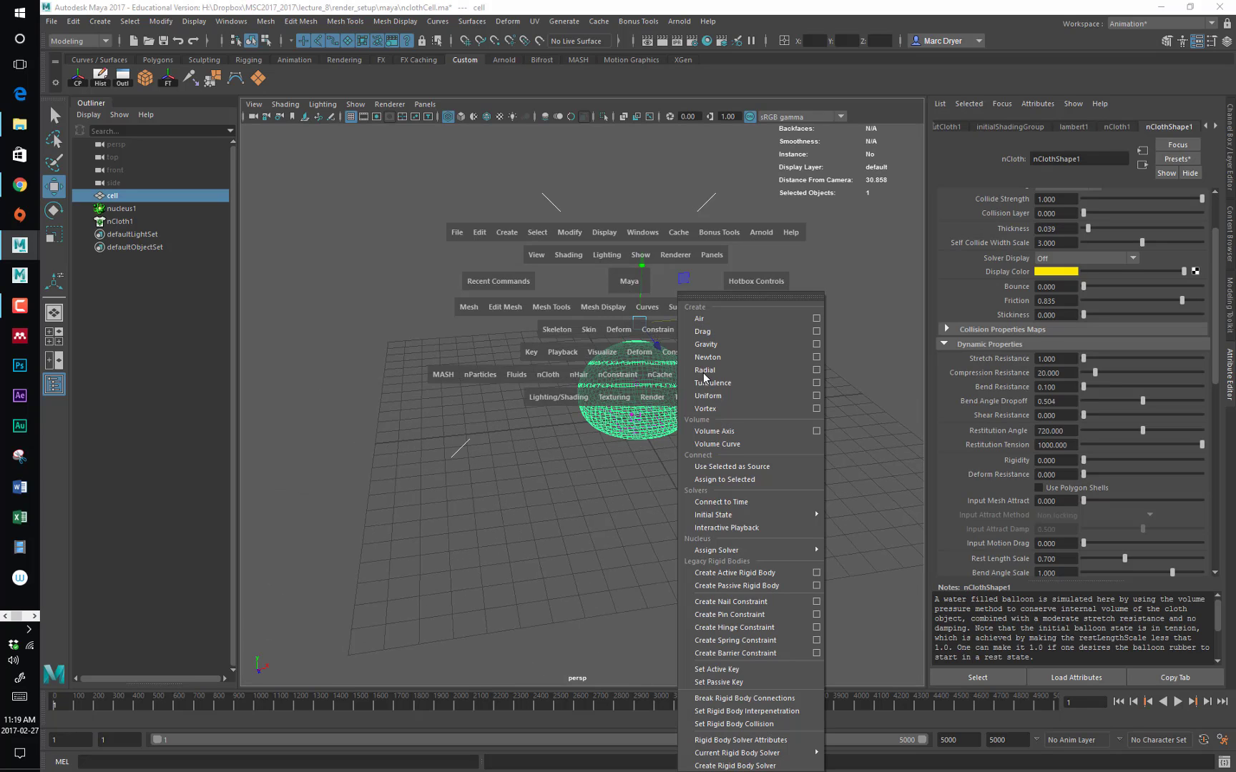
click(795, 324)
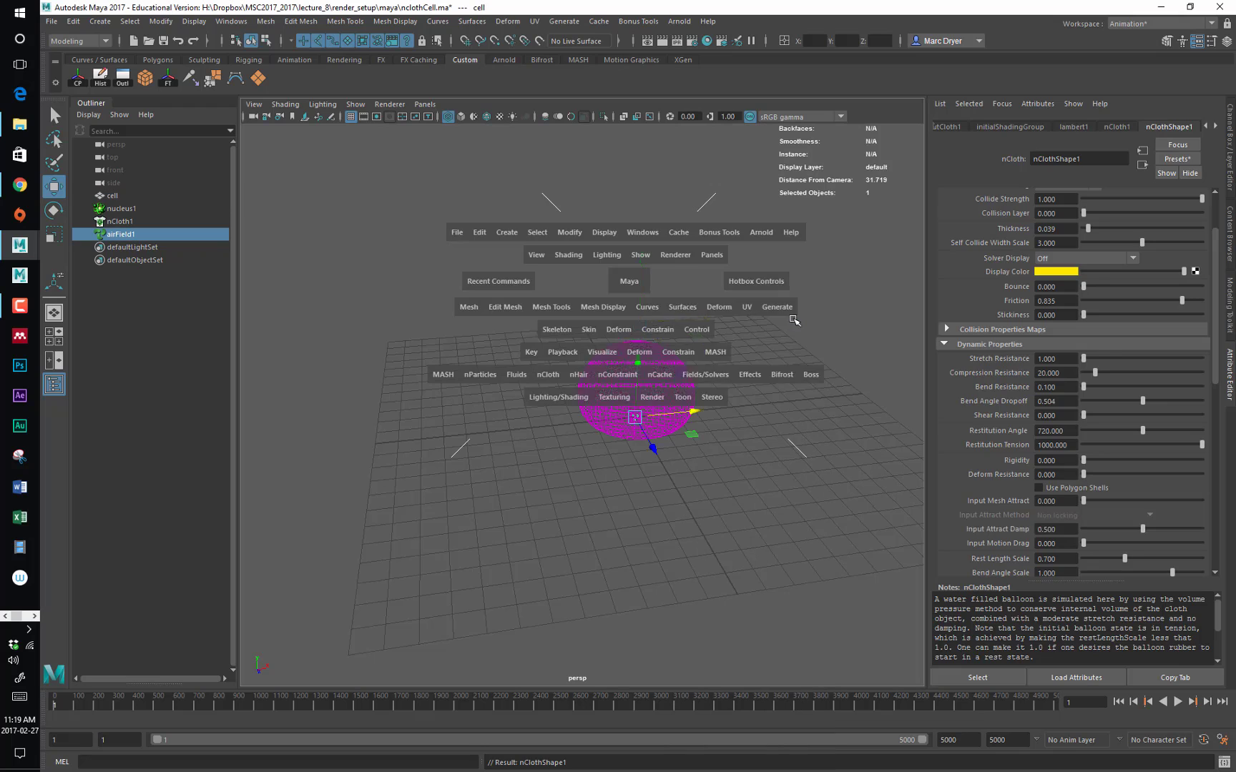
drag(686, 412, 389, 381)
alt+drag(463, 394, 505, 399)
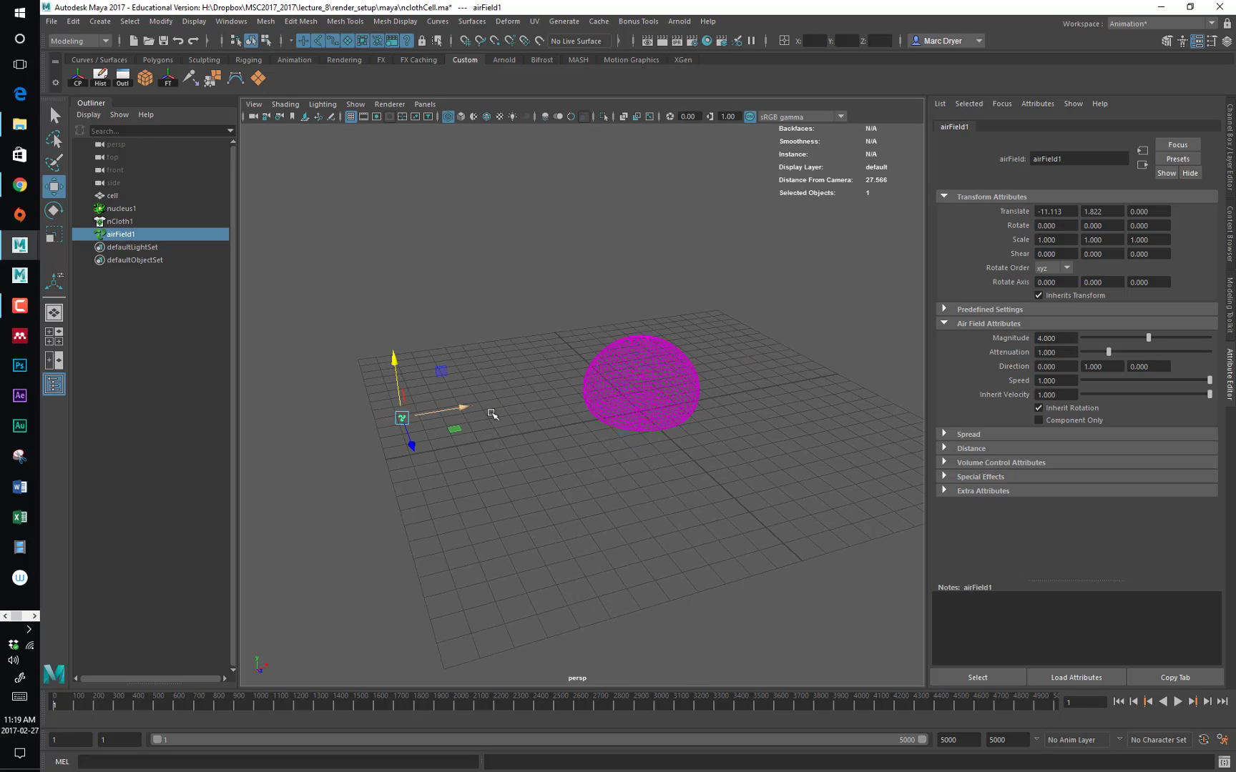
Set the air field's Direction to 1, 0, 0 and its Magnitude to 100
click(1061, 338)
click(1107, 368)
click(1068, 367)
text(1)
key(Return)
click(1101, 368)
text(0)
key(Return)
drag(1150, 337, 1211, 338)
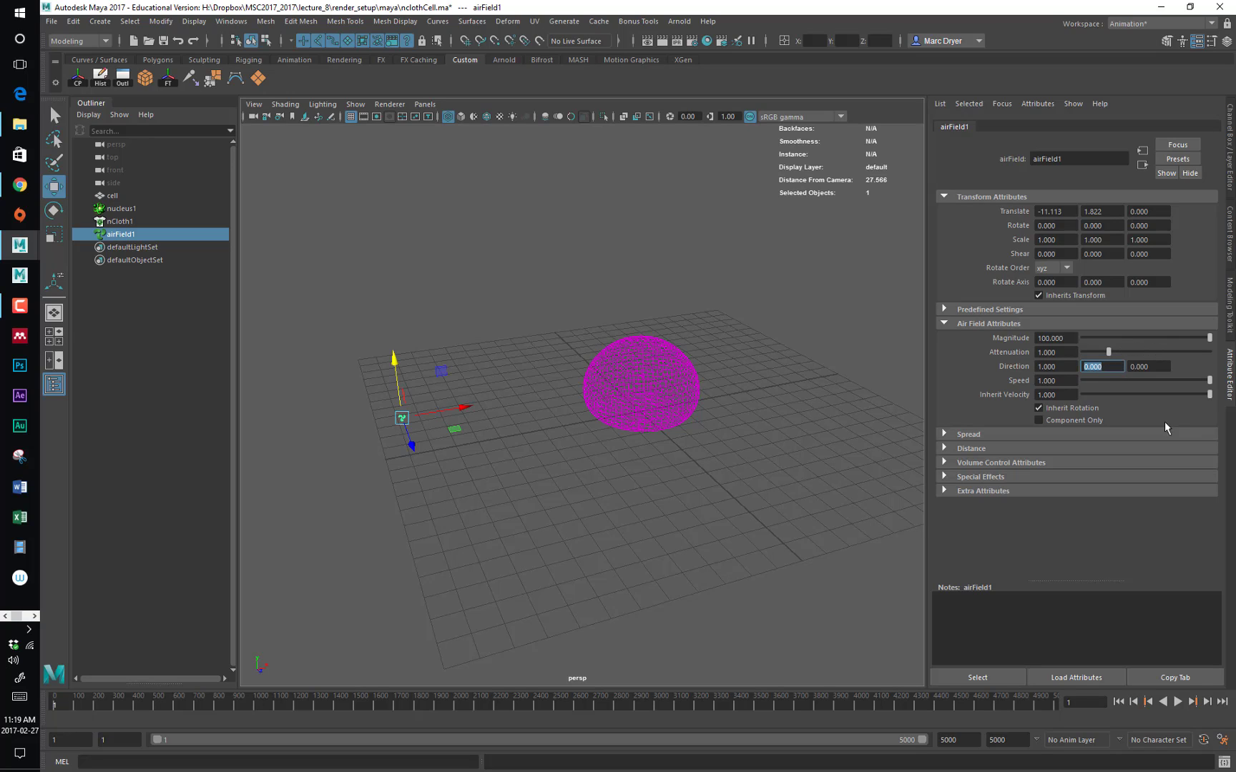
Play the simulation from the first frame to test the air field, then stop it
click(1118, 704)
click(1179, 702)
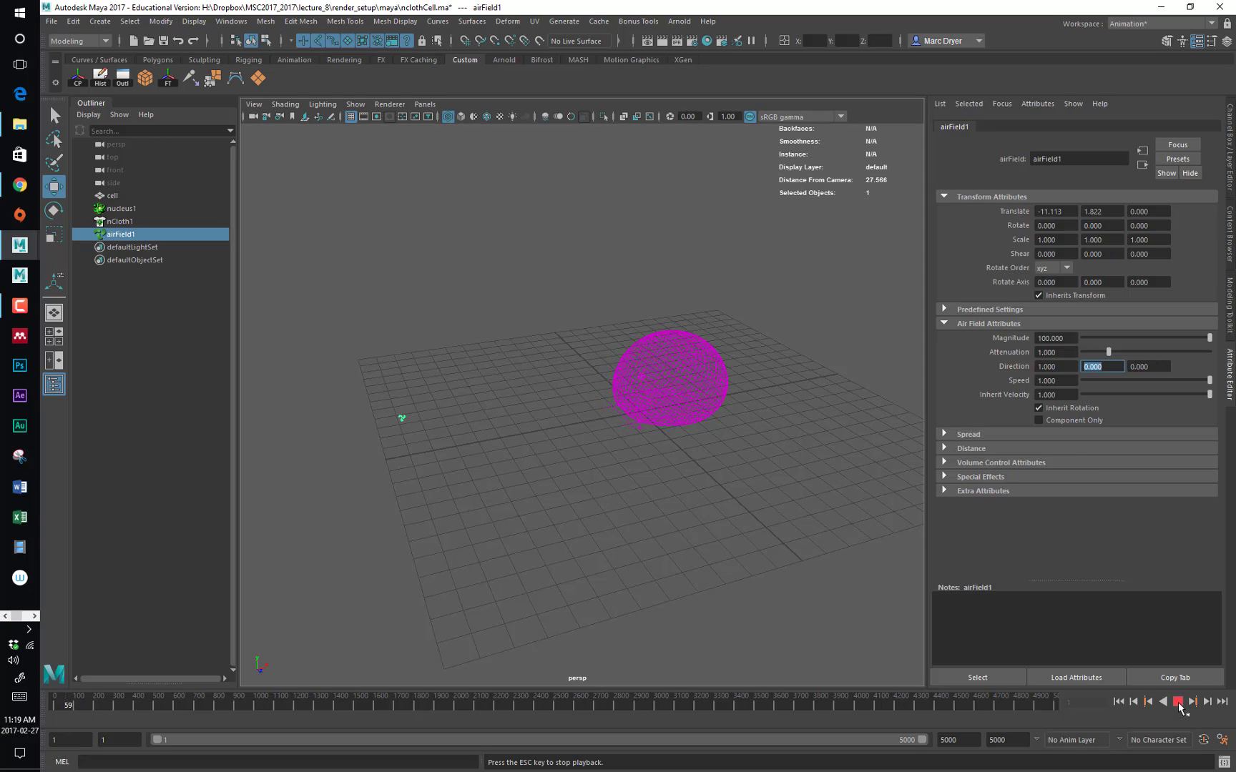
click(1178, 703)
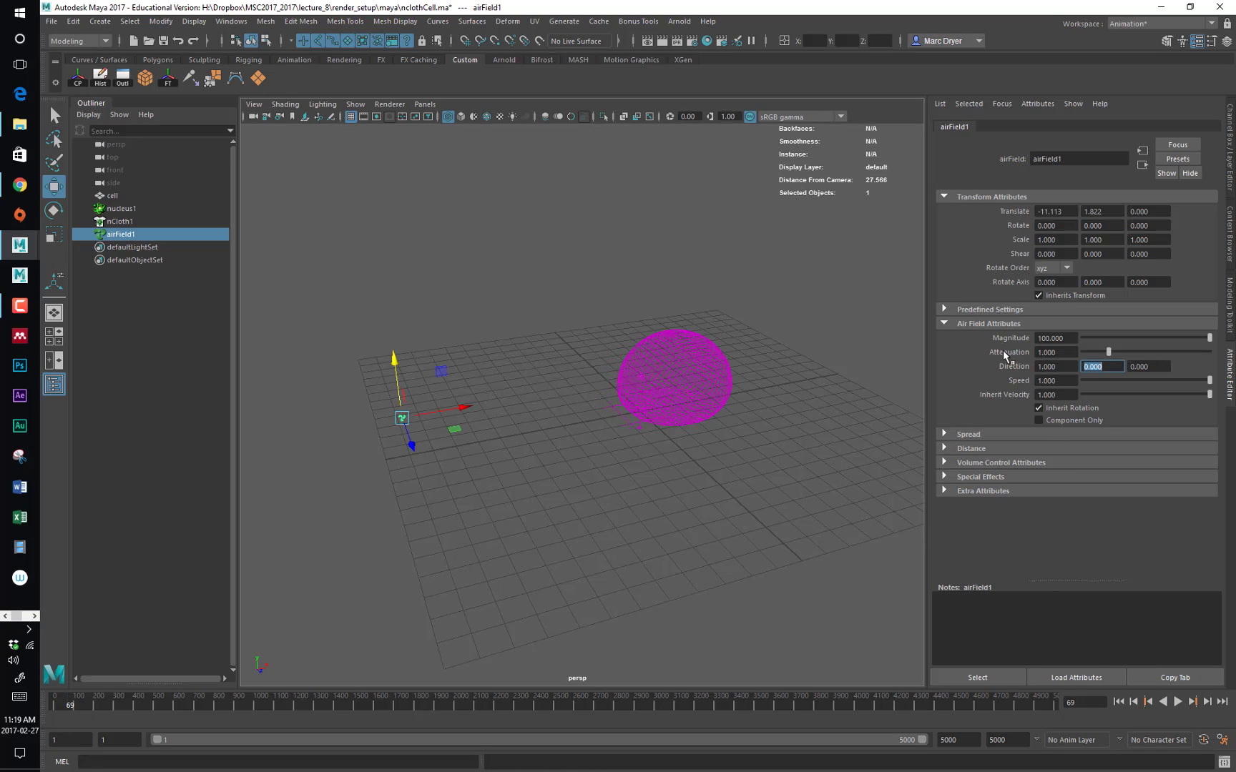
Set the air field's Attenuation to 0
click(1066, 353)
text(0)
key(Return)
Replay the simulation from the first frame in a low side view to check the unattenuated air field, then stop it
alt+drag(782, 498, 746, 483)
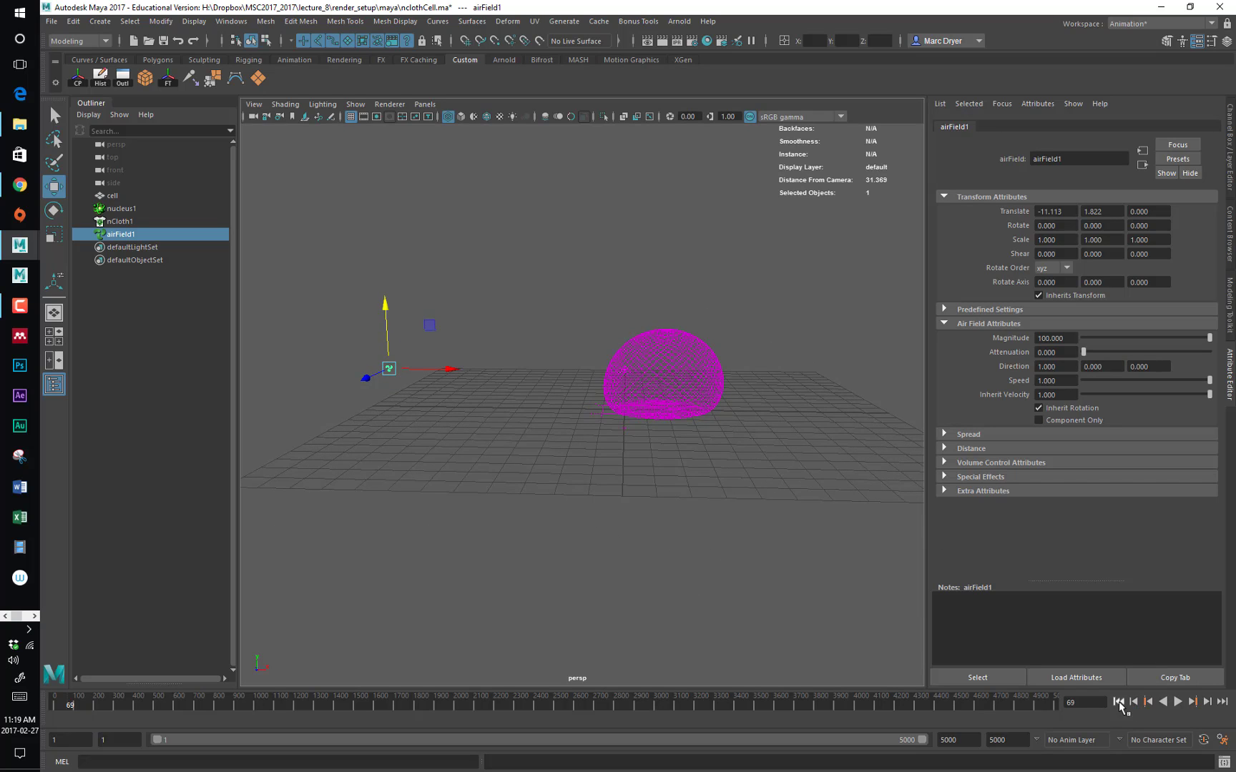
click(1178, 702)
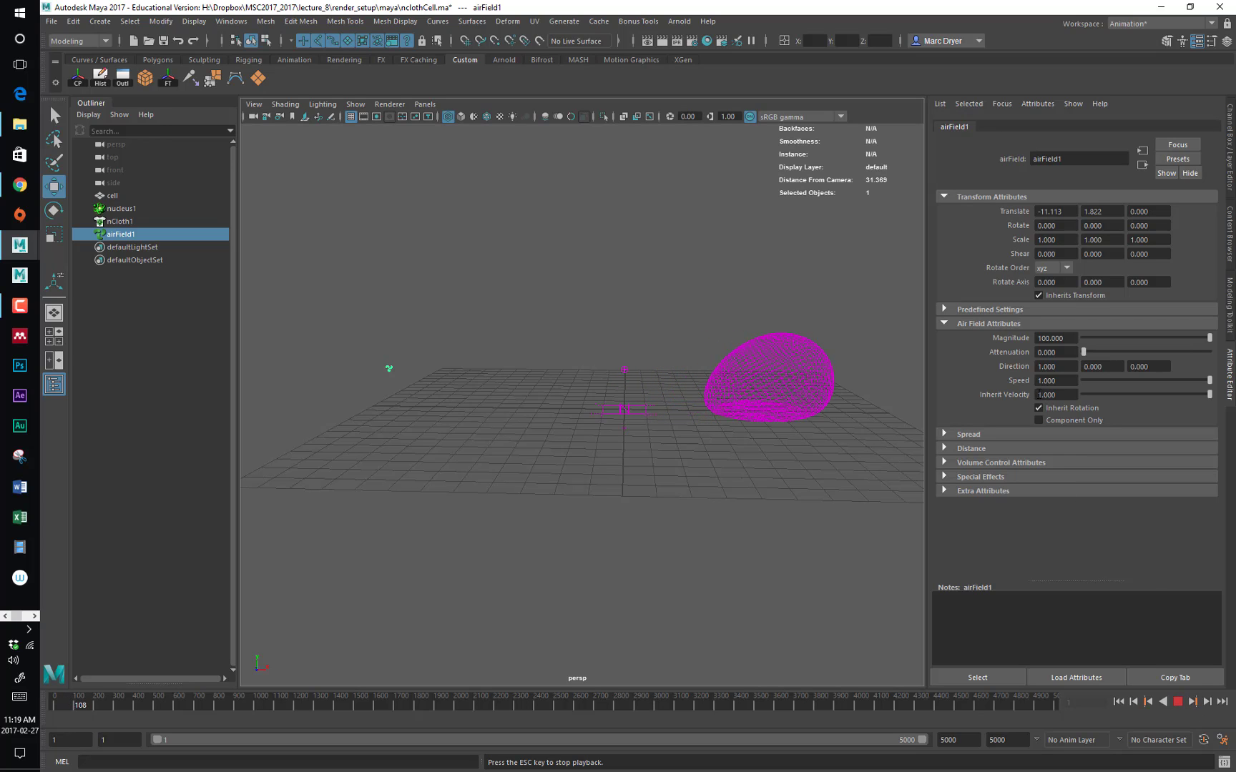
click(1178, 702)
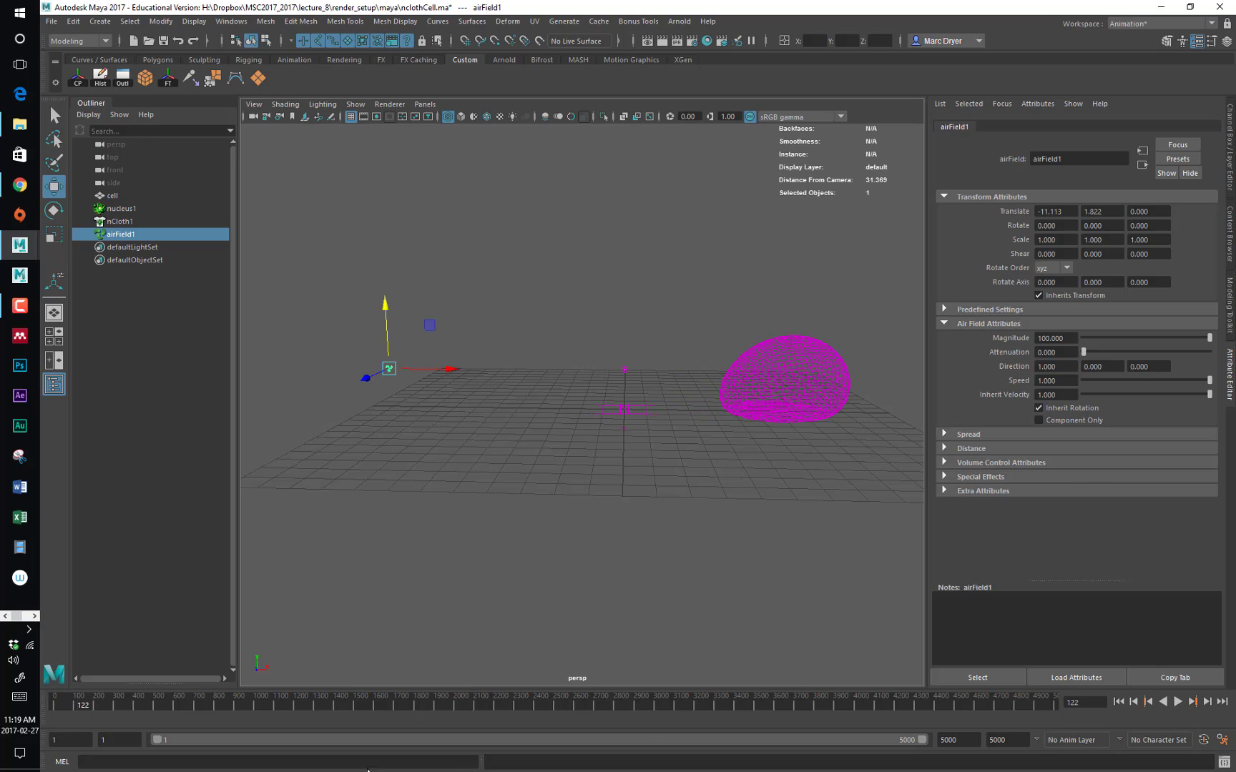
Keyframe the air field's Magnitude at 100 on frame 122 and at 0 on frame 149, and return to the first frame
right_click(1027, 341)
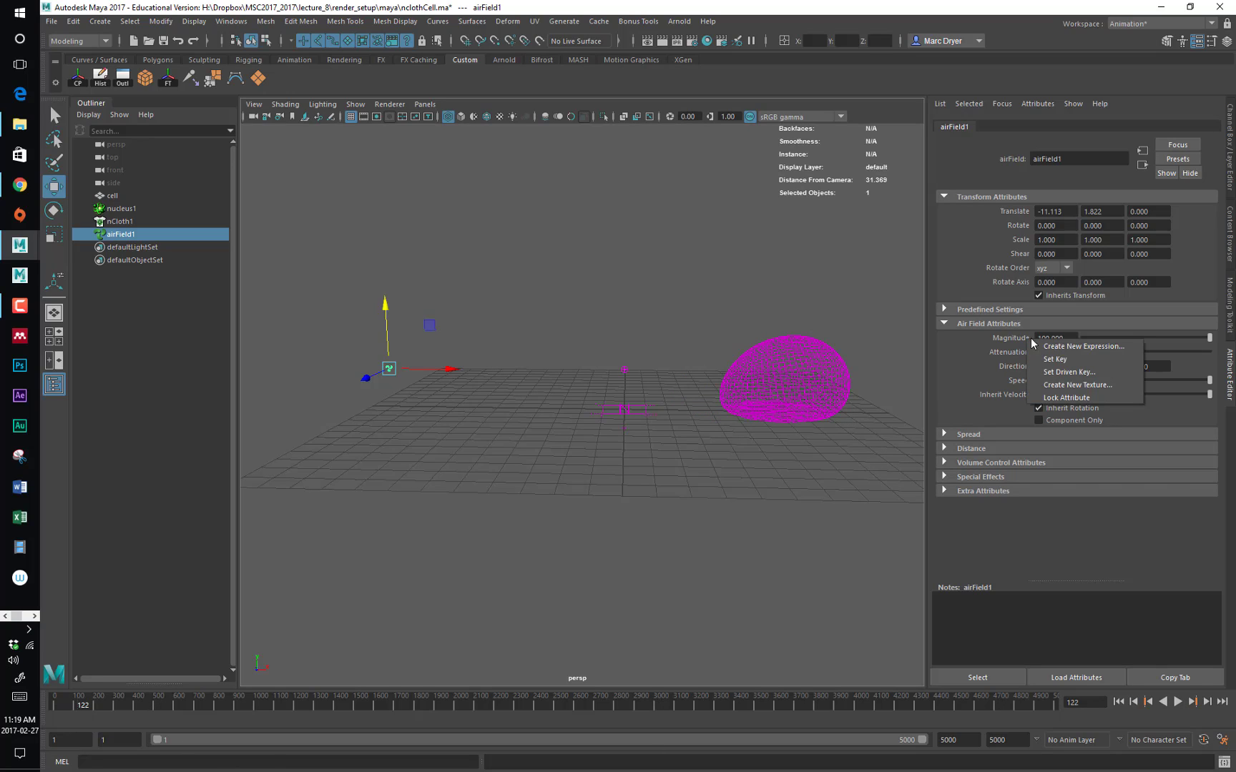
click(1037, 360)
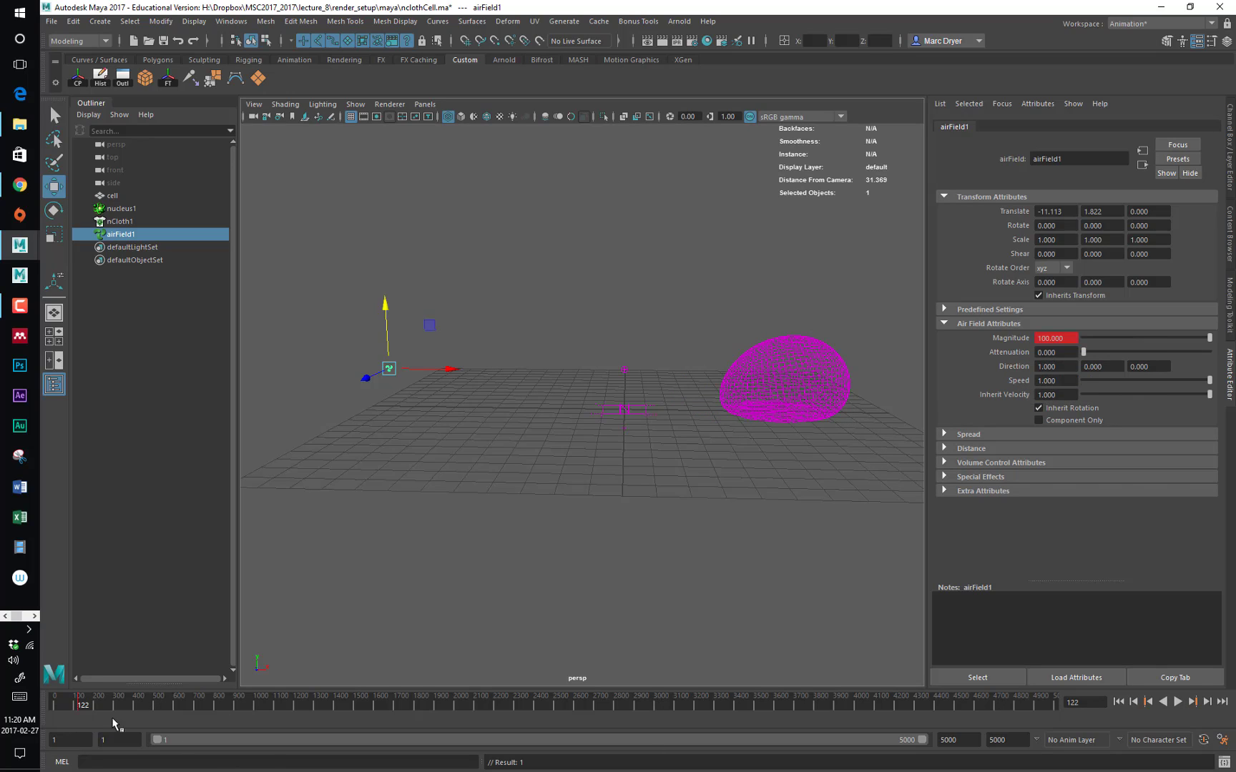
click(80, 705)
drag(1210, 338, 1053, 358)
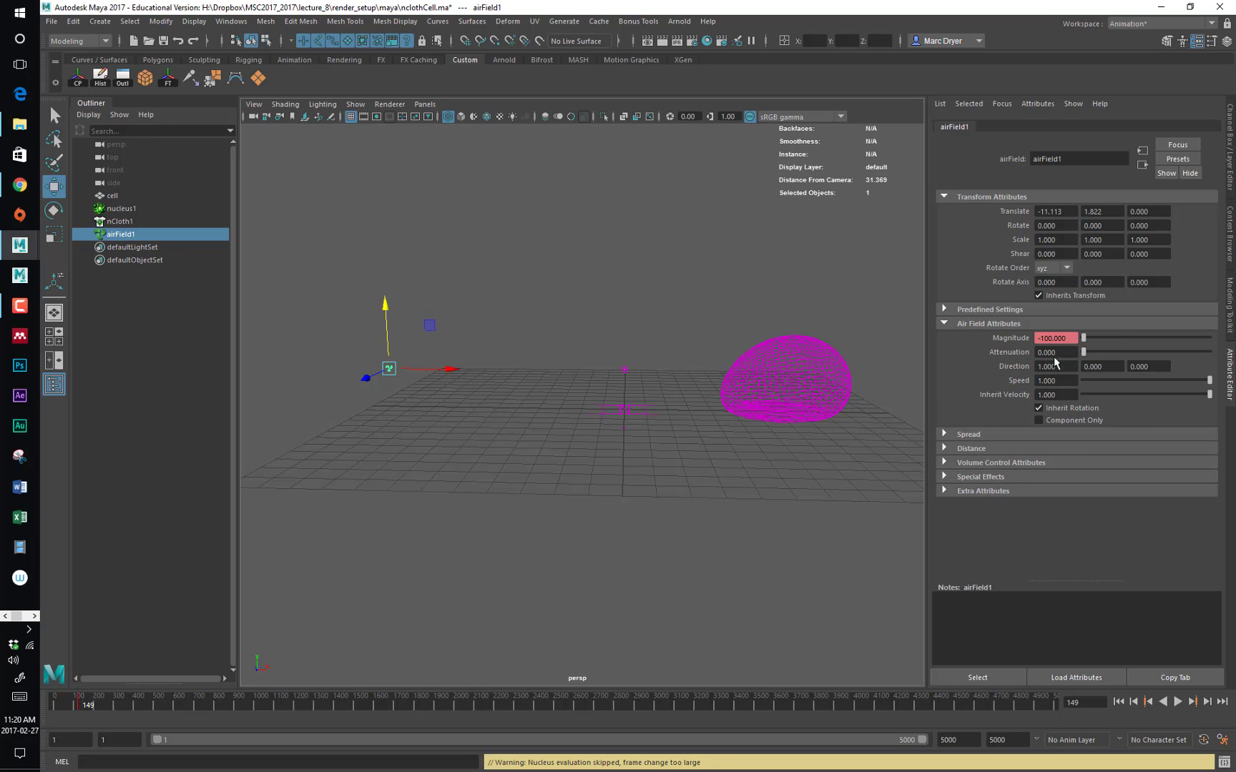
double_click(1067, 339)
text(0)
key(Return)
right_click(1007, 339)
click(1023, 352)
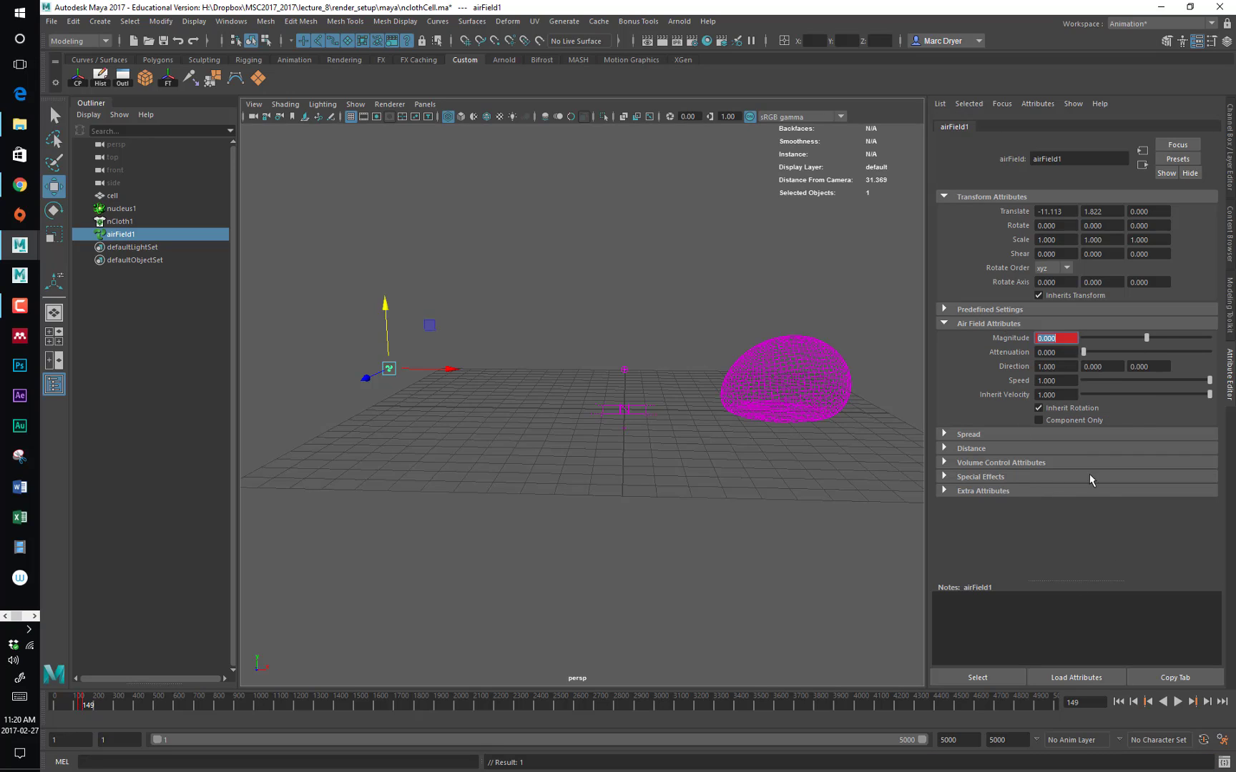
click(1118, 702)
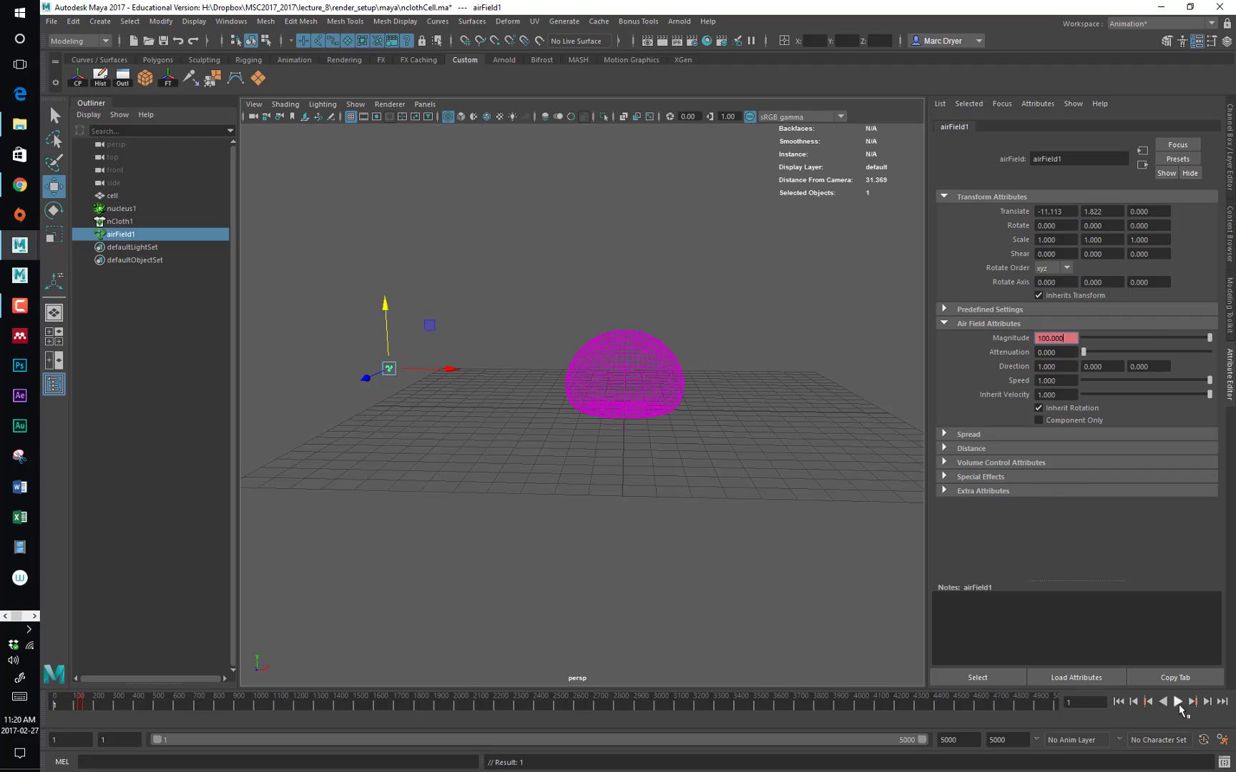
Play the simulation to test the air field with its keyframed Magnitude, then stop it
click(1178, 702)
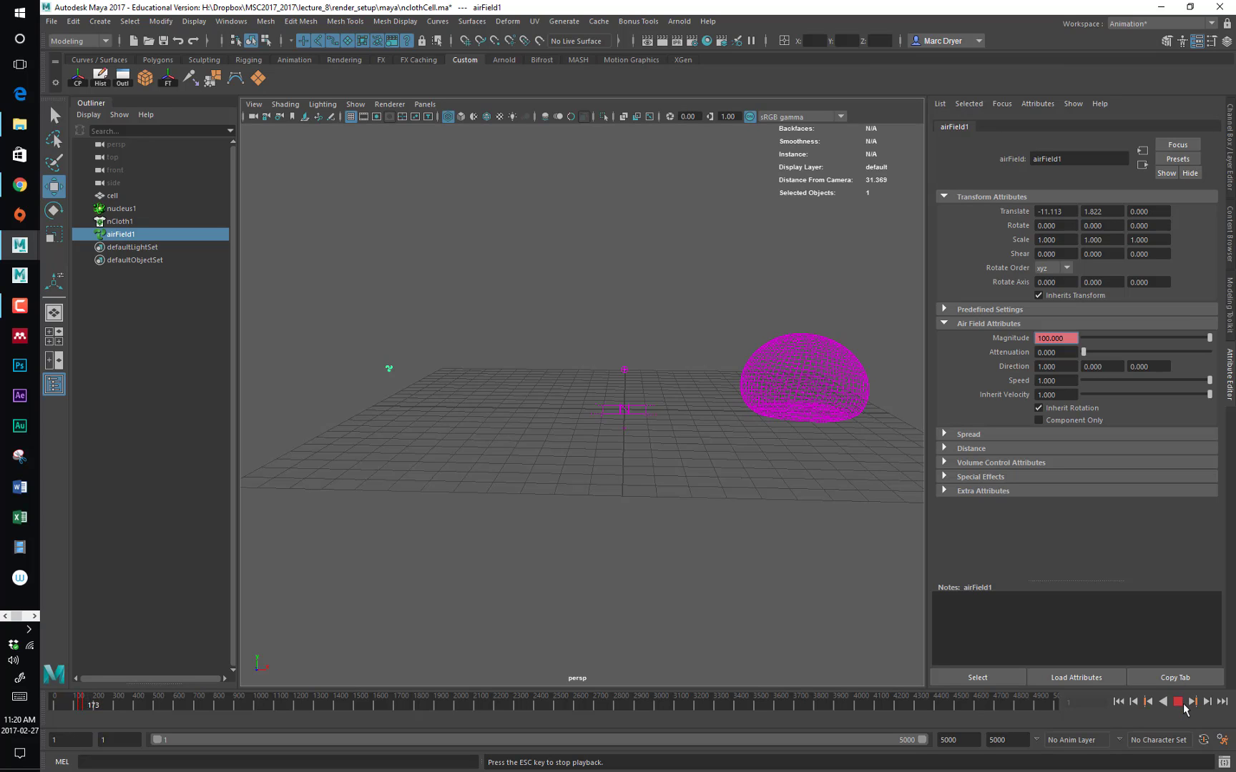
click(1178, 702)
alt+drag(910, 588, 874, 568)
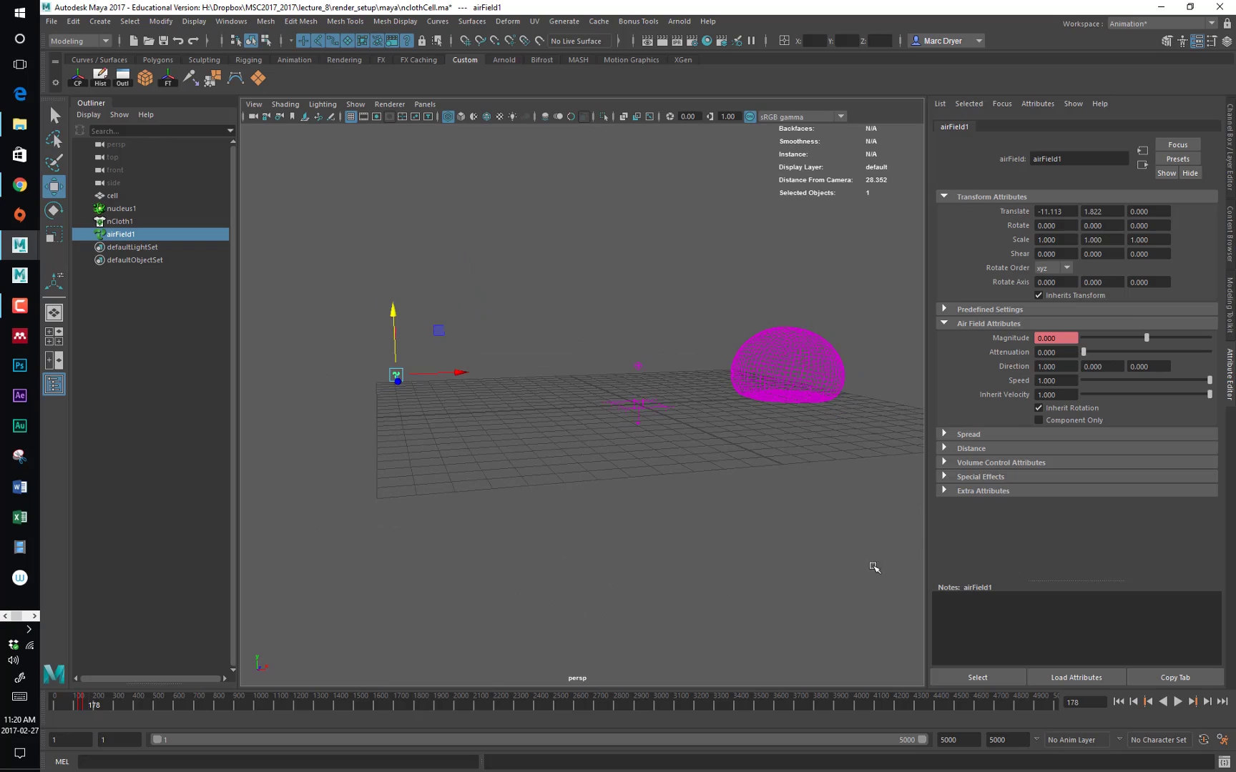
Break the animation connection on the air field's Magnitude, set the value to 100, and return to the first frame
right_click(1017, 341)
click(1059, 386)
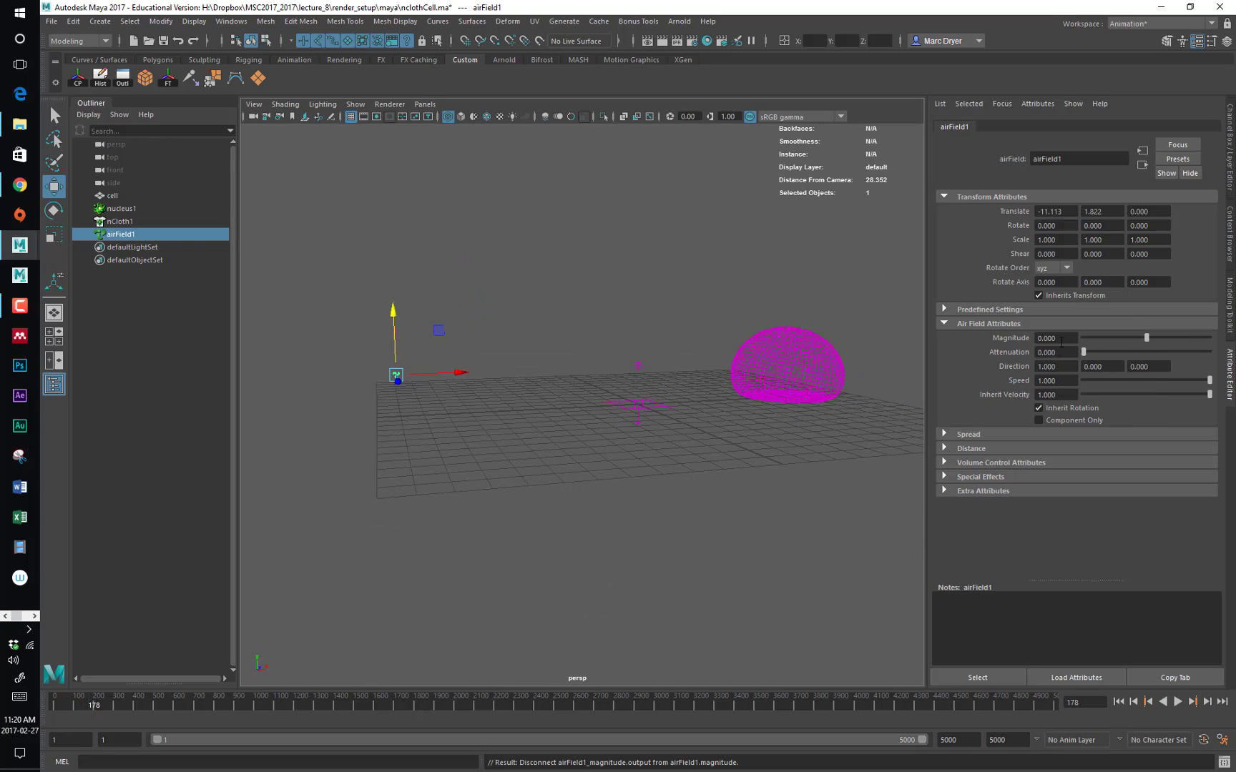
click(1057, 338)
text(100)
key(Return)
click(1119, 701)
Create a polygon cylinder and move it in front of the cell, at Translate X 7.867 and Z 1.602
alt+drag(680, 630, 595, 594)
alt+drag(634, 486, 717, 475)
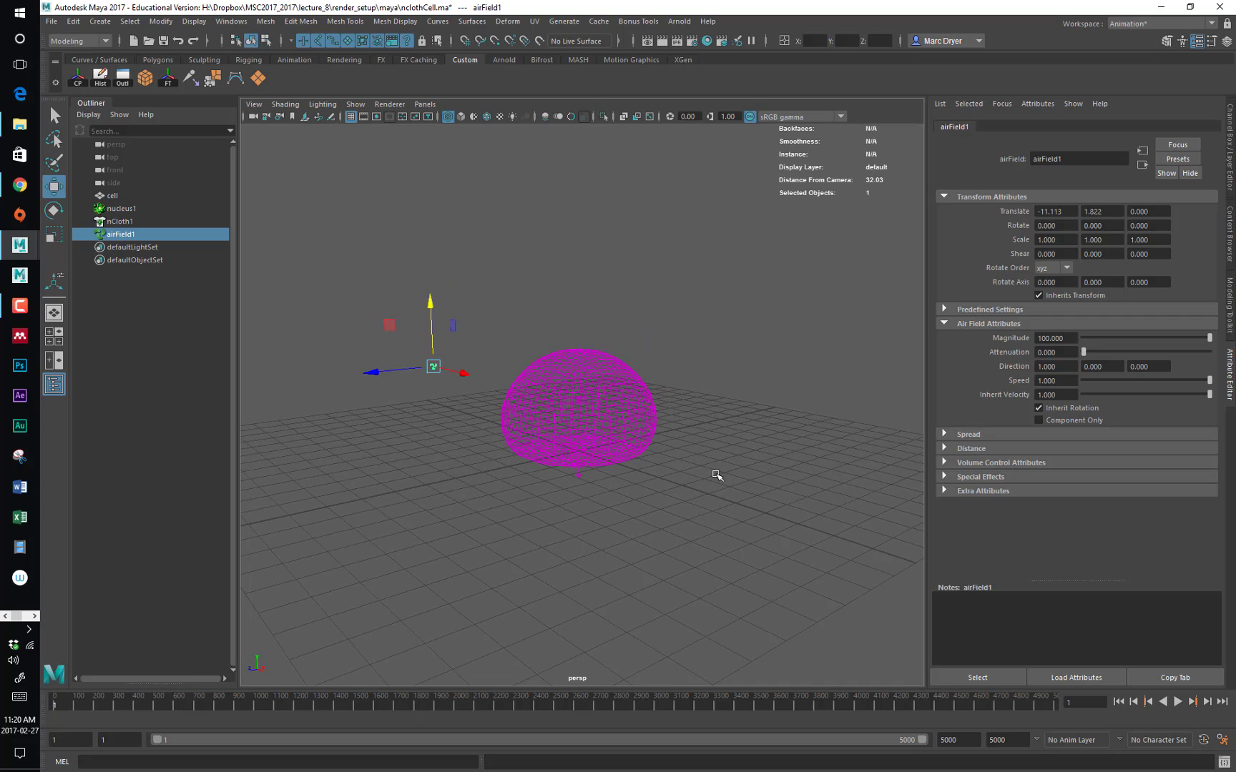
click(157, 60)
click(122, 78)
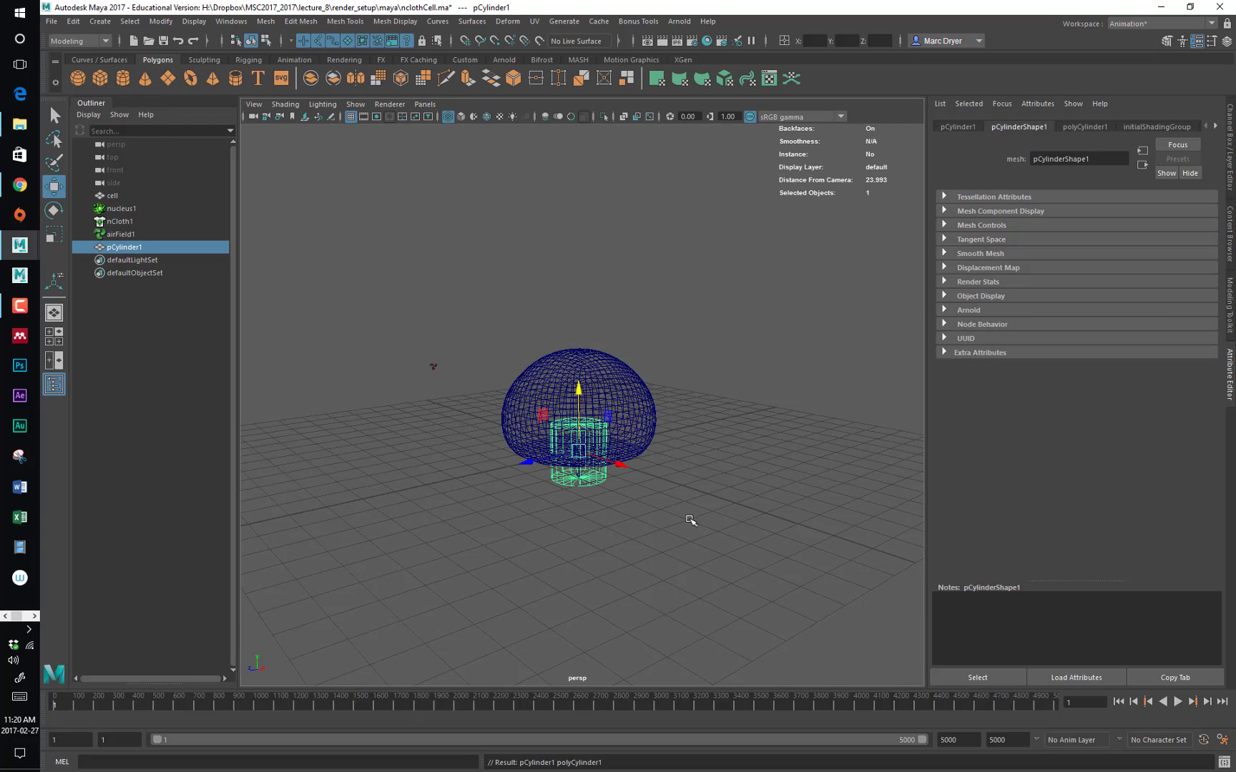
alt+right_drag(690, 519, 615, 452)
drag(616, 451, 751, 491)
alt+drag(656, 502, 701, 530)
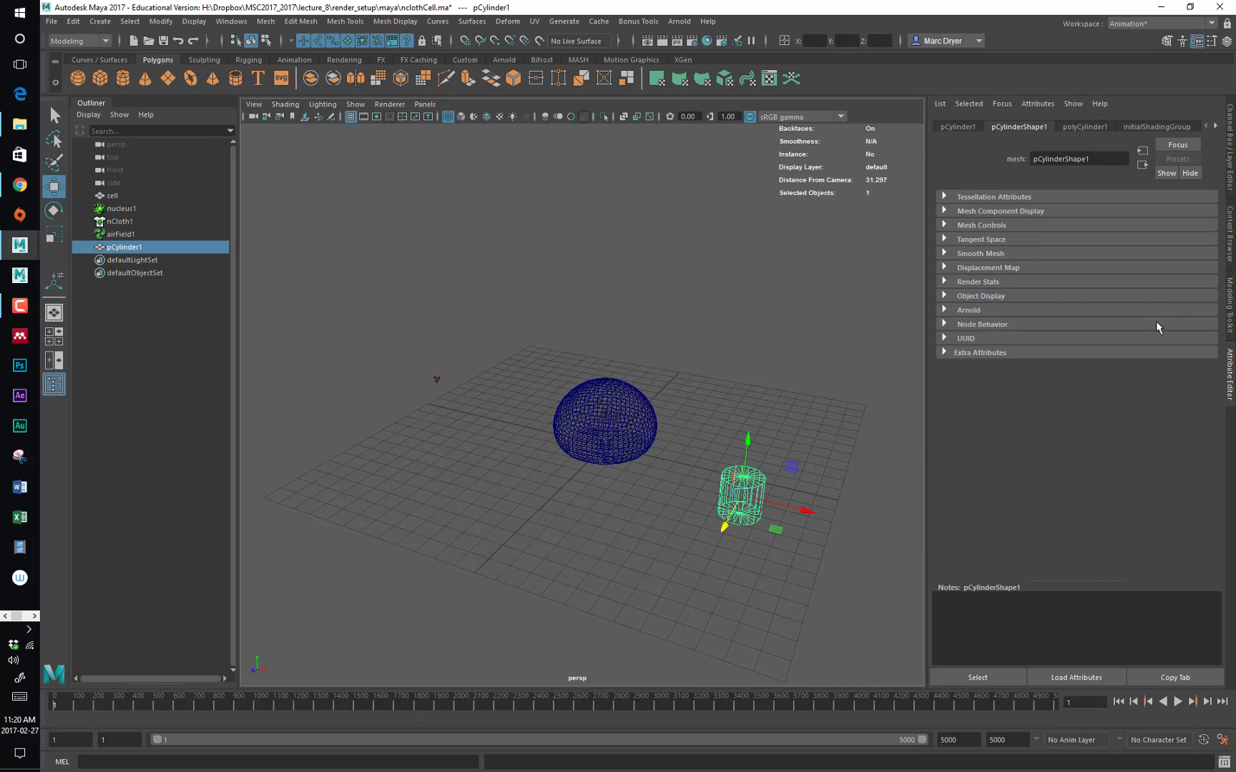
Set the cylinder's Height to 8.8 and Subdivisions Height to 6, and raise it to Translate Y 3.228
click(1230, 166)
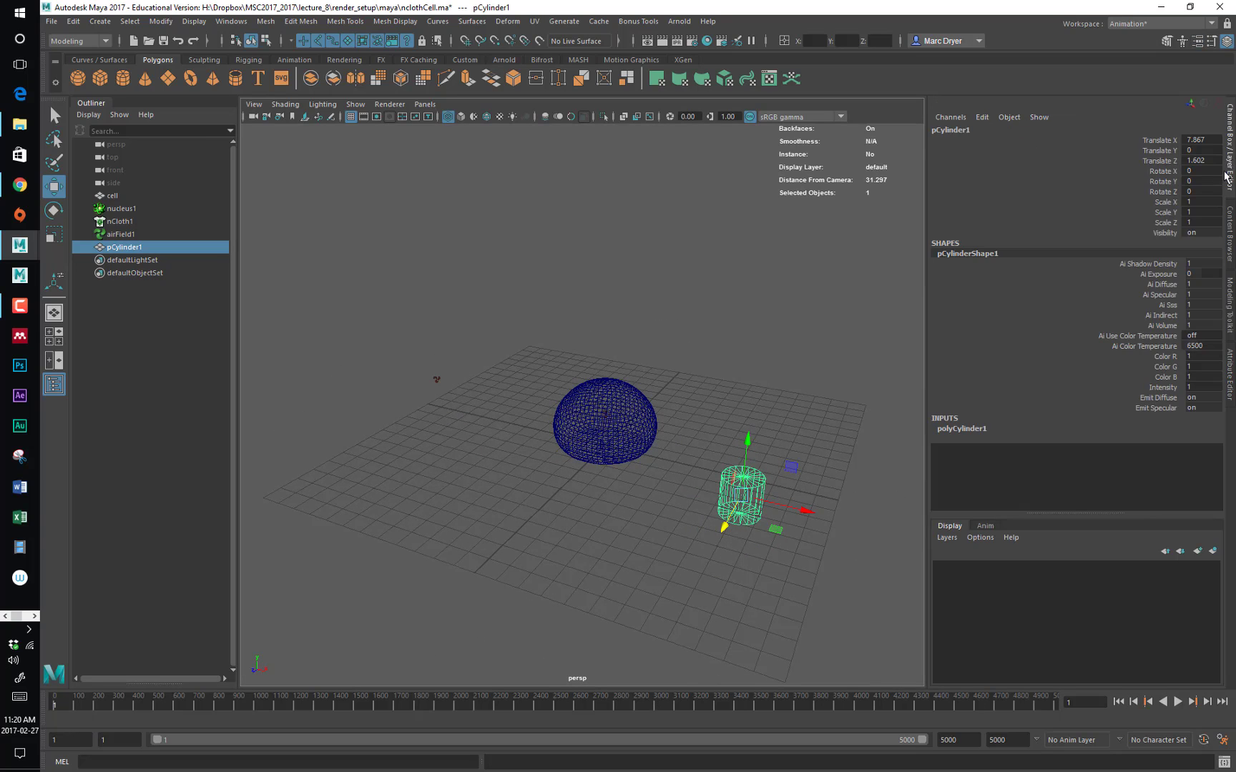
click(963, 429)
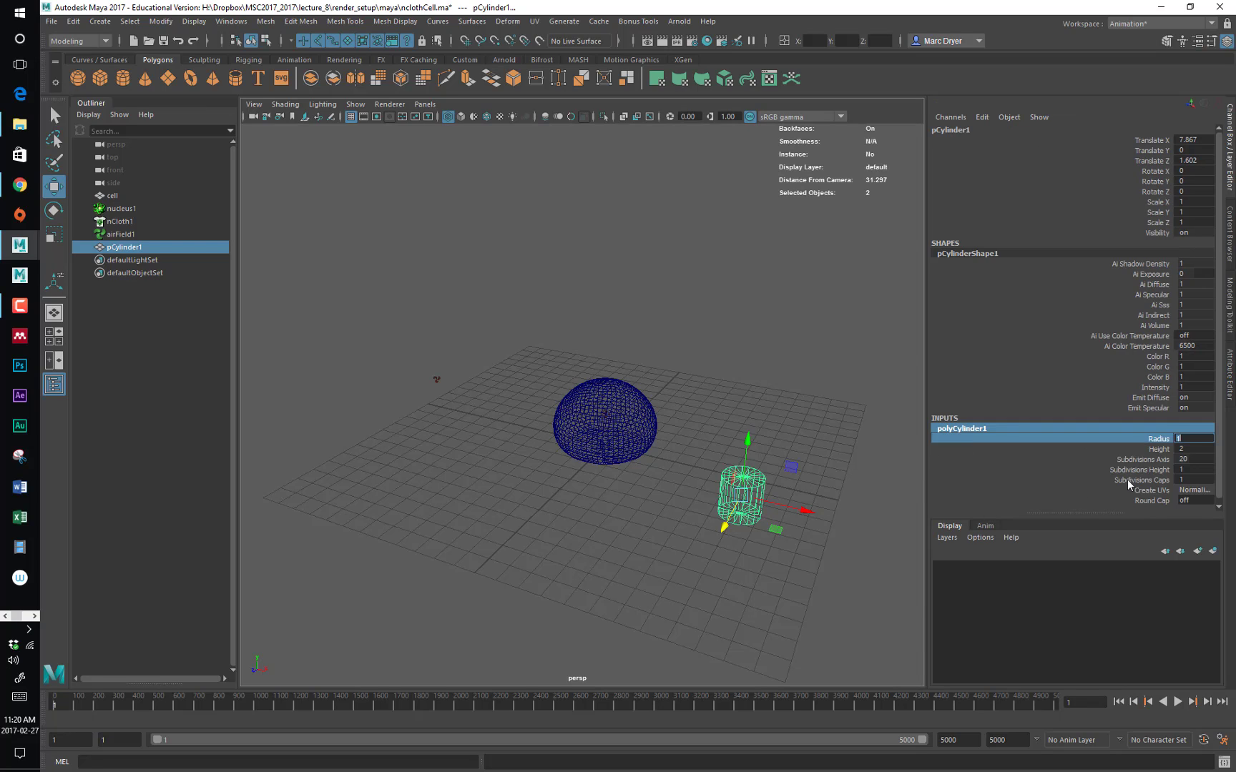
click(1076, 460)
click(1153, 448)
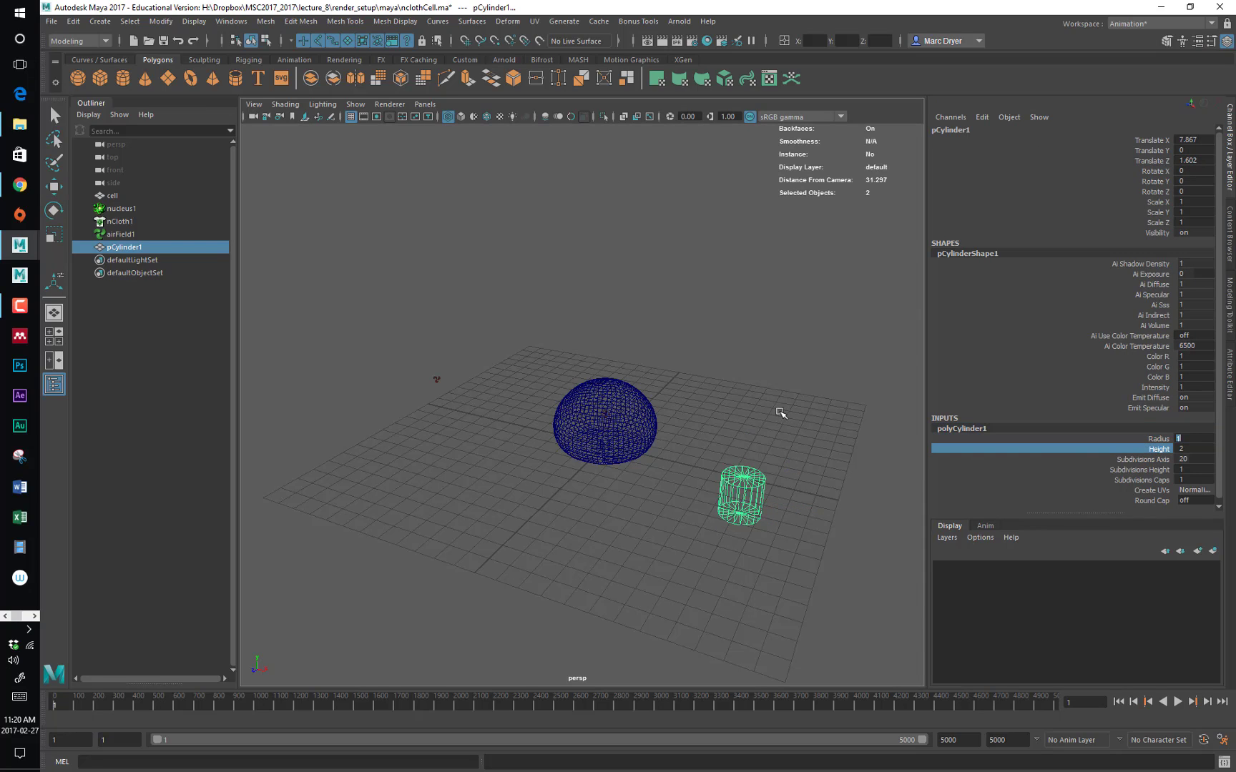
middle_drag(781, 413, 831, 424)
click(1141, 471)
key(w)
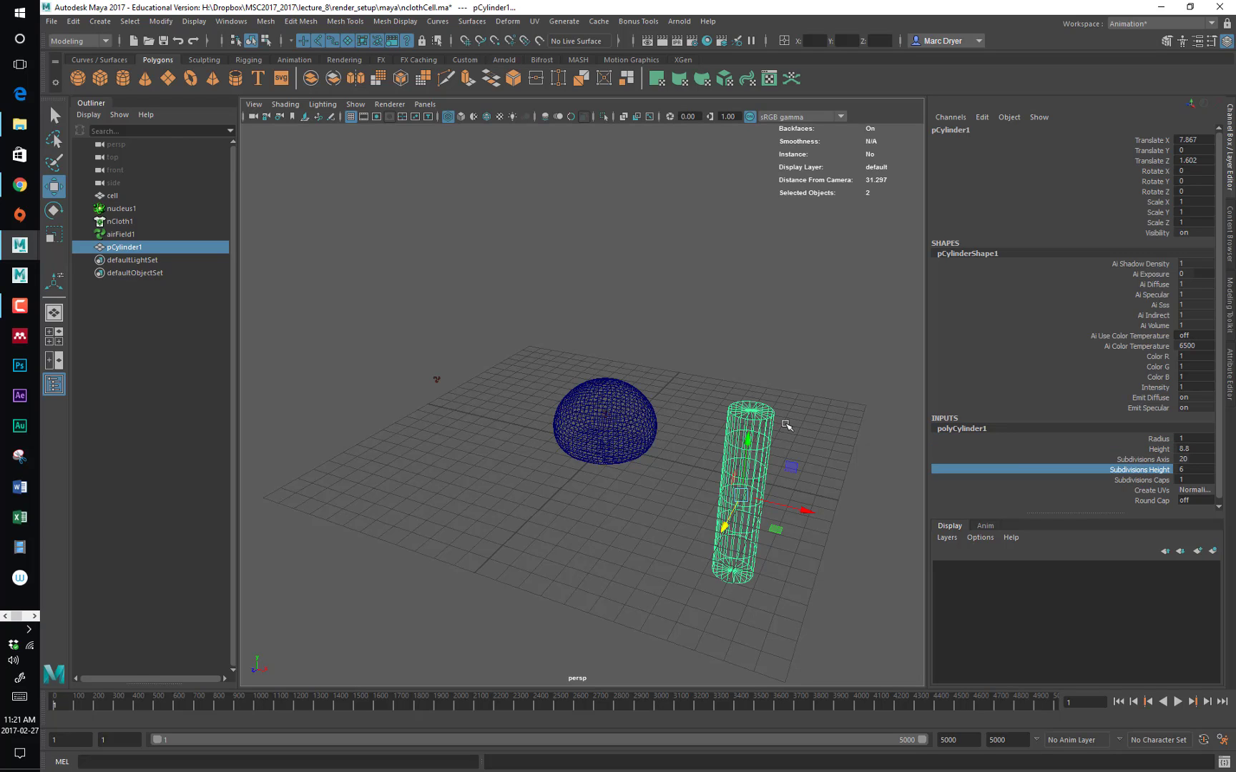
drag(748, 438, 746, 375)
alt+drag(746, 376, 630, 398)
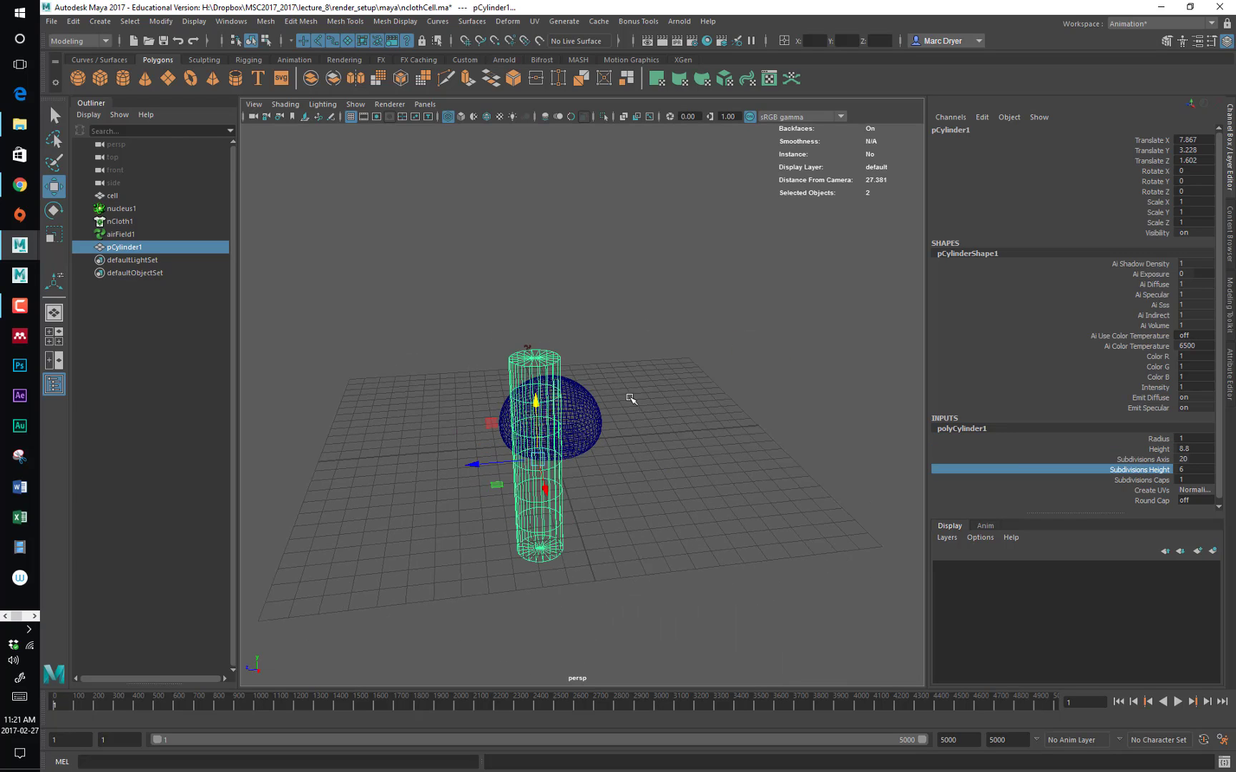
Duplicate the cylinder and space the two columns apart along Z, leaving a narrow gap in the cell's path
drag(470, 464, 817, 458)
key(ctrl+d)
drag(711, 304, 566, 298)
Delete the construction history and freeze the transformations of both cylinders
shift+click(795, 324)
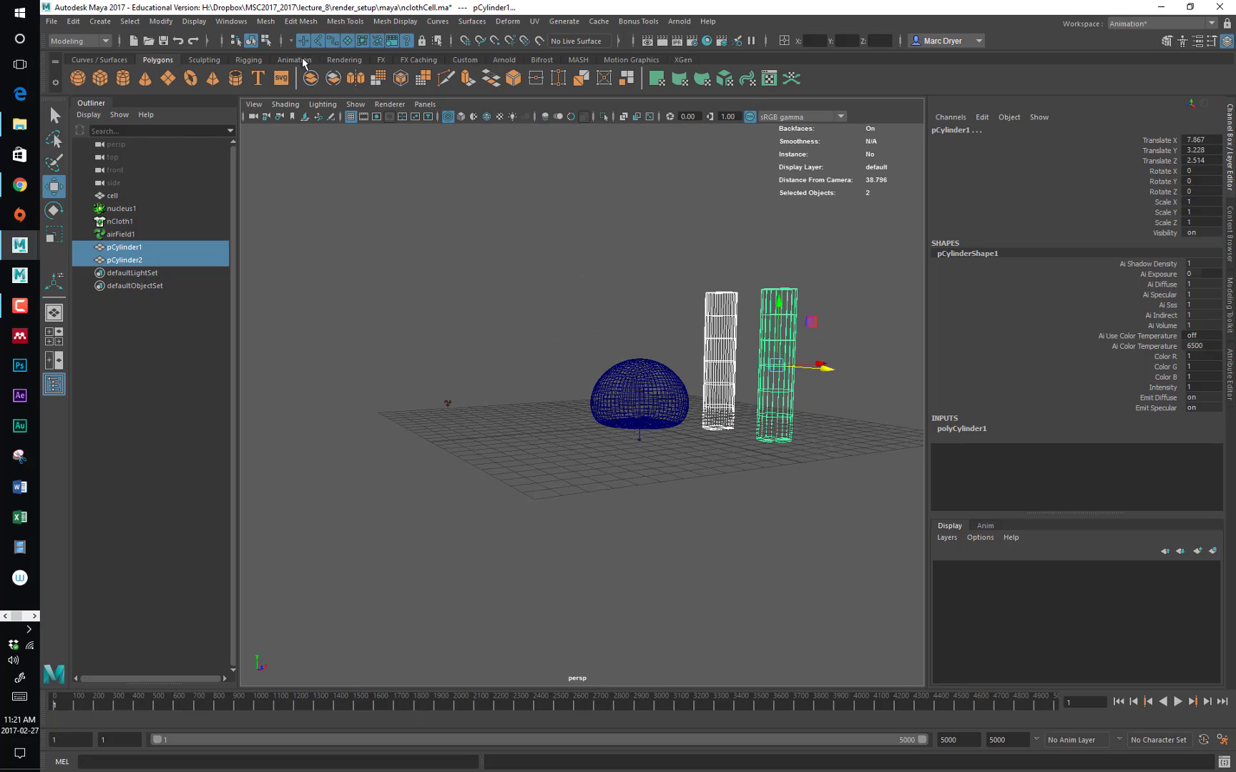
click(465, 60)
click(100, 78)
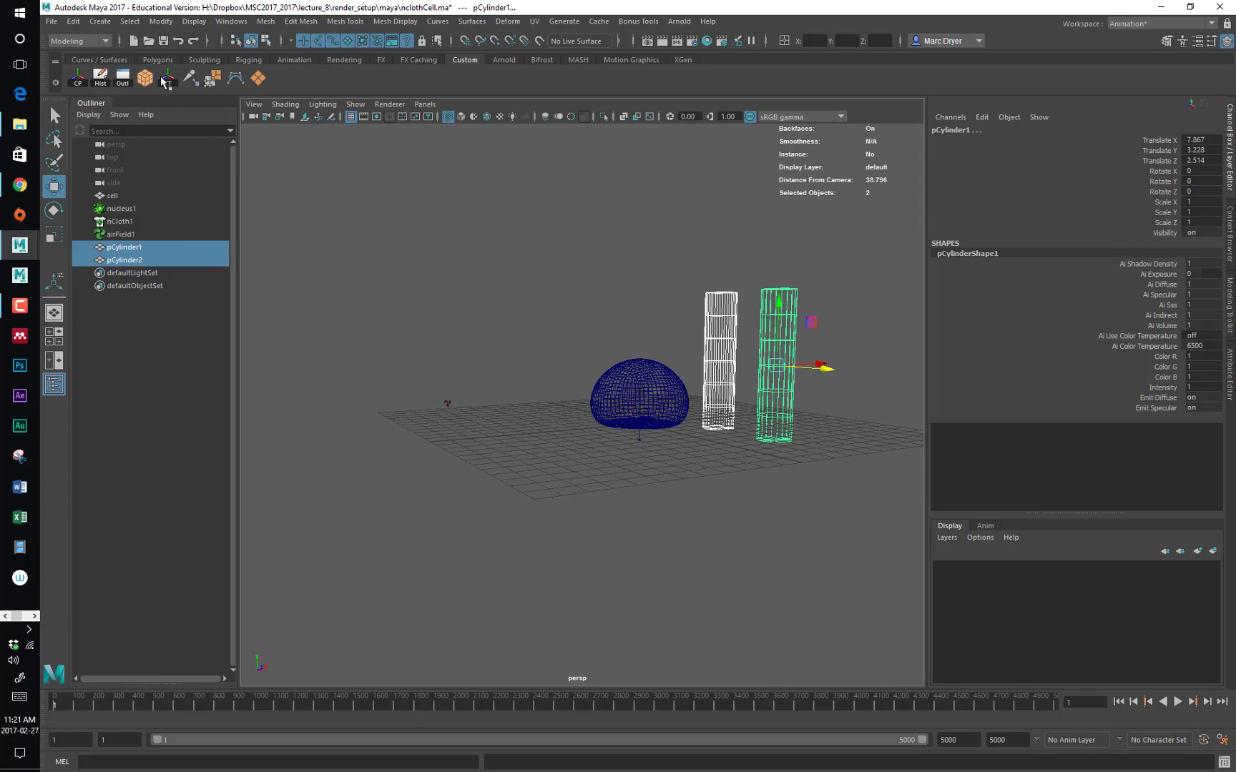
click(167, 78)
Make both cylinders passive colliders for the nCloth simulation
alt+drag(500, 342, 590, 385)
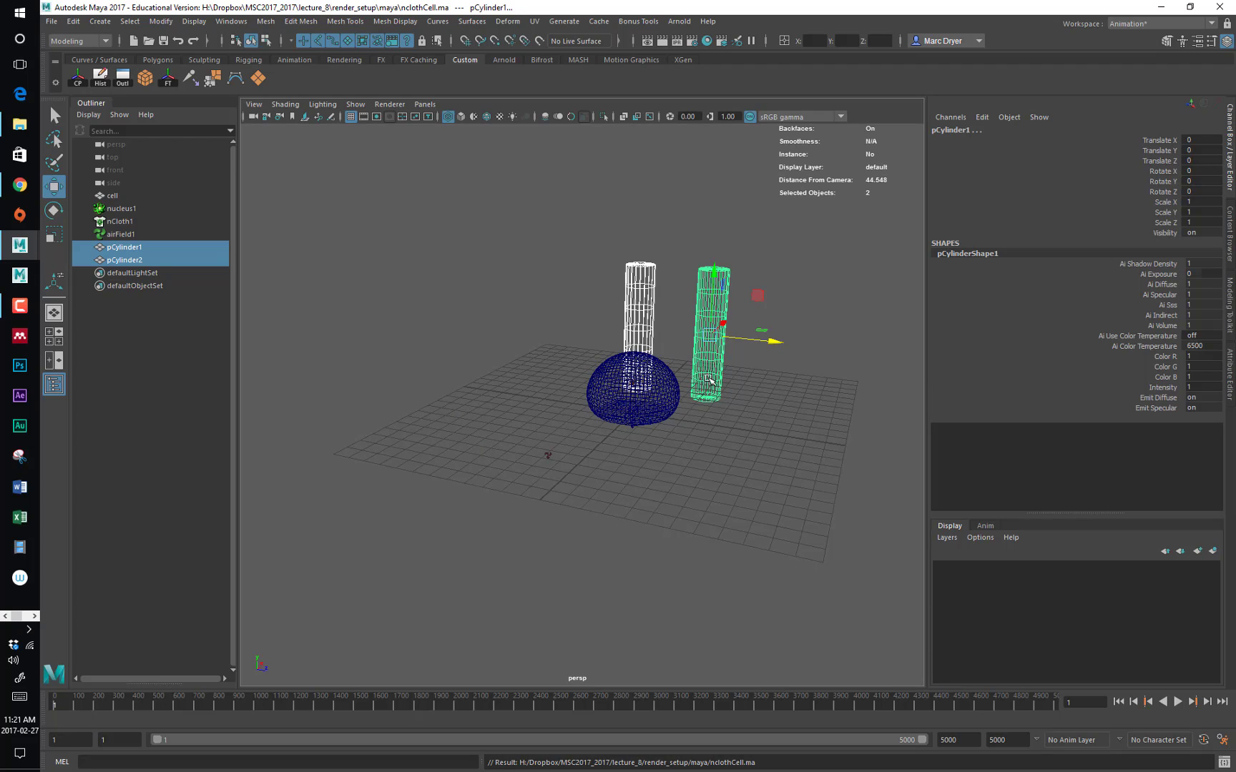
alt+drag(744, 357, 693, 325)
key(space)
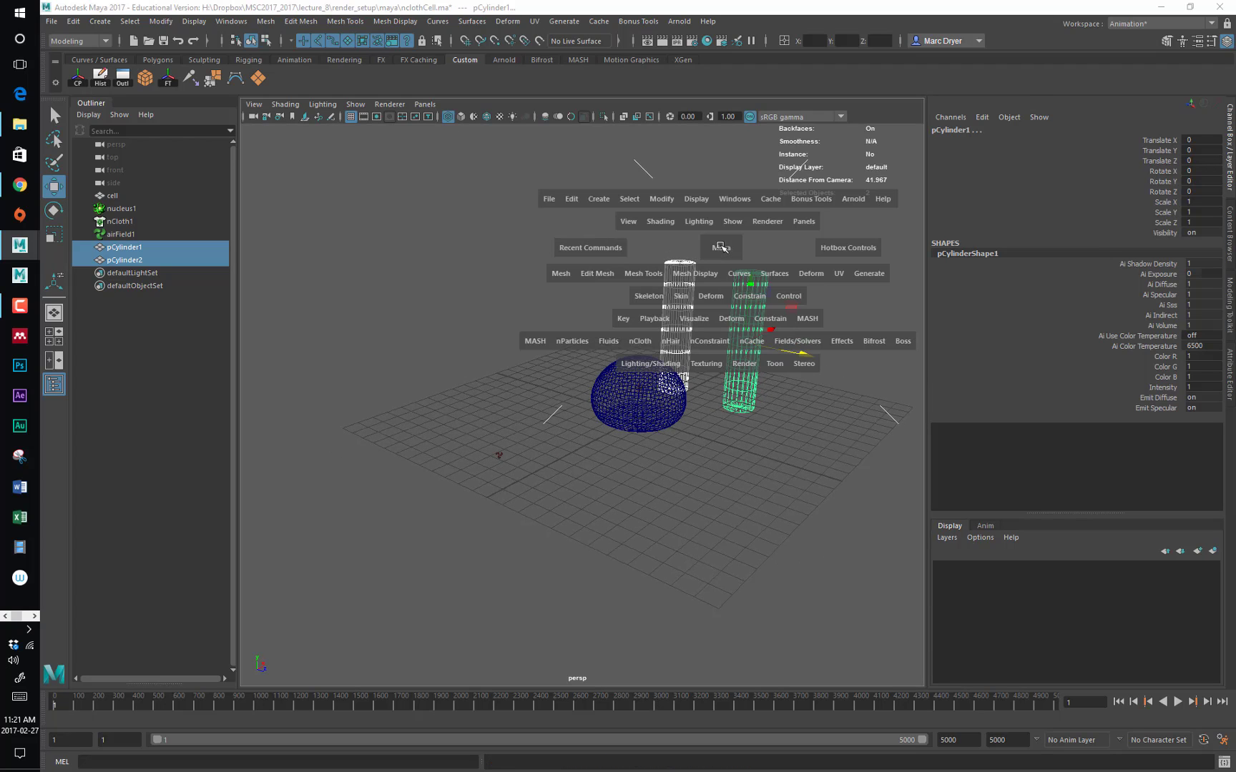
click(636, 348)
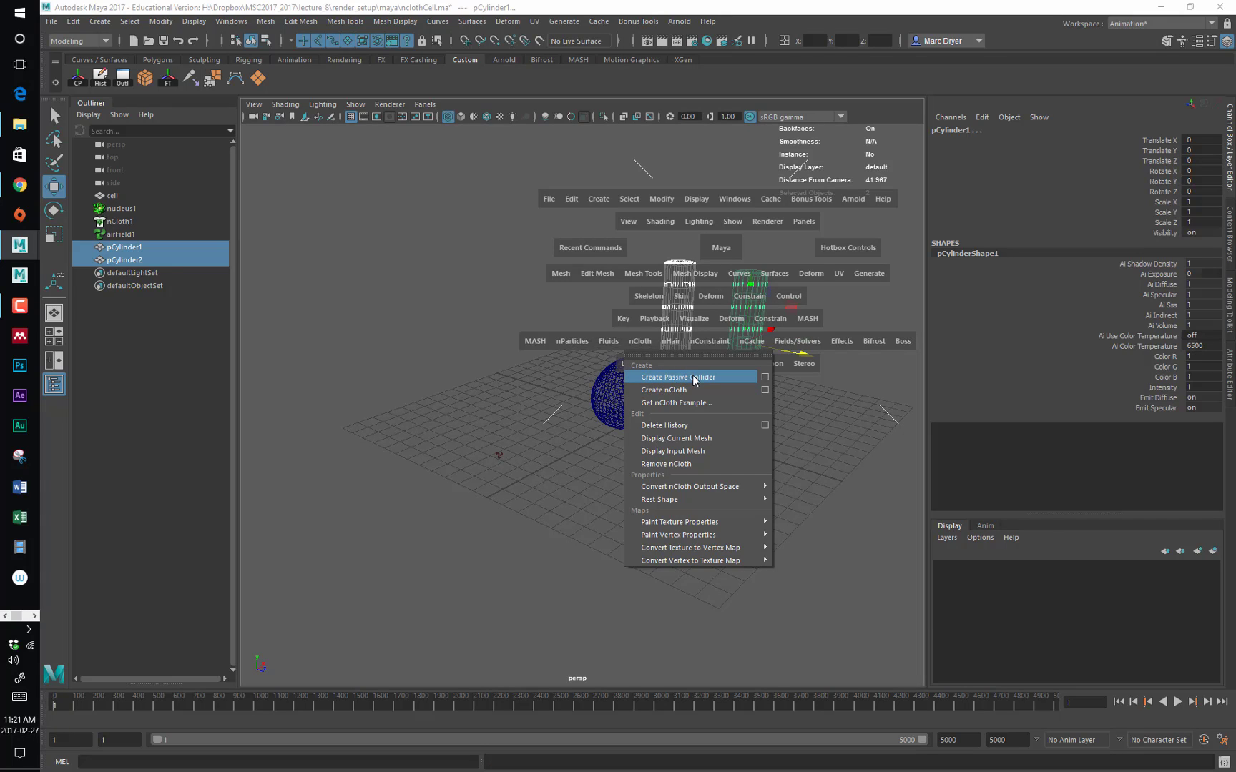
click(678, 377)
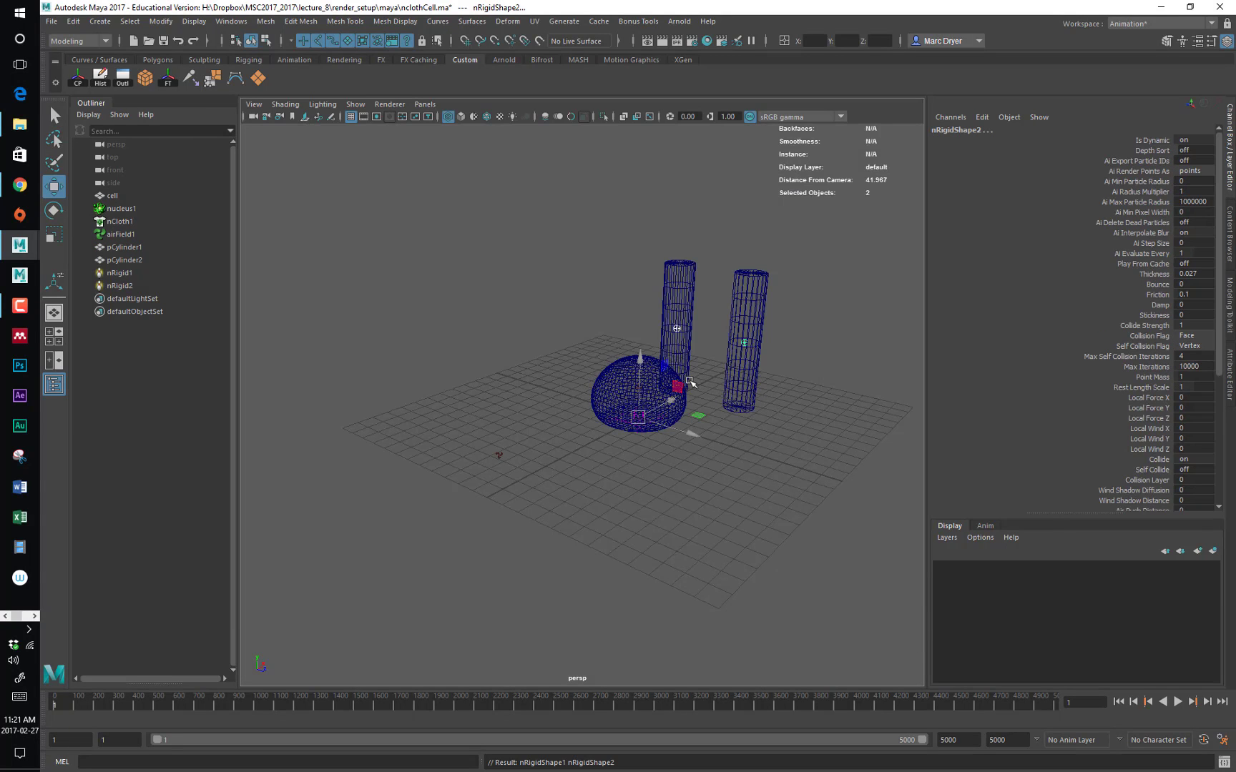
Play the simulation to test the cell against the two columns, stop it, and switch the view to shaded display
alt+drag(657, 377, 588, 368)
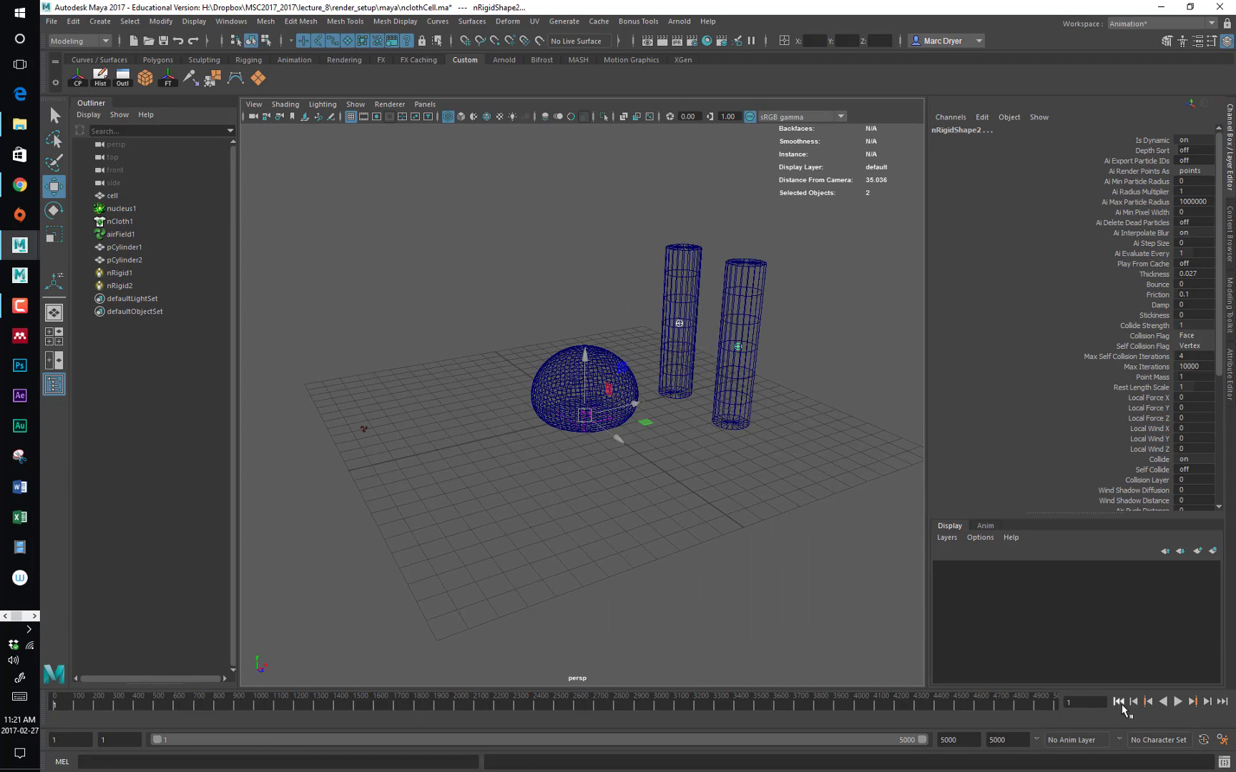
click(1178, 705)
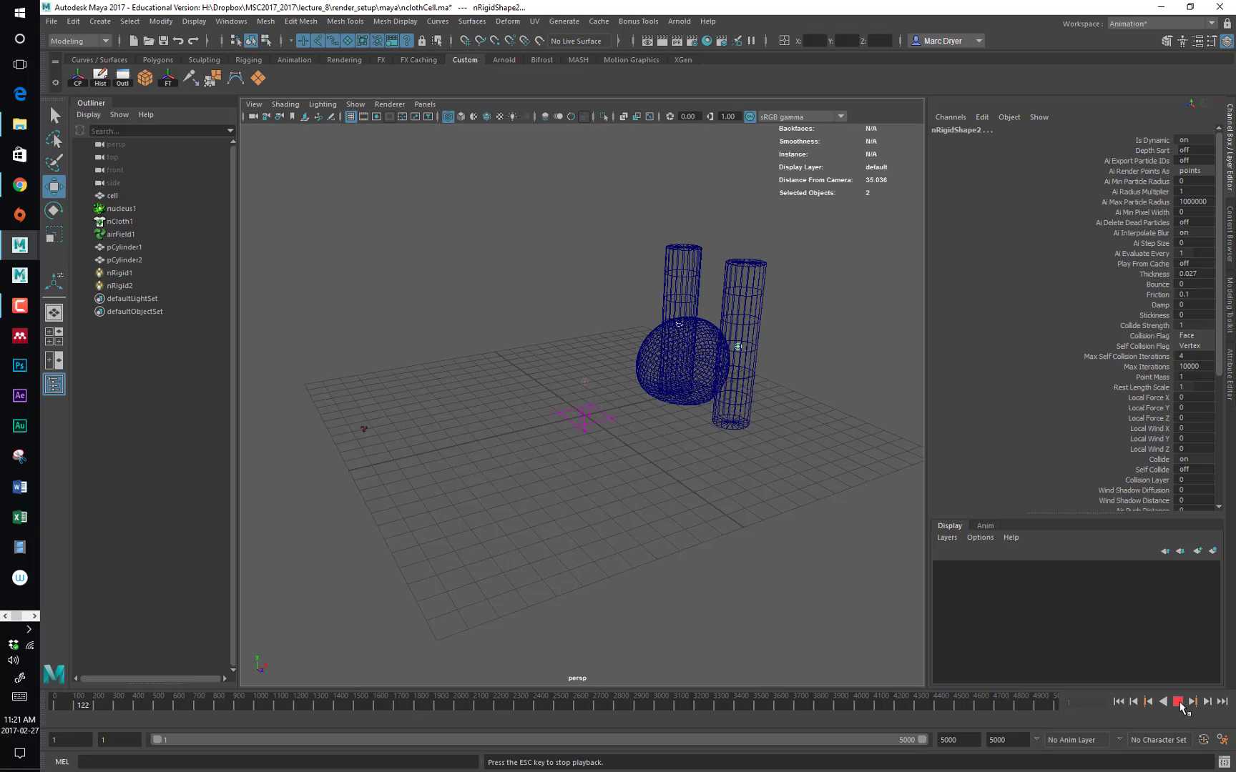
click(1178, 701)
alt+drag(822, 555, 639, 528)
key(5)
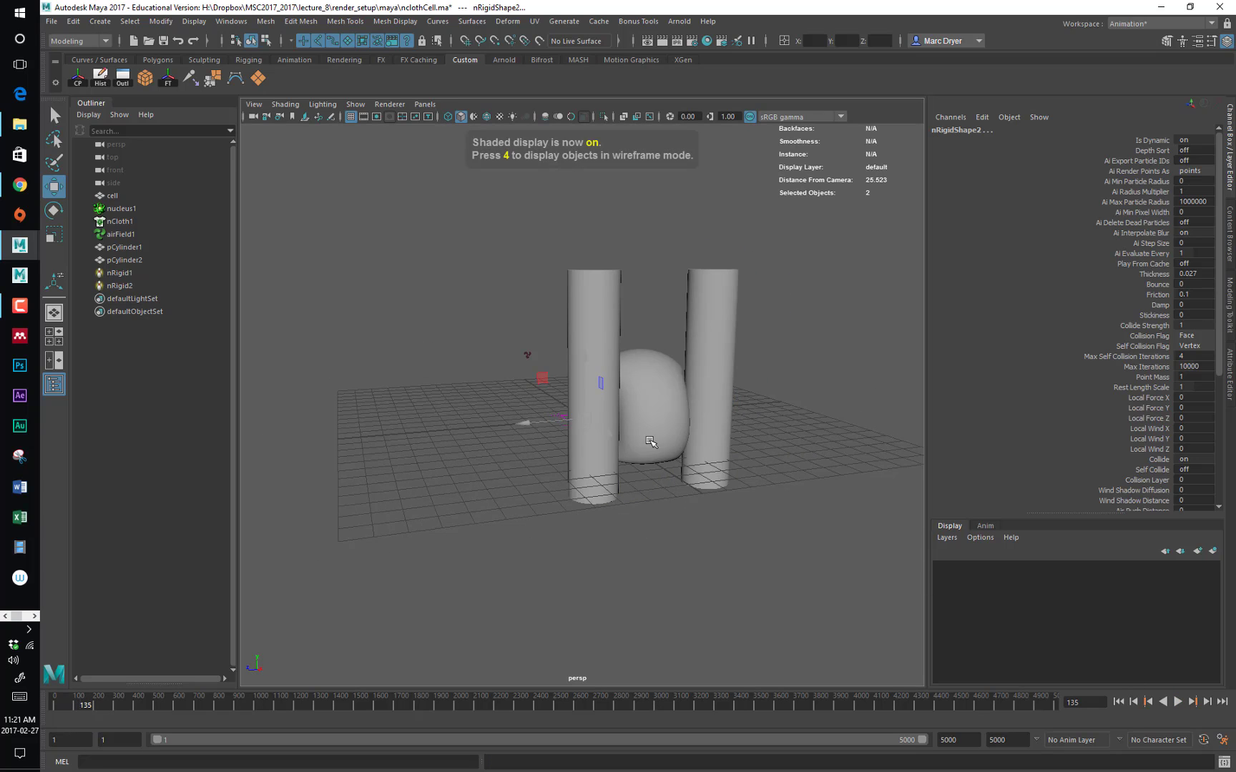
Select the cell and lower its nCloth Friction to 0.291
click(651, 442)
mouse_move(719, 469)
alt+mouse_down()
mouse_move(666, 520)
mouse_move(663, 547)
mouse_move(651, 500)
mouse_move(478, 475)
mouse_move(703, 455)
mouse_move(454, 450)
mouse_move(480, 417)
mouse_move(557, 446)
alt+mouse_up()
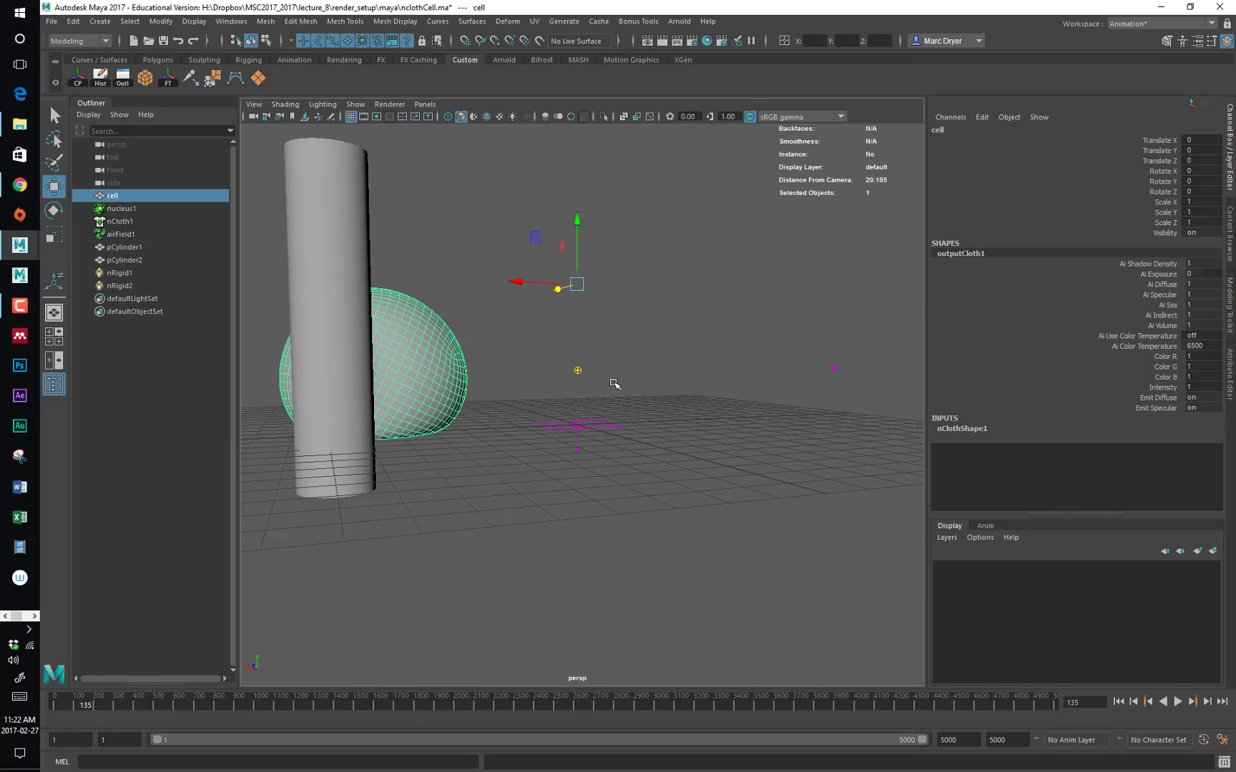
alt+drag(497, 384, 563, 390)
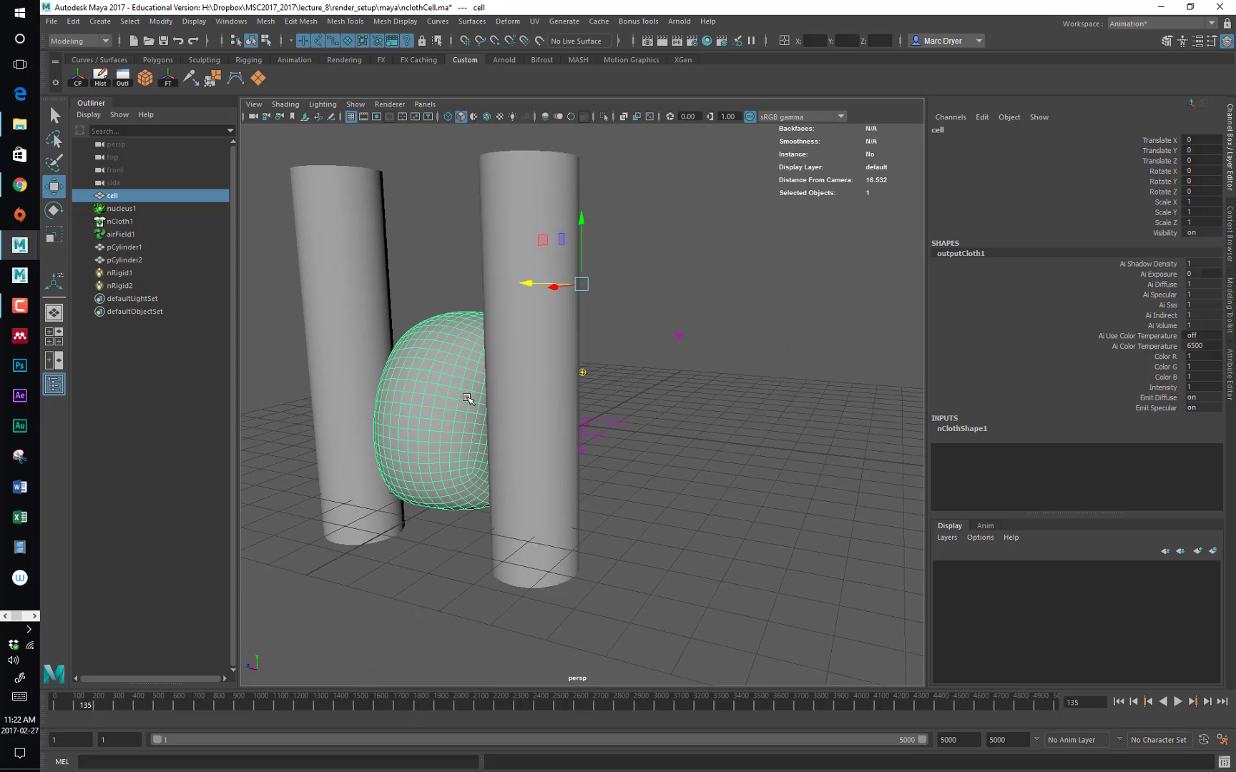
key(ctrl+a)
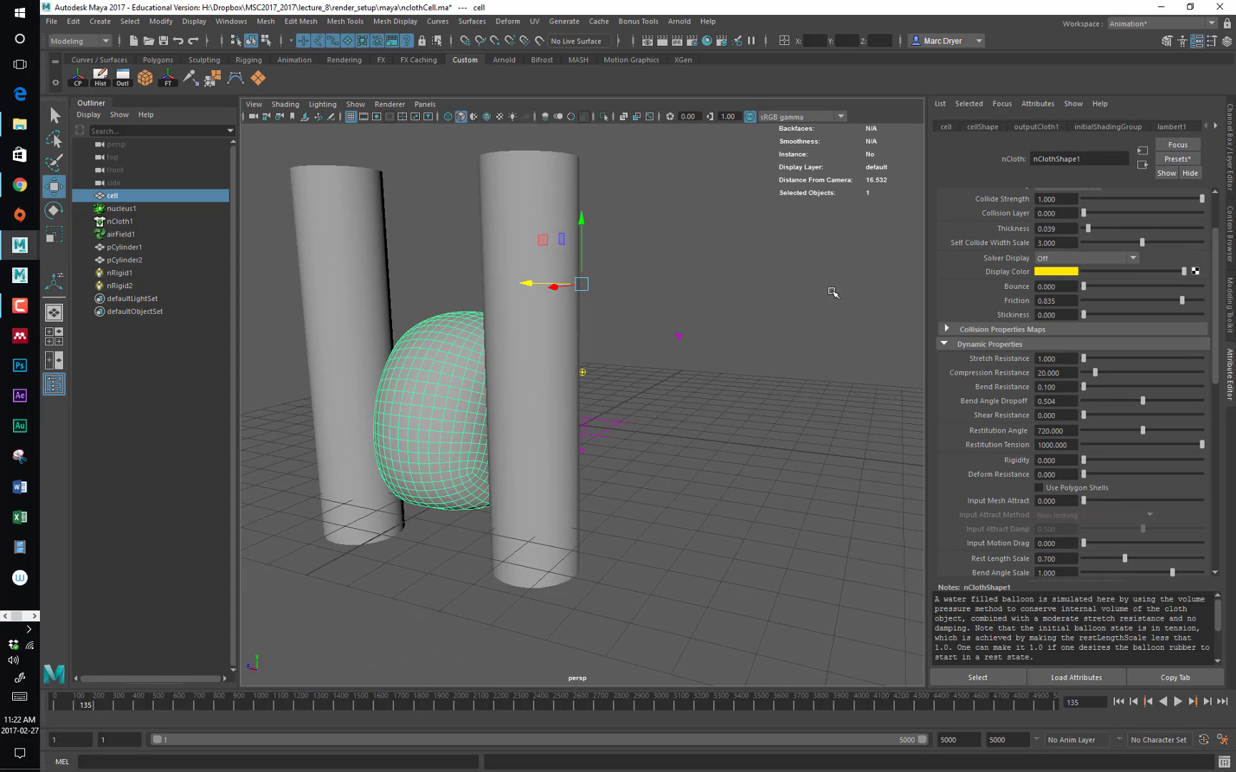
alt+drag(638, 398, 851, 389)
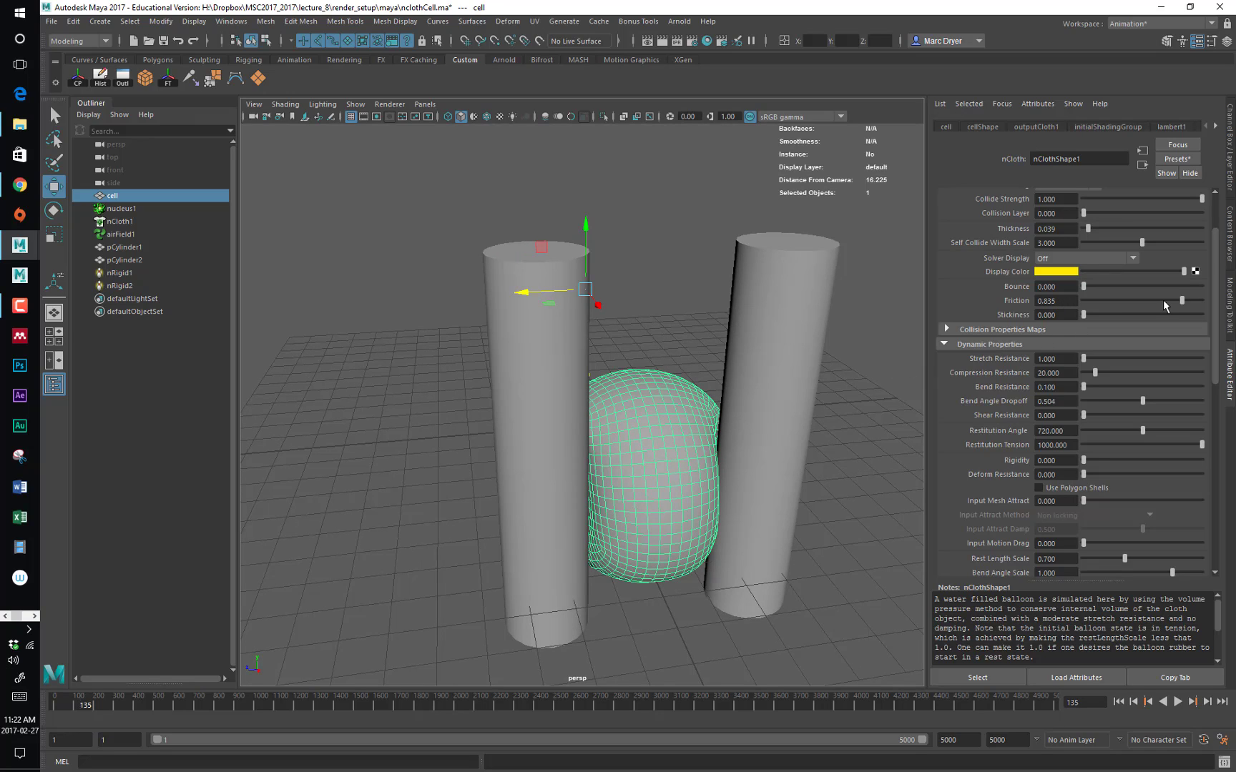
drag(1175, 302, 1151, 304)
Replay the simulation from the first frame to check how the lower-friction cell passes between the columns, then stop it
alt+drag(687, 358, 530, 345)
alt+drag(835, 582, 803, 522)
click(1120, 703)
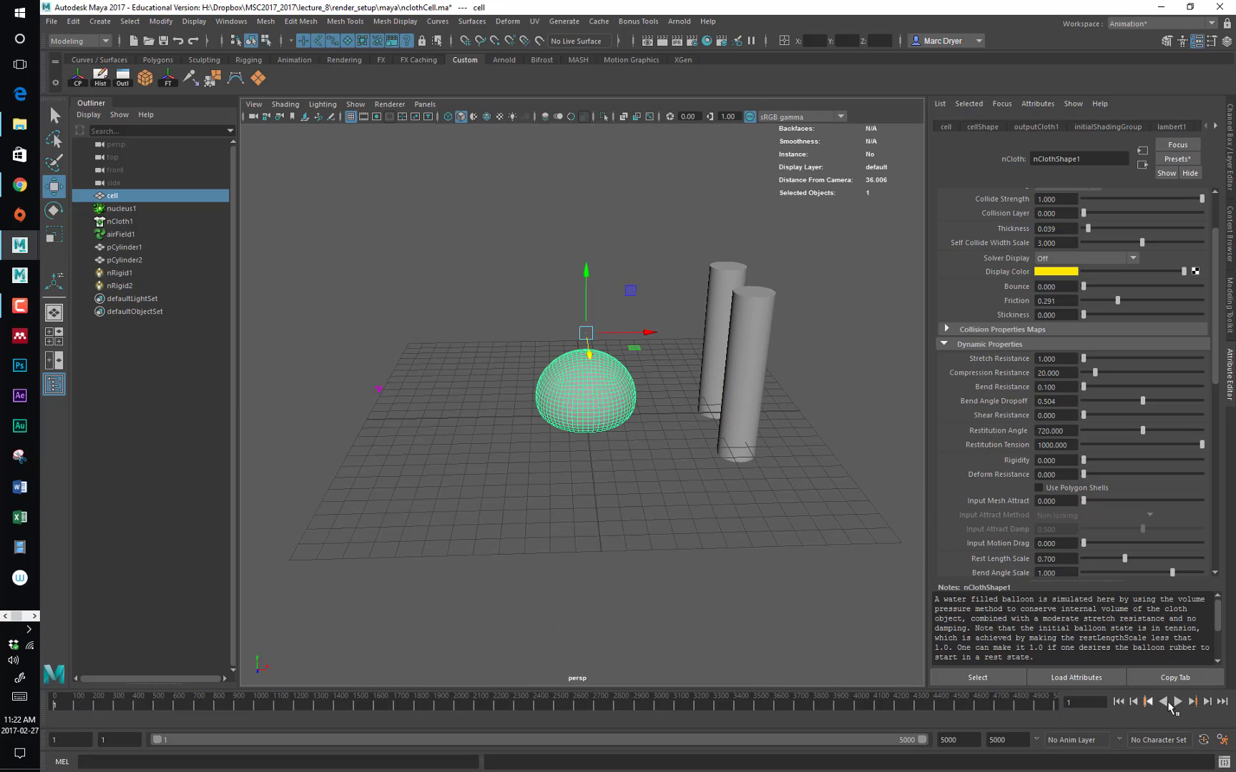
click(1178, 702)
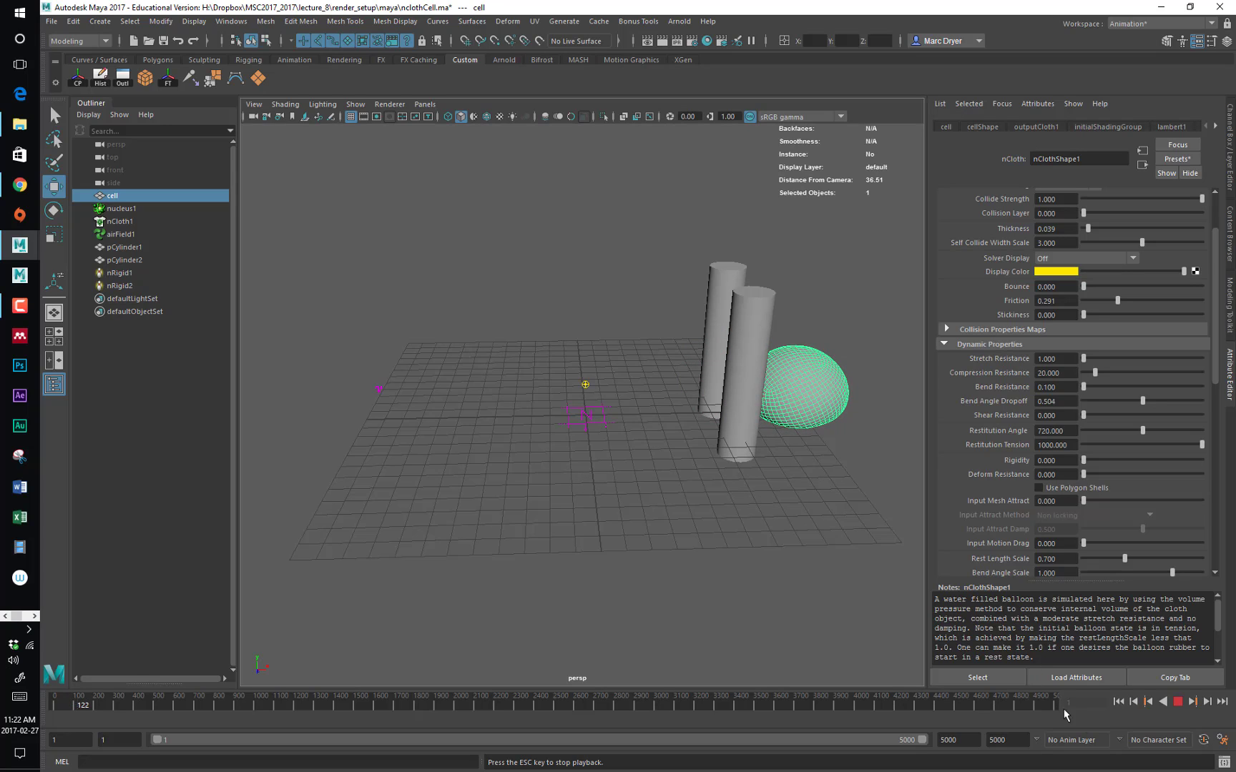
click(1177, 703)
Set the cell's nCloth Friction to 1 and Compression Resistance to 1
mouse_move(660, 475)
alt+mouse_down()
mouse_move(493, 463)
mouse_move(715, 484)
mouse_move(660, 485)
alt+mouse_up()
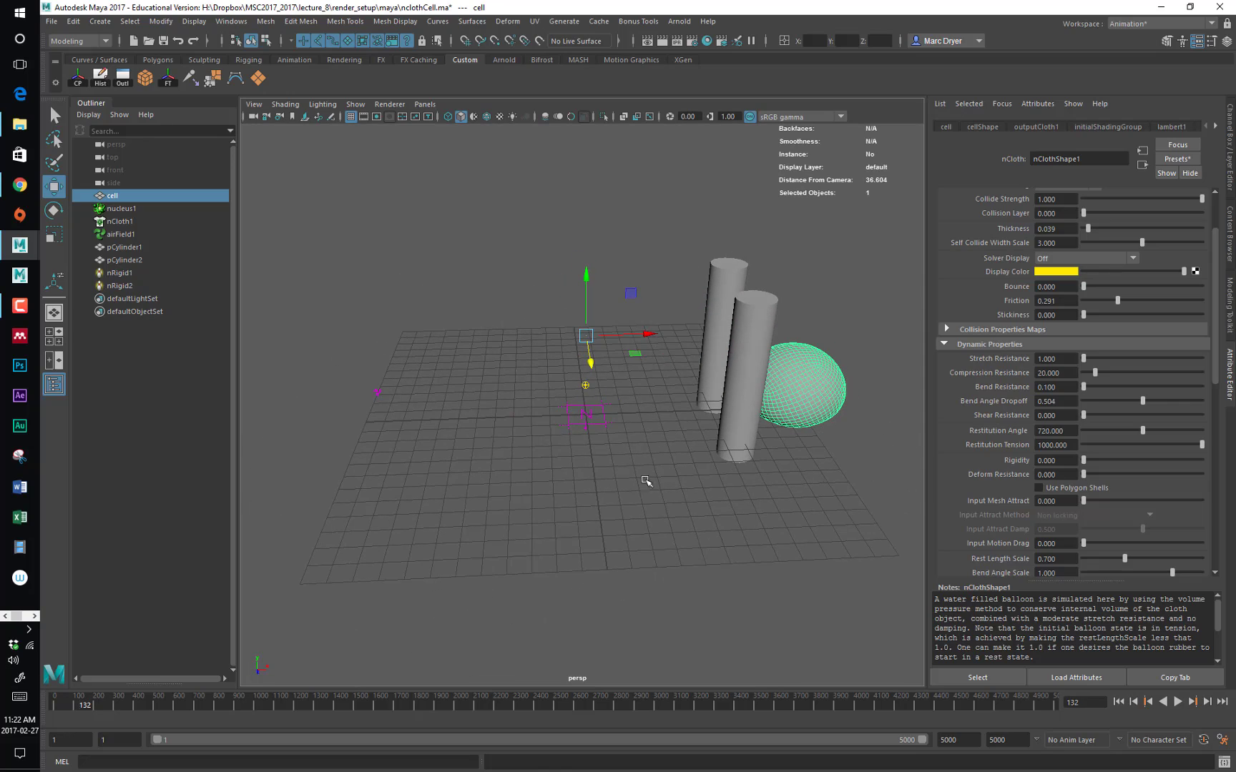
alt+drag(824, 457, 873, 436)
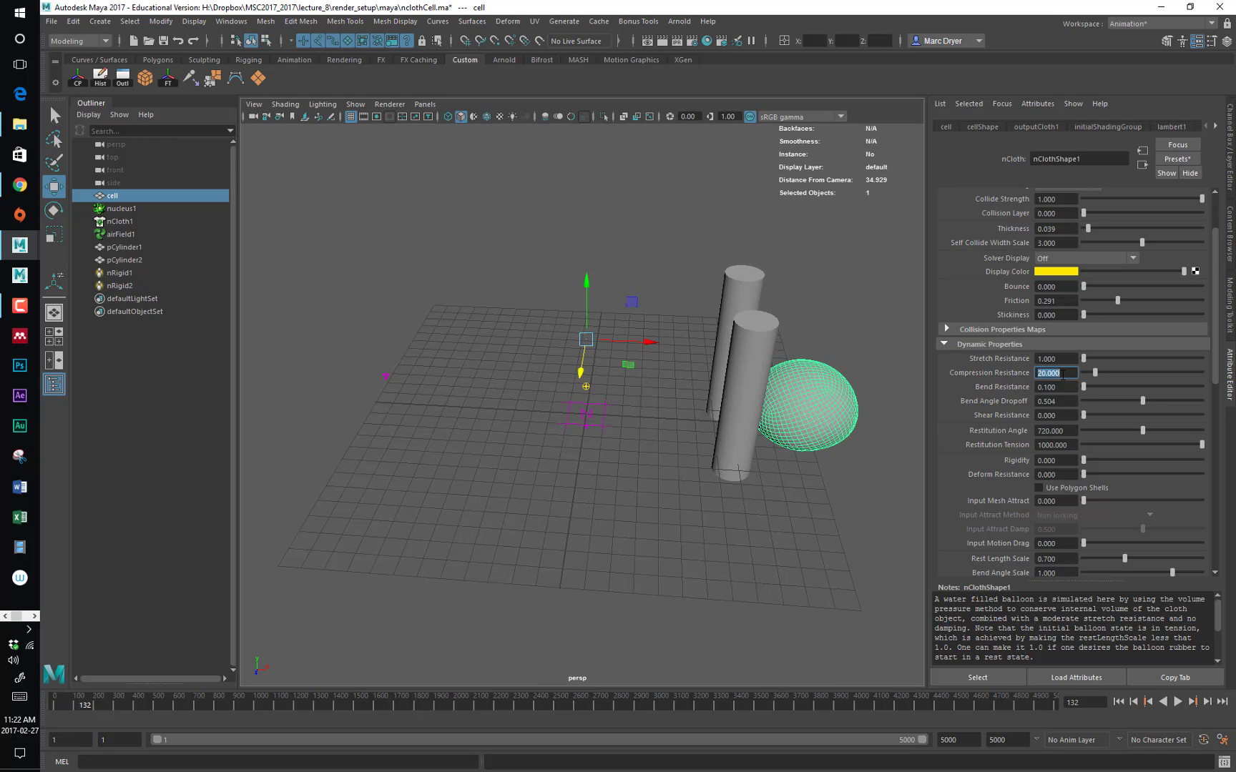
click(1067, 301)
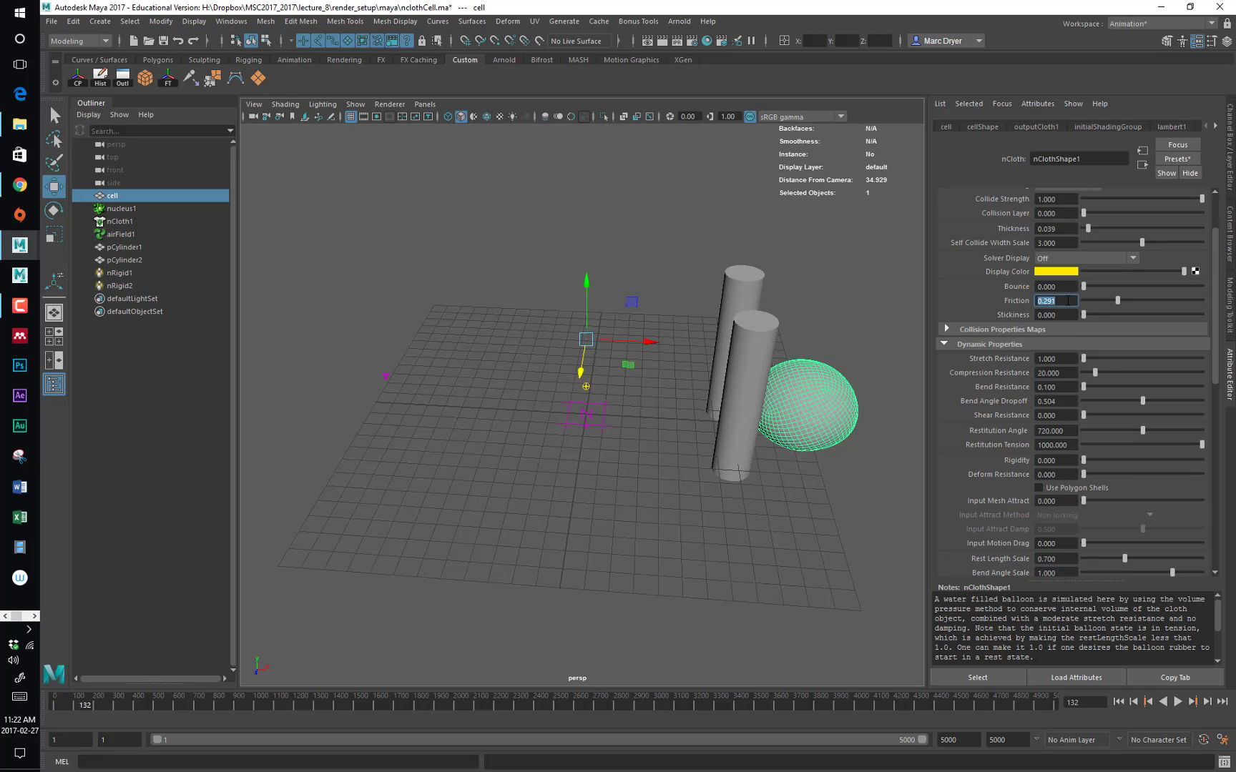
click(1073, 372)
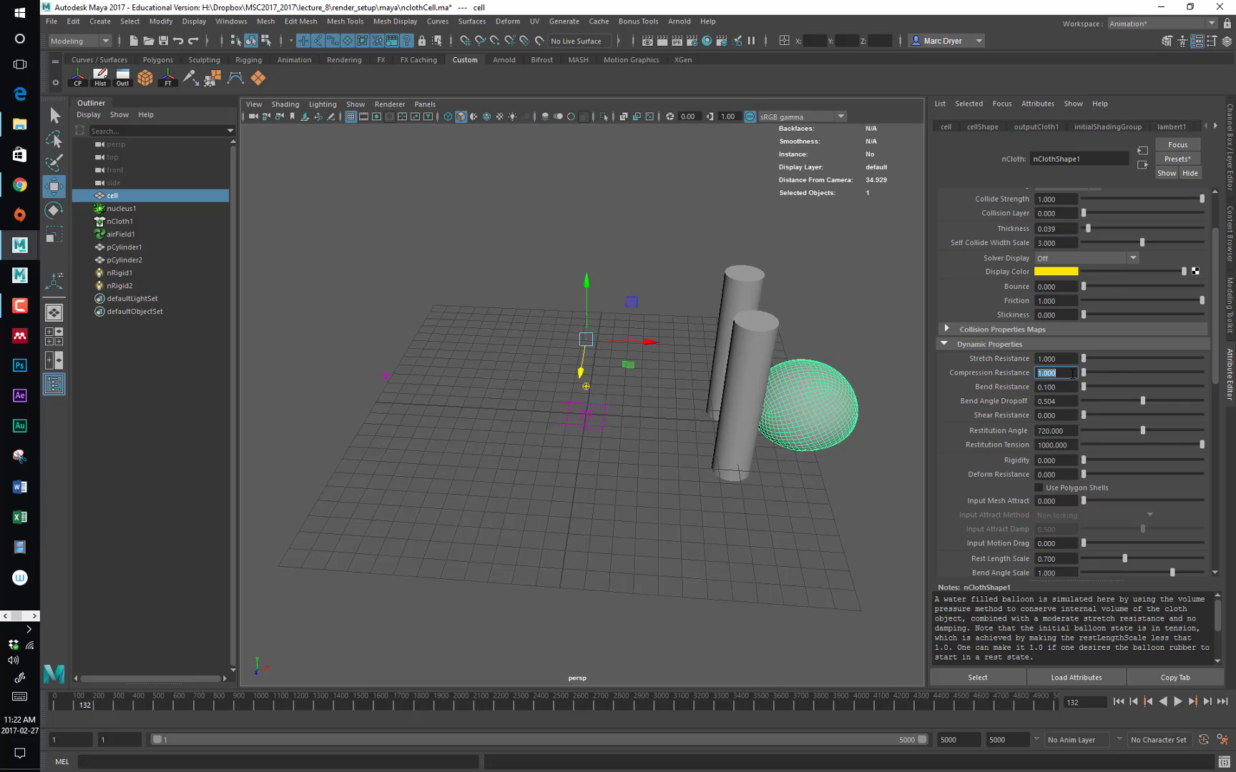
Replay the simulation from the first frame, facing the gap between the columns, to test the new friction and compression values, then stop it
alt+drag(699, 499, 675, 487)
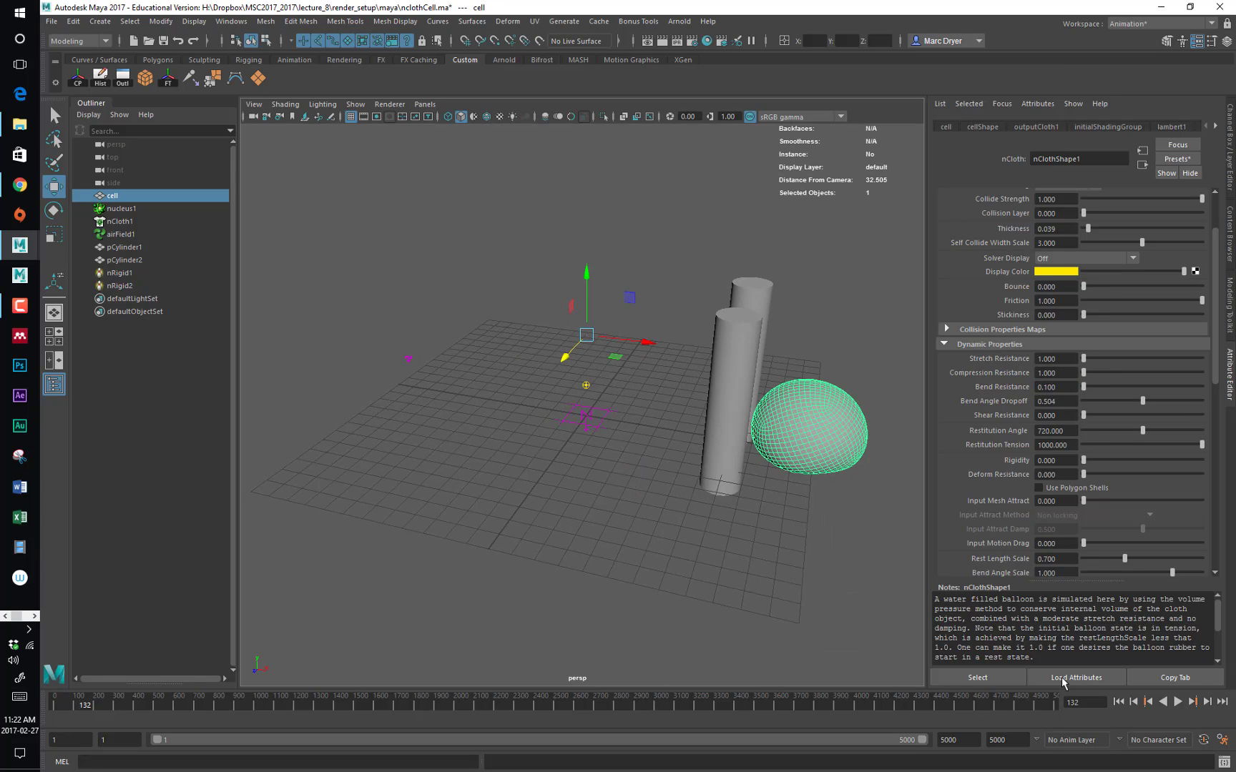
click(1120, 703)
alt+drag(859, 590, 649, 573)
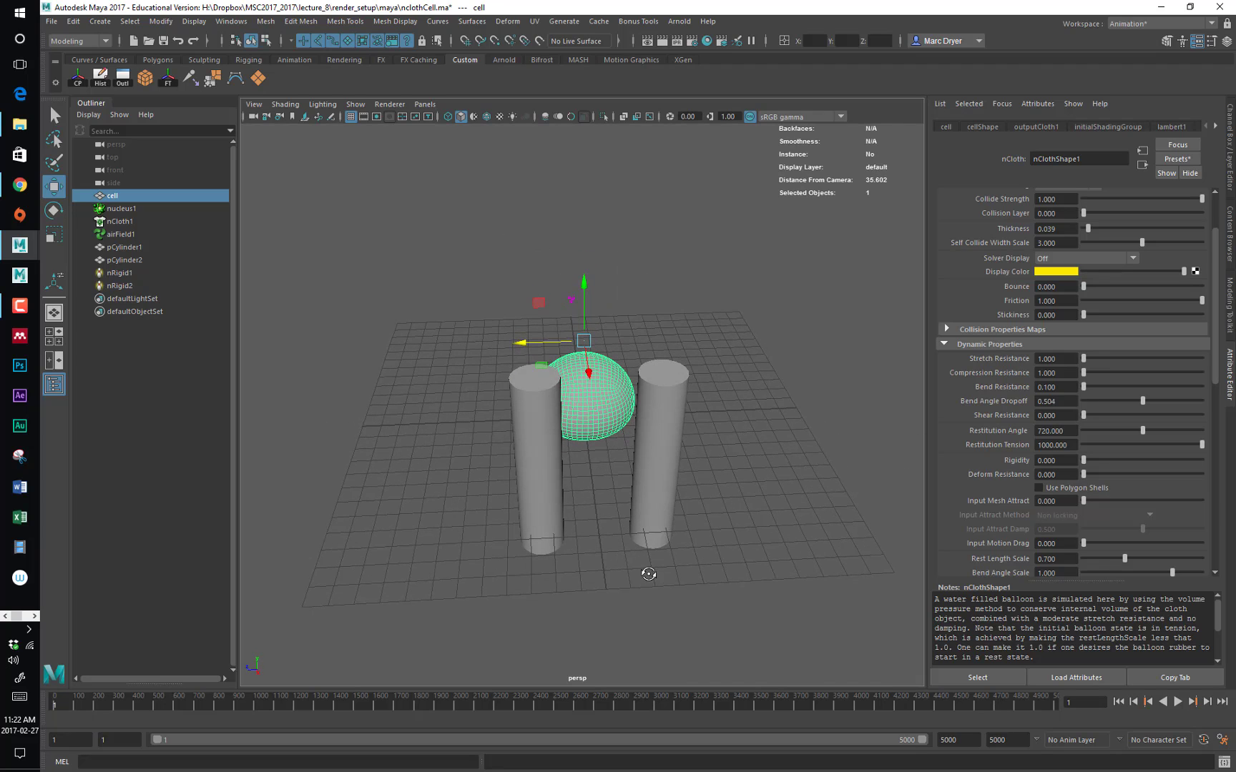
click(1178, 702)
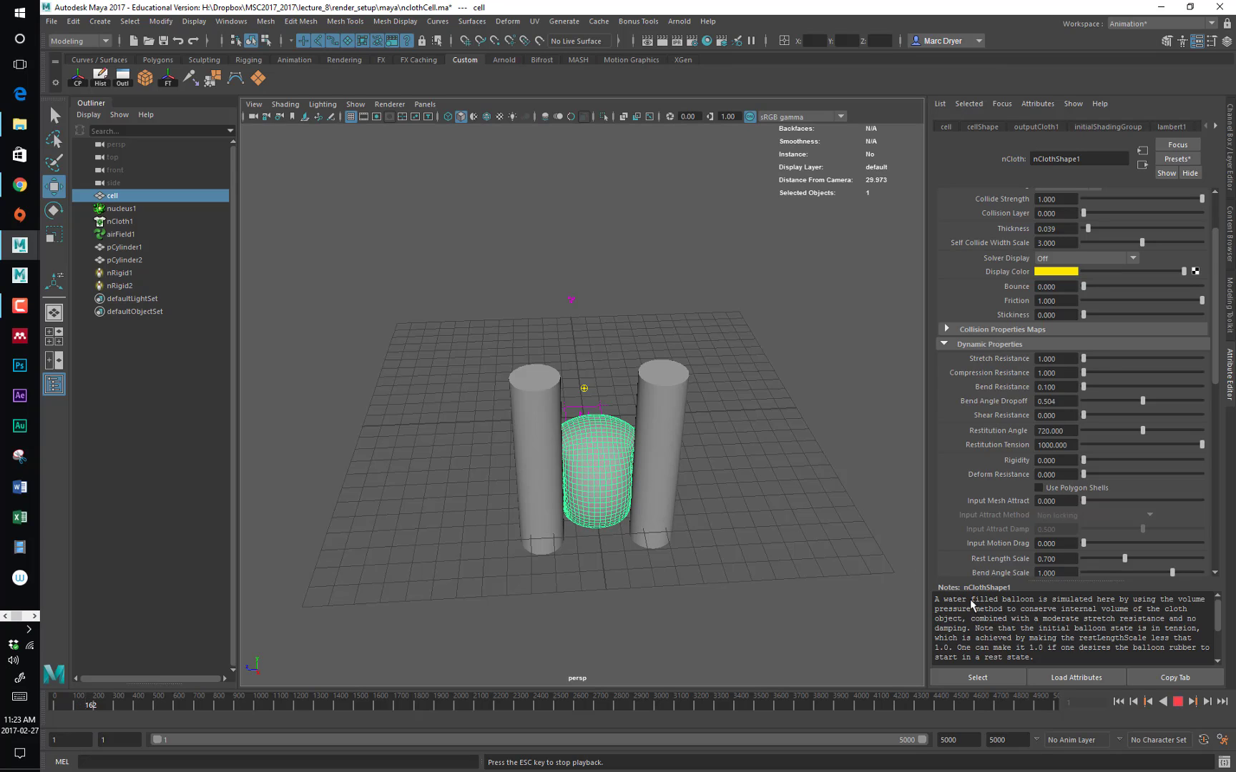
key(Escape)
Set the air field's Magnitude to 200 and return to the first frame
click(575, 302)
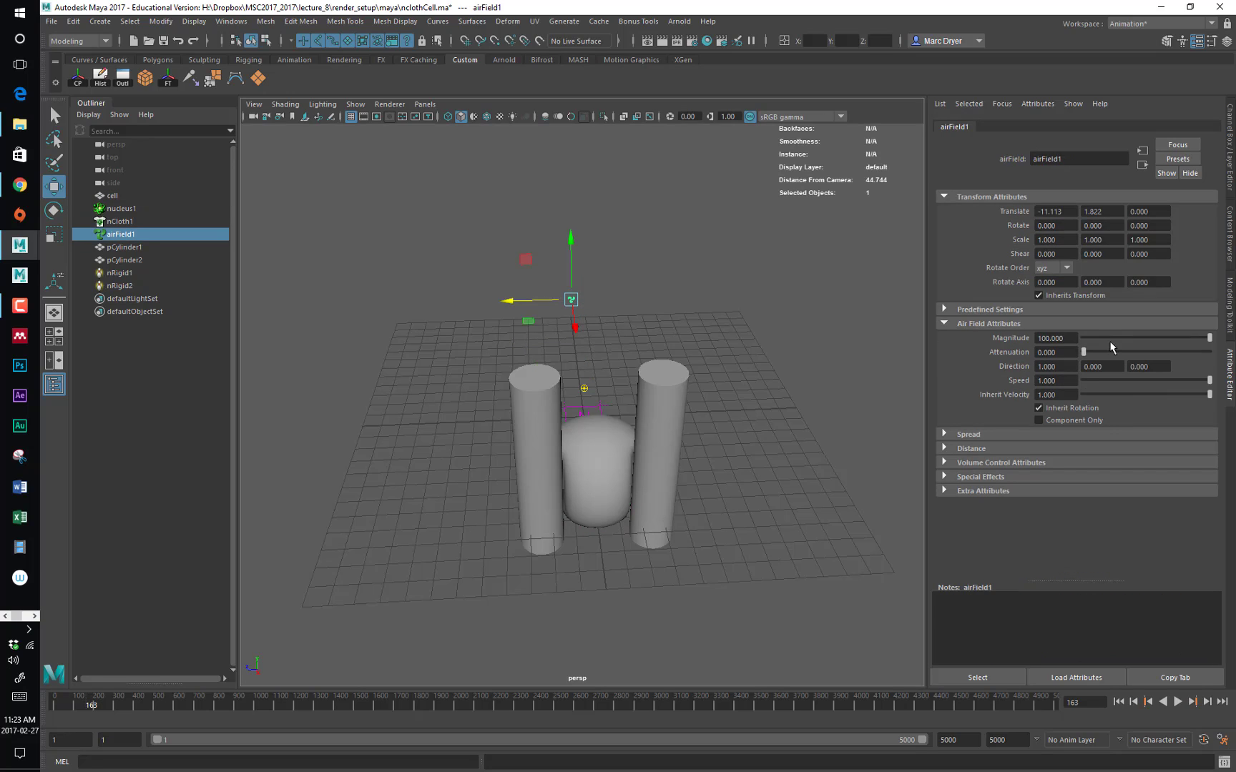
click(1066, 338)
click(1119, 703)
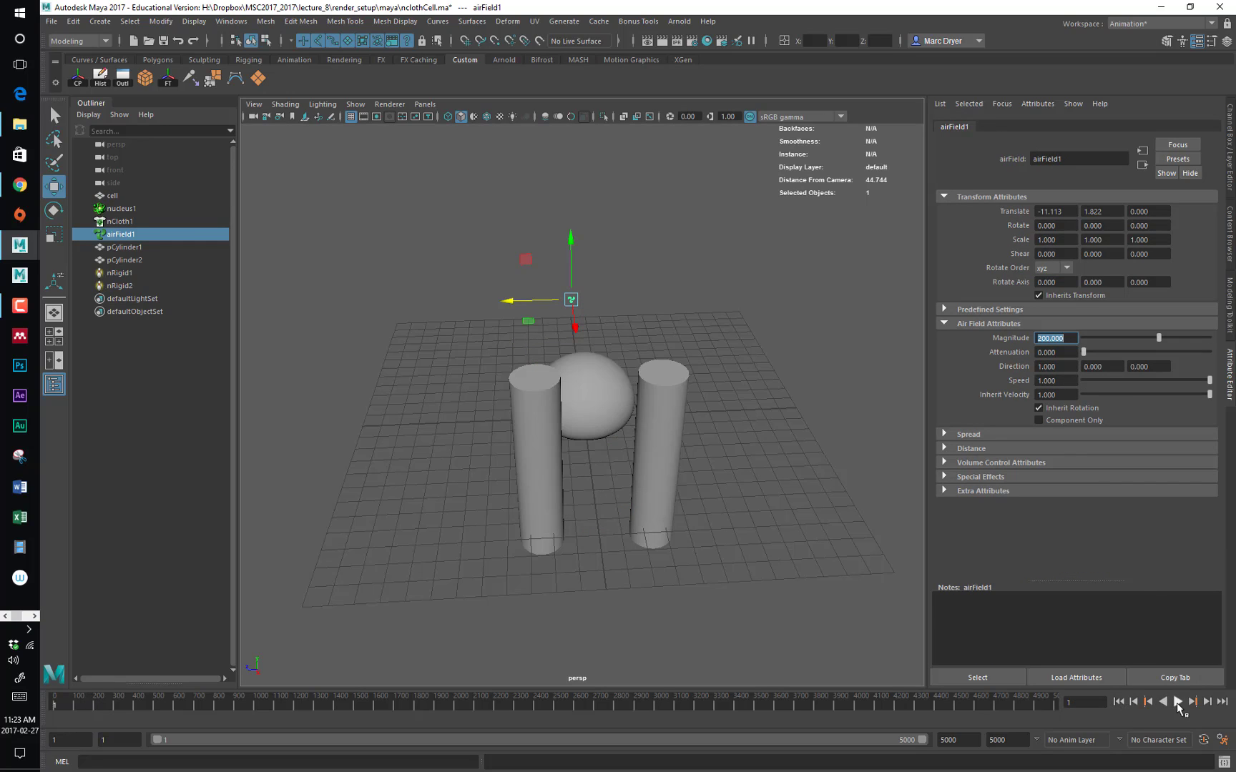
Play the simulation with the stronger air field, then replay it from the first frame in a side view of the columns and stop it
click(1177, 703)
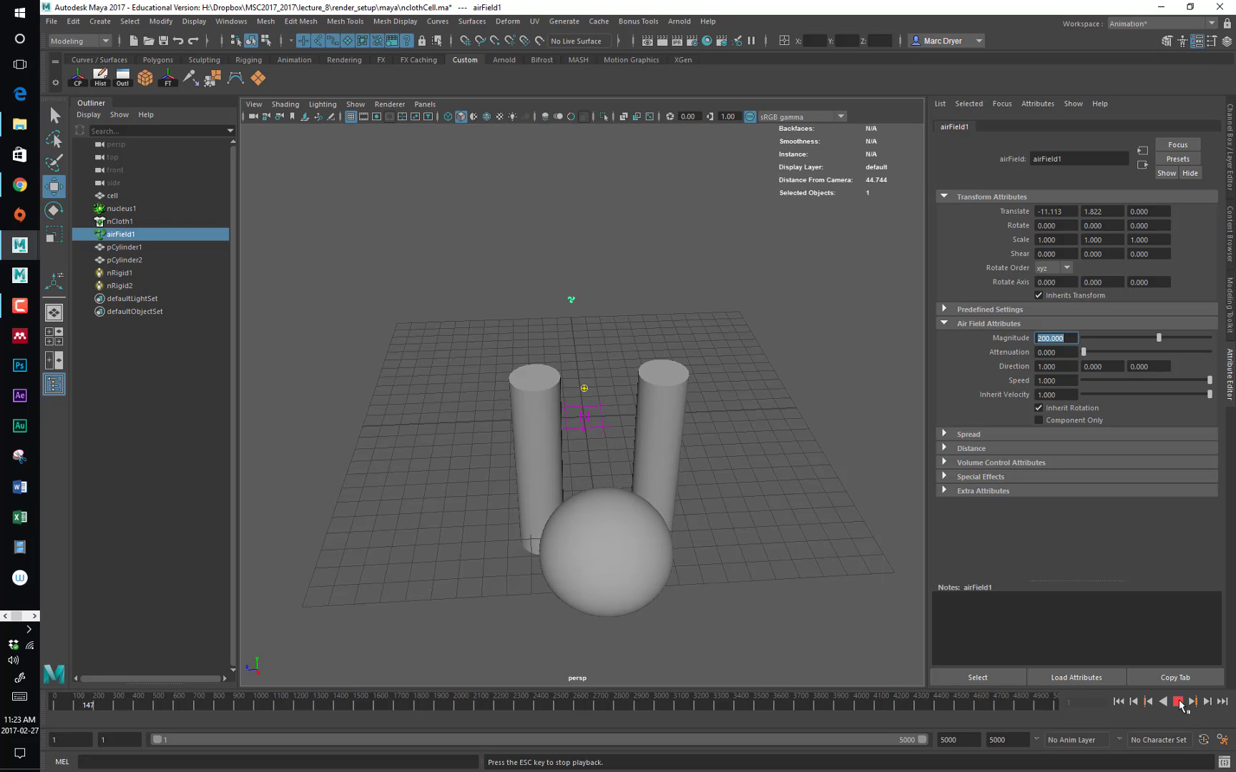
click(1178, 702)
alt+drag(615, 593, 731, 537)
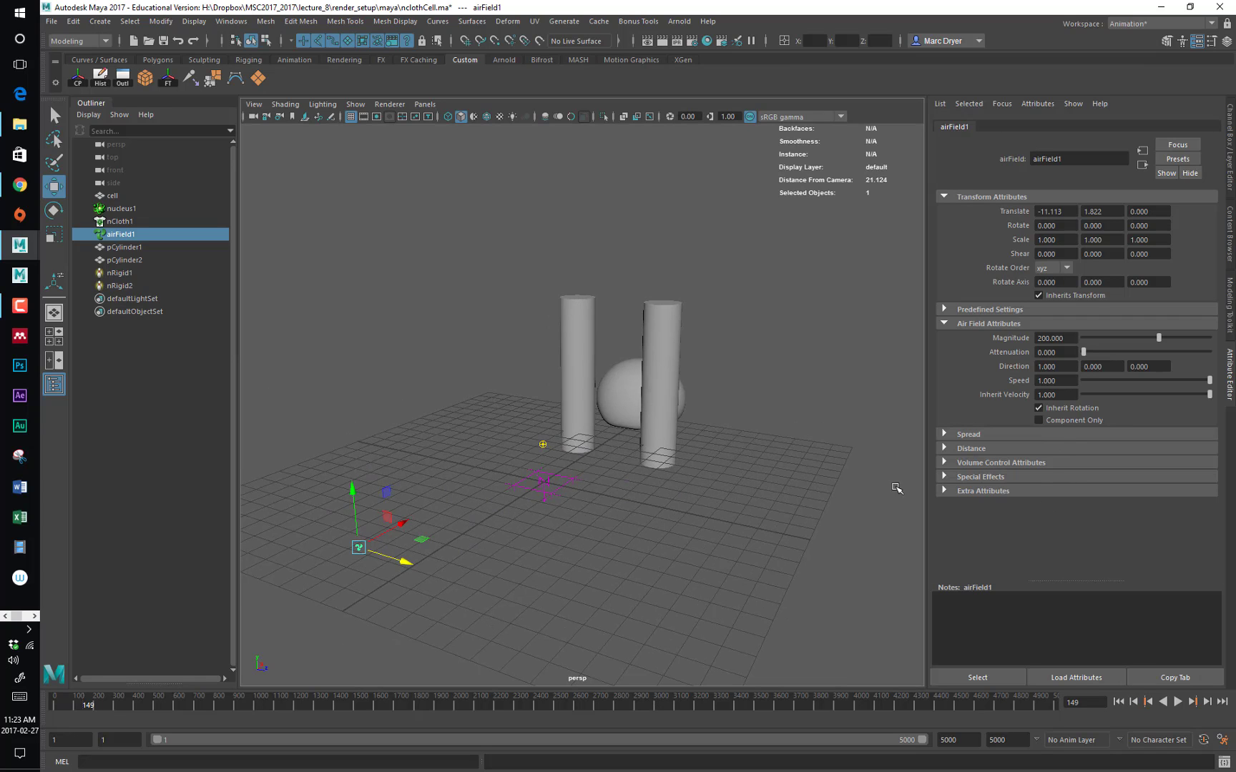
alt+drag(839, 505, 670, 504)
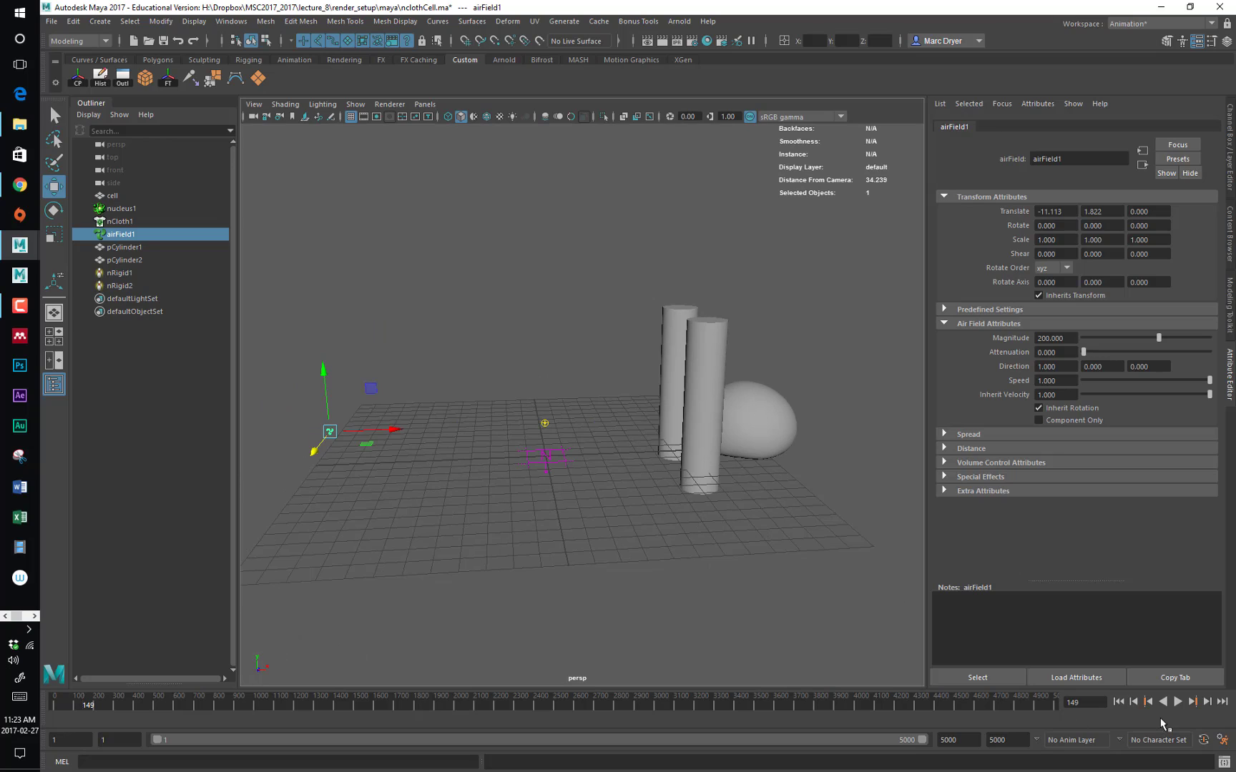
click(1119, 703)
click(1177, 702)
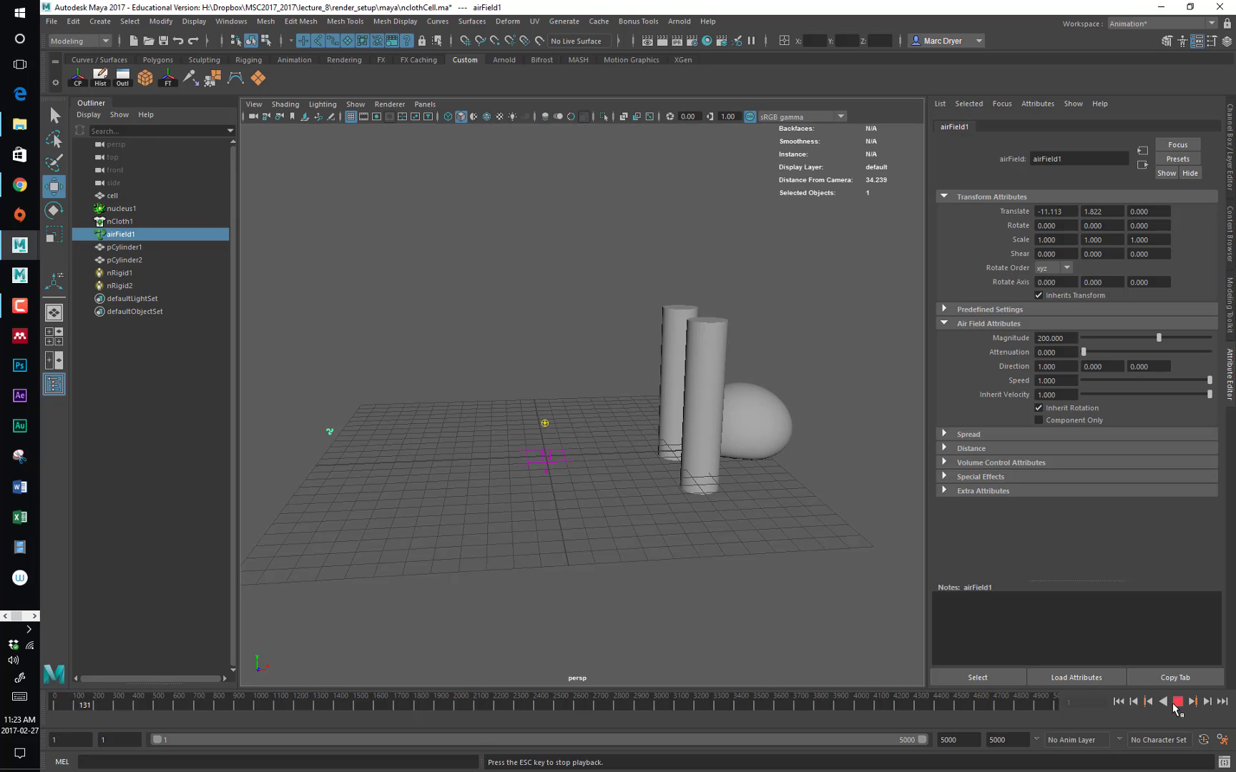
click(1178, 701)
Replay the simulation from the first frame, stop it before the cell passes the columns, and select the cell to show its nCloth attributes
click(1118, 702)
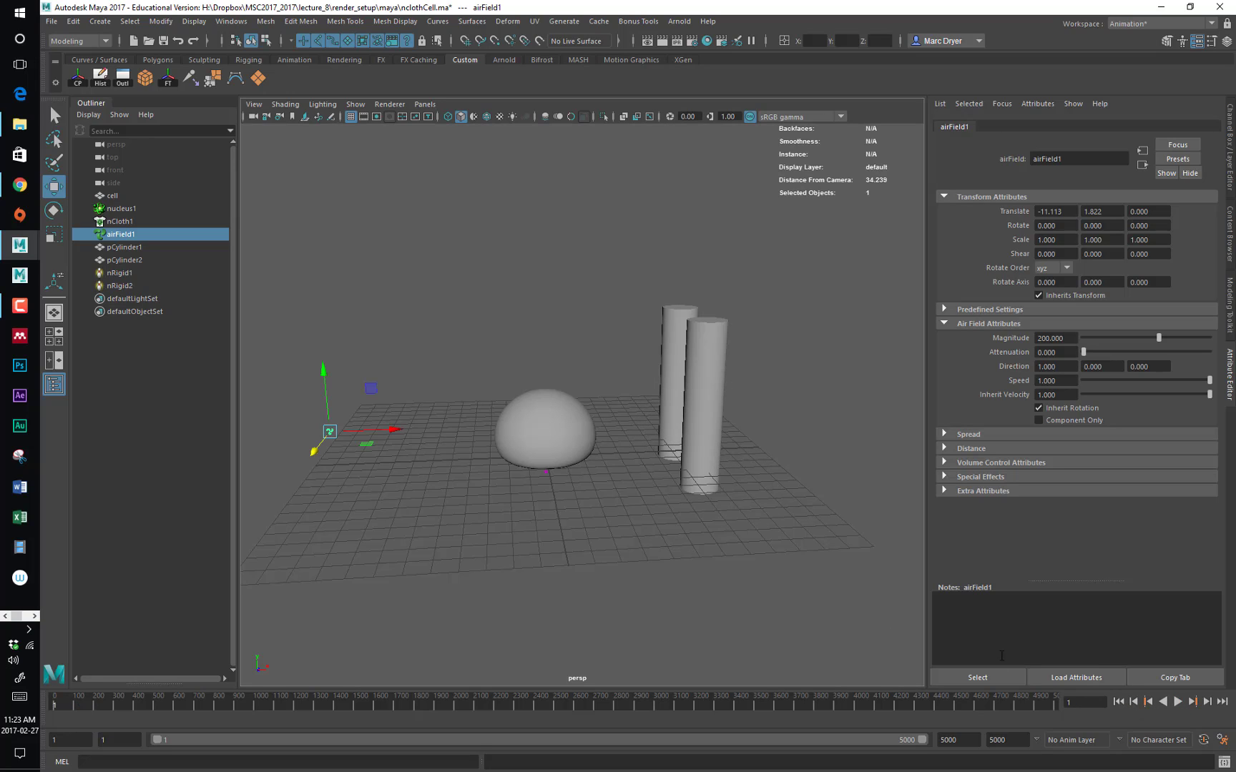
click(1178, 702)
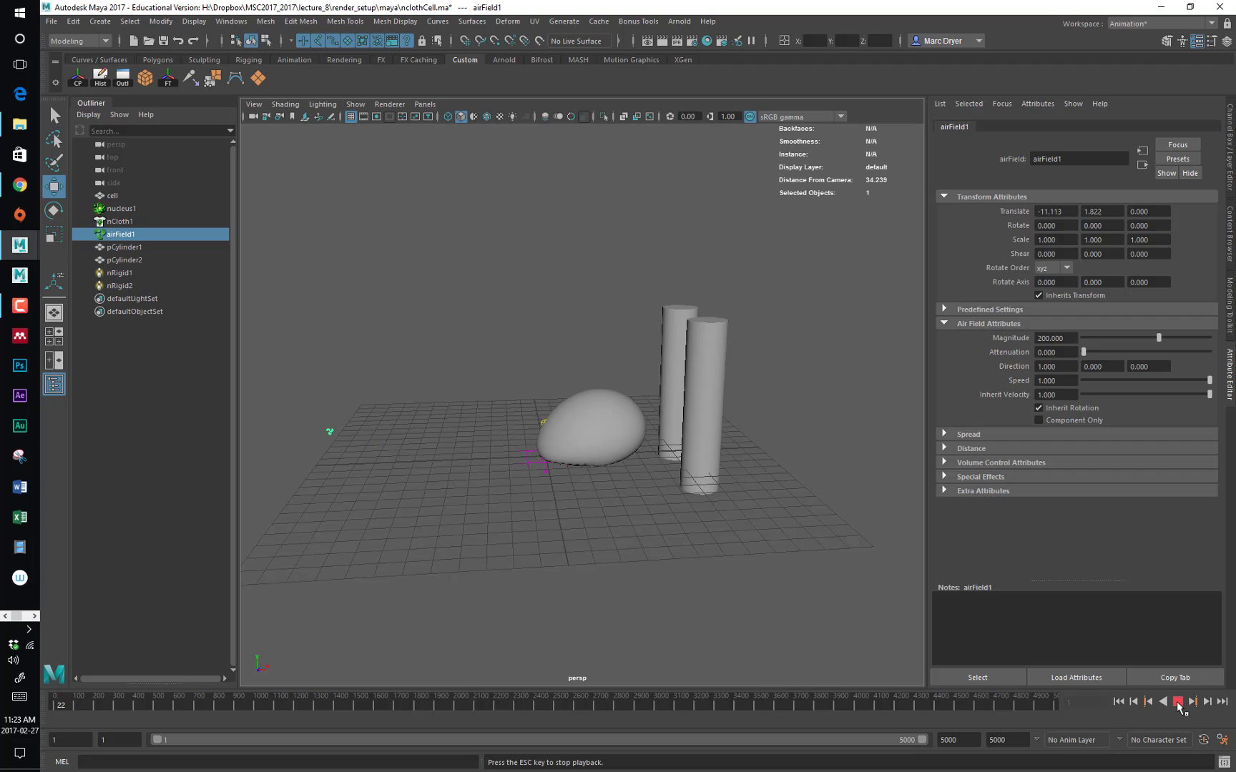
click(1177, 702)
alt+right_drag(678, 537, 1051, 569)
alt+drag(695, 531, 560, 549)
click(624, 530)
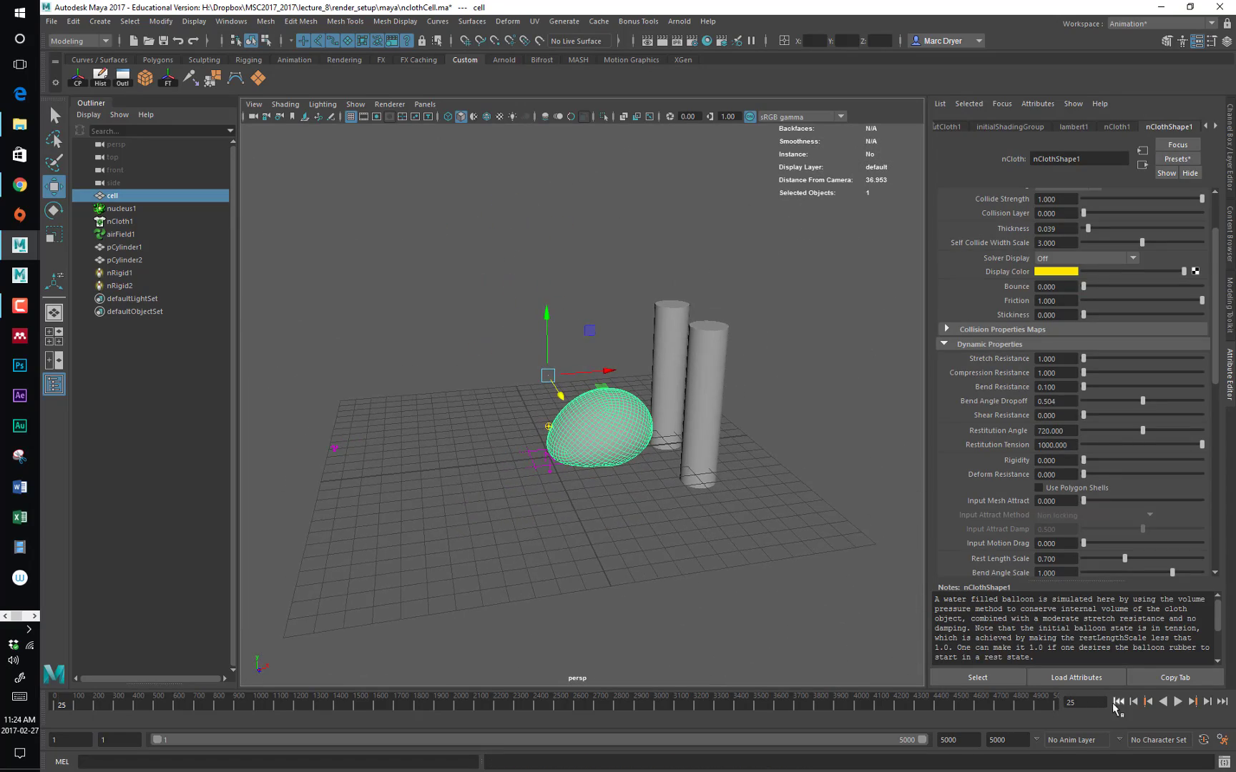
Replay the simulation from the first frame with the cell selected, and stop it once the cell has passed through the columns
click(1117, 703)
click(1177, 702)
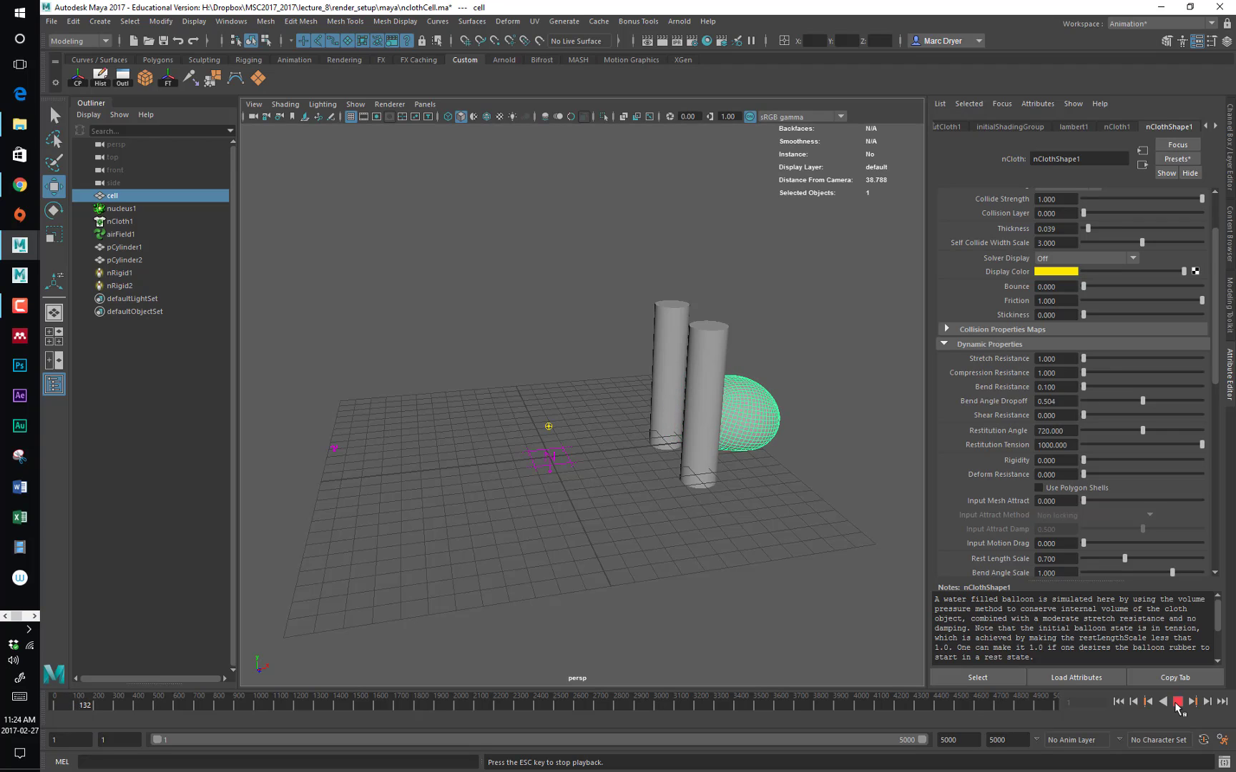
click(1177, 703)
Return to the first frame and set the air field's Magnitude to 0
click(1118, 702)
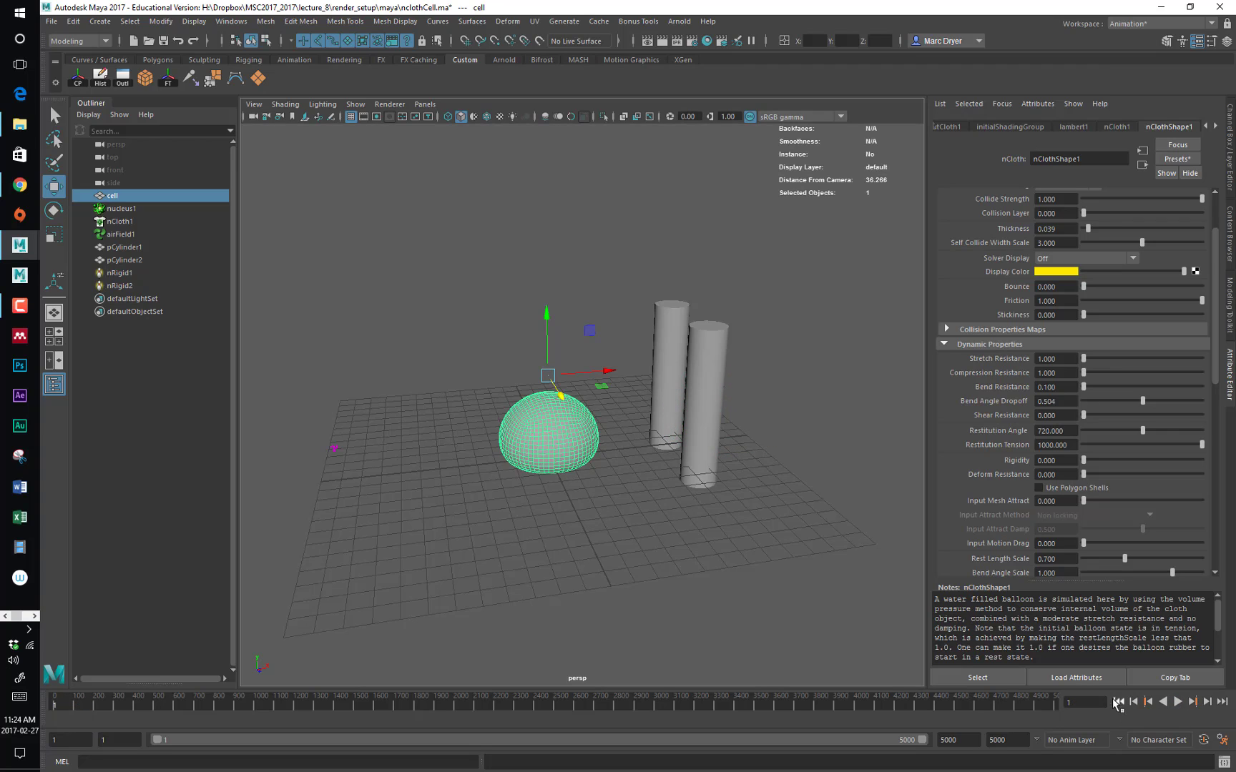
alt+drag(901, 665, 823, 648)
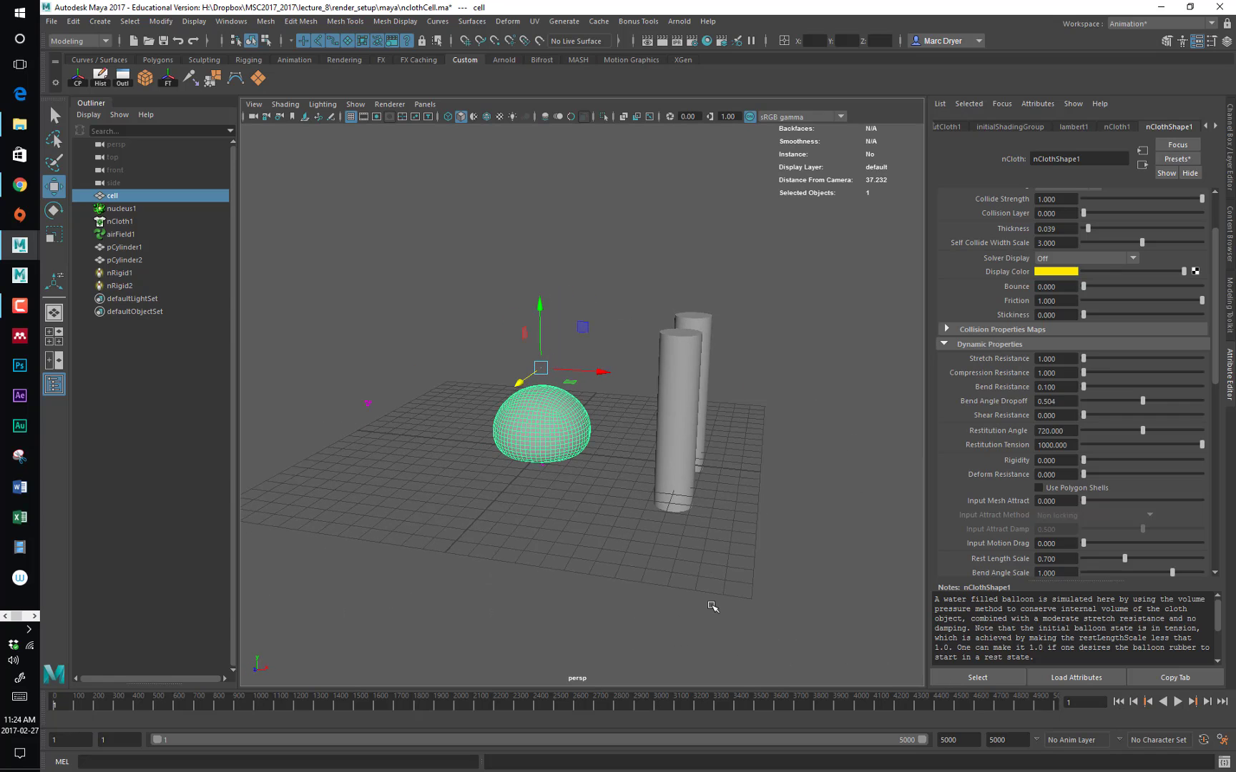
drag(337, 390, 397, 418)
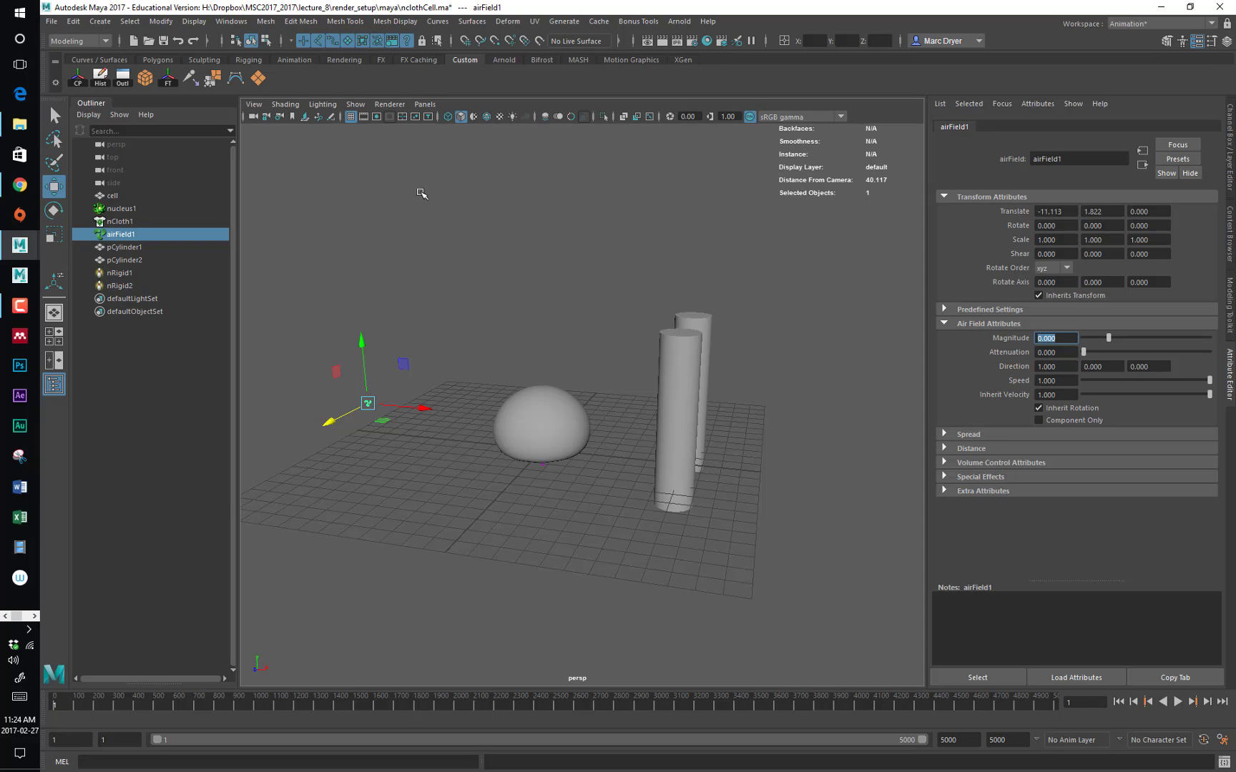
Create a radial field with Magnitude -10 acting on the cell and place it between the cell and the columns at about X 4.755, Y 1.903
click(545, 399)
key(space)
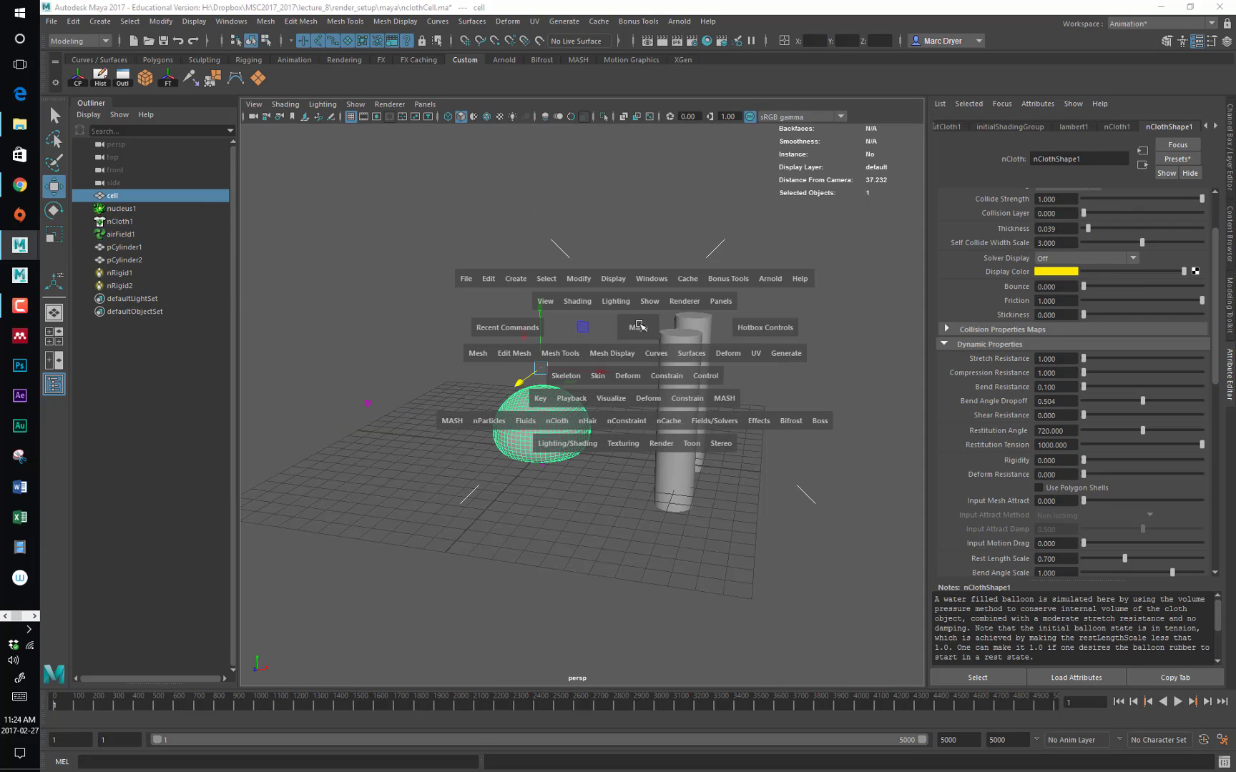
click(712, 427)
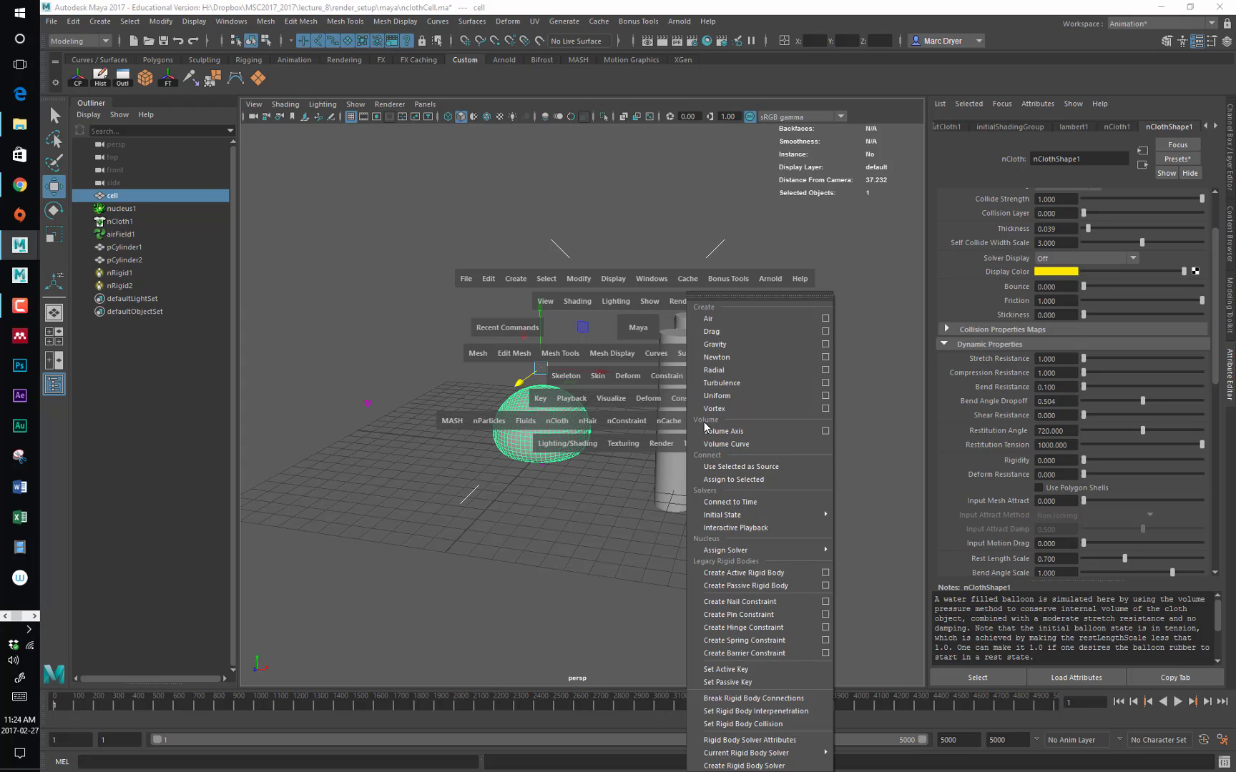
click(825, 370)
click(666, 290)
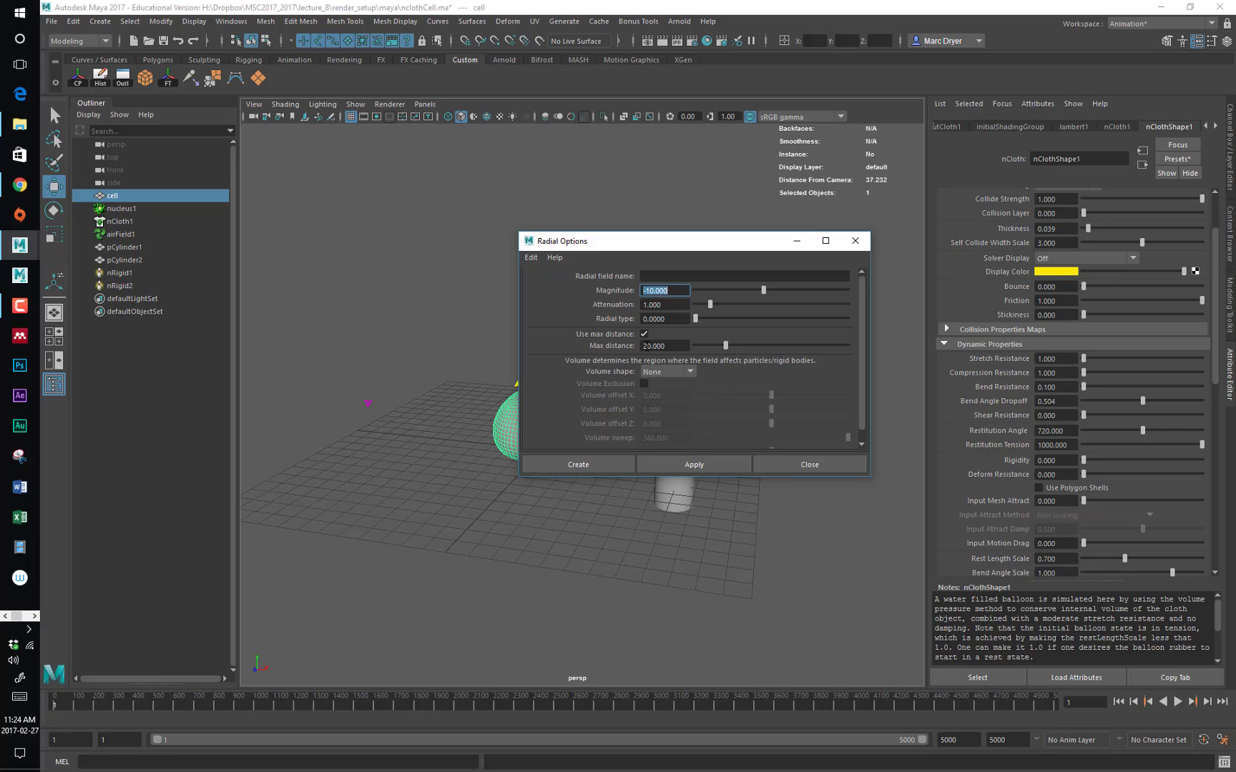
click(629, 467)
drag(590, 467, 627, 406)
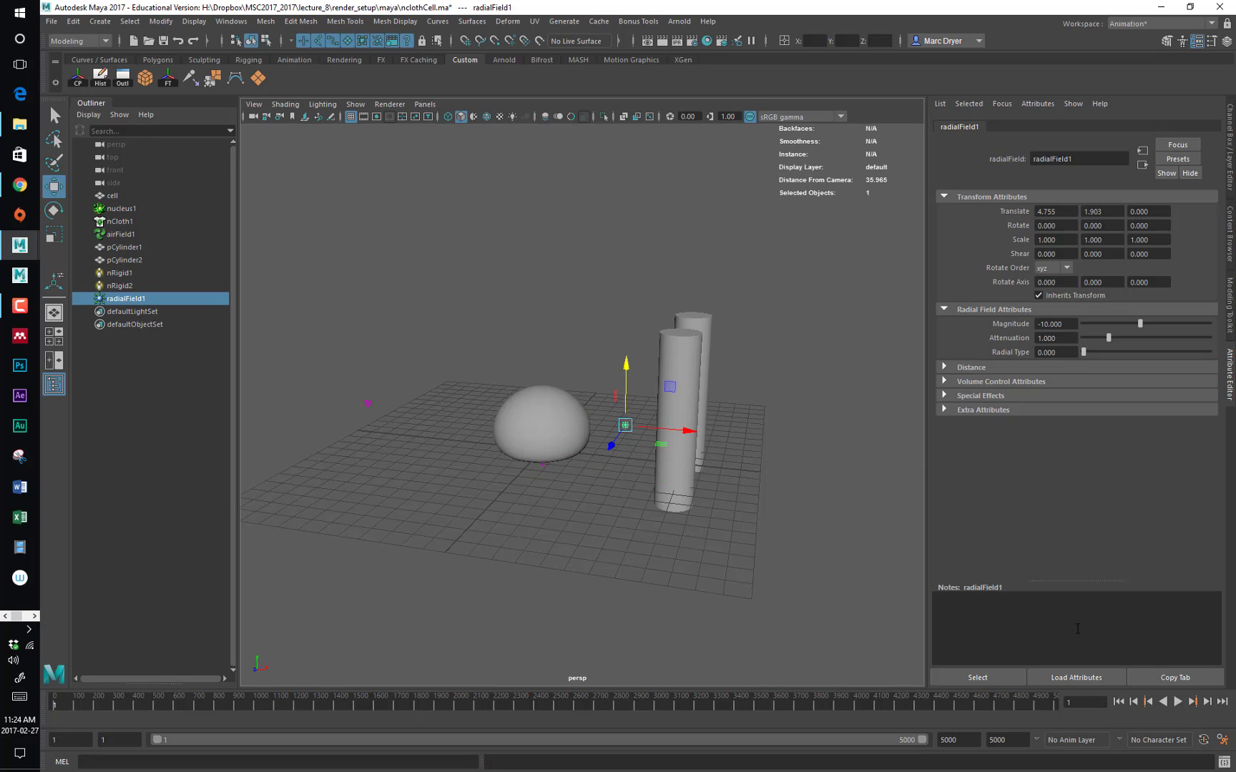
Play the simulation to test the radial field's pull, stop it, and lower the field to about Y 0.231
click(1178, 702)
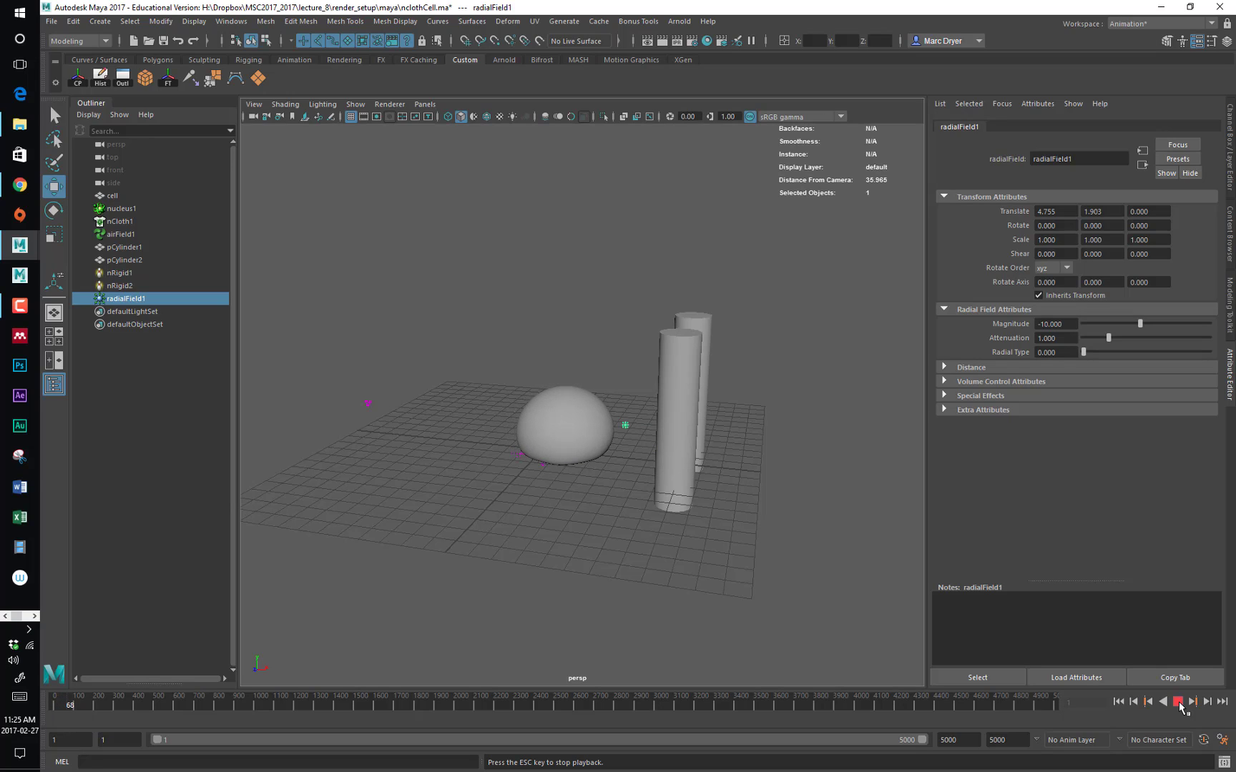
click(1179, 704)
alt+drag(673, 489, 722, 465)
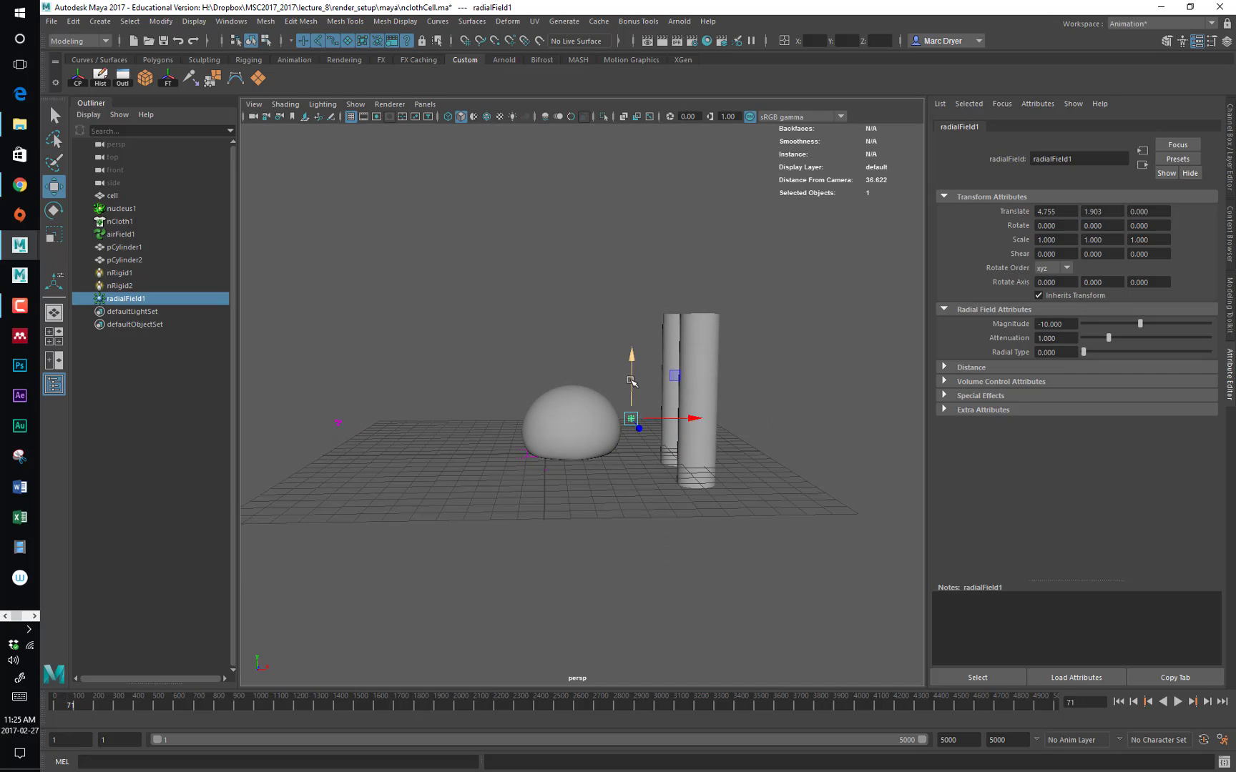
drag(632, 382, 633, 412)
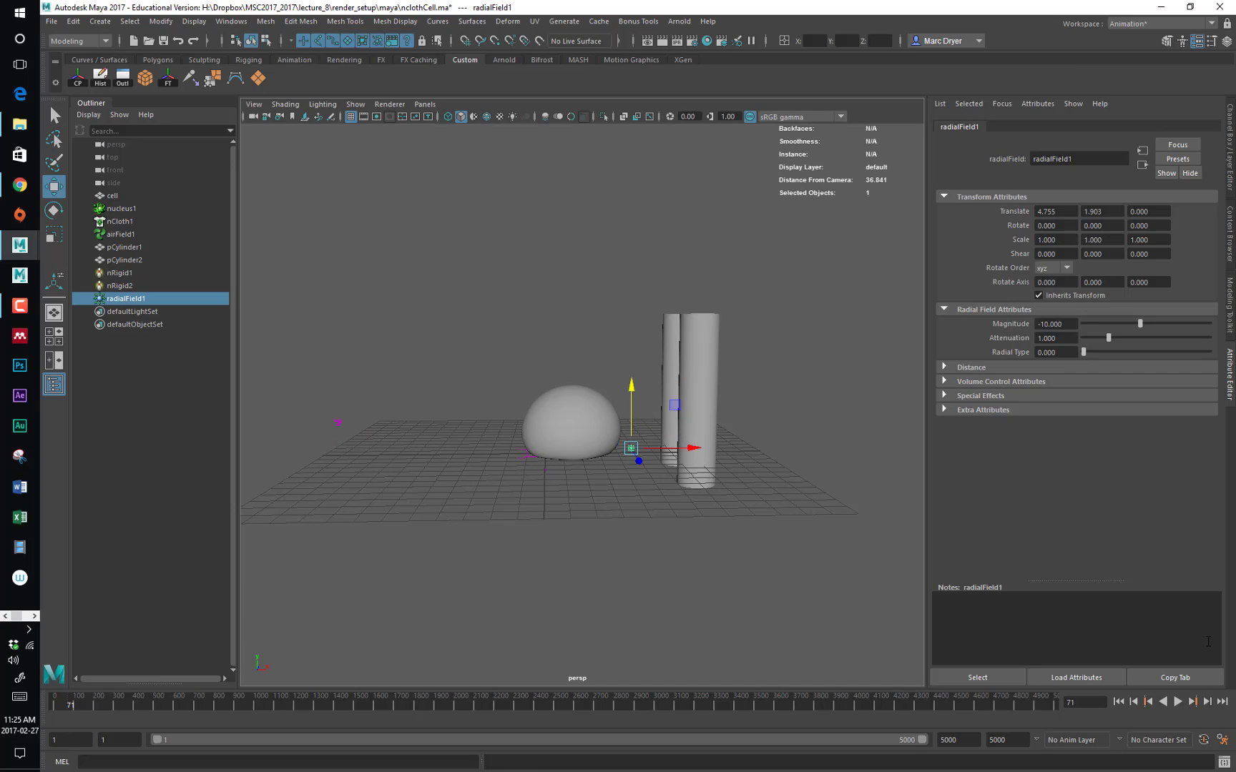
Replay the simulation from the first frame to test the lowered radial field, then stop it around frame 62
click(1119, 702)
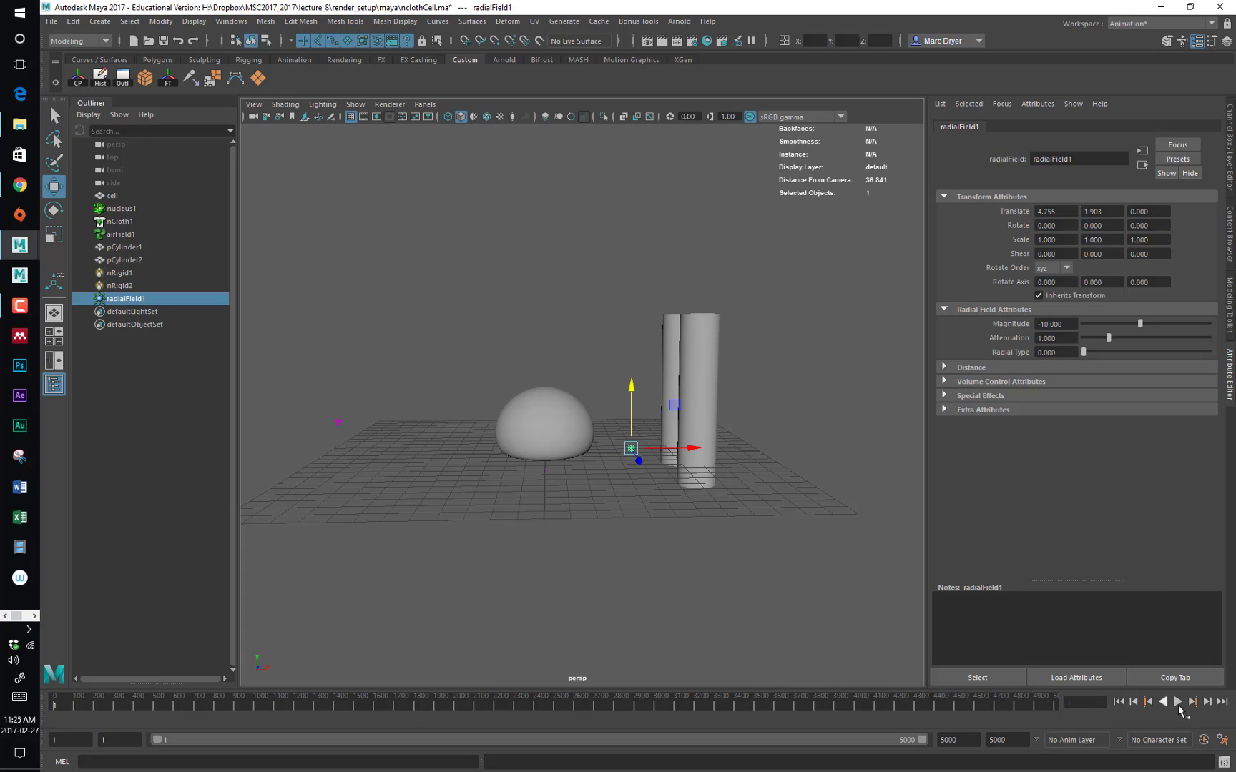
click(1178, 701)
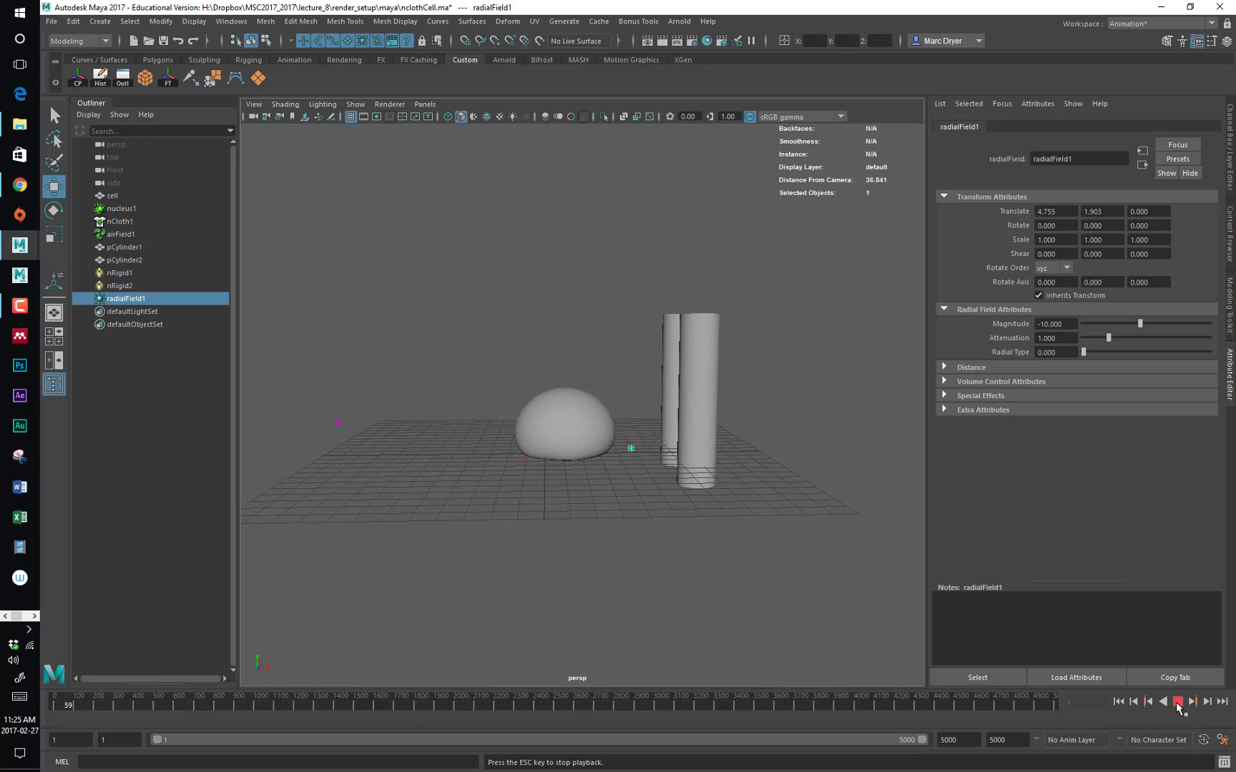
click(1177, 702)
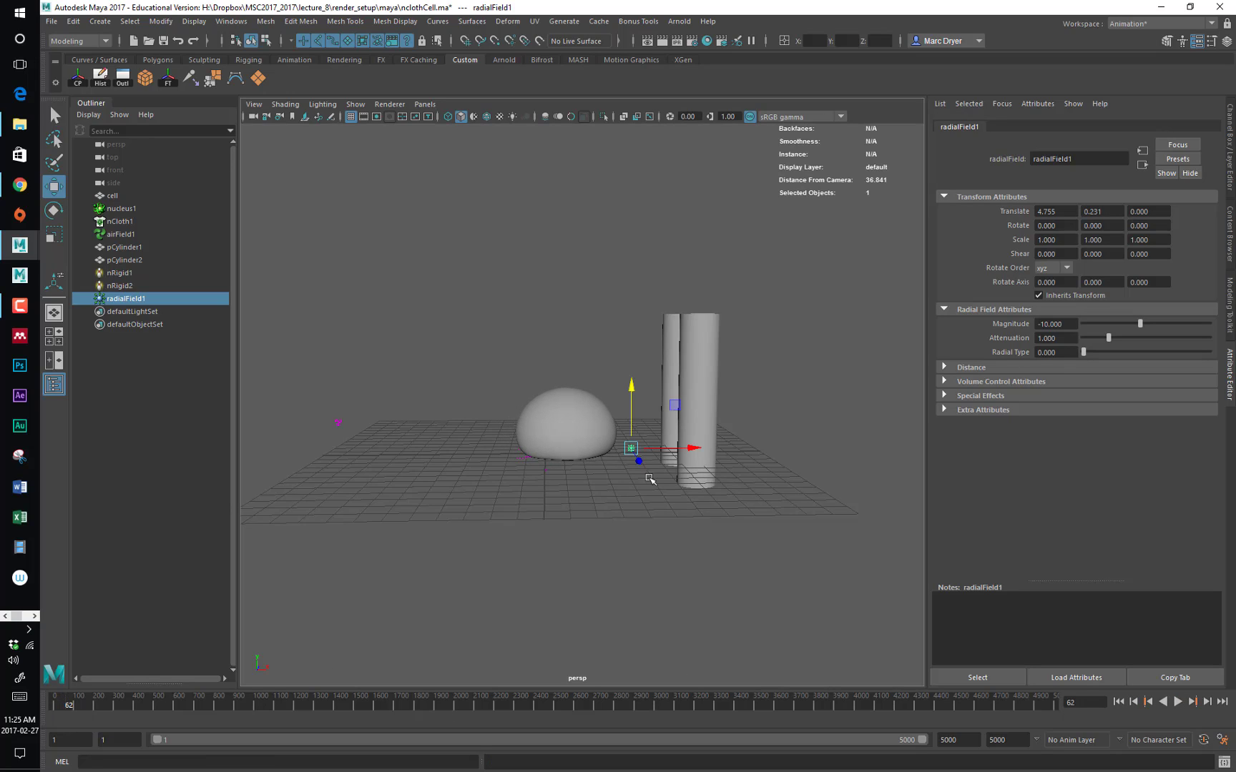
Keyframe the radial field's Translate X at 4.755 on frame 62 and at about 16.079, beyond the columns, on frame 107
click(1228, 160)
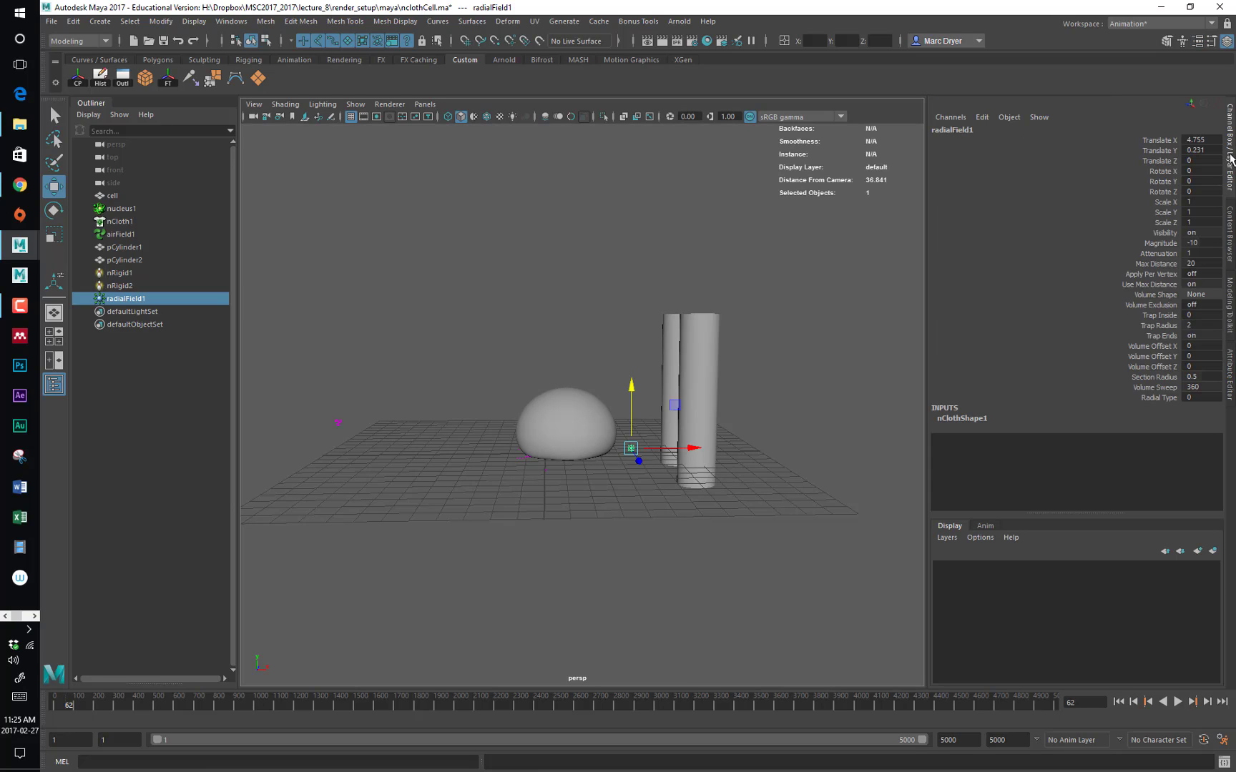
click(1166, 140)
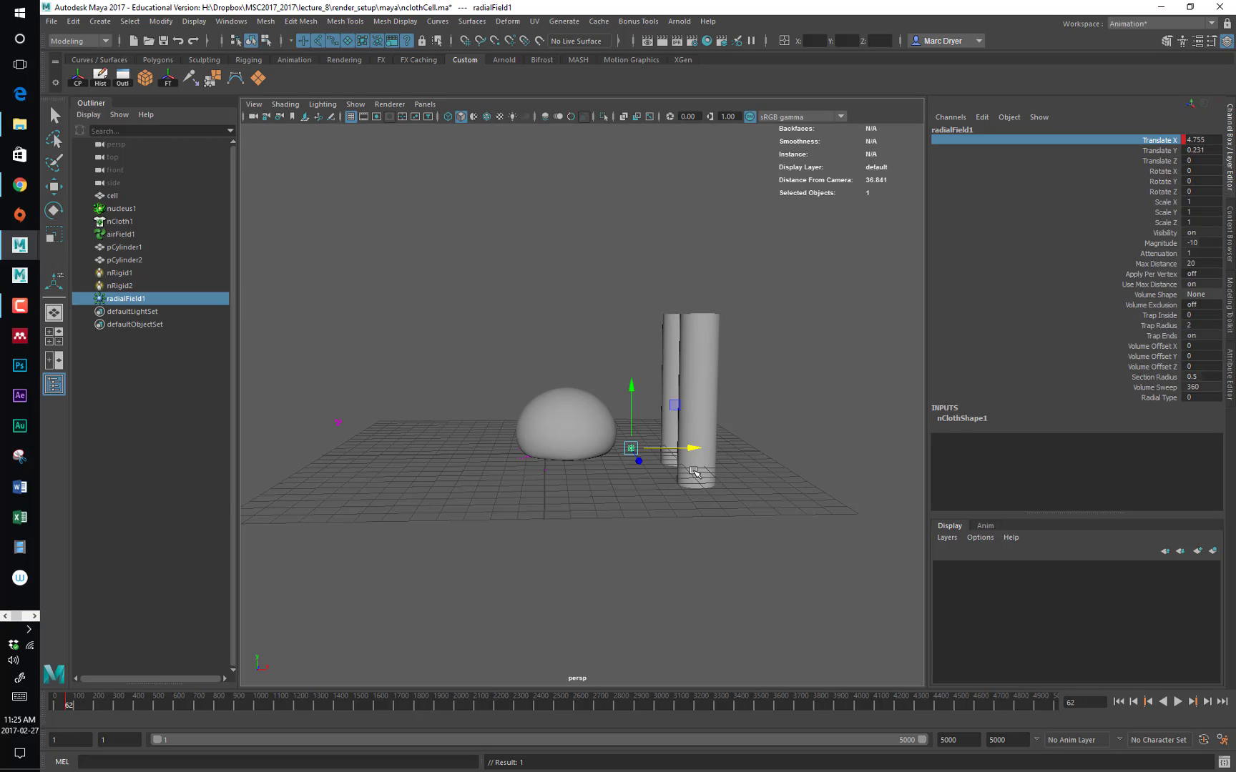
drag(71, 708, 80, 707)
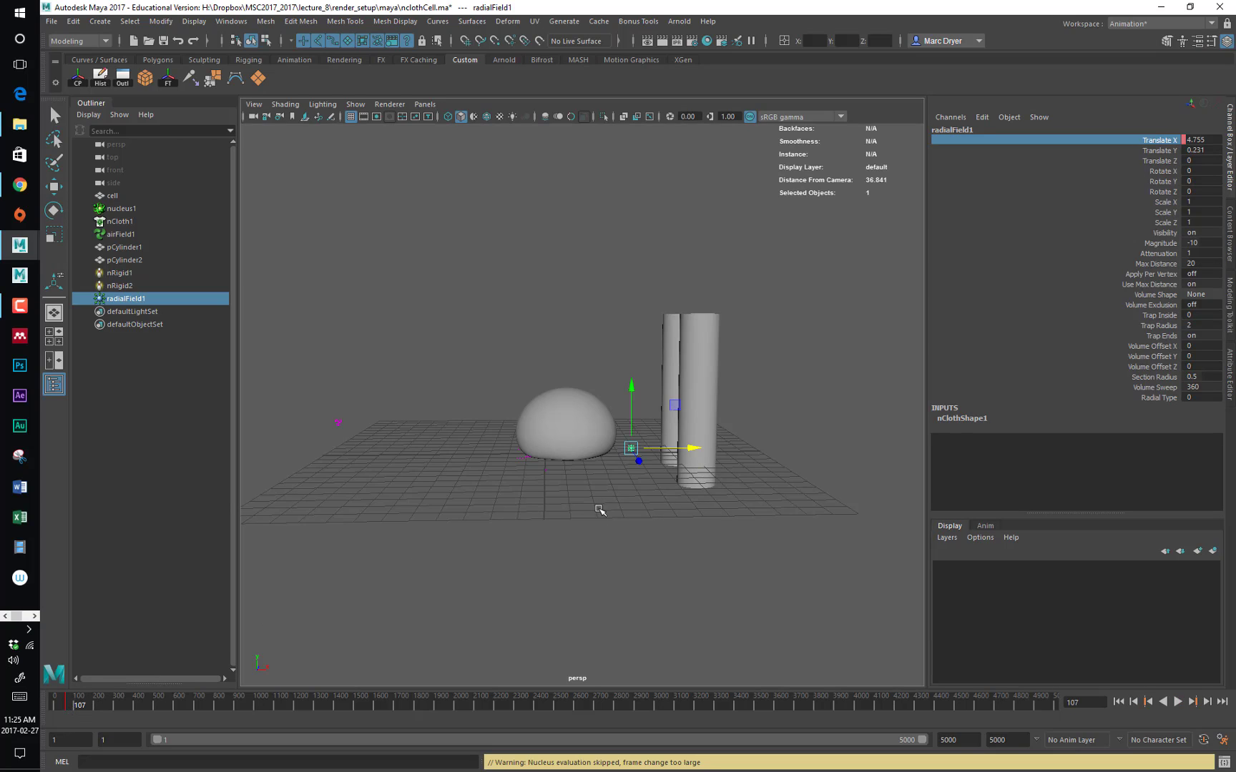
middle_drag(713, 449, 896, 457)
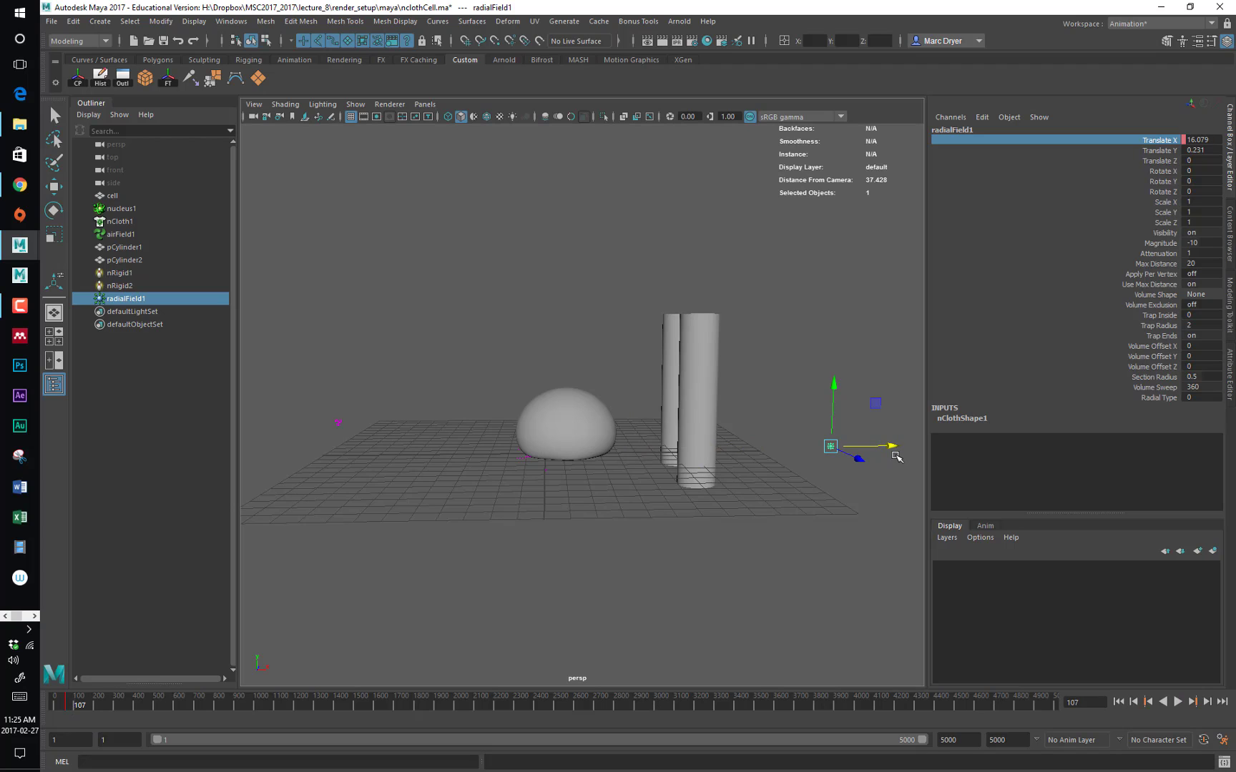
alt+drag(782, 512, 718, 502)
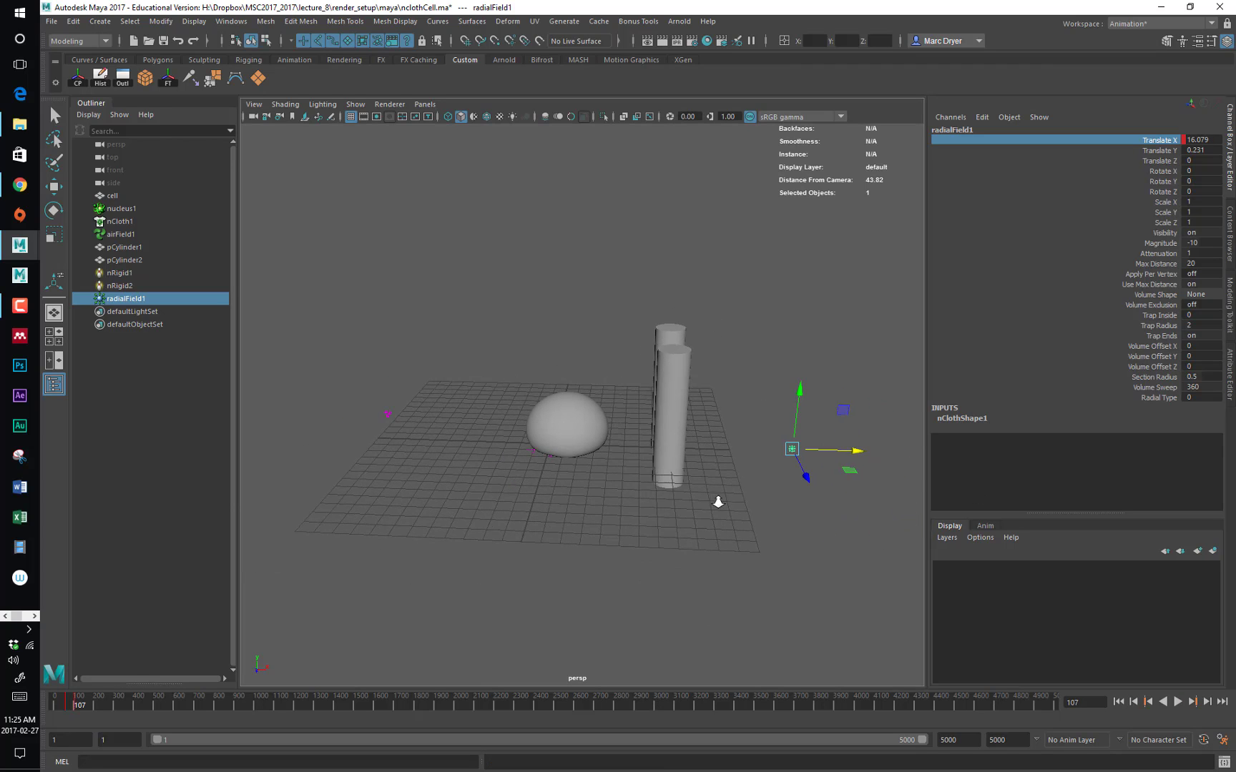
Replay the simulation from the first frame to check how the cell follows the animated radial field, then stop it
click(1119, 702)
click(1177, 702)
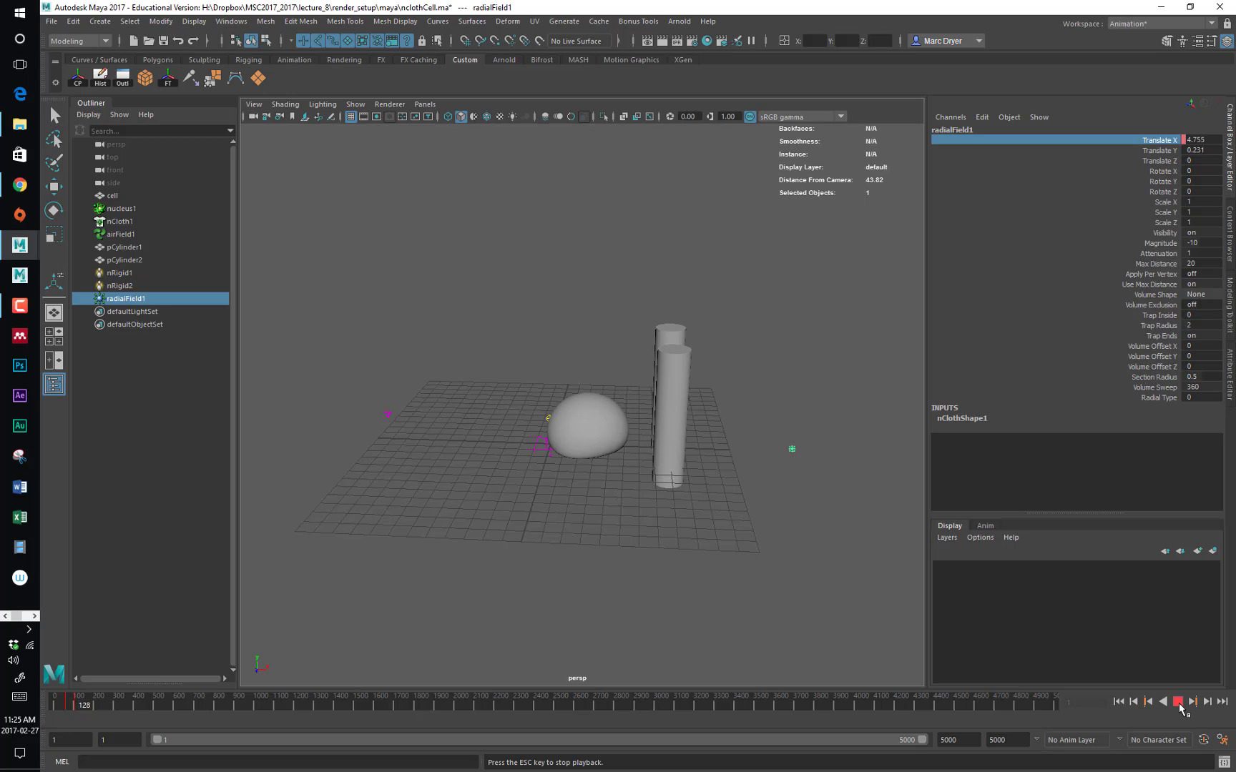
click(1178, 703)
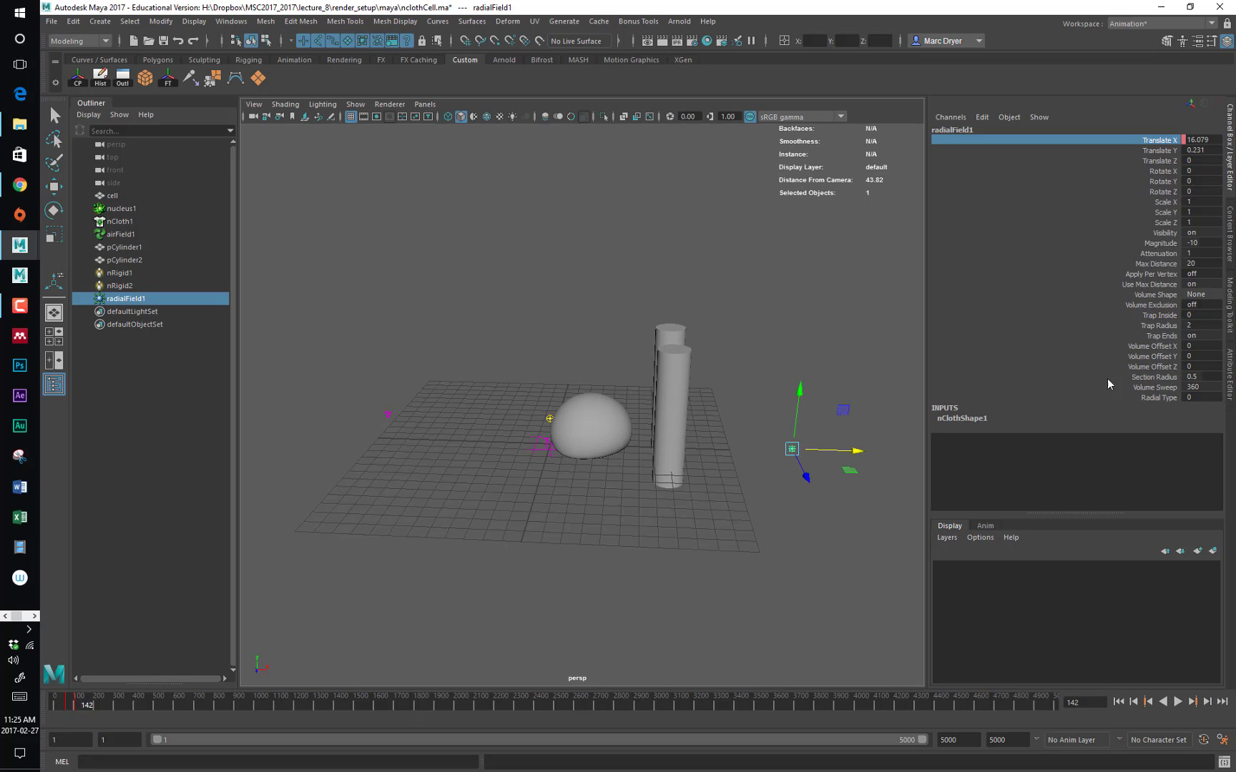
Set the radial field's Magnitude to -50 and replay the simulation from the first frame until the cell is past the columns
double_click(1204, 243)
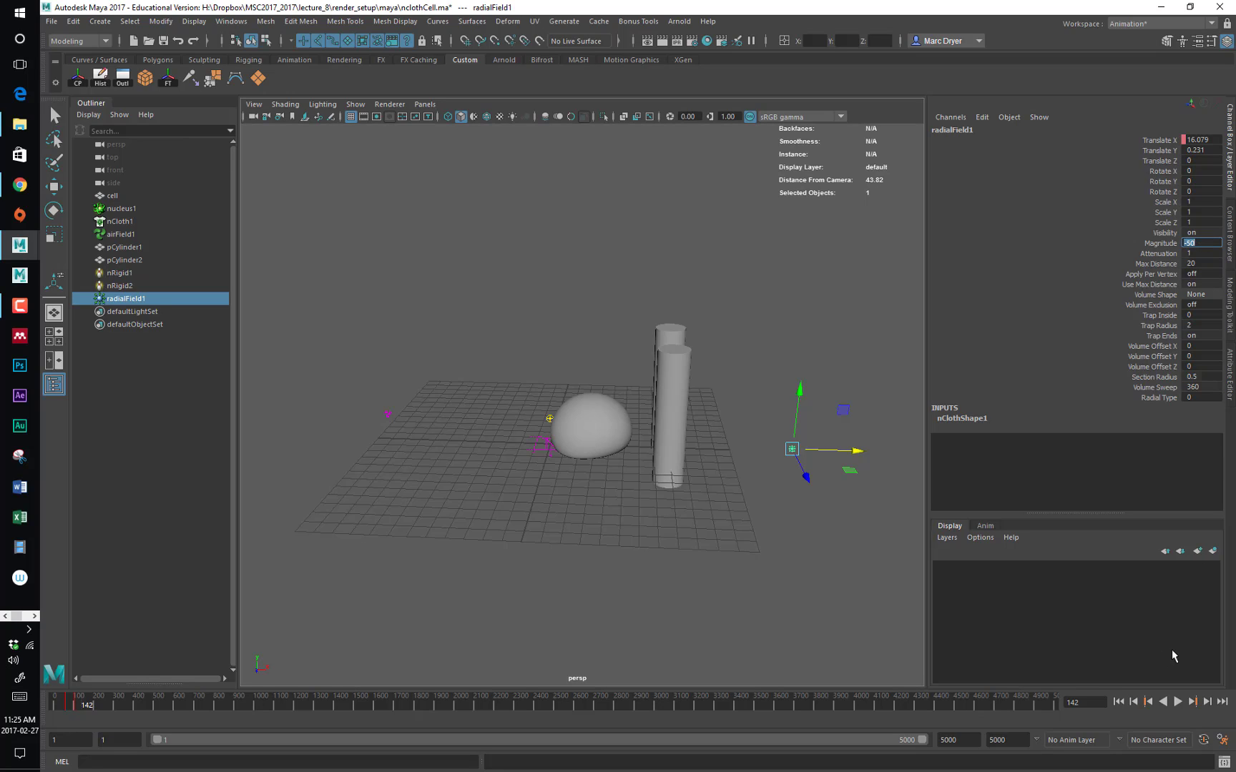
click(1119, 702)
click(1177, 702)
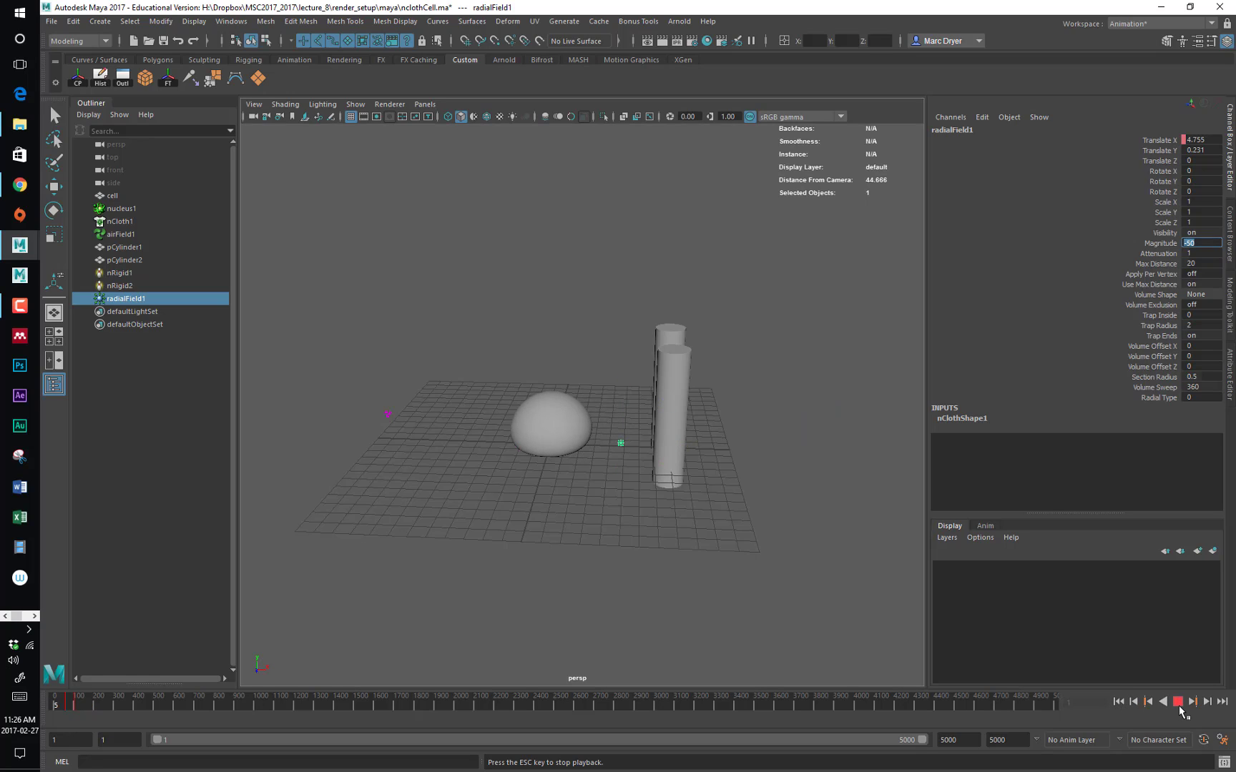
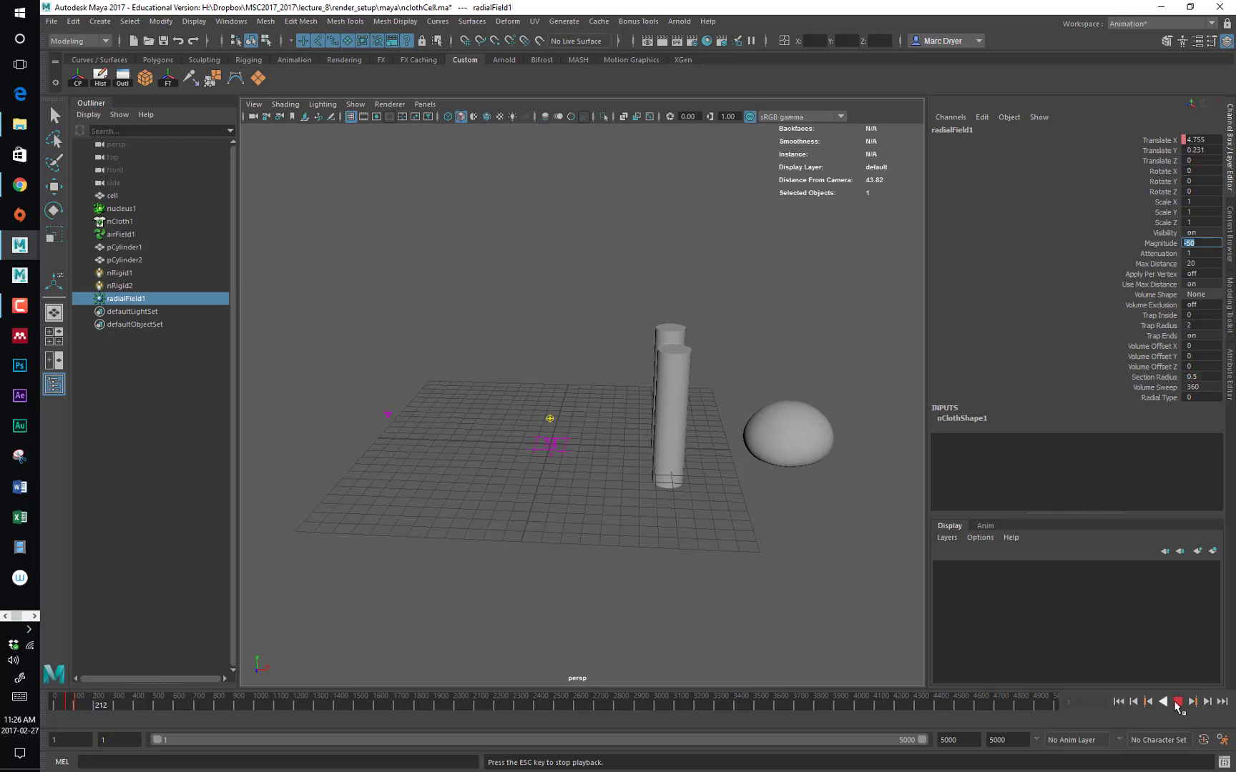
click(1178, 701)
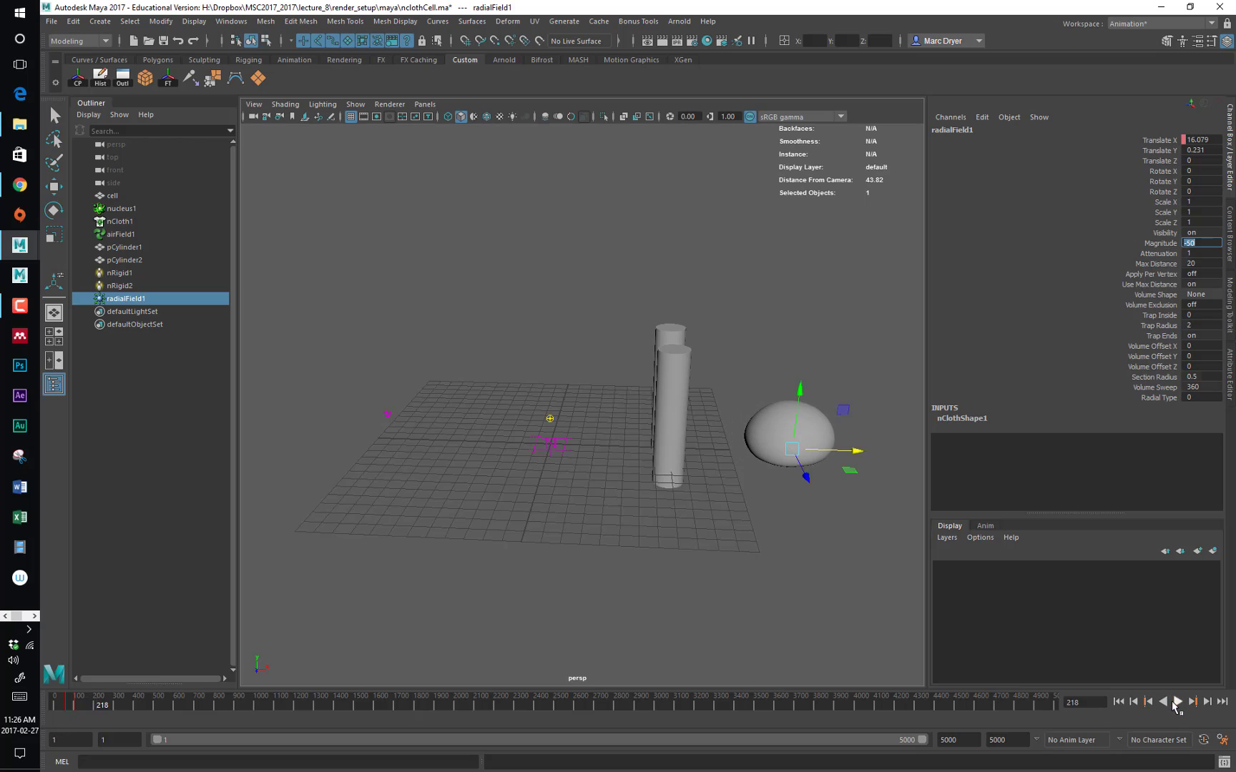
Delete the air field behind the cell from the scene
click(392, 417)
key(w)
key(Delete)
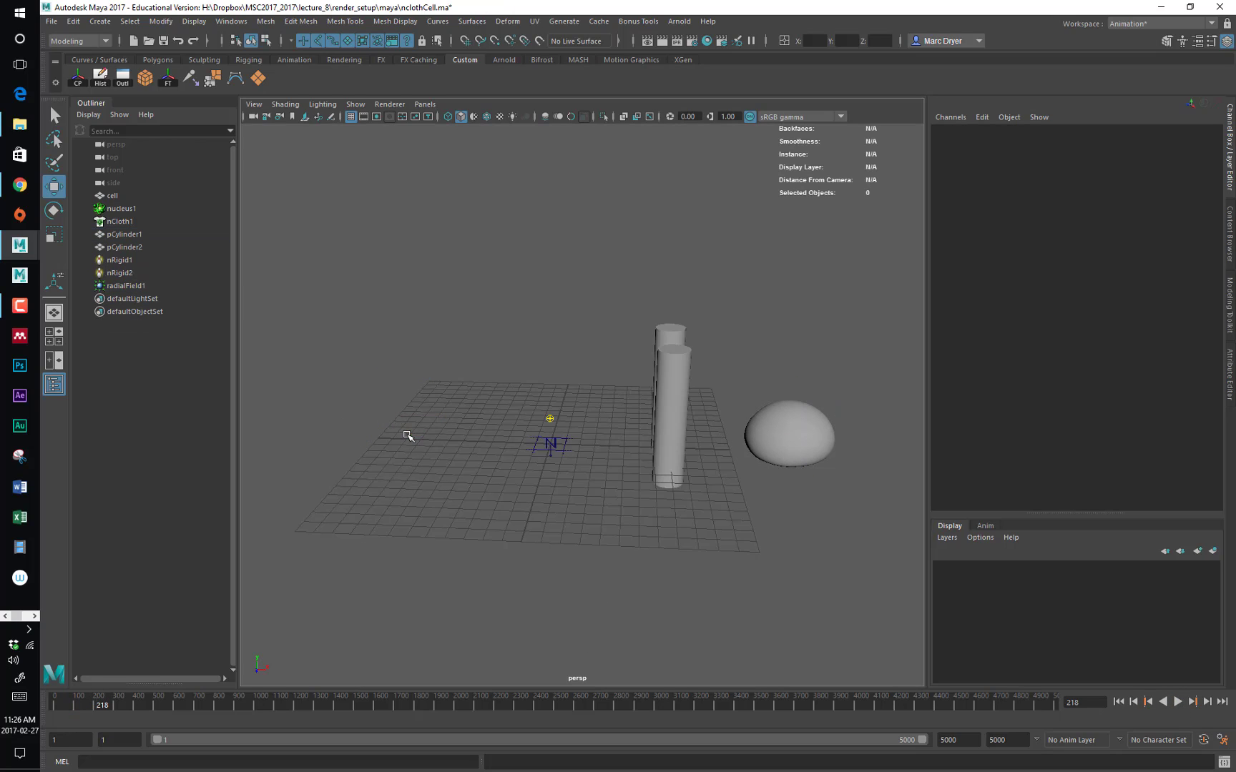
Try a Radial Type of 1 on the radial field, replay the simulation from the first frame, and stop it
click(1119, 701)
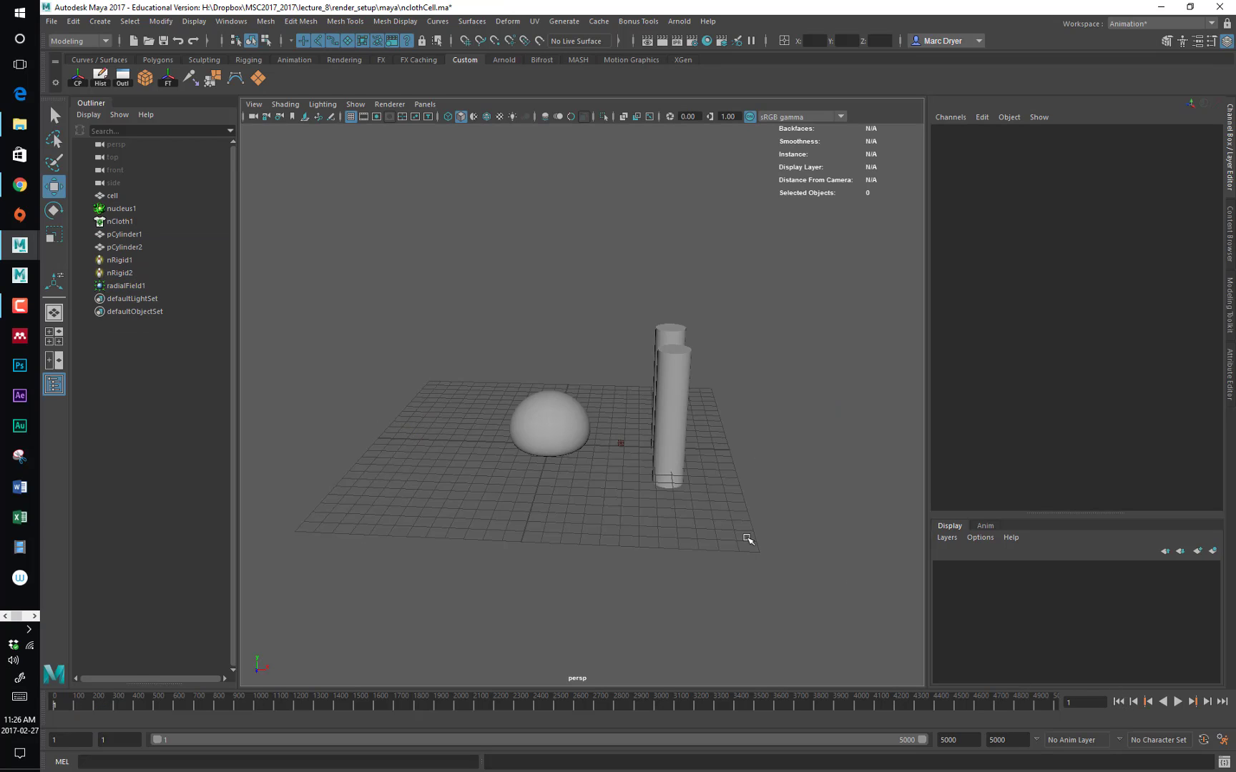
drag(615, 434, 623, 453)
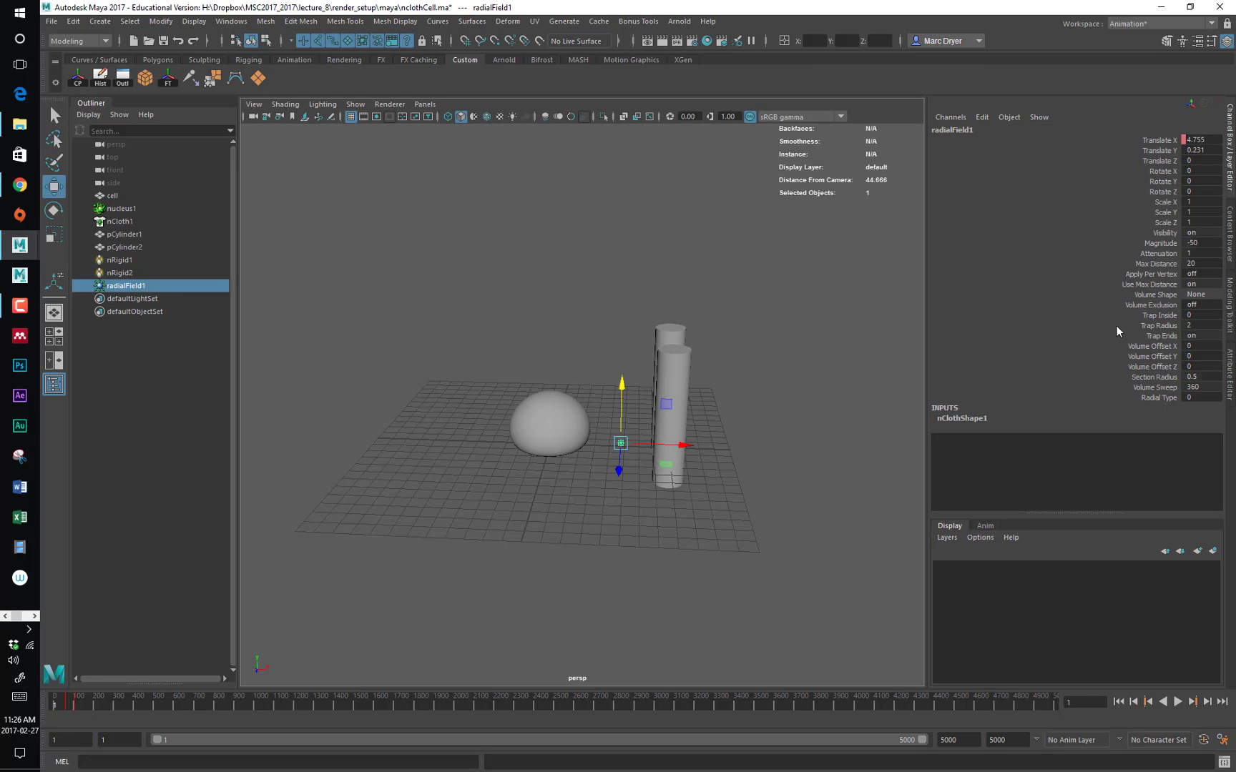
key(ctrl+a)
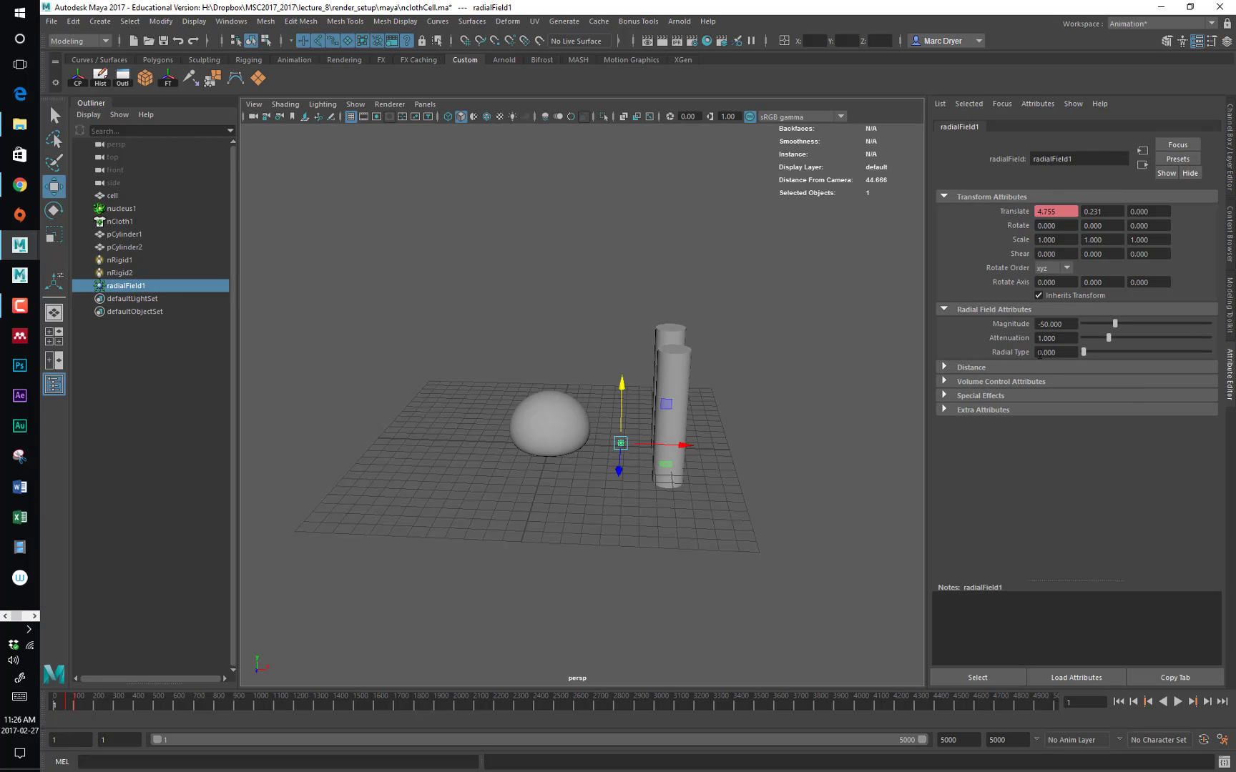
double_click(1067, 353)
text(1)
key(Return)
click(1178, 703)
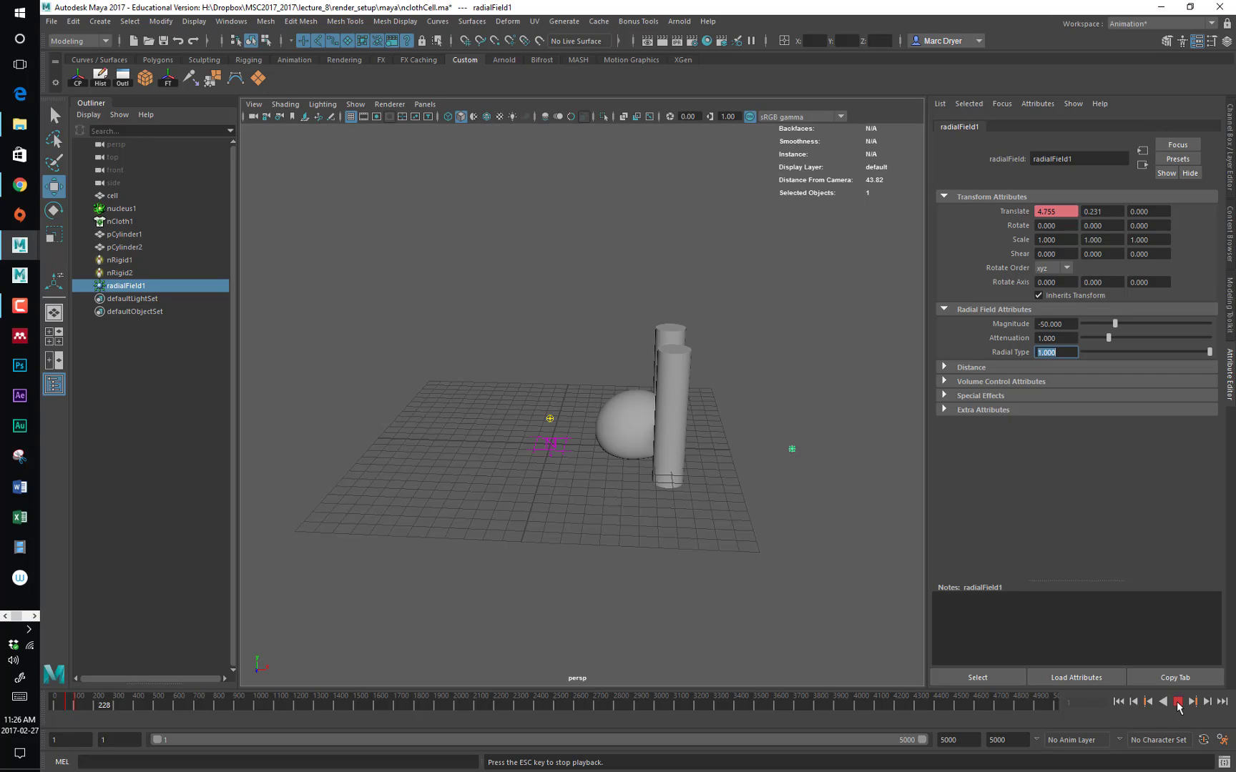
key(Escape)
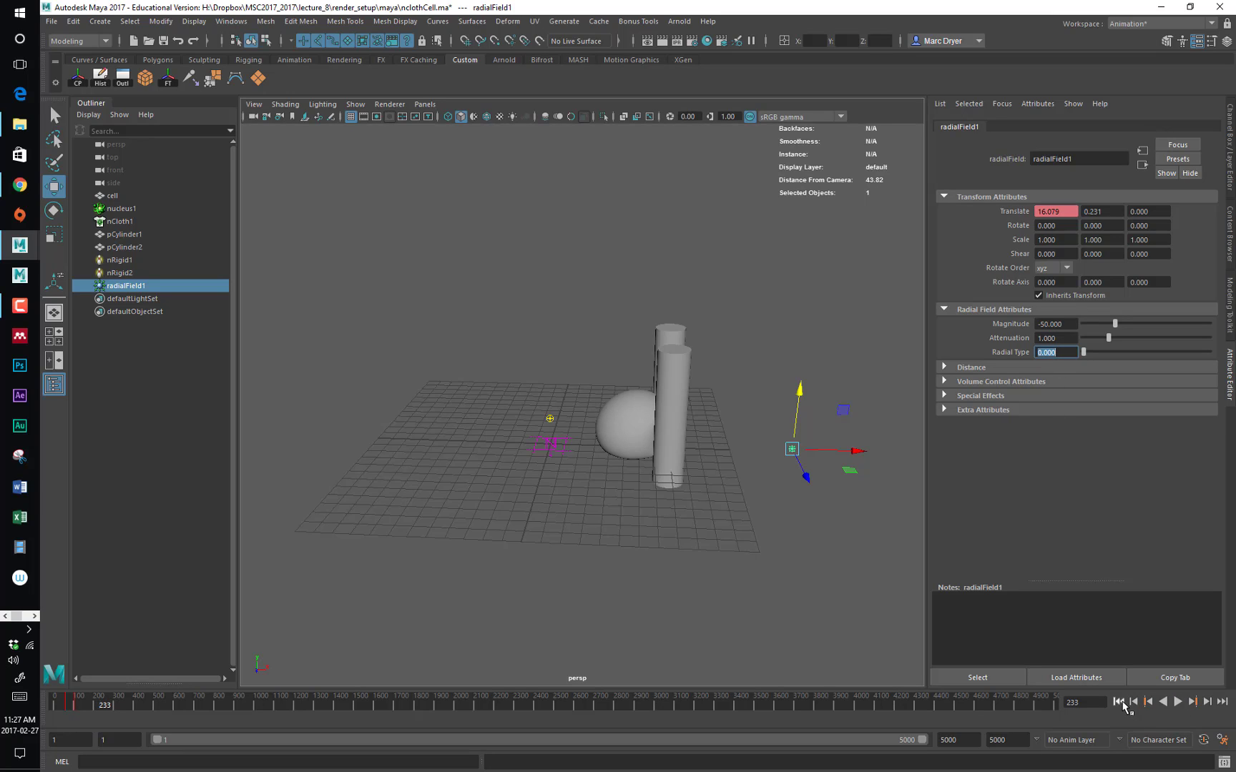
Replay the simulation from the first frame with the radial field's Radial Type at 0, then stop and rewind it
click(1118, 701)
click(1177, 702)
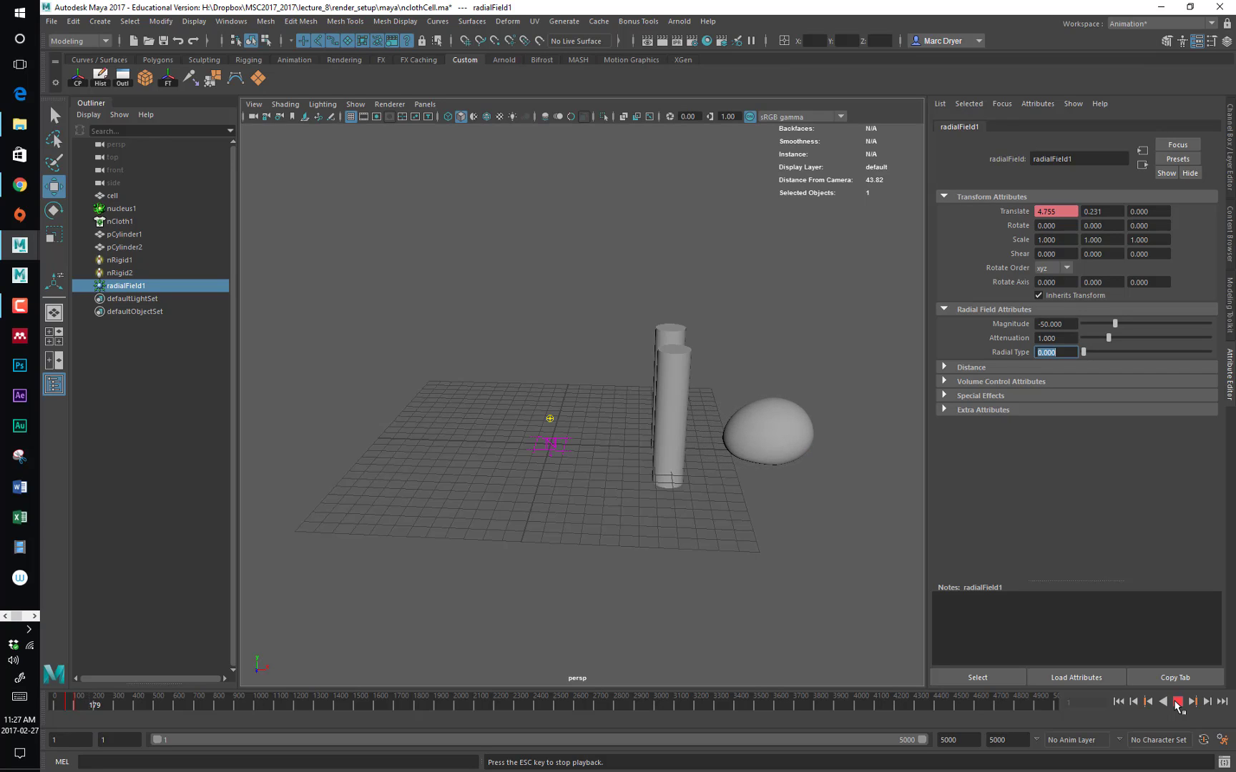
click(1177, 701)
click(1118, 702)
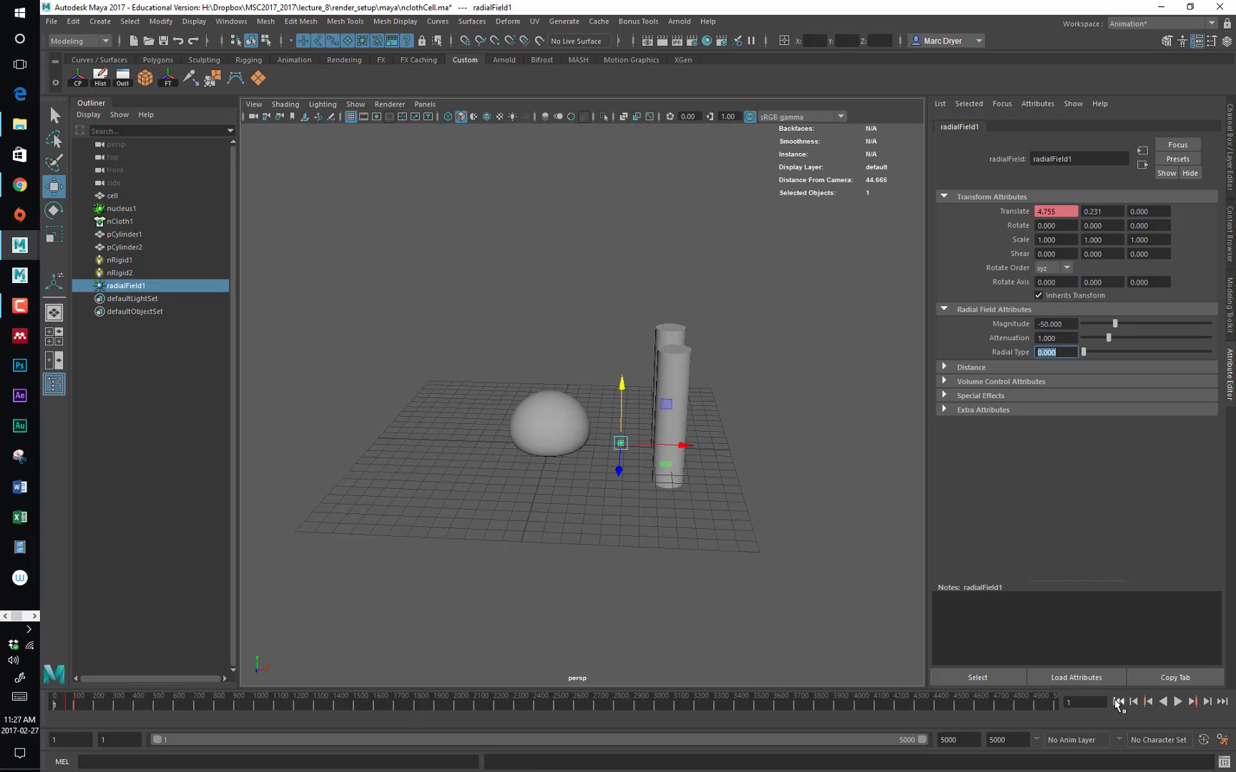
Select the cell to show its nCloth attributes and replay the simulation from the first frame
alt+drag(734, 612, 573, 472)
click(545, 432)
click(1178, 702)
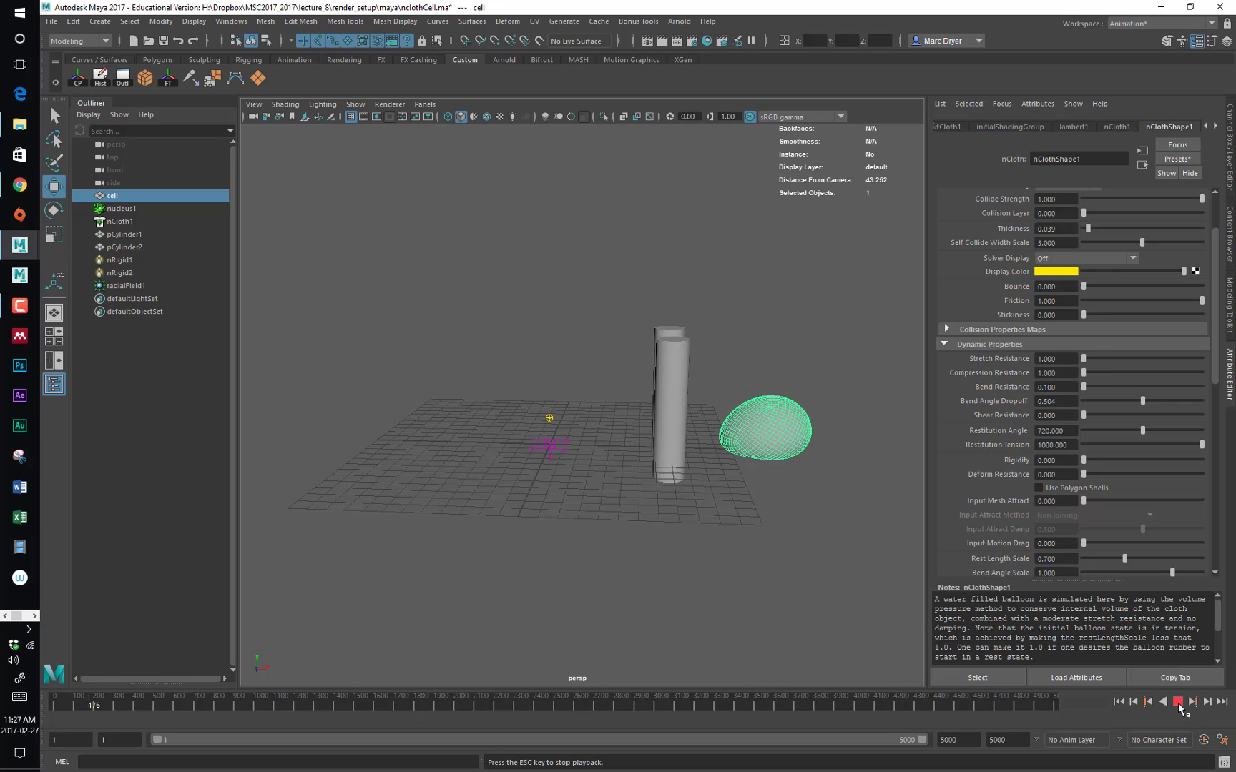
Rewind the simulation and create a cube-shaped volume emitter named bacteria on nucleus1 with a rate of 50 particles per second
click(1178, 701)
click(1118, 702)
alt+drag(712, 585, 668, 484)
key(space)
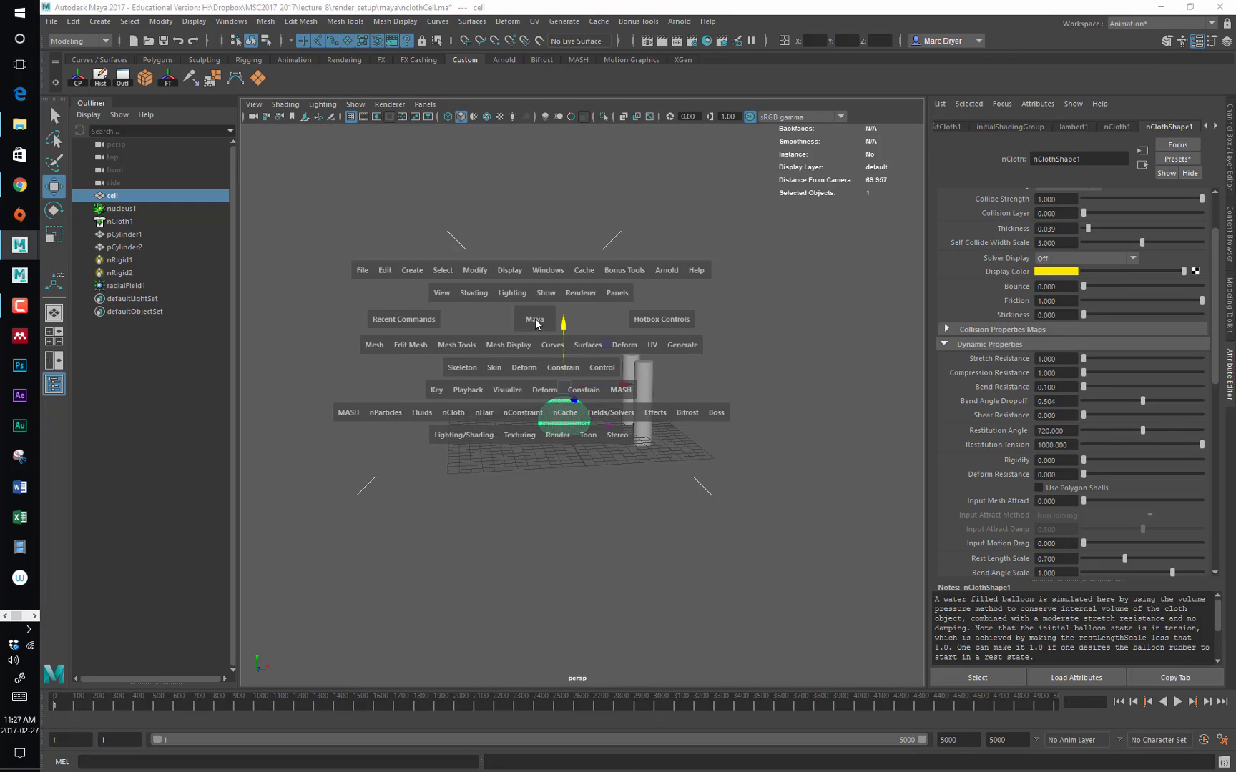
click(377, 415)
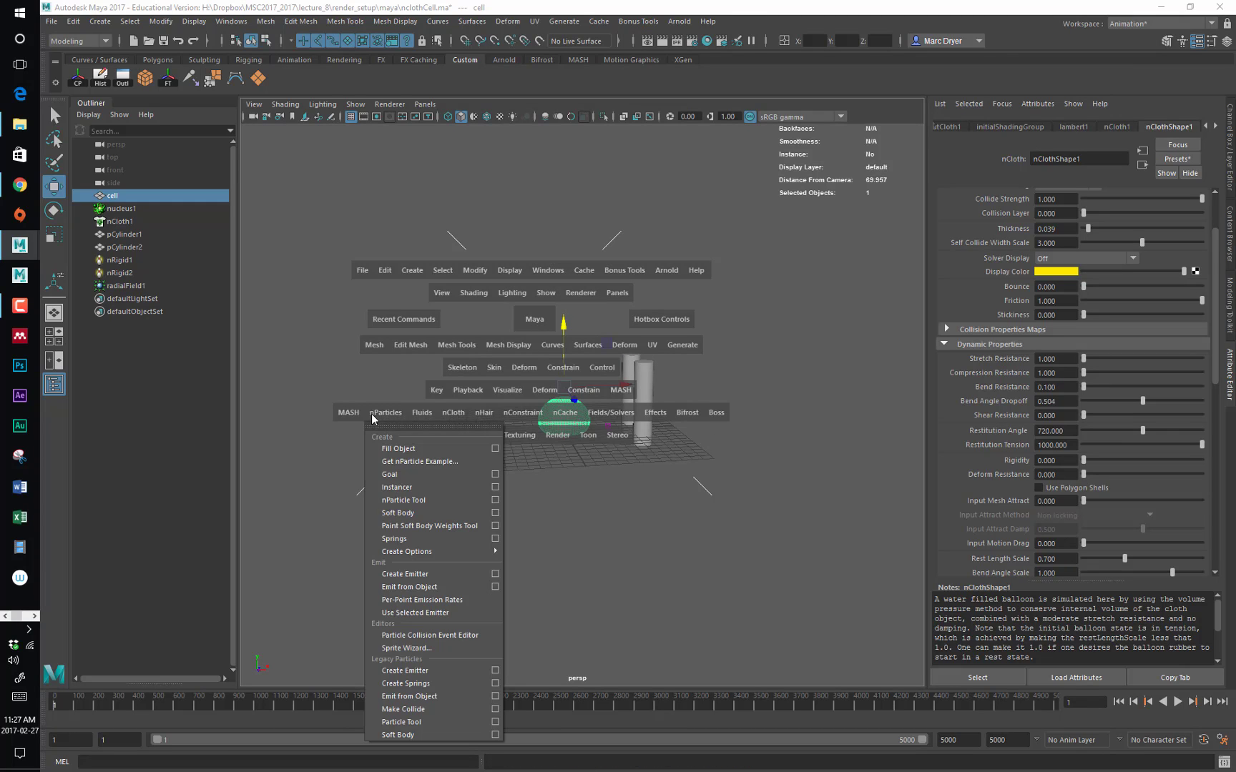
click(495, 574)
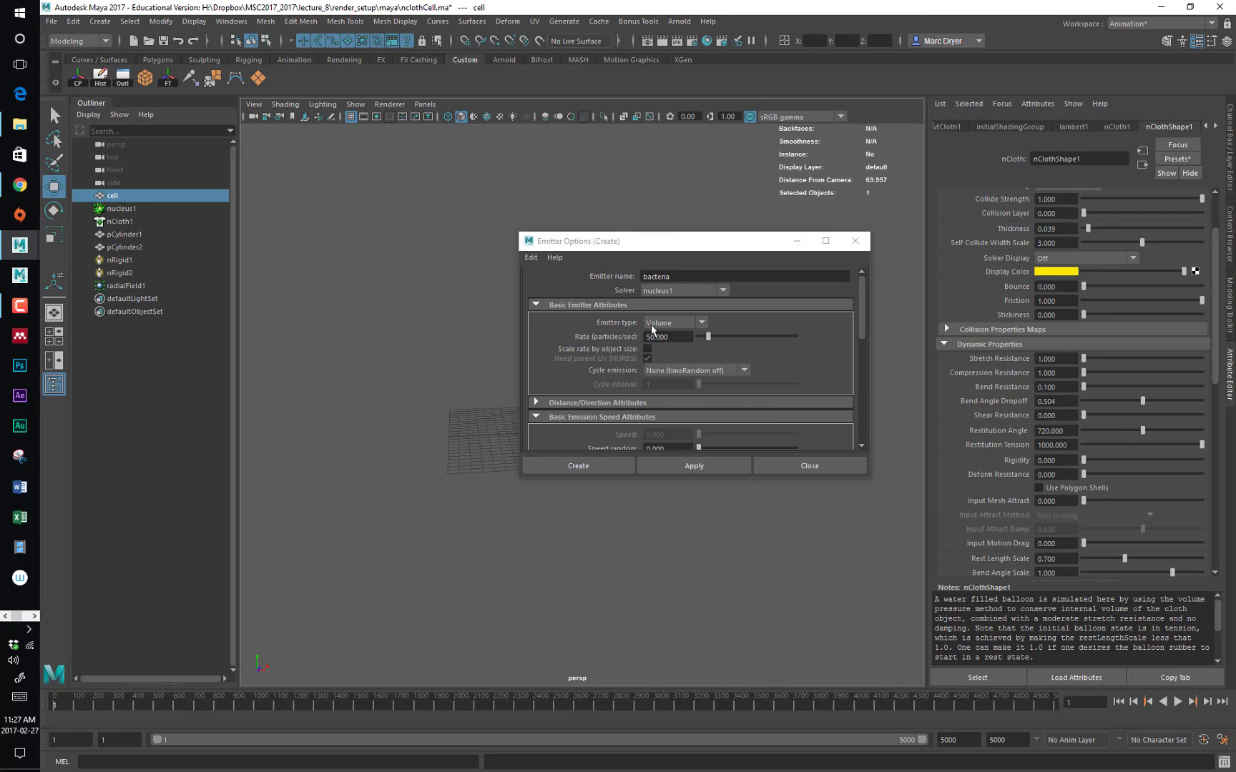
scroll(633, 384, down, 3)
scroll(607, 396, down, 4)
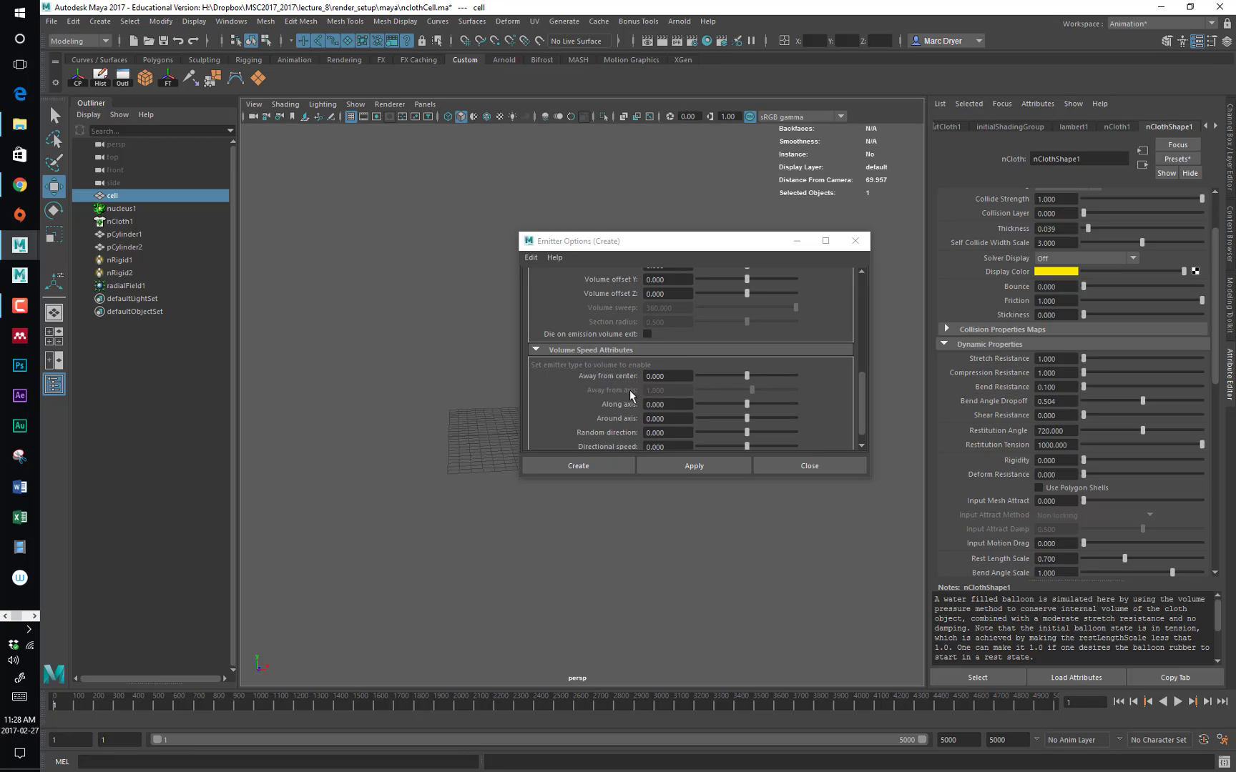
scroll(626, 383, up, 3)
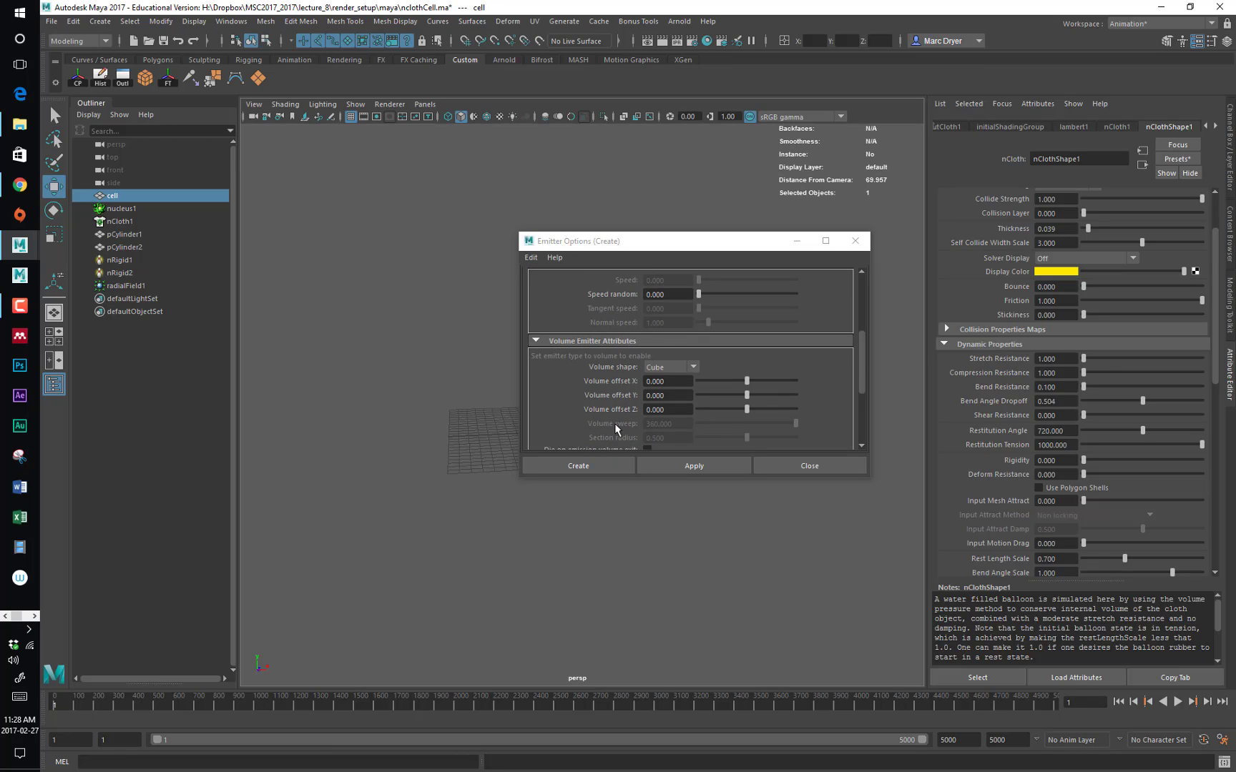
click(618, 467)
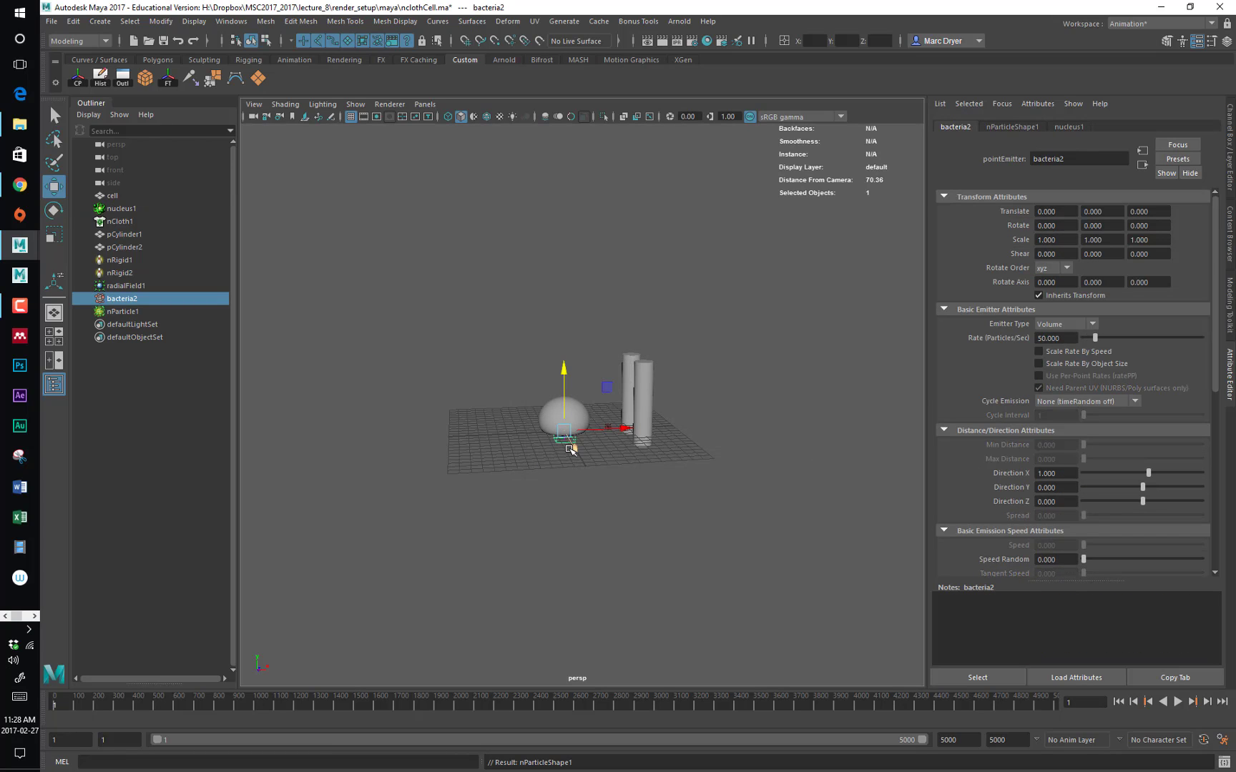
Scale the emitter volume uniformly to about 13.95 and raise it to about 13.88 in Y above the grid
key(r)
drag(564, 431, 1040, 443)
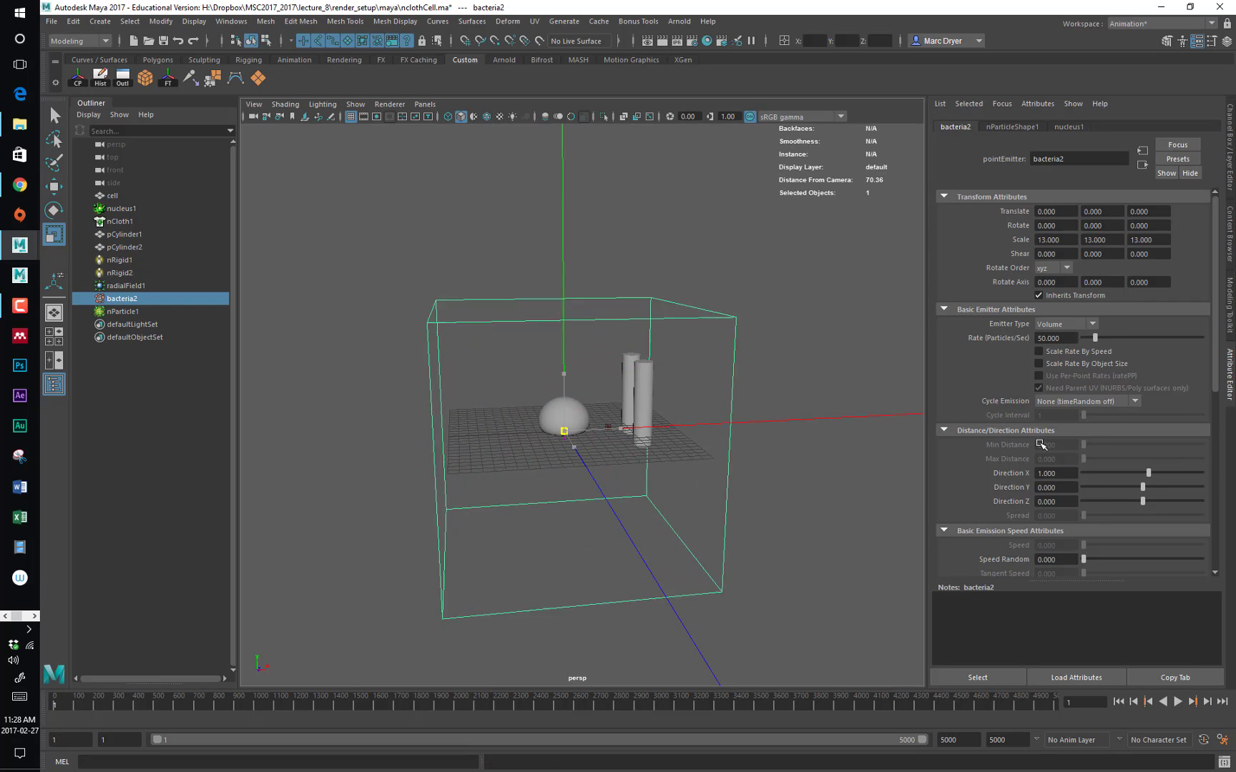
key(w)
drag(567, 377, 547, 270)
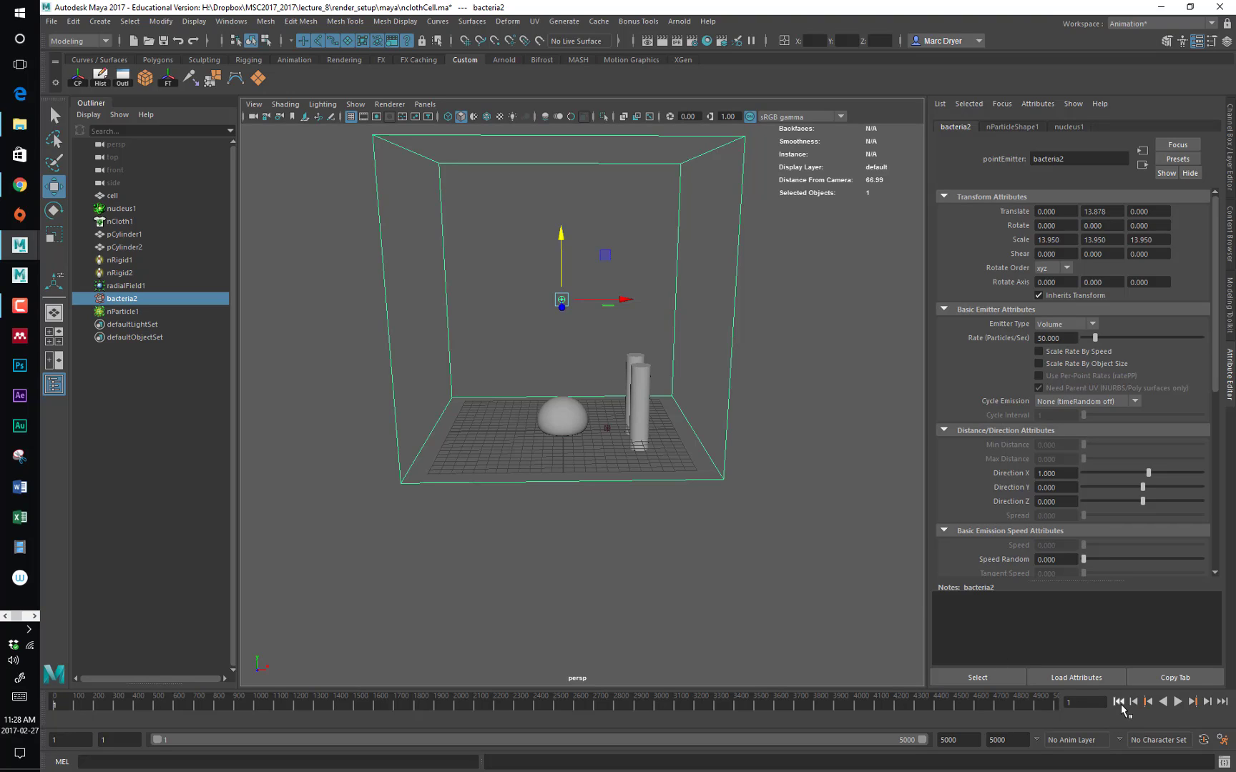
Preview the particle emission to about frame 54 and examine the particle object's dynamic properties
click(1177, 702)
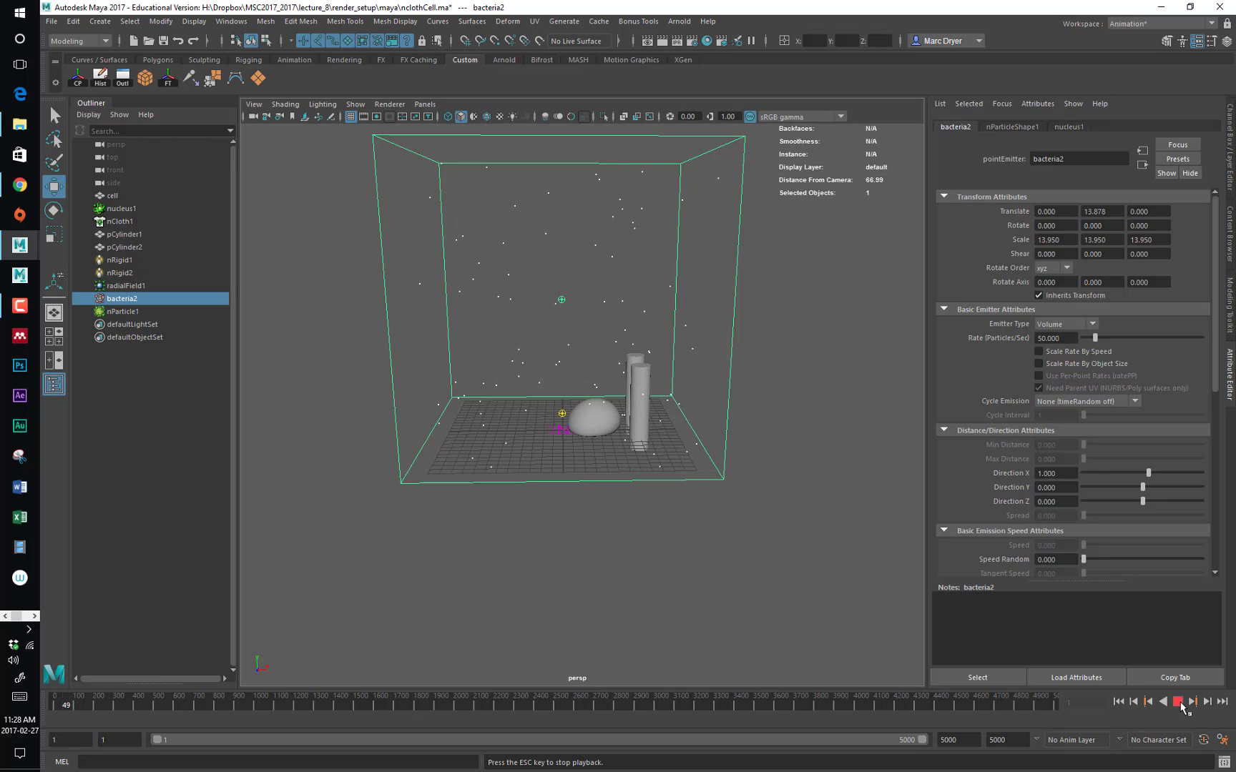
click(1179, 703)
click(596, 181)
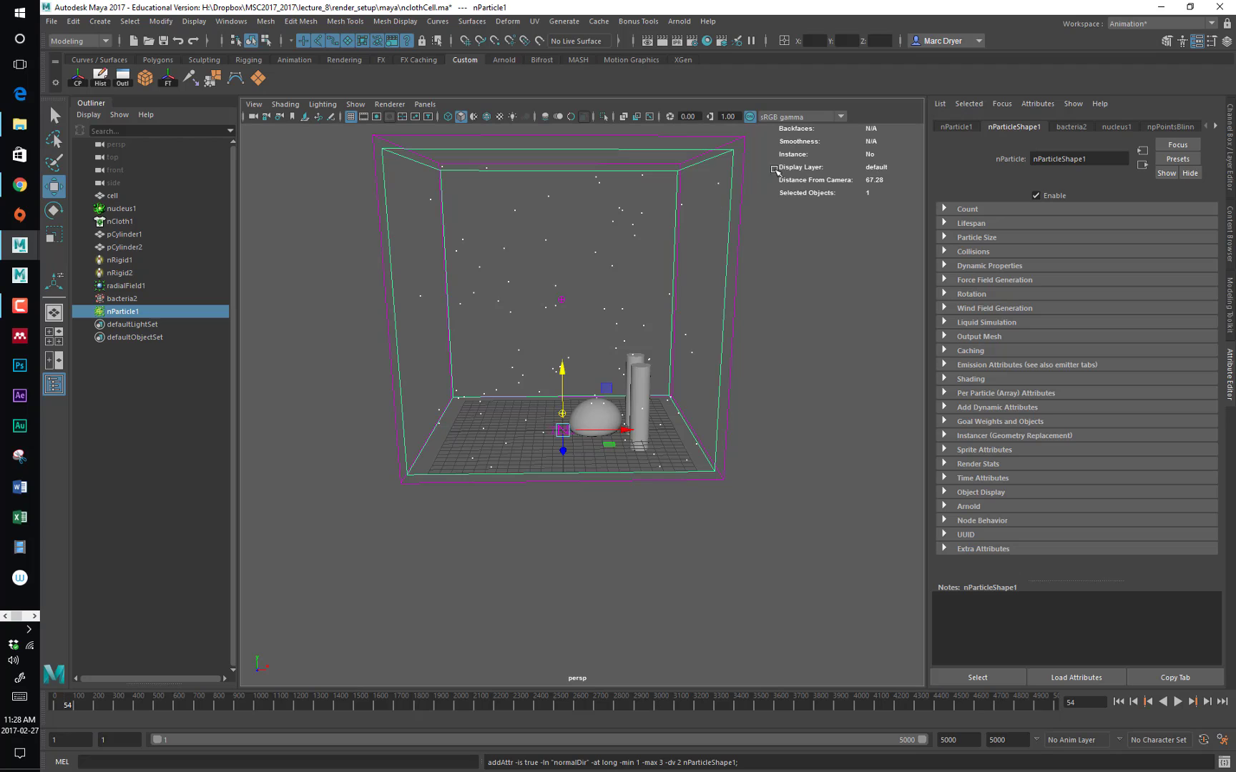
alt+drag(884, 336, 680, 370)
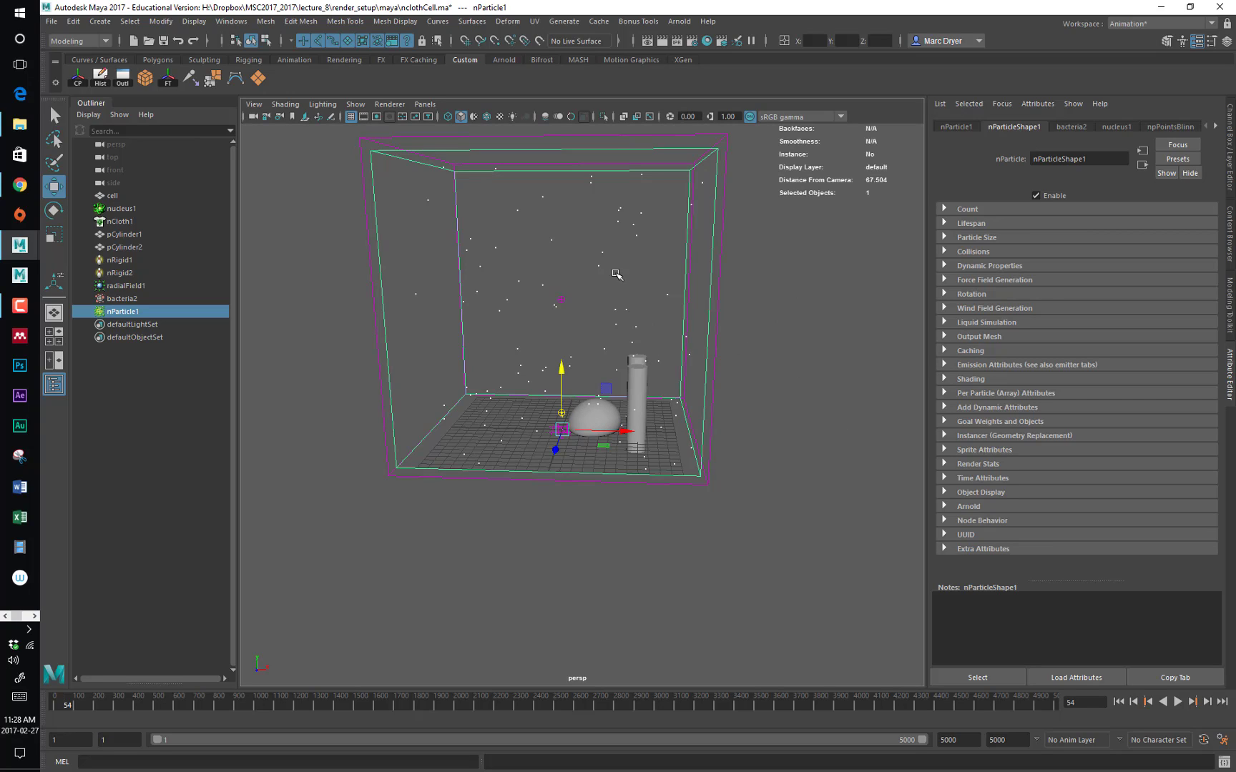
click(956, 270)
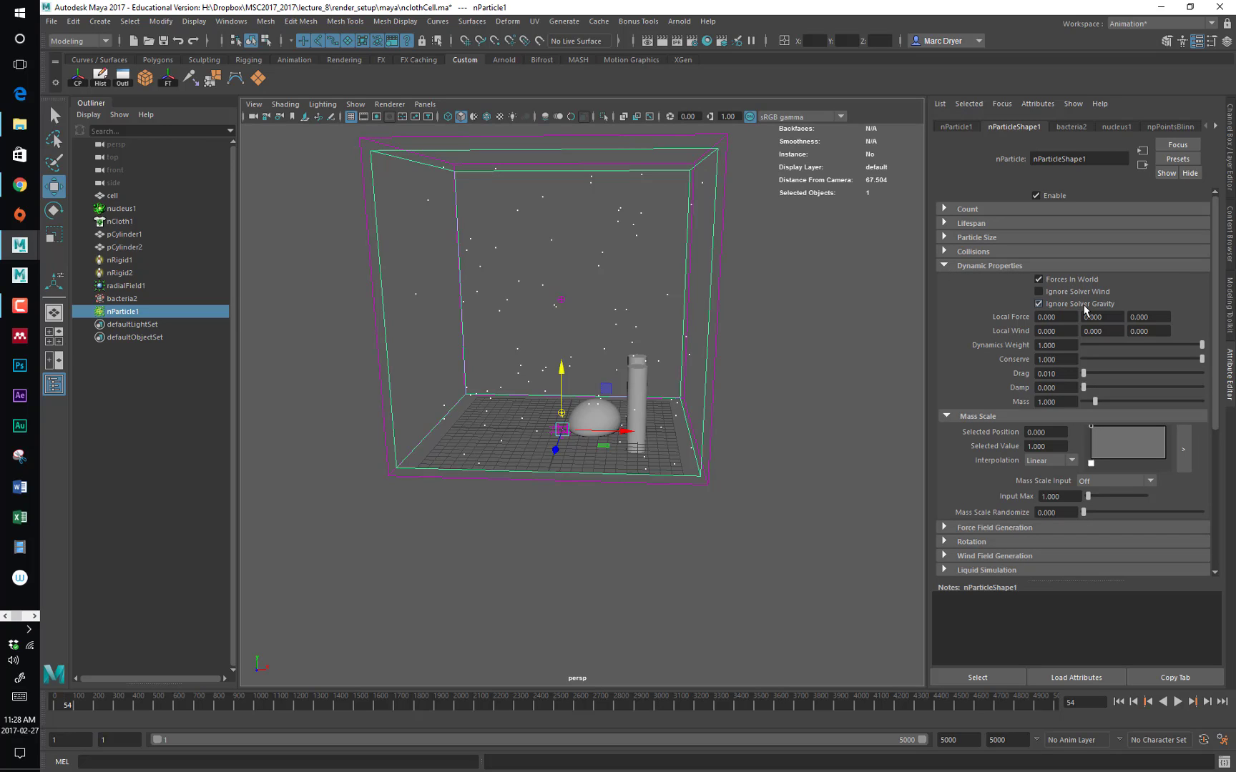
mouse_move(833, 337)
alt+mouse_down()
mouse_move(792, 336)
mouse_move(817, 345)
alt+mouse_up()
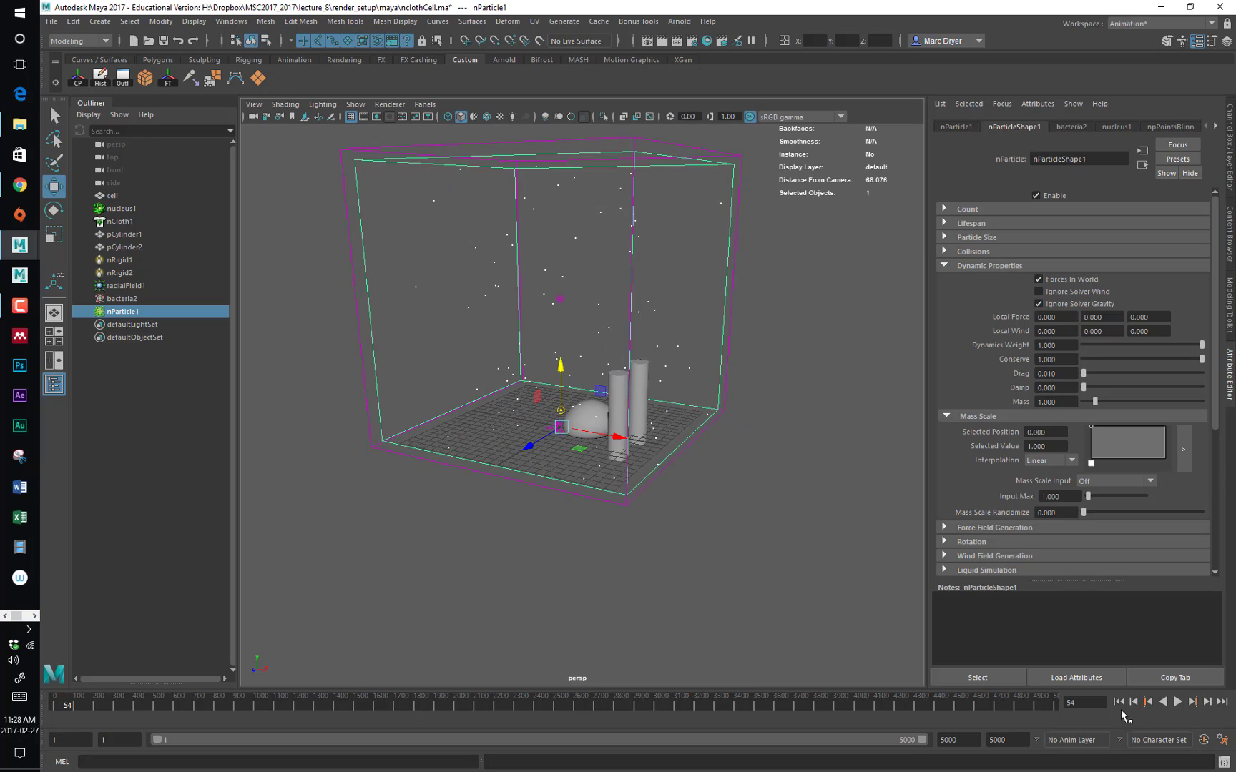
Run the simulation from the start to frame 67 and set the selected particles' current state as their initial state
click(1119, 702)
click(1178, 702)
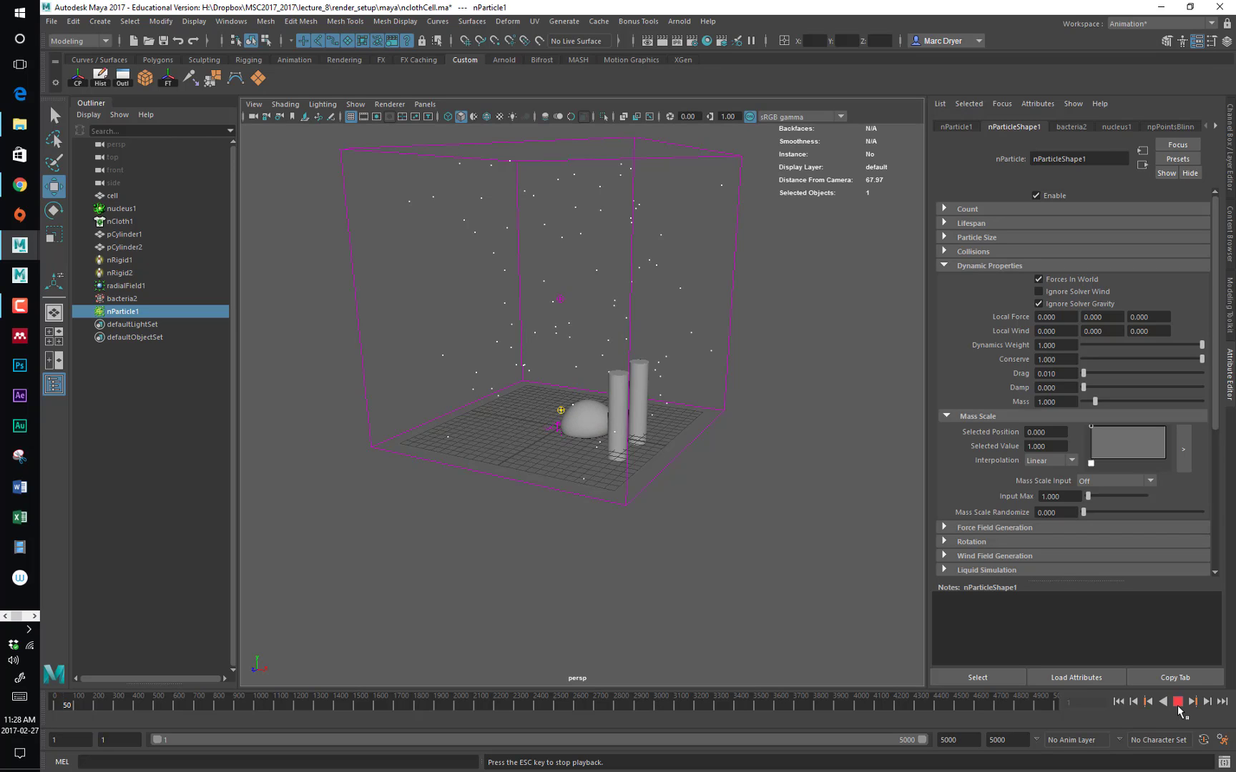
click(1178, 703)
alt+drag(776, 465, 759, 472)
drag(545, 216, 607, 254)
key(space)
click(688, 356)
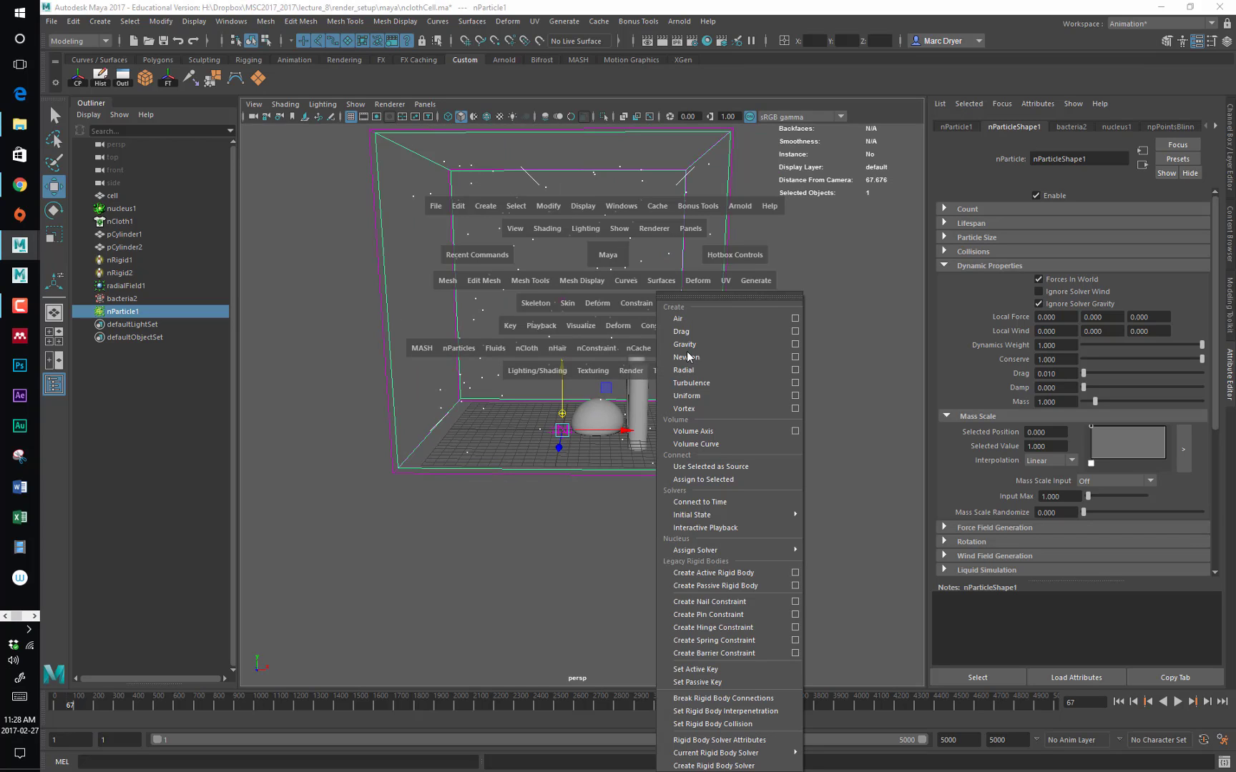
mouse_move(737, 515)
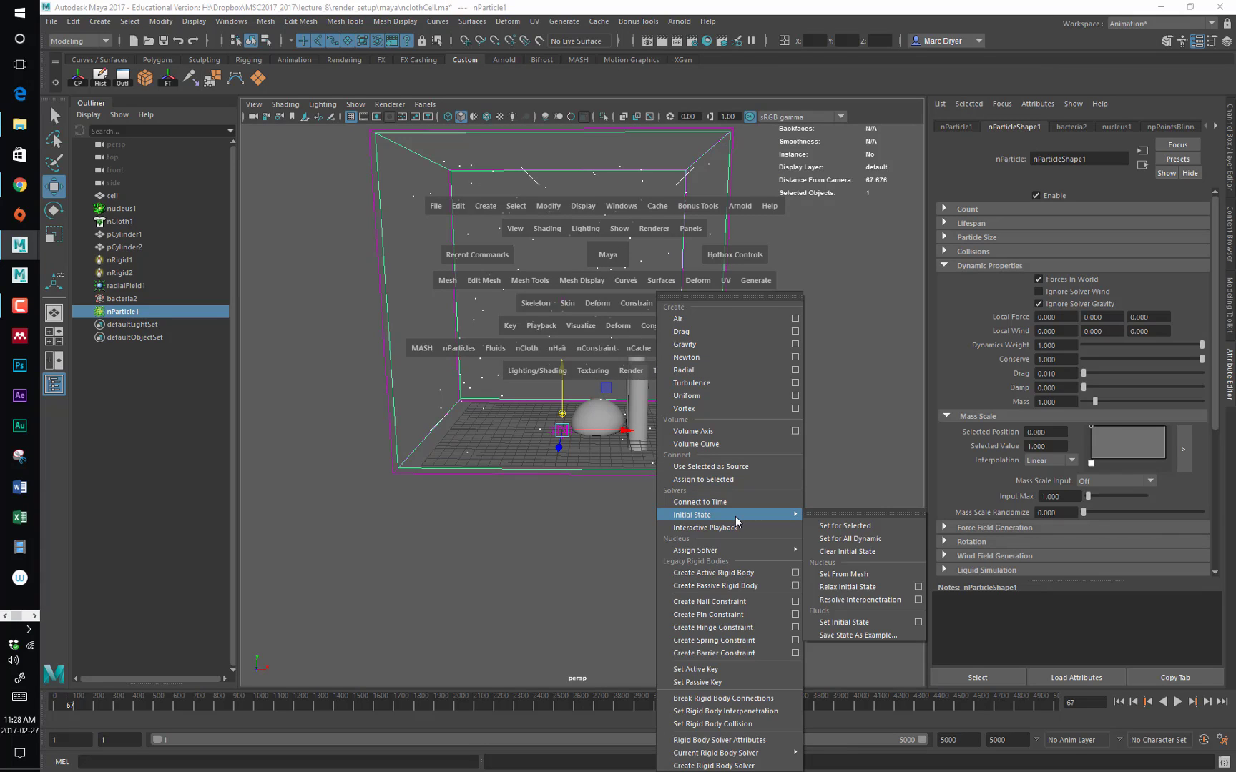
click(870, 528)
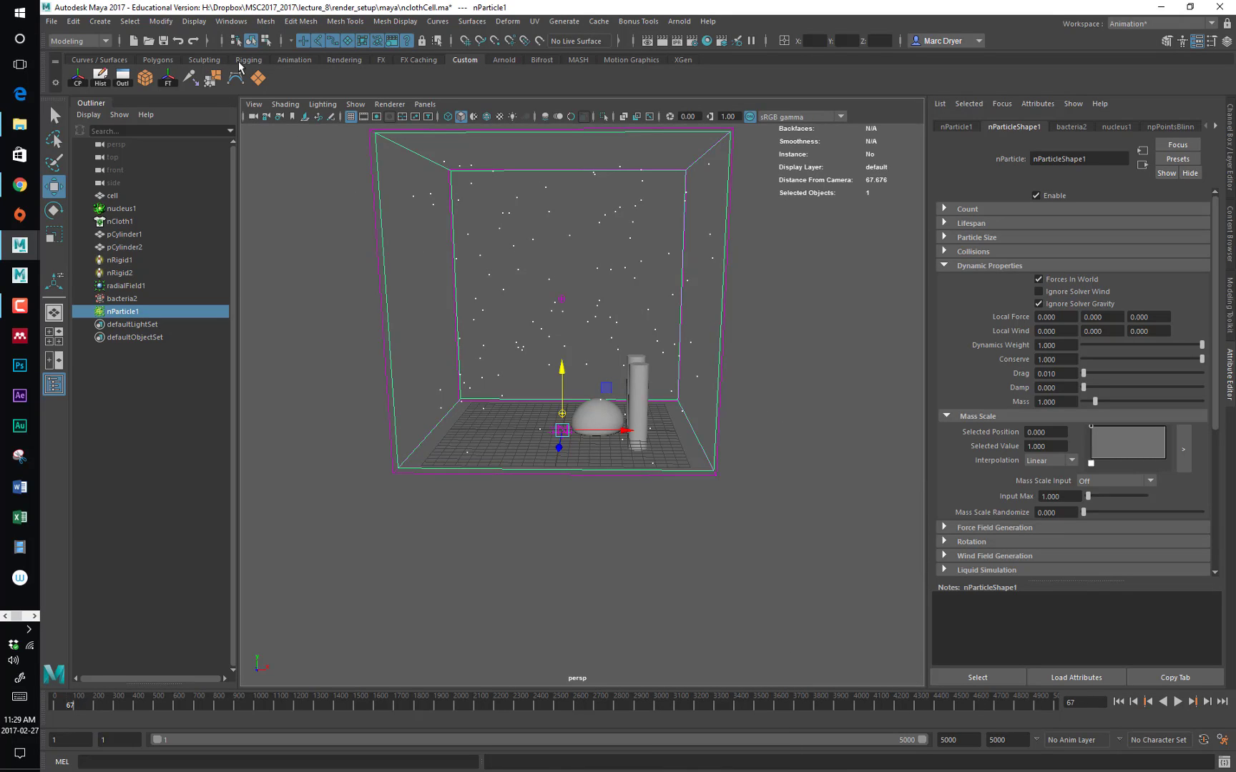
Create a polygon cube with a height of 2.7 and 3 height subdivisions
click(157, 61)
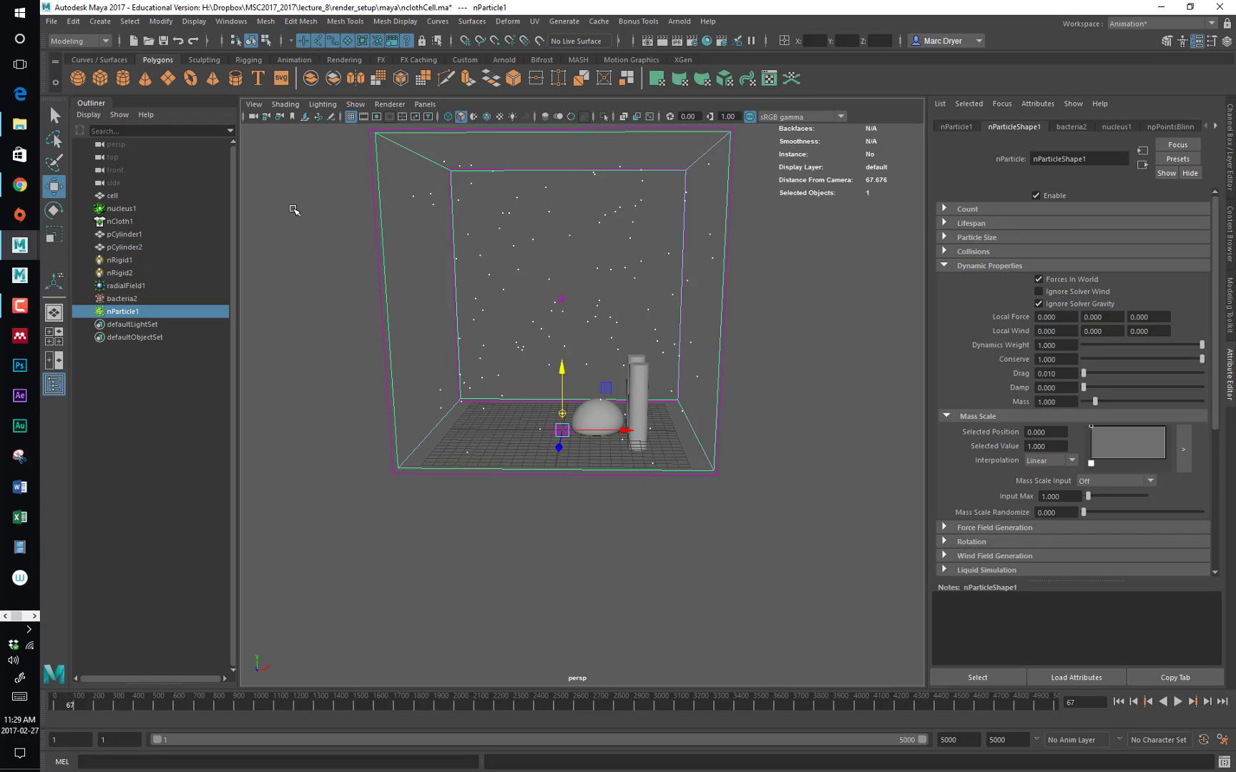
click(106, 84)
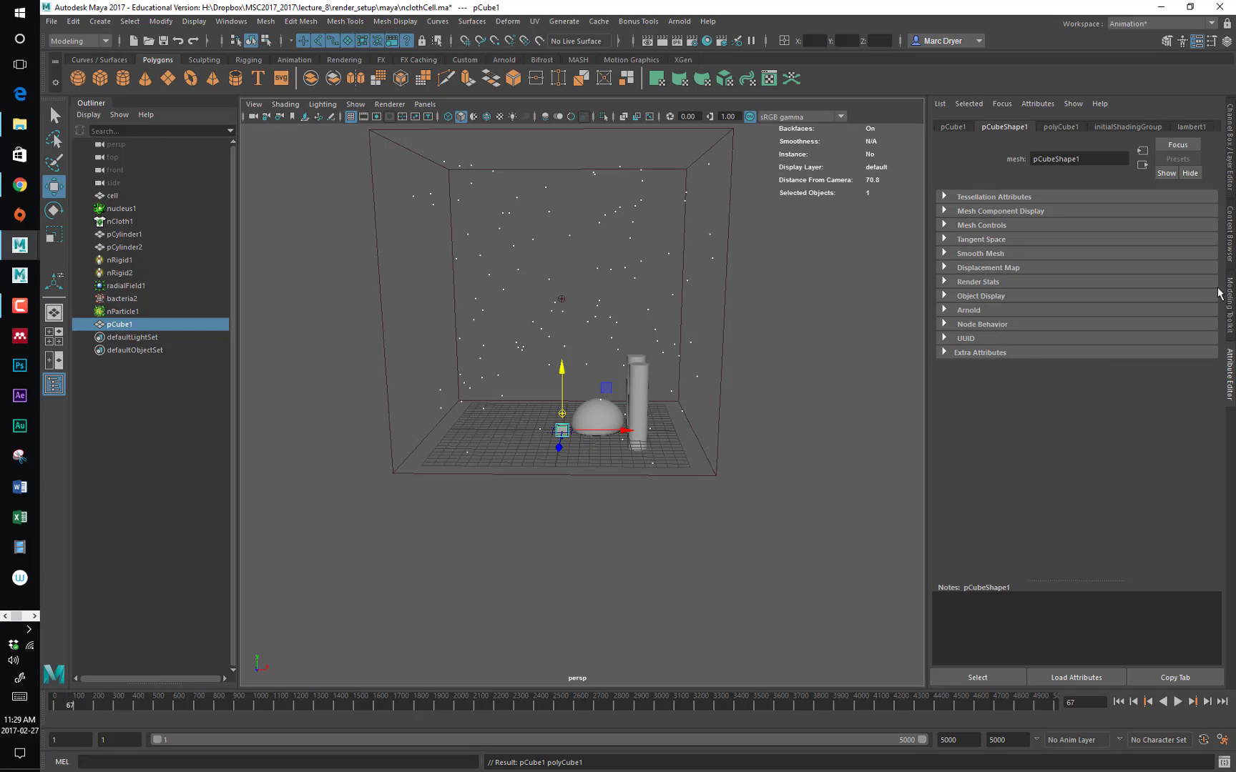
click(1230, 171)
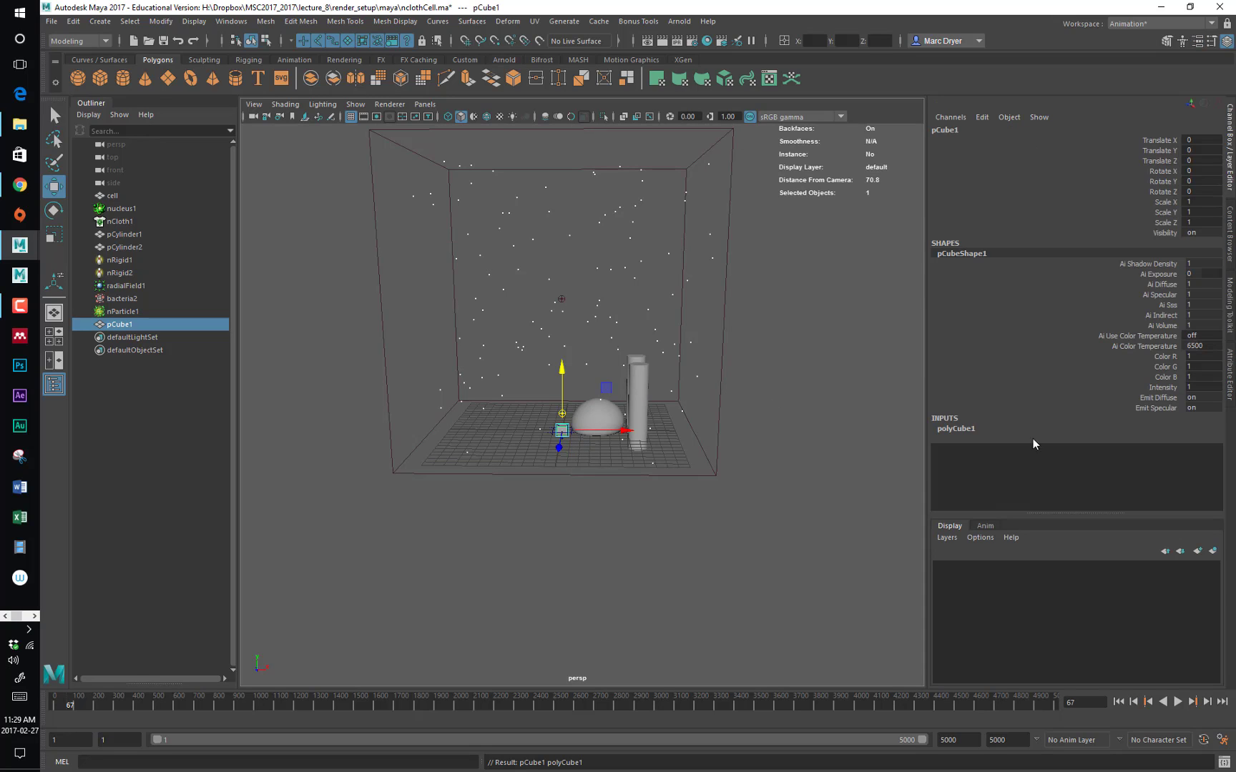
click(977, 427)
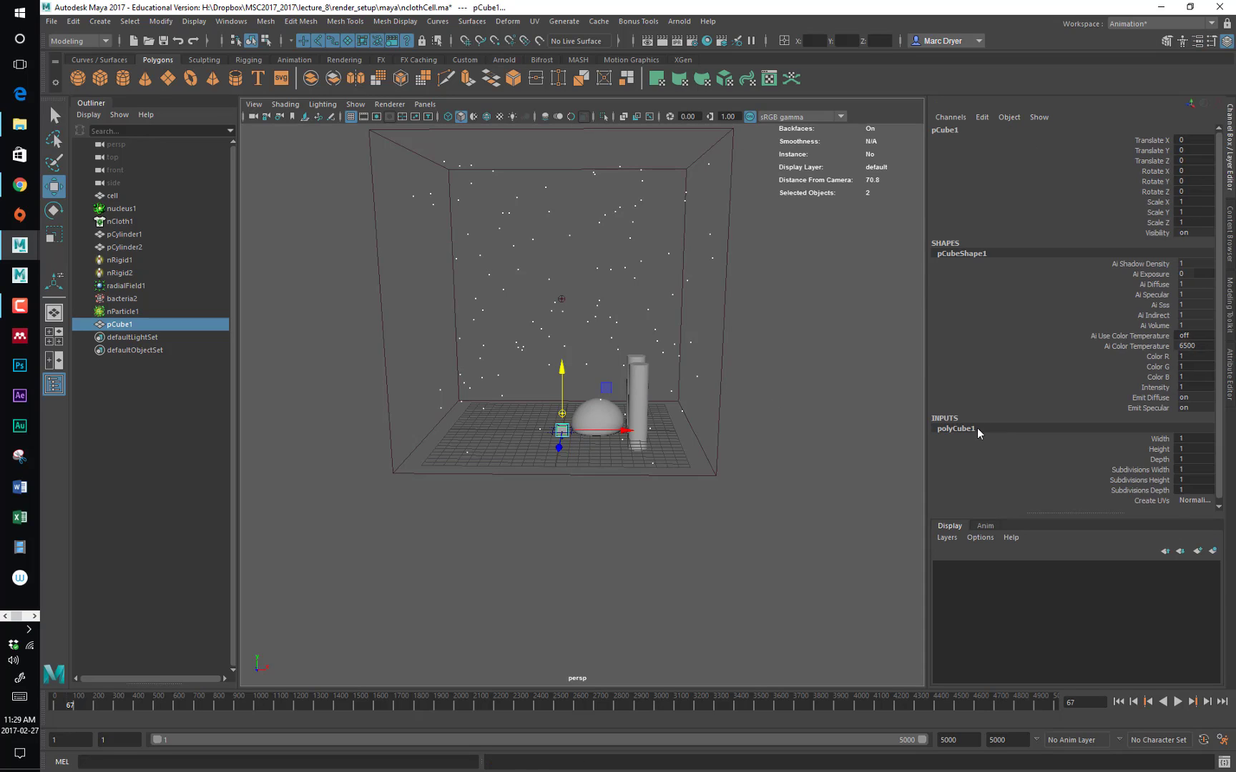
click(1148, 445)
middle_drag(821, 426, 830, 426)
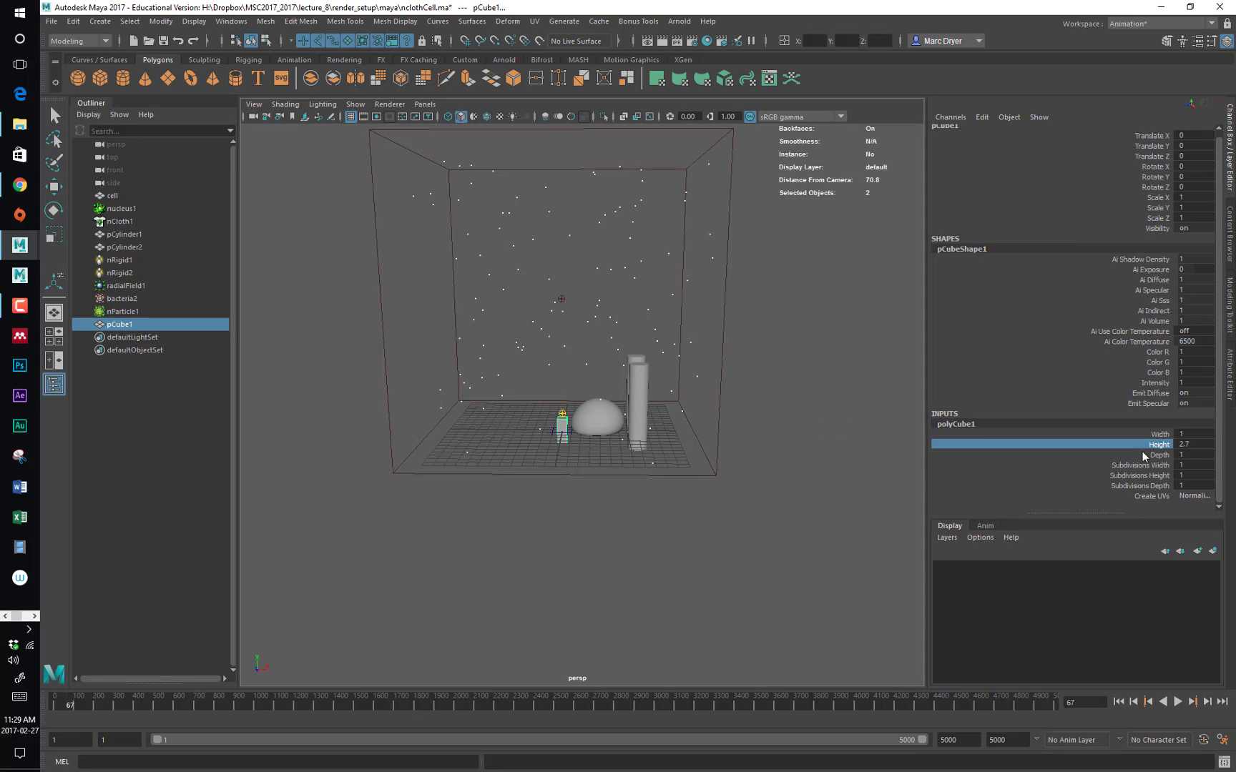
click(1152, 476)
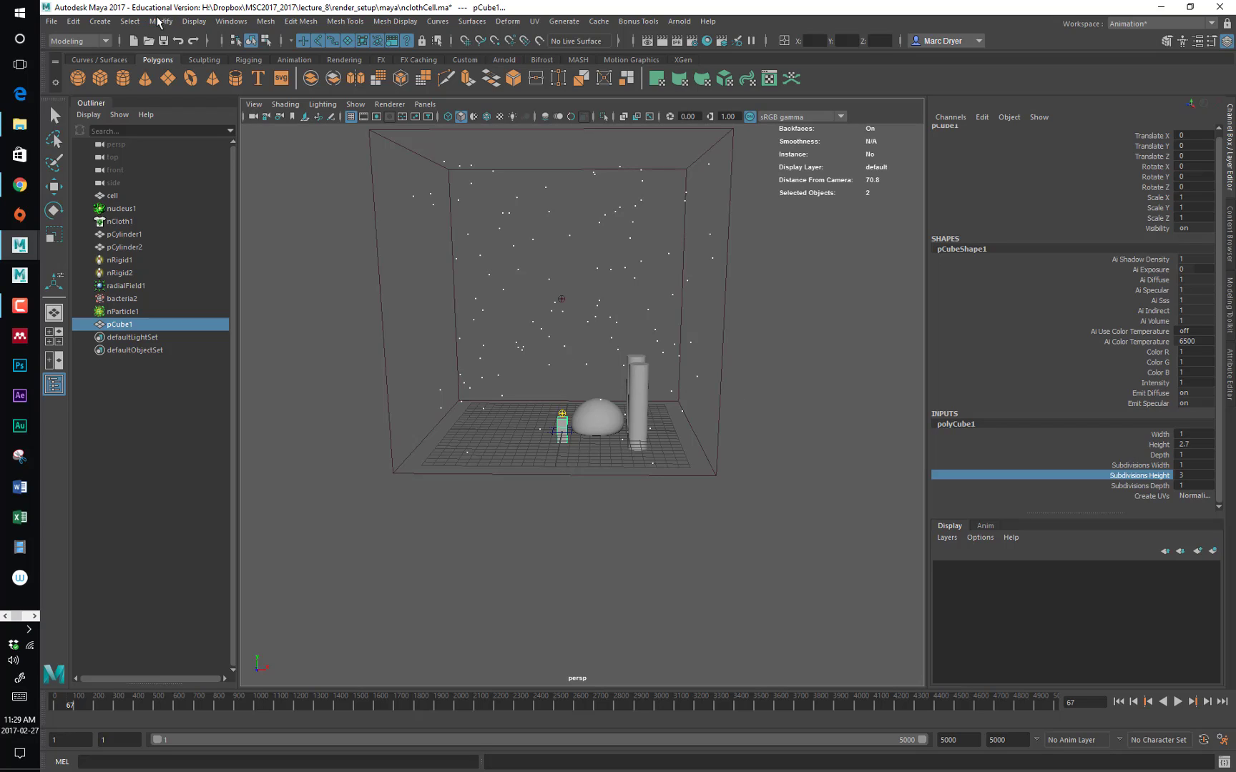
Smooth the cube into a capsule with 2 divisions and delete its construction history
click(265, 21)
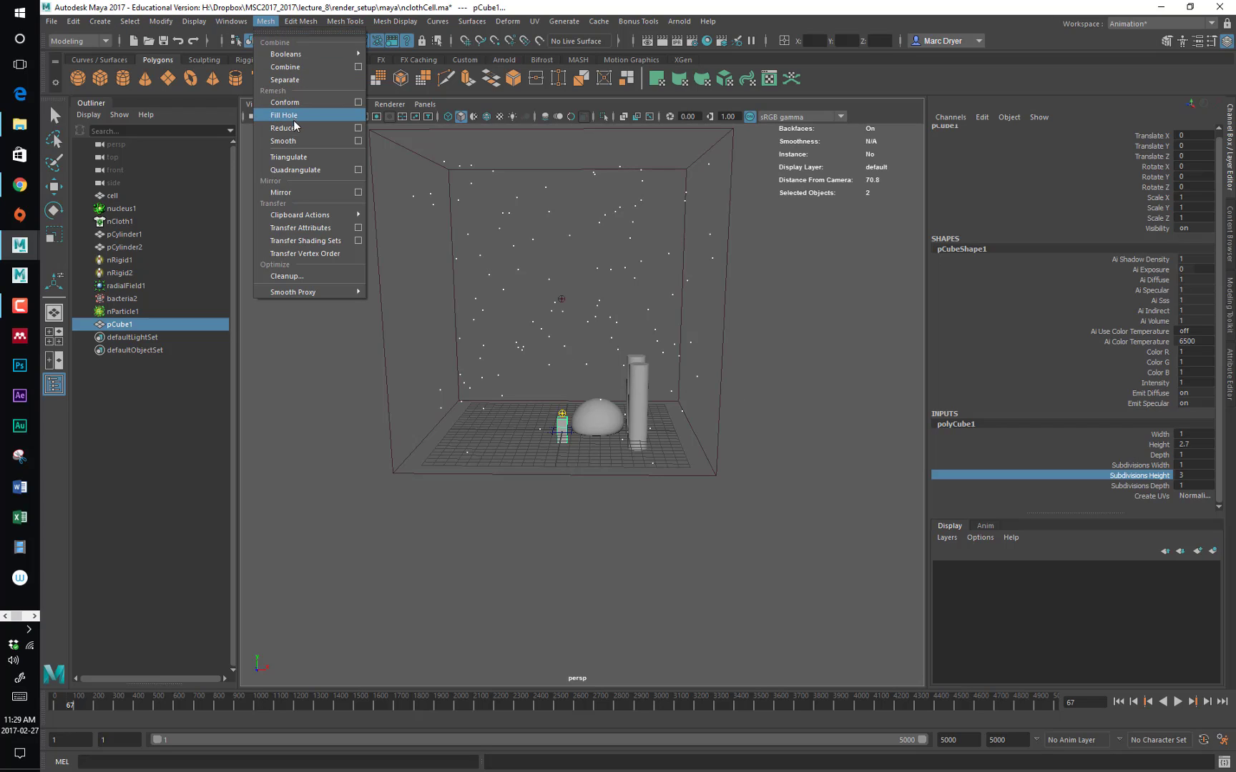
click(295, 143)
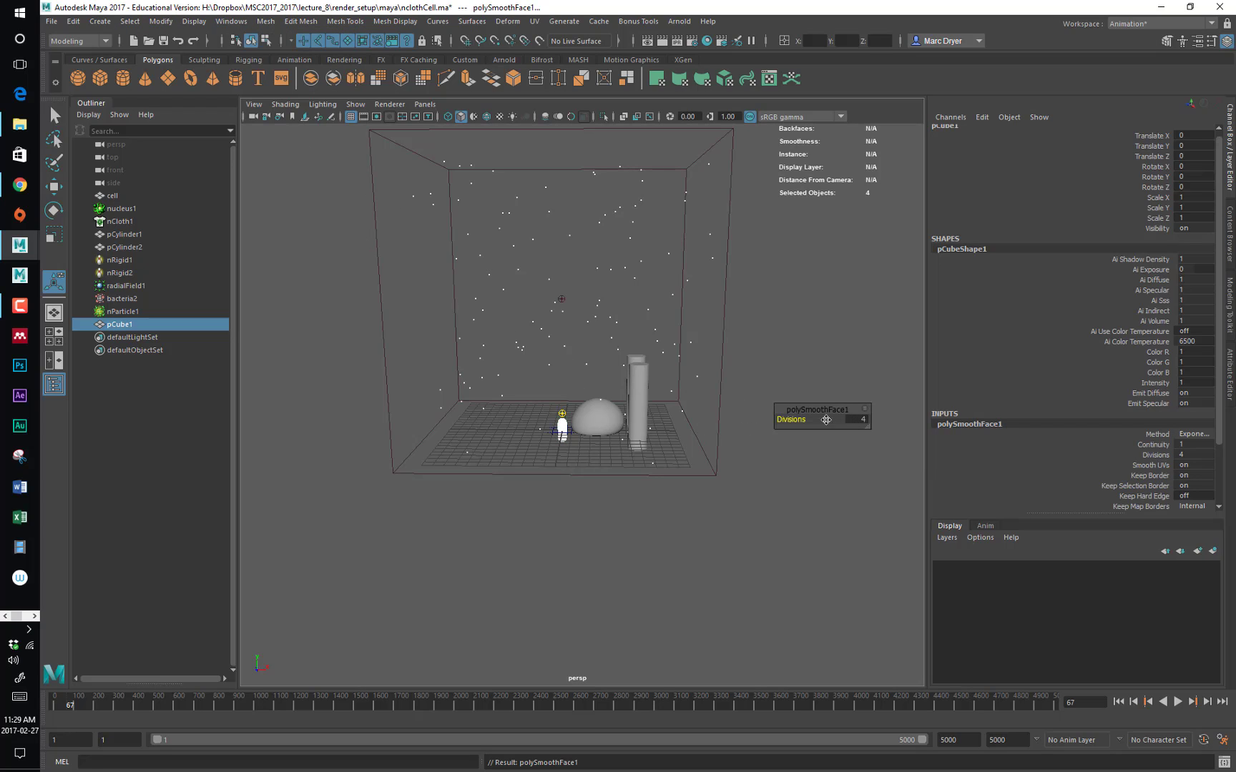
drag(780, 420, 770, 420)
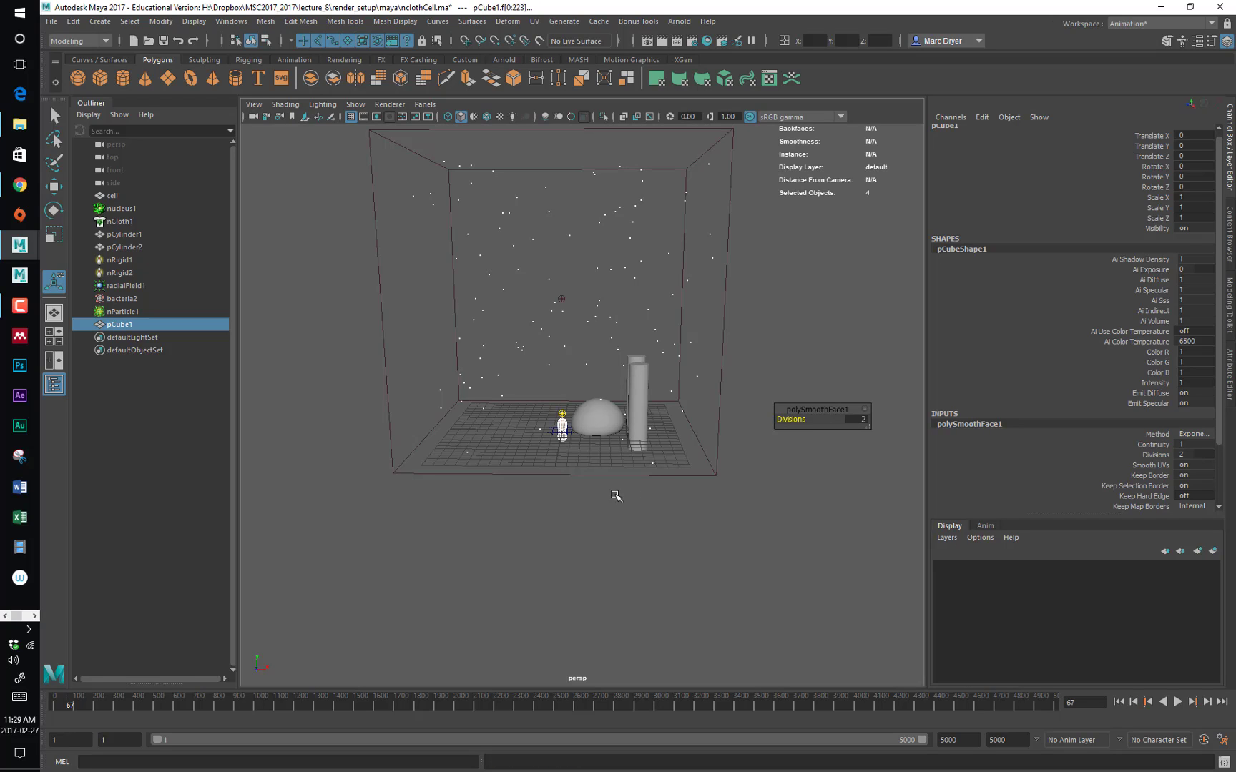
alt+right_drag(501, 511, 683, 474)
alt+drag(683, 474, 658, 431)
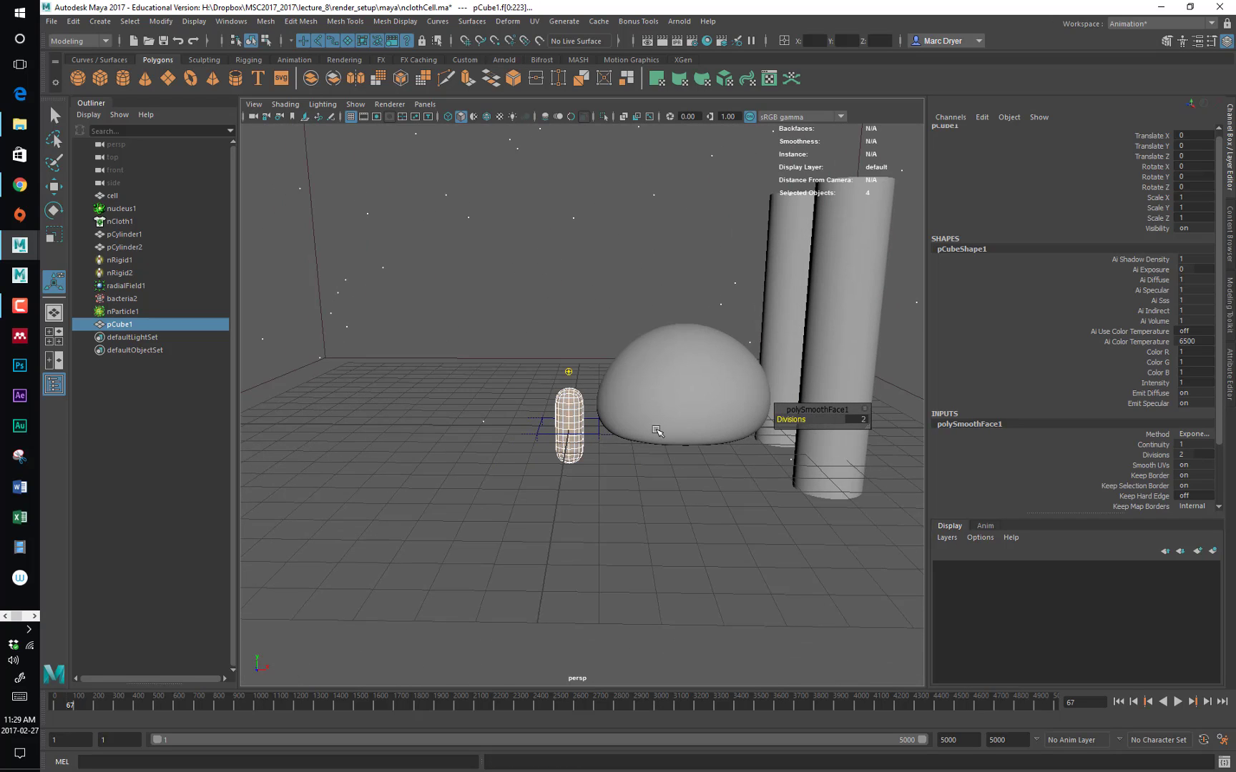
click(578, 452)
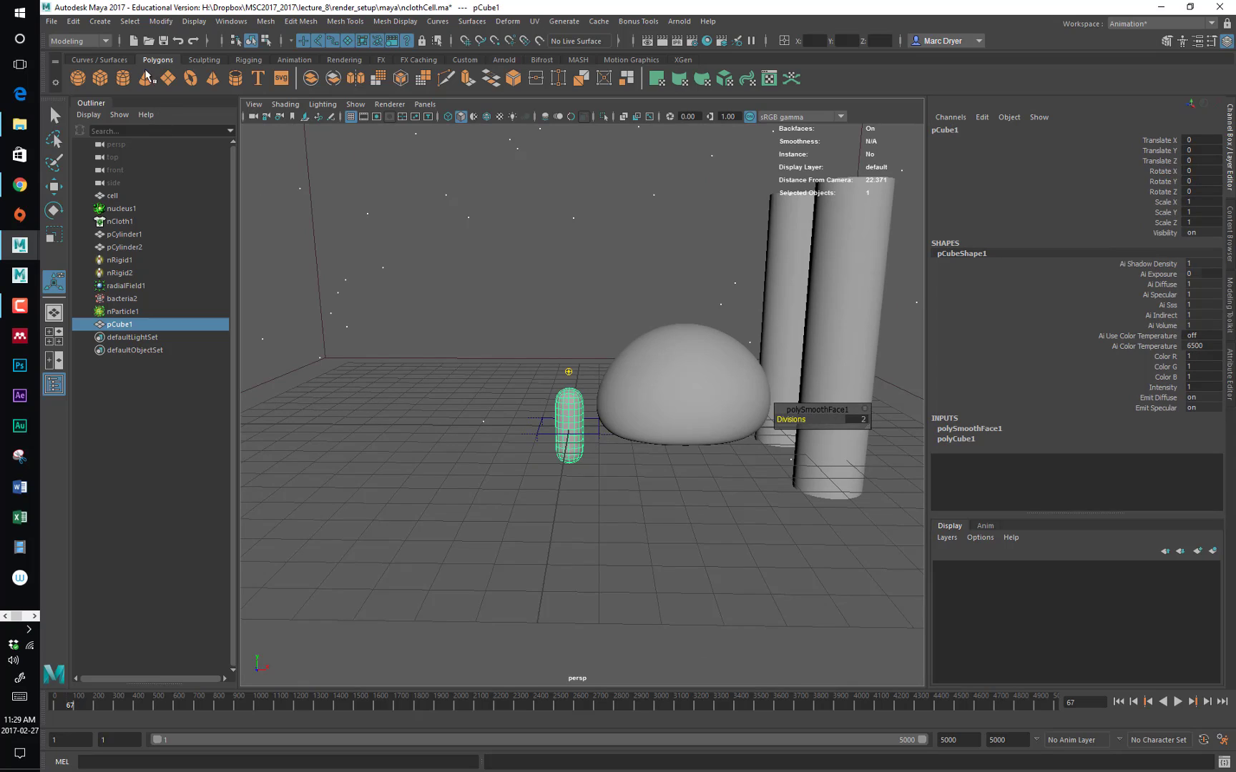
click(466, 60)
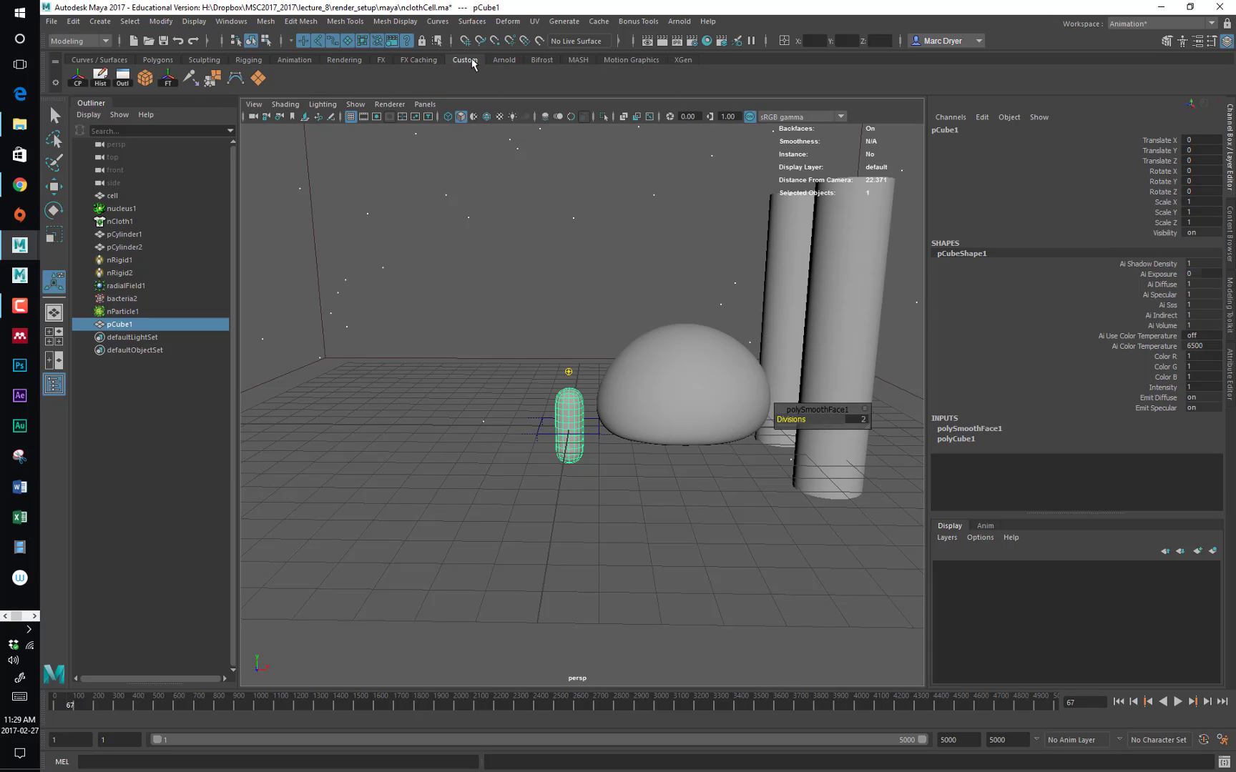
click(102, 83)
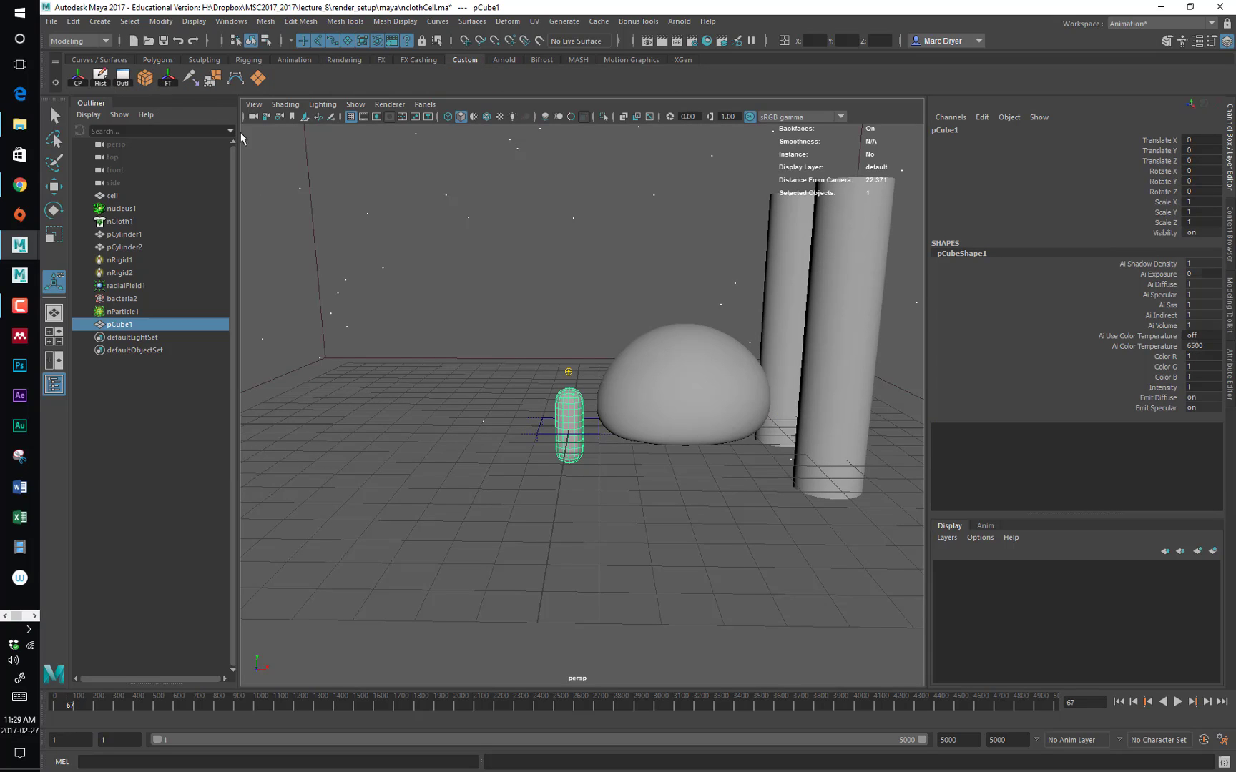
Scale the capsule to about 0.174 in X and Z and 0.308 in Y, and freeze its transformations
key(r)
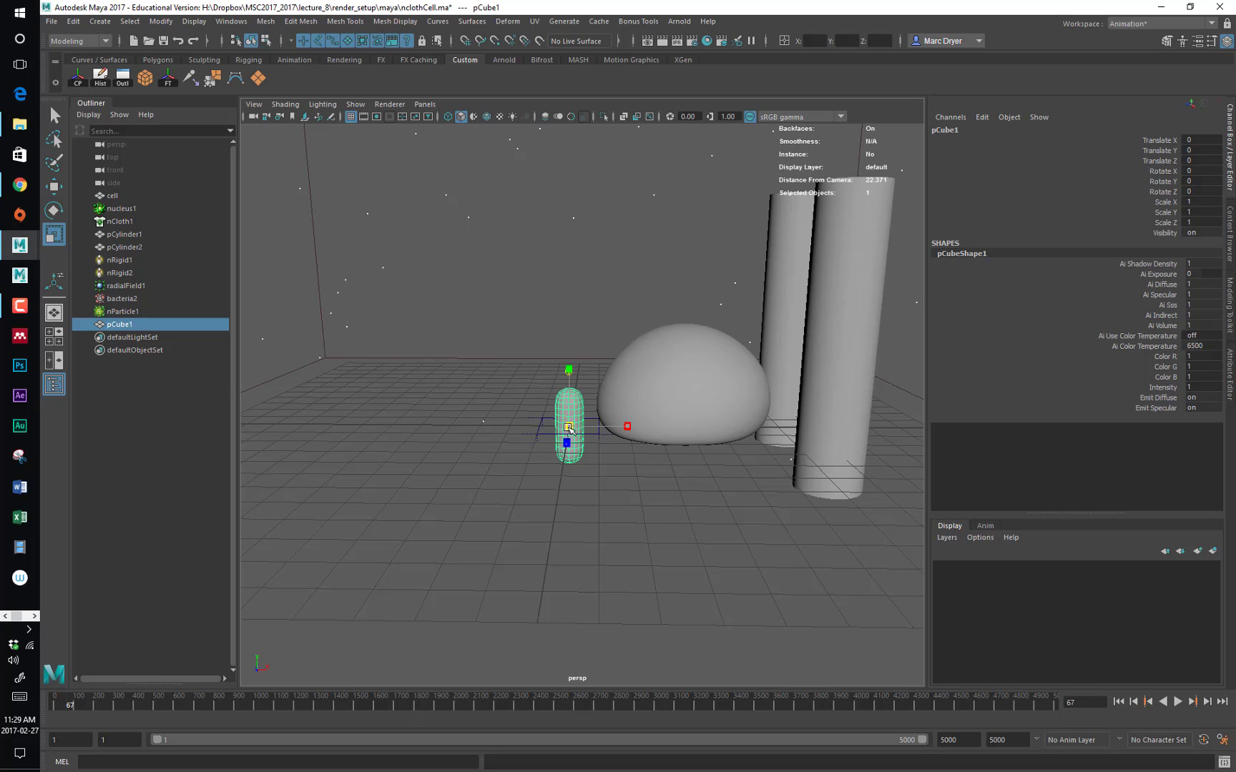
drag(569, 427, 534, 433)
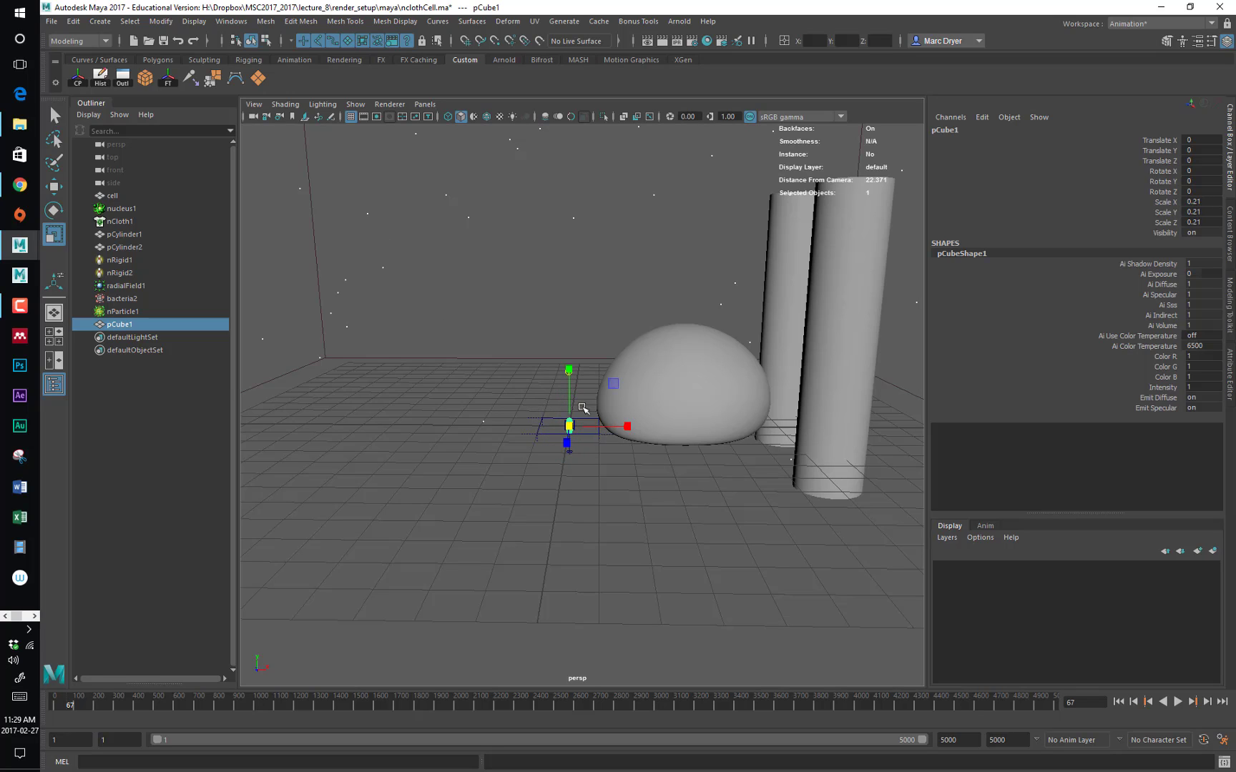
drag(570, 370, 568, 322)
drag(569, 426, 515, 396)
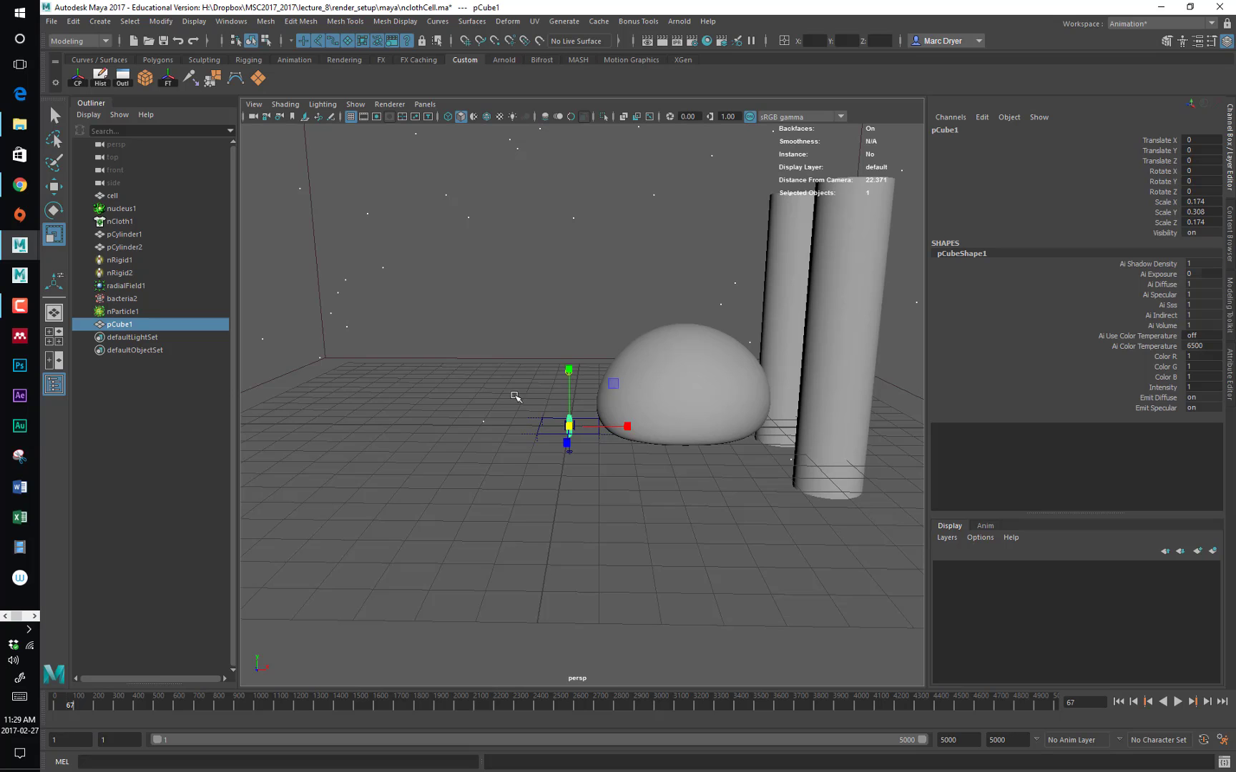
click(168, 77)
Add a nonlinear Bend deformer to the capsule with low bound -1, high bound 1 and curvature 0
key(f)
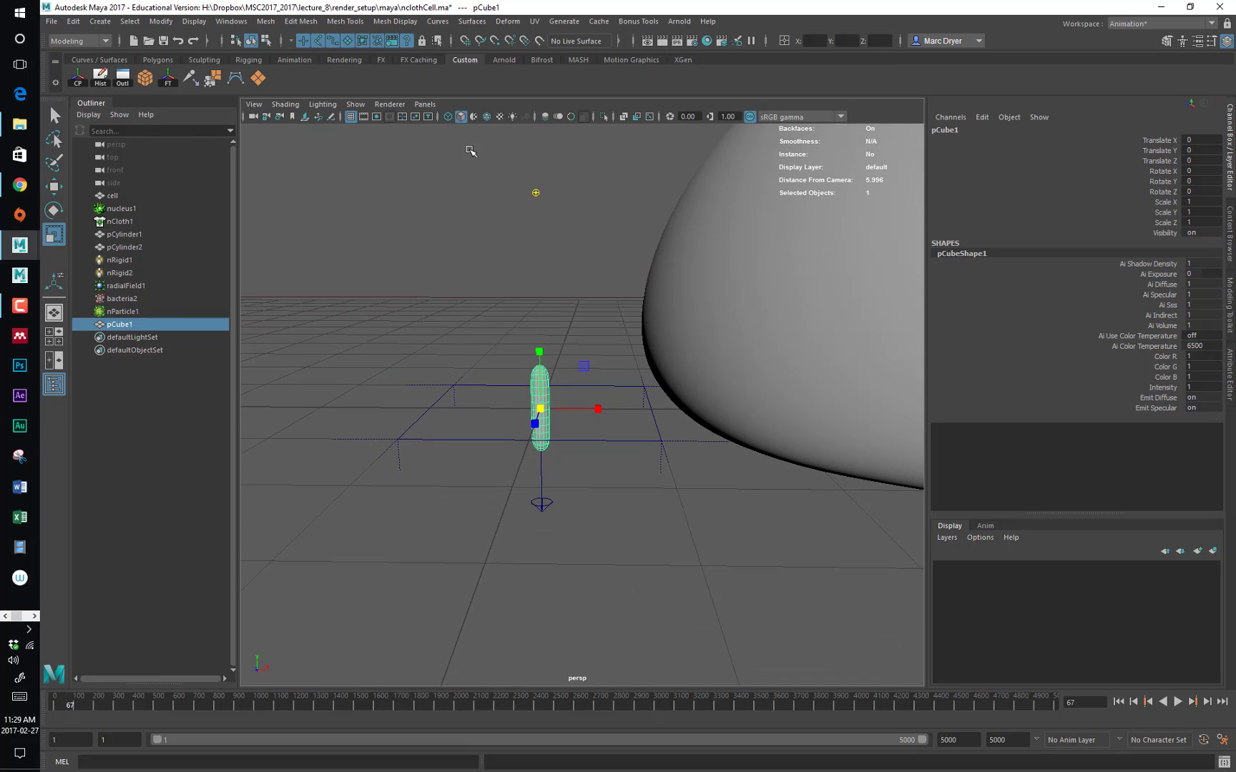
click(509, 21)
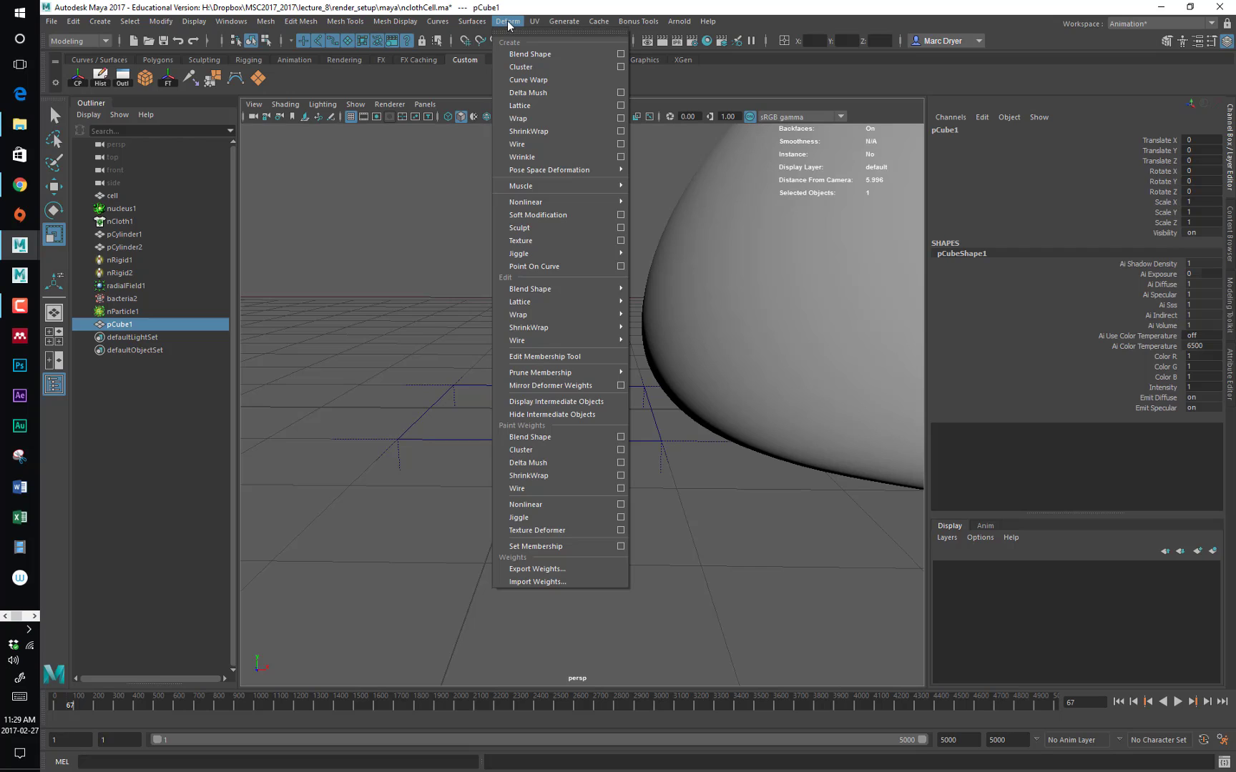
mouse_move(554, 206)
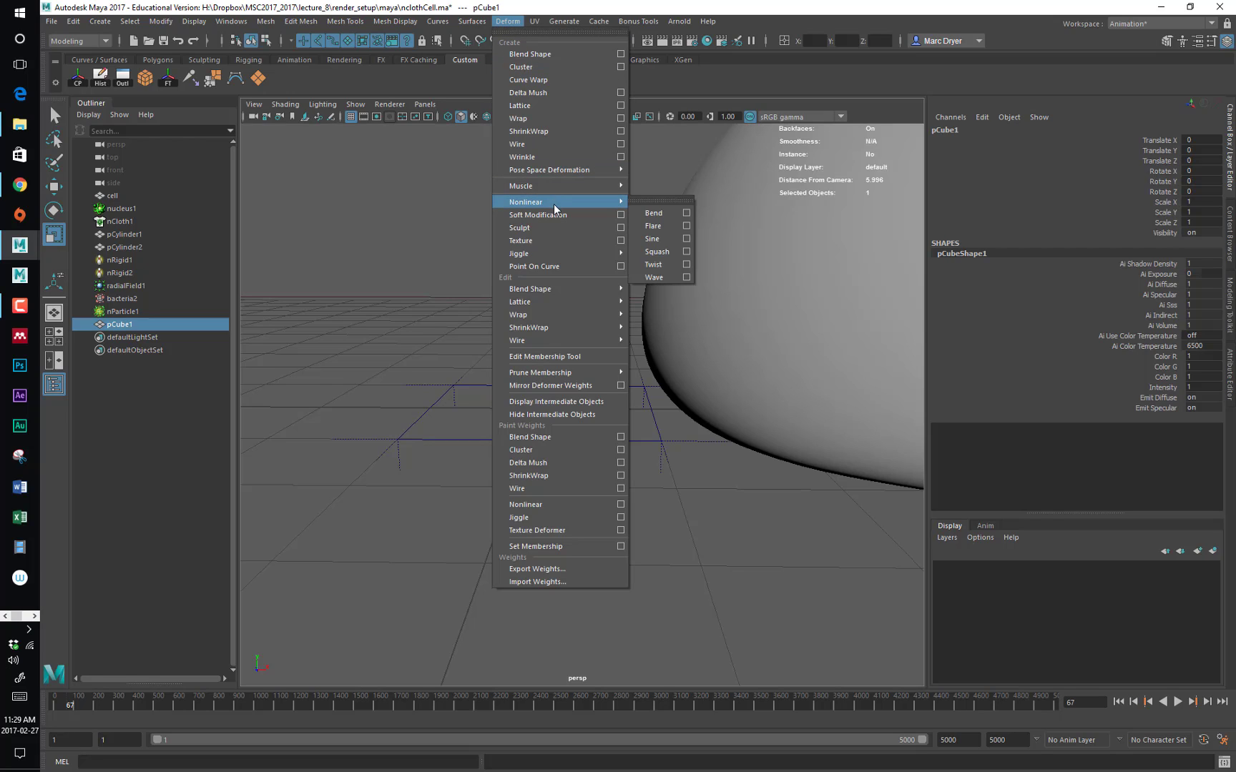
click(686, 212)
drag(661, 242, 826, 203)
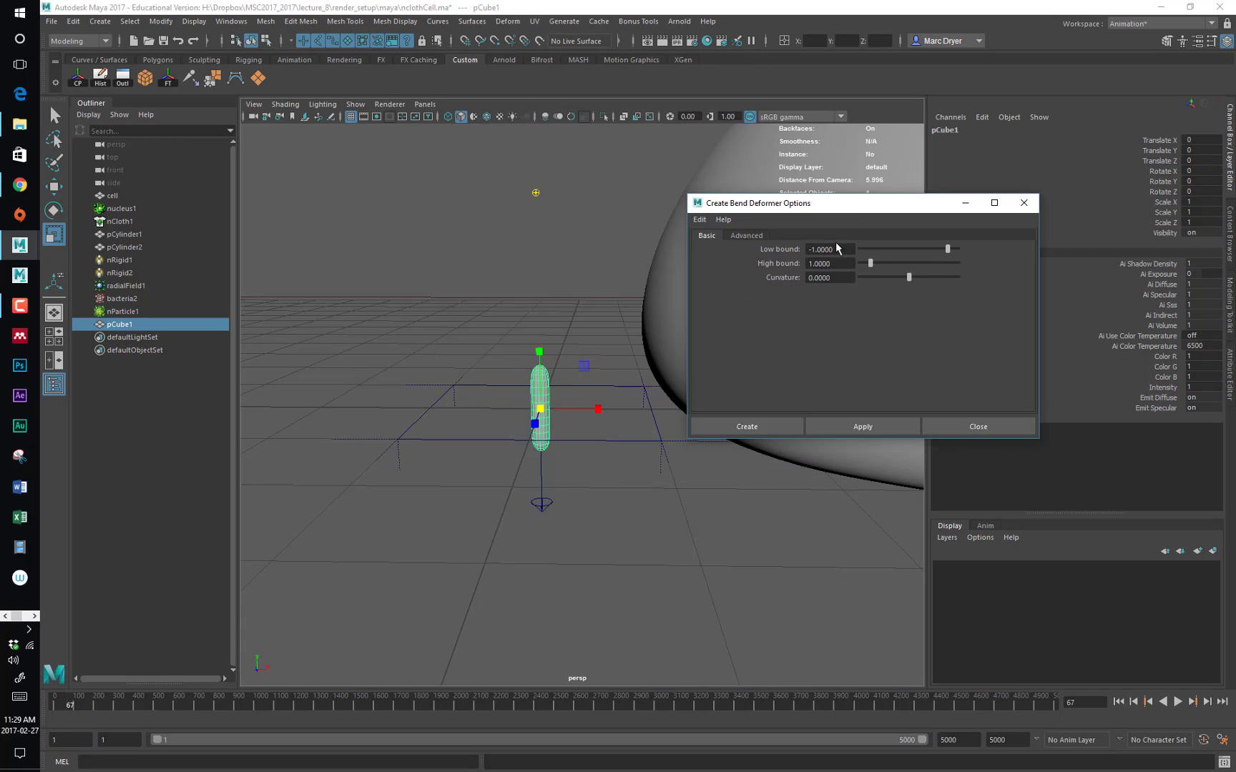
click(746, 426)
Set the bend deformer's curvature to about 19.48 so the capsule curves slightly
click(947, 284)
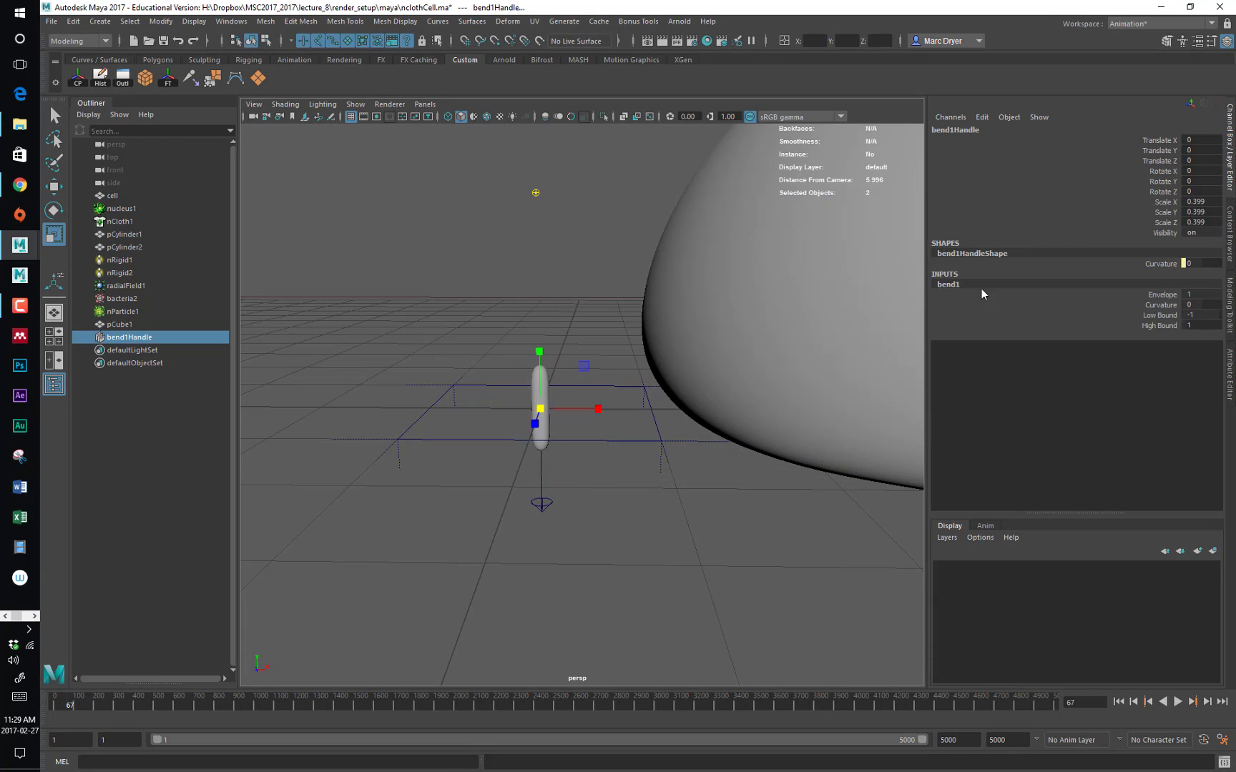
click(1161, 305)
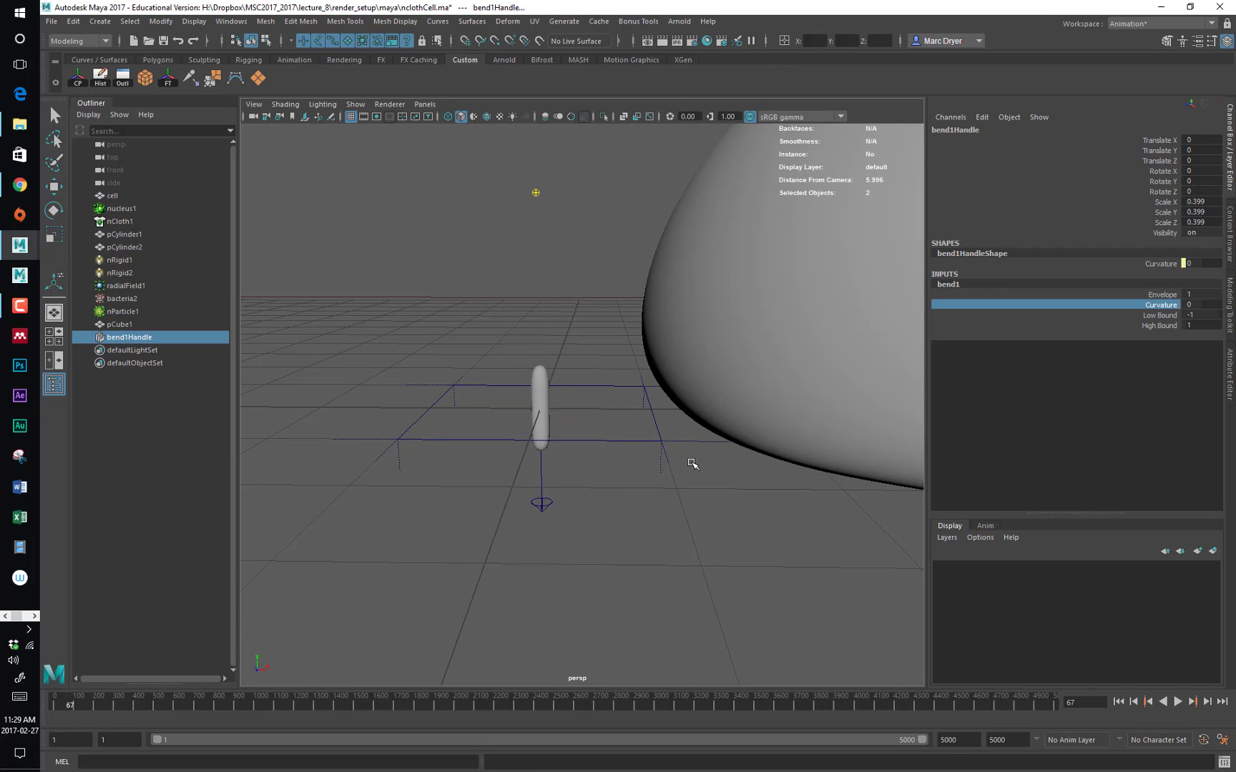
middle_drag(691, 464, 705, 474)
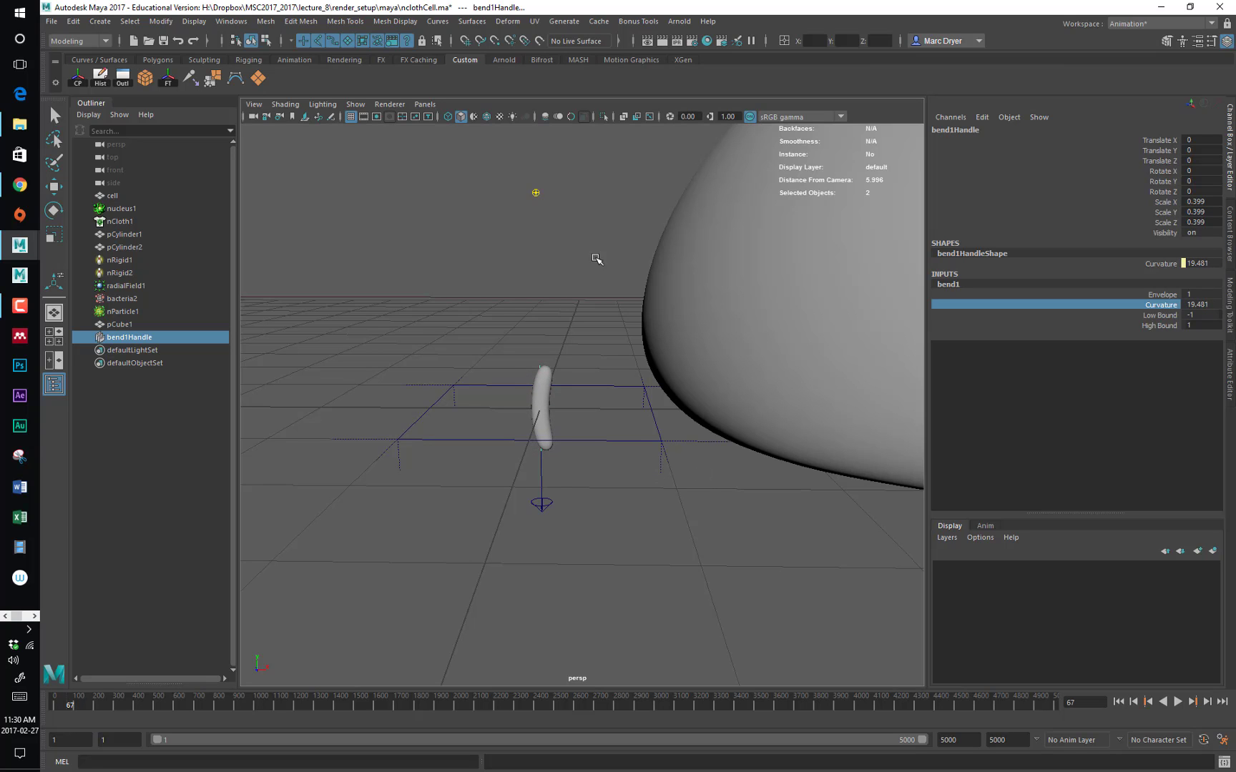
Rename the bent capsule mesh as bact
alt+drag(597, 257, 577, 275)
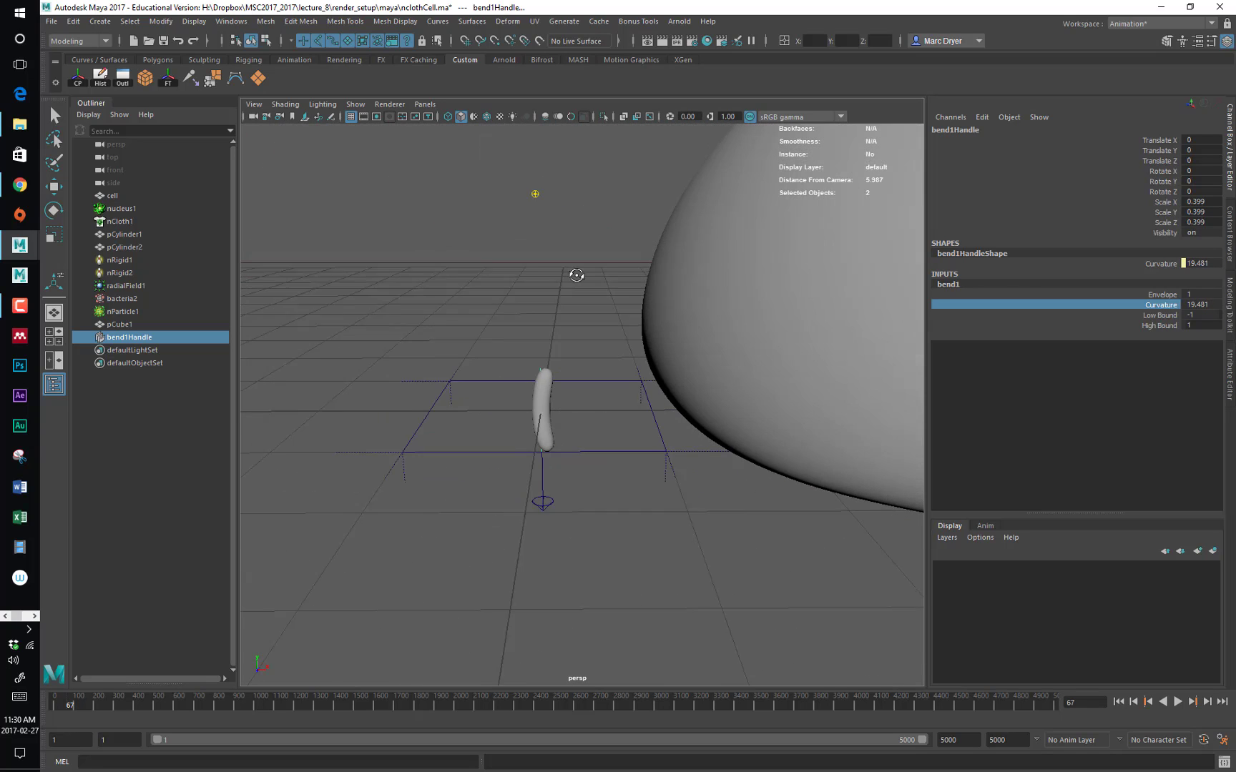
click(543, 383)
key(r)
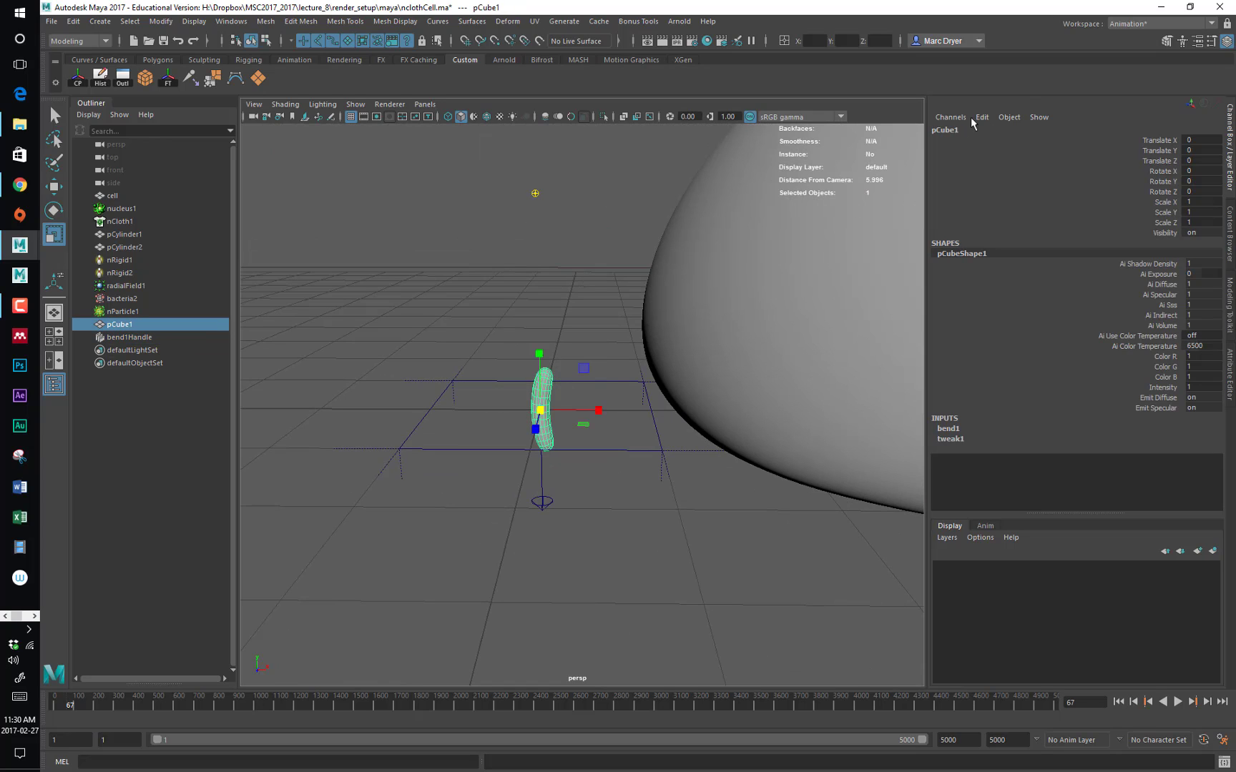
click(951, 130)
text(bact)
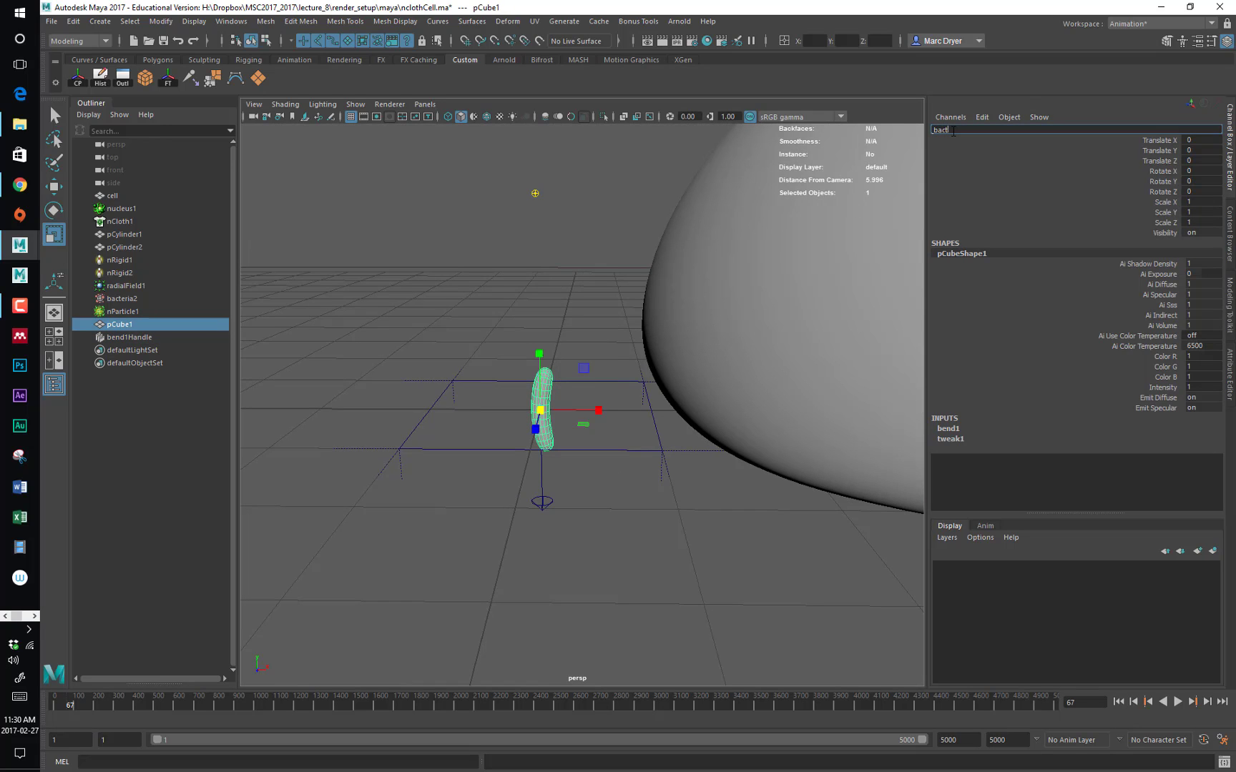
key(Return)
Create a particle instancer named bact_INST that instances the bact mesh onto nParticleShape1 at world position
alt+right_drag(613, 323, 409, 306)
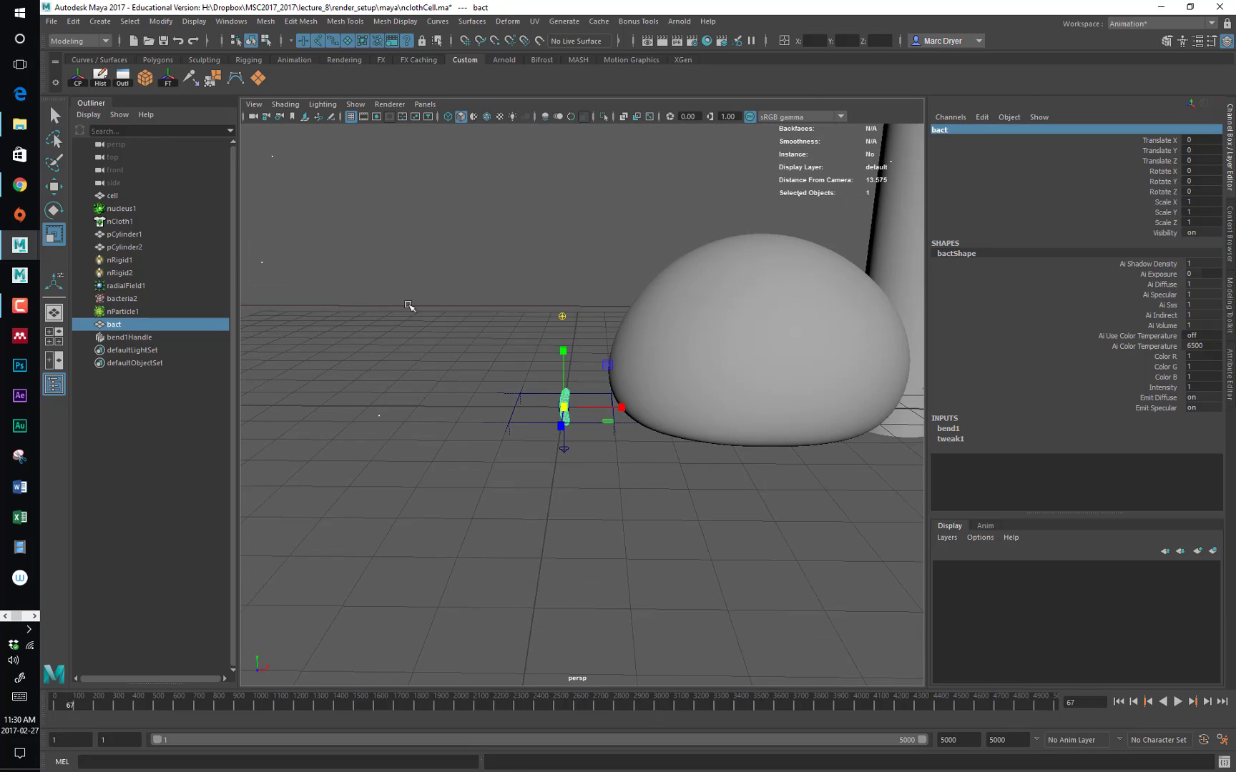
mouse_move(544, 306)
alt+mouse_down()
mouse_move(524, 304)
mouse_move(546, 309)
alt+mouse_up()
alt+right_drag(546, 309, 395, 264)
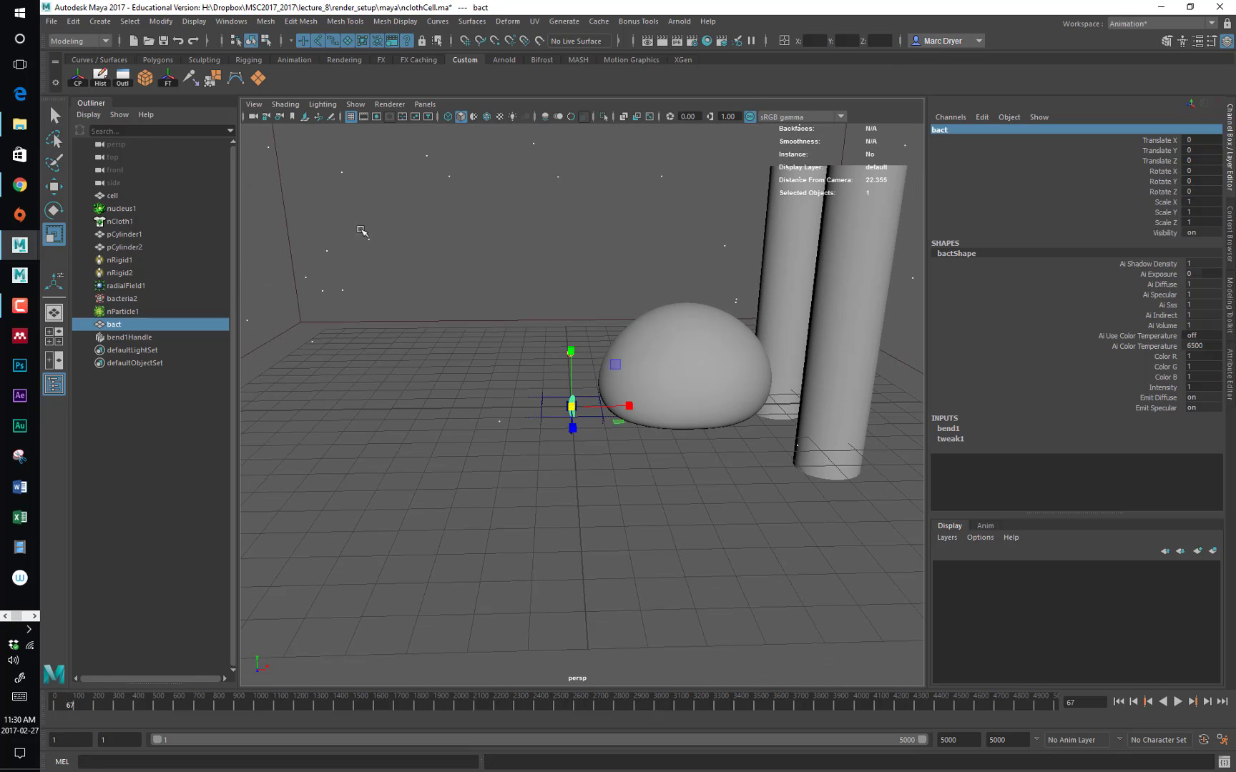
alt+drag(416, 254, 438, 243)
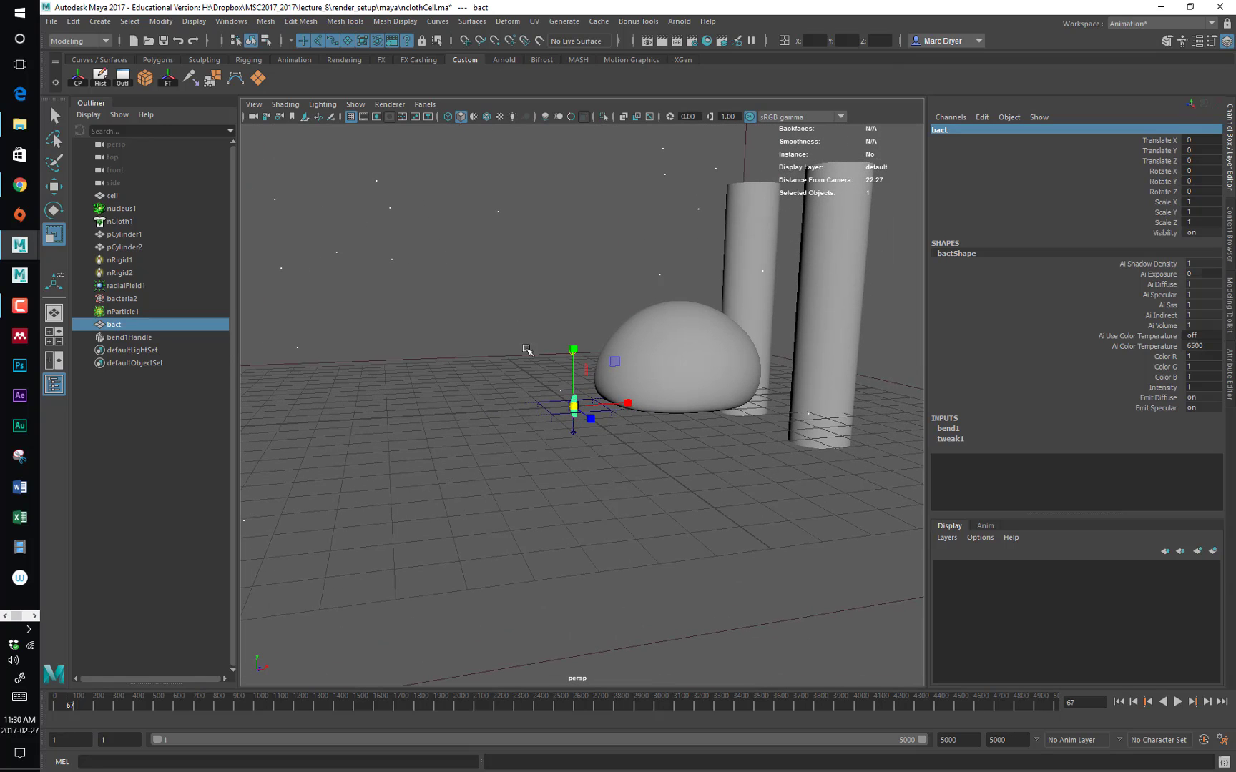
key(space)
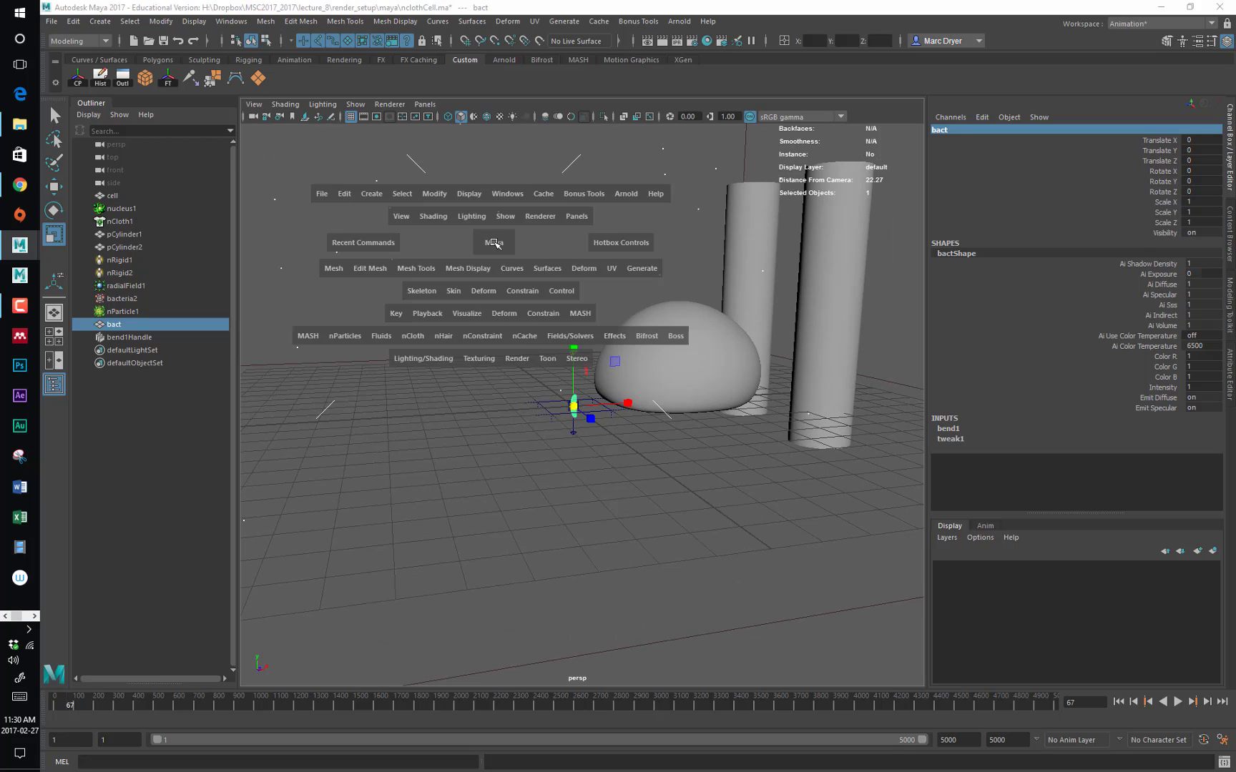
click(363, 341)
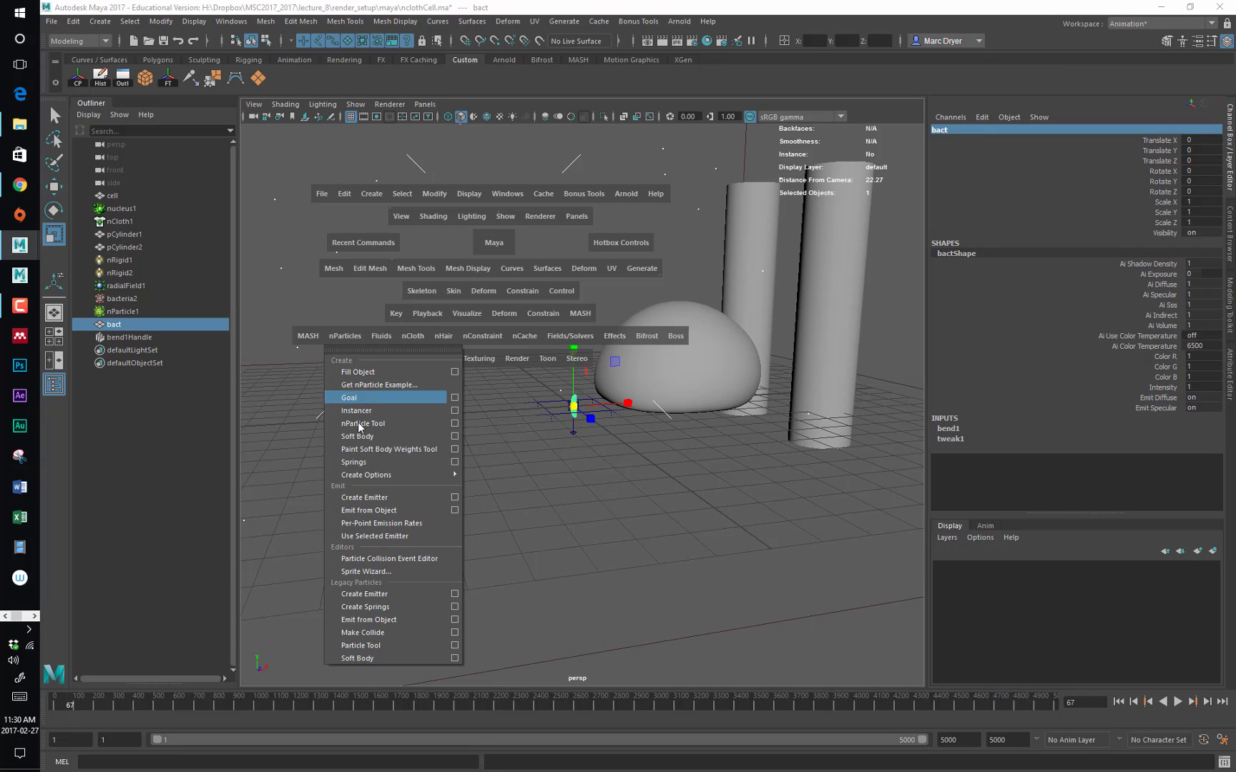
click(455, 411)
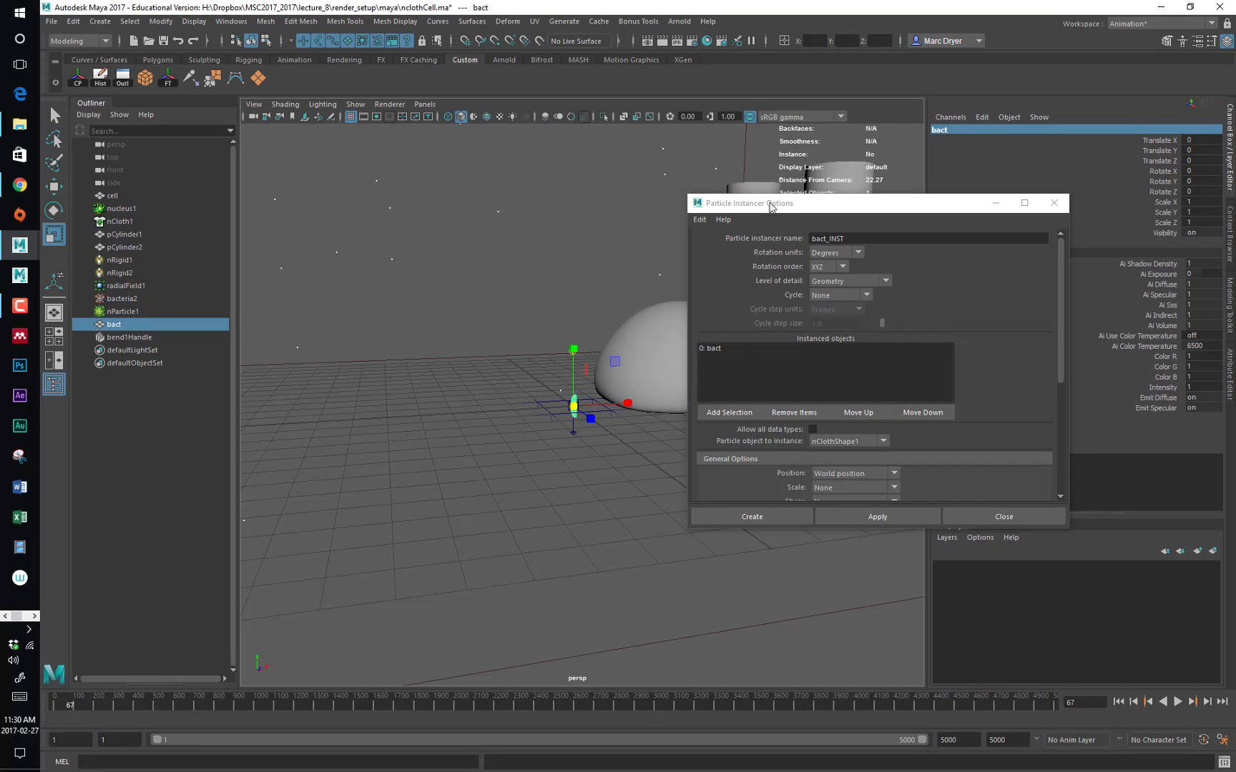
drag(771, 203, 652, 133)
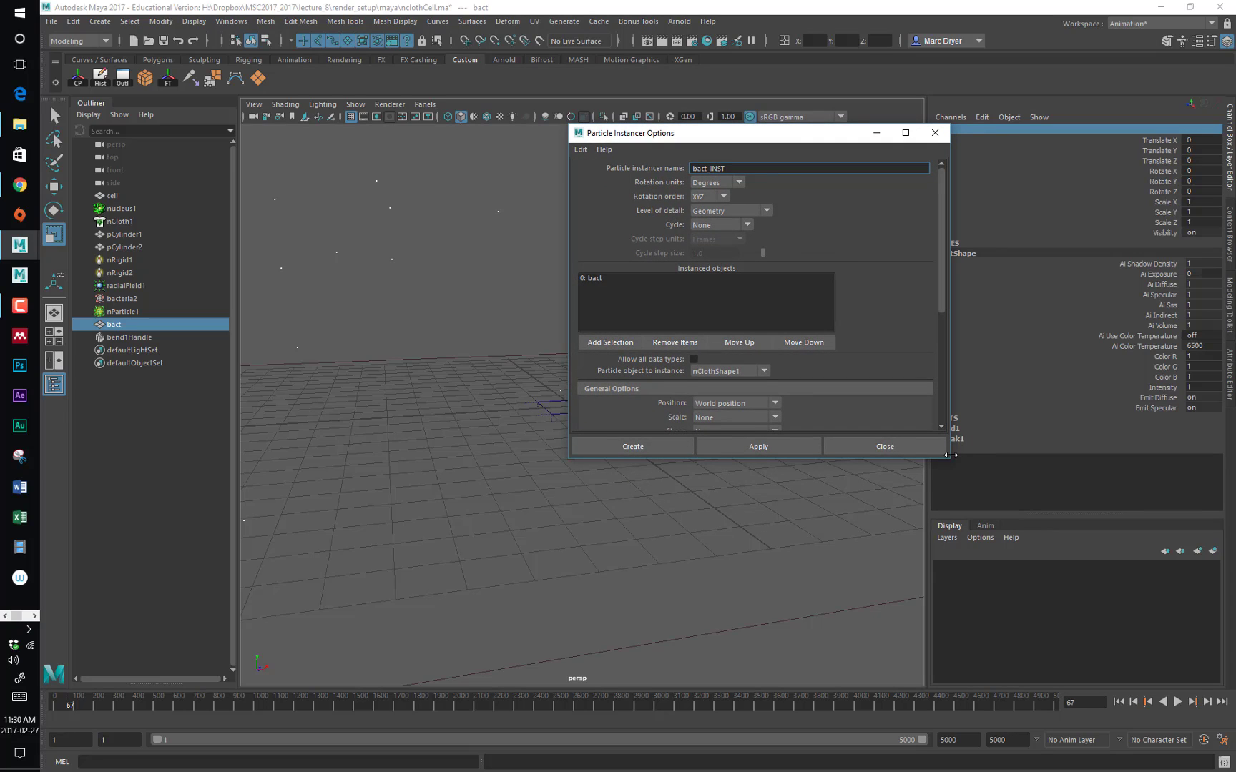
drag(949, 462, 949, 583)
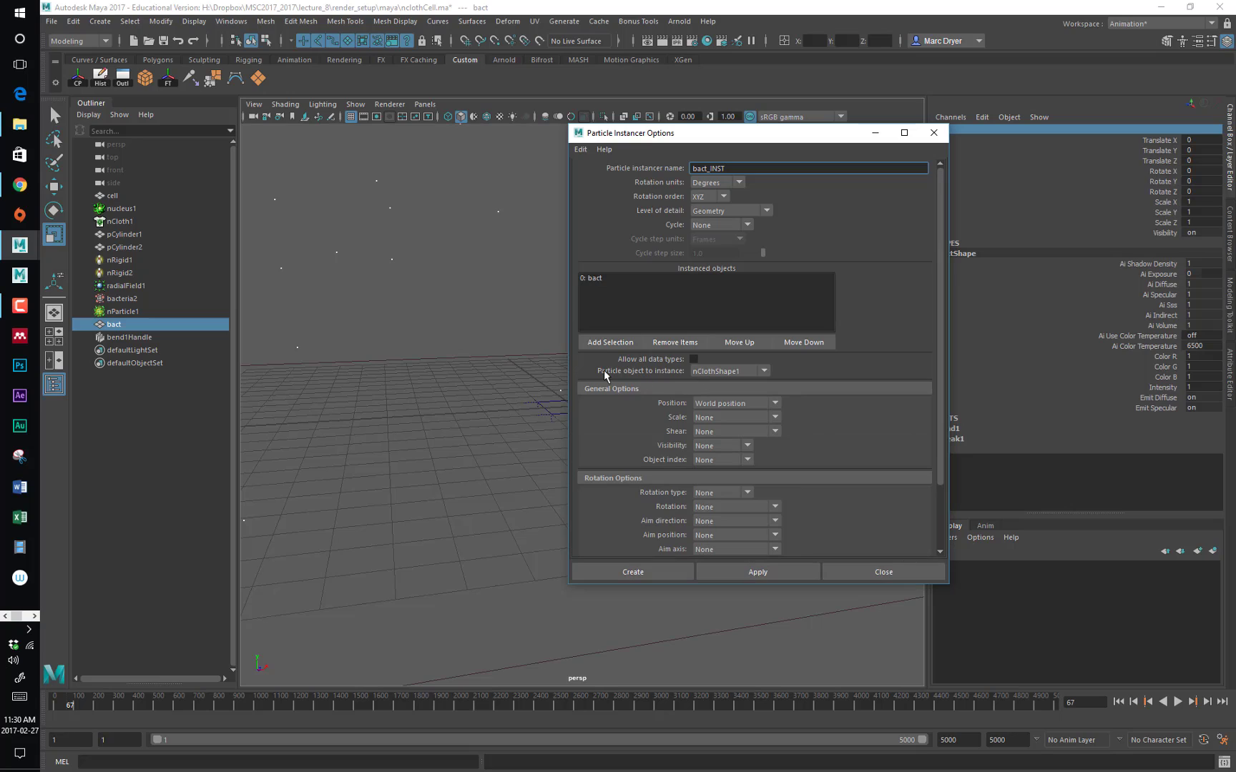
click(719, 372)
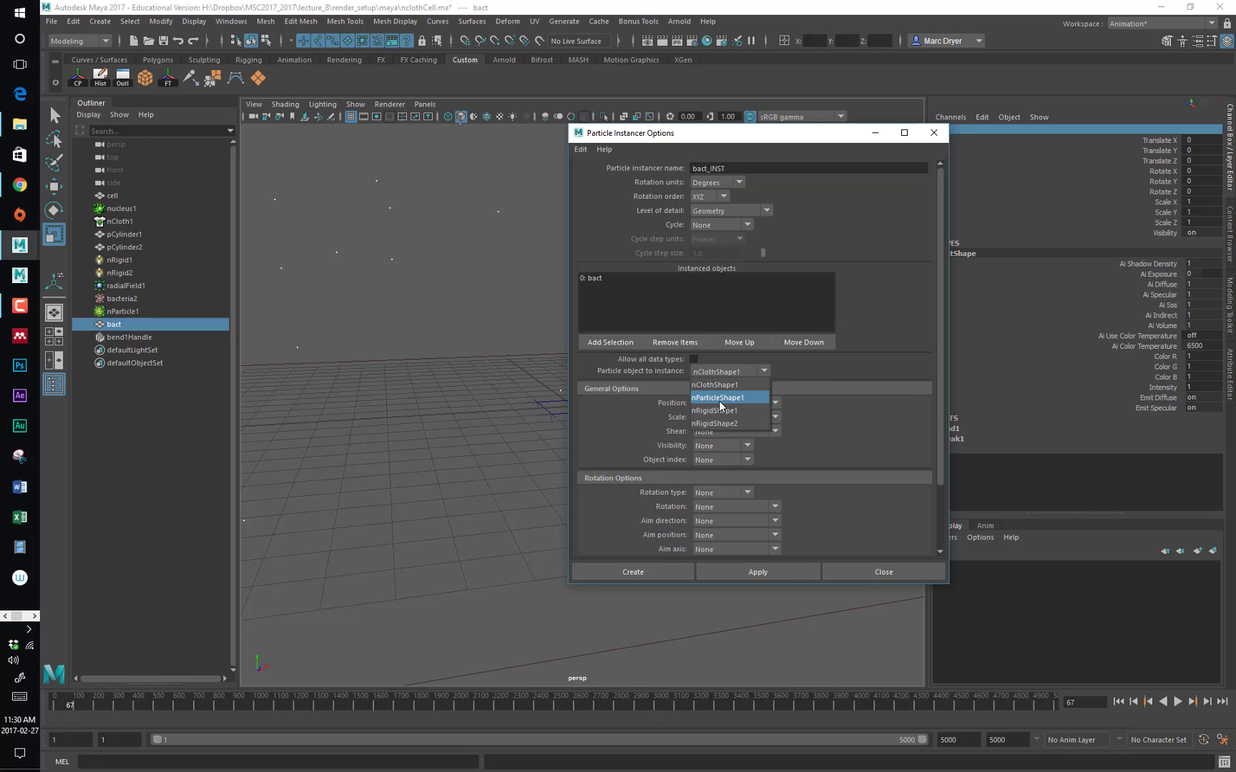
click(721, 405)
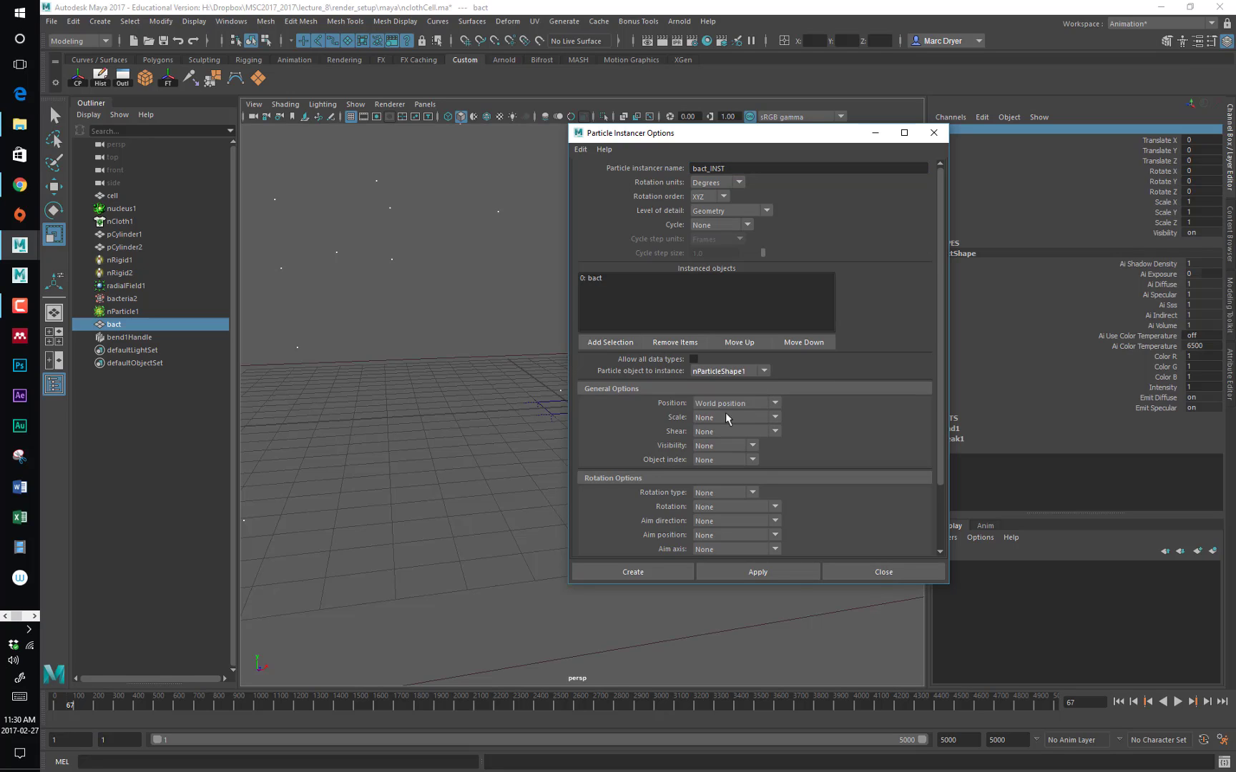
click(670, 570)
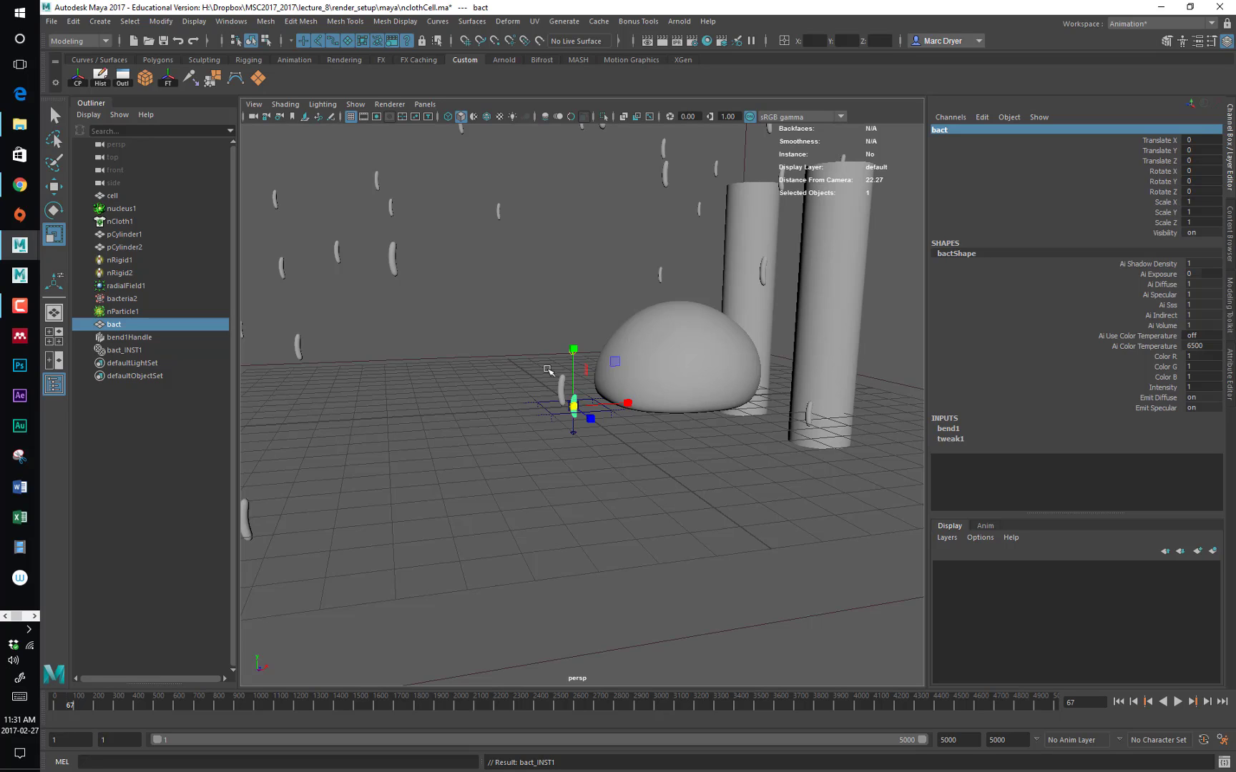
Select nParticle1 and expand the Per Particle (Array) Attributes and Add Dynamic Attributes sections of nParticleShape1
click(120, 311)
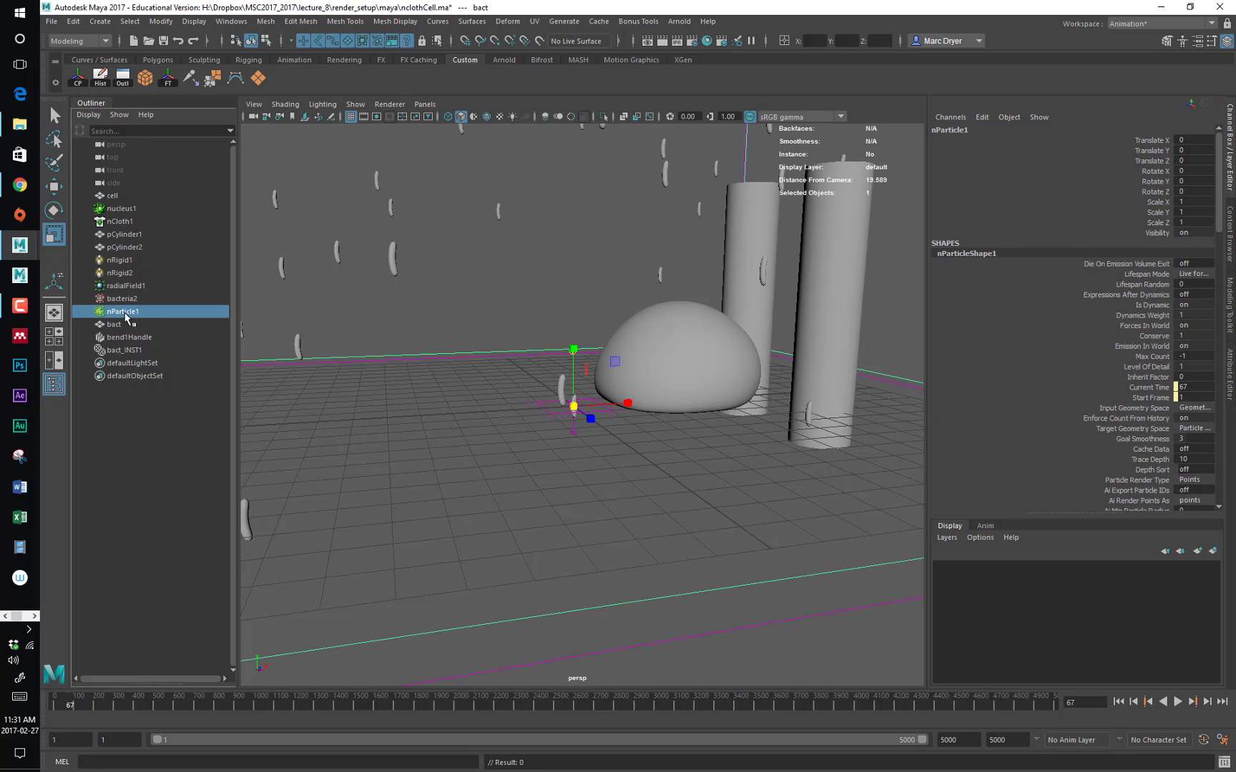
alt+drag(517, 309, 562, 306)
alt+right_drag(562, 306, 449, 272)
alt+drag(543, 265, 638, 262)
alt+middle_drag(653, 232, 640, 283)
alt+drag(640, 284, 618, 285)
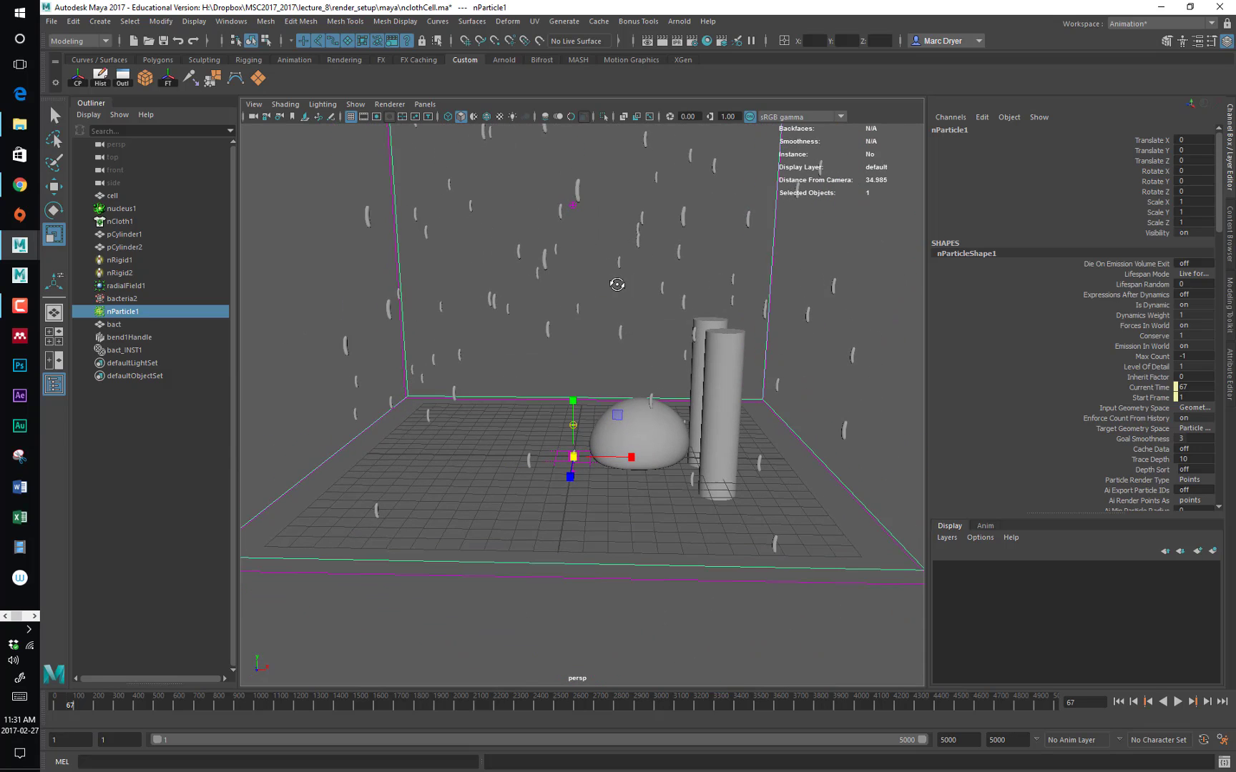
key(ctrl+a)
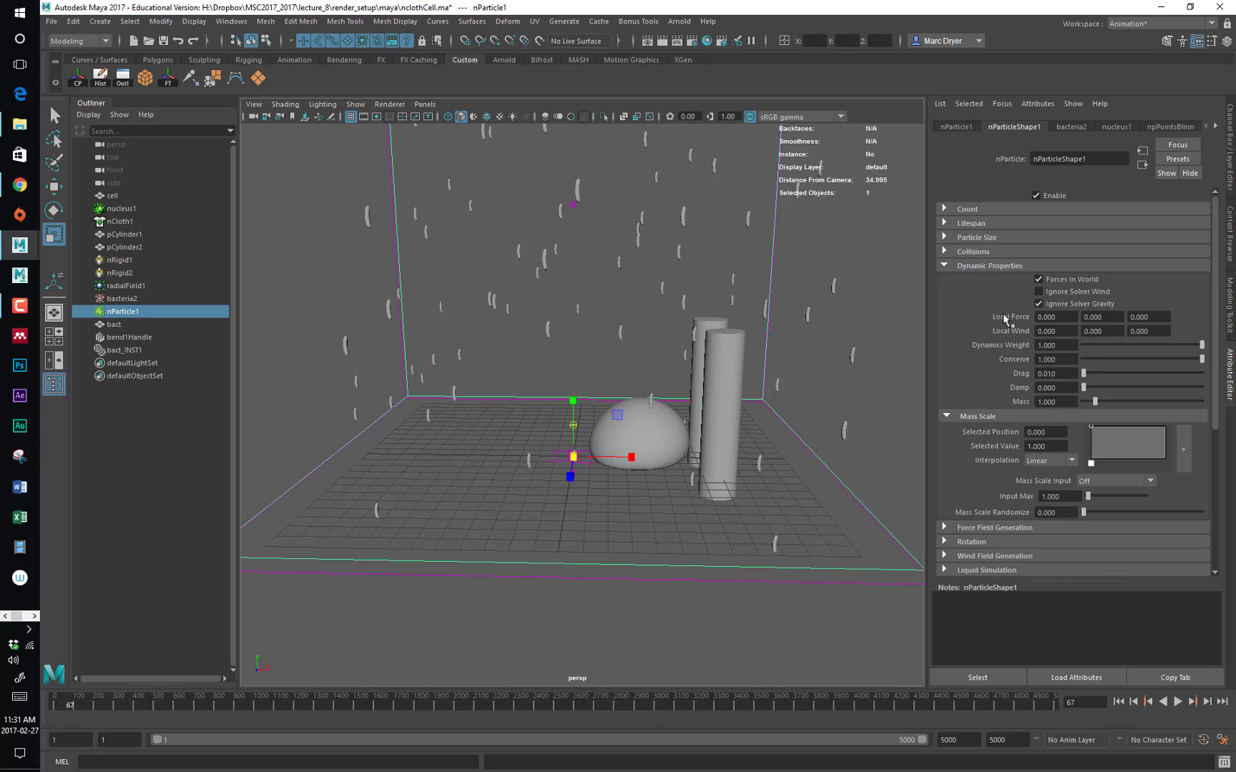
scroll(1024, 360, down, 4)
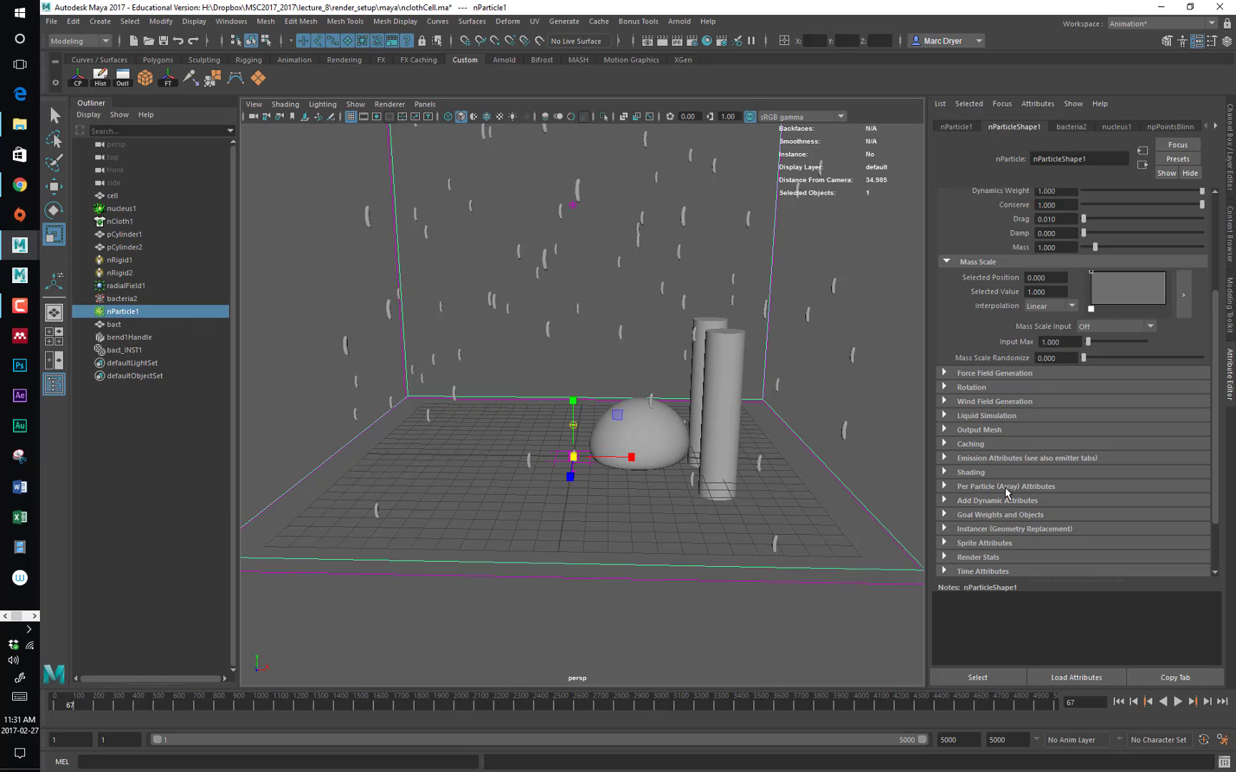
click(973, 491)
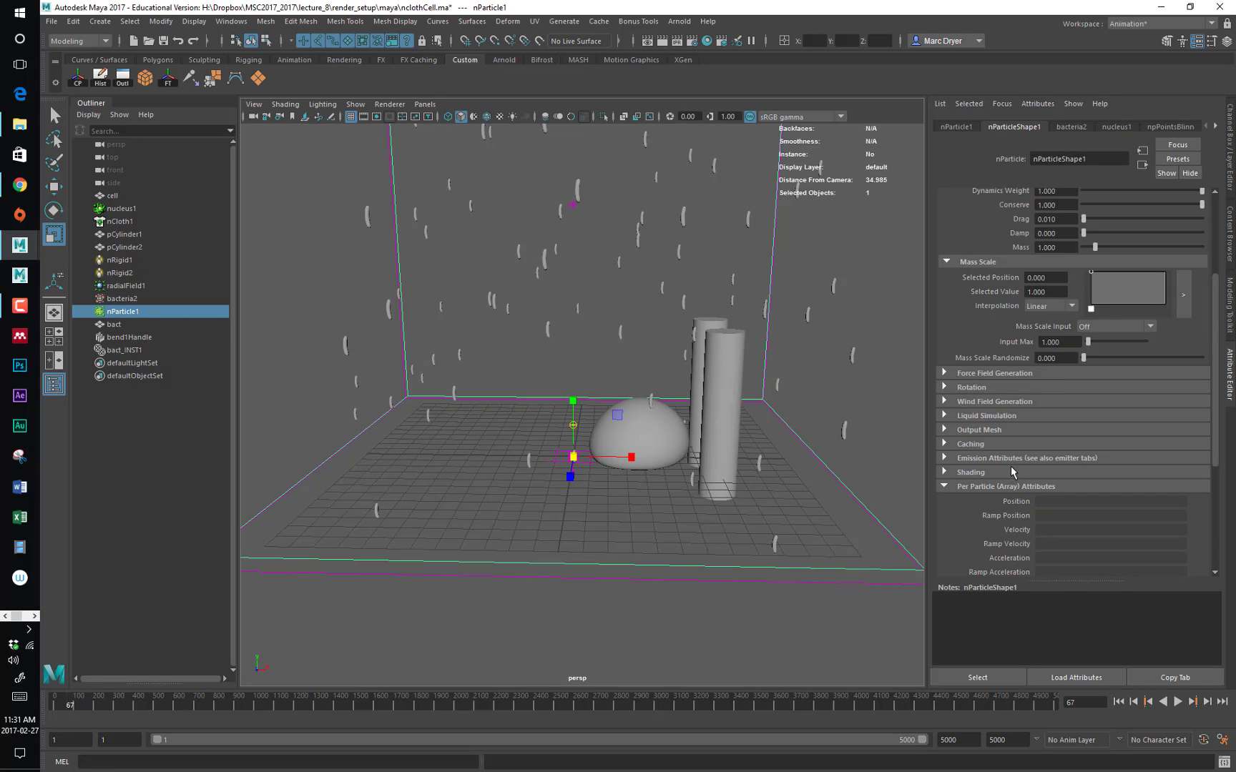
scroll(1012, 472, down, 5)
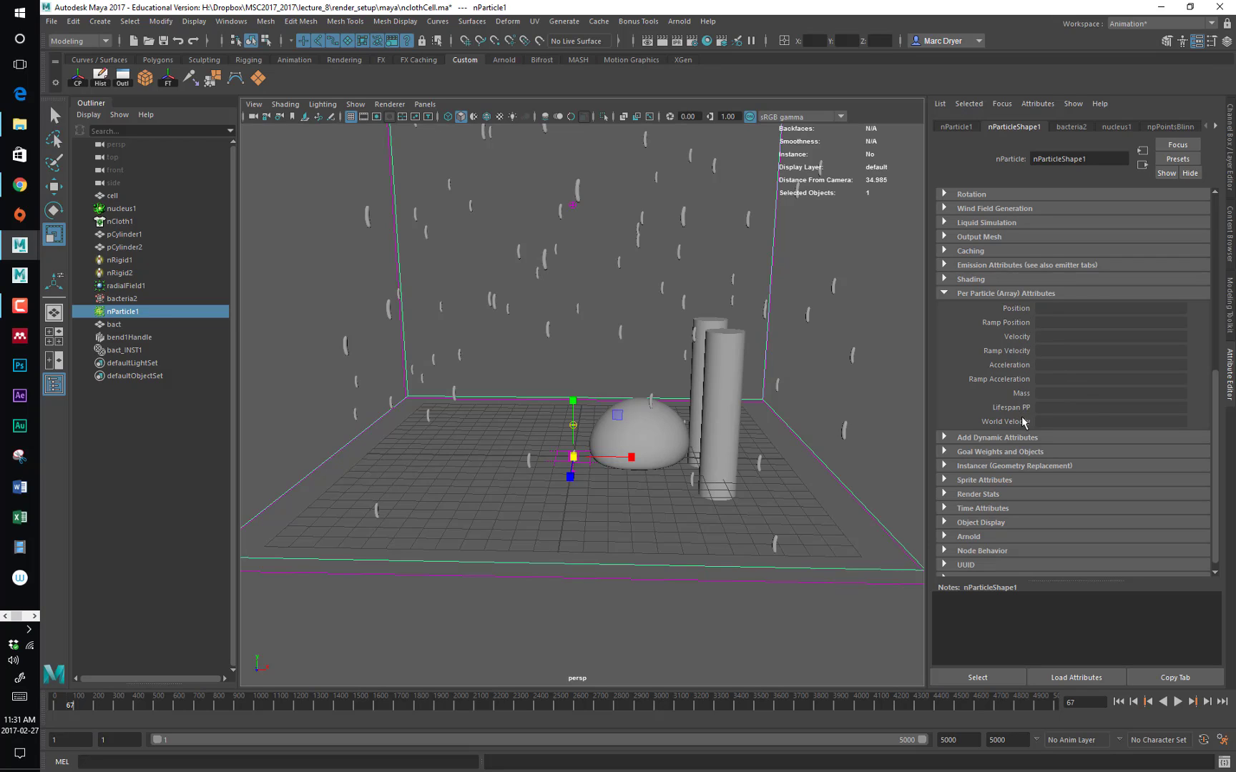
click(945, 437)
scroll(992, 429, down, 1)
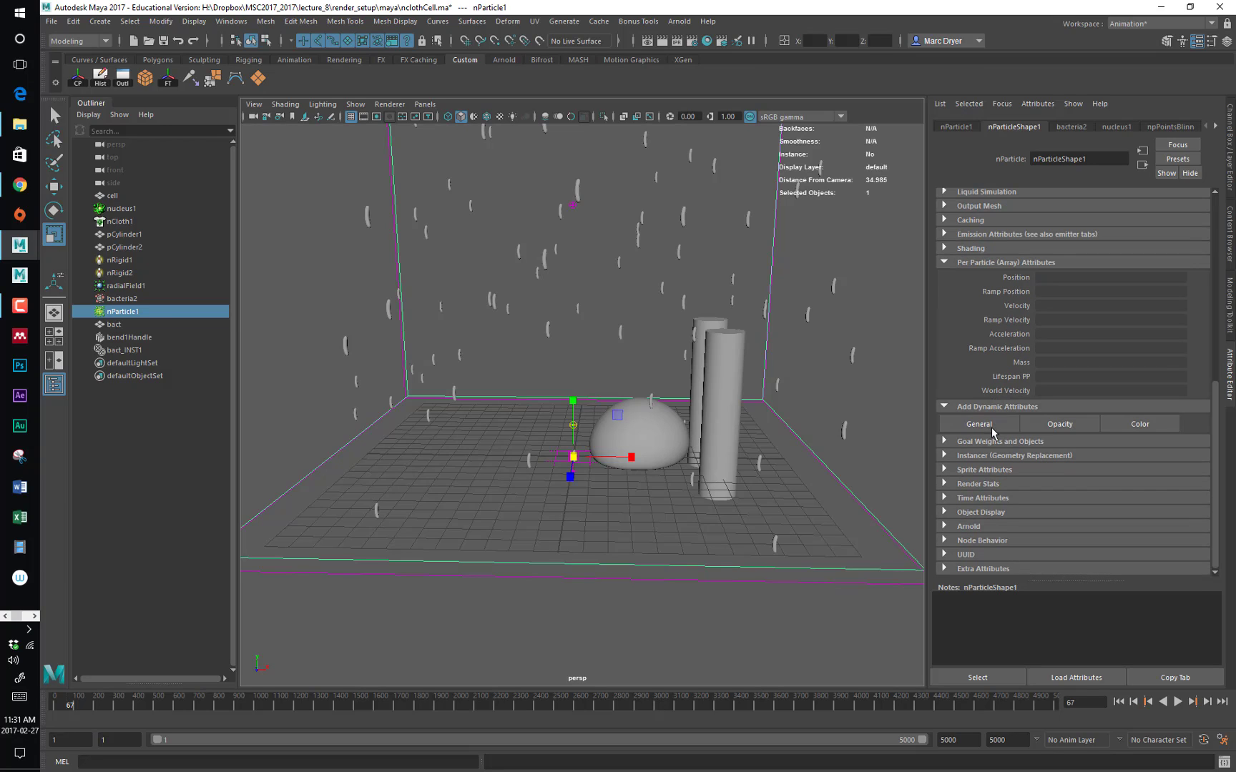
Add the rotationPP particle attribute to nParticleShape1
click(992, 428)
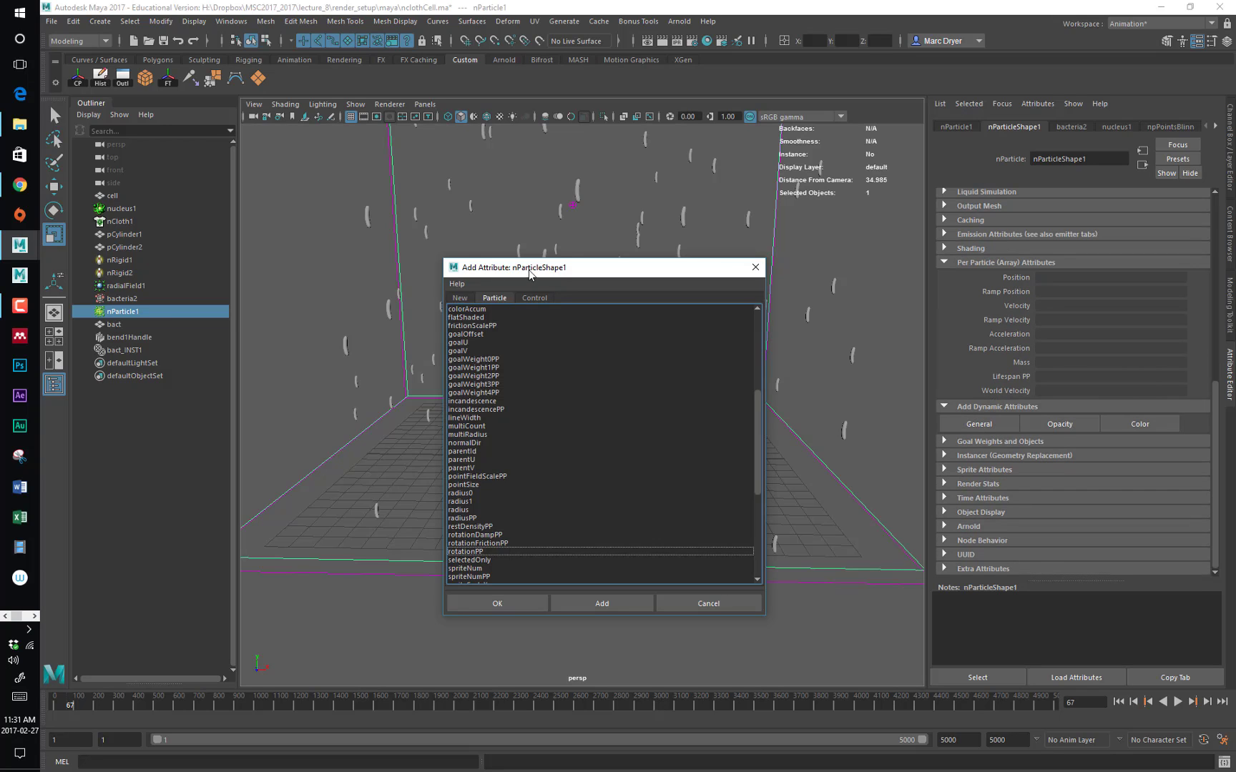
drag(529, 274, 610, 153)
click(542, 178)
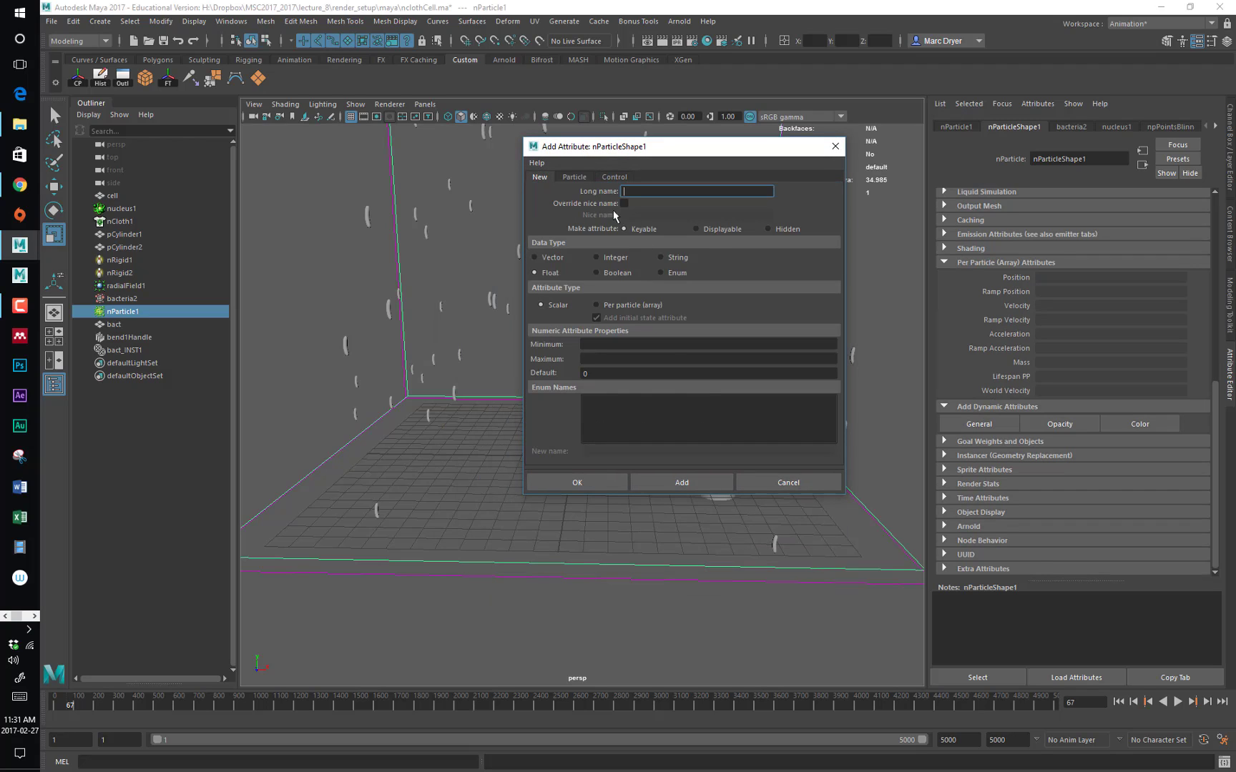
click(573, 177)
drag(631, 146, 613, 118)
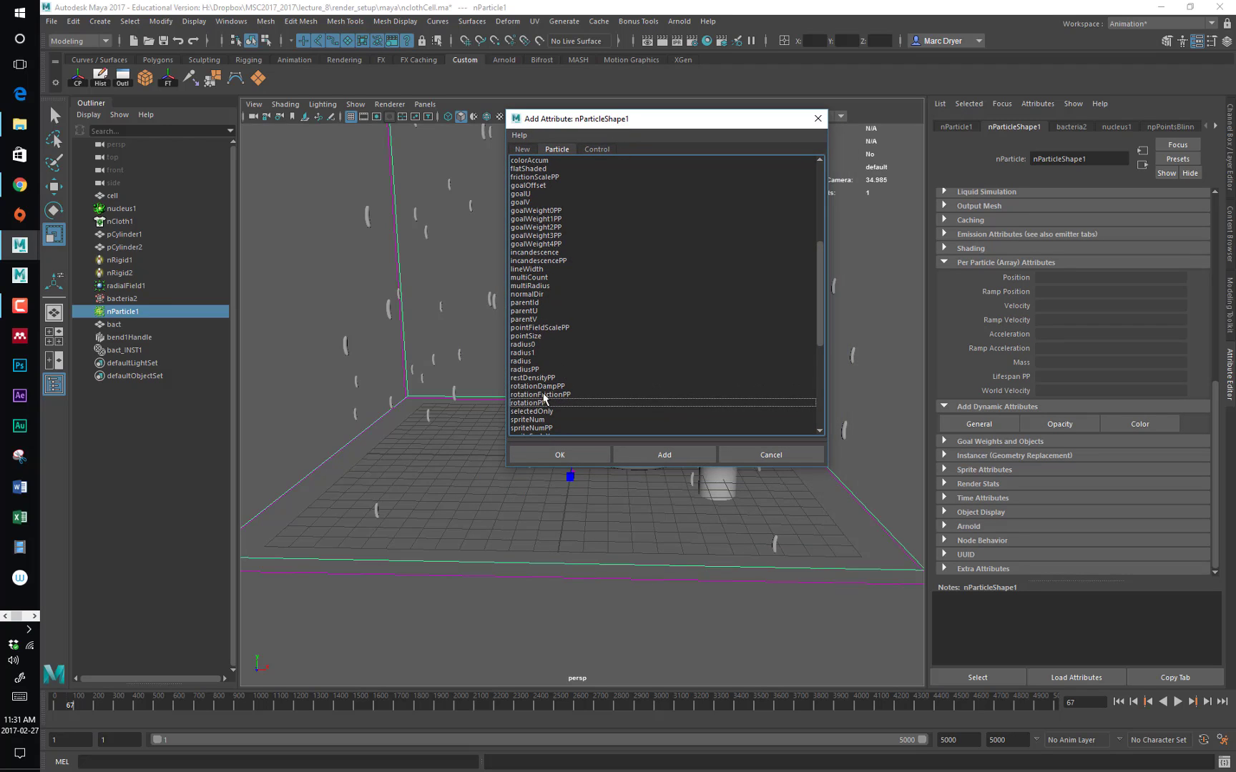
scroll(578, 403, down, 2)
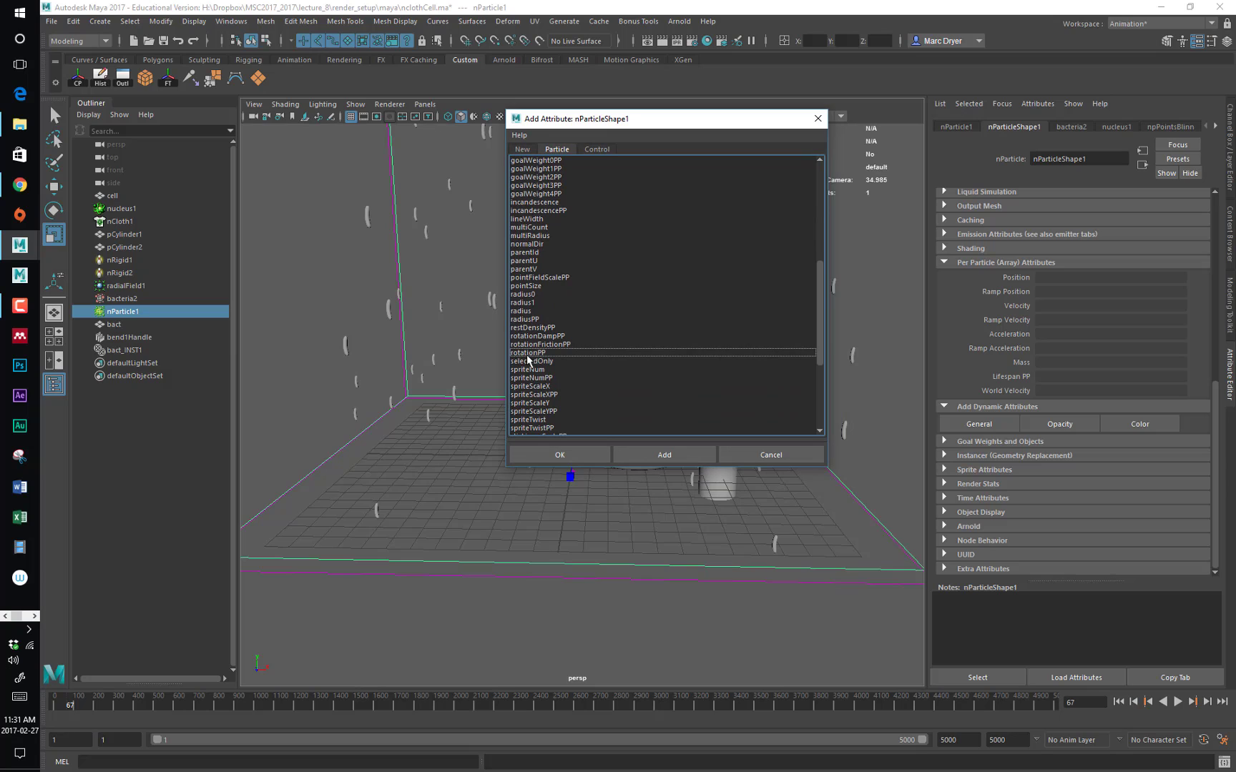
click(527, 354)
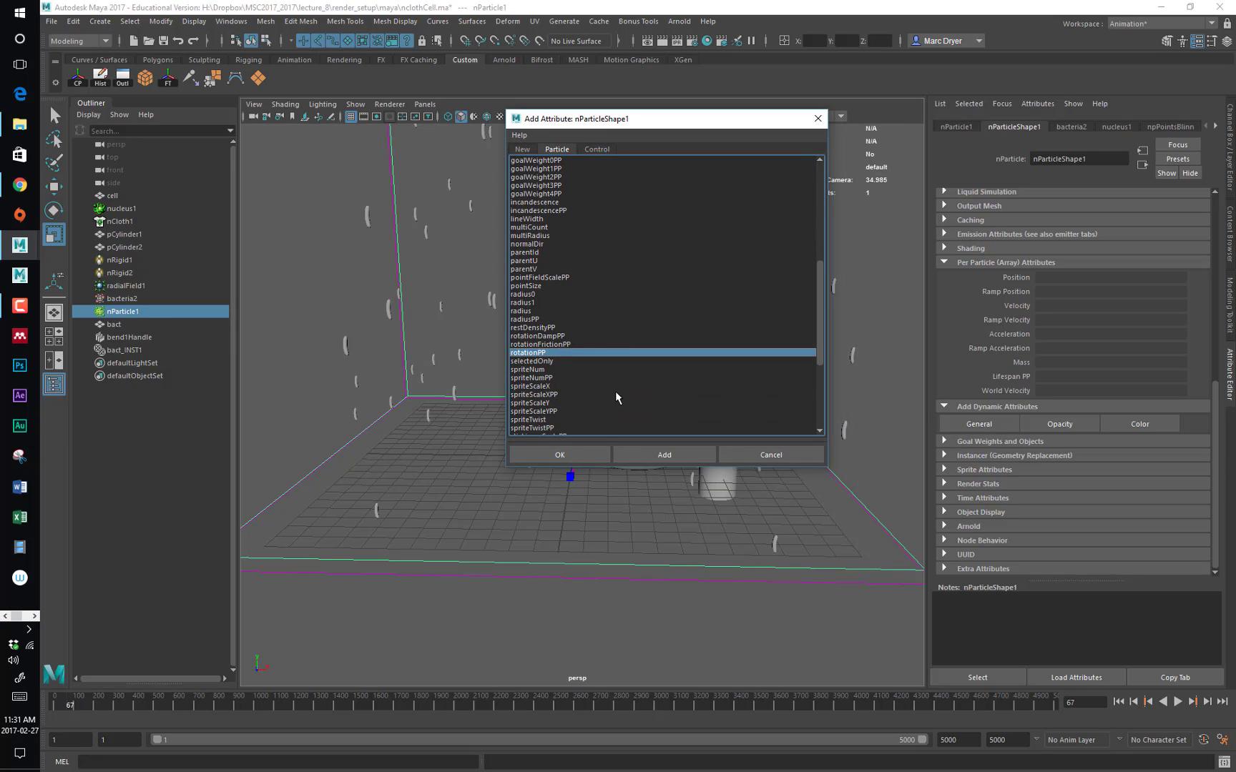
click(580, 456)
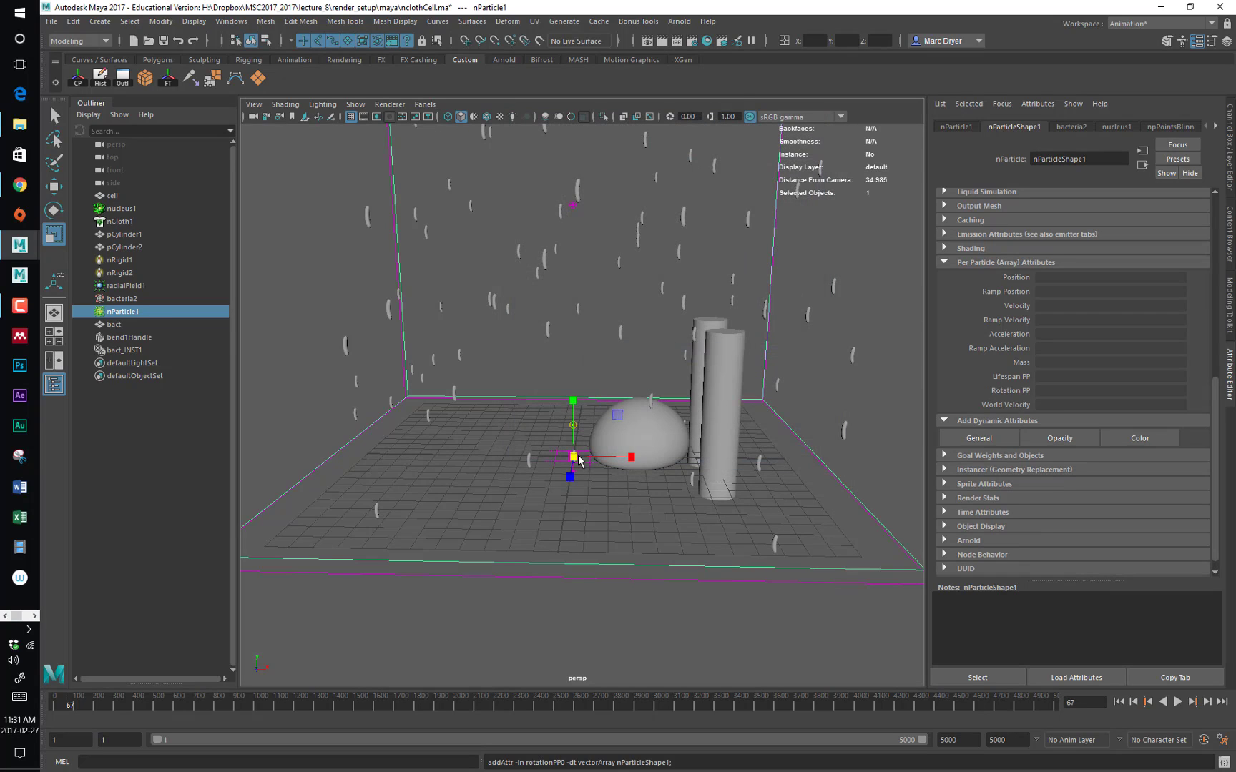
Open a creation expression for nParticleShape1's rotationPP attribute and begin it with rotationPP = rand(
right_click(1060, 389)
click(1082, 397)
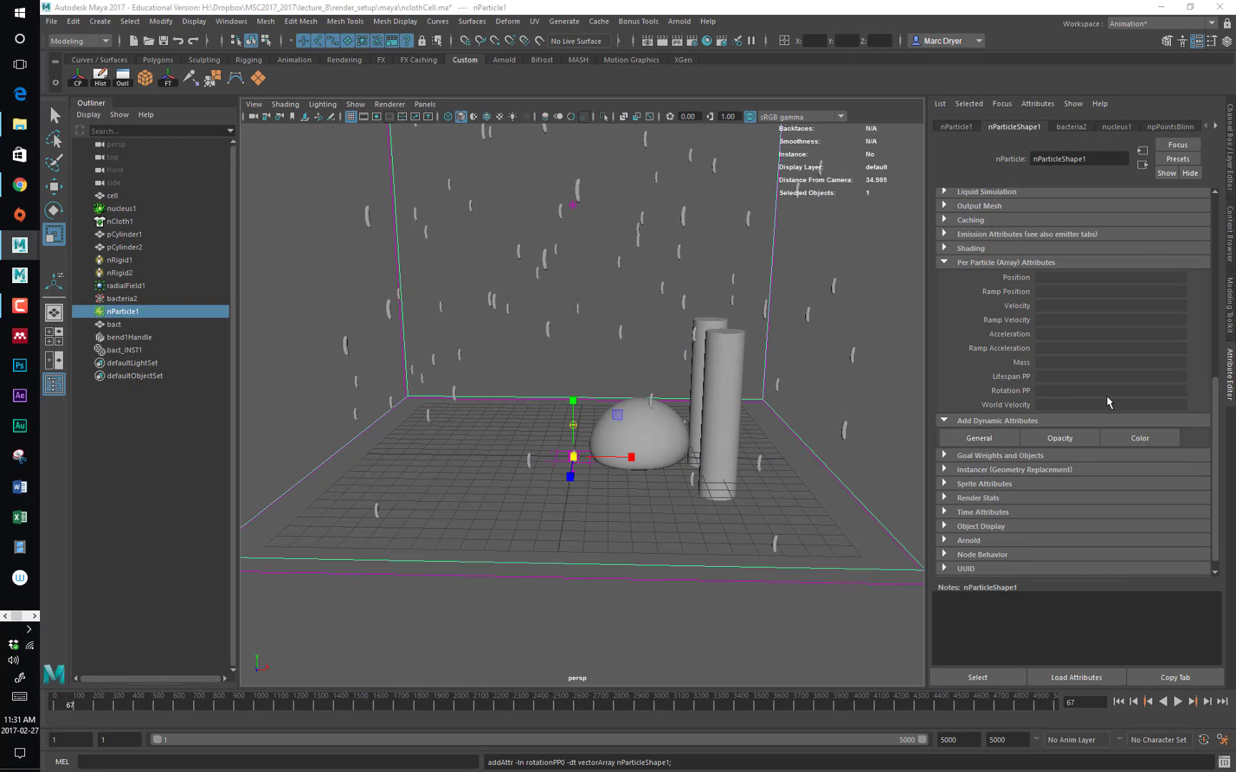
click(584, 490)
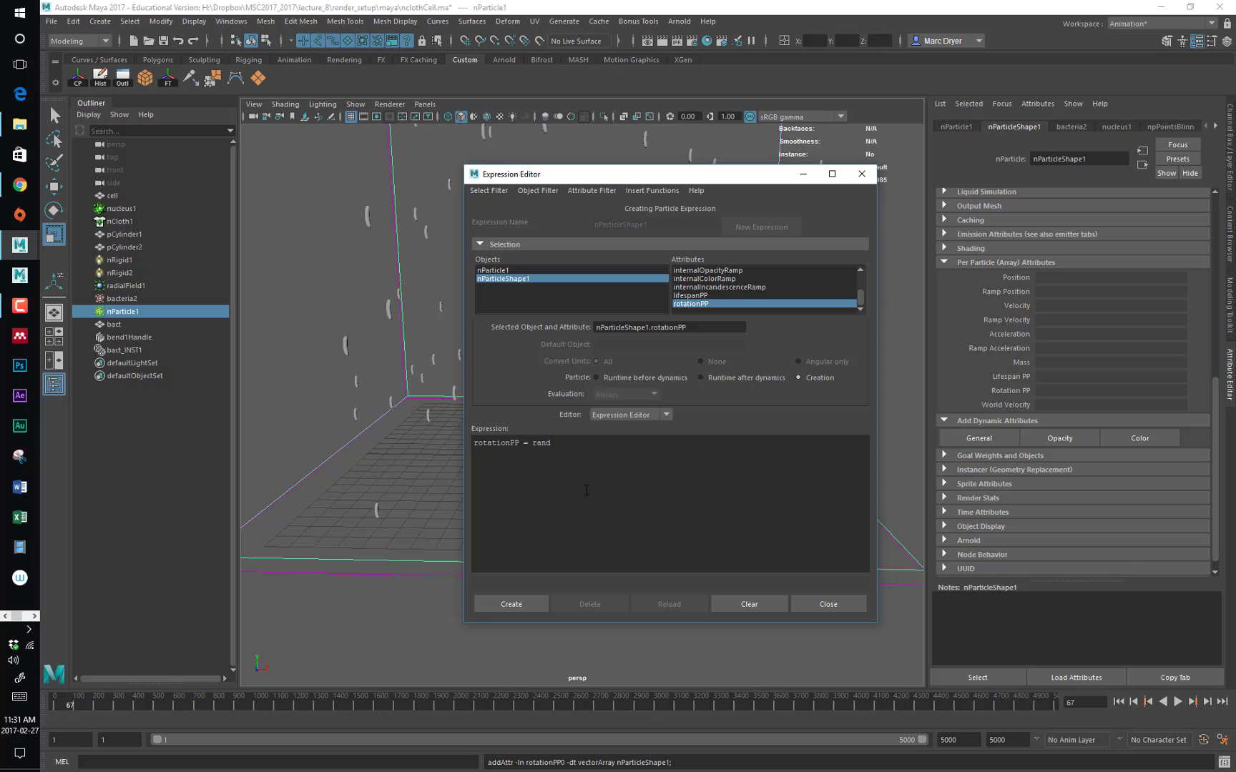
click(671, 191)
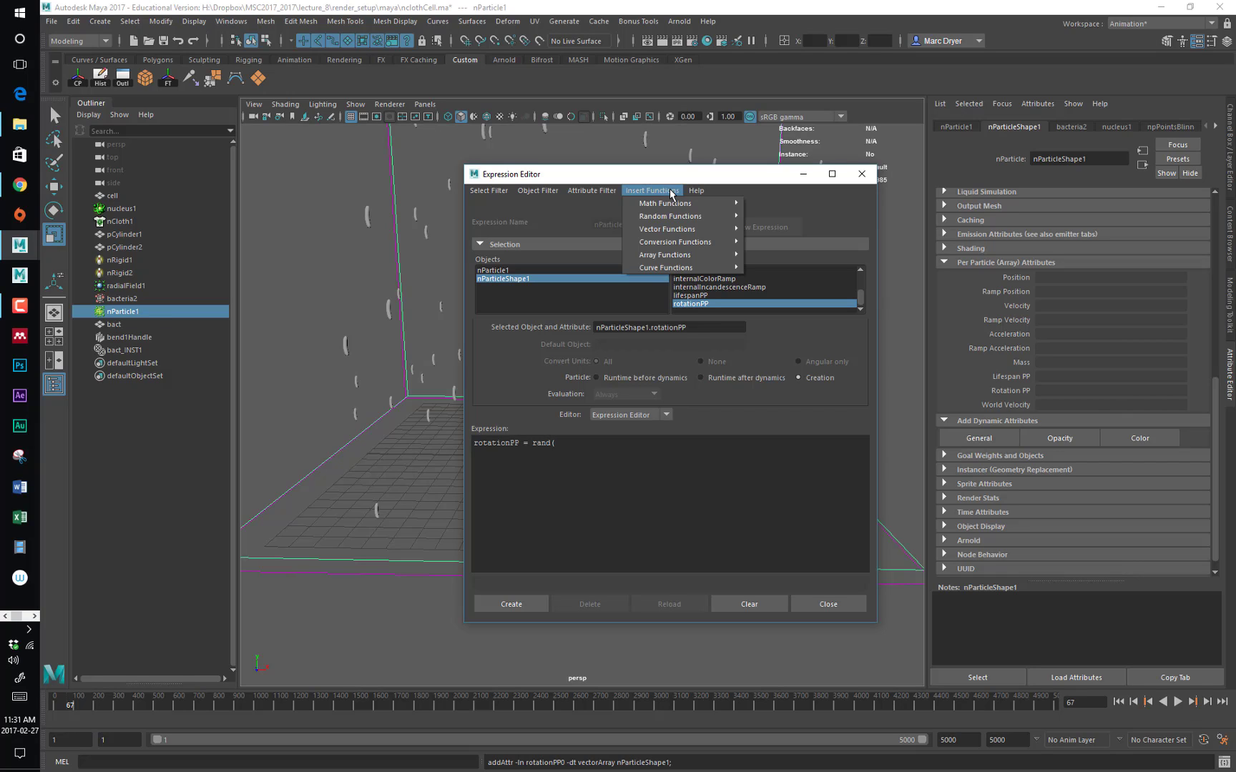
mouse_move(674, 206)
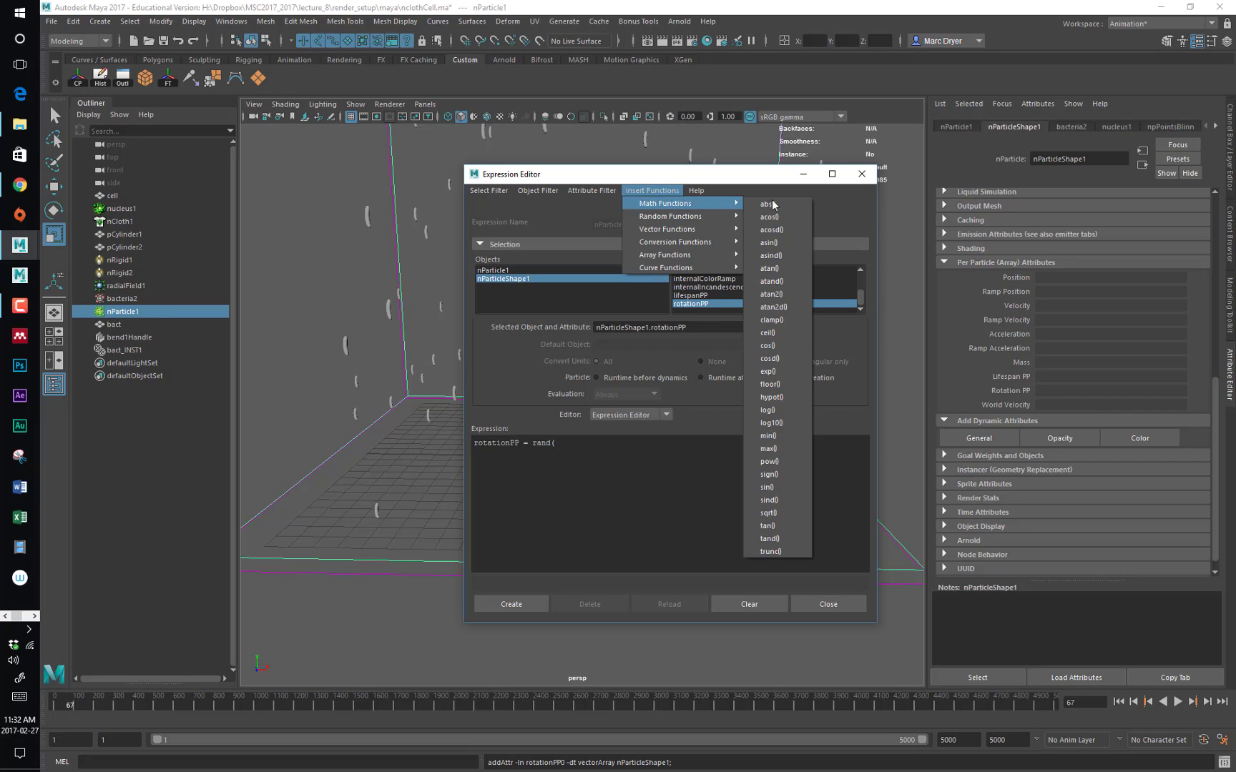
mouse_move(708, 216)
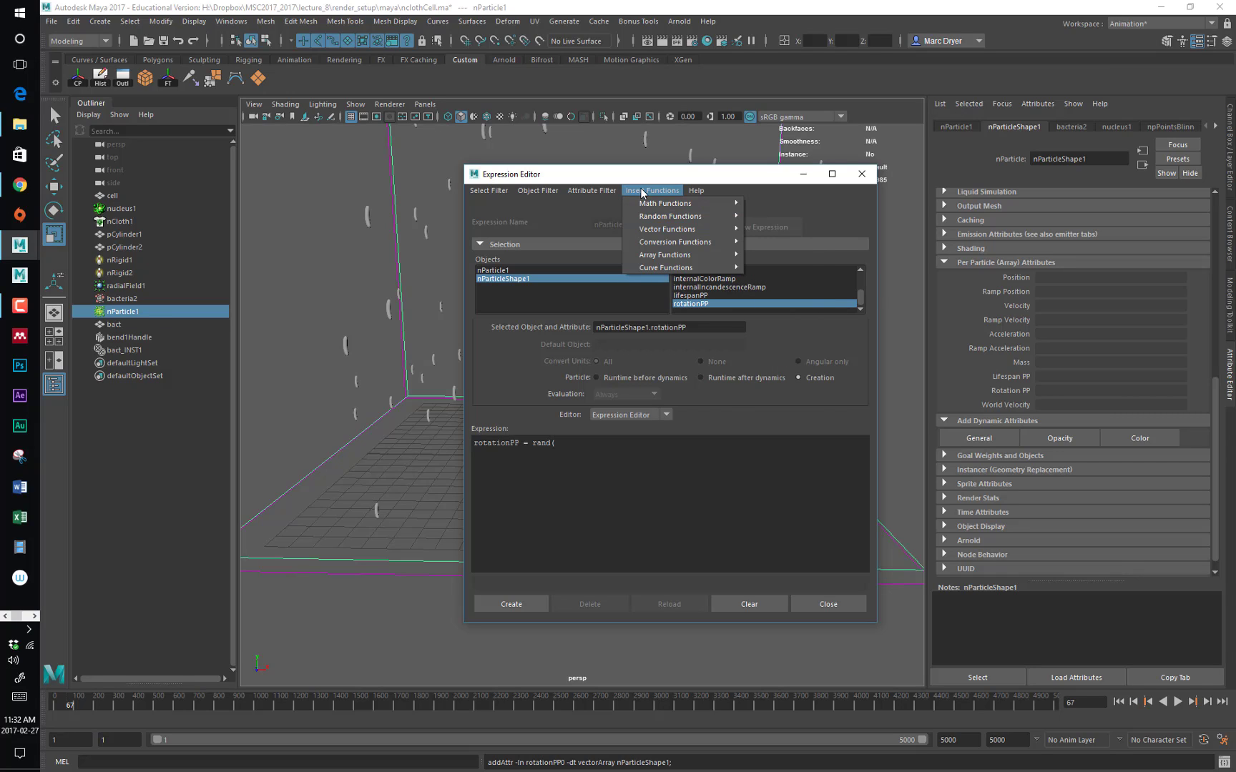
click(676, 190)
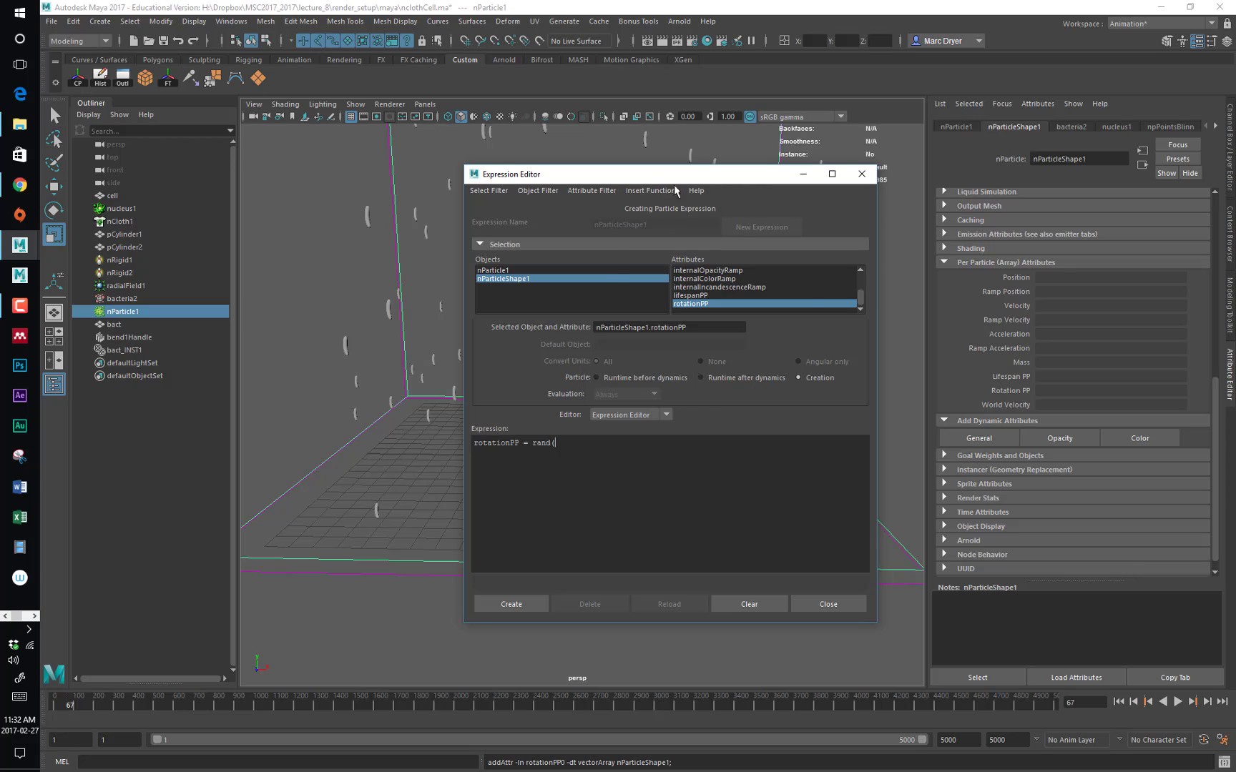
click(710, 23)
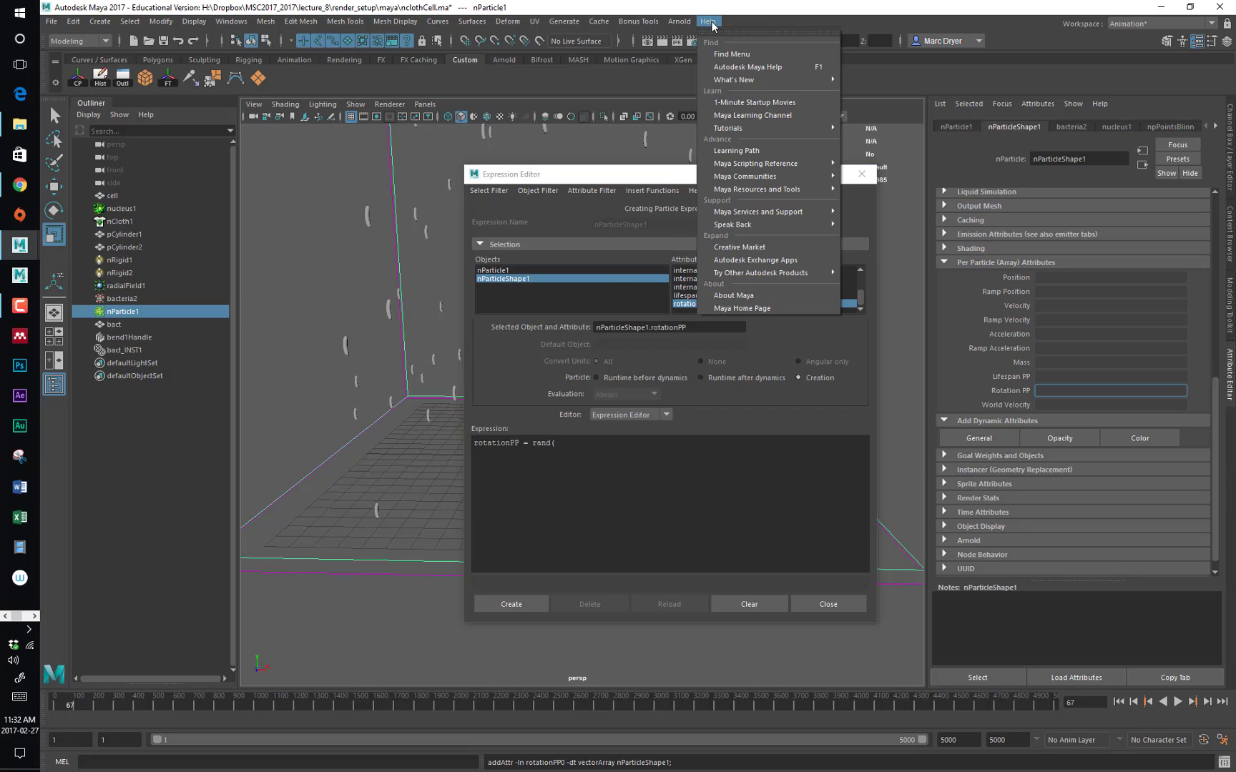
mouse_move(783, 165)
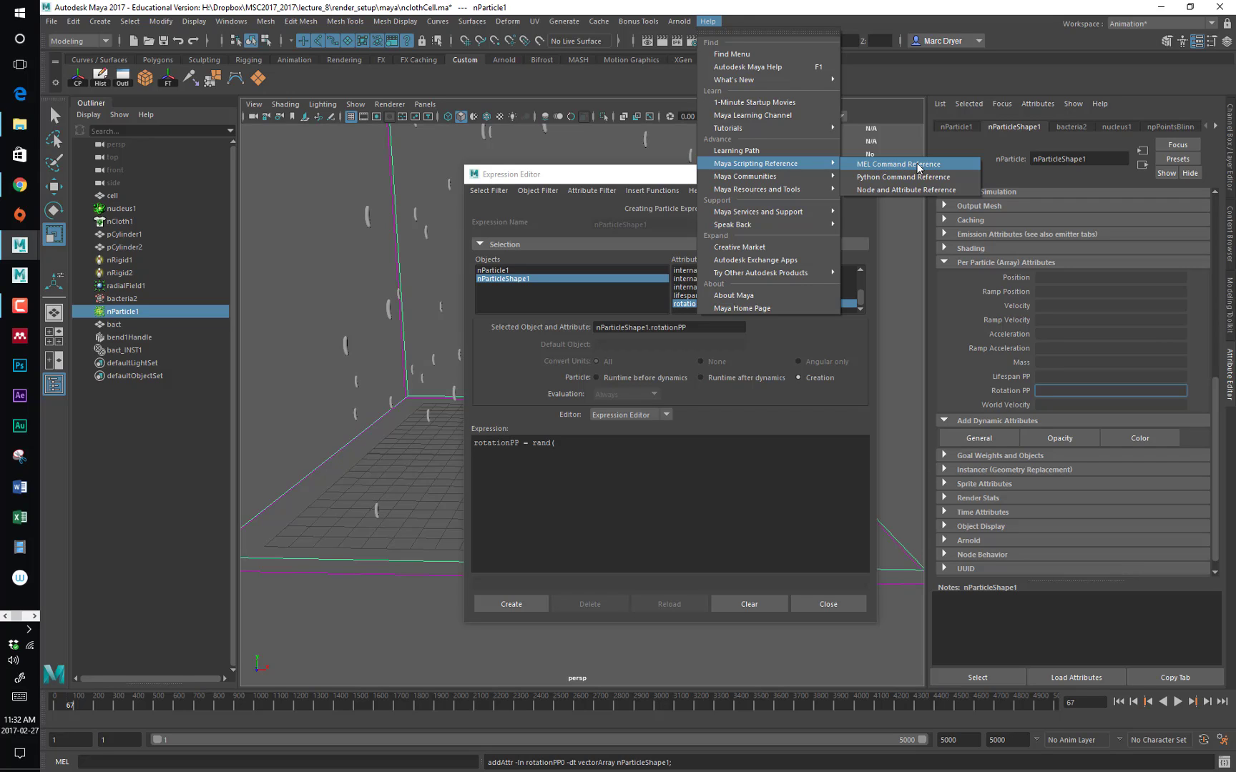
click(707, 23)
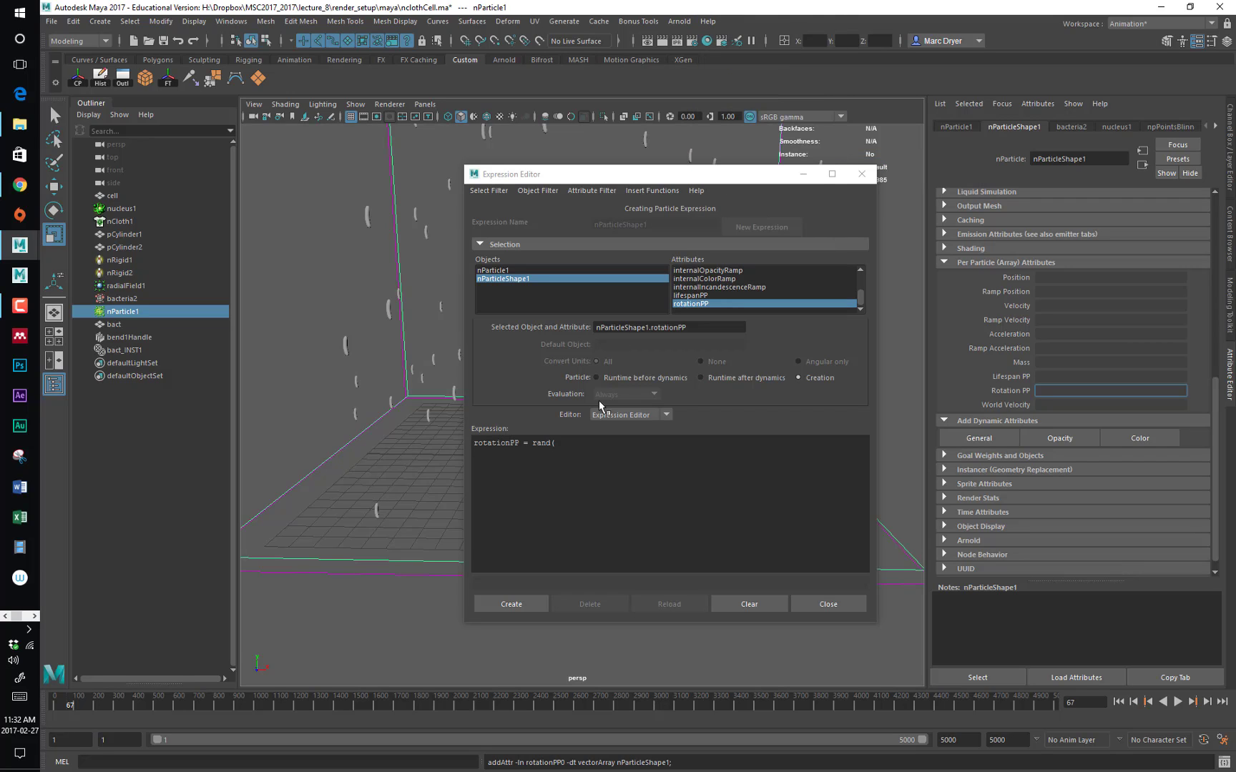
Complete the creation expression as rotationPP = rand(360);, create it and close the Expression Editor
click(583, 444)
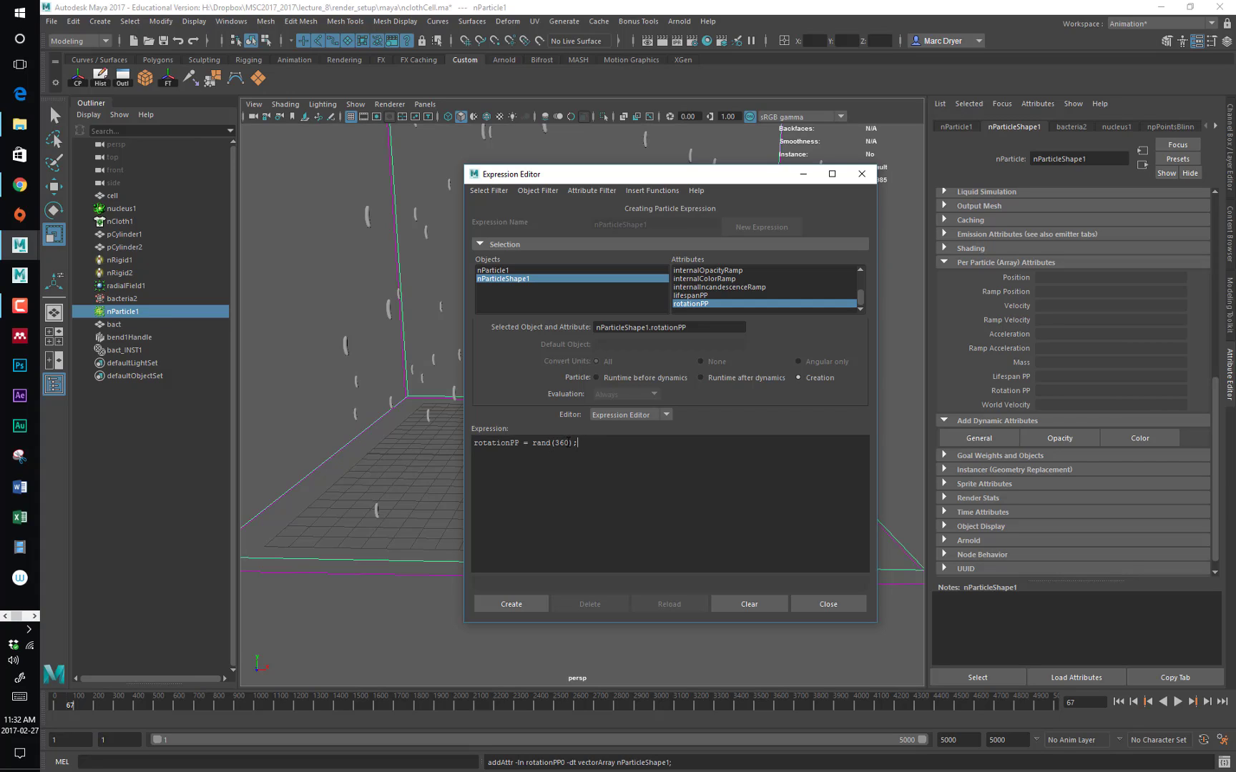
drag(569, 442, 555, 442)
click(578, 444)
click(528, 604)
drag(637, 179, 500, 393)
click(723, 387)
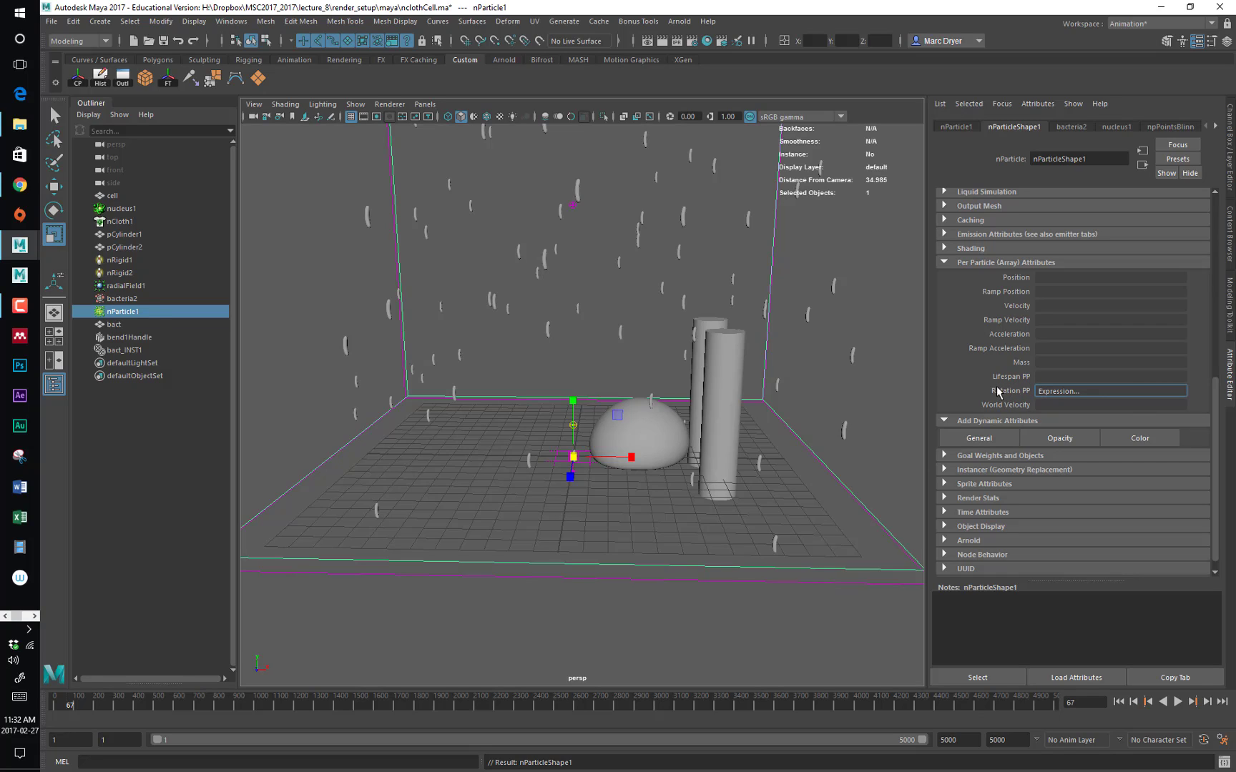
In the Instancer (Geometry Replacement) settings of nParticleShape1, set Rotation to rotationPP and enable Allow All Data Types
click(946, 469)
scroll(1058, 469, down, 3)
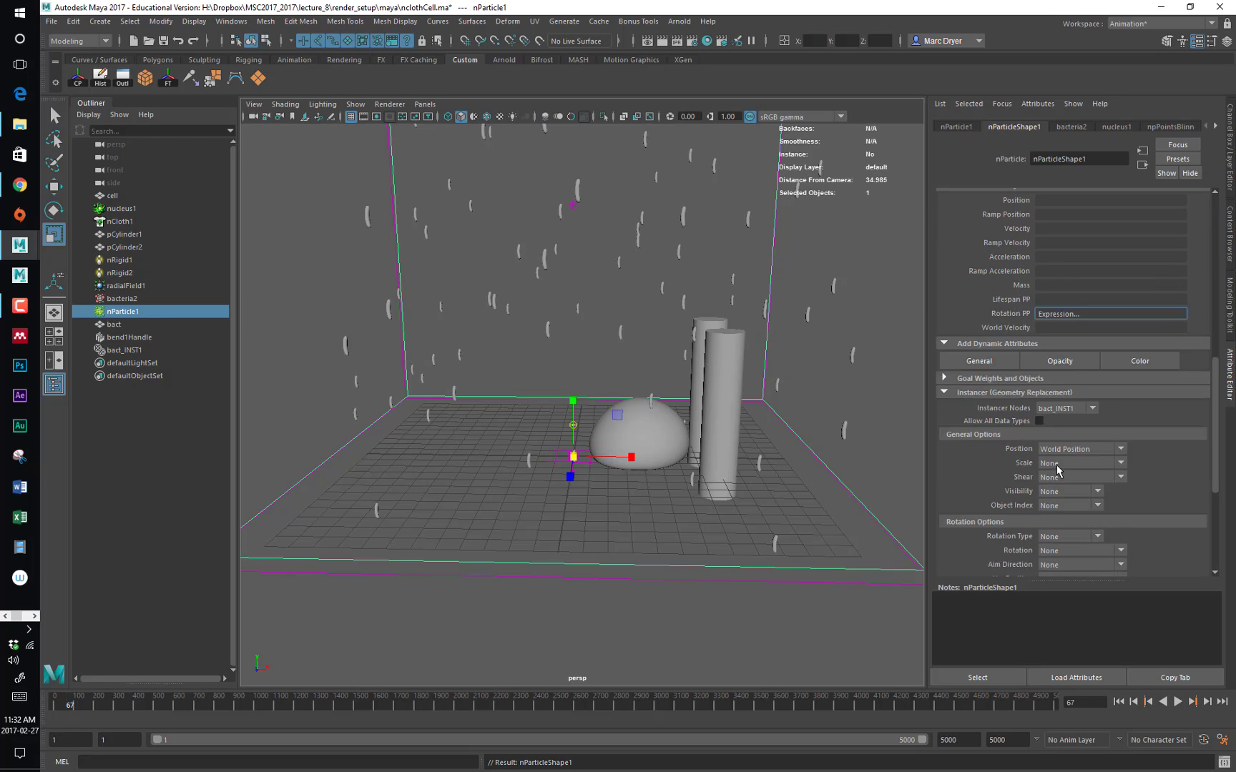
scroll(1058, 469, down, 2)
scroll(974, 359, down, 2)
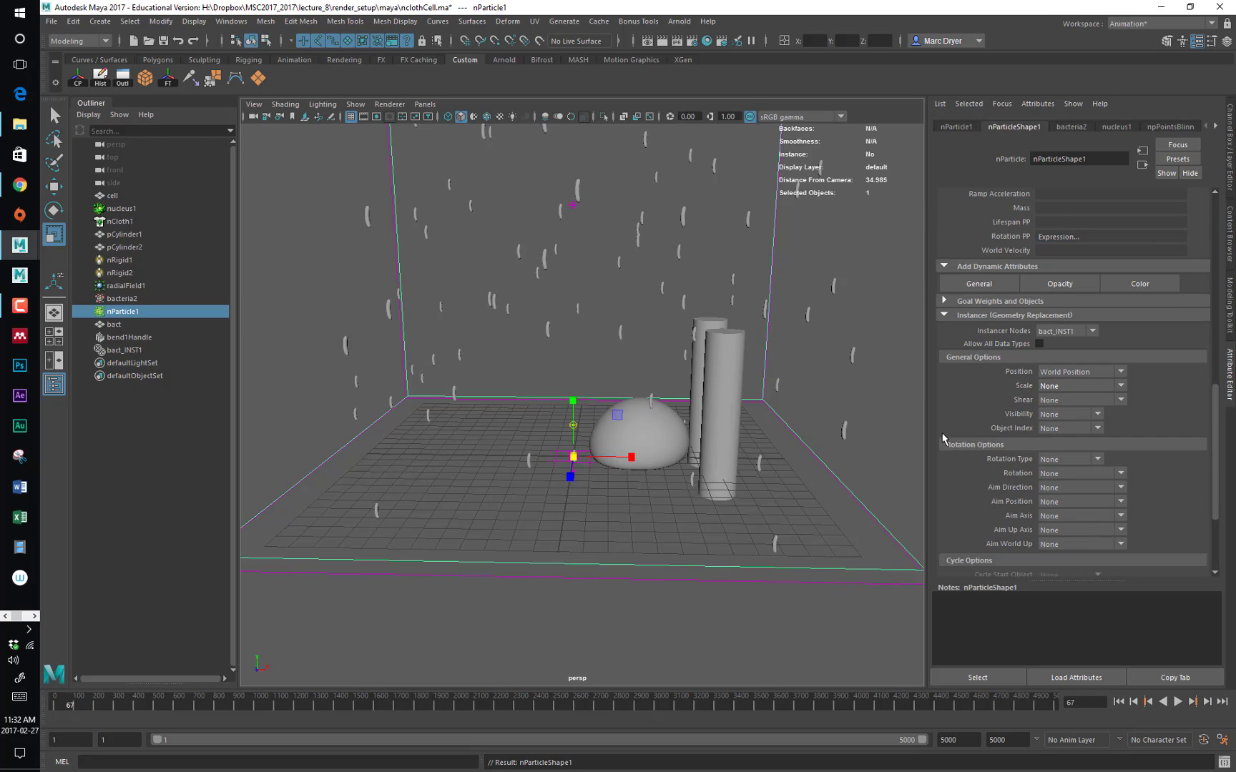
click(1055, 472)
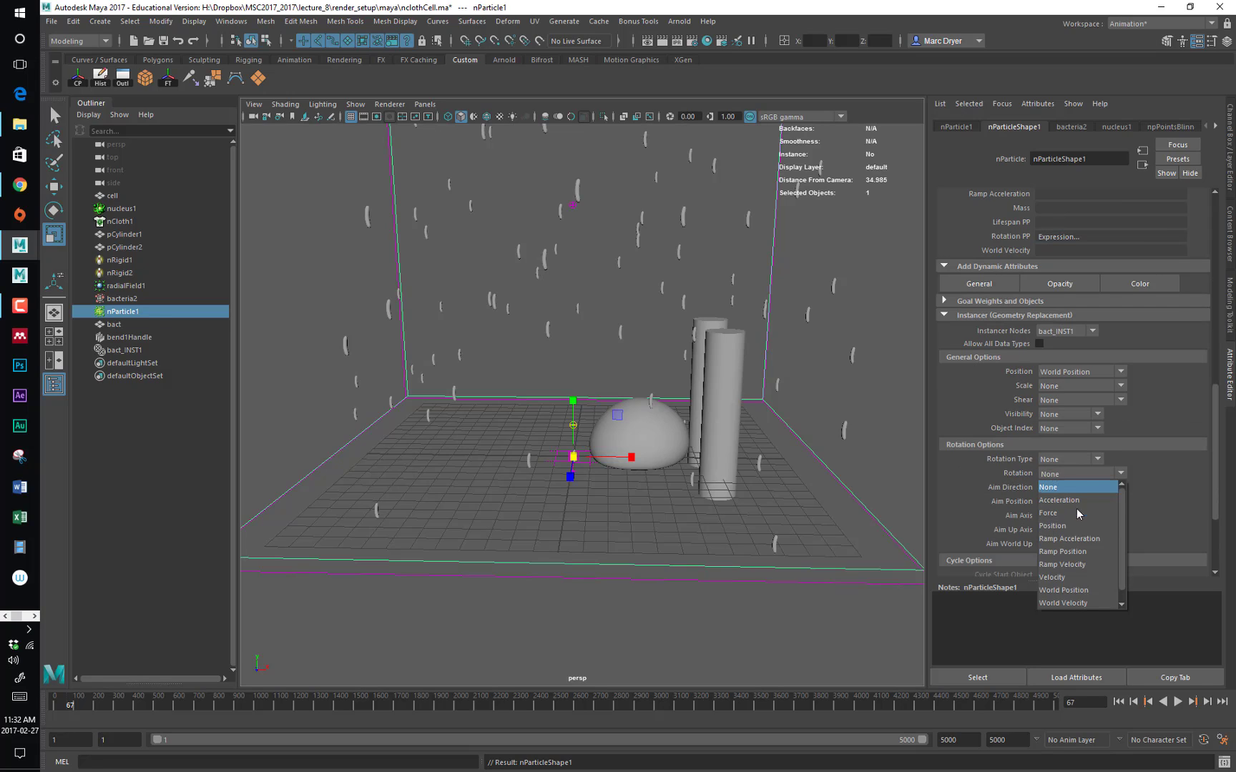
click(1077, 602)
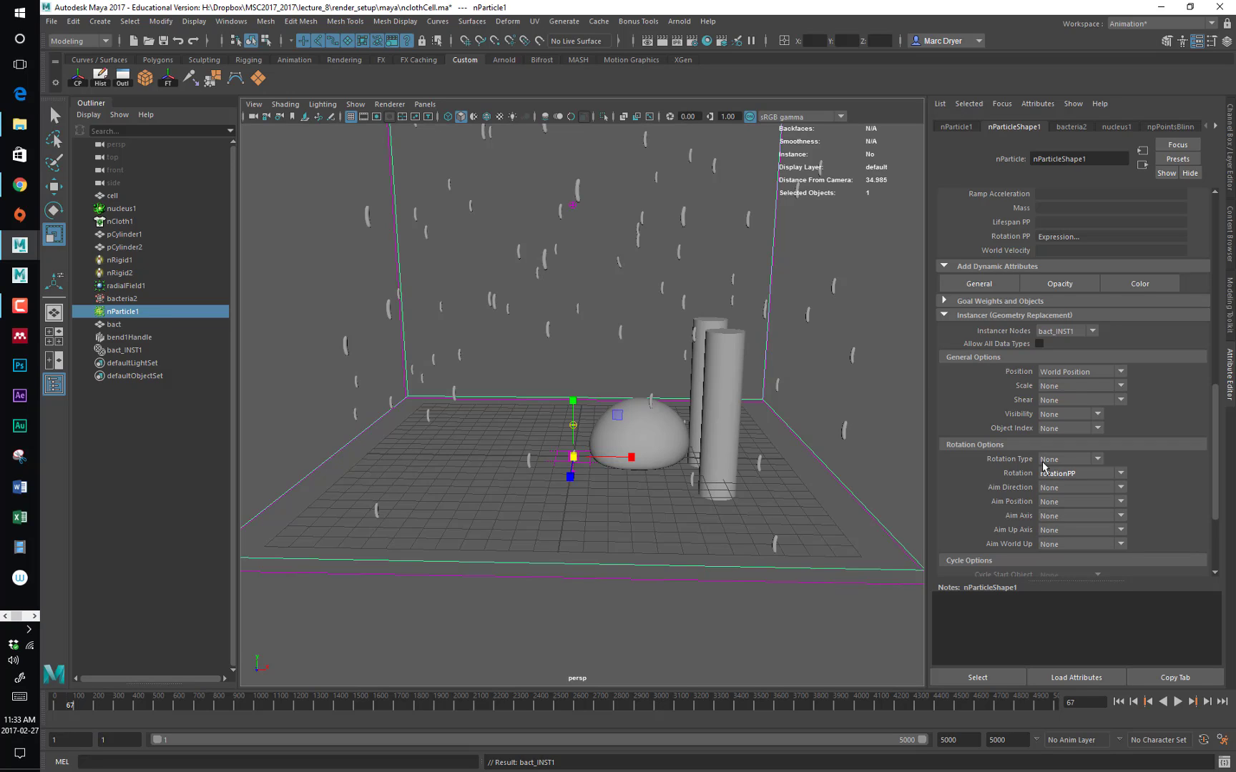
click(1072, 476)
click(1073, 474)
click(1039, 344)
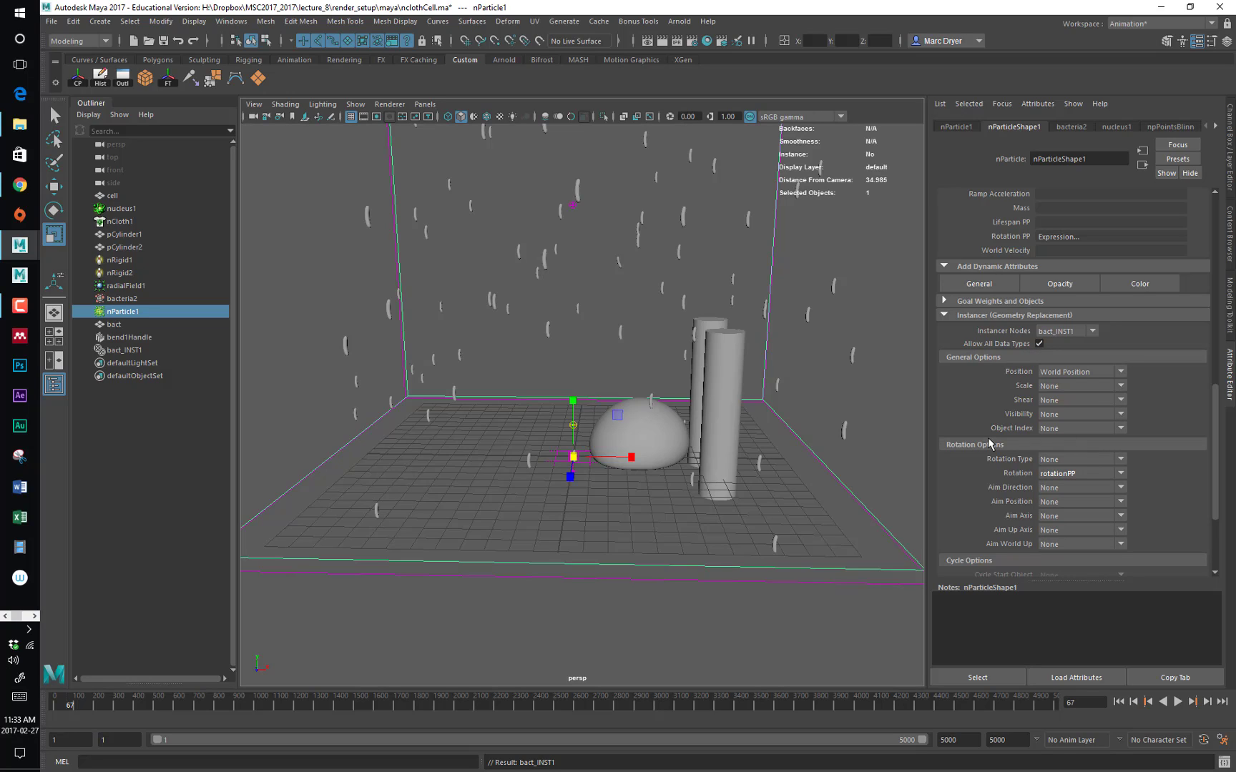
Play the simulation from frame 1 to frame 120 to fill the emitter volume with rotated bacteria, and inspect the whole box
click(1118, 702)
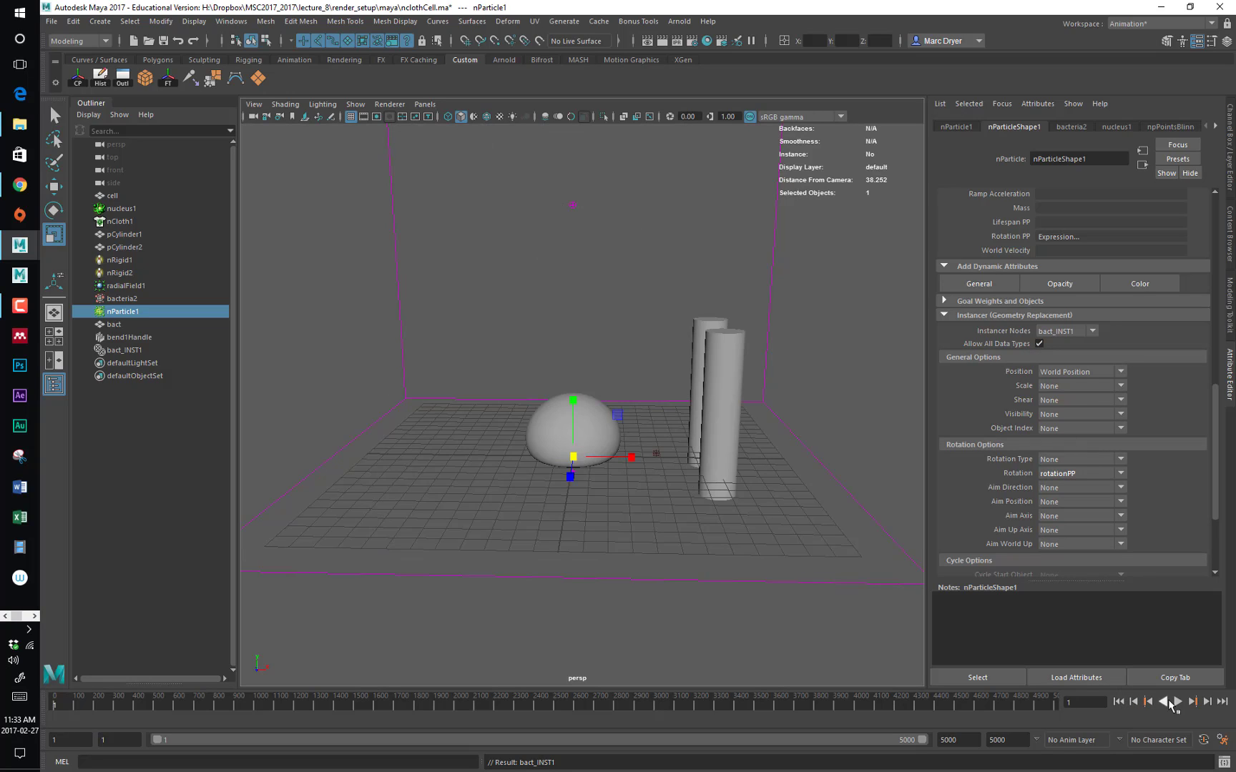
click(1178, 702)
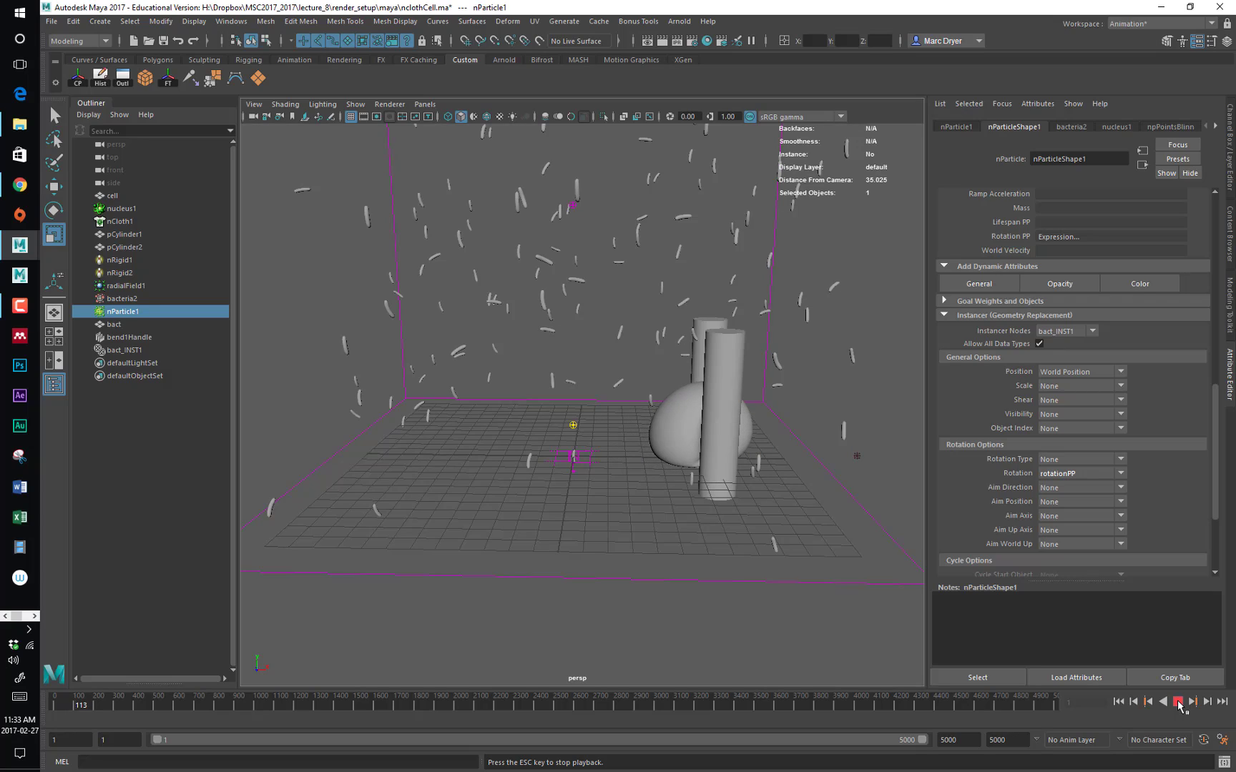
click(1177, 703)
alt+drag(798, 571, 689, 536)
alt+right_drag(689, 536, 624, 505)
alt+drag(624, 505, 584, 509)
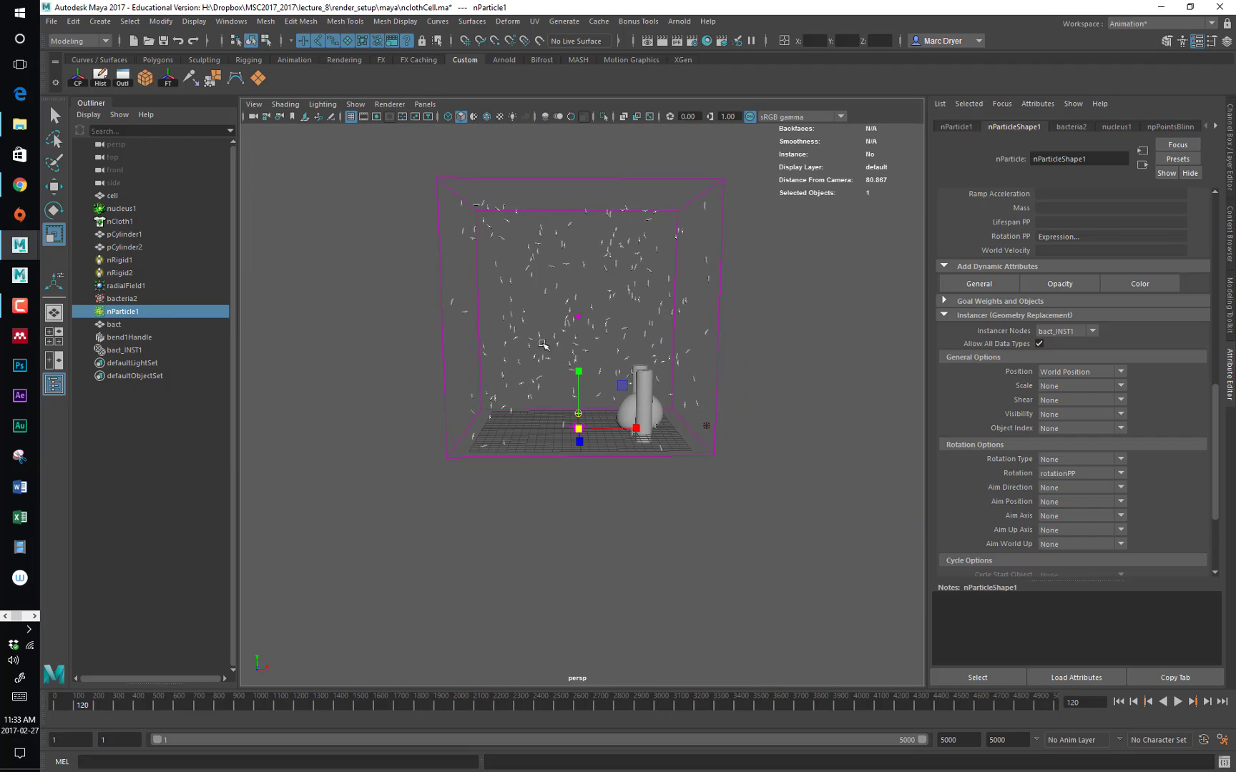
Set the current state of nParticle1 as its initial state
click(602, 323)
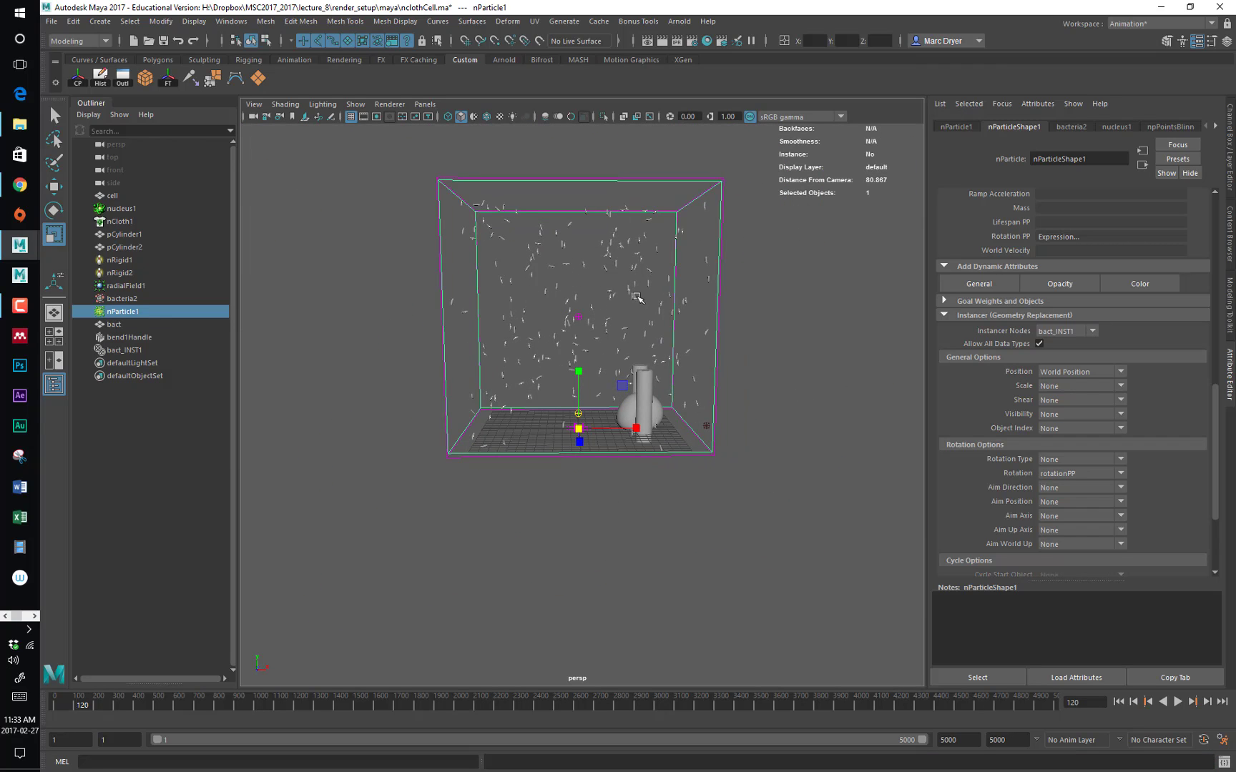
key(space)
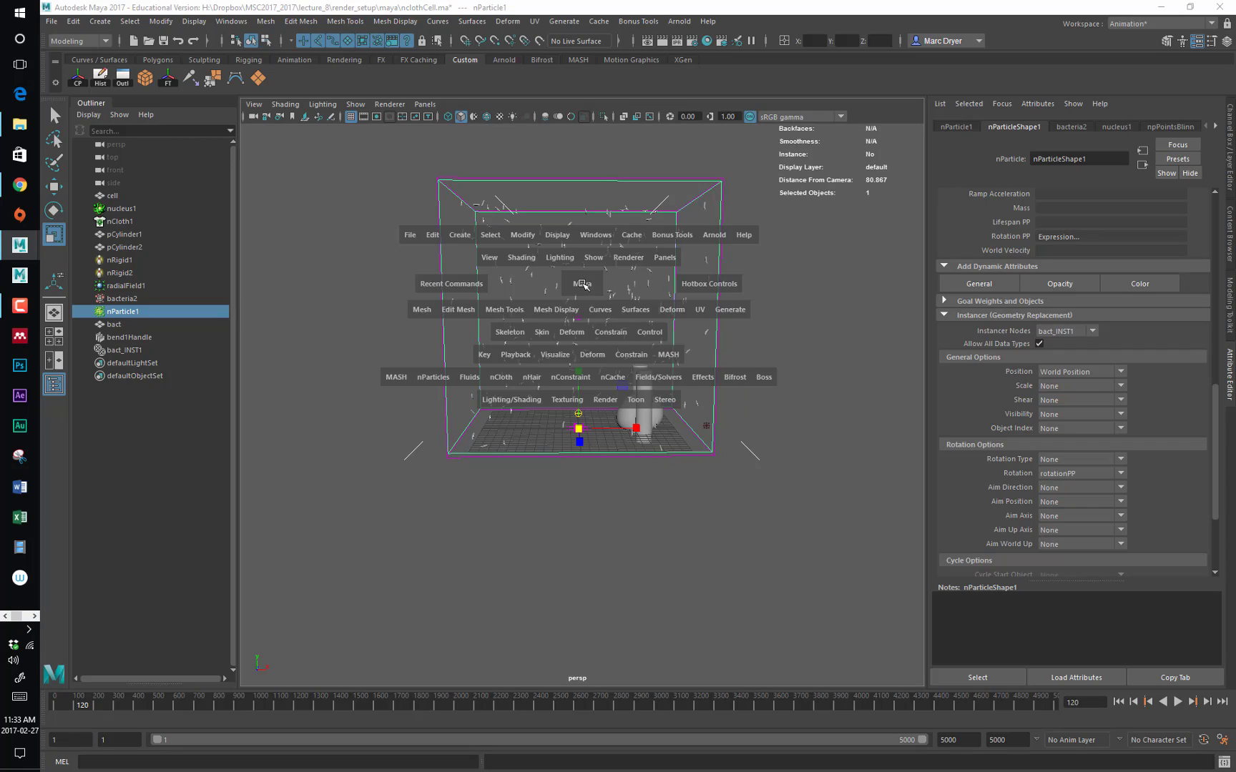
click(655, 378)
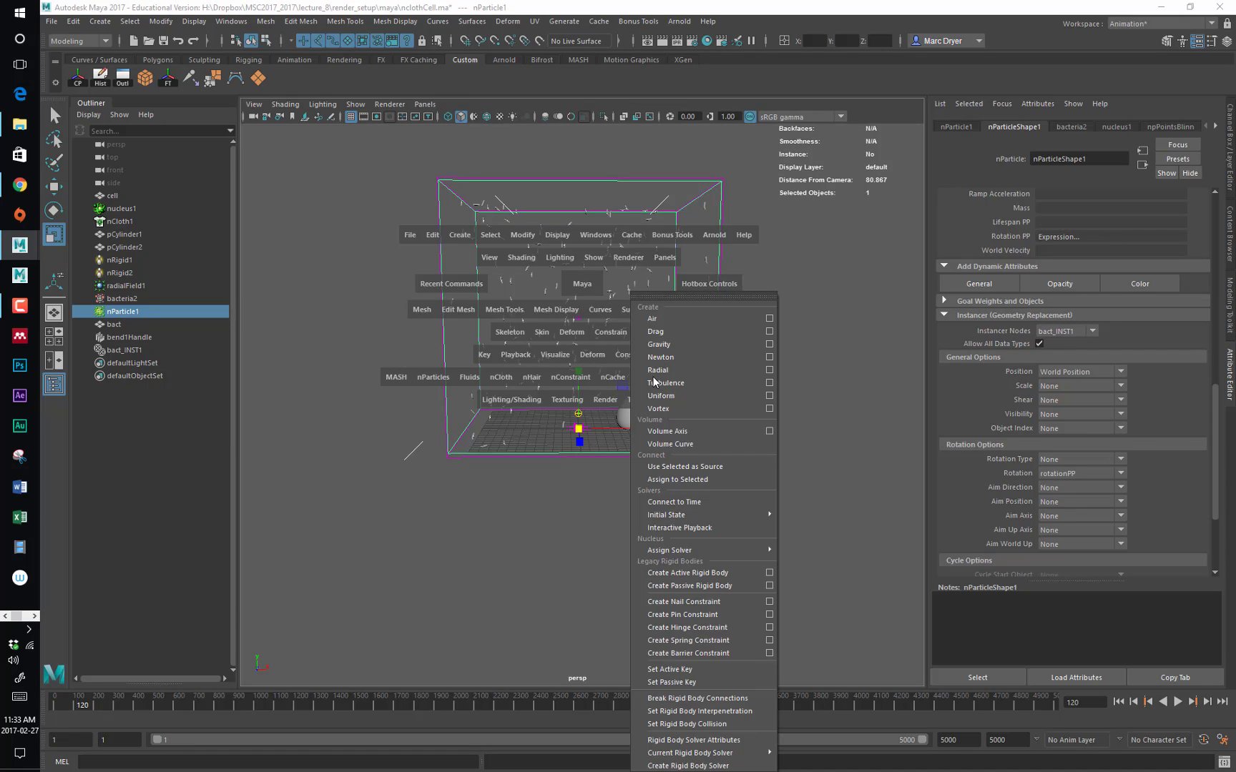
mouse_move(691, 516)
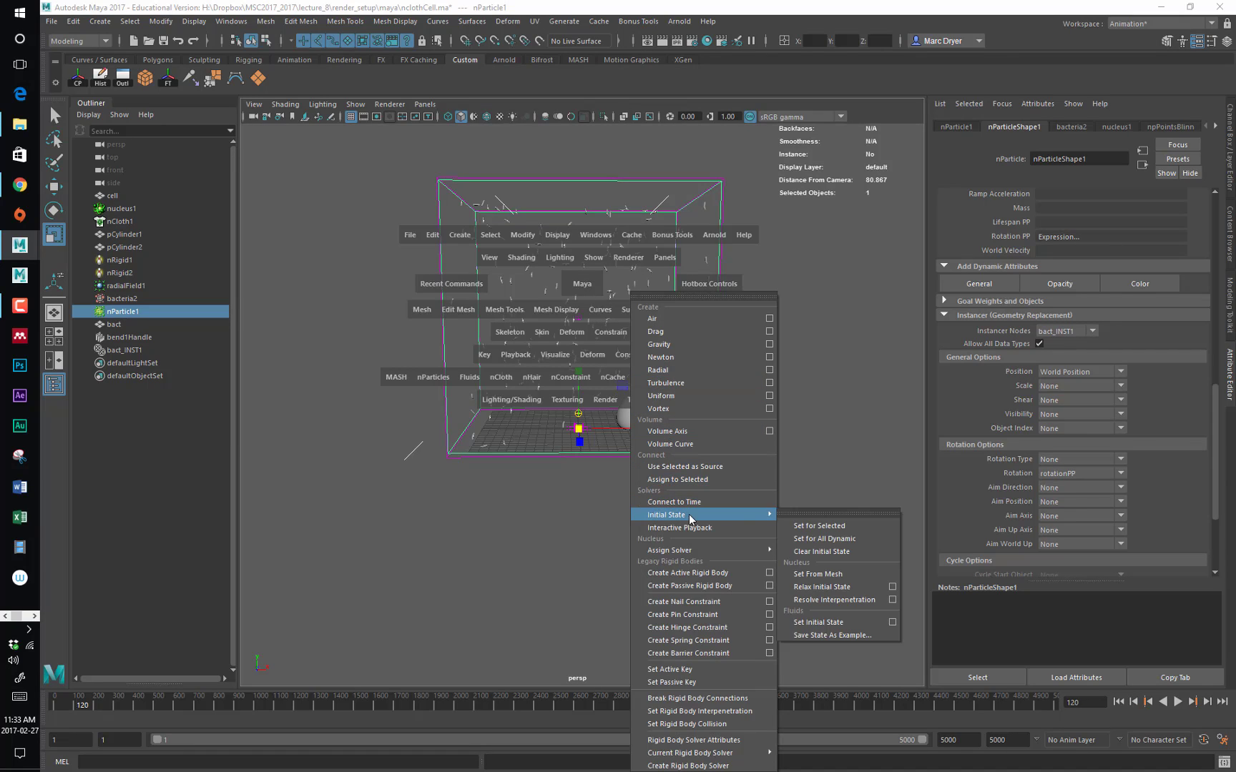
click(827, 526)
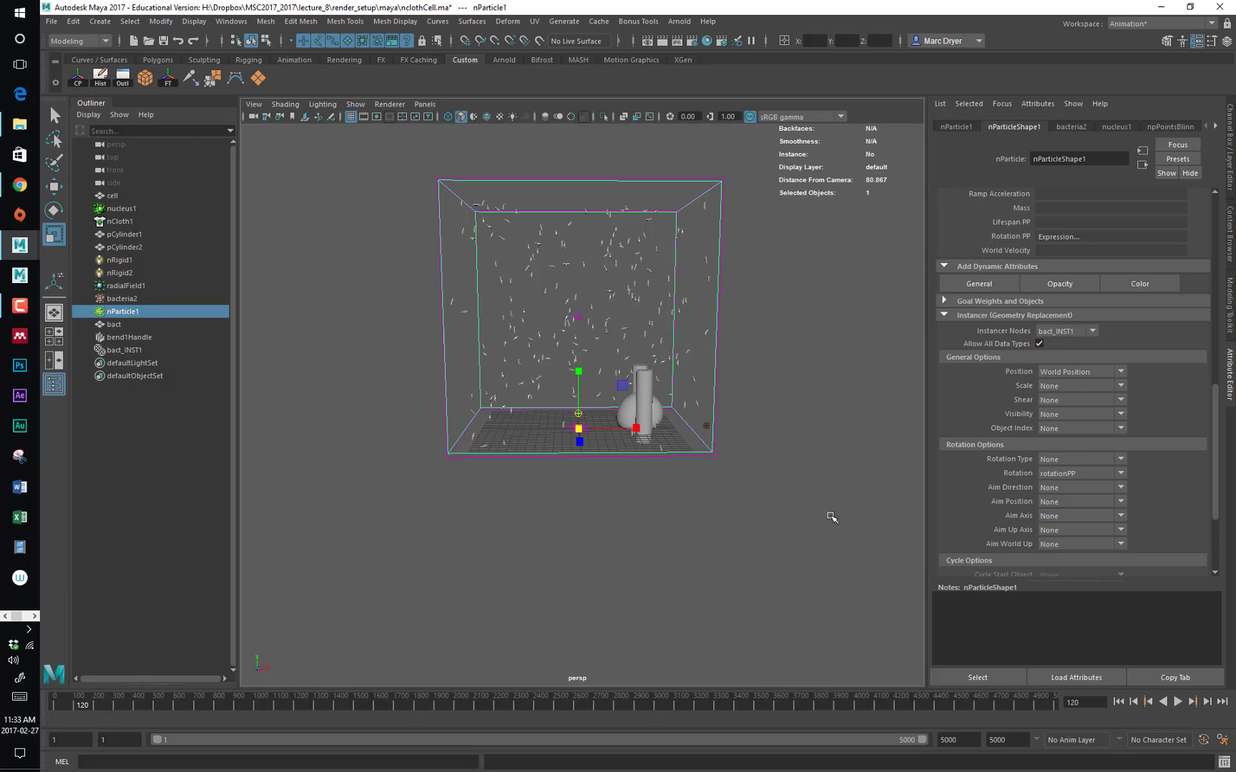
Select the bacteria2 emitter and set its Rate (Particles/Sec) to 0
click(724, 273)
click(723, 276)
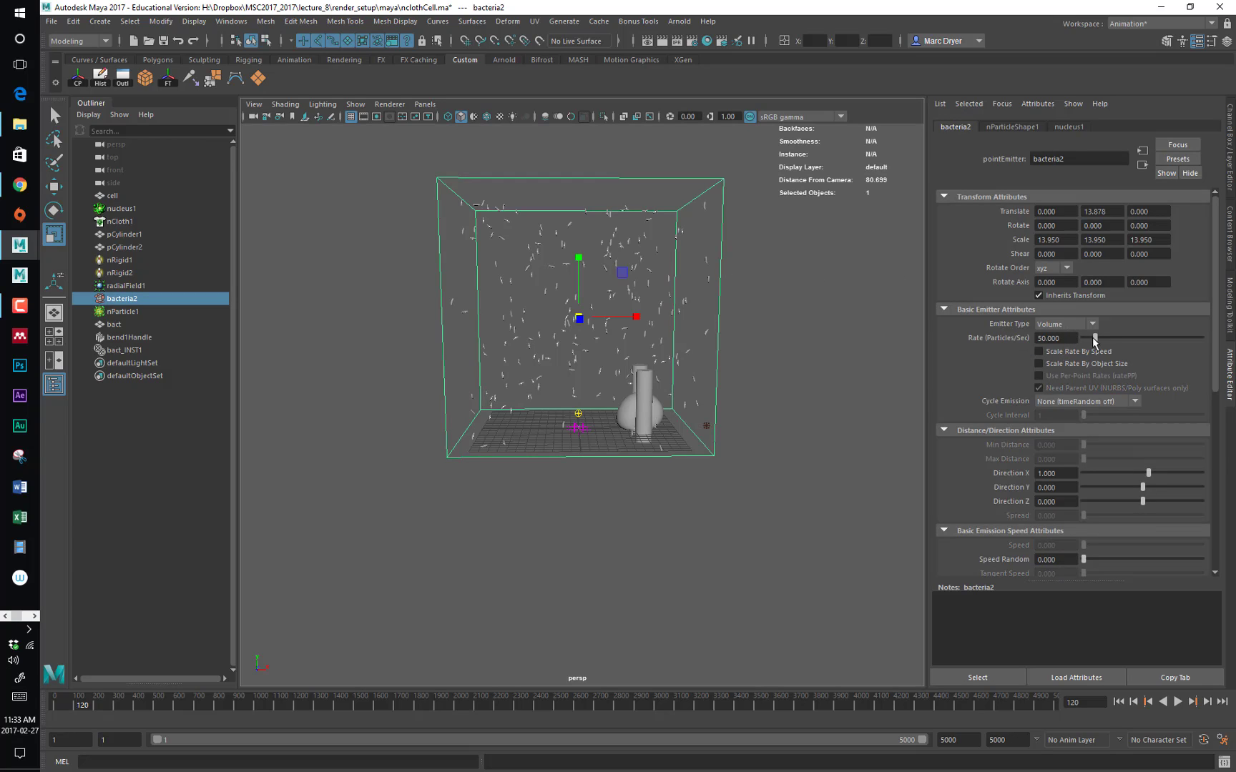
drag(1094, 340, 1049, 346)
Play the simulation from the first frame to about frame 50 and check how the bacteria fill the volume
click(1118, 701)
click(1178, 703)
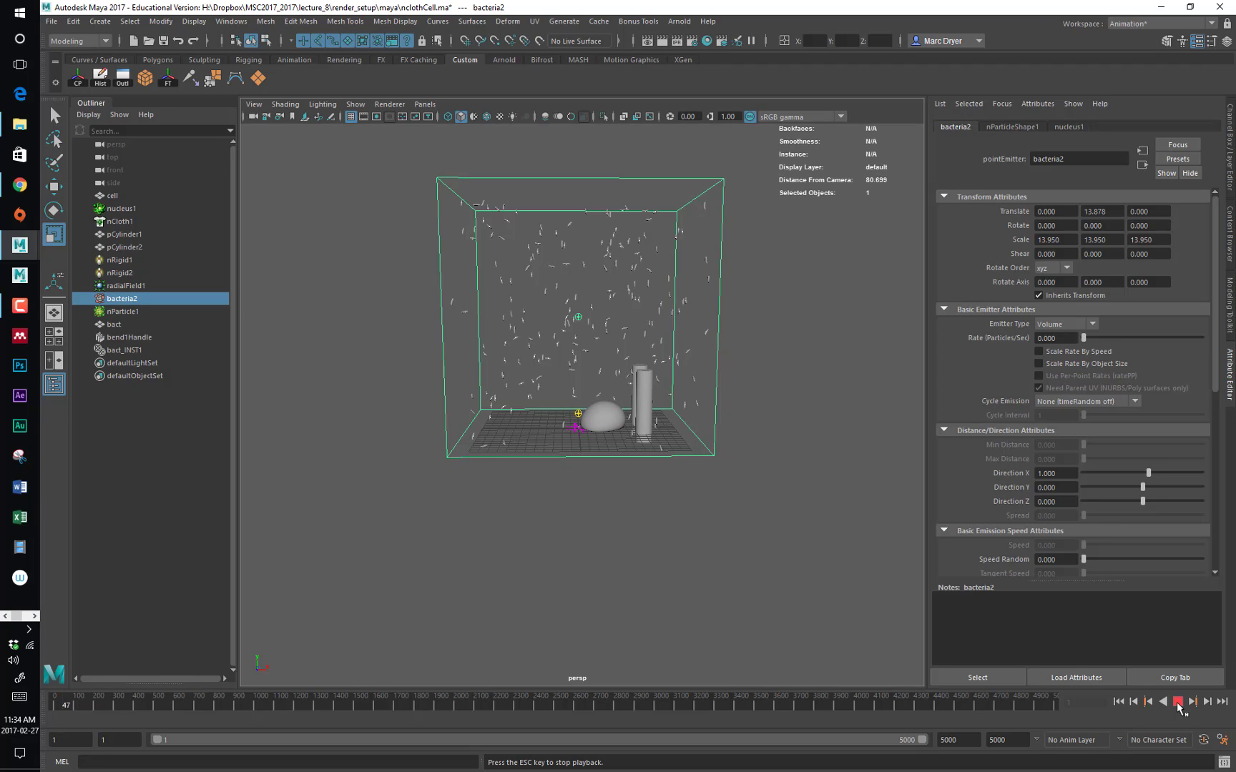
click(1178, 703)
alt+drag(844, 465, 697, 345)
Select nParticle1 and create a turbulence field named stir for it with magnitude 5 and a cube volume shape
click(776, 314)
drag(566, 247, 659, 267)
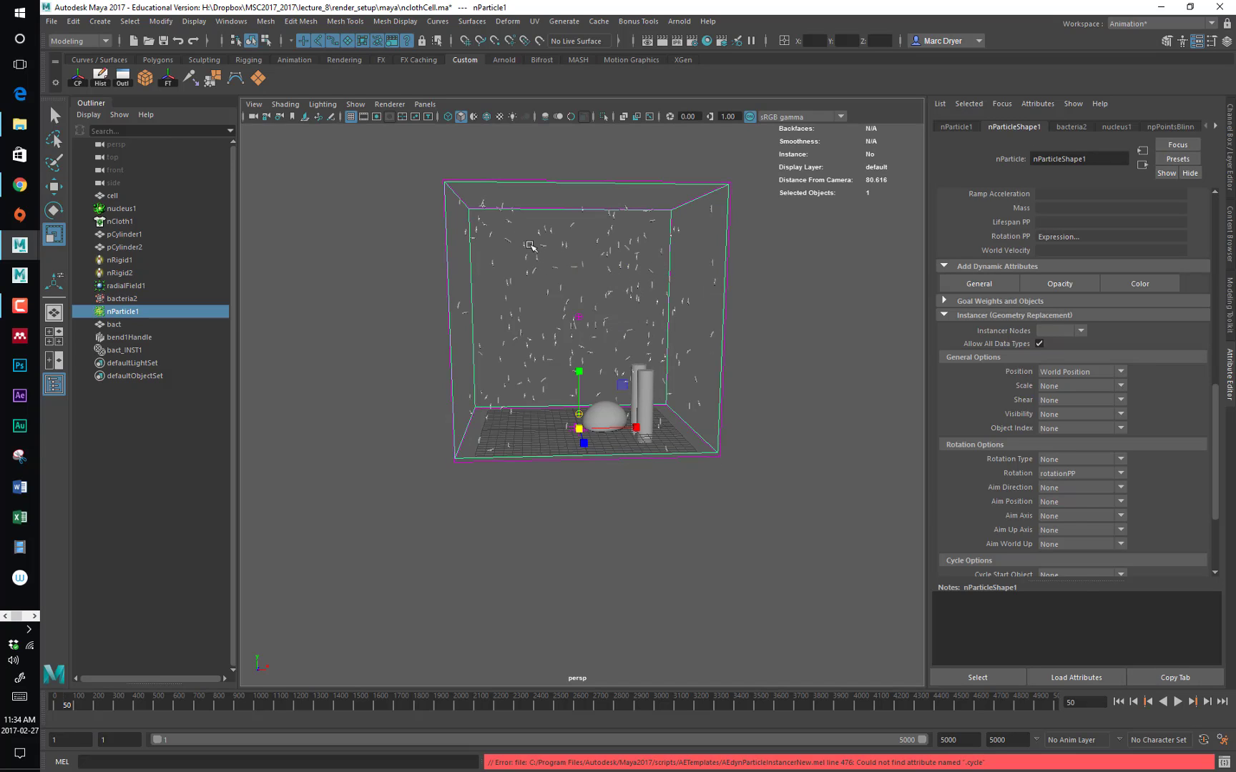
key(space)
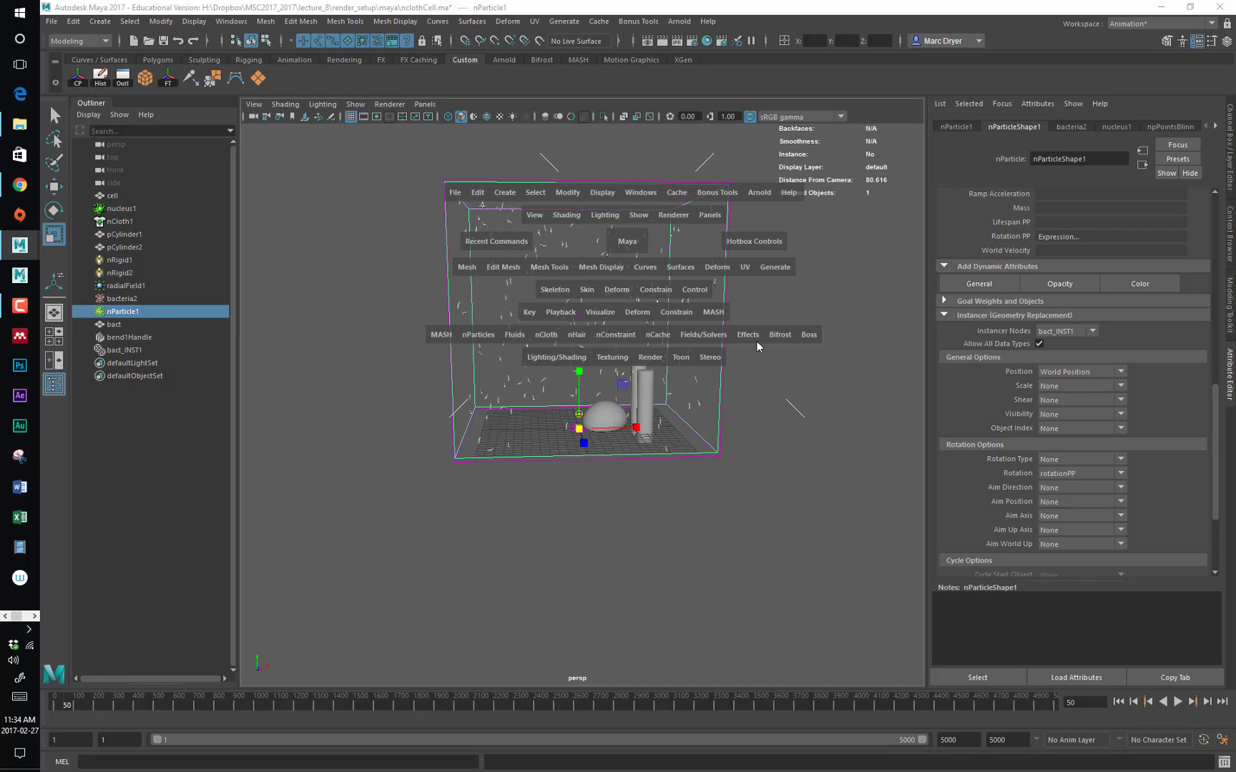
click(706, 336)
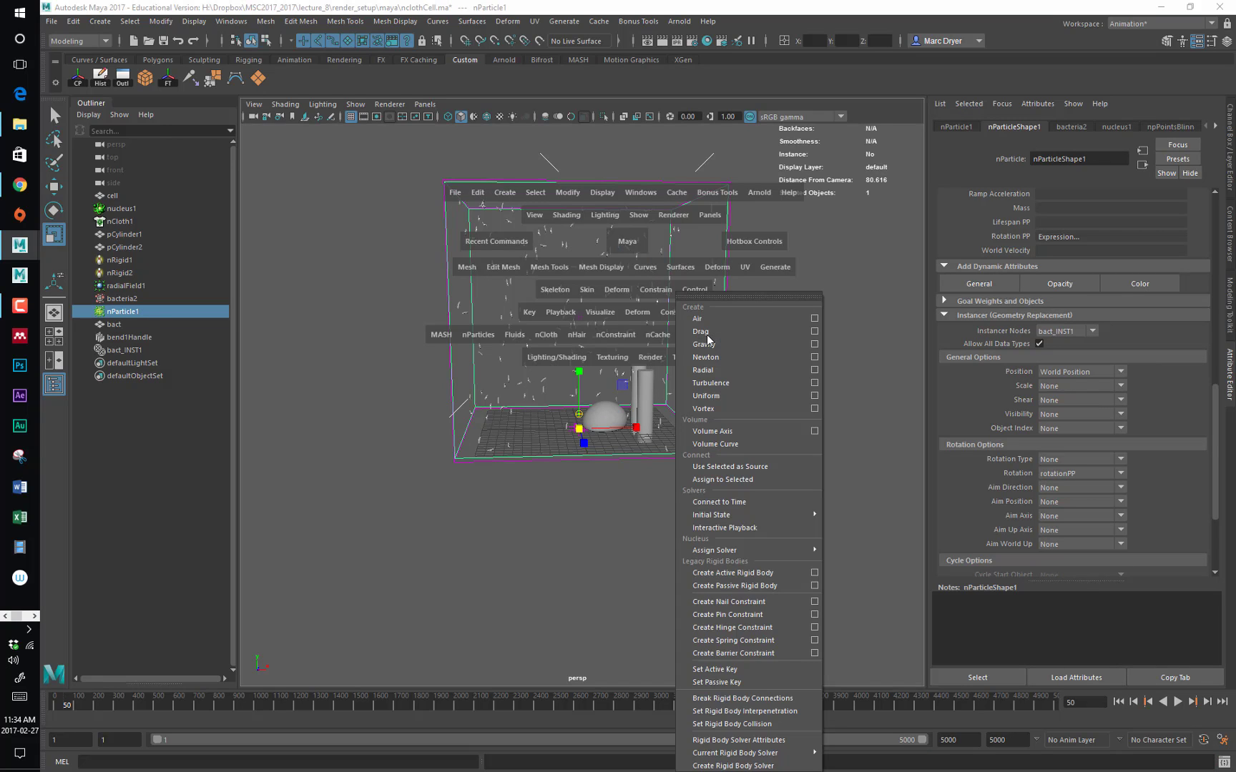
click(813, 385)
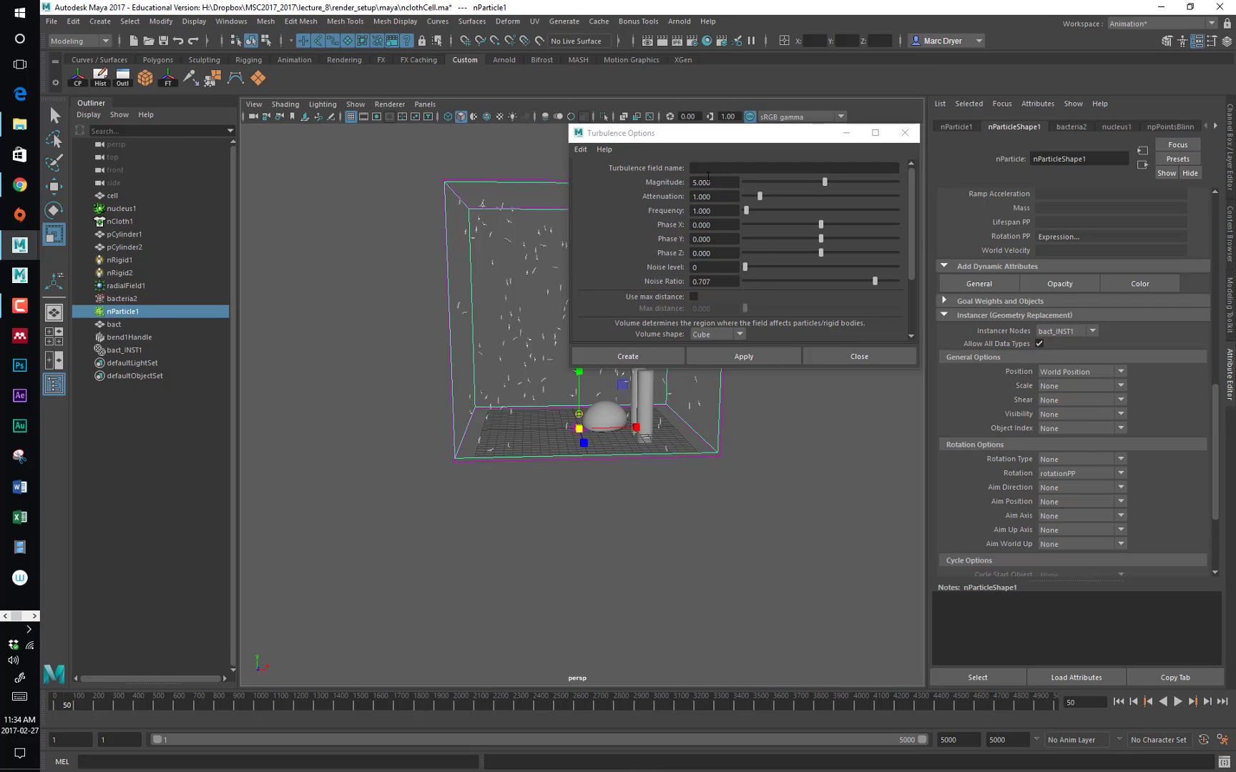
click(704, 169)
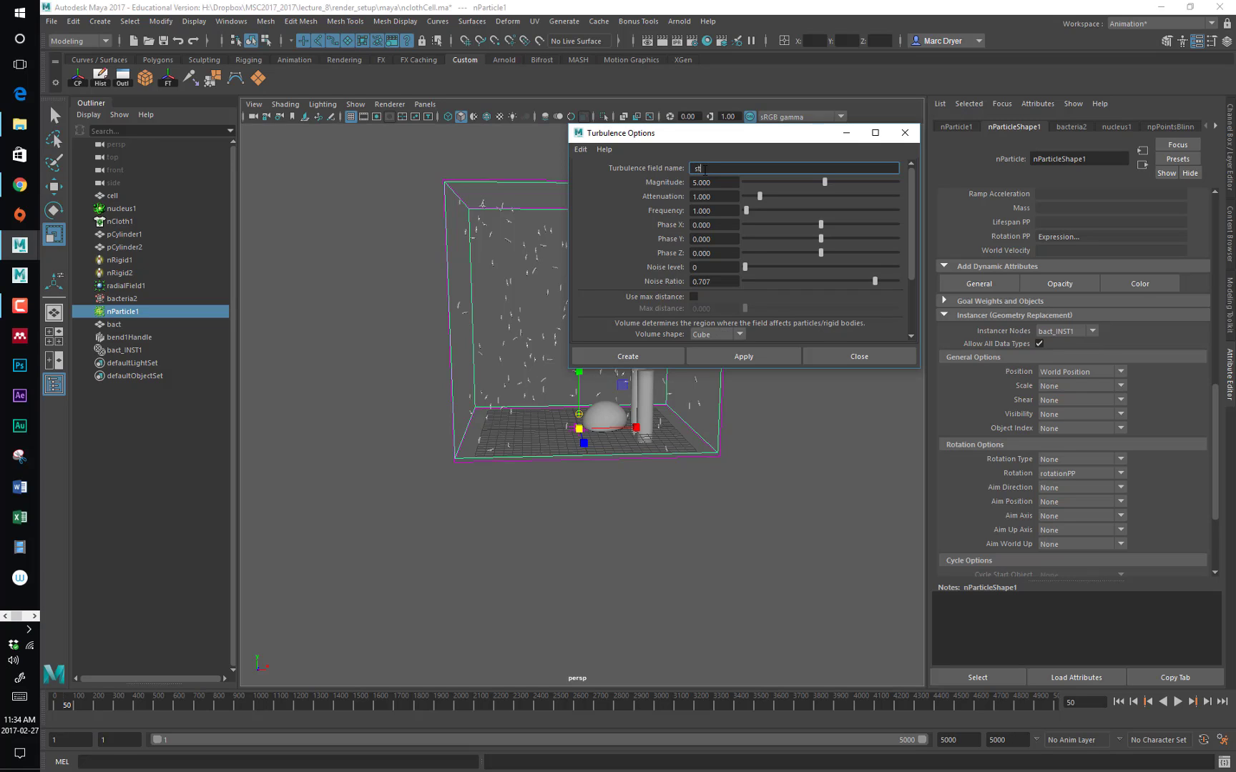
key(Return)
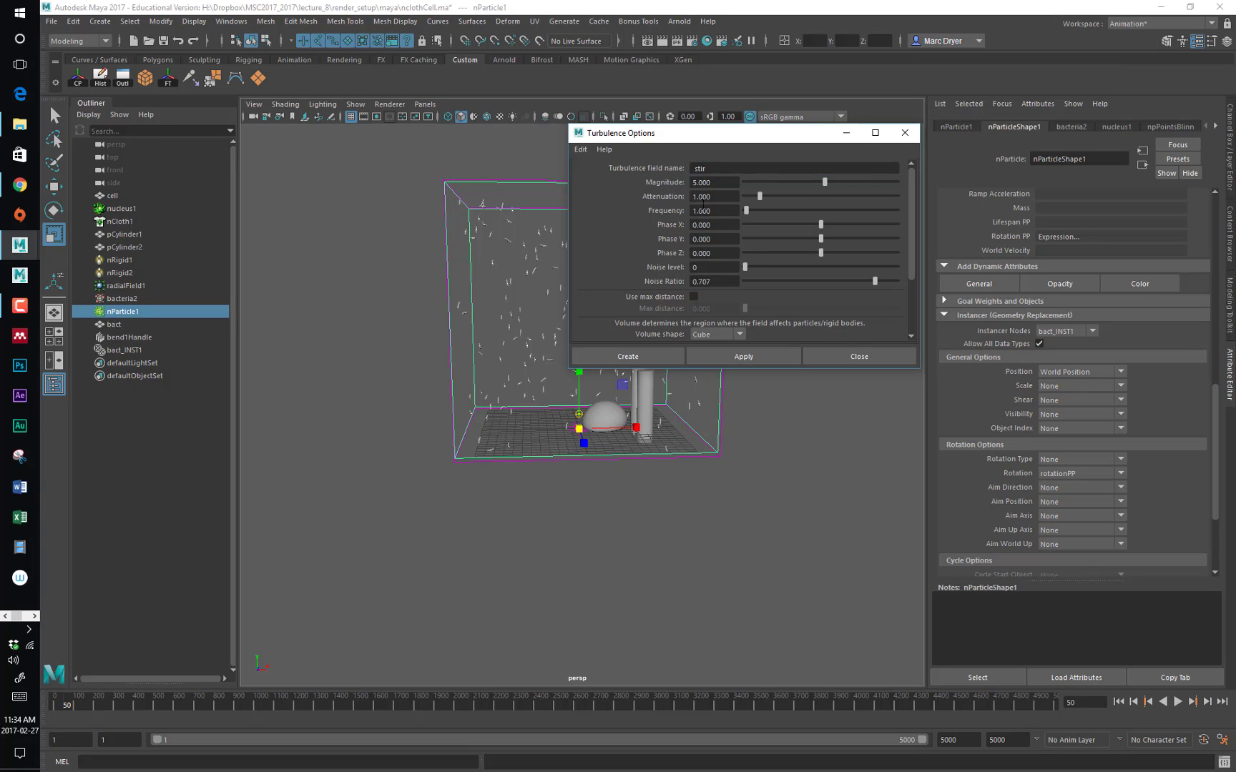
click(663, 355)
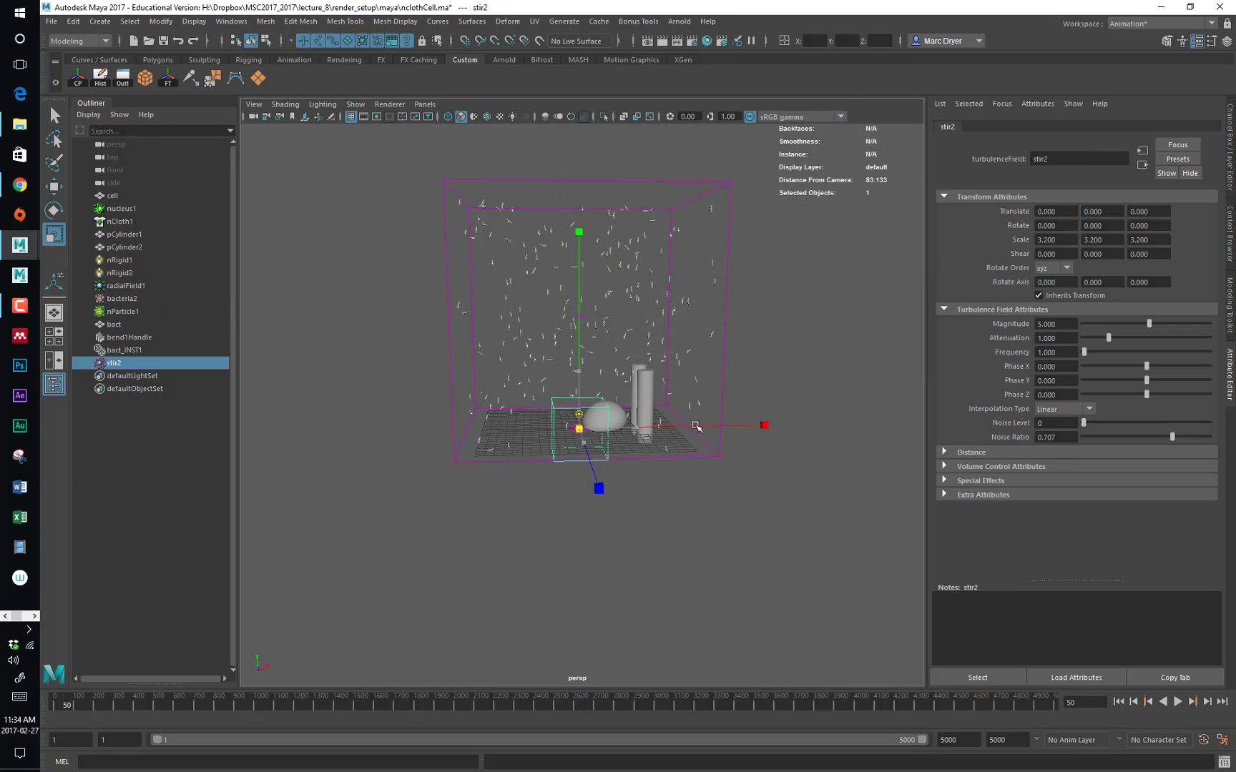
Scale the stir turbulence field uniformly to about 13.9 and raise it to about 13.4 in Y, matching the emitter volume
middle_drag(696, 427, 666, 387)
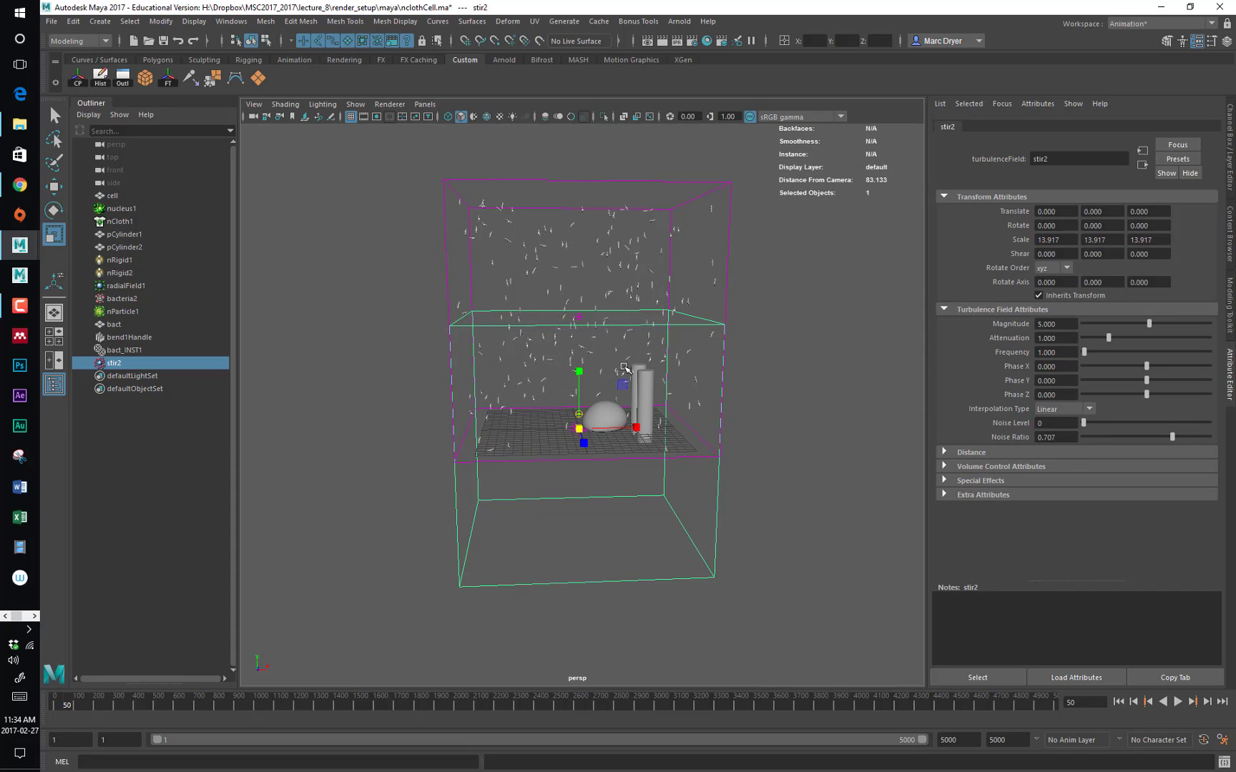
key(w)
drag(579, 371, 580, 256)
mouse_move(580, 257)
alt+mouse_down()
mouse_move(656, 254)
mouse_move(578, 260)
alt+mouse_up()
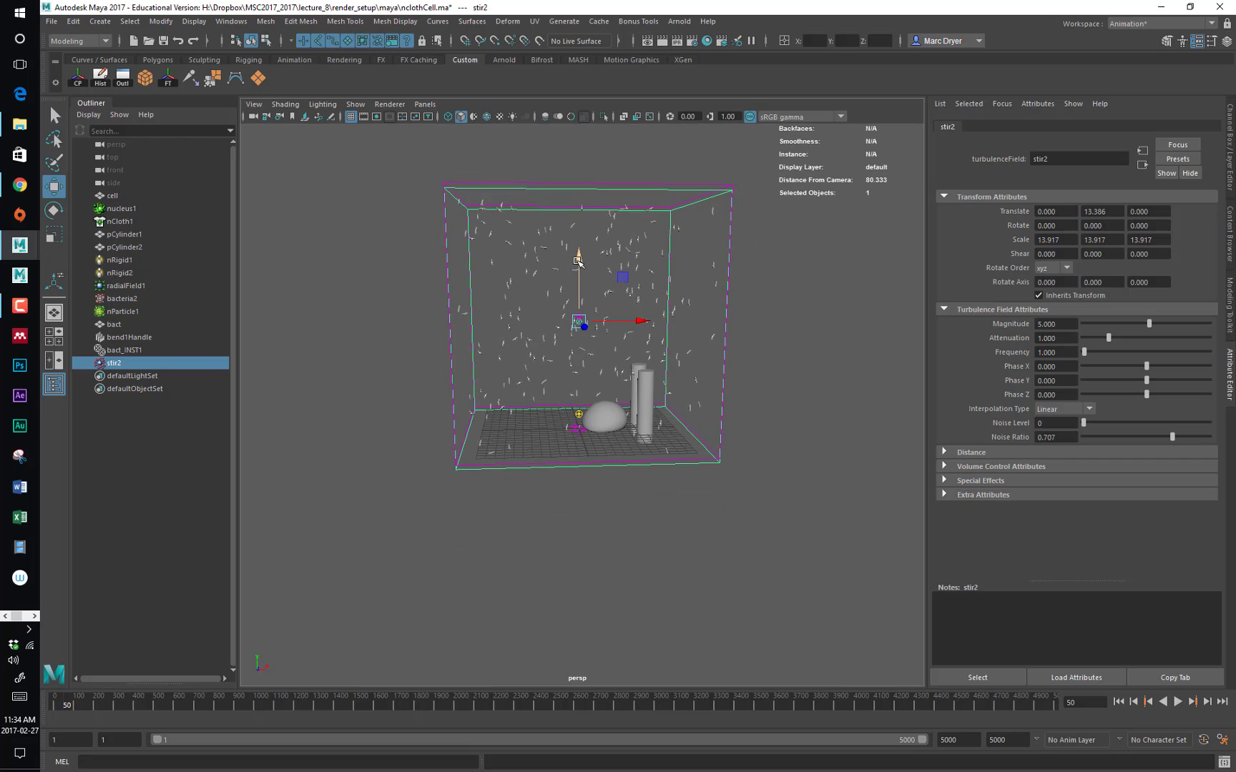
Scale the stir2 turbulence field uniformly to about 15 and raise it to about 14.8 in Y
key(r)
drag(580, 322, 600, 316)
key(w)
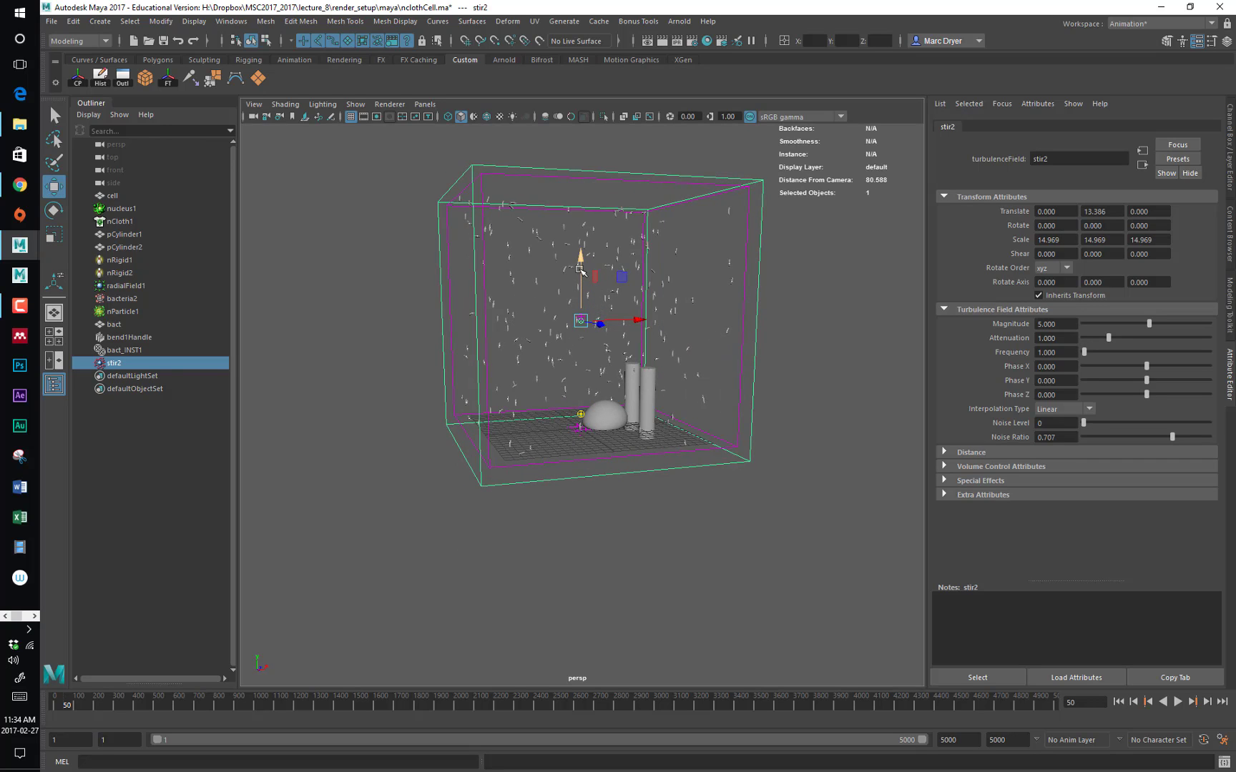
drag(580, 270, 429, 275)
Play the simulation from the first frame to about frame 24 and check how strongly the turbulence moves the bacteria
click(1118, 701)
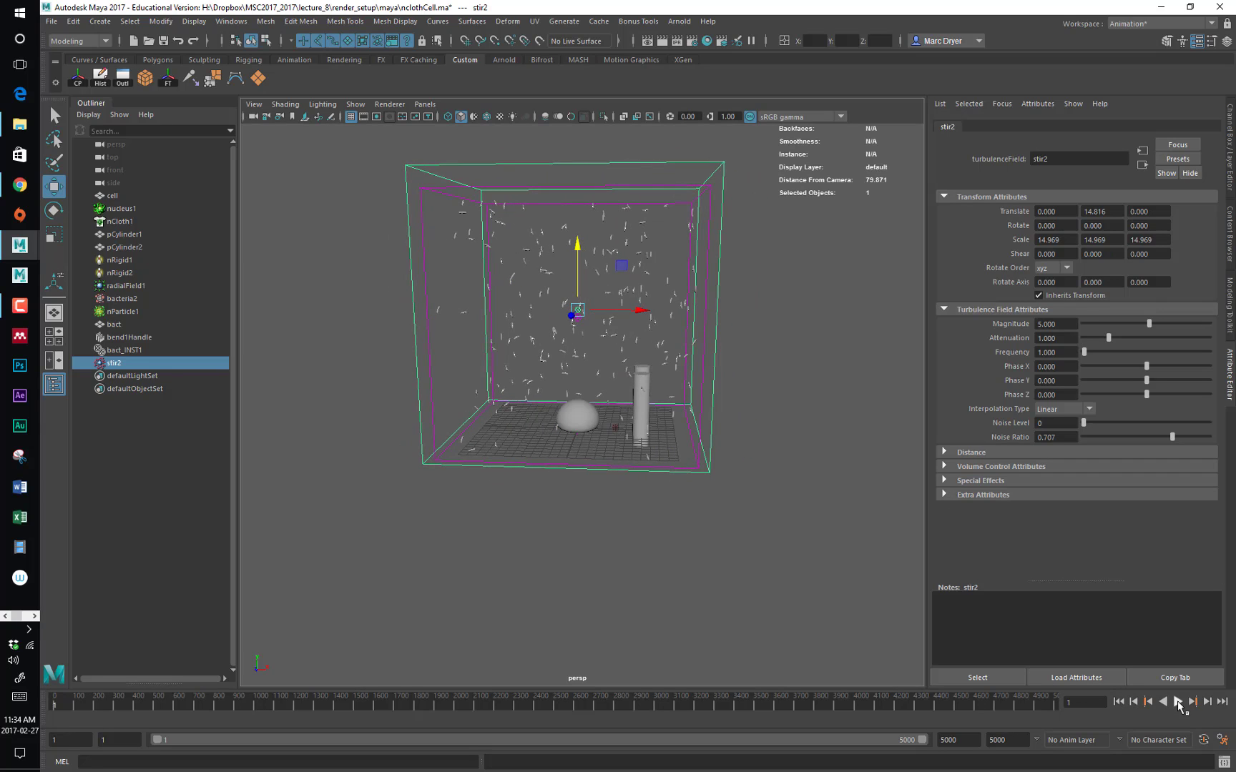
click(1178, 702)
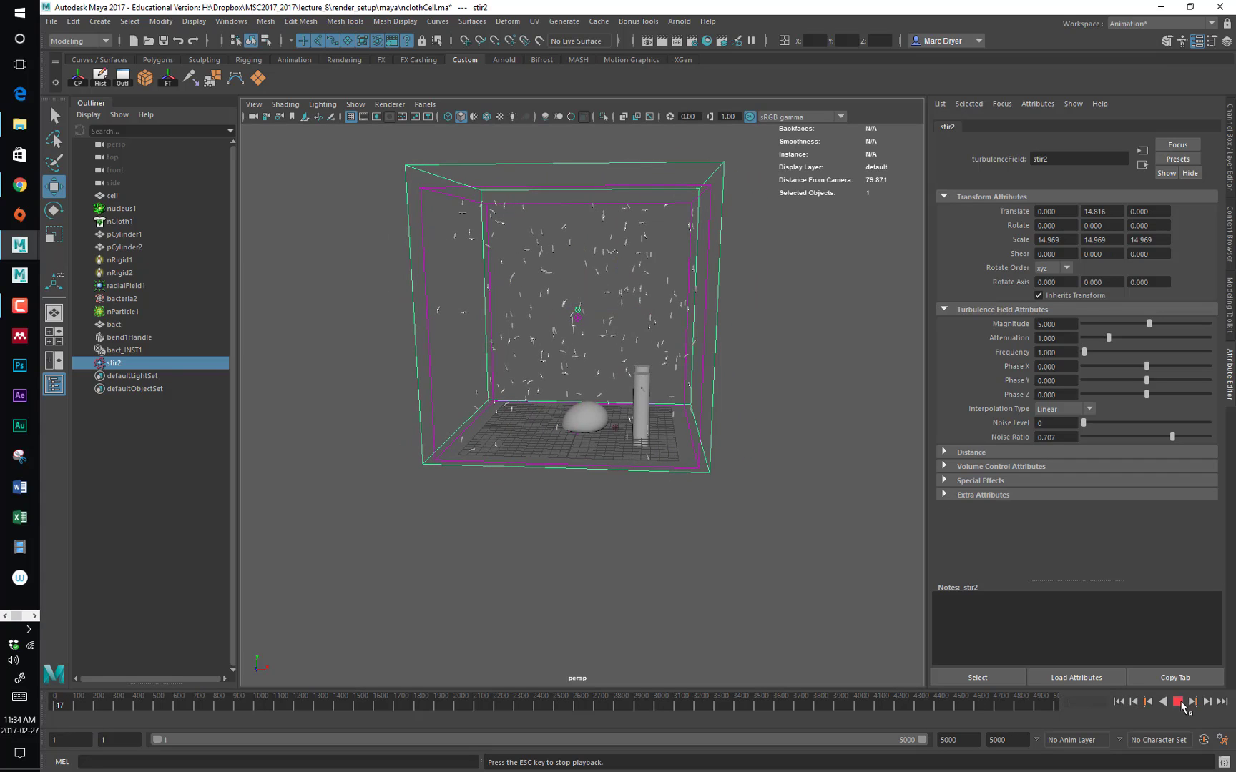
click(1180, 704)
Set the stir2 turbulence field's Magnitude to 25
click(1055, 326)
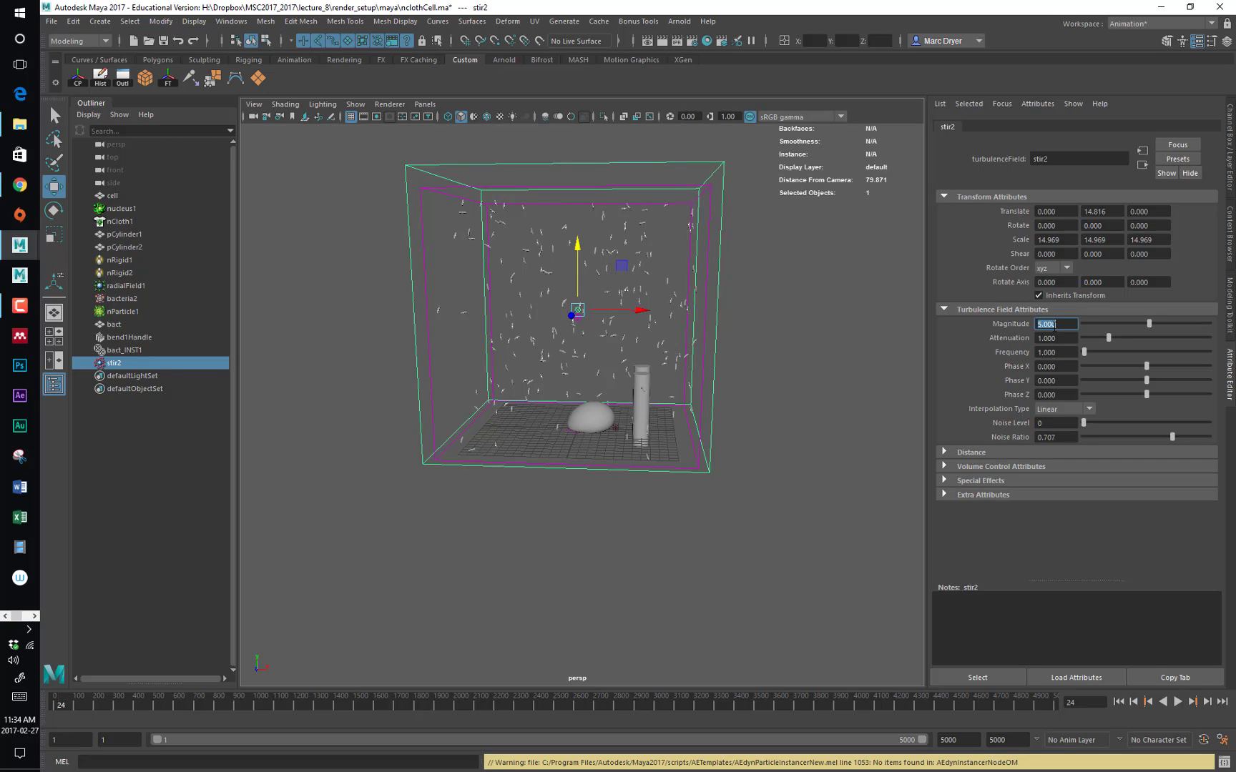
text(25)
key(Return)
Play the simulation from the first frame to about frame 133 and inspect the stirred bacteria from several angles
click(1120, 702)
click(1178, 703)
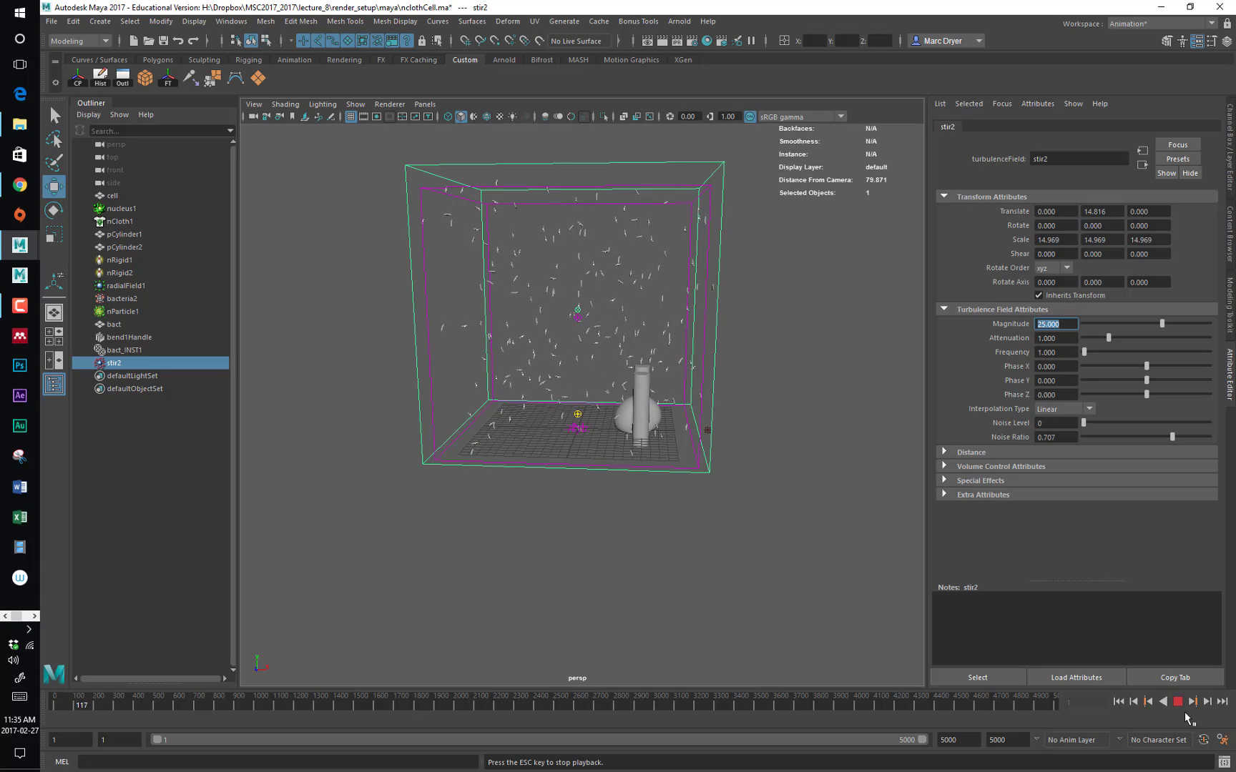
click(1176, 703)
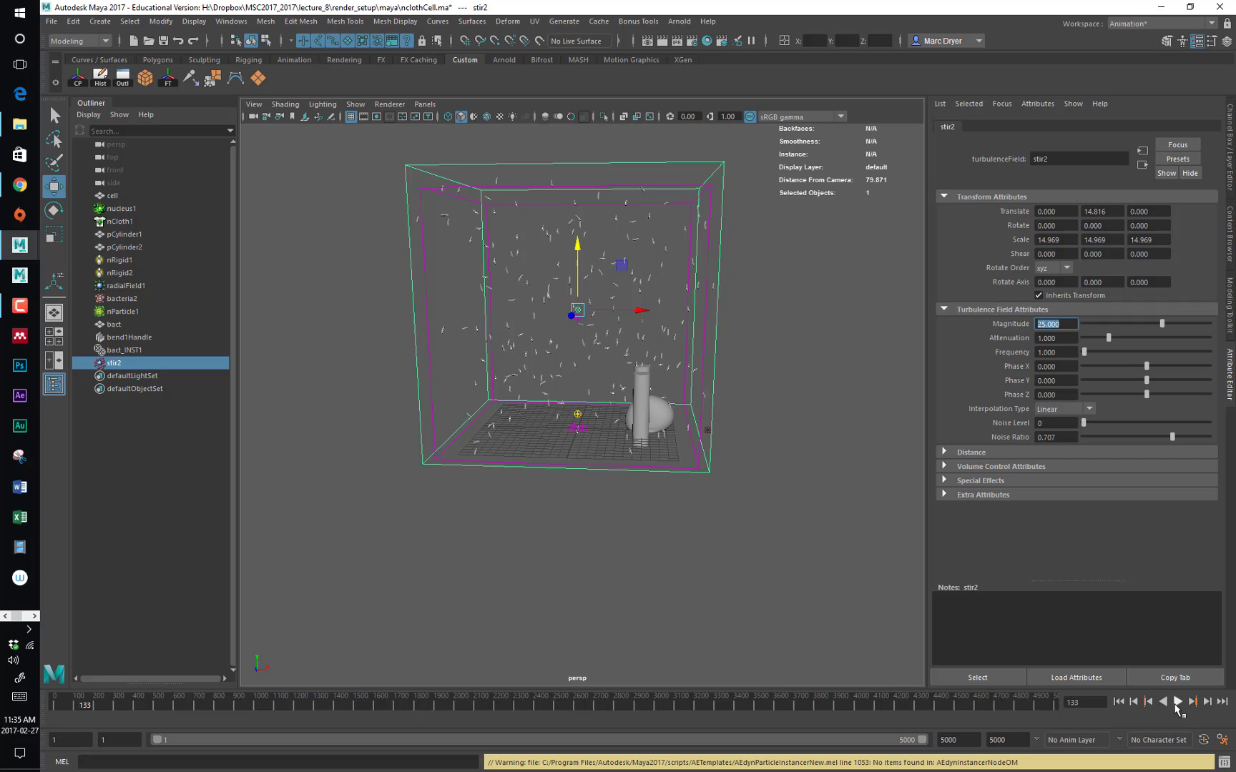
alt+drag(887, 497, 737, 416)
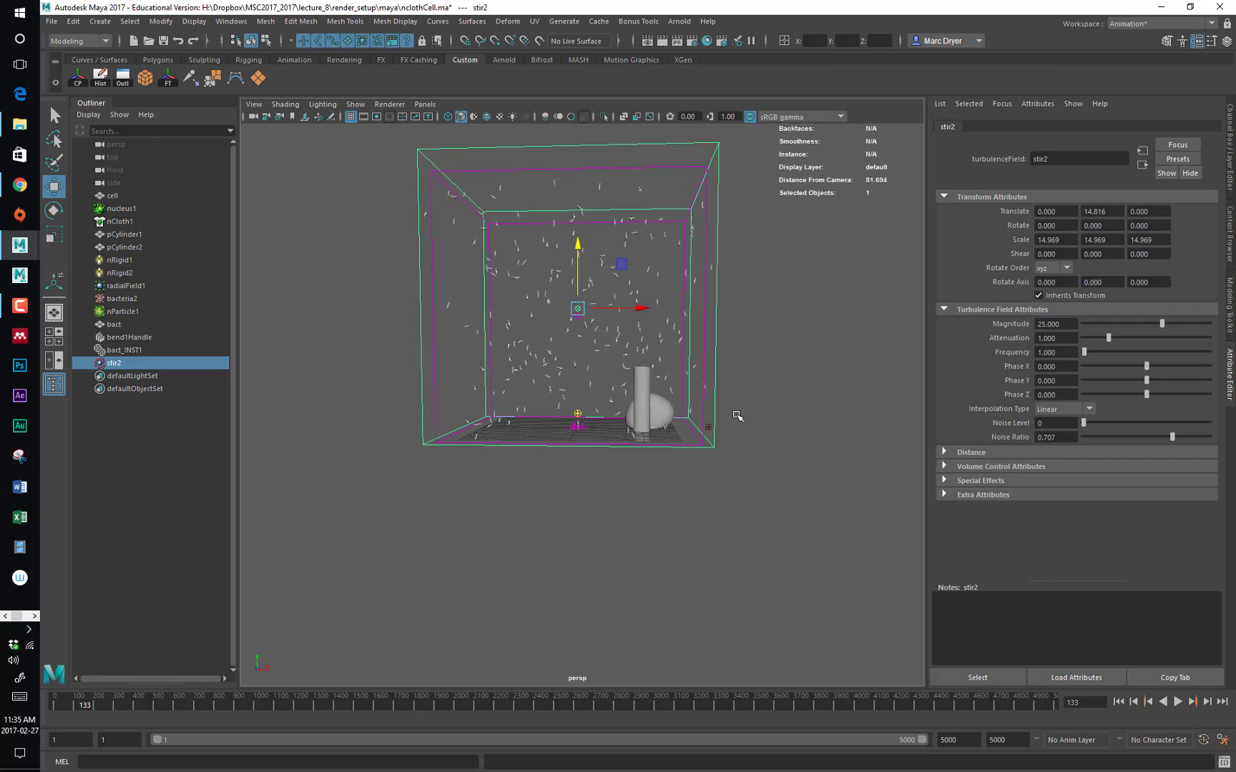
alt+drag(655, 384, 659, 413)
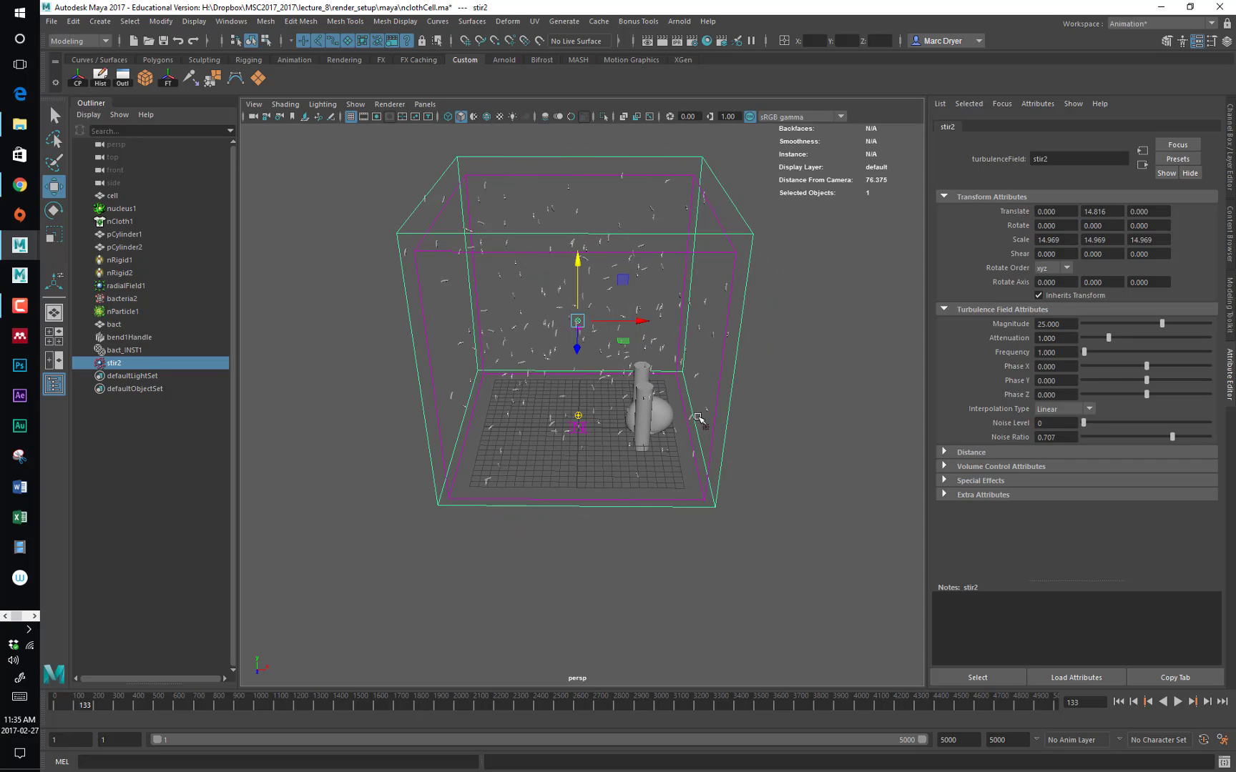
alt+drag(565, 326, 552, 317)
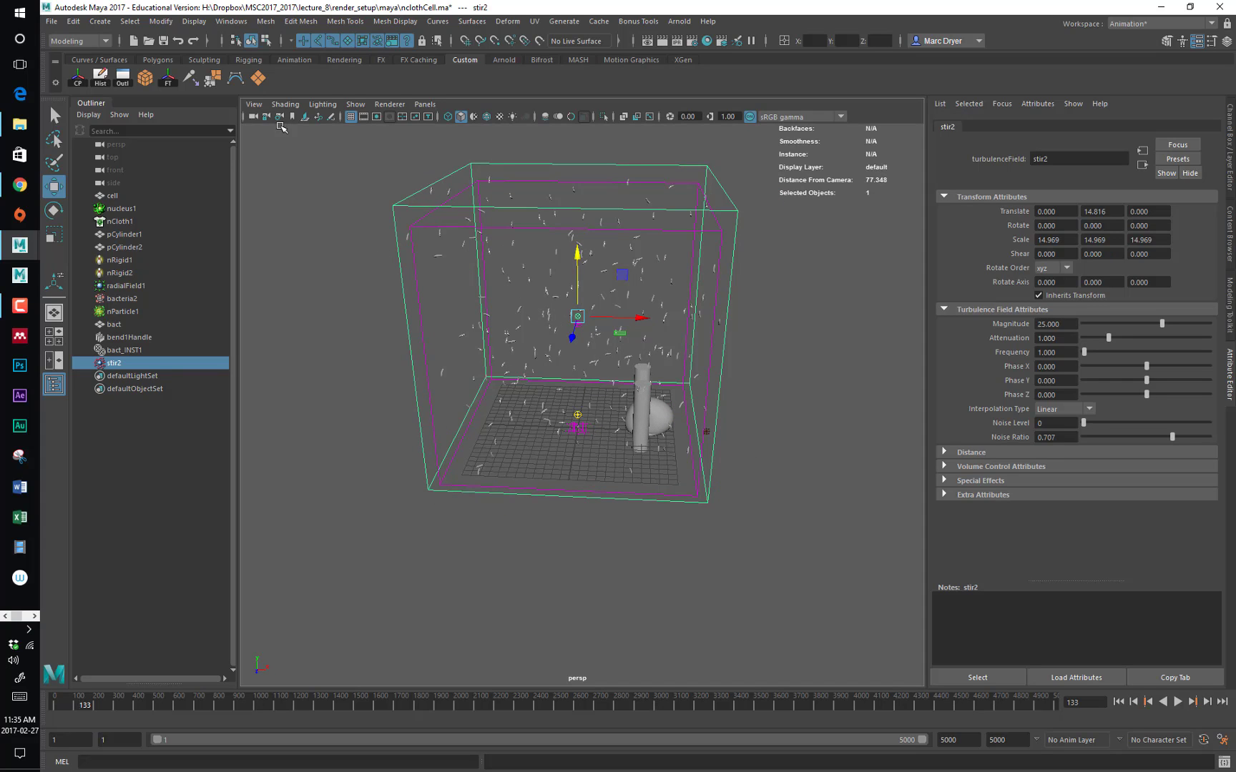
Open the Dynamic Relationships Editor, enlarge it, and show which fields are linked to nParticle1
click(232, 21)
click(232, 20)
click(232, 21)
mouse_move(254, 72)
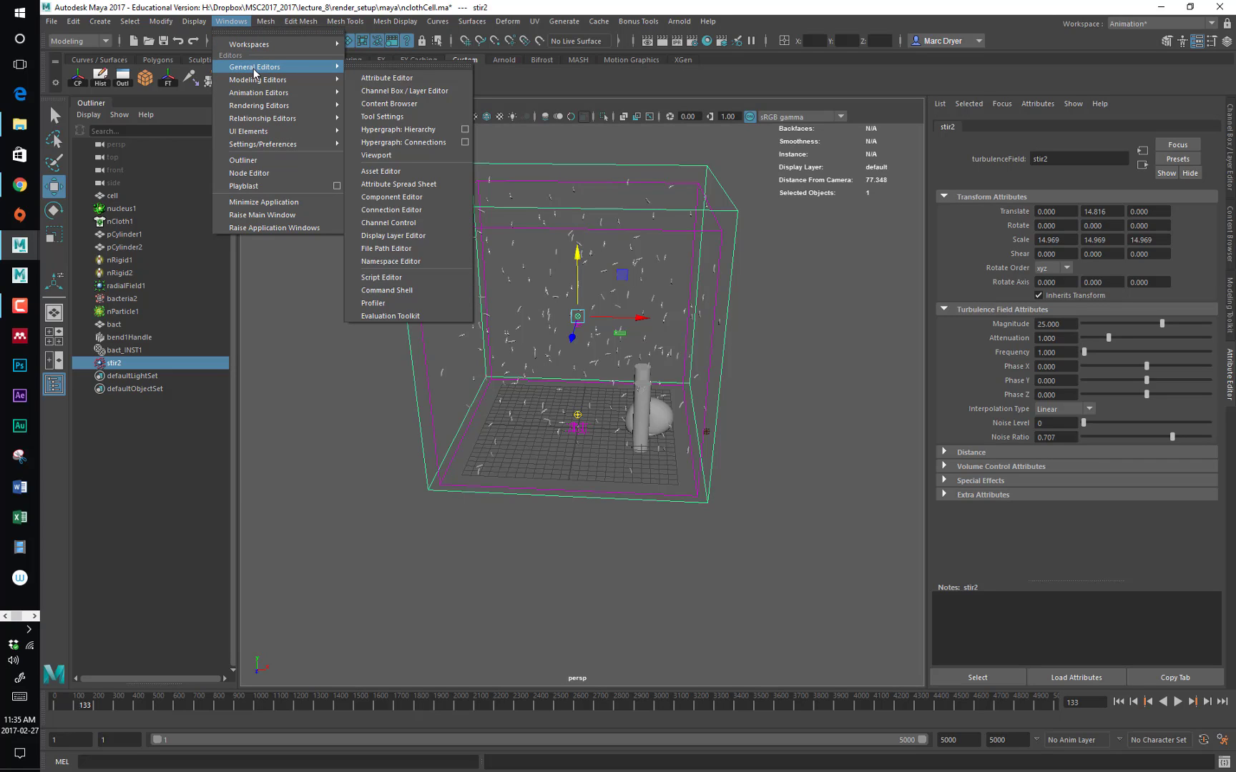
mouse_move(259, 120)
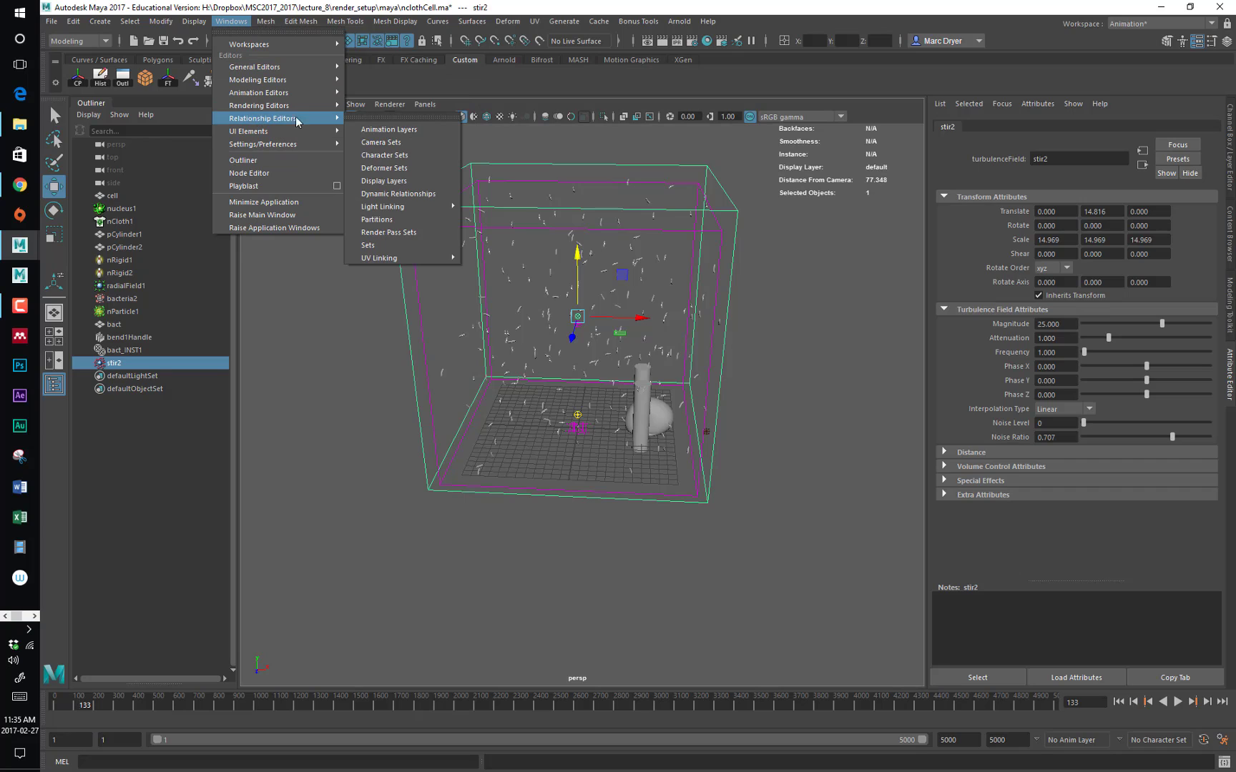
click(394, 194)
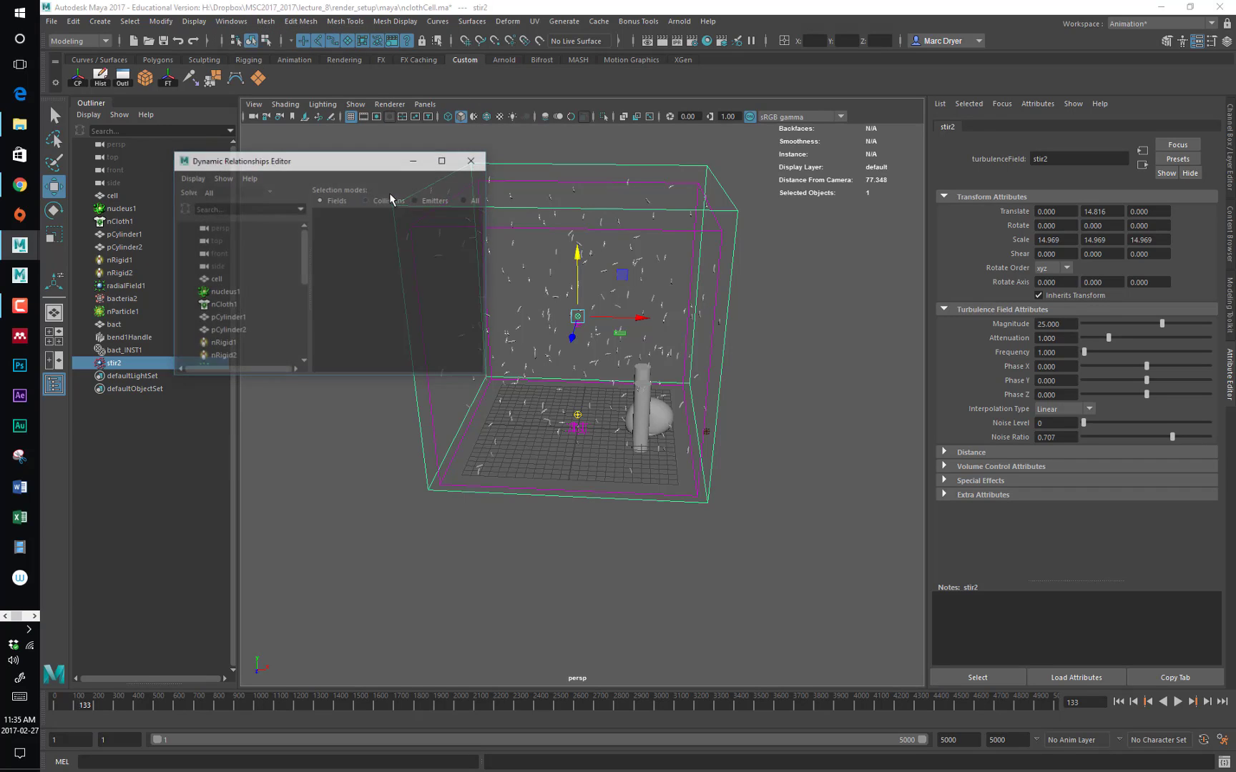
drag(332, 161, 554, 130)
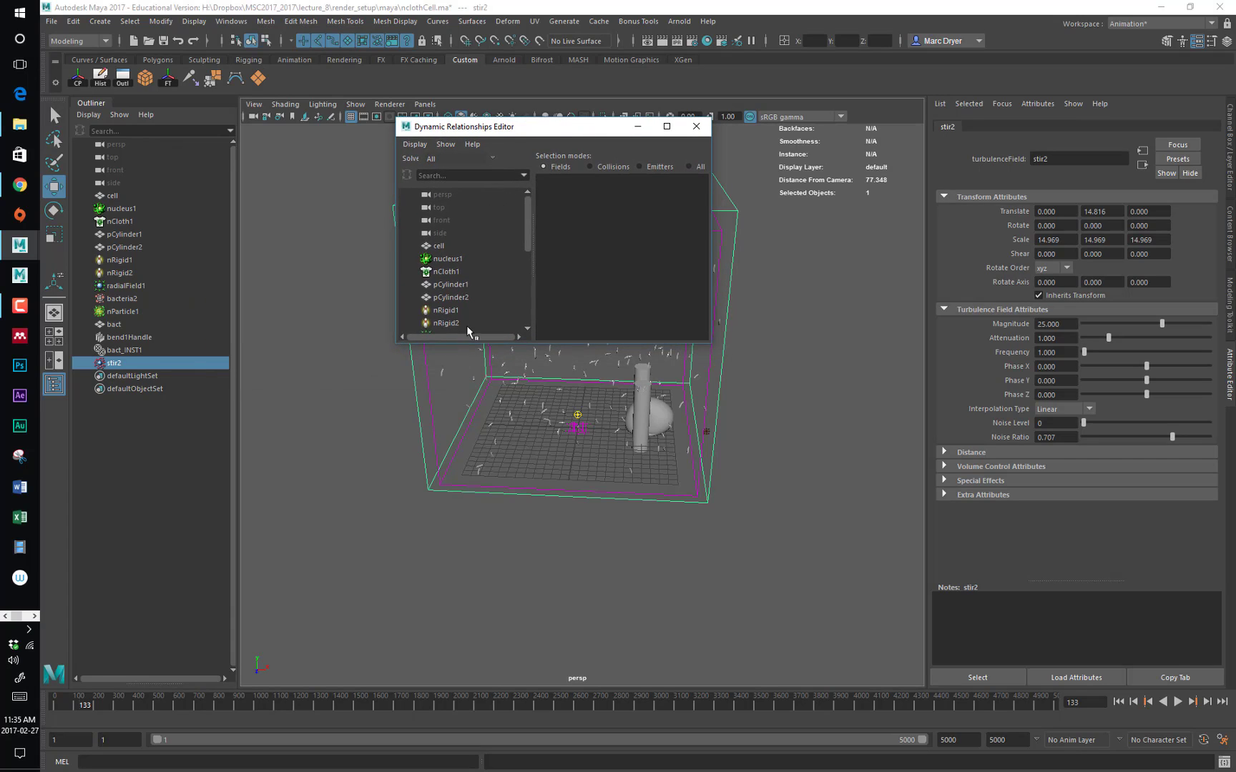
scroll(454, 279, down, 2)
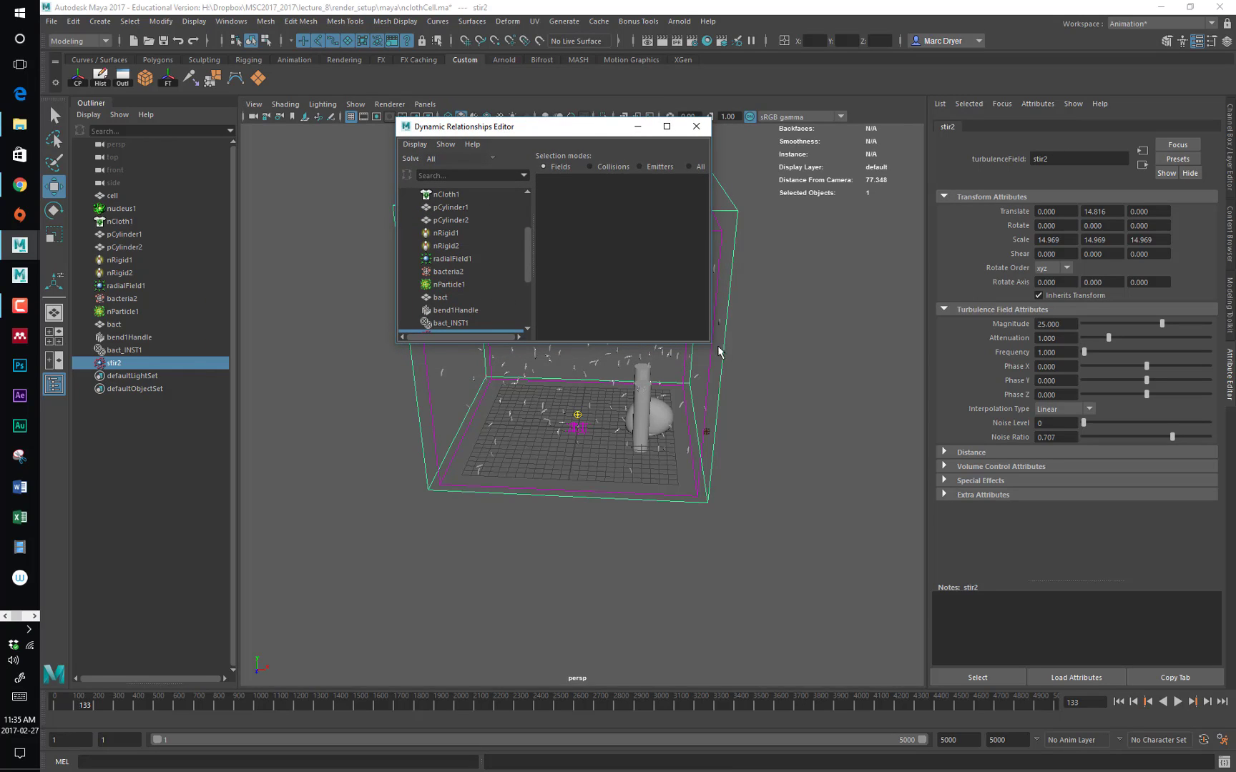
drag(710, 344, 977, 513)
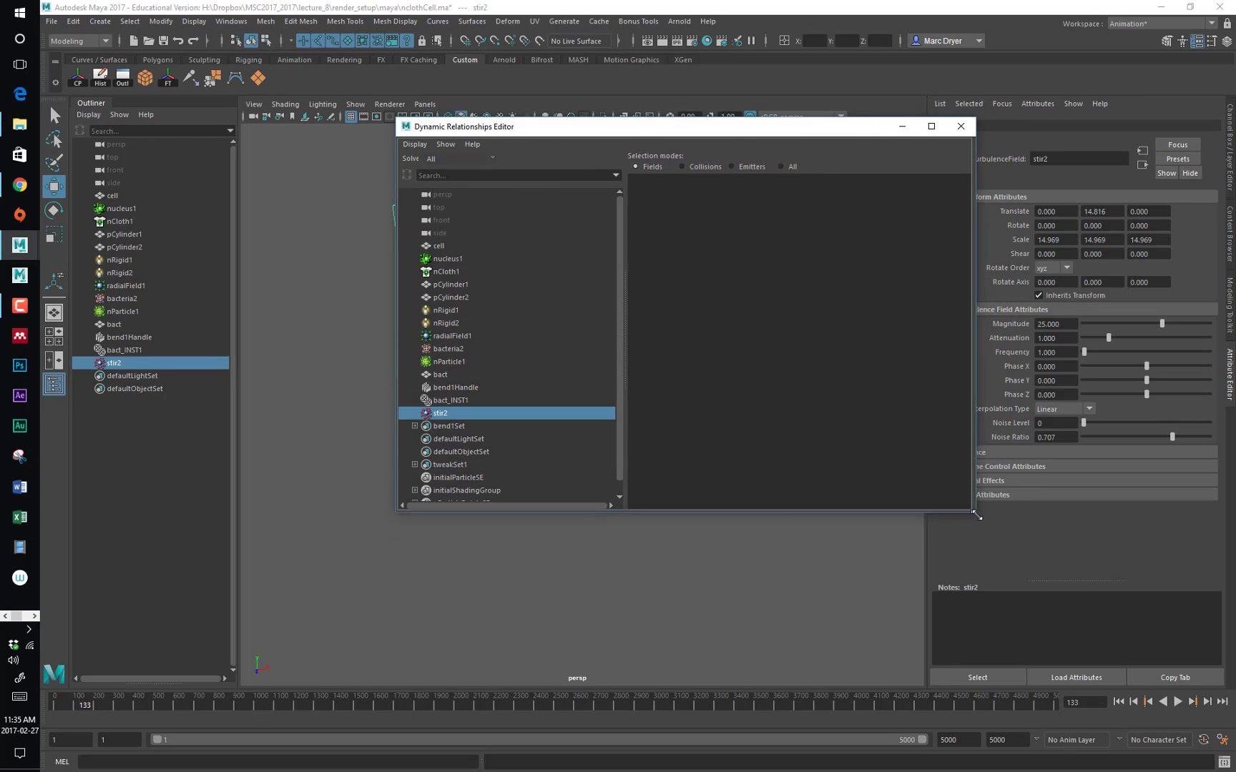
click(461, 364)
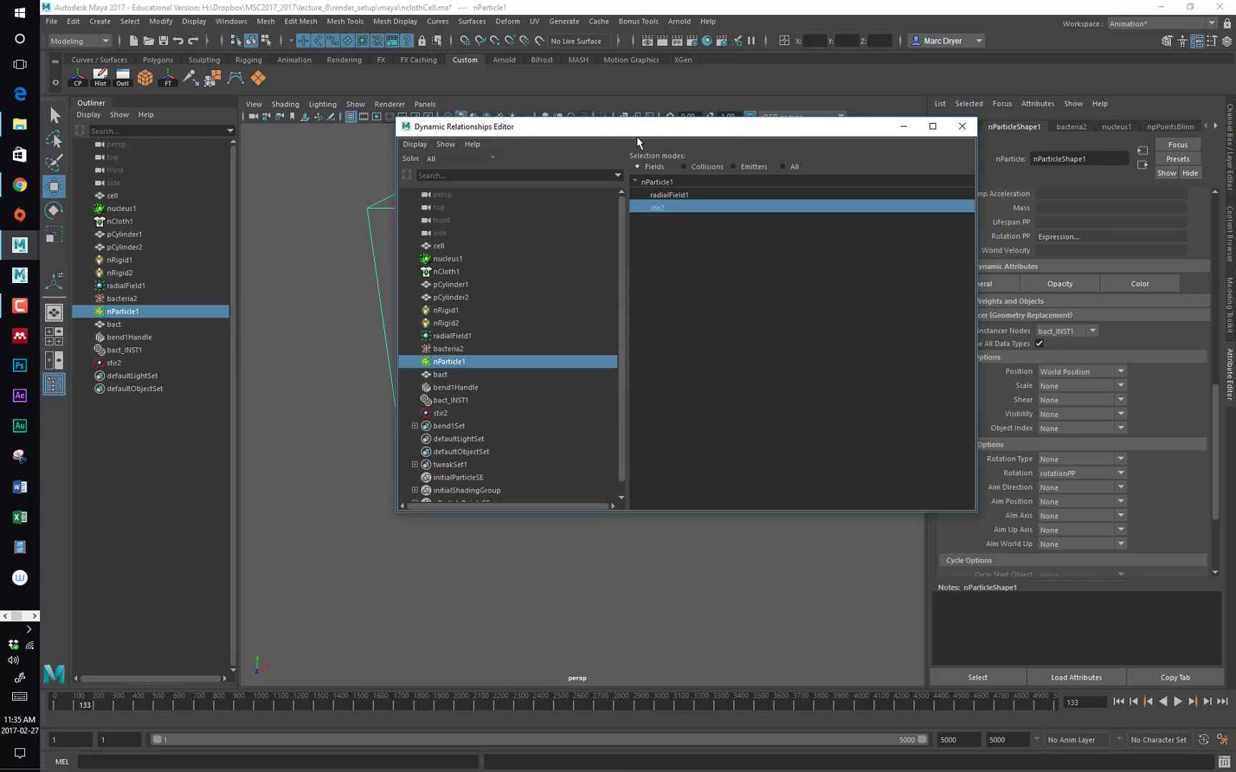
drag(638, 128, 326, 69)
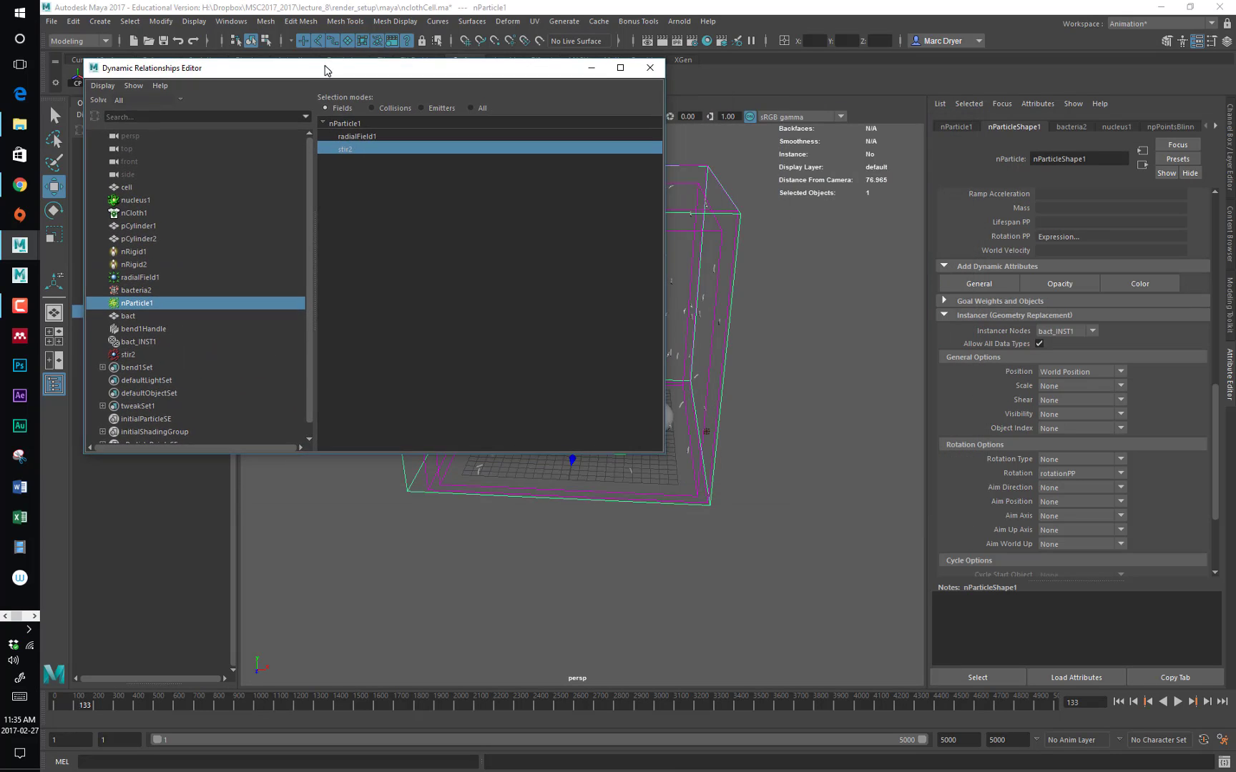
Link radialField1 to nParticle1 and play the simulation to about frame 44 to check its effect on the bacteria
click(355, 137)
drag(343, 68, 197, 521)
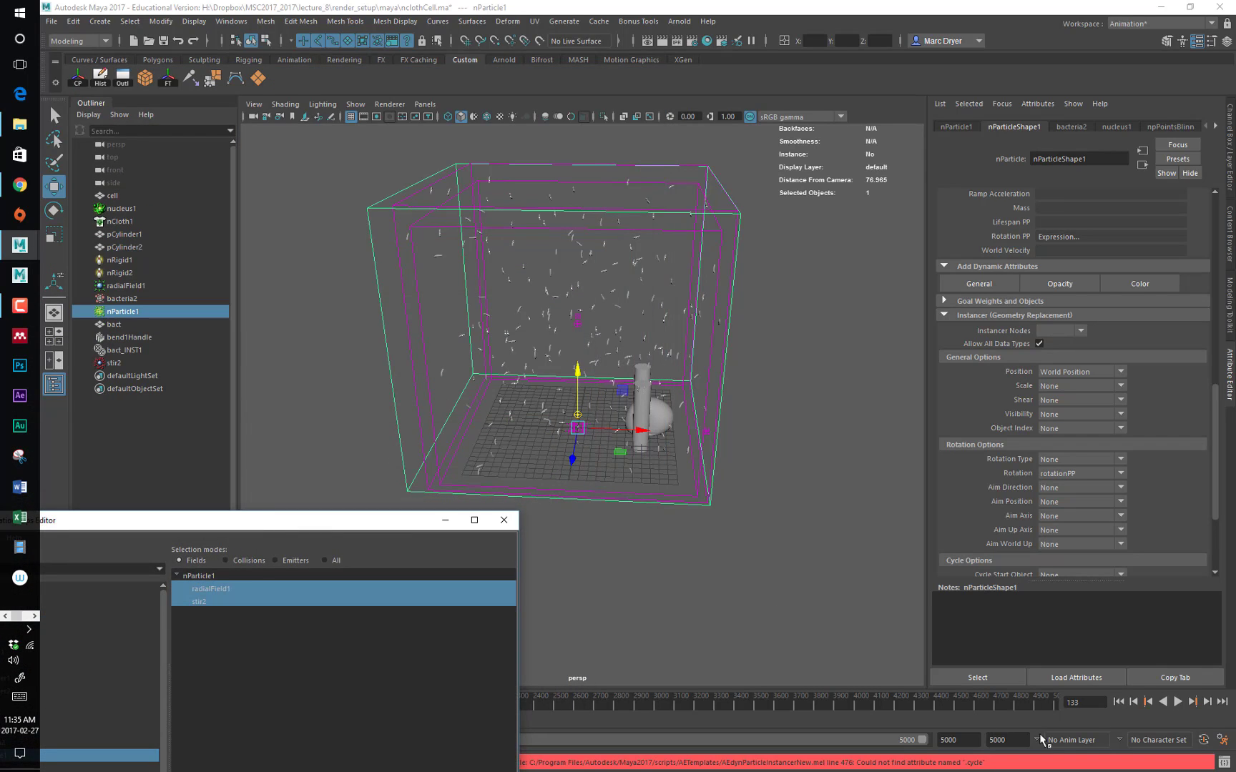
click(1177, 701)
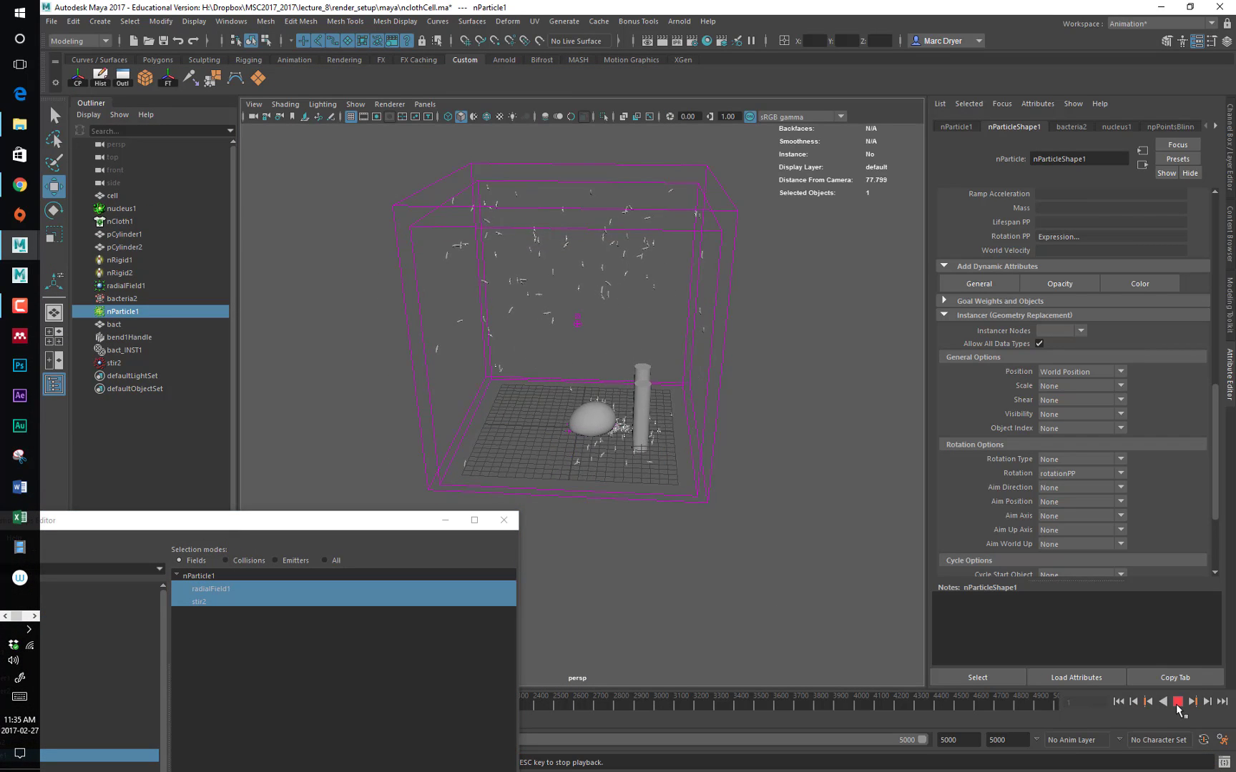
click(1177, 702)
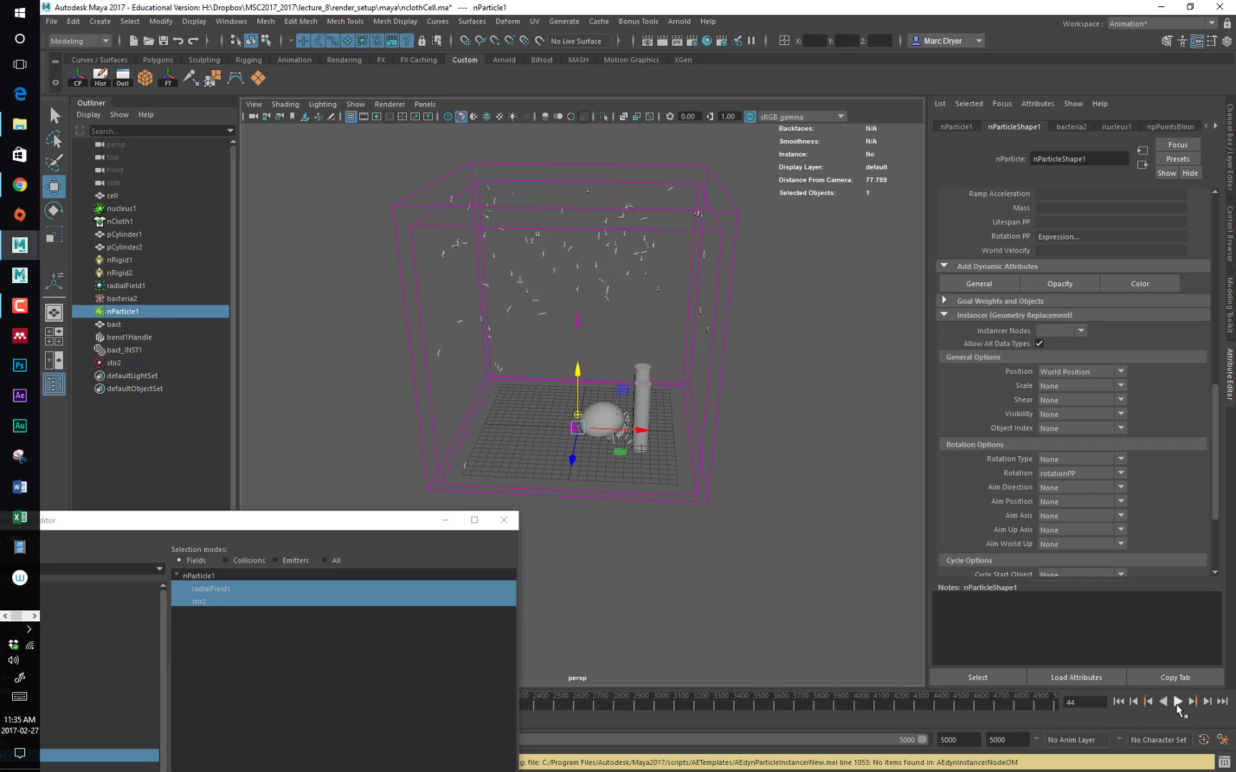
click(1118, 701)
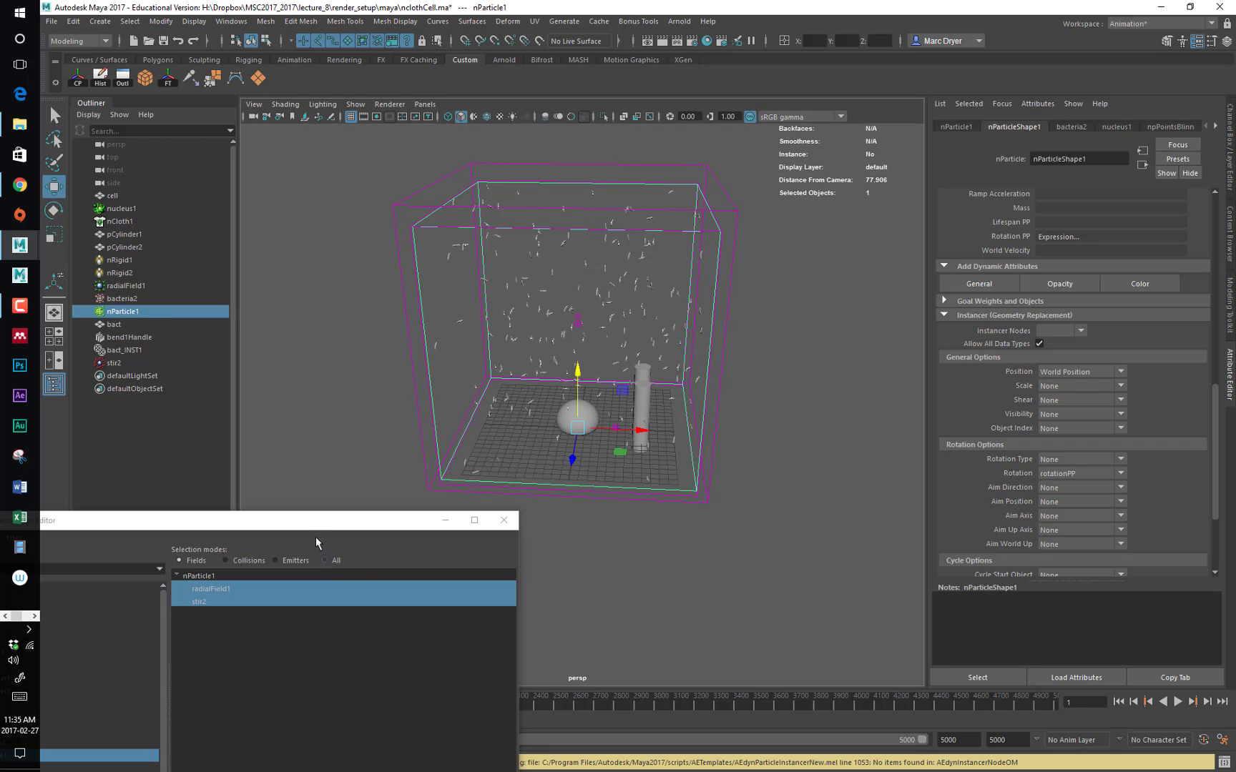
Unlink radialField1 from nParticle1 in the Dynamic Relationships Editor
drag(318, 525, 369, 312)
click(270, 366)
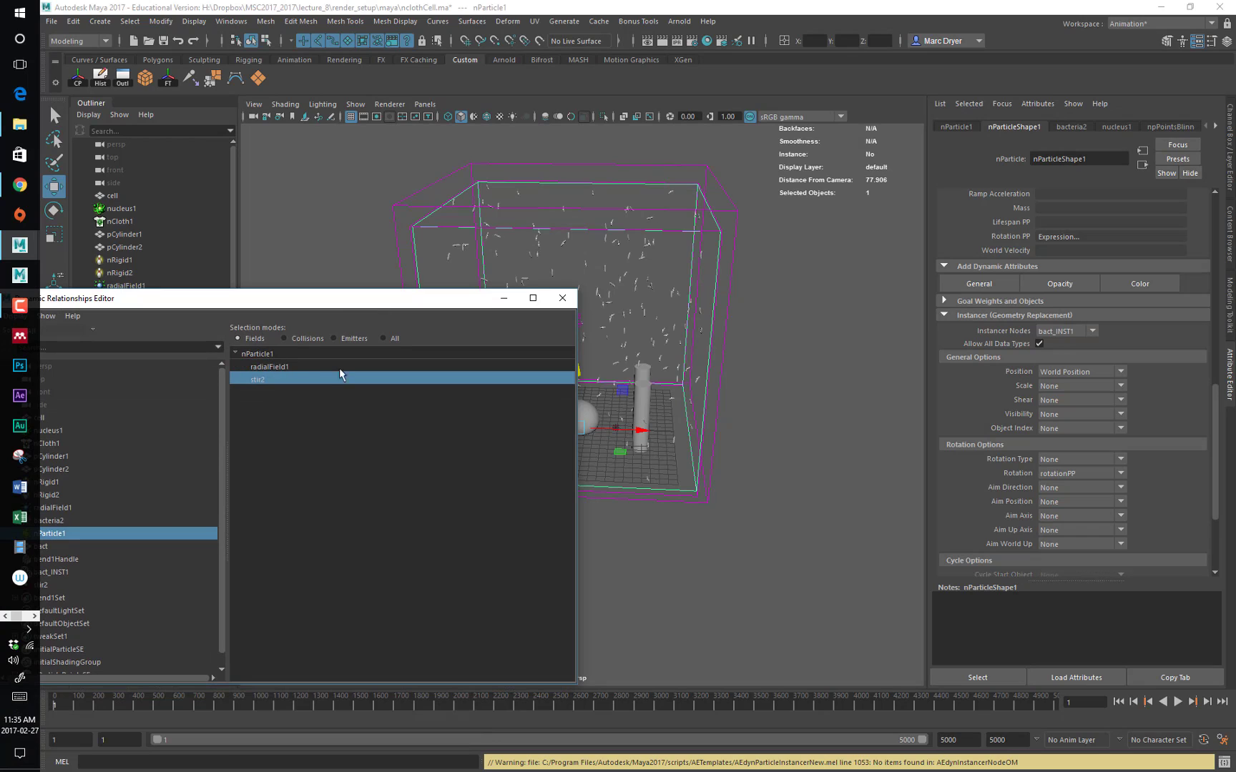
drag(447, 301, 690, 304)
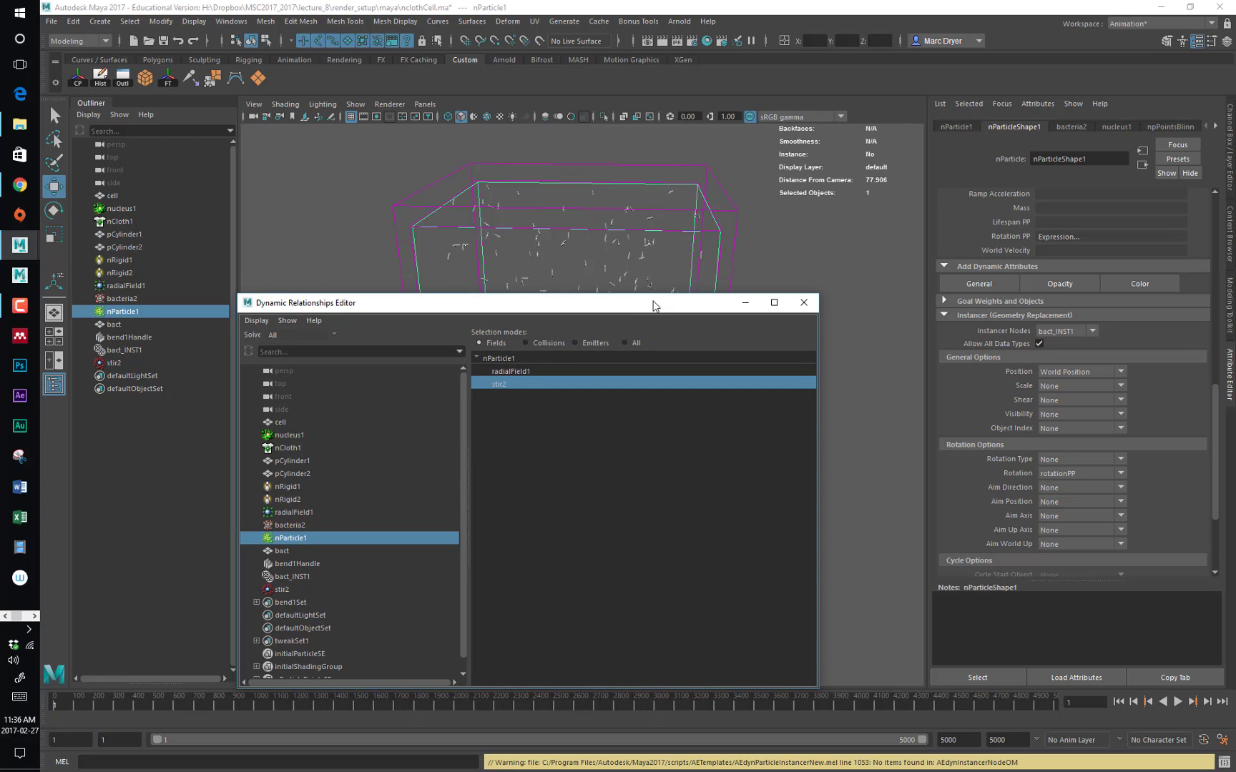
drag(653, 306, 655, 242)
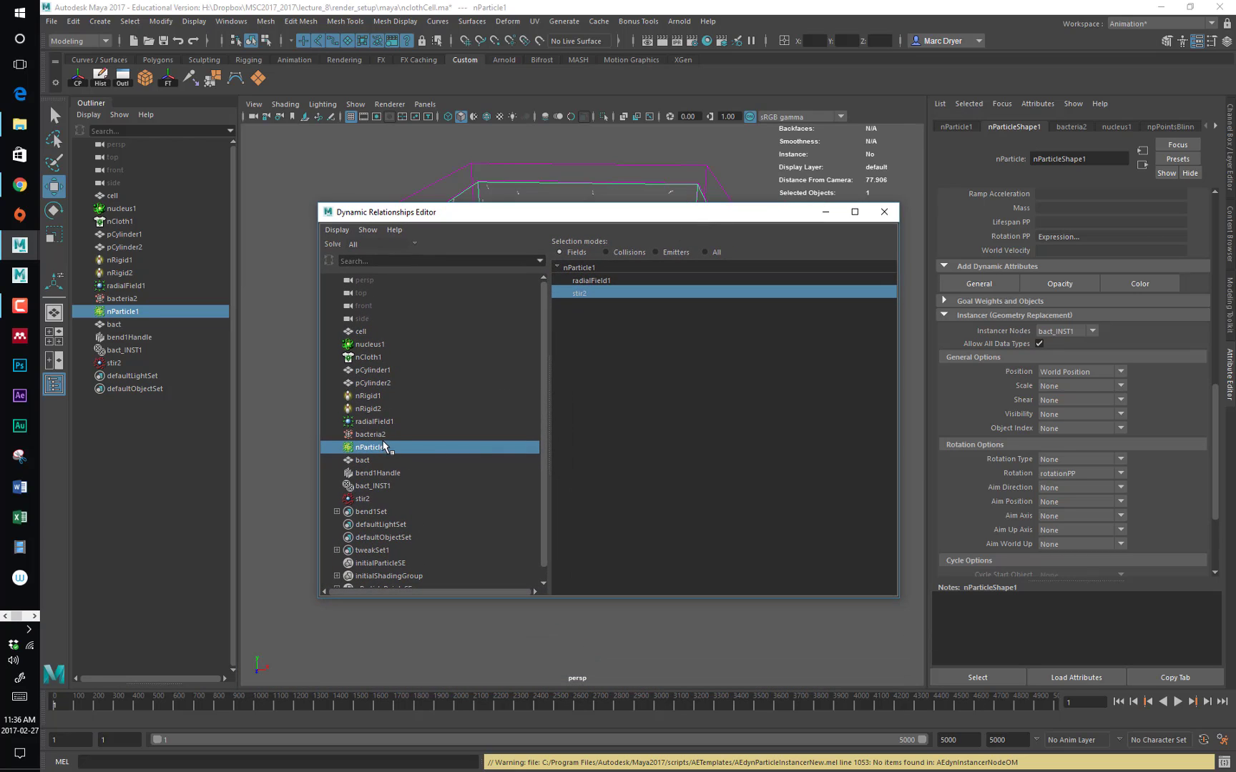
Link the stir2 field to nCloth1 and play the simulation from the first frame to about frame 69
click(369, 357)
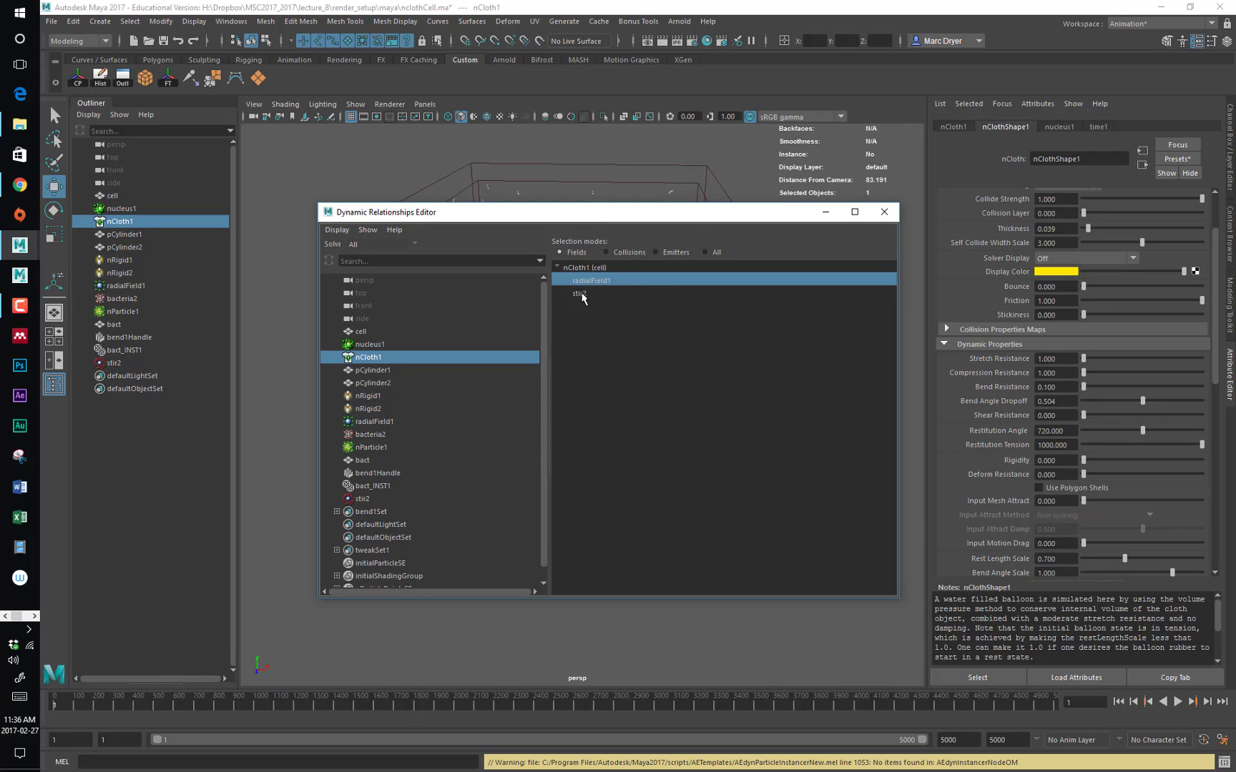
drag(619, 221, 981, 159)
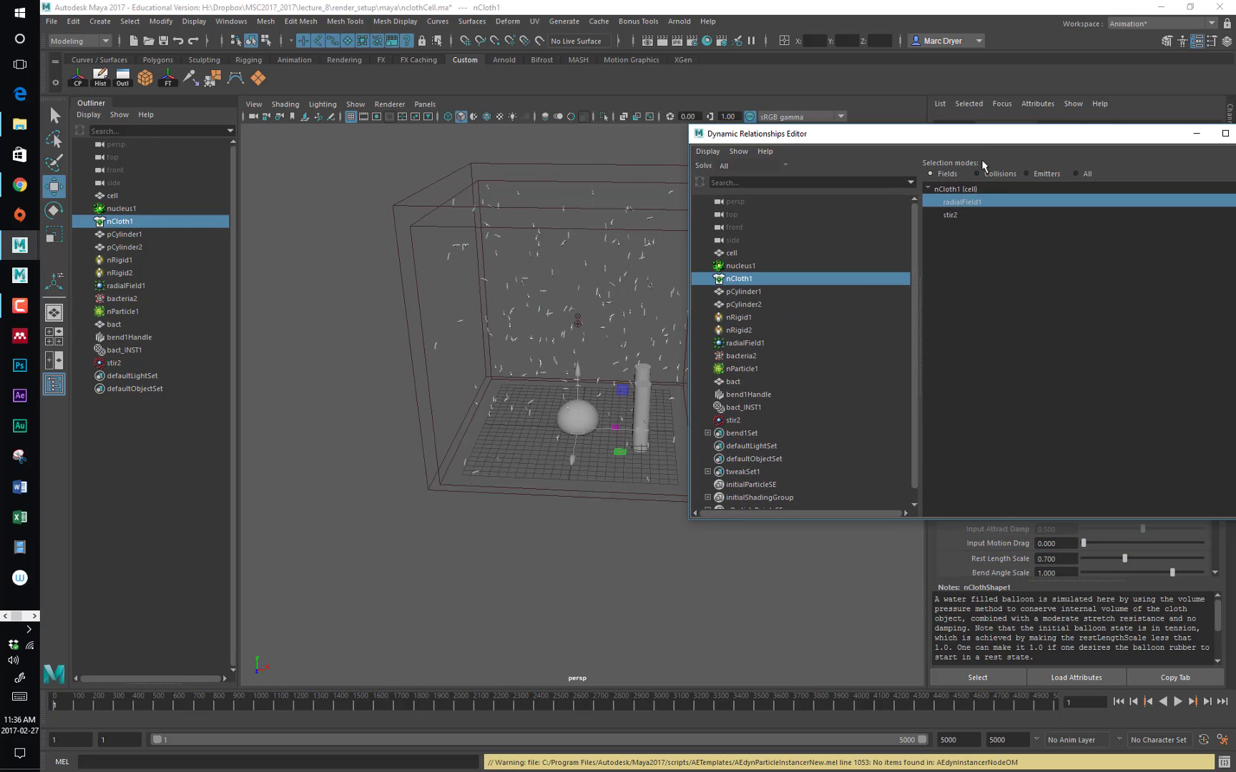
click(952, 216)
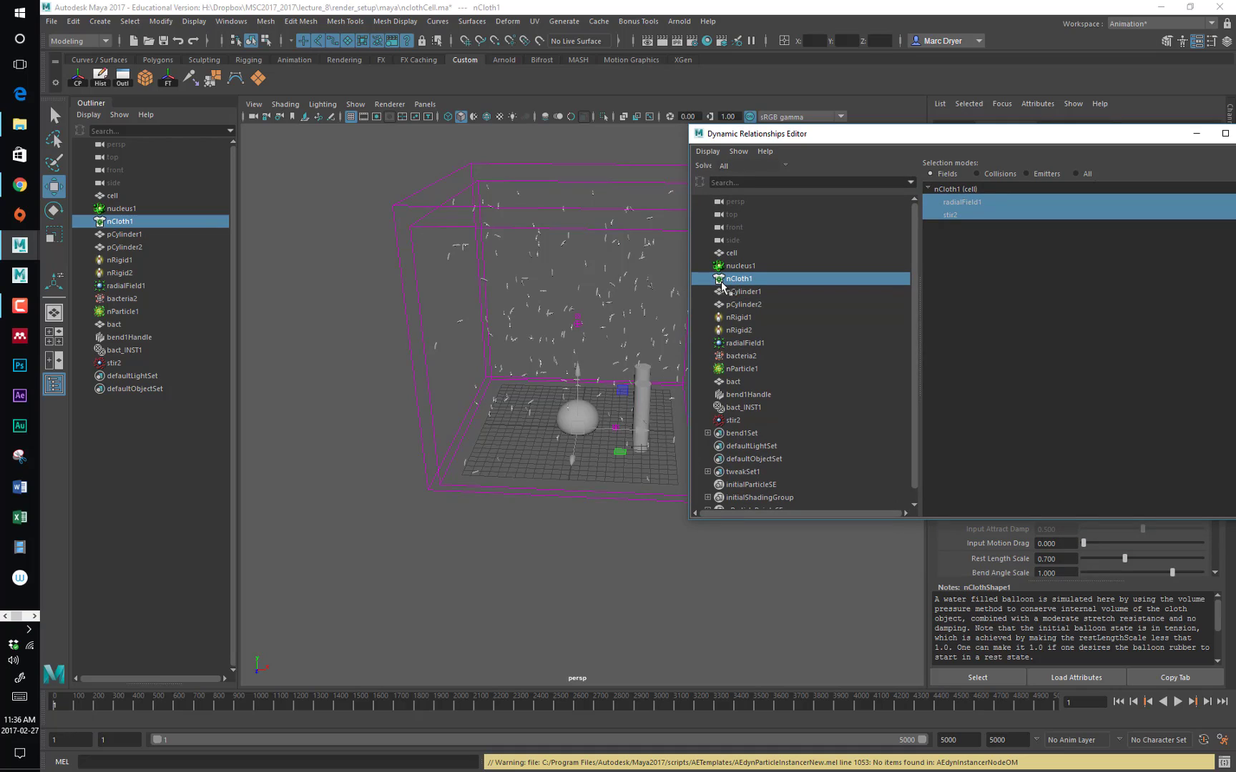
click(1119, 703)
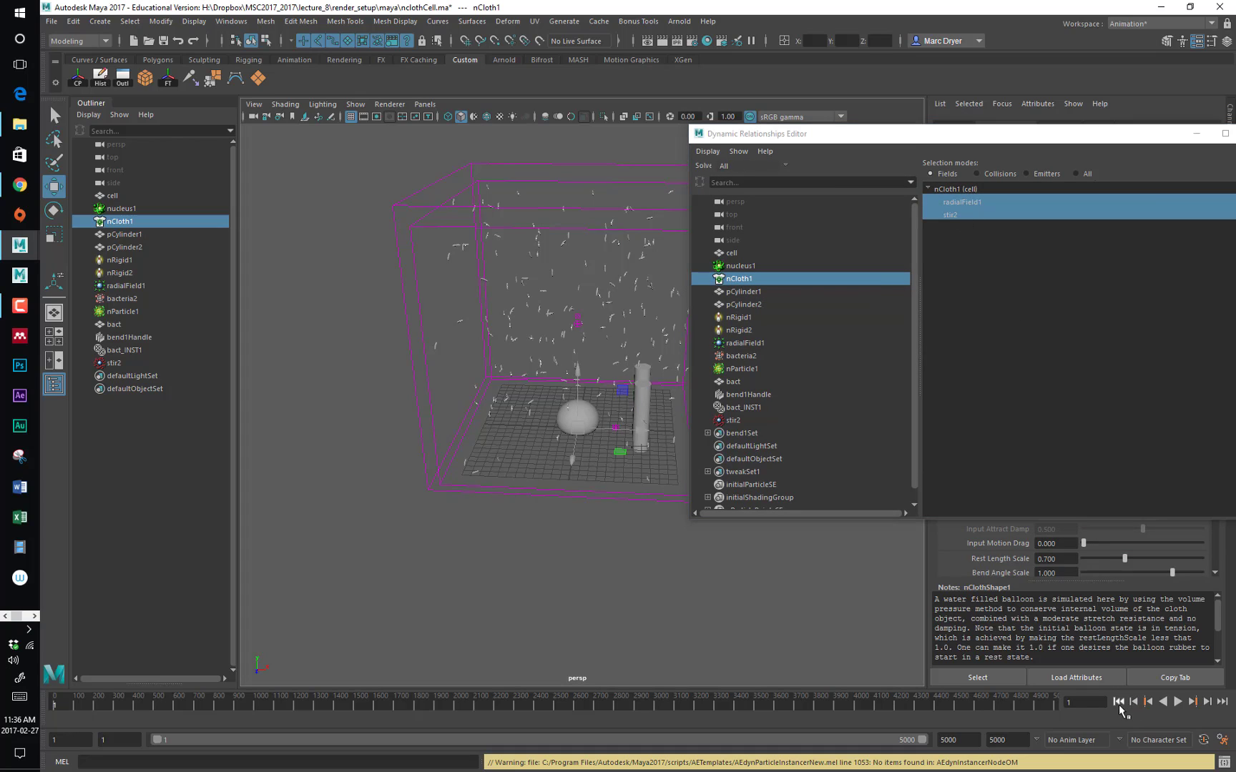
click(1178, 703)
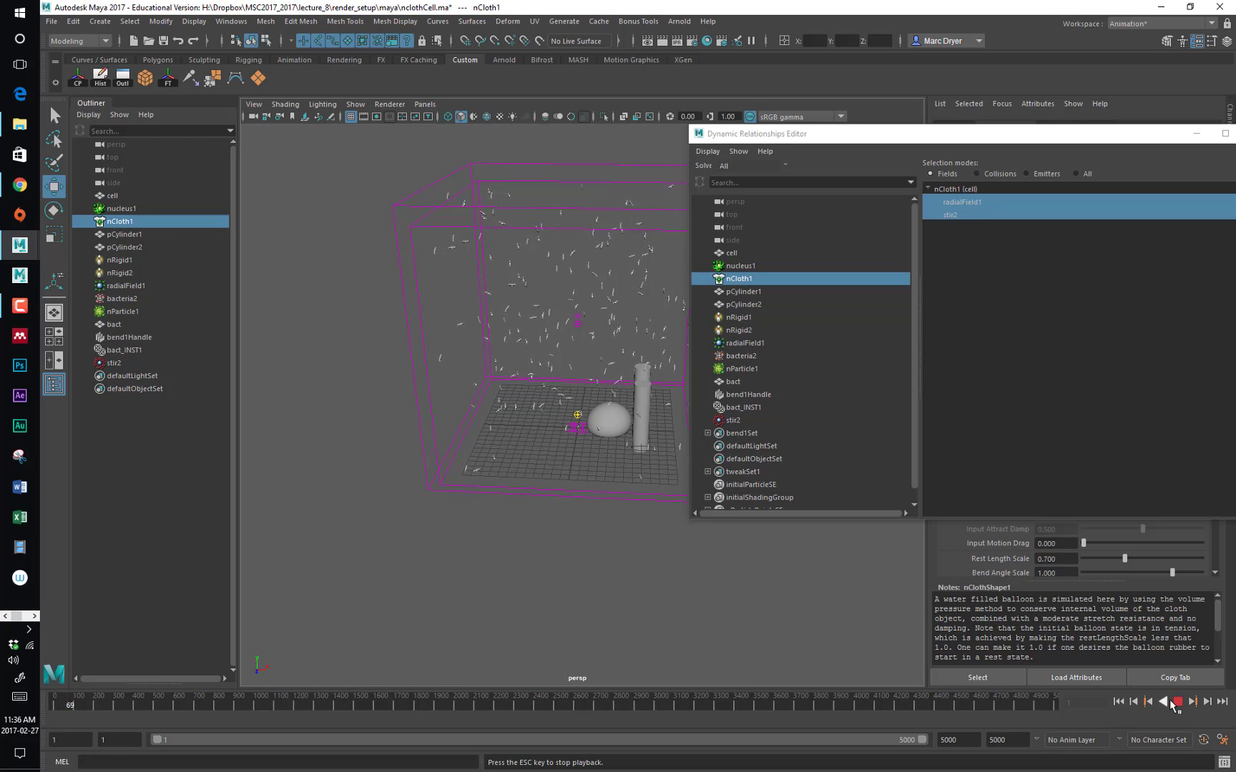
click(1175, 703)
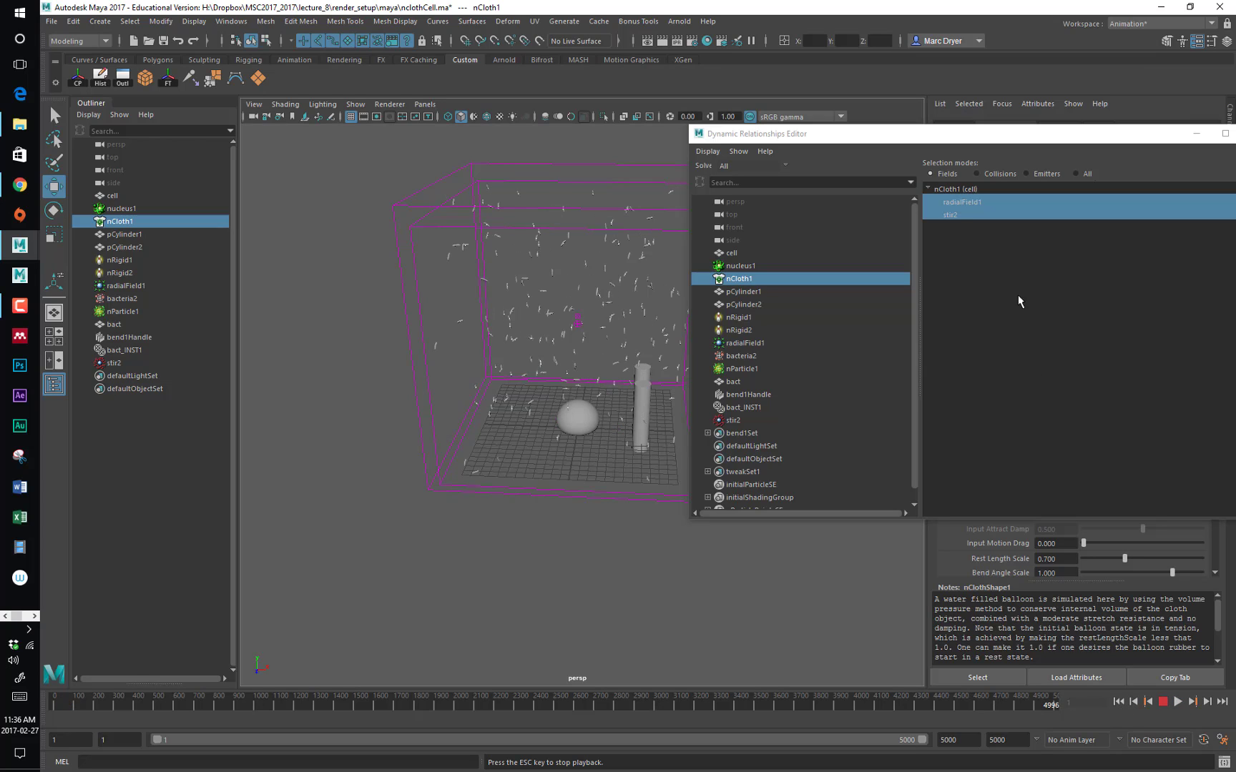
Unlink the stir2 field from nCloth1 and close the Dynamic Relationships Editor
click(955, 215)
drag(996, 135, 681, 151)
click(937, 156)
Select the cell, examine it up close, and look through nClothShape1's attributes for the Force Field Generation settings
alt+drag(698, 392, 816, 383)
alt+right_drag(541, 393, 756, 402)
alt+drag(756, 403, 572, 400)
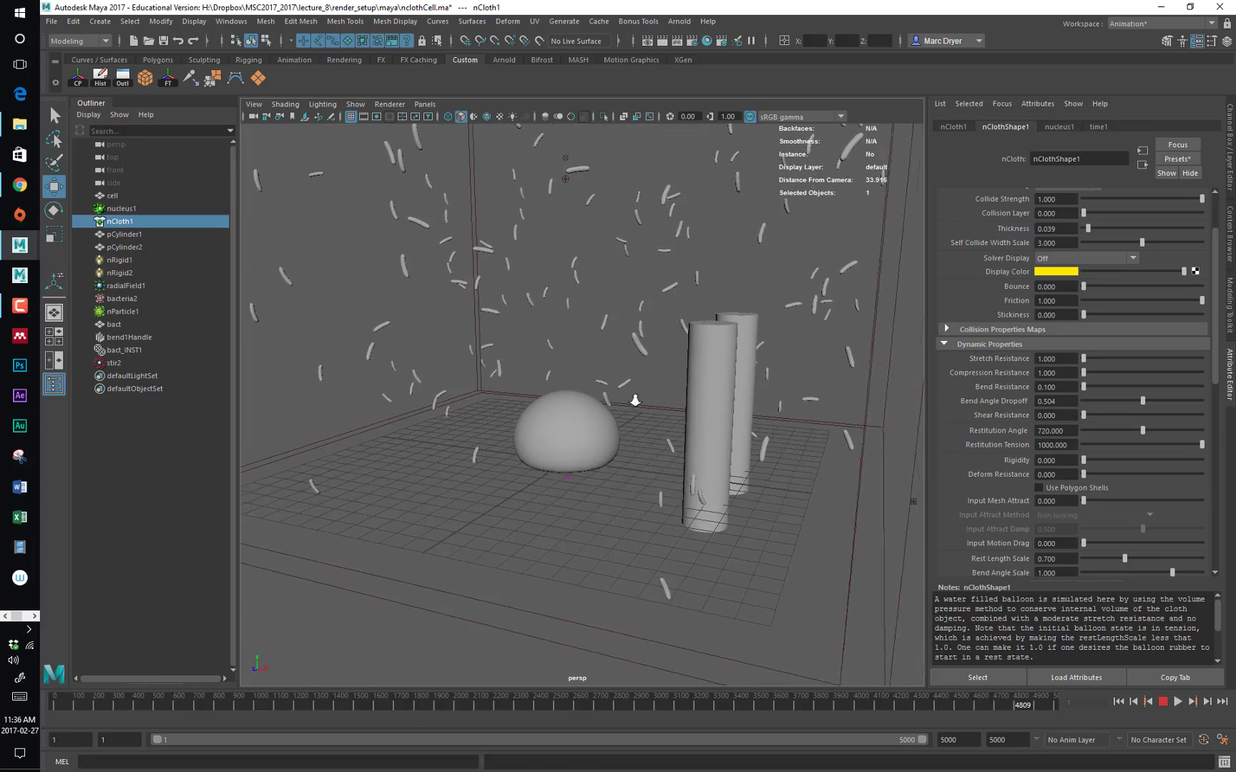
alt+right_drag(515, 400, 629, 403)
alt+drag(630, 403, 648, 425)
click(540, 415)
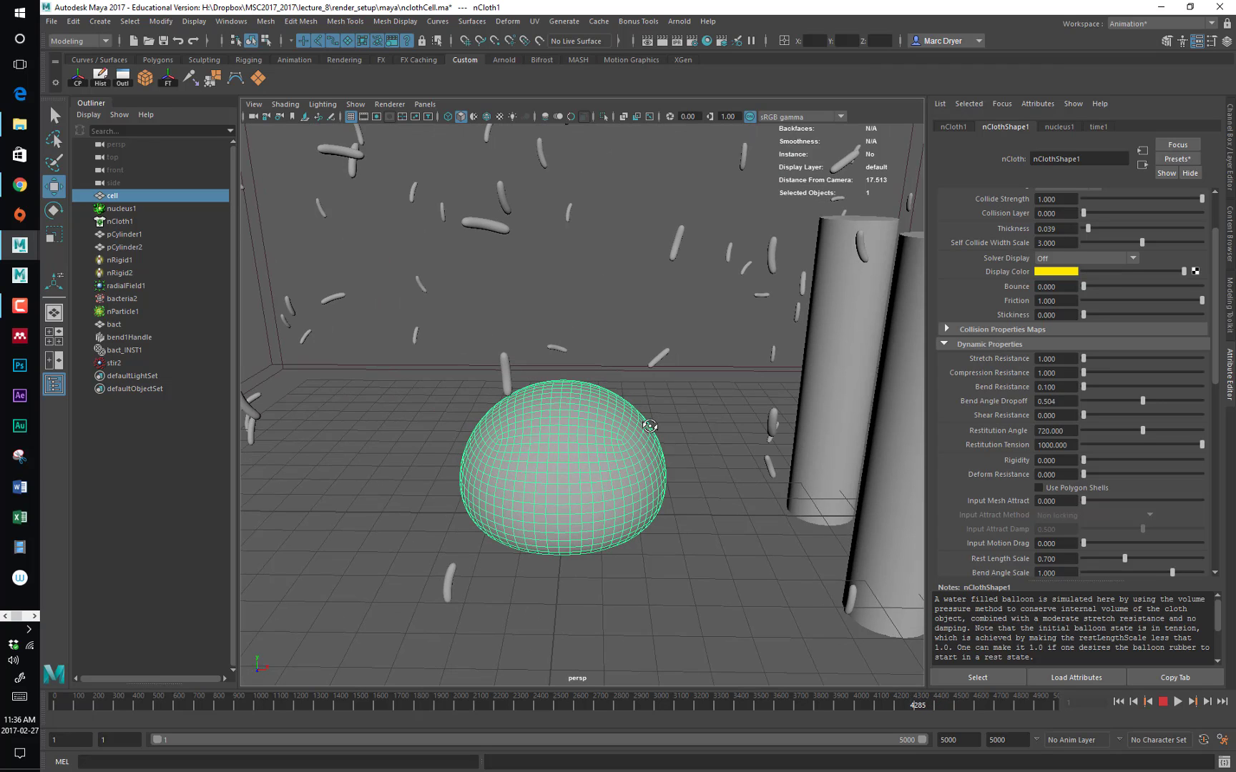
mouse_move(643, 400)
alt+mouse_down()
mouse_move(469, 361)
mouse_move(643, 396)
alt+mouse_up()
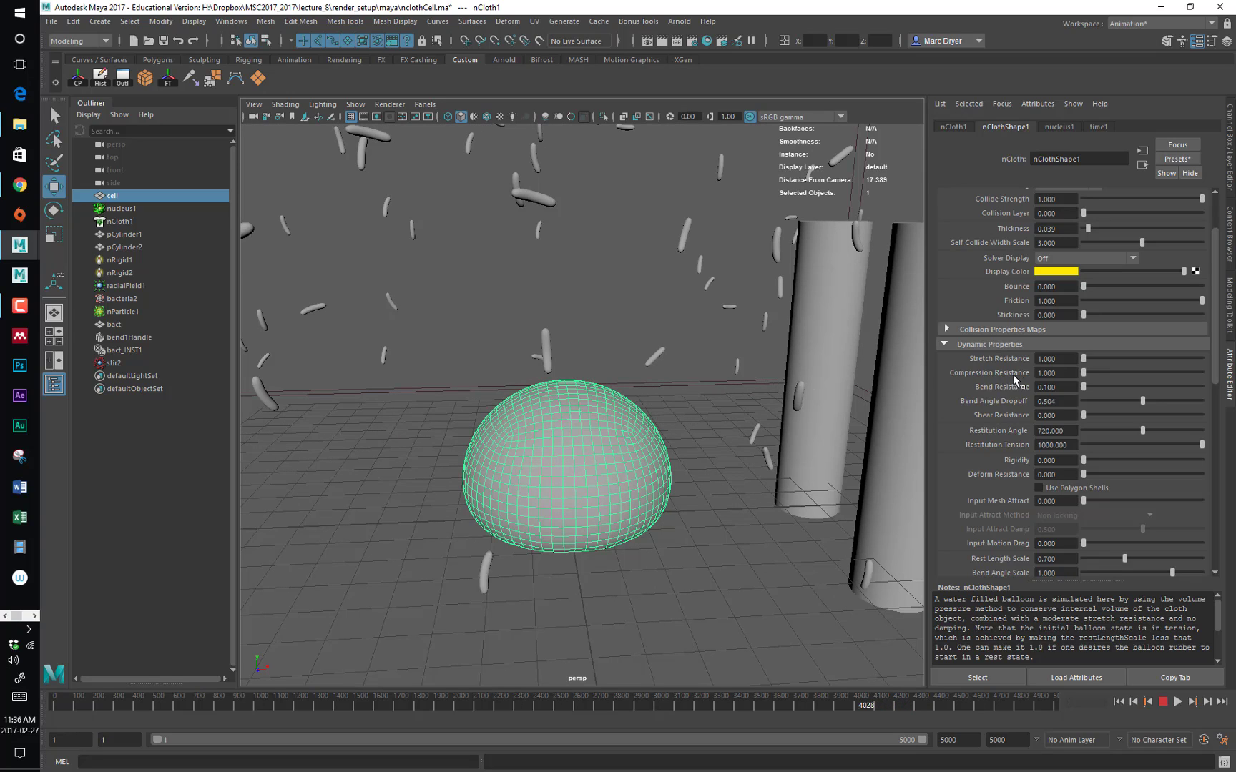
scroll(1028, 442, down, 2)
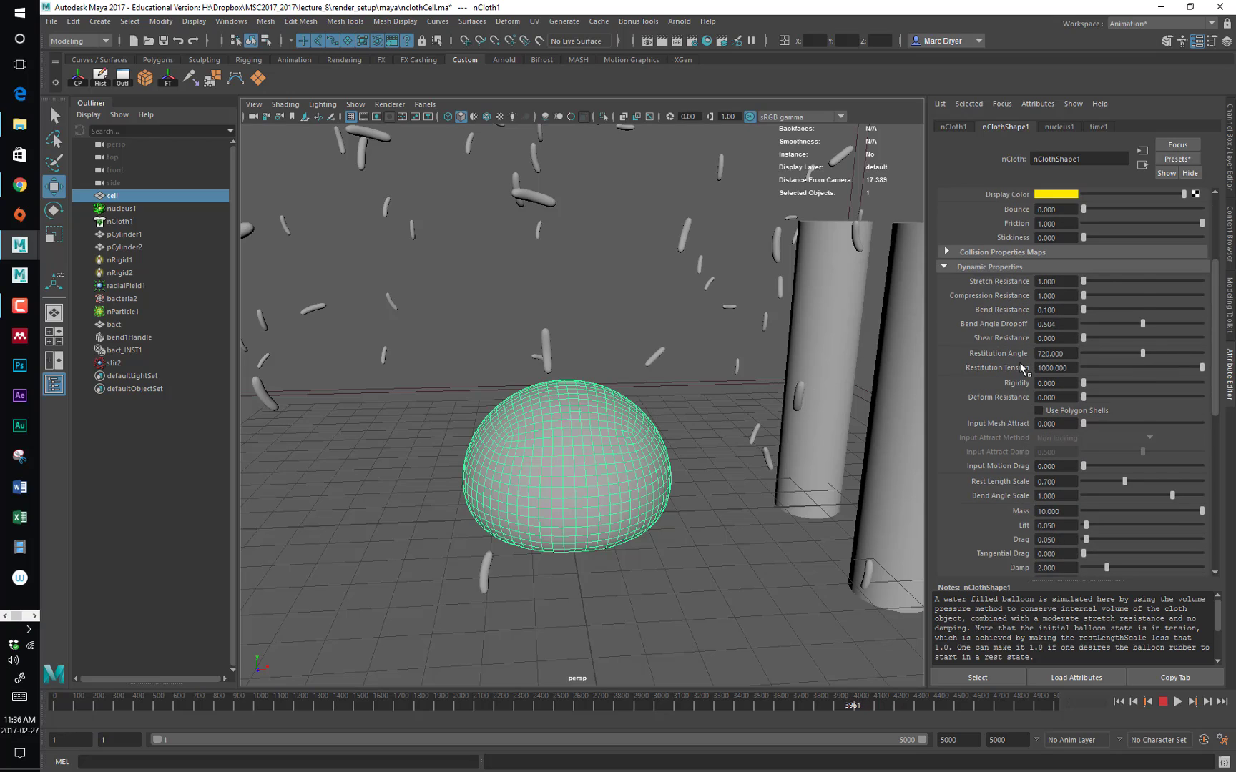
scroll(1023, 369, down, 7)
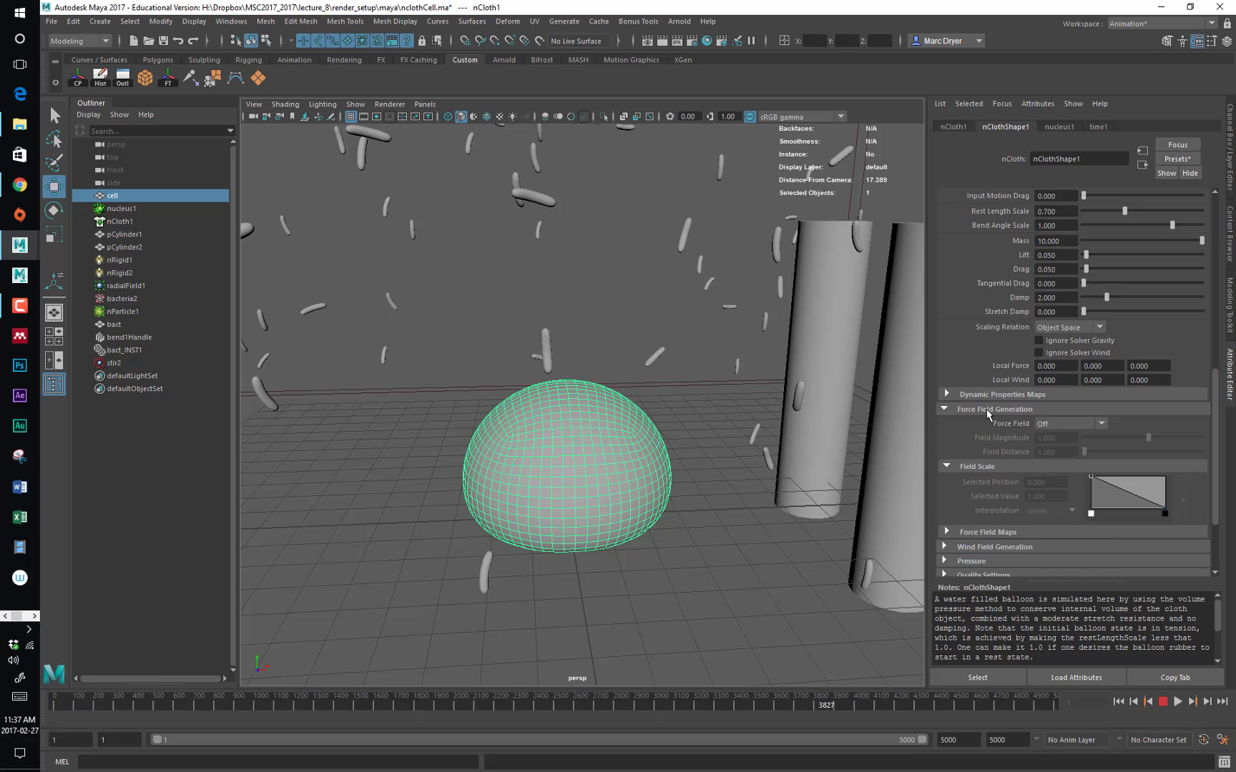
scroll(982, 390, down, 2)
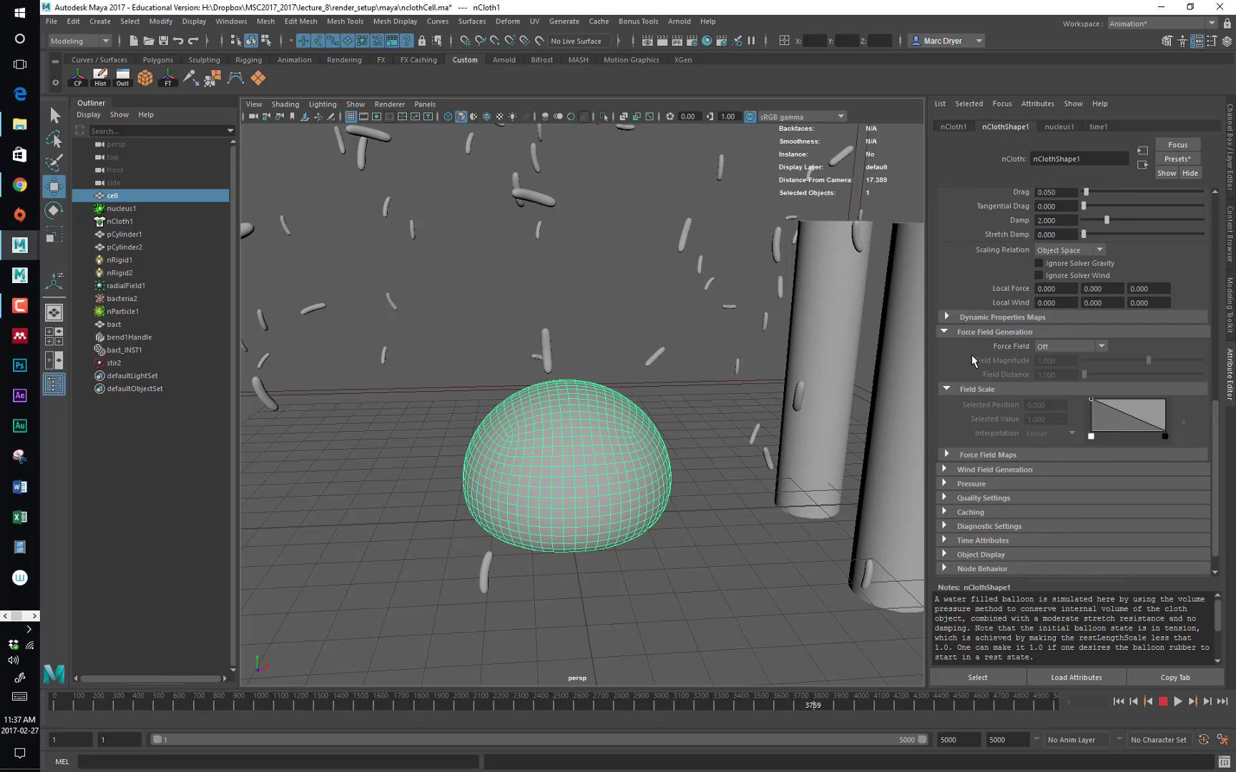
Try the AlongNormal and Single Sided Force Field options on nClothShape1, and return the option to Off
click(1056, 345)
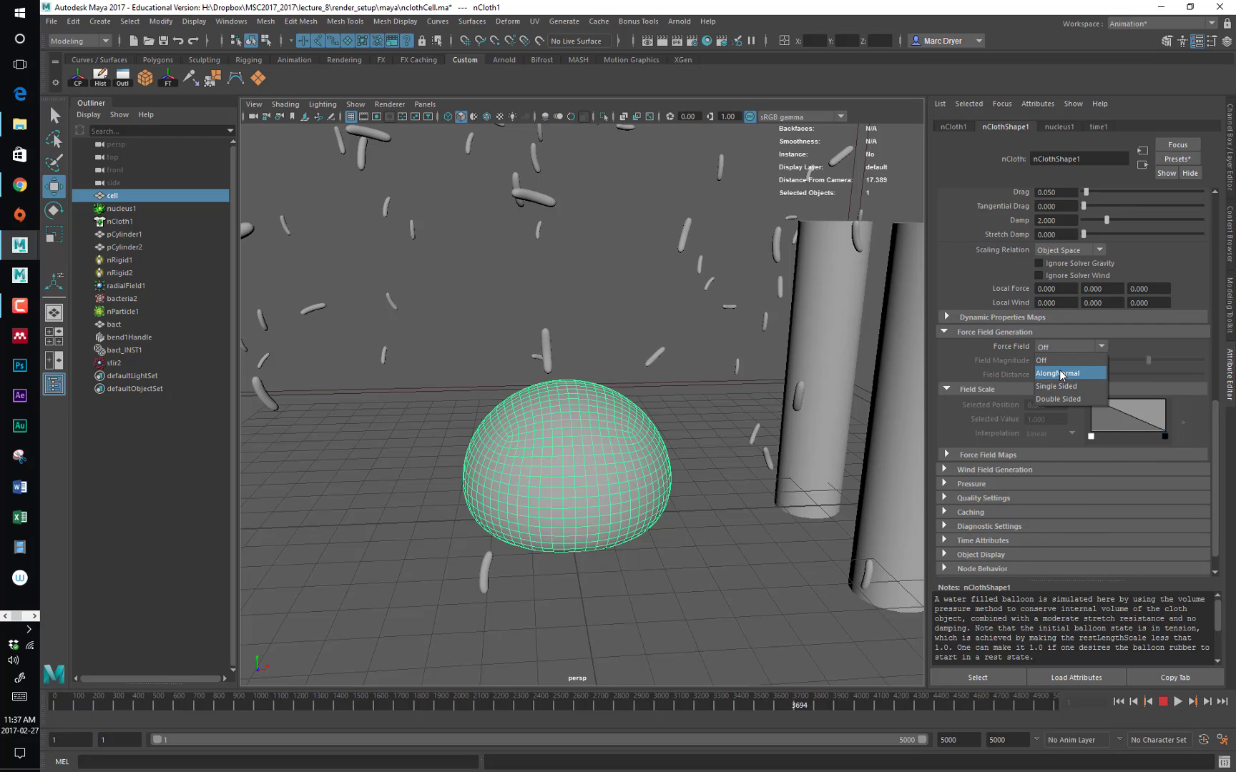
click(1060, 374)
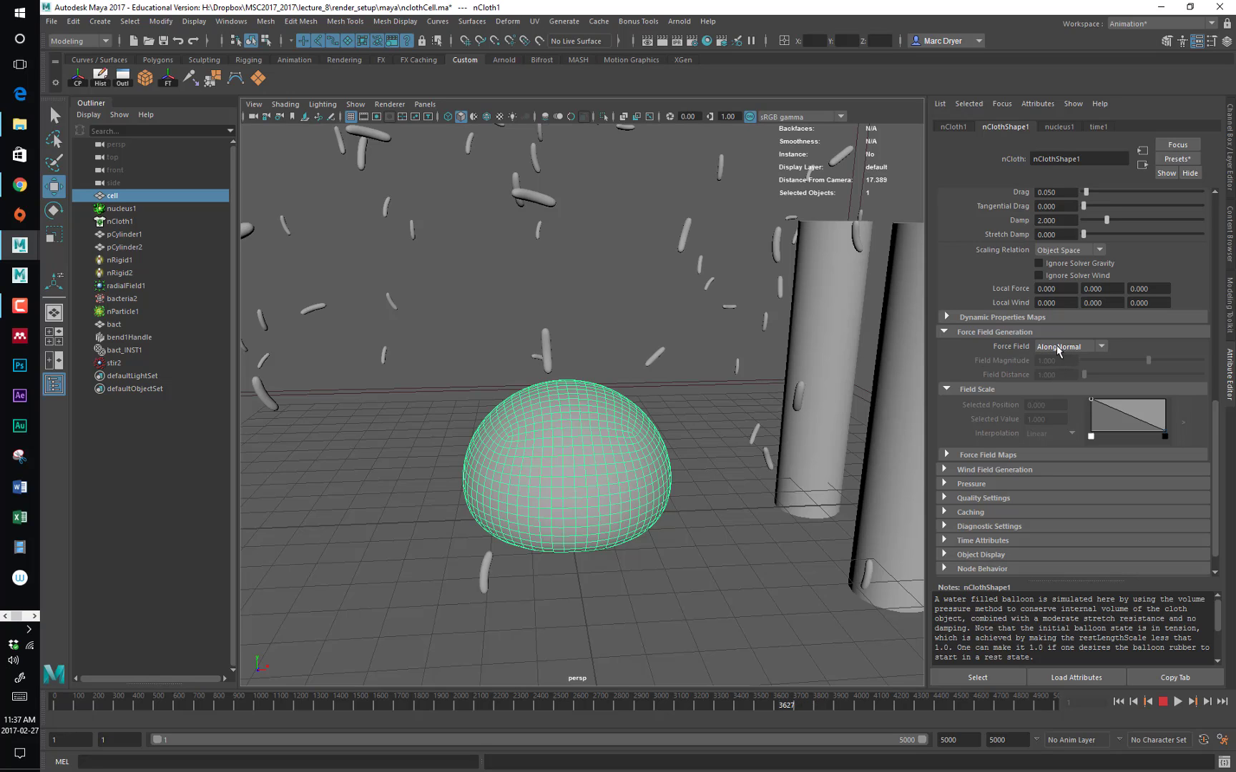
click(1057, 347)
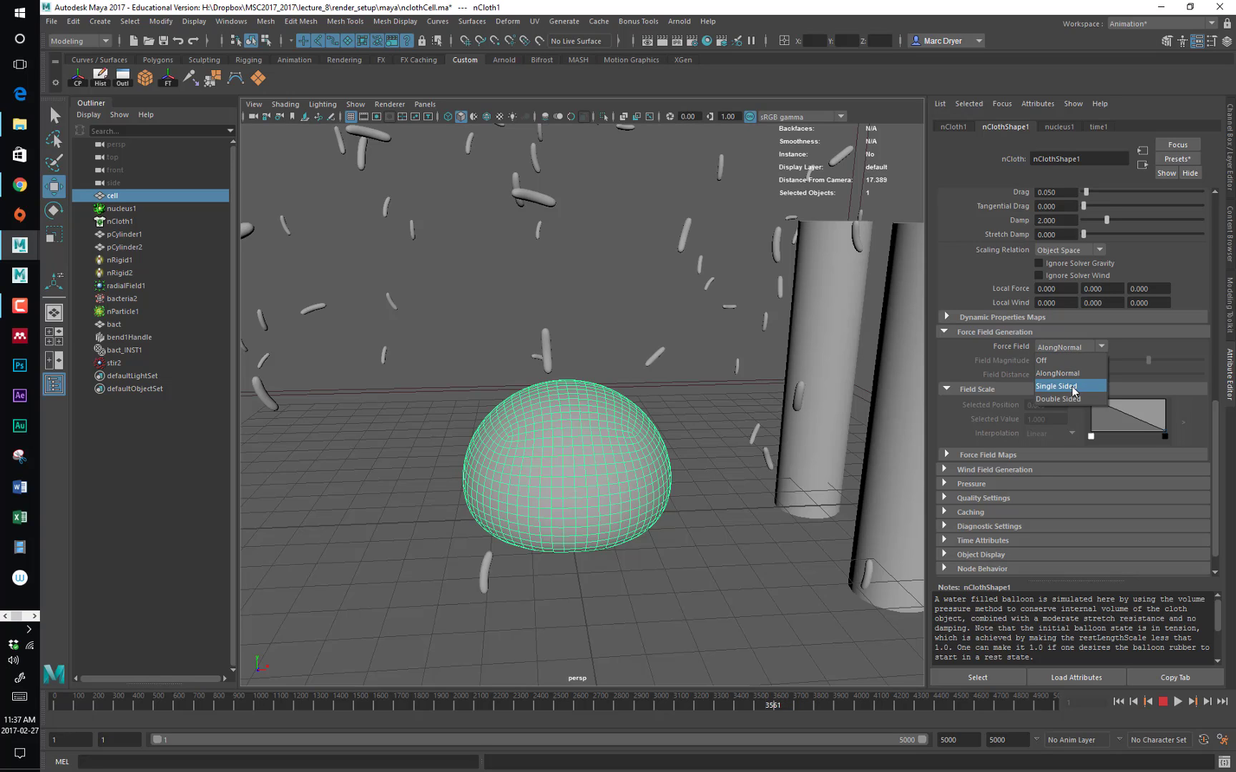
click(1072, 390)
click(1059, 345)
click(1060, 374)
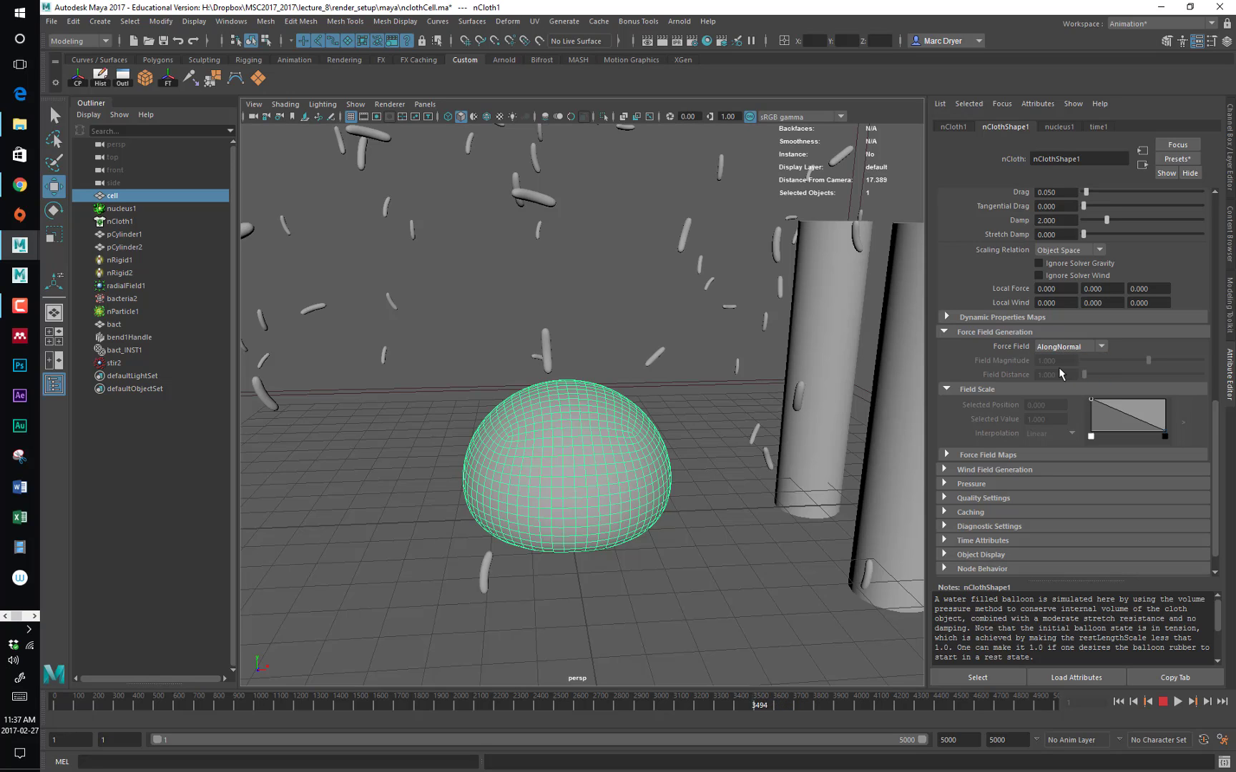
click(625, 377)
click(609, 398)
alt+right_drag(698, 342, 507, 336)
alt+drag(508, 336, 536, 361)
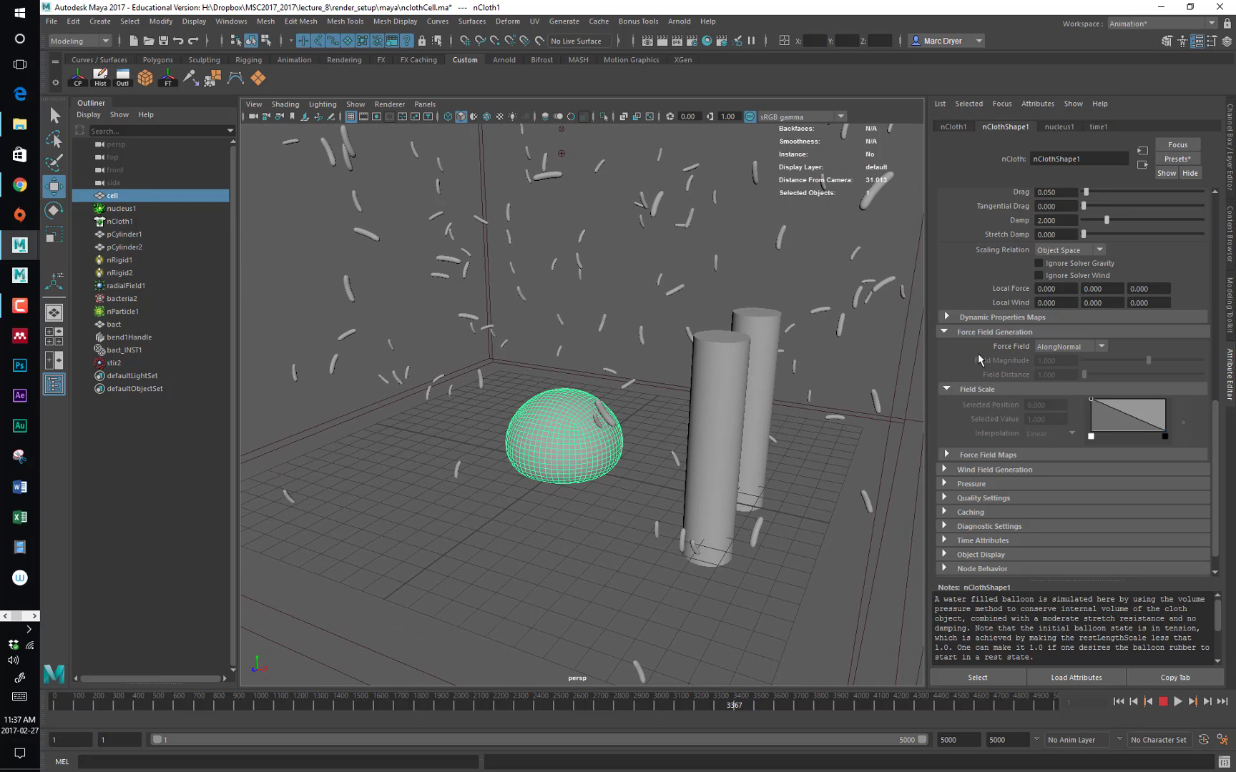
click(1057, 346)
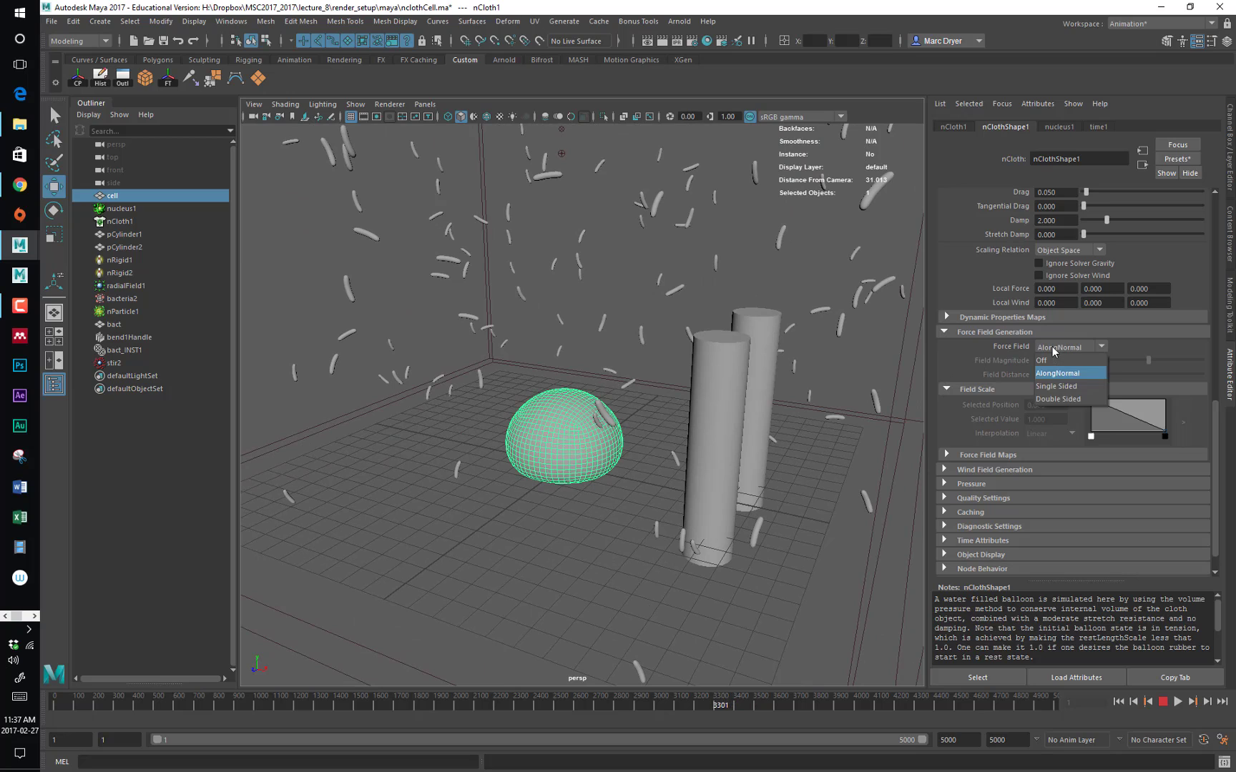
click(1049, 353)
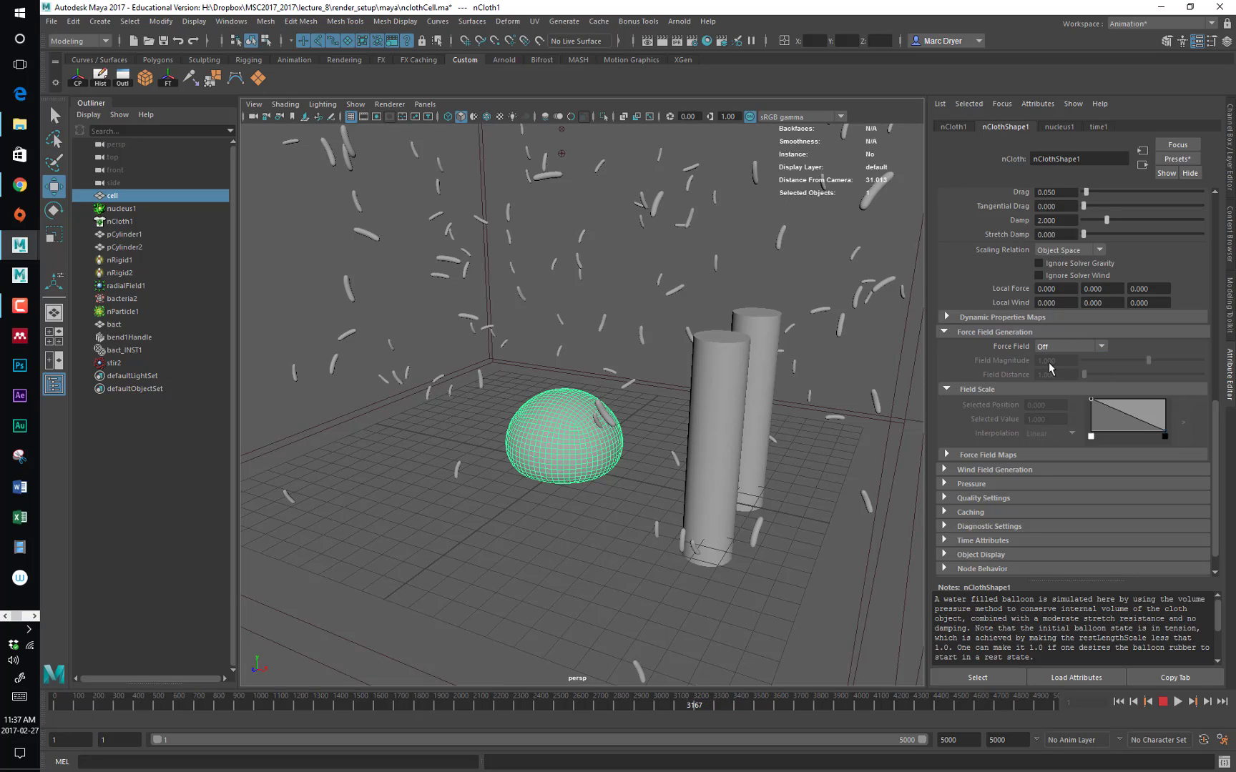
Set the cell's Force Field option in nClothShape1 to AlongNormal, and stop playback and return to the first frame
click(878, 370)
alt+drag(858, 352, 636, 291)
click(636, 291)
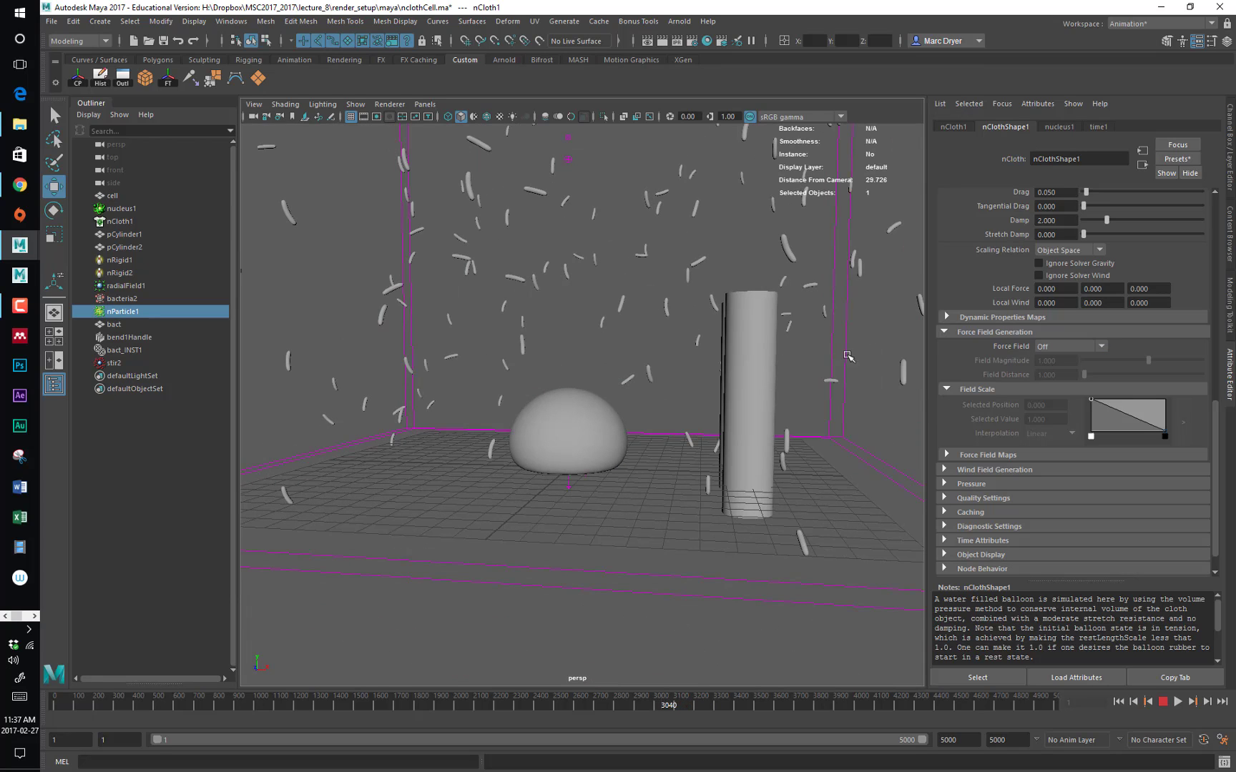
click(595, 429)
click(1063, 346)
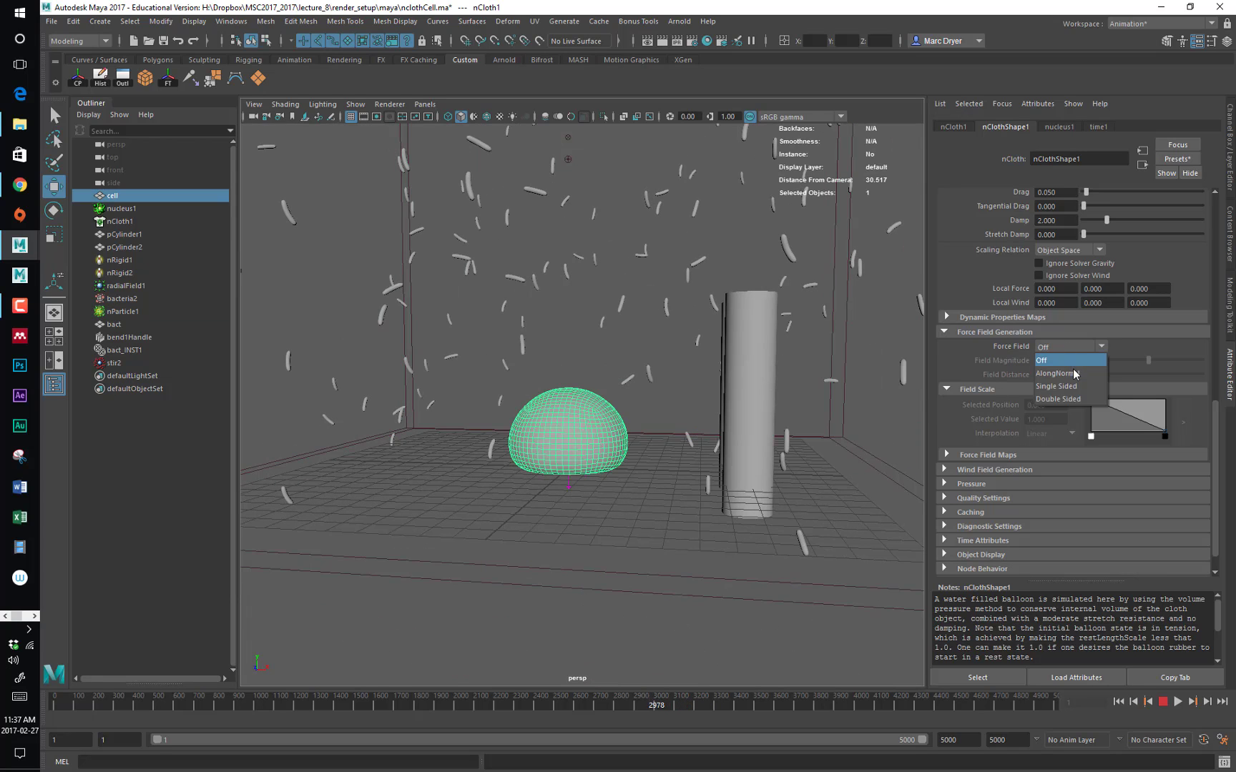
click(1066, 372)
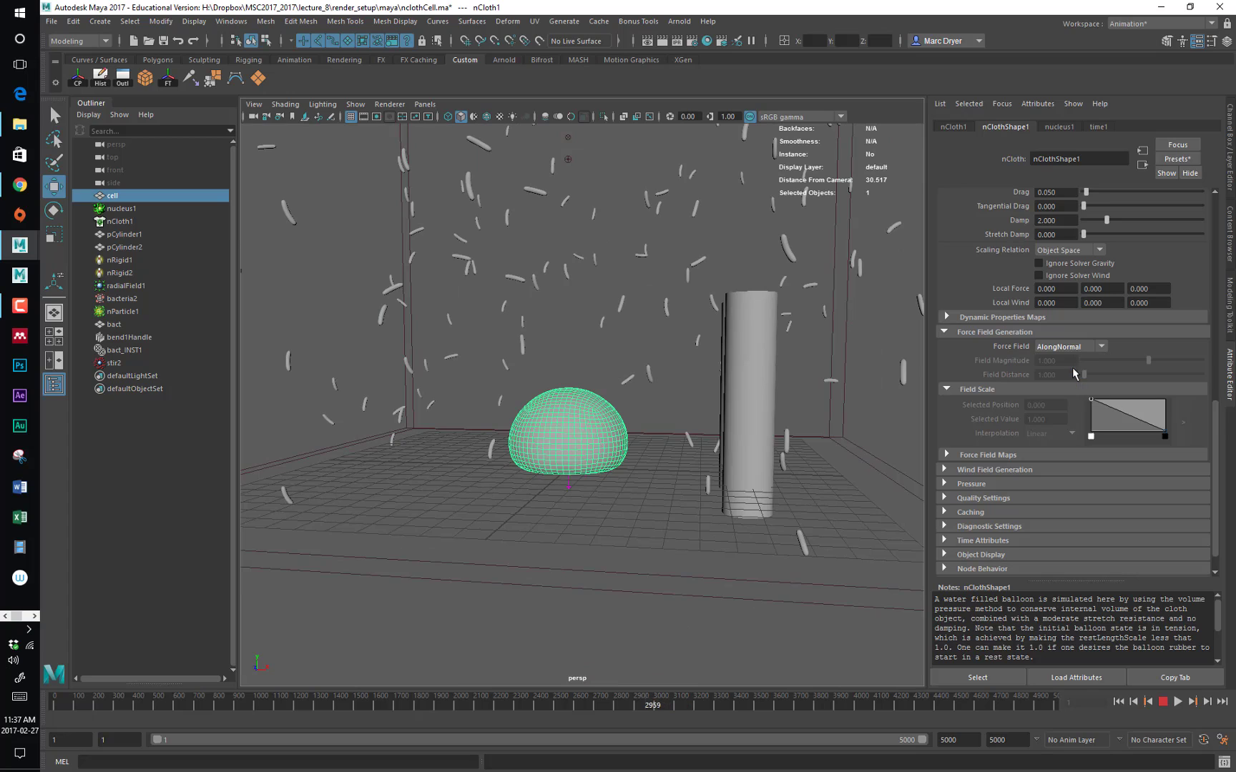
click(1146, 703)
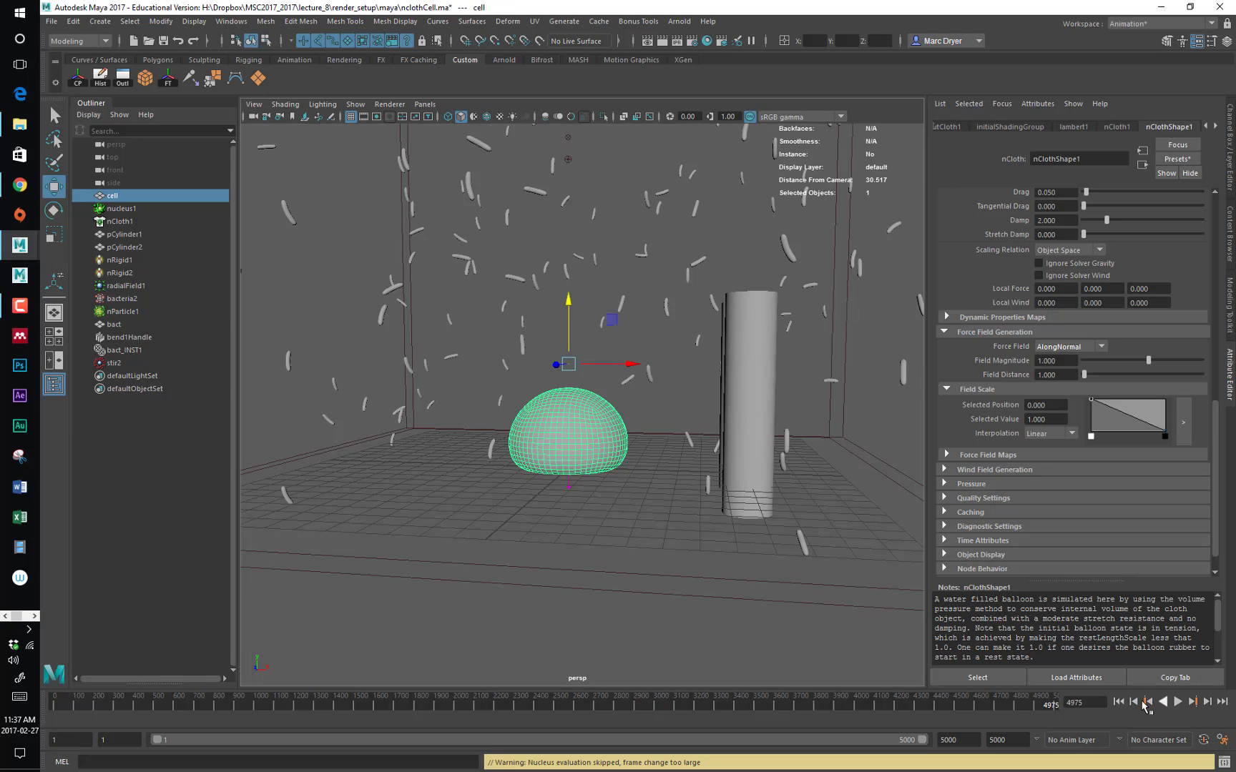
click(1118, 703)
alt+drag(683, 439, 668, 447)
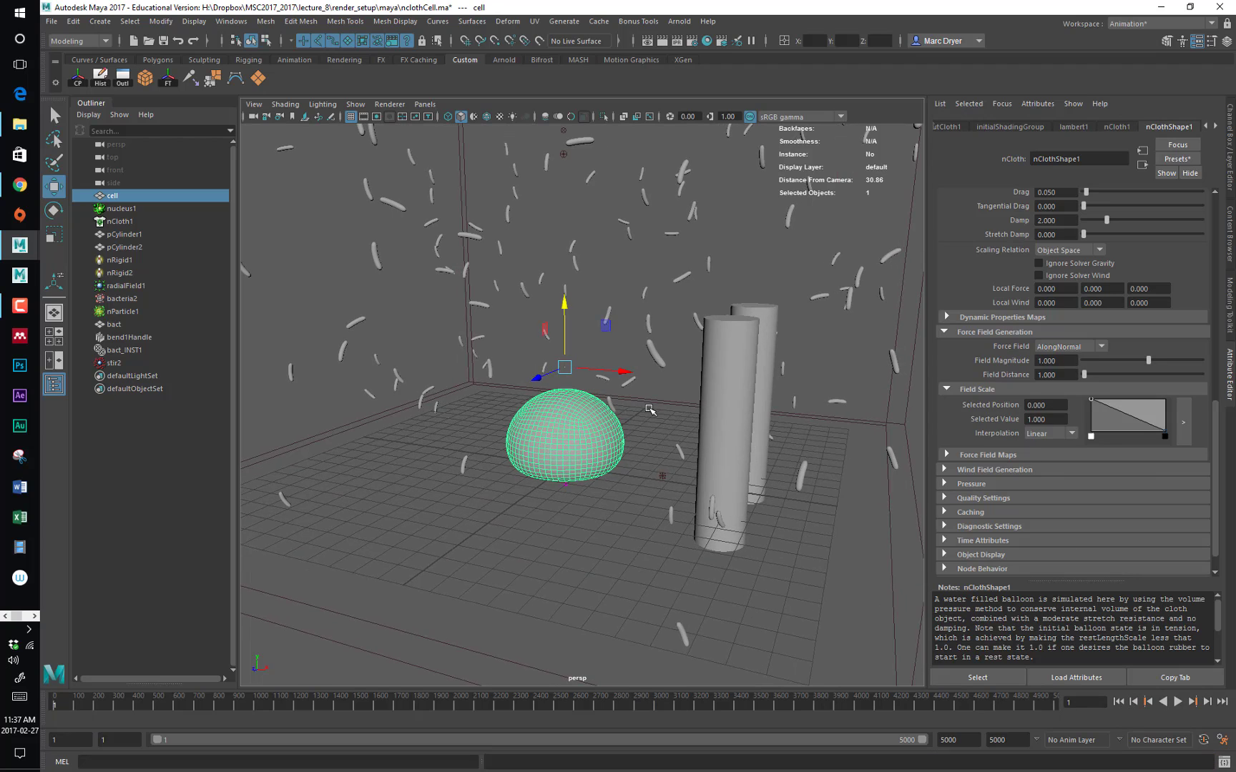
Play the simulation to about frame 80 to check how the AlongNormal force field affects the bacteria, and rewind to the first frame
click(1077, 347)
click(1074, 352)
alt+right_drag(691, 359, 493, 336)
alt+drag(765, 347, 795, 351)
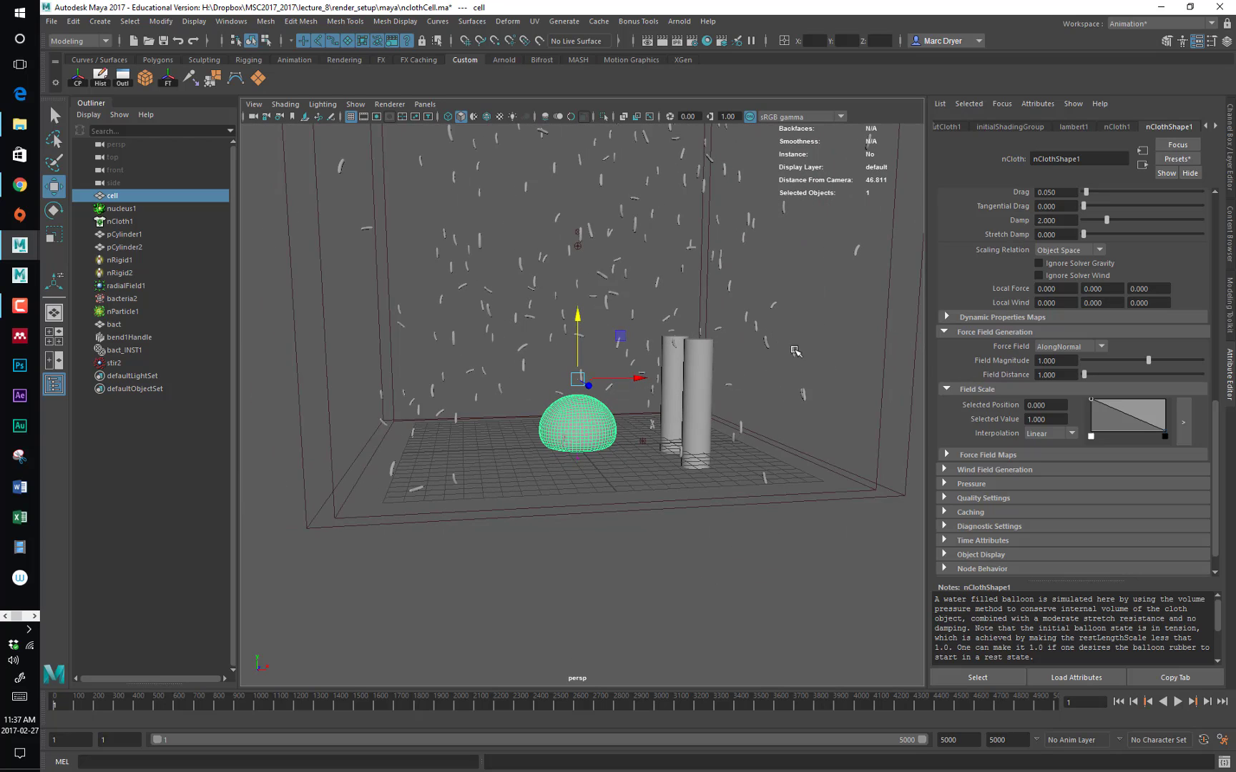
click(1178, 701)
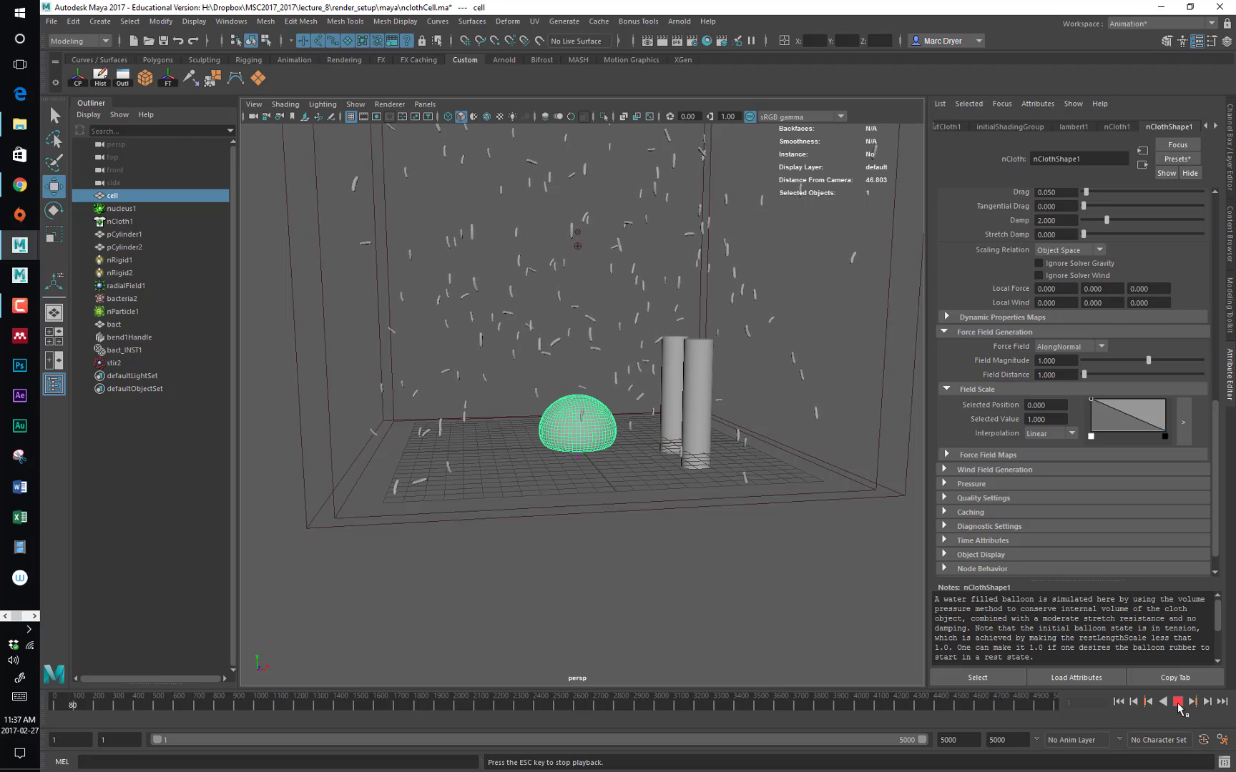
click(1173, 703)
click(1119, 701)
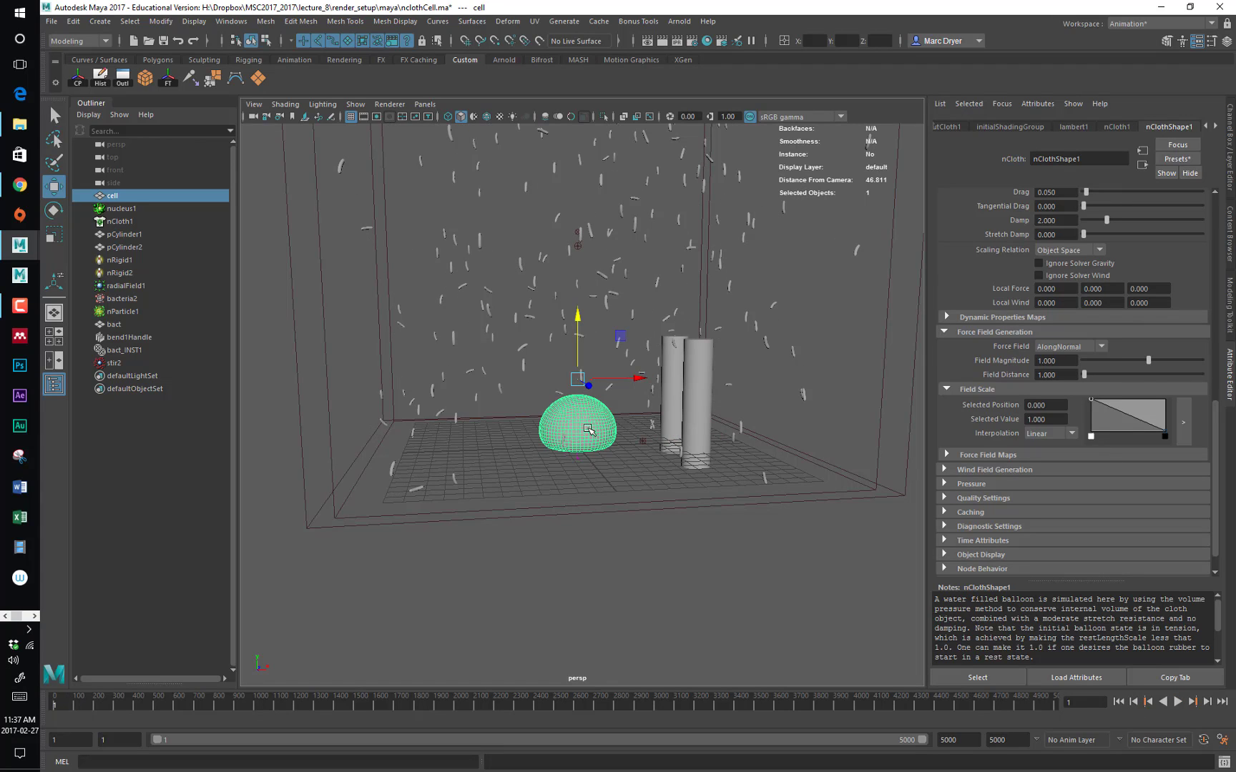
Link radialField1 to nCloth1 in the Dynamic Relationships Editor, close the editor, and play the simulation to frame 69
click(231, 21)
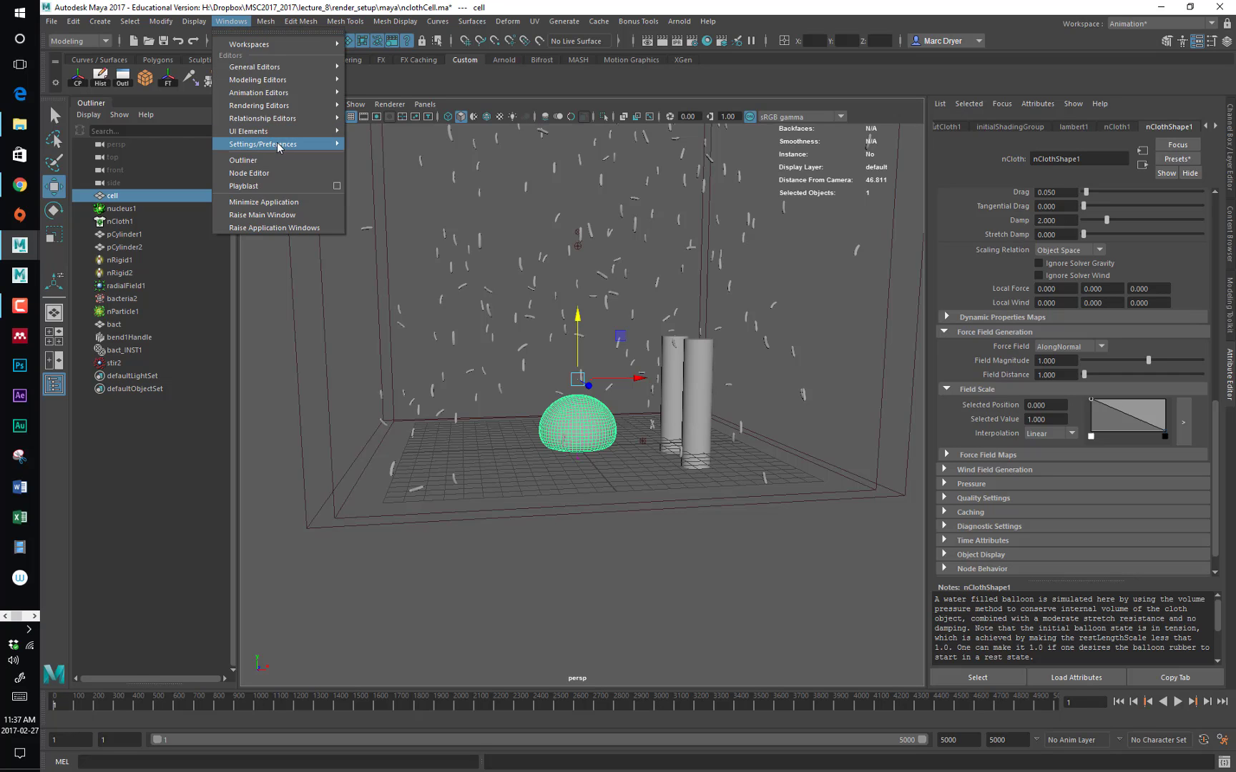
mouse_move(279, 144)
mouse_move(286, 119)
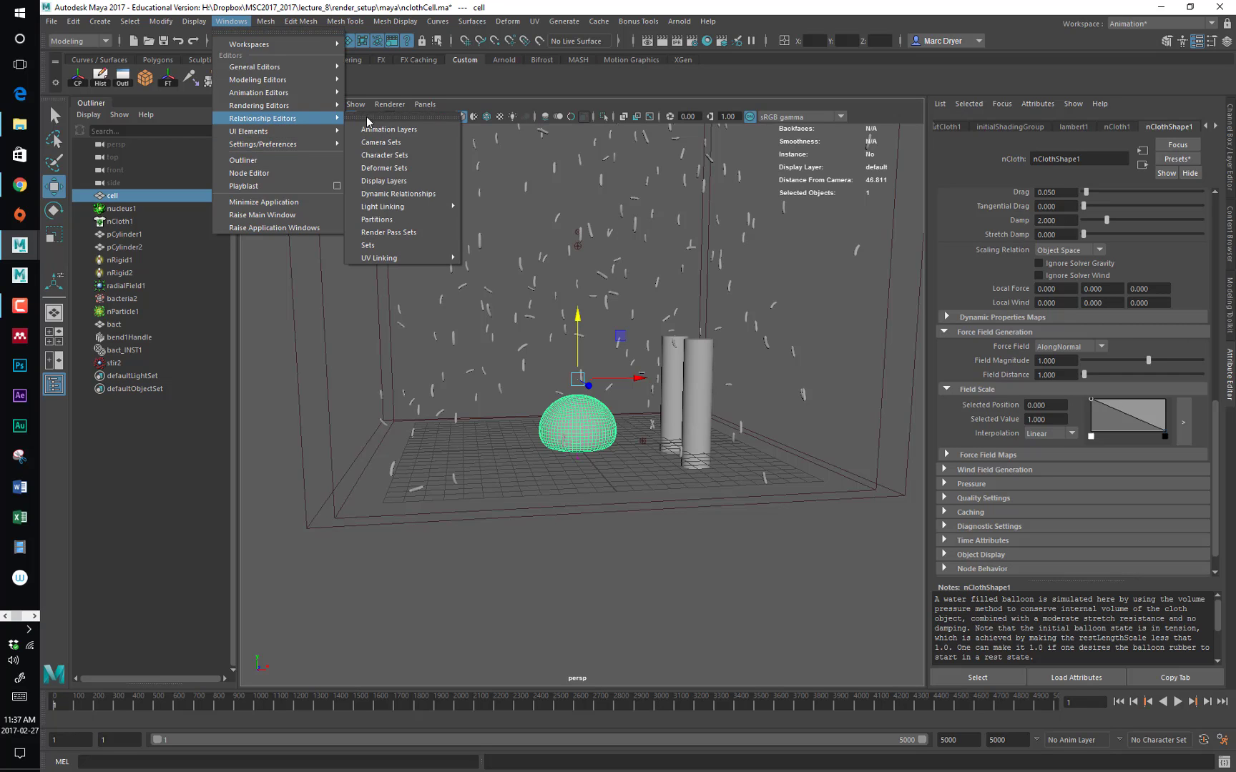
click(392, 196)
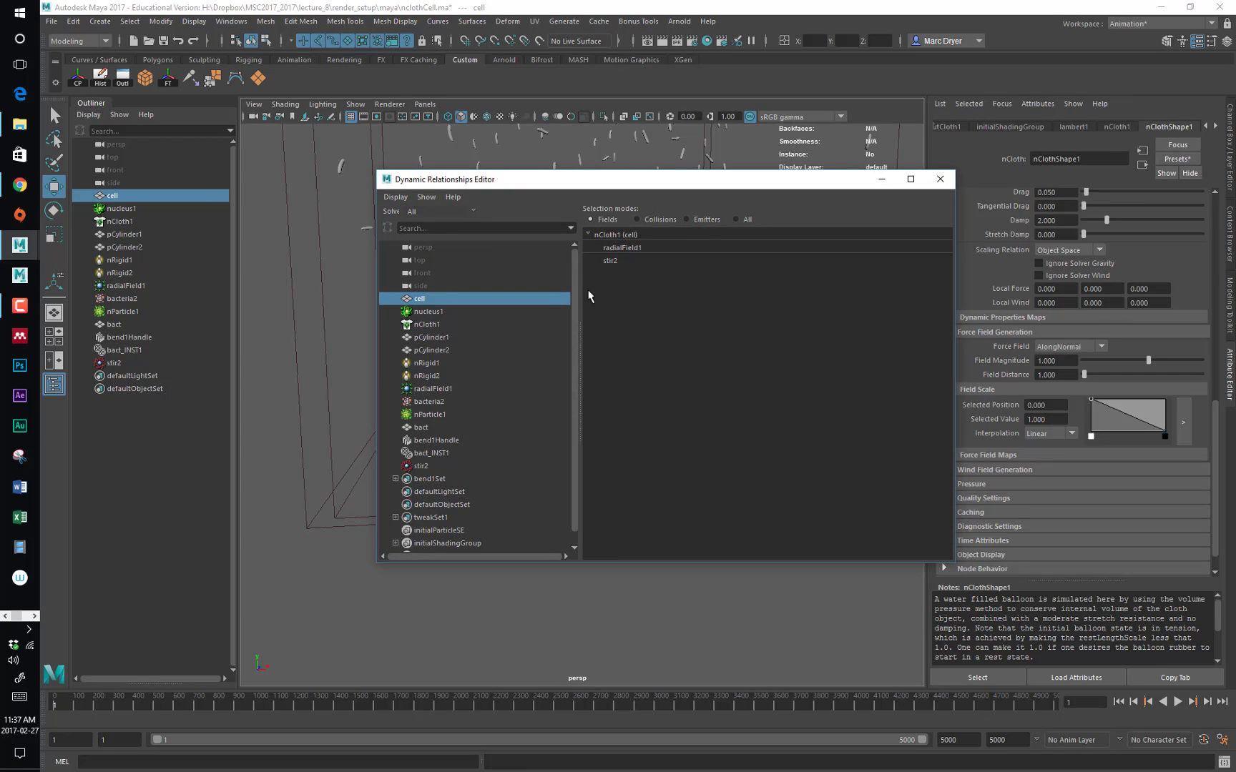
click(436, 324)
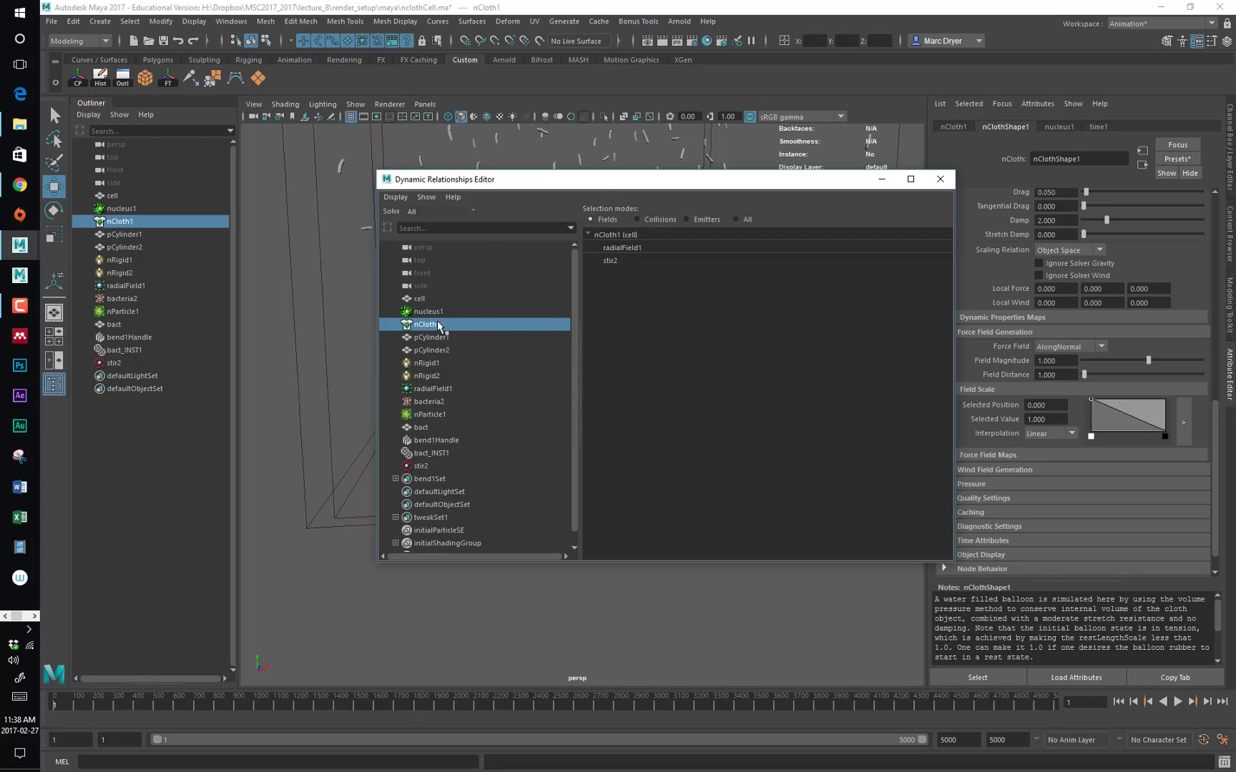
drag(598, 183, 463, 120)
click(485, 186)
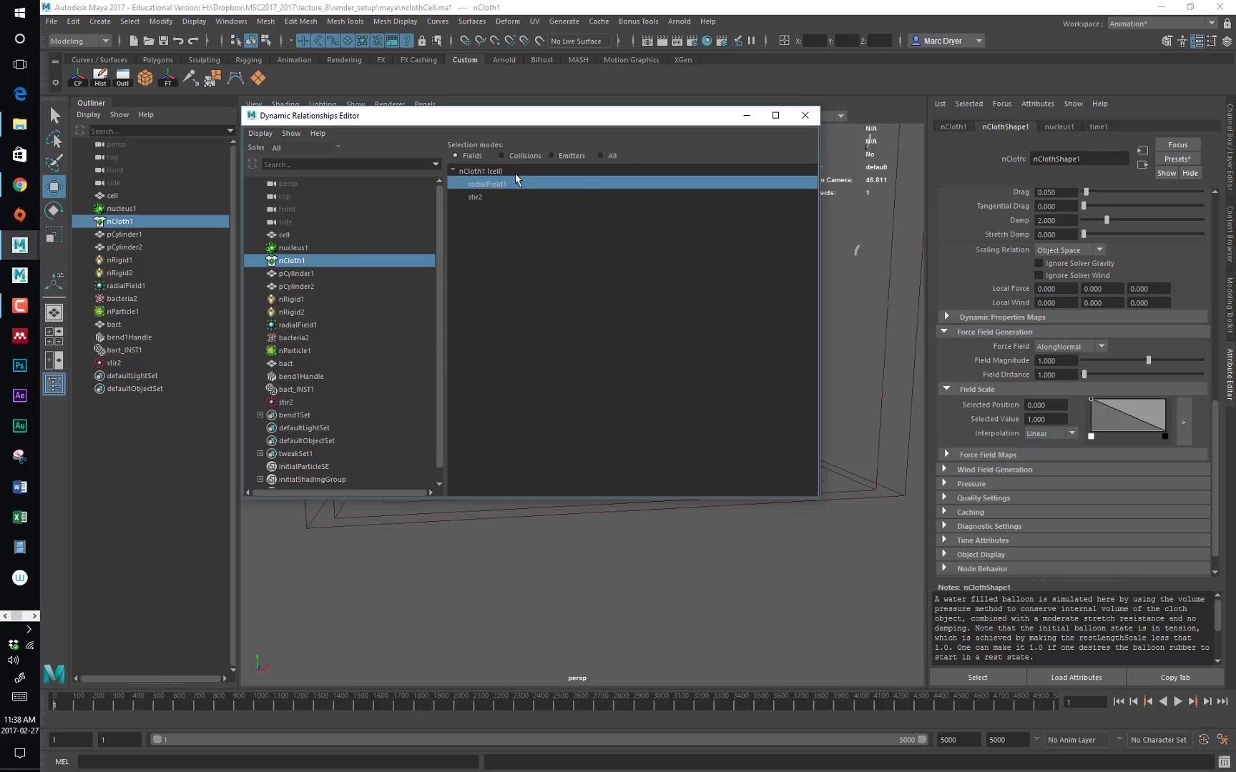
click(805, 115)
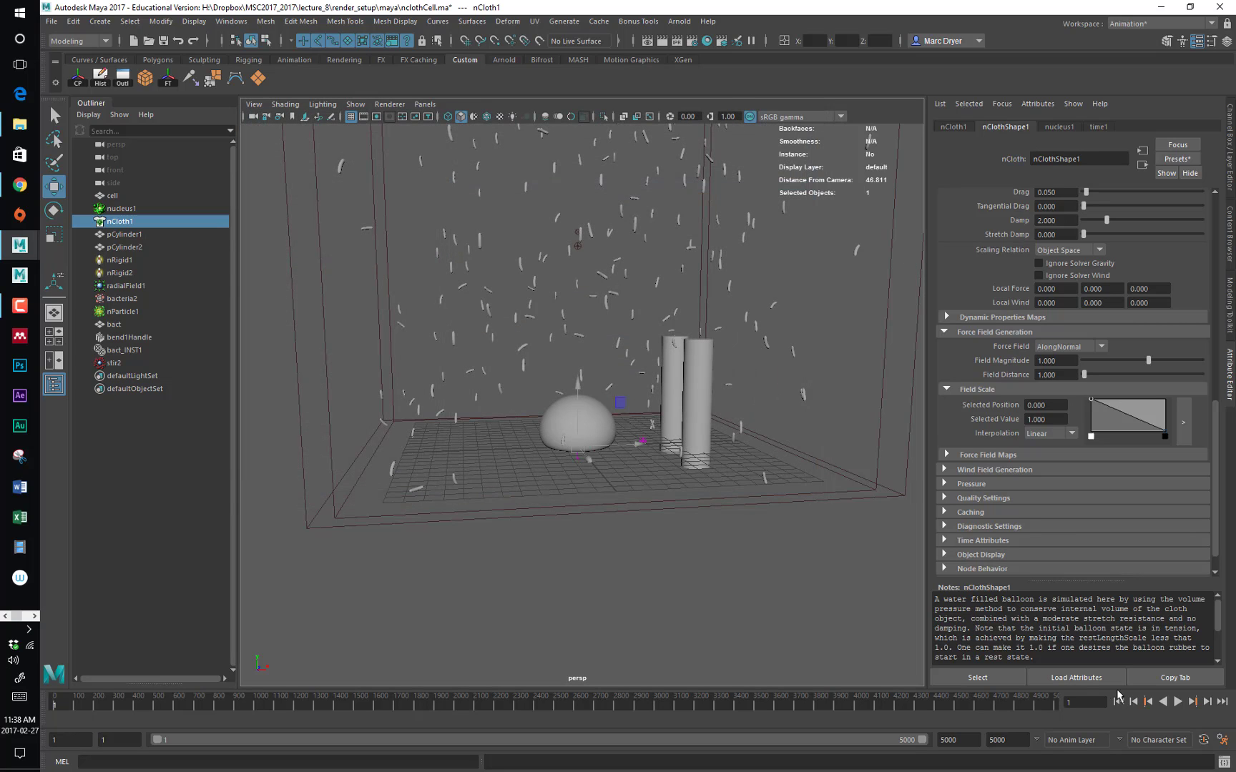
click(1178, 701)
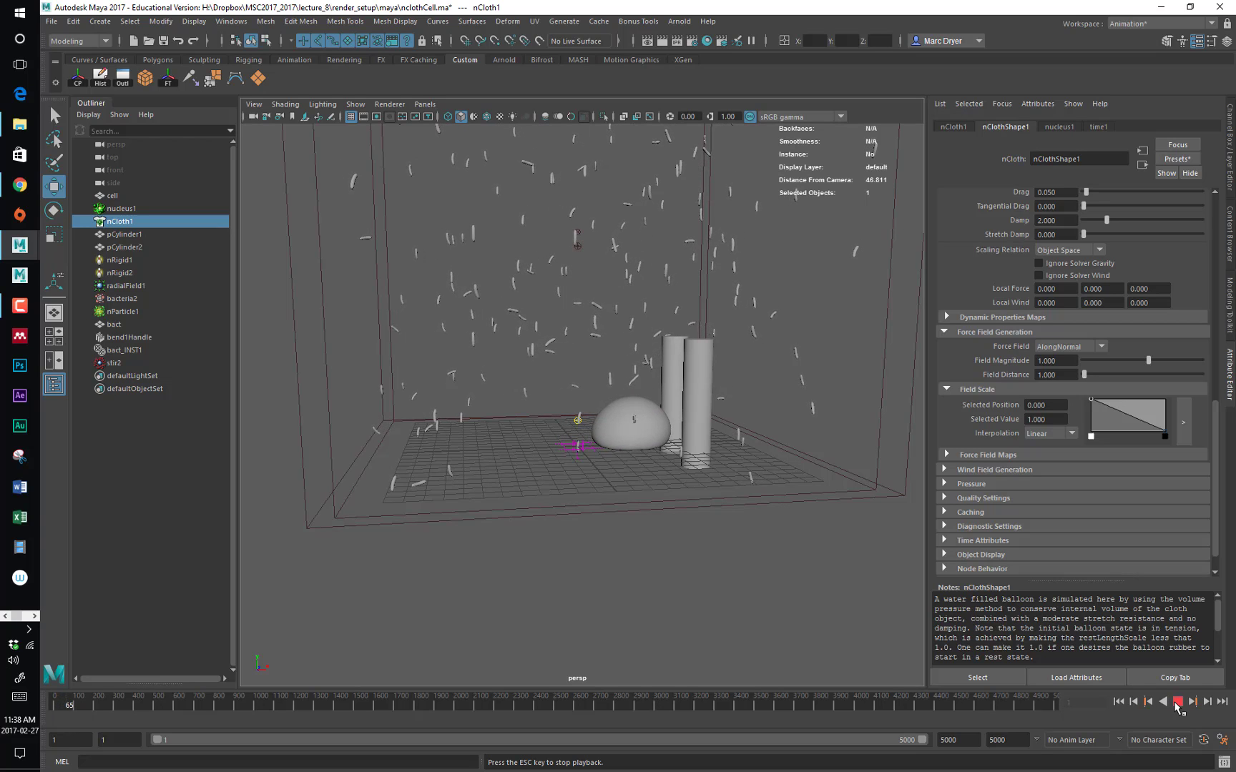
click(1177, 702)
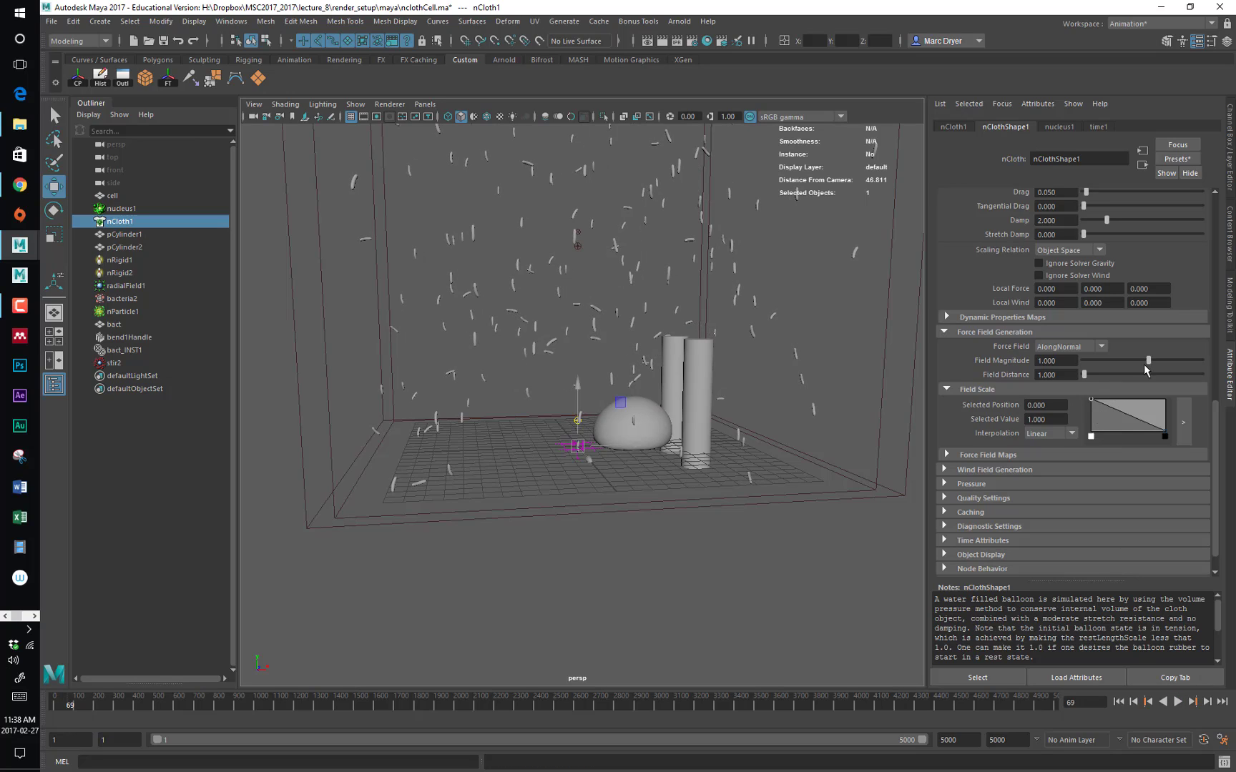
Raise nClothShape1's Field Distance to about 36.264, play the simulation from the first frame to about frame 30, and rewind
drag(1082, 376, 1125, 377)
click(1119, 703)
click(1176, 702)
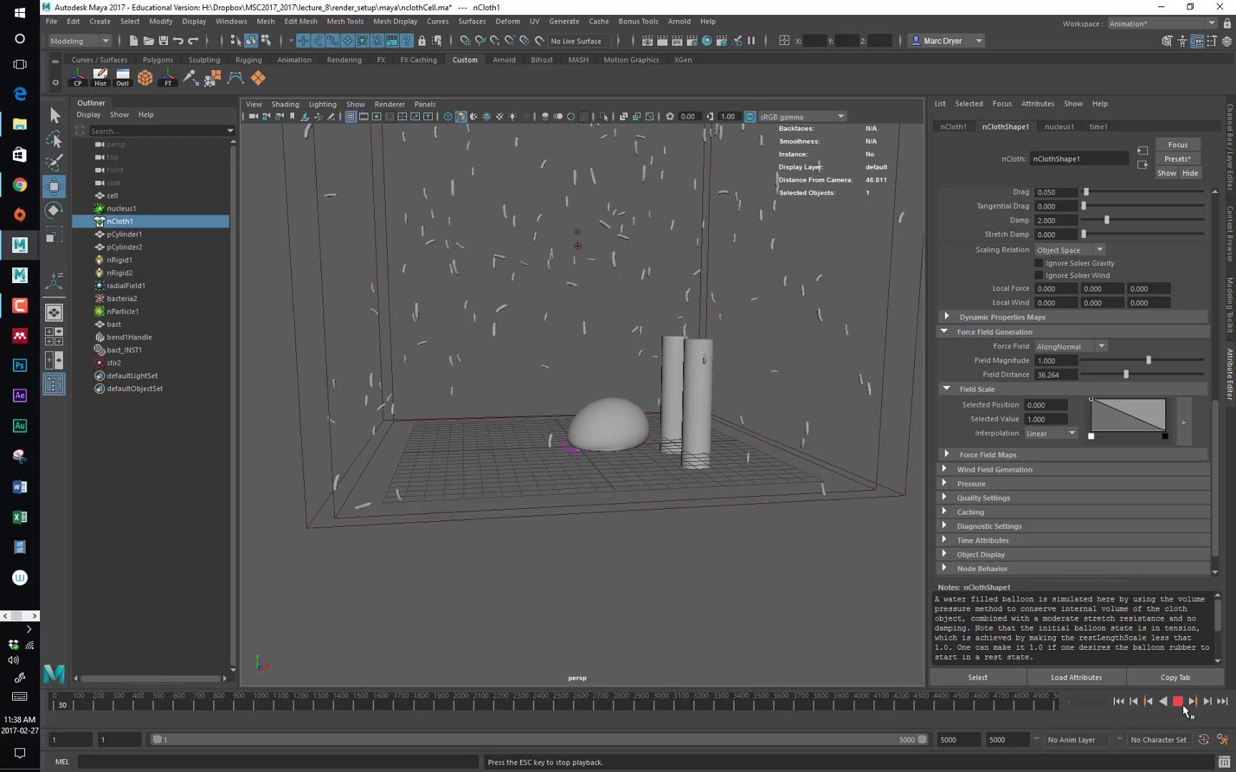
click(1180, 704)
click(1118, 702)
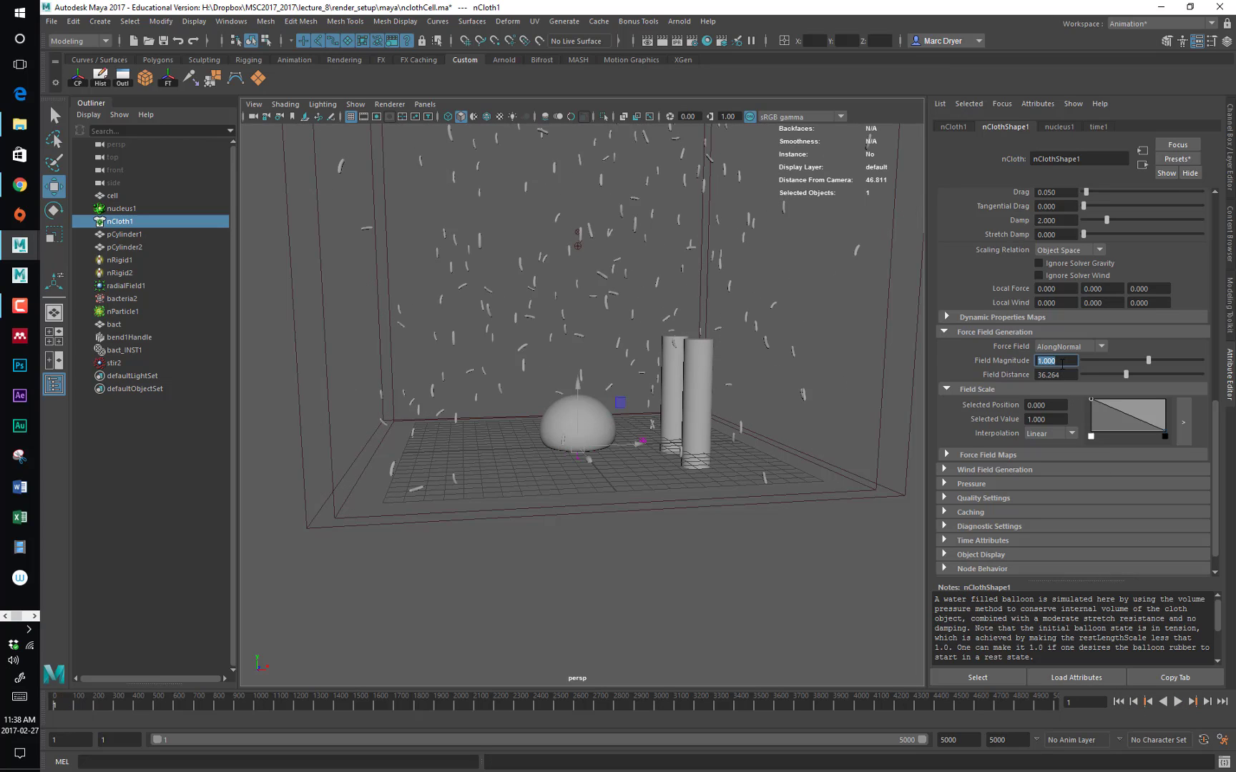
Set nClothShape1's Field Magnitude to -1, play the simulation to about frame 96, and rewind to the first frame
key(Return)
scroll(567, 407, down, 3)
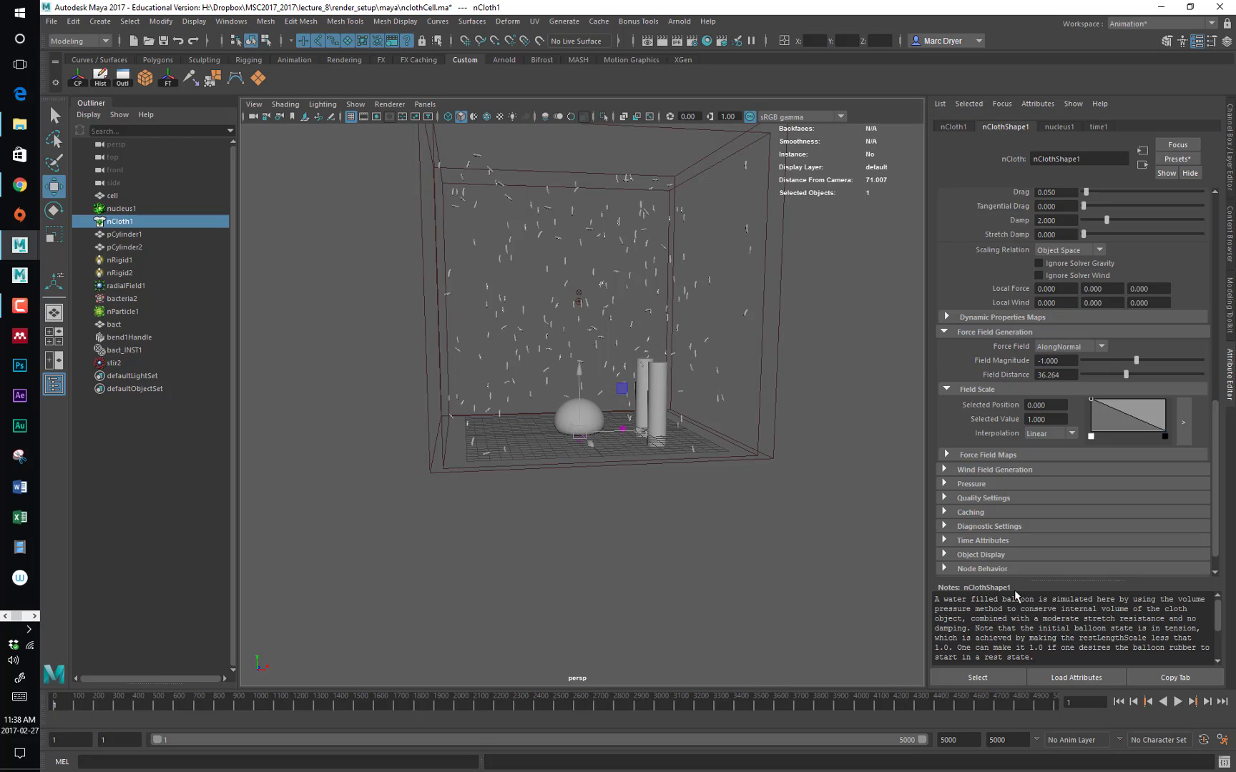
click(1178, 702)
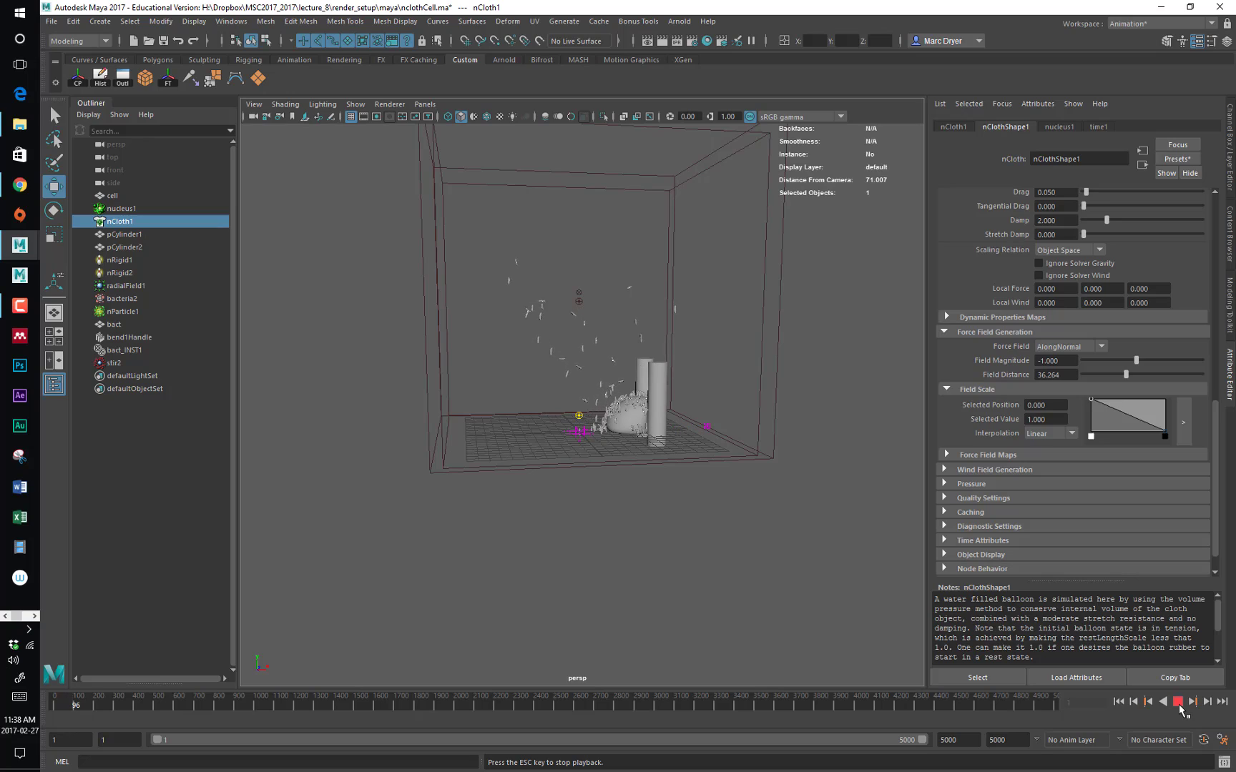
click(1178, 701)
click(1119, 702)
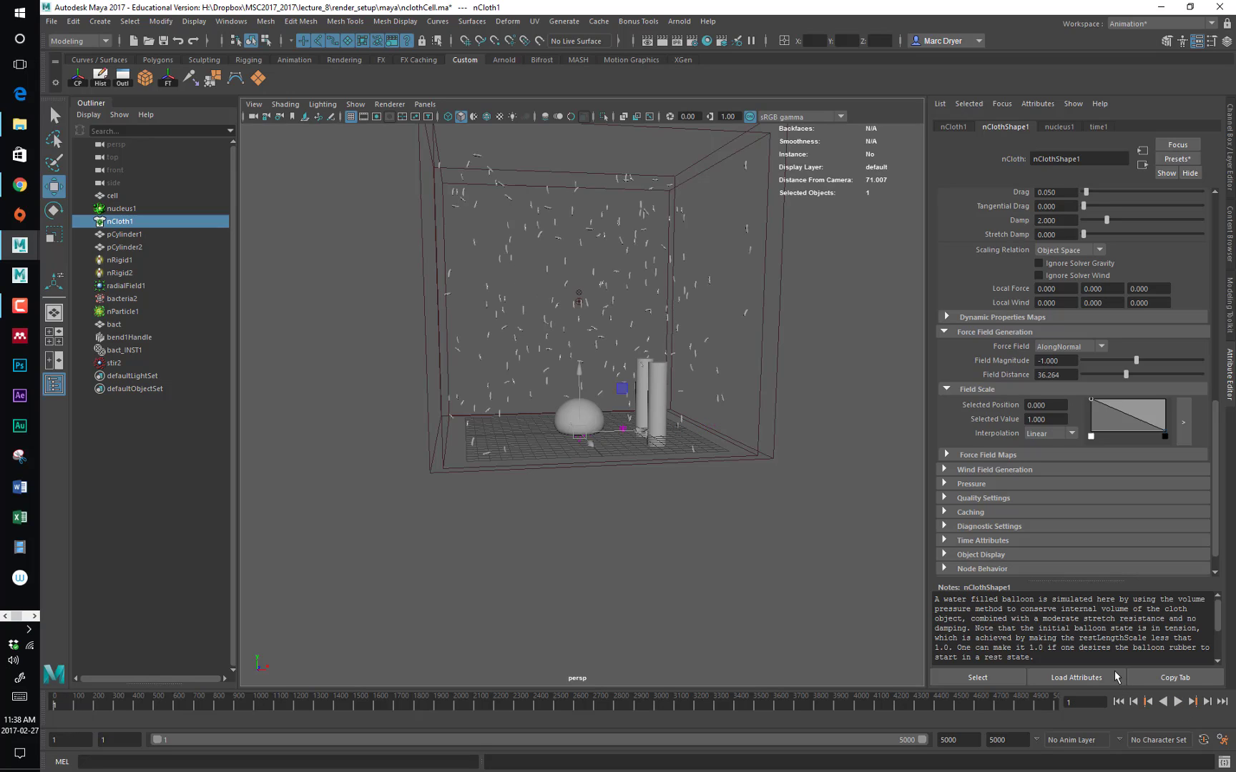
Set nClothShape1's Field Distance to 5
click(1070, 374)
text(5)
key(Return)
alt+drag(478, 461, 554, 443)
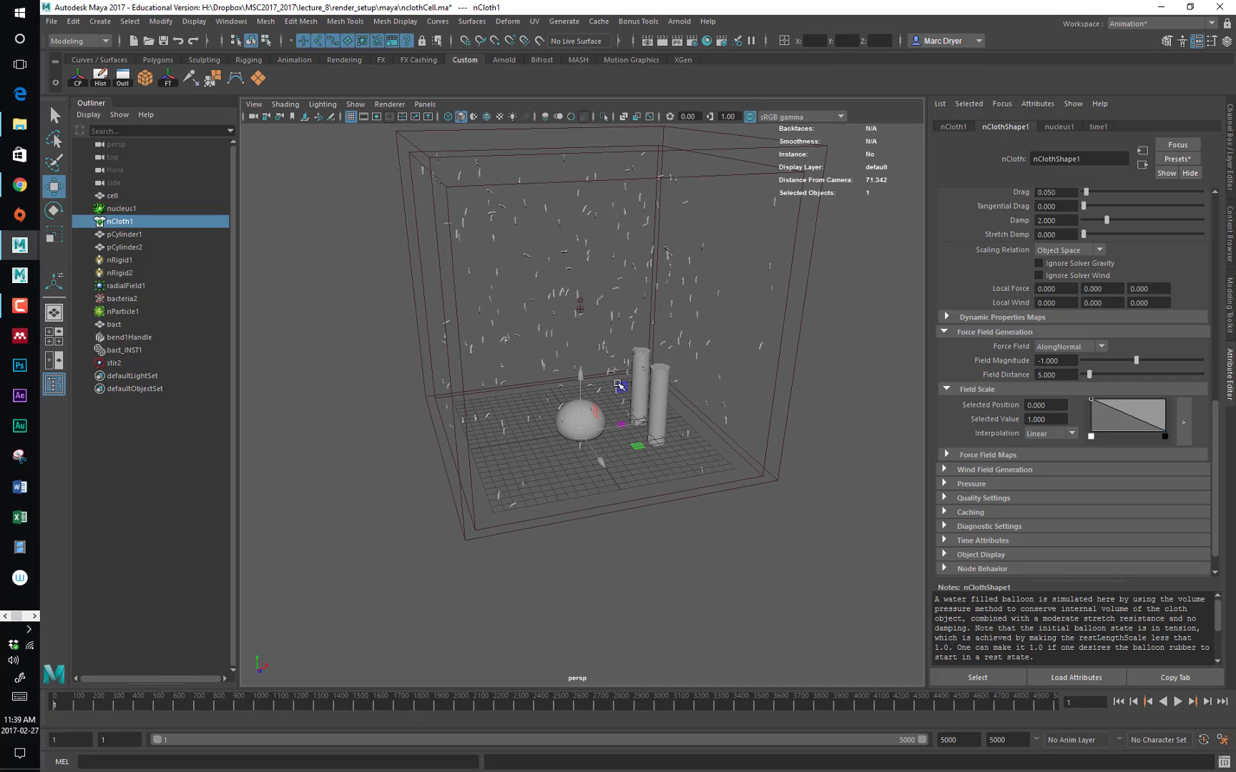
Set the interpolation of nClothShape1's Field Scale ramp to Smooth and play the simulation to frame 205
alt+right_drag(642, 432, 776, 513)
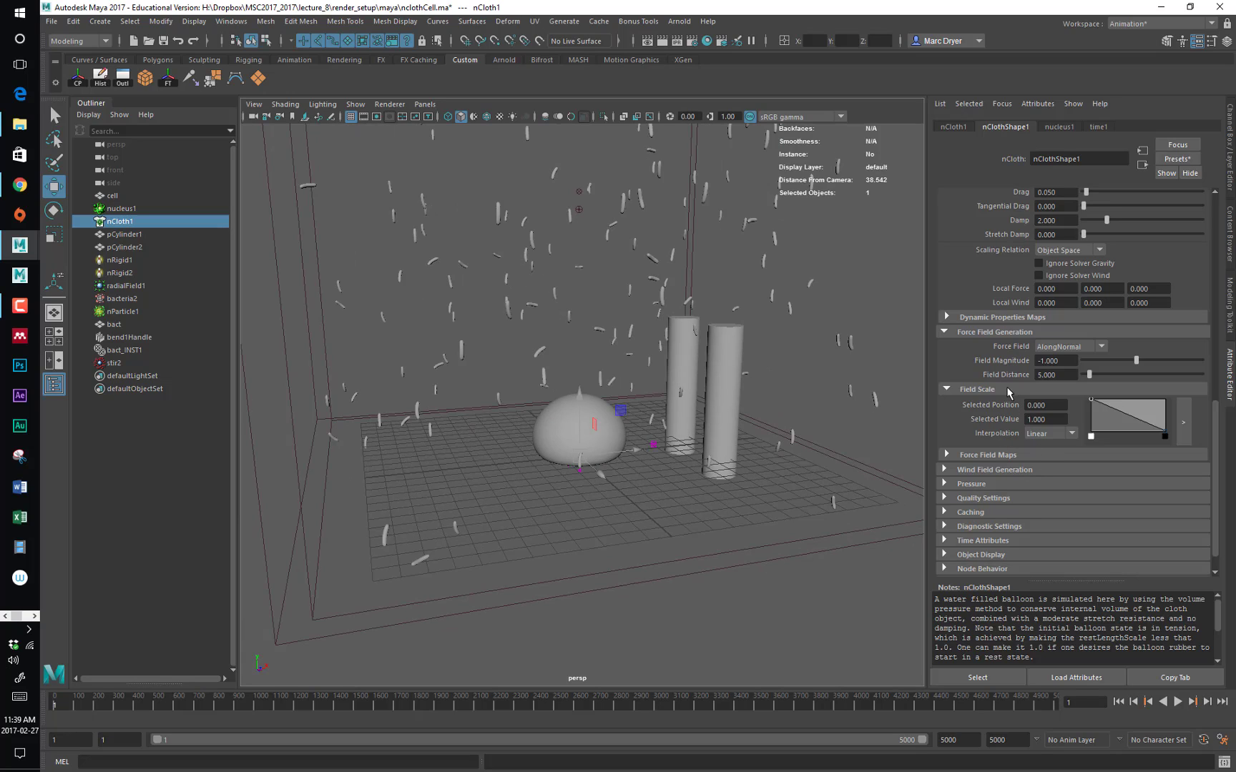
click(1049, 436)
click(1053, 467)
click(1177, 702)
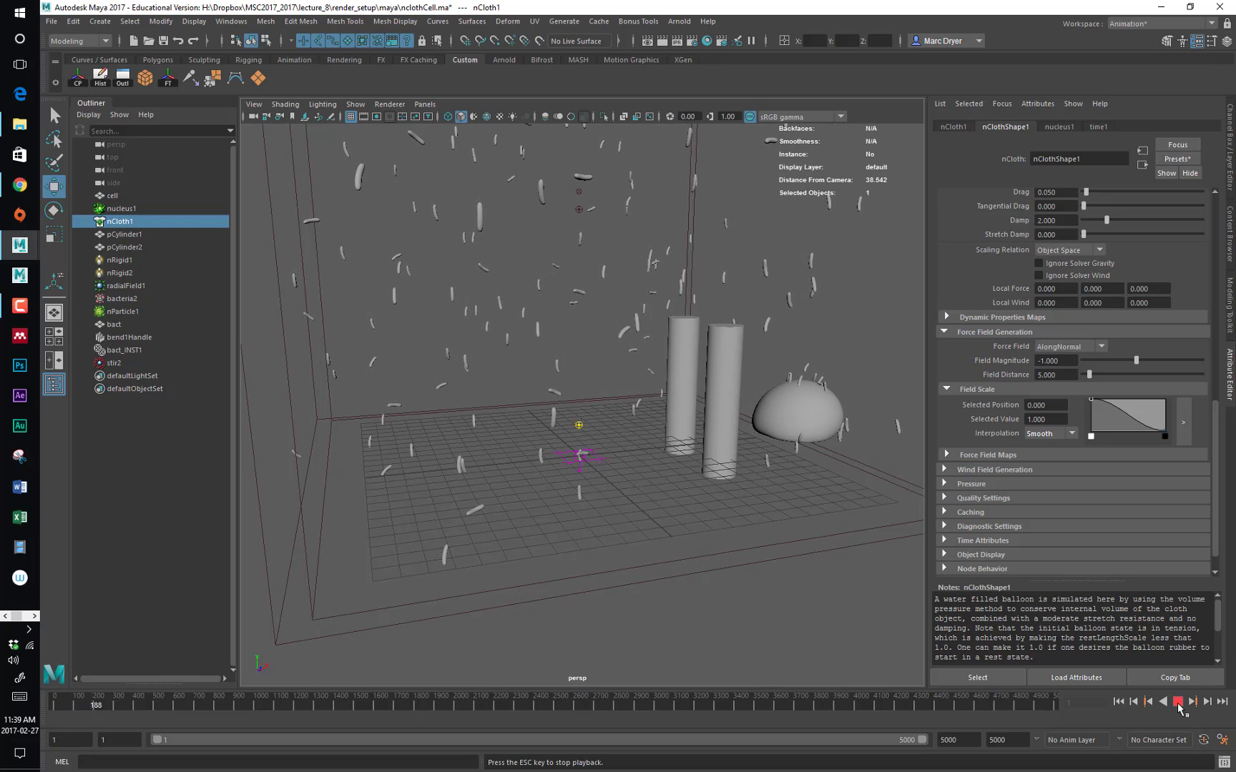
click(1178, 702)
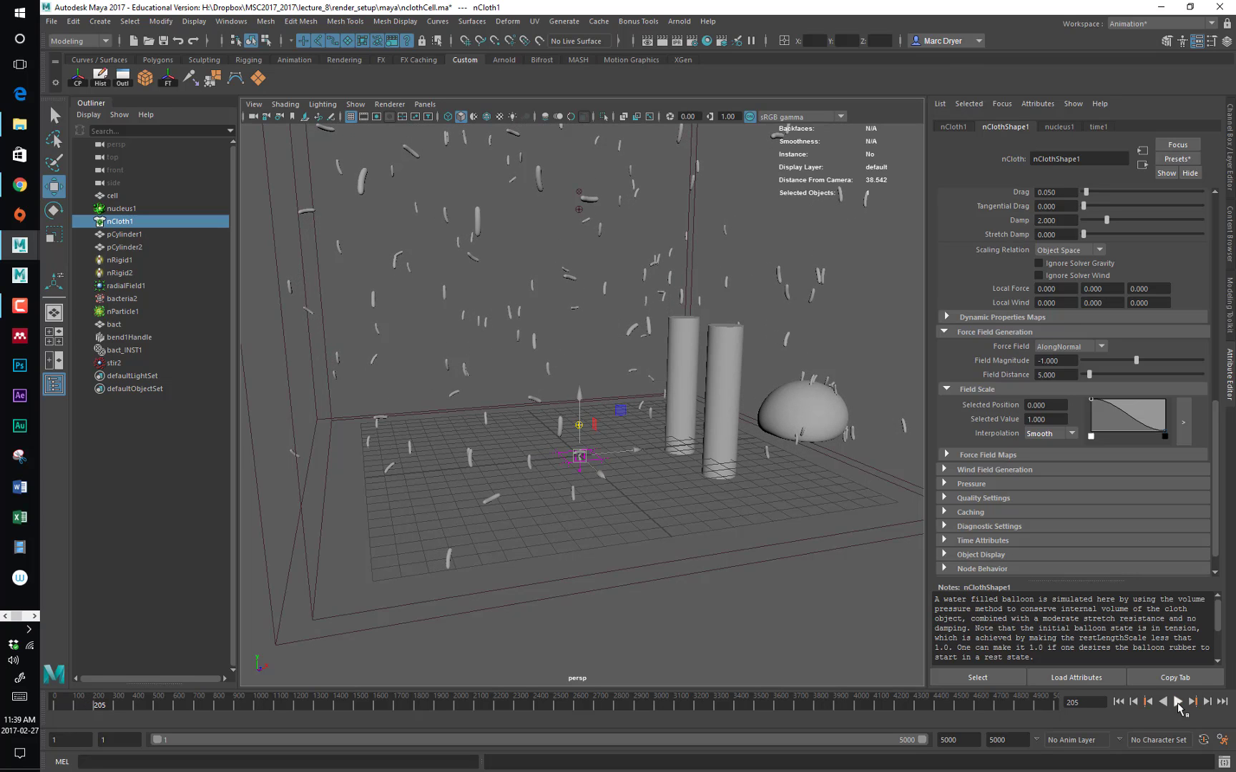
alt+drag(839, 555, 633, 464)
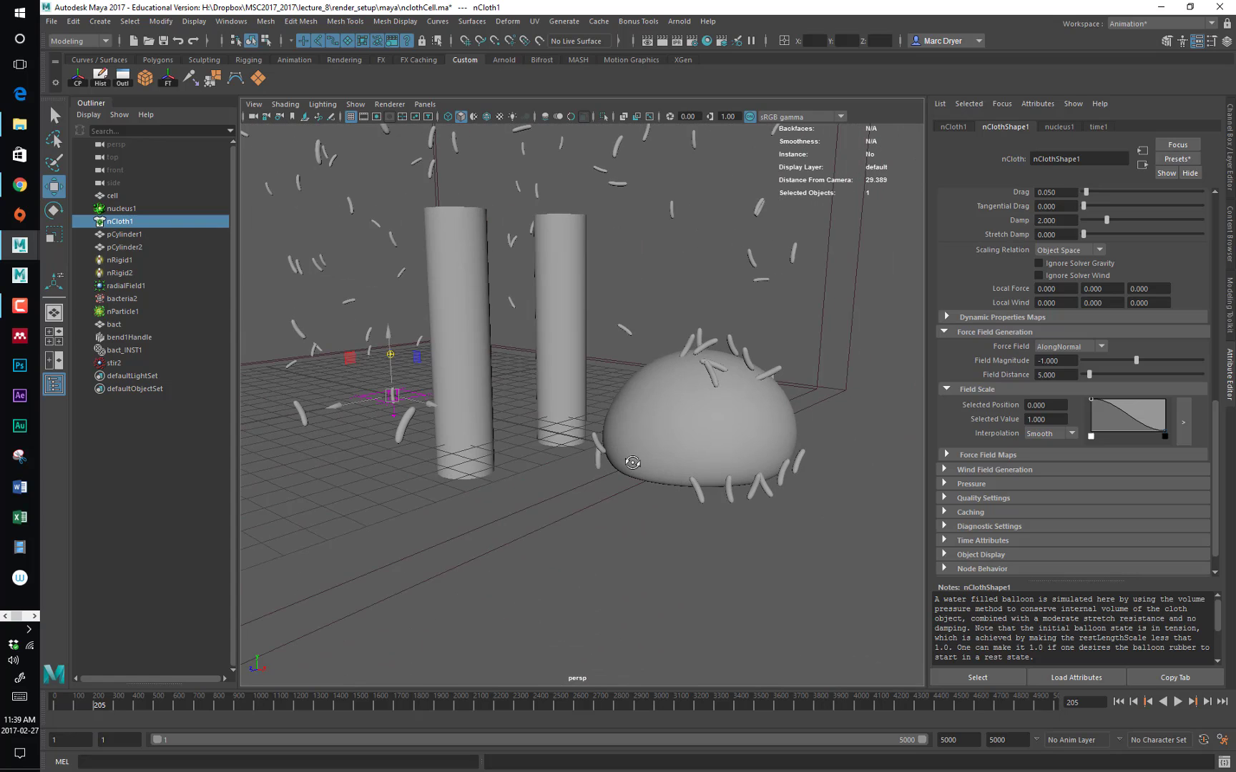
alt+right_drag(633, 464, 721, 463)
alt+middle_drag(721, 464, 604, 460)
alt+drag(605, 460, 626, 454)
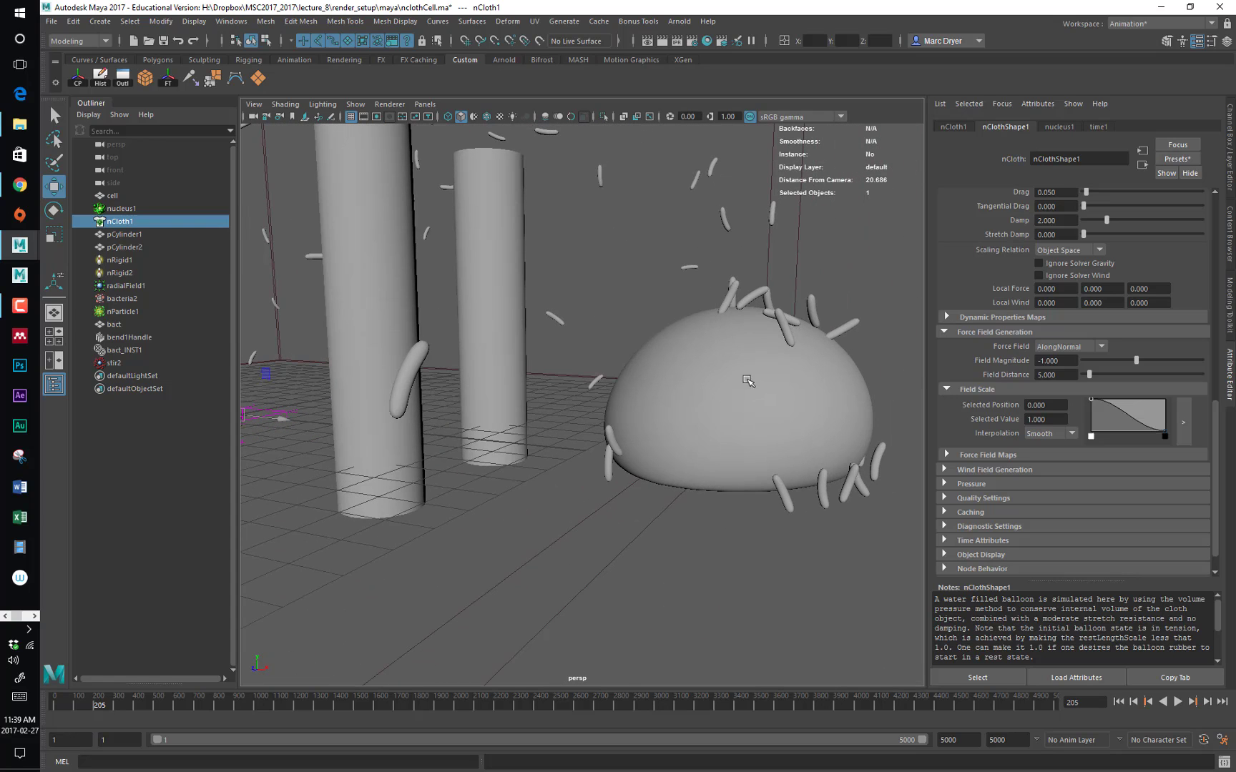
Select nParticle1 and set its collision Solver Display to Collision Thickness
click(862, 339)
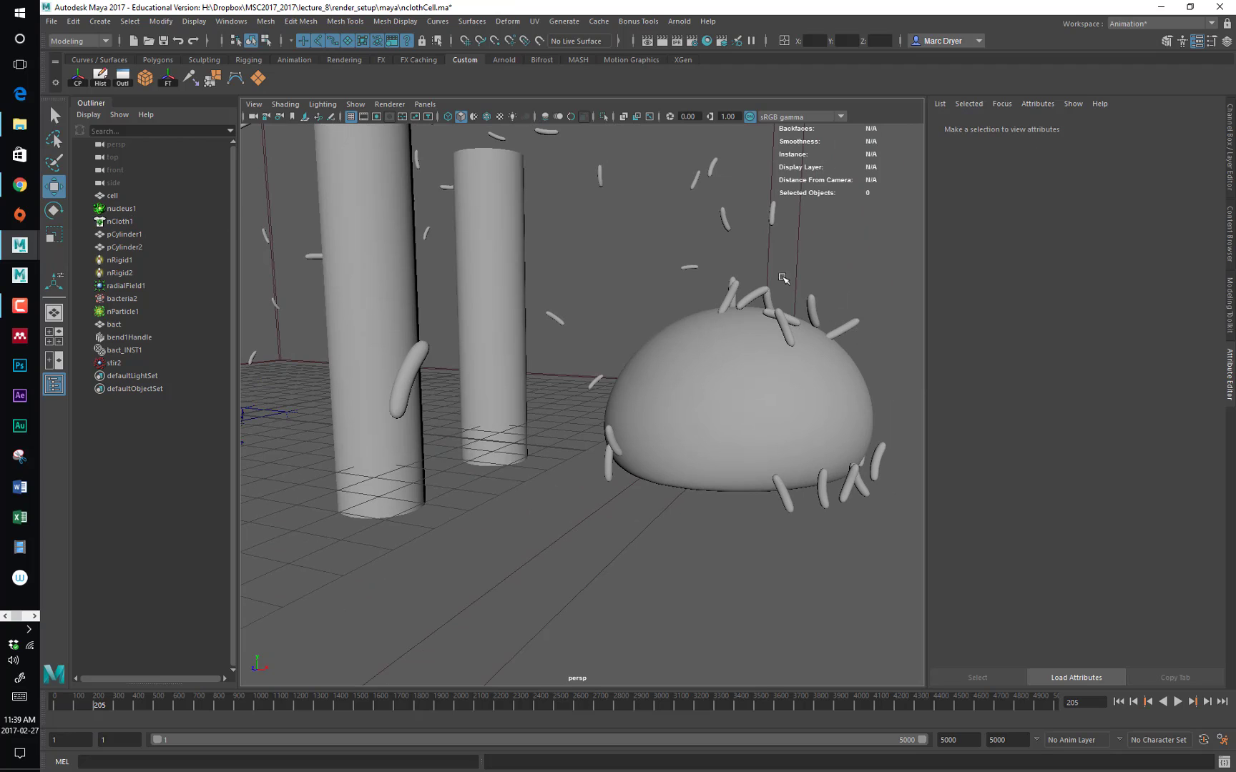
click(738, 239)
scroll(1016, 286, up, 5)
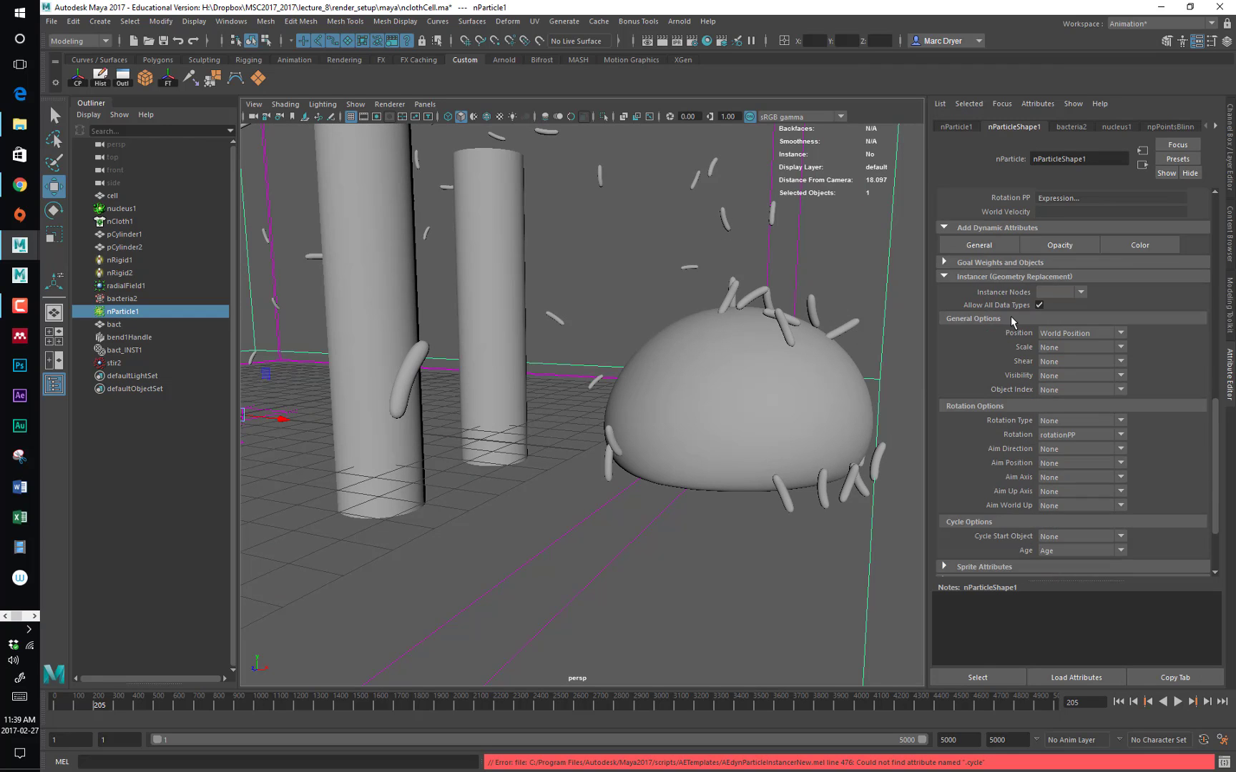
scroll(972, 312, up, 6)
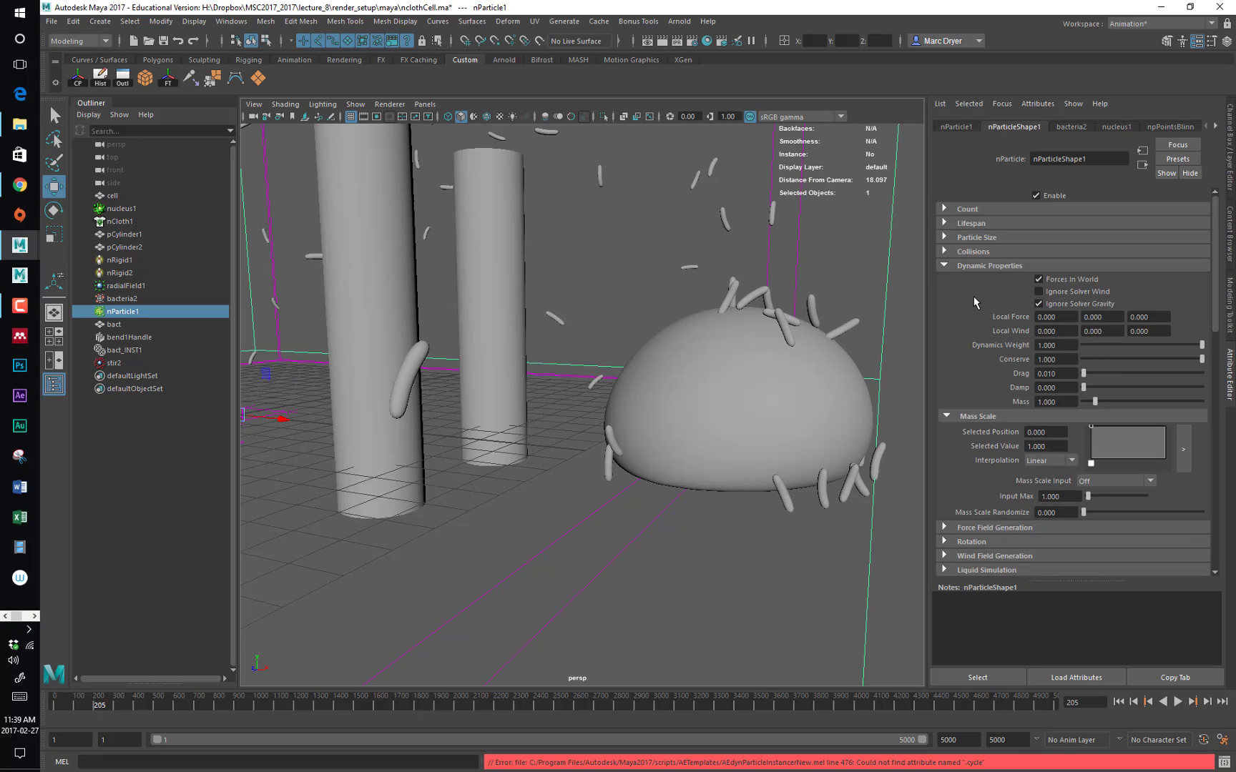
click(973, 252)
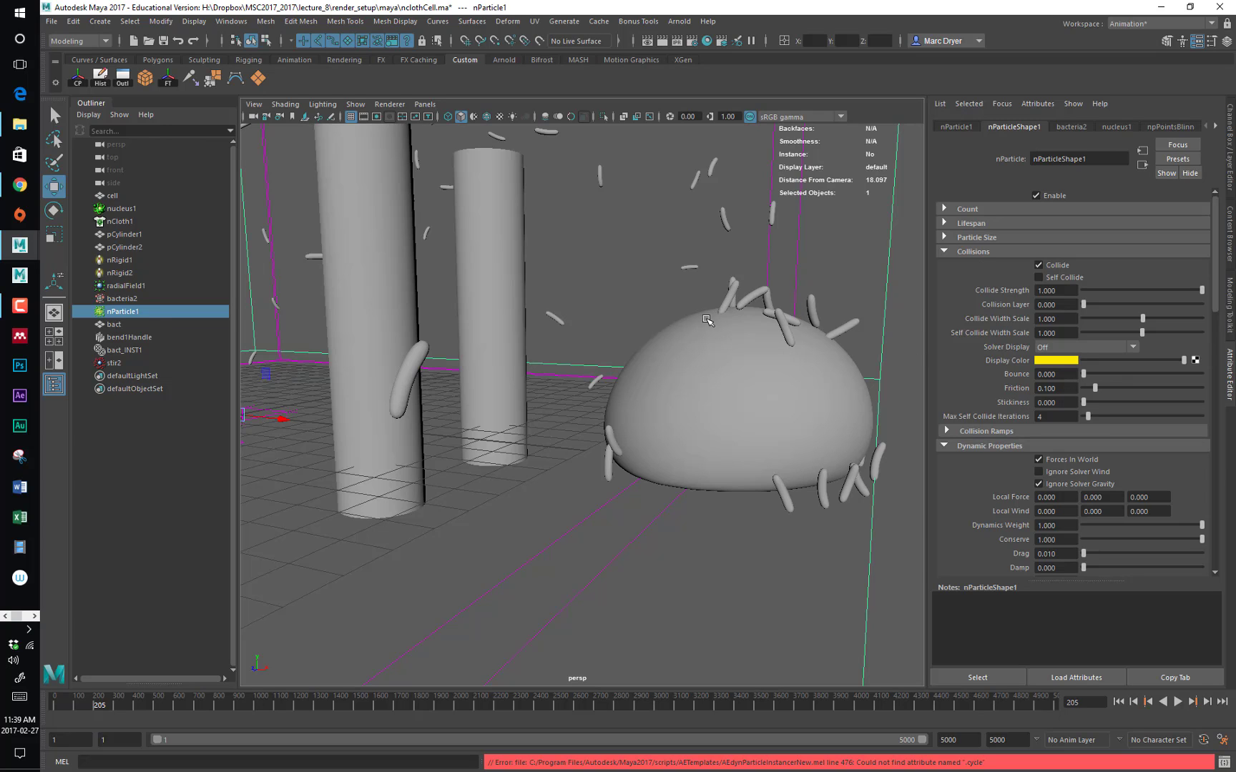
alt+right_drag(706, 319, 781, 318)
alt+middle_drag(781, 318, 736, 344)
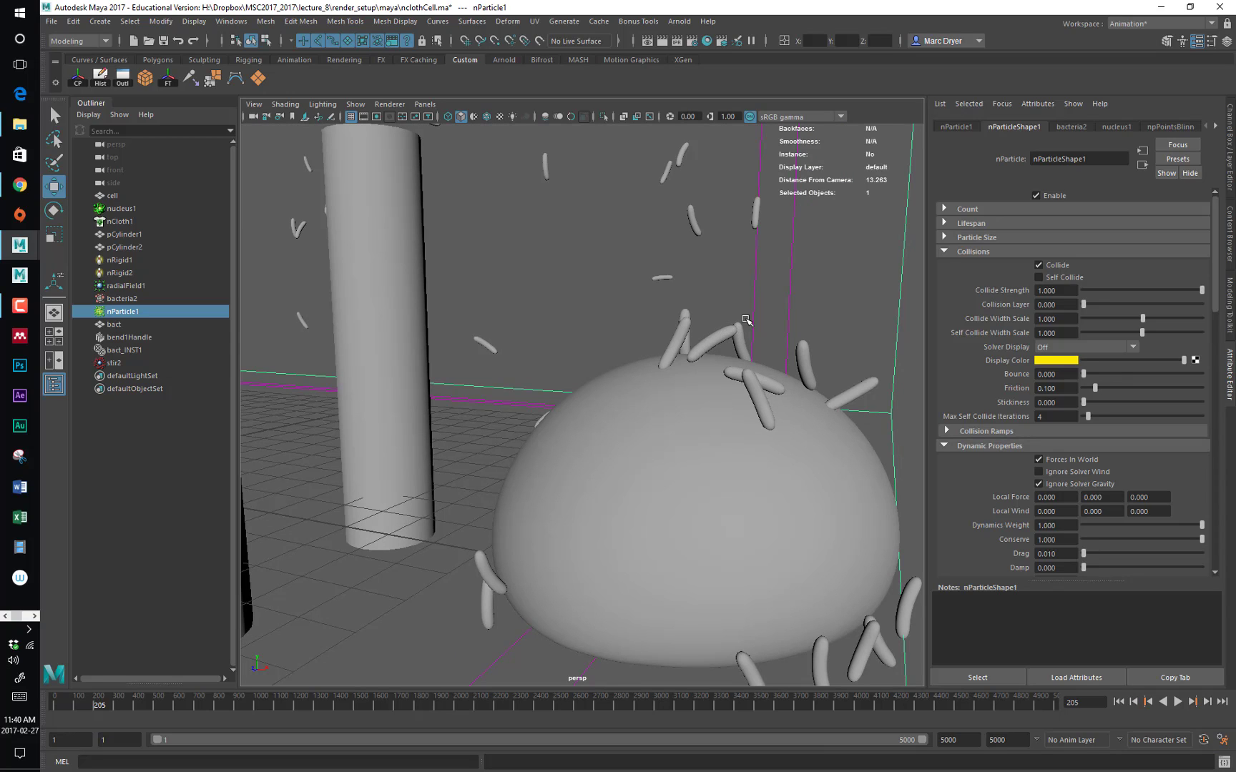
click(1069, 348)
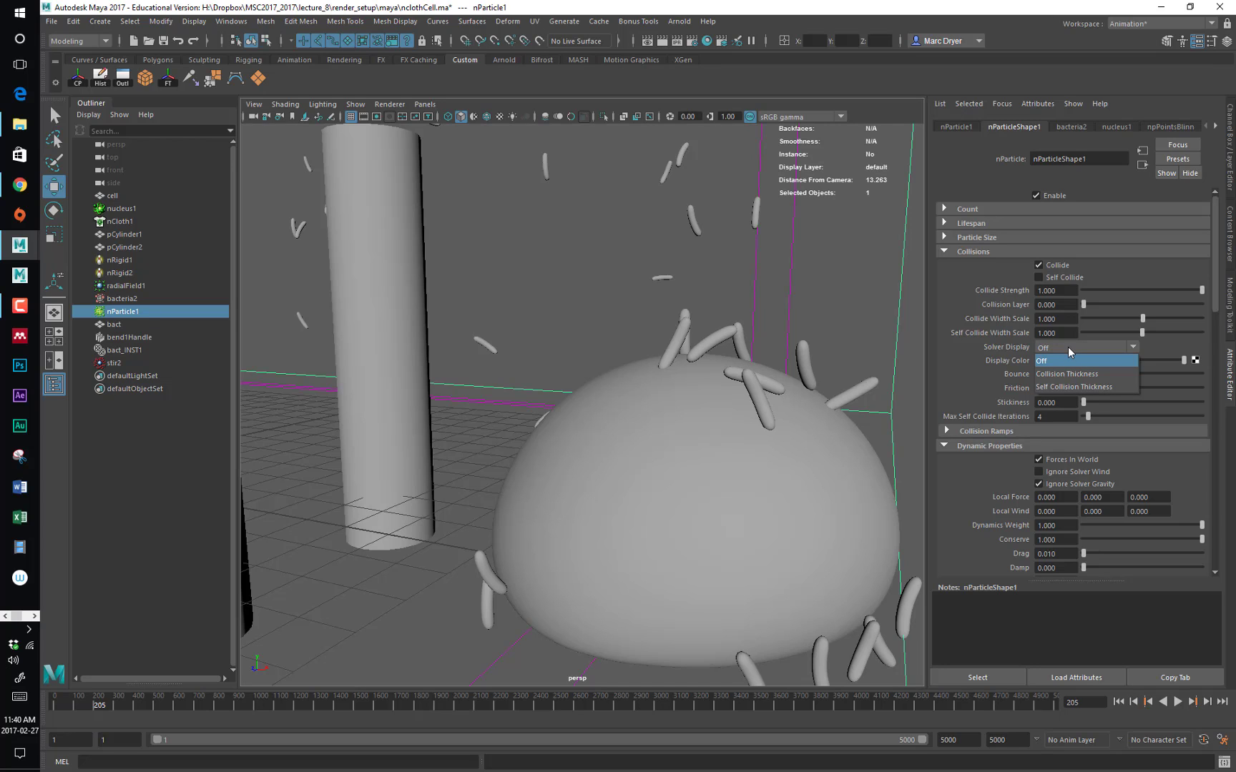
click(1079, 373)
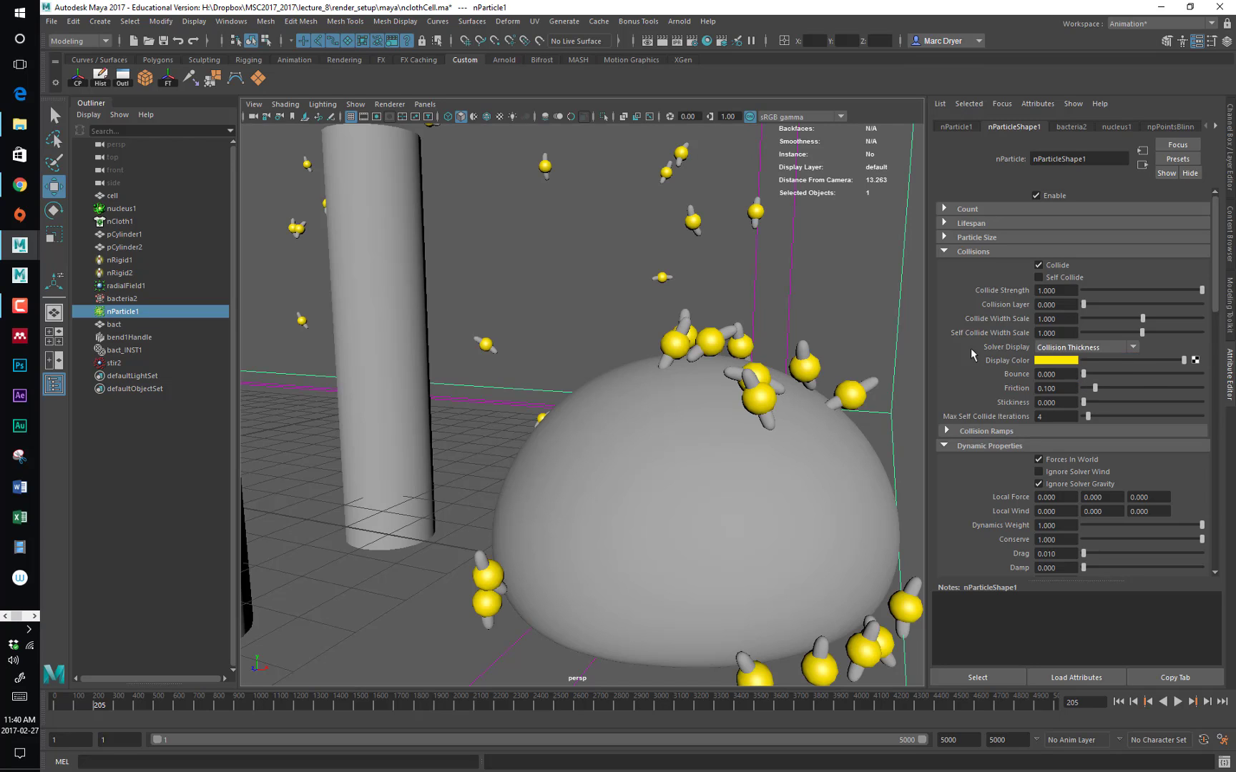
Reduce nParticleShape1's Collide Width Scale to about 0.538 and set Solver Display back to Off
alt+drag(823, 349, 944, 353)
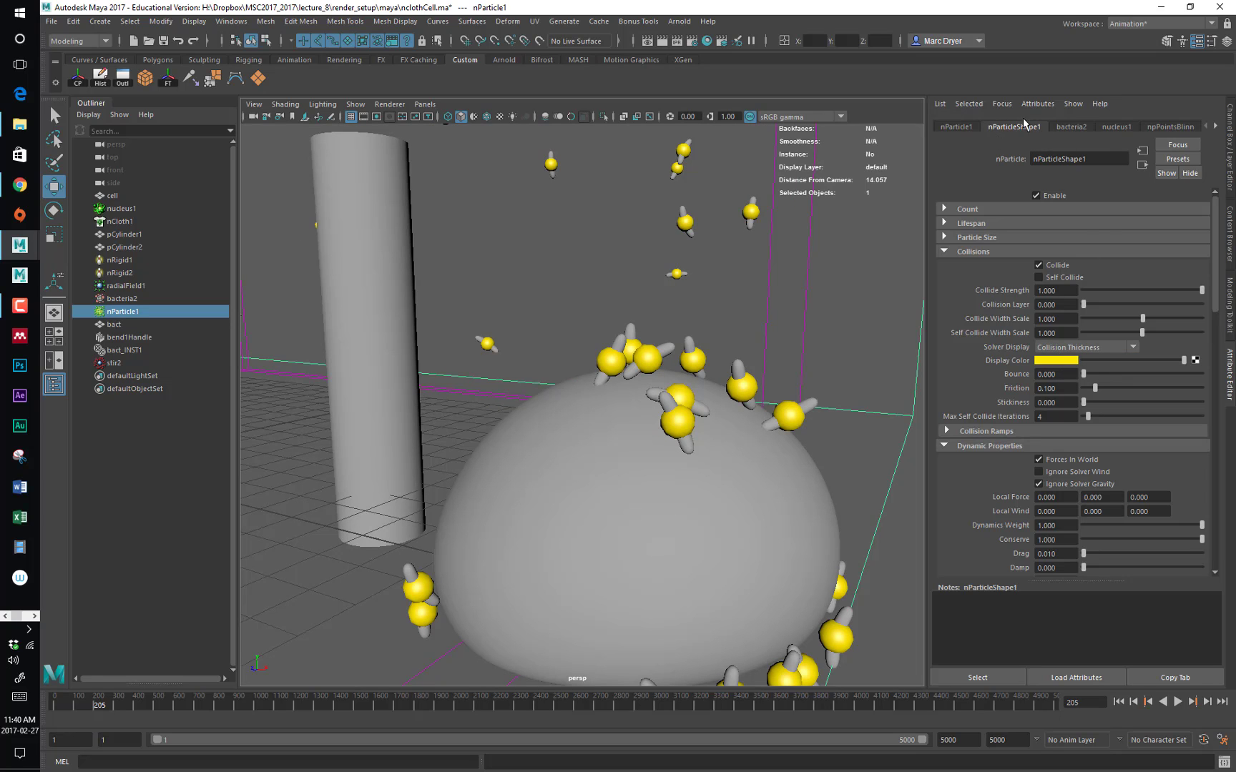
alt+drag(760, 343, 768, 384)
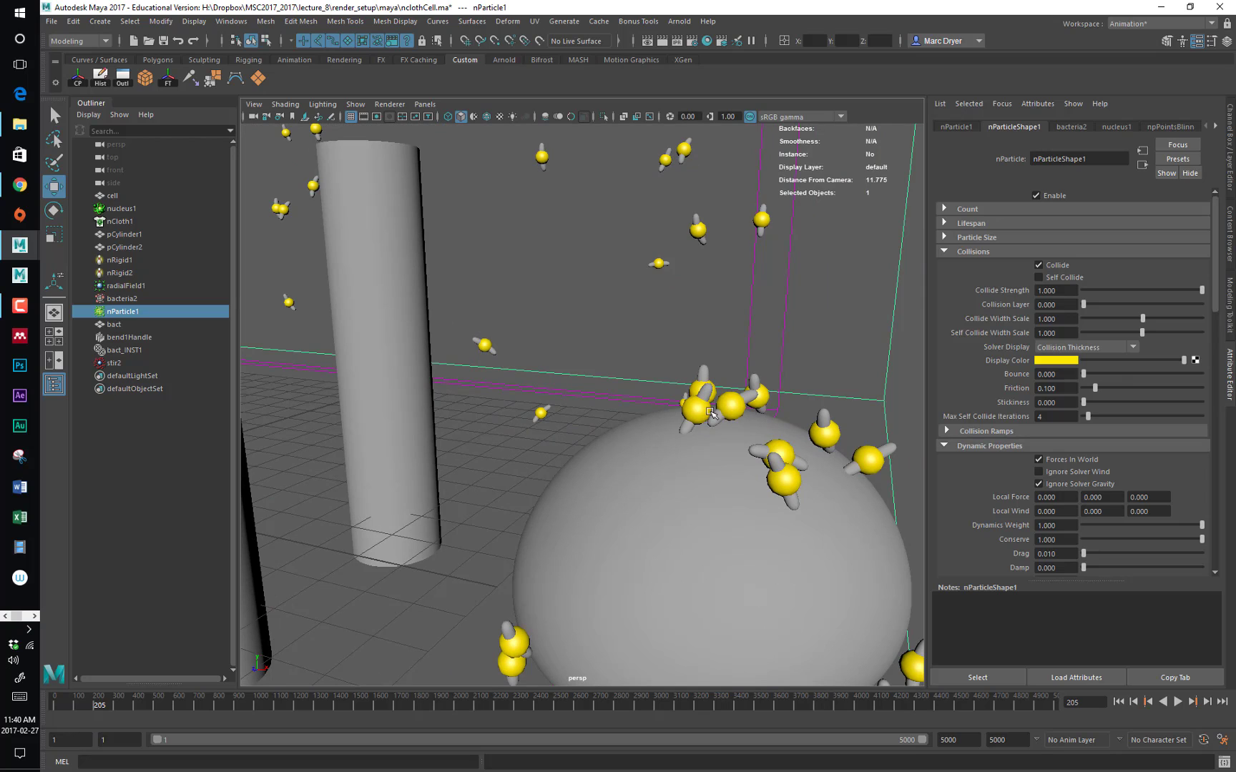
alt+right_drag(710, 422, 775, 414)
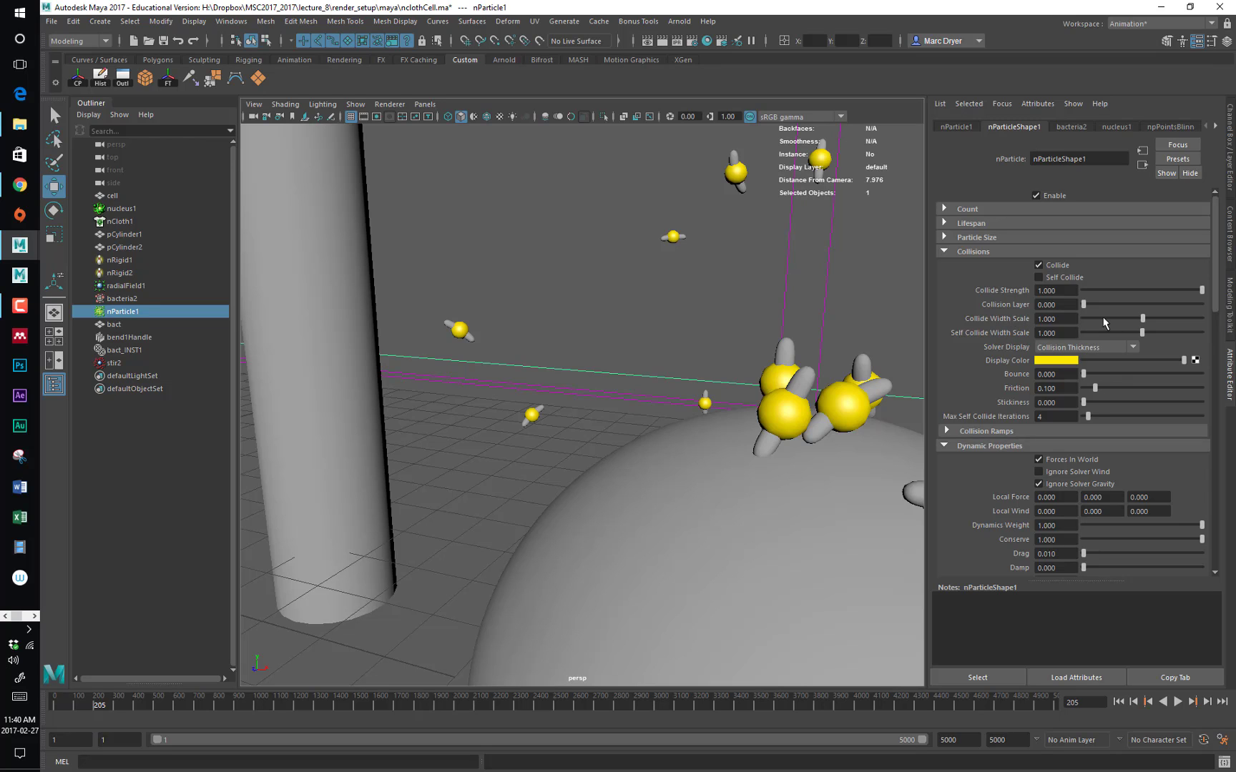
drag(1143, 319, 1110, 331)
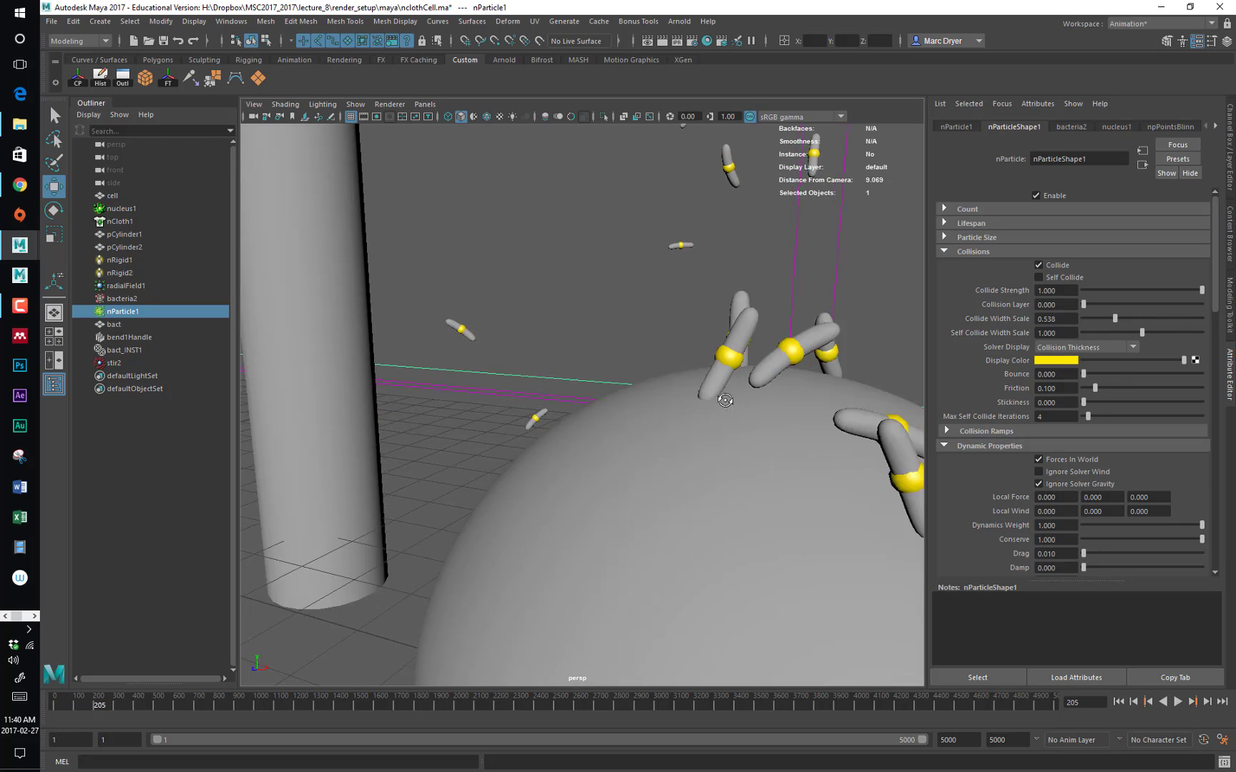
click(1058, 350)
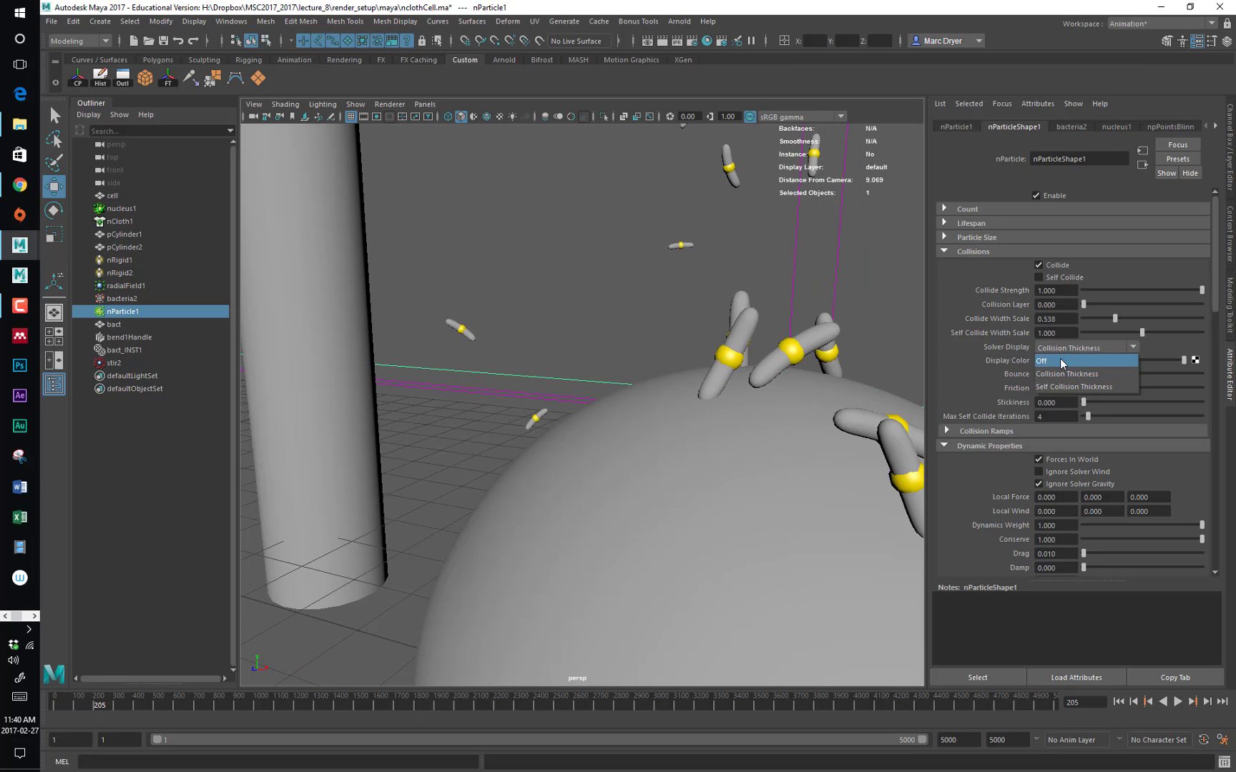
click(1058, 358)
Raise nParticleShape1's Stickiness to 2 and return the simulation to the first frame
key(f)
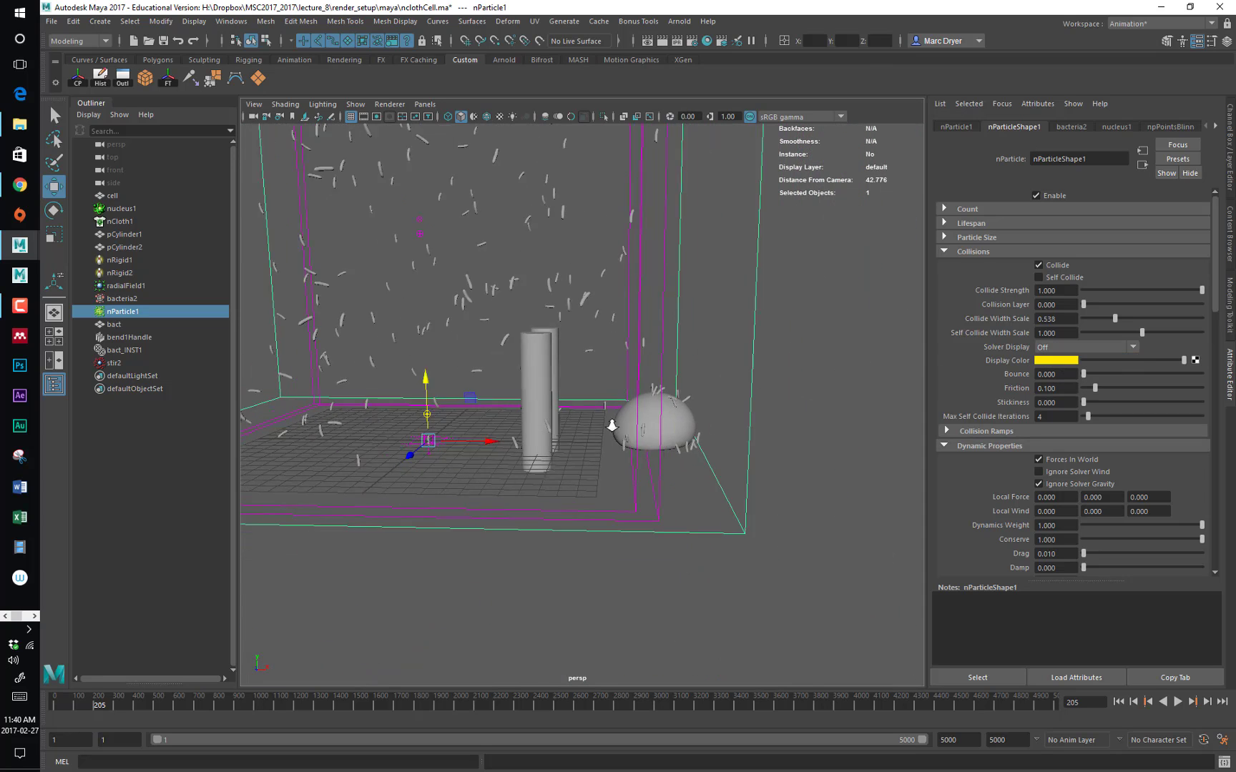
click(1118, 702)
click(1177, 701)
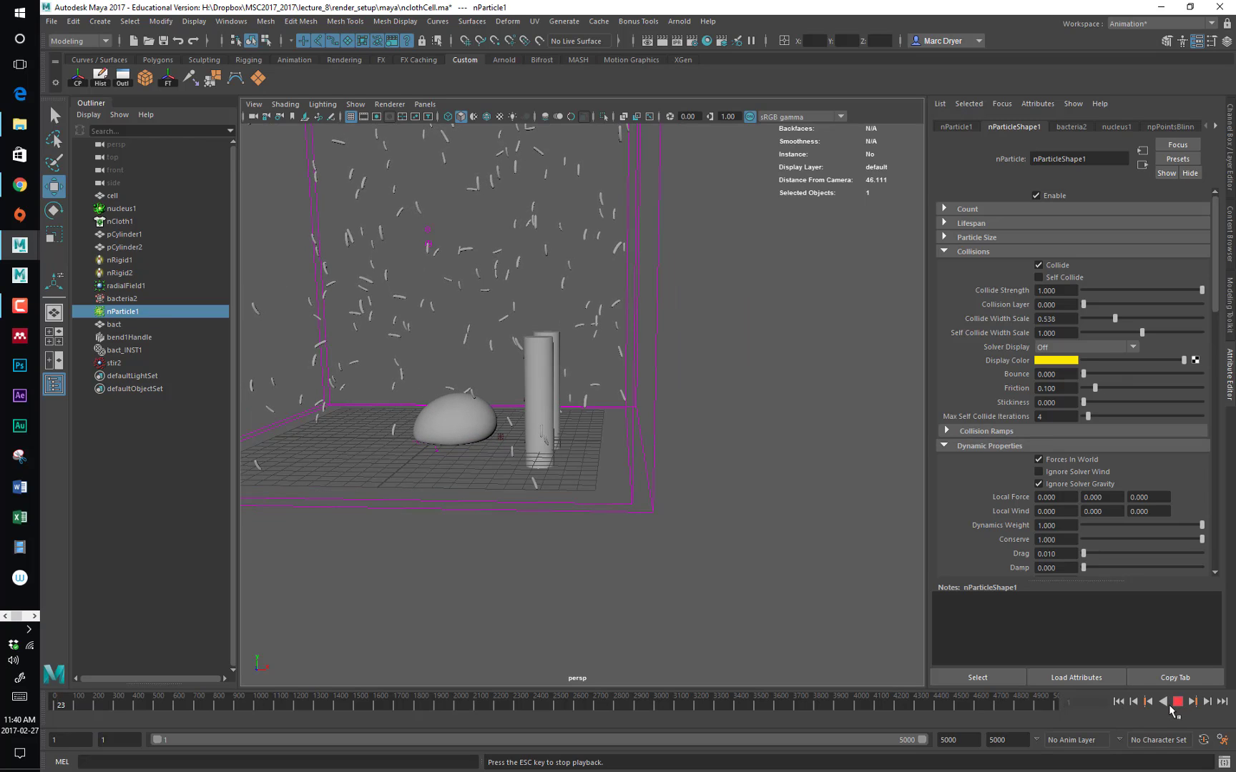
click(1171, 705)
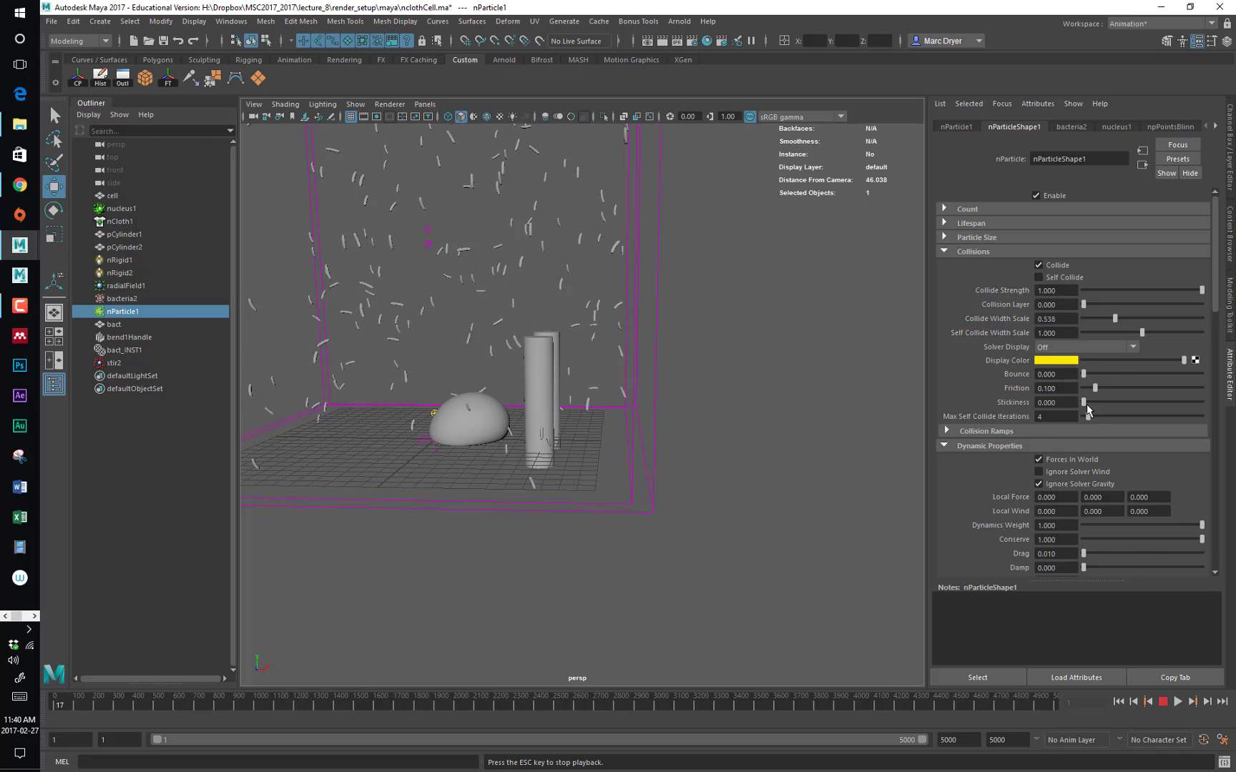
drag(1084, 402, 1201, 403)
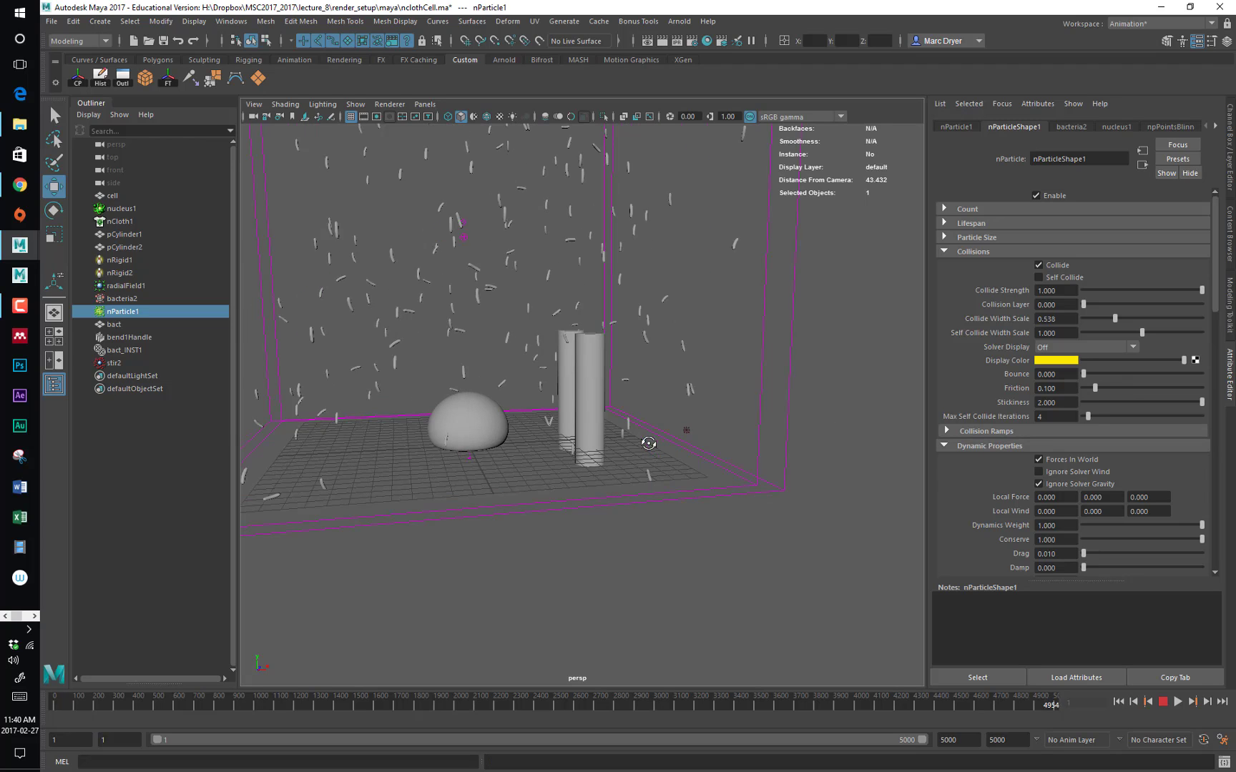
click(1119, 704)
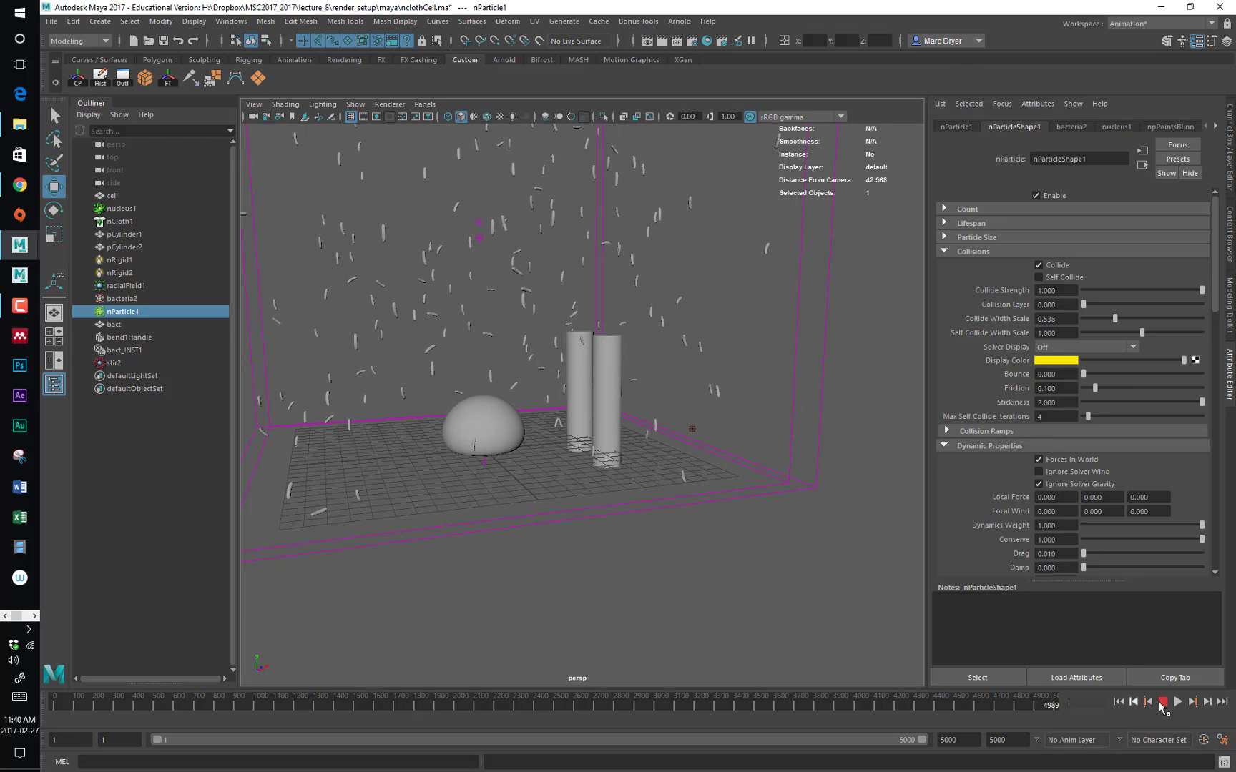
click(1164, 703)
click(1116, 704)
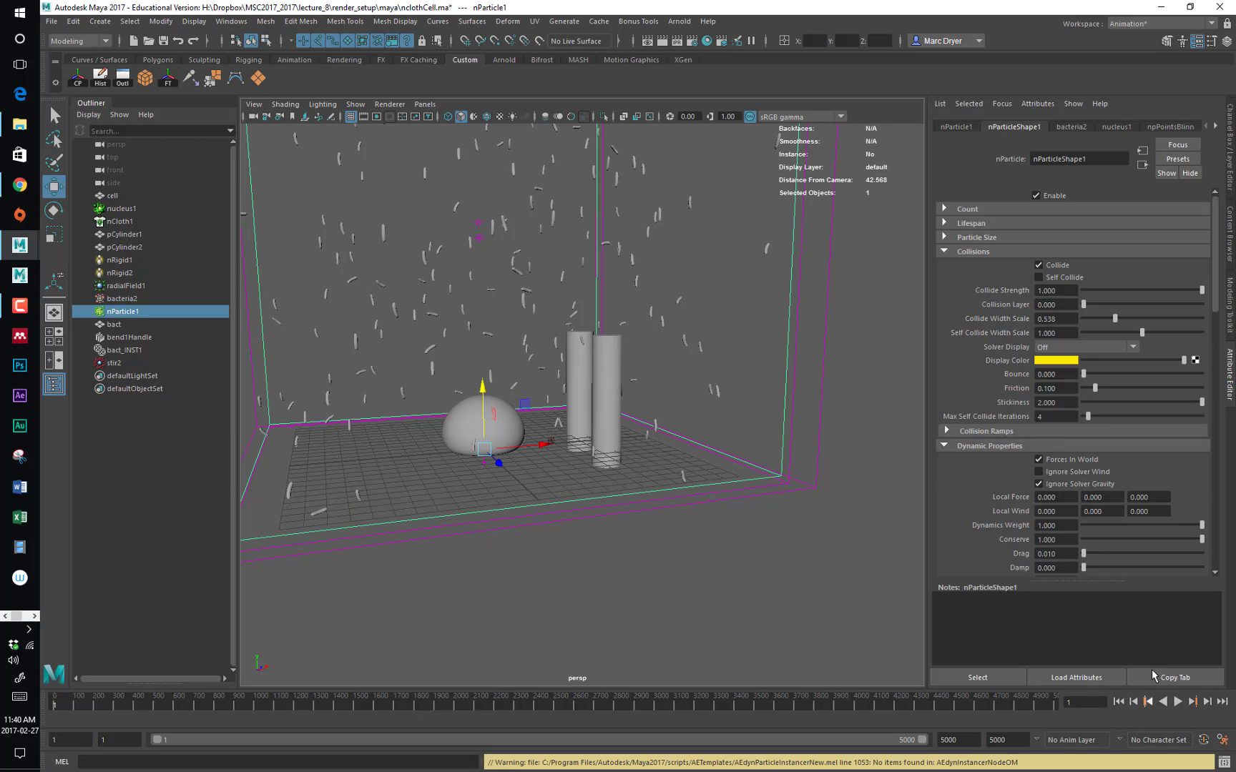
Play the simulation to frame 177 and examine how the bacteria attach to the cell
click(1178, 703)
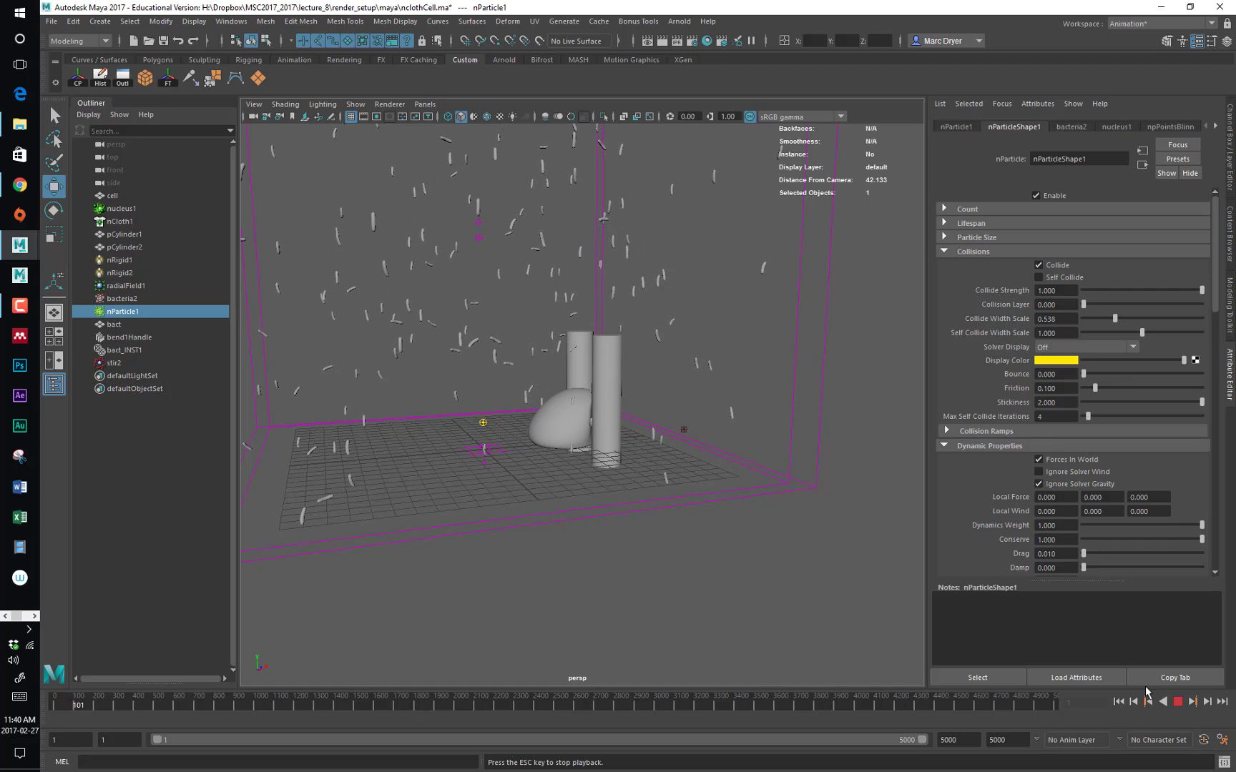
click(1179, 703)
alt+drag(728, 485, 618, 486)
alt+right_drag(618, 485, 858, 478)
alt+drag(822, 476, 733, 458)
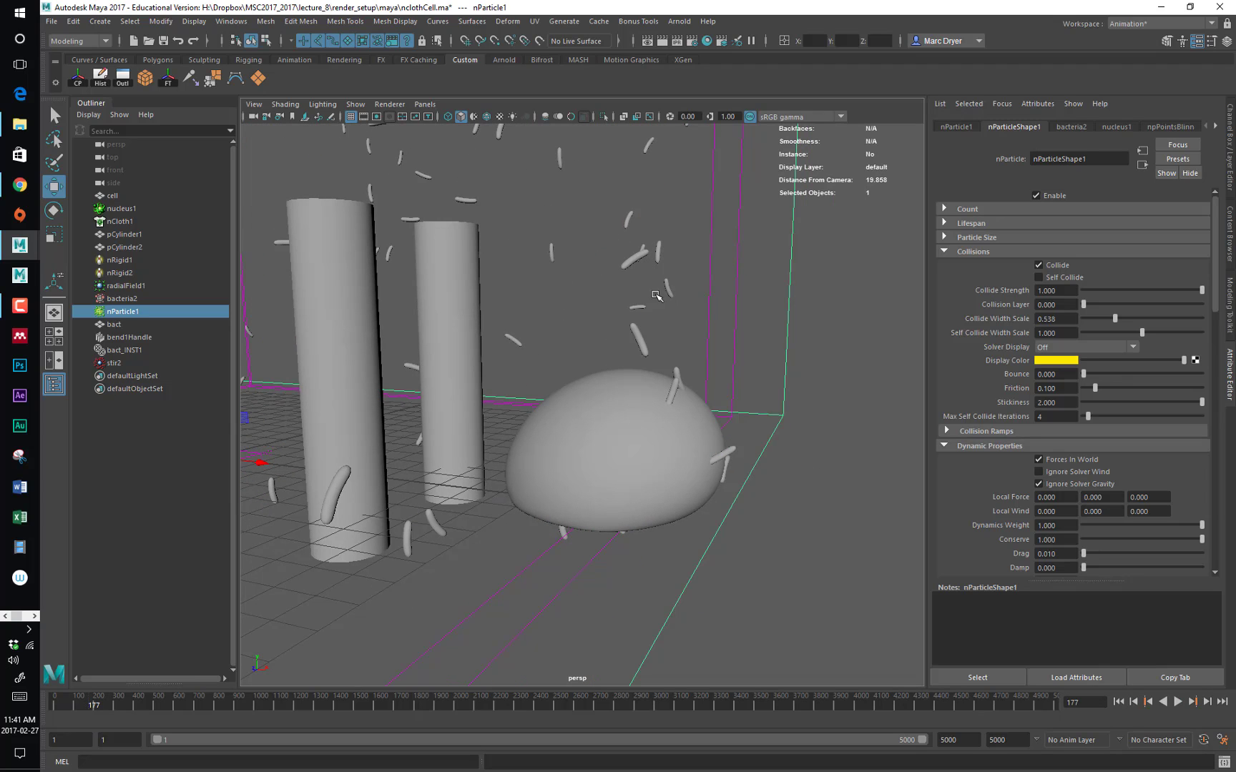
Enable Compute Rotation on nParticleShape1 and play the simulation from the first frame to frame 195
scroll(994, 418, down, 9)
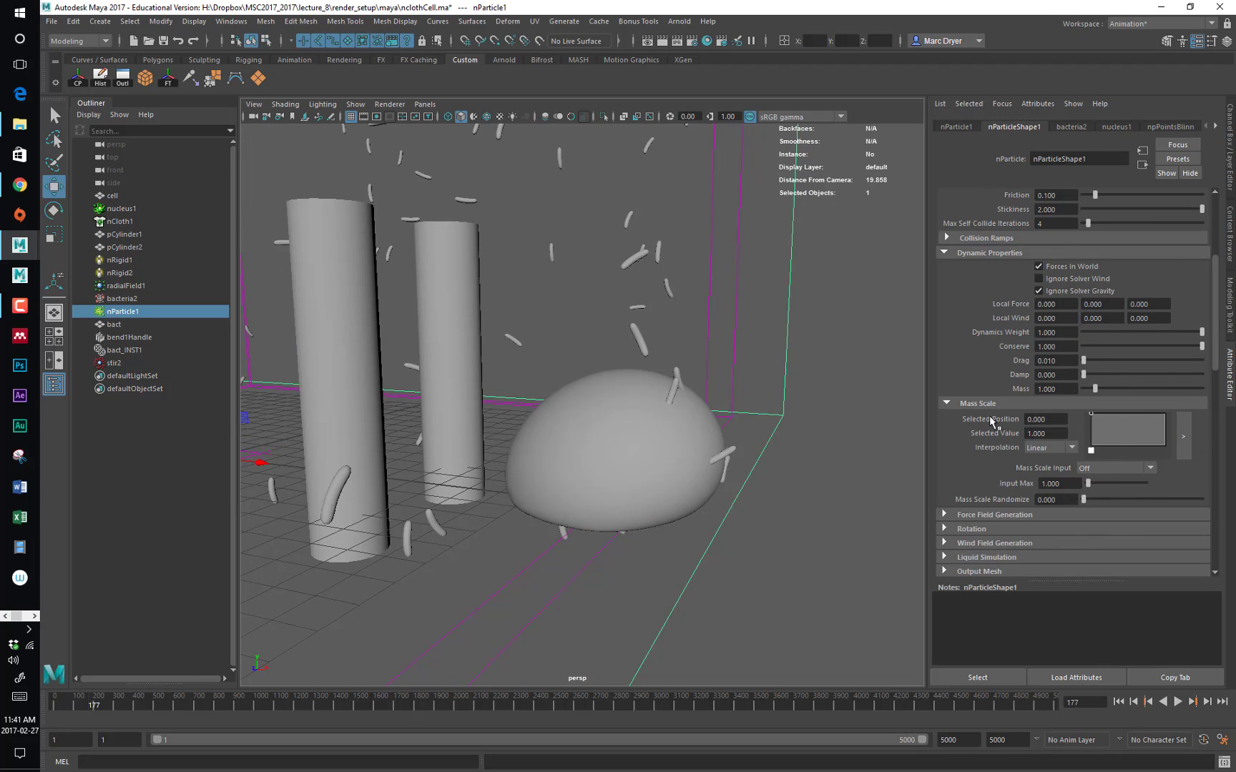
click(972, 374)
scroll(992, 371, down, 1)
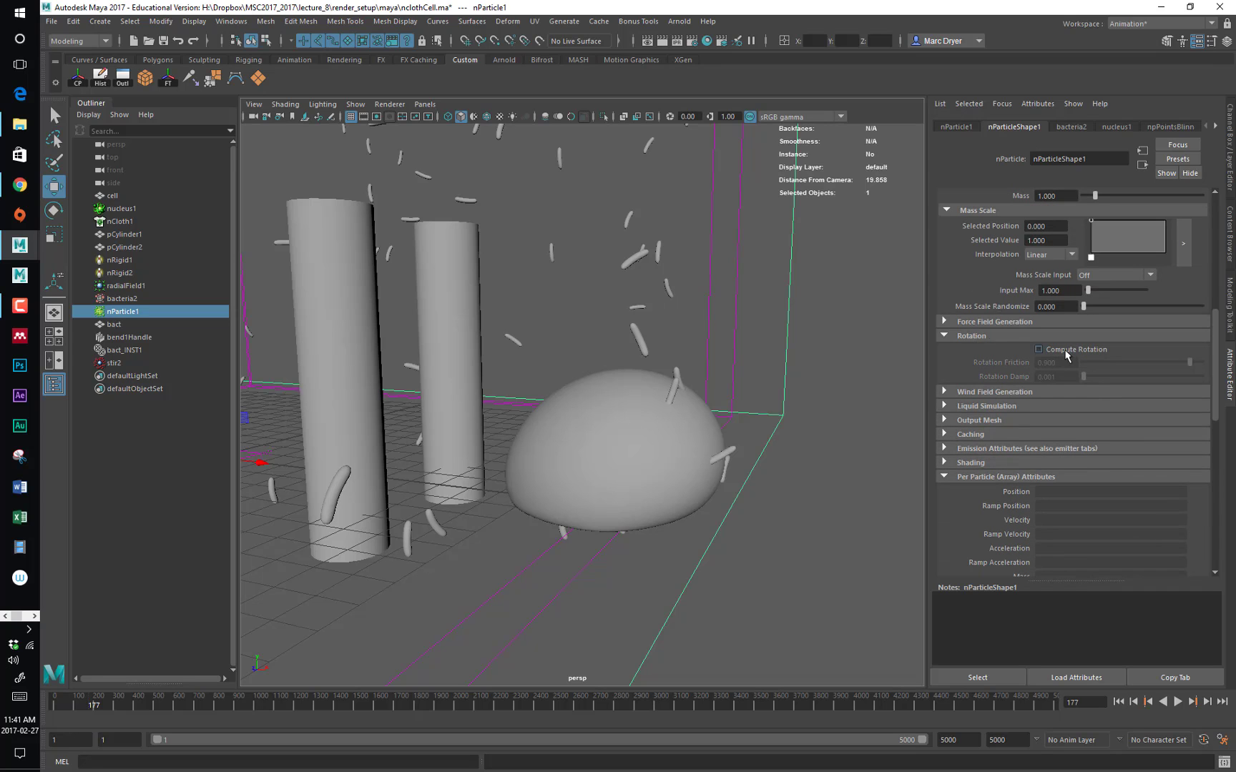
alt+right_drag(809, 386, 661, 416)
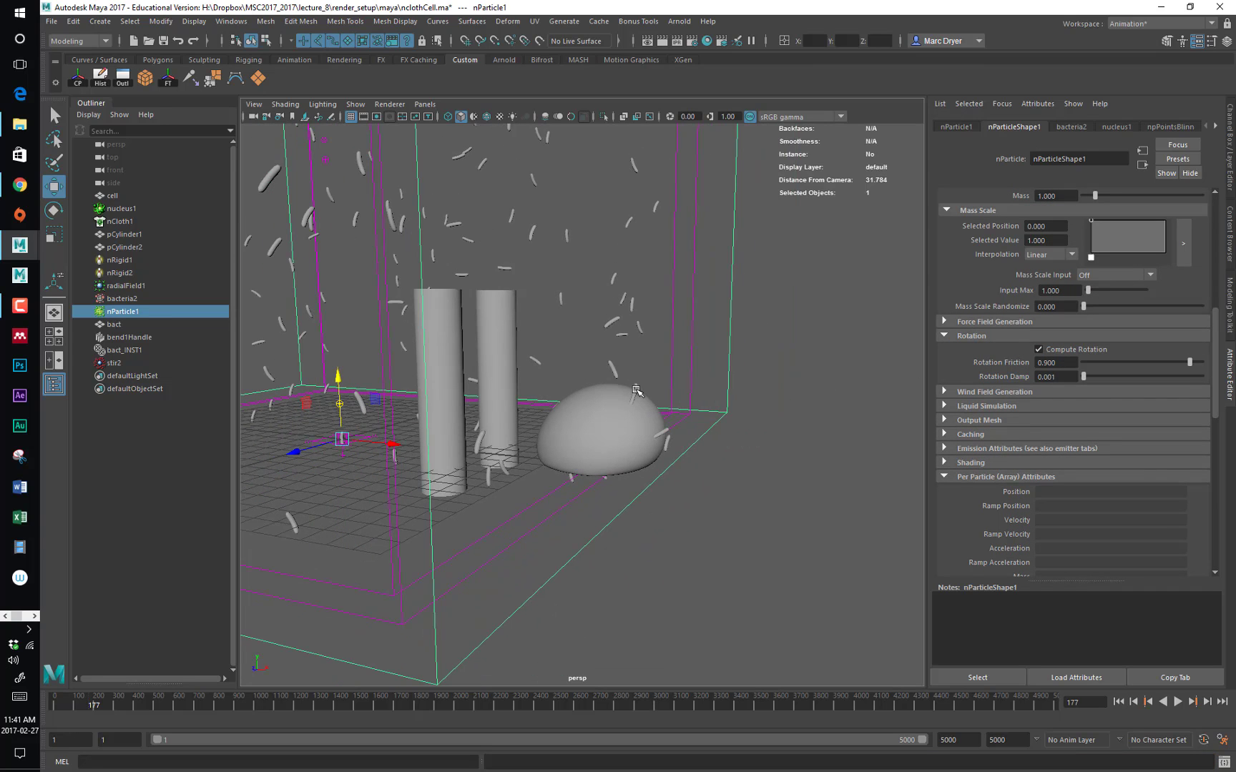
alt+drag(637, 422, 763, 407)
alt+right_drag(762, 407, 666, 399)
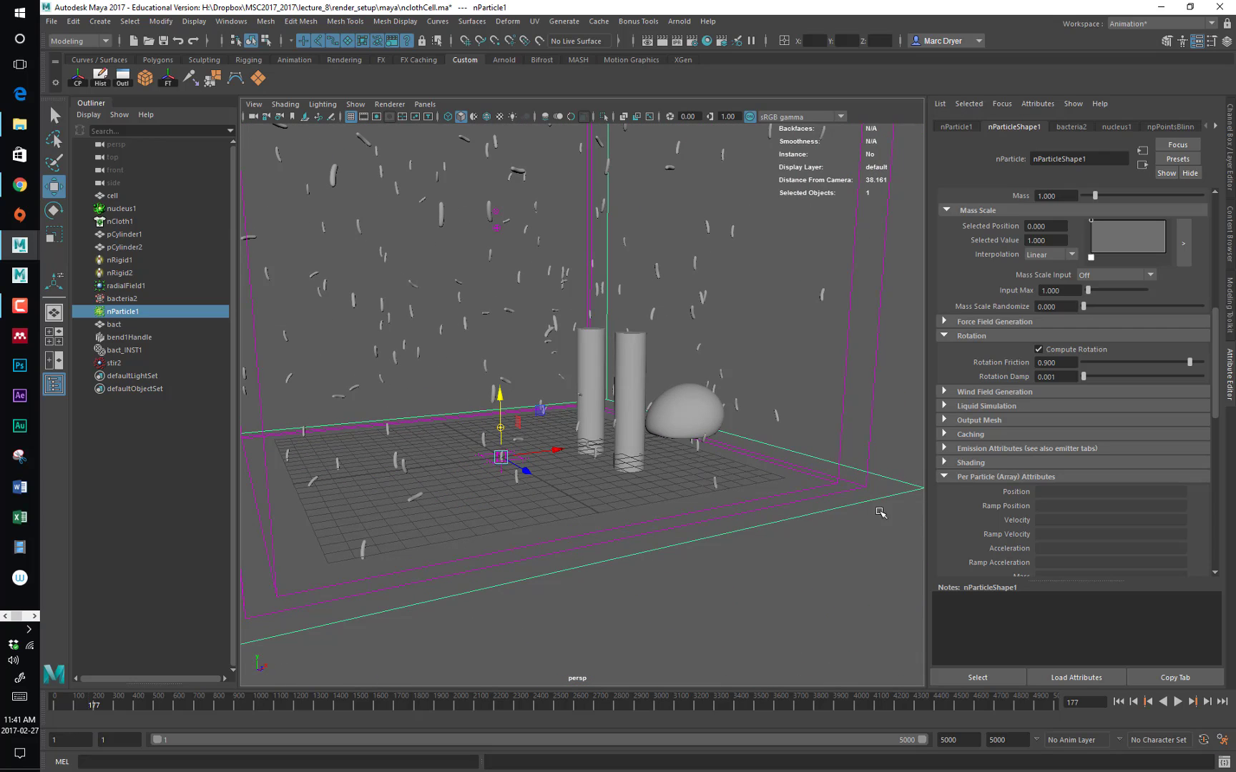
click(1118, 703)
click(1178, 702)
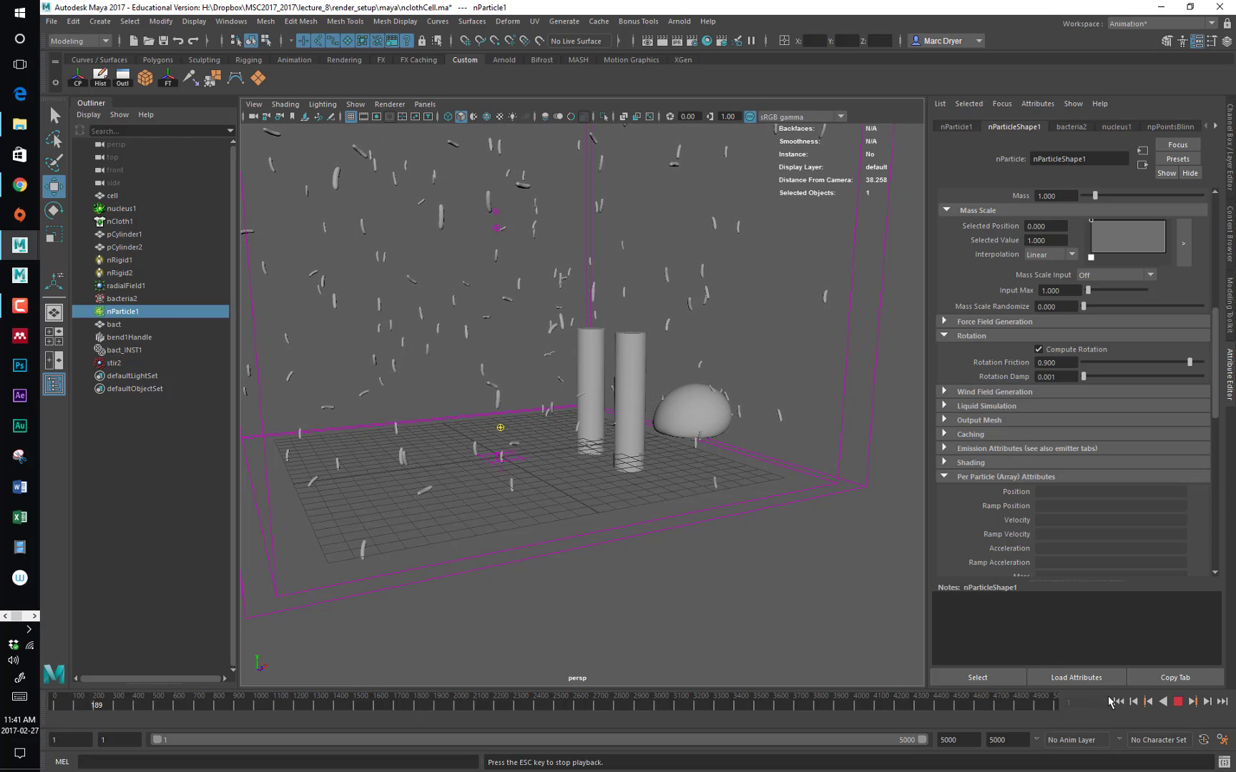
click(1176, 701)
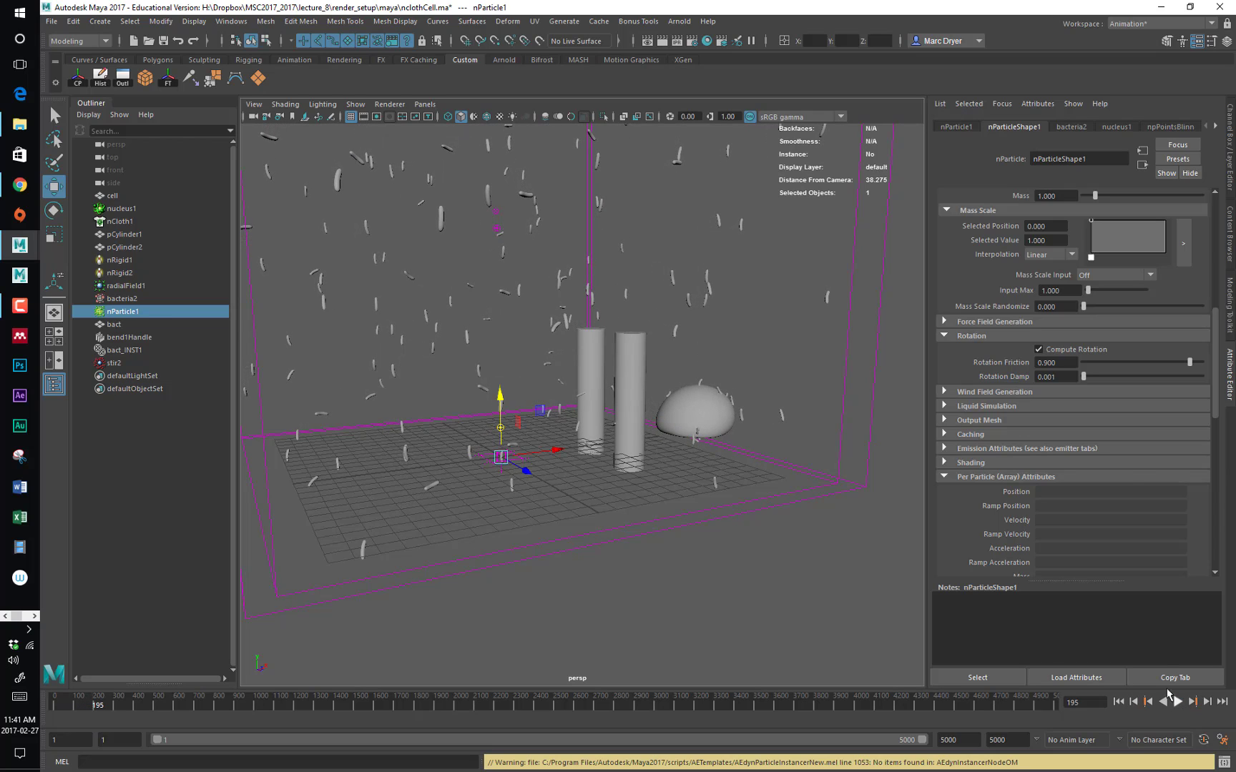
Set nParticleShape1's Rotation Friction to about 0.533 and Rotation Damp to 1
click(1067, 377)
text(1)
key(Return)
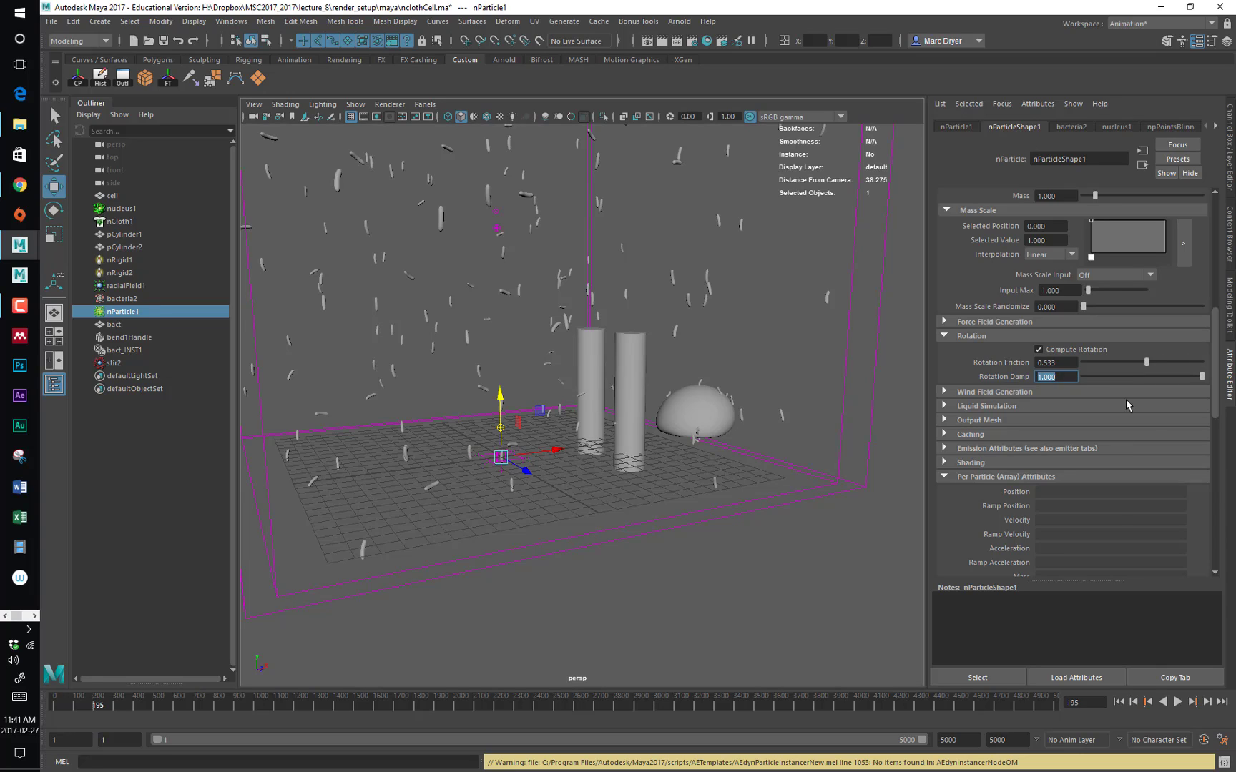
Play the simulation from the first frame to frame 238 and examine the bacteria's rotation around the cell and cylinders
click(1118, 701)
alt+drag(763, 520, 744, 512)
alt+right_drag(648, 496, 761, 455)
alt+drag(761, 455, 751, 442)
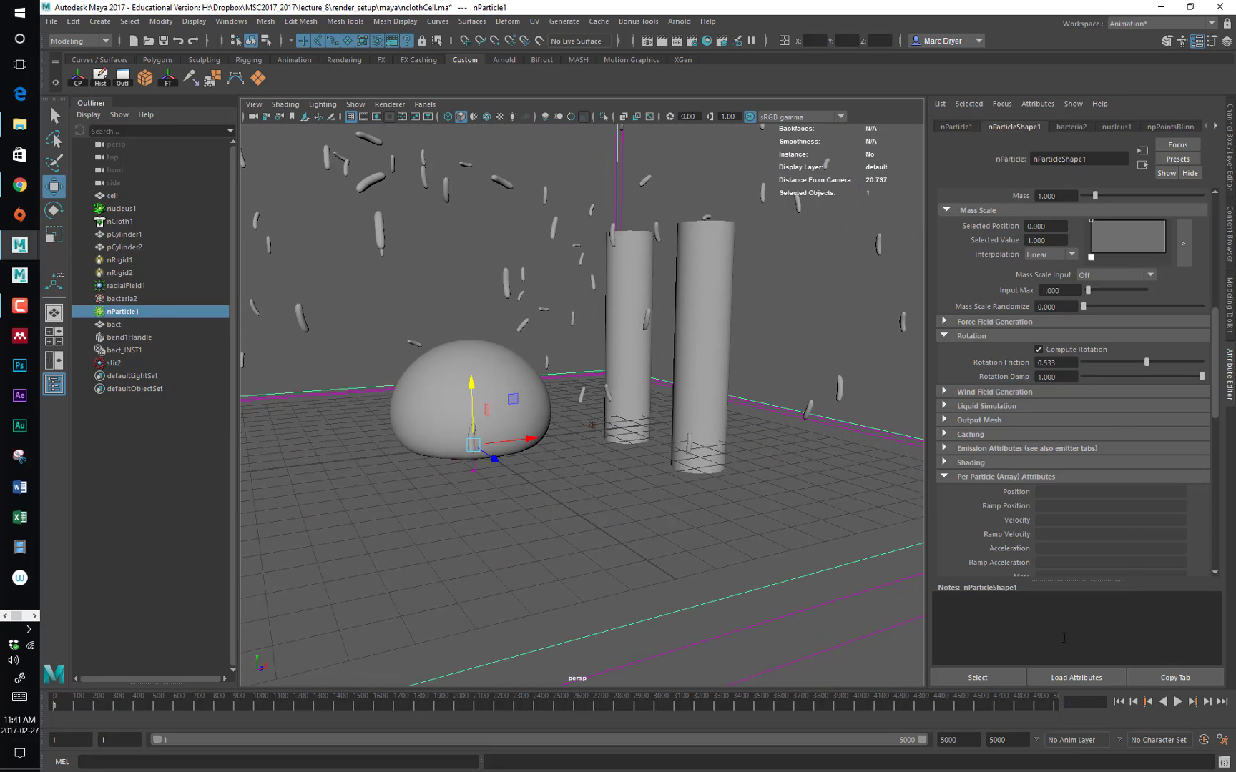
click(1177, 702)
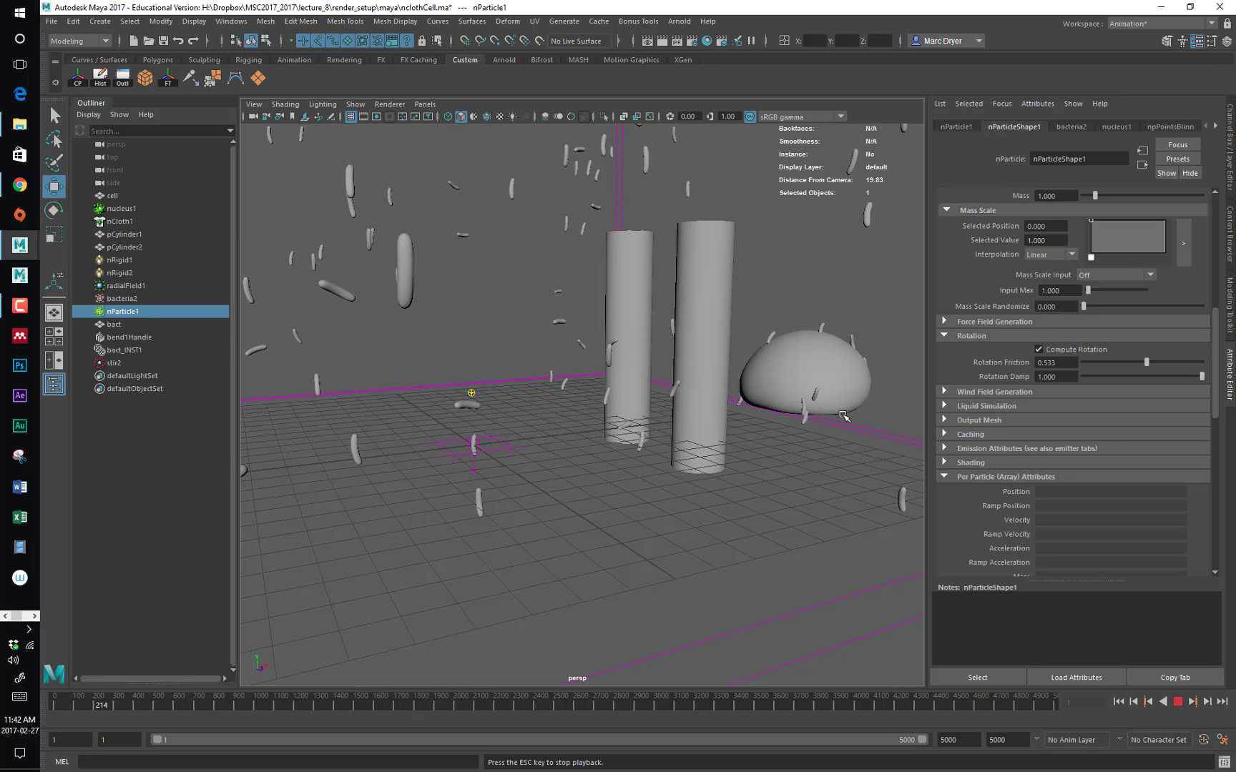
click(1177, 704)
alt+drag(672, 486, 782, 419)
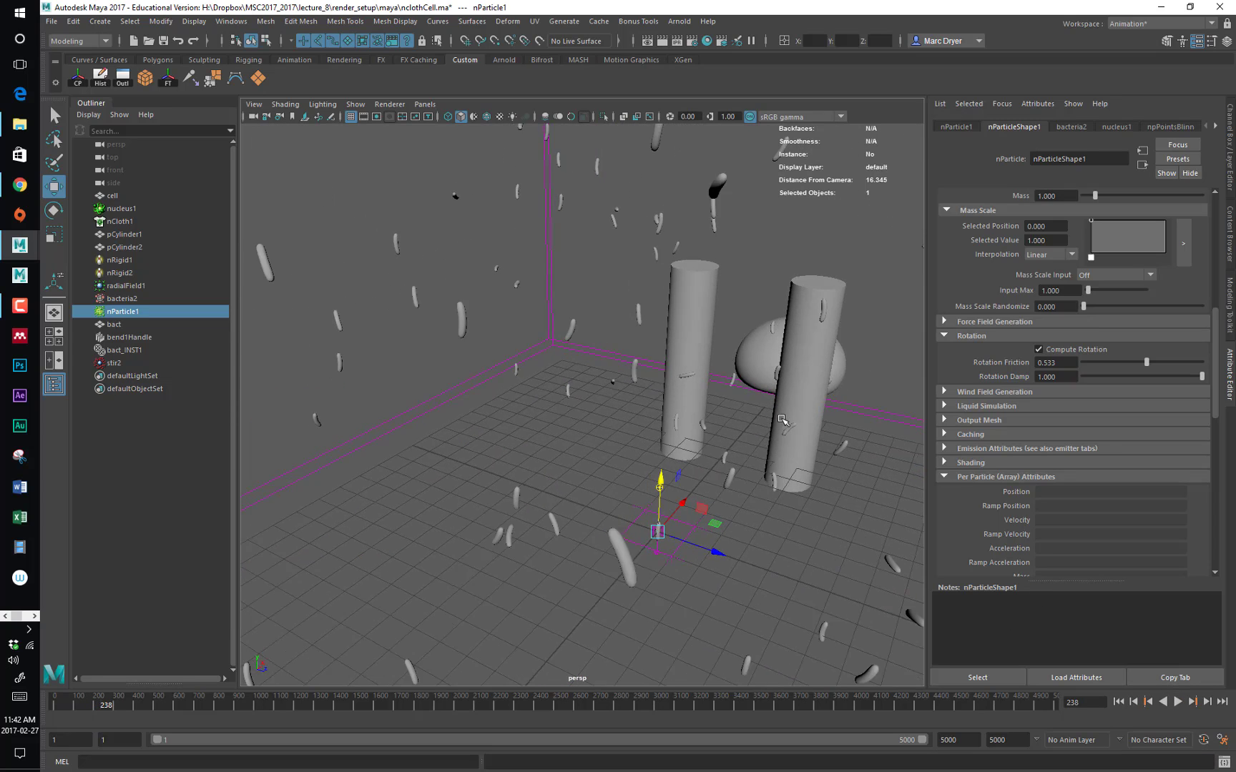
Inspect the bacteria around the cylinders and the cell at frame 238, and save the scene
alt+drag(822, 333, 785, 371)
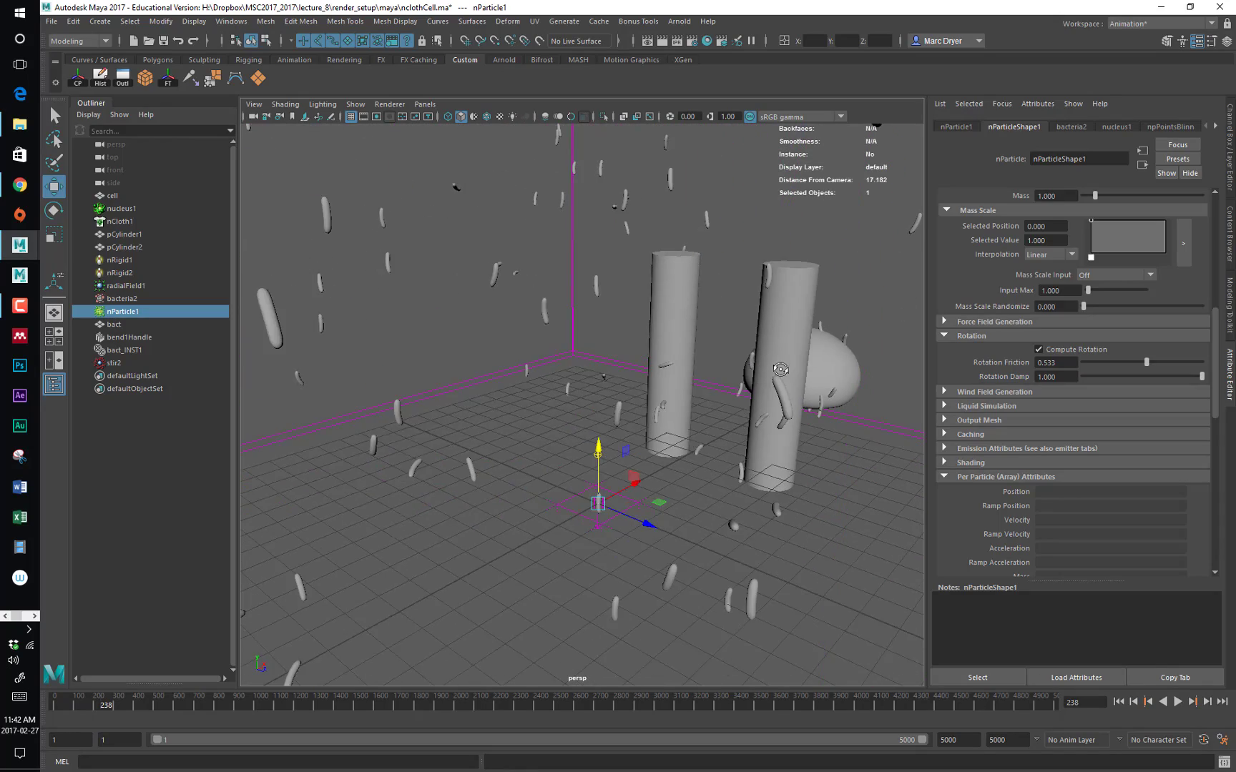
alt+right_drag(785, 372, 673, 354)
alt+drag(733, 347, 516, 317)
alt+right_drag(515, 316, 580, 318)
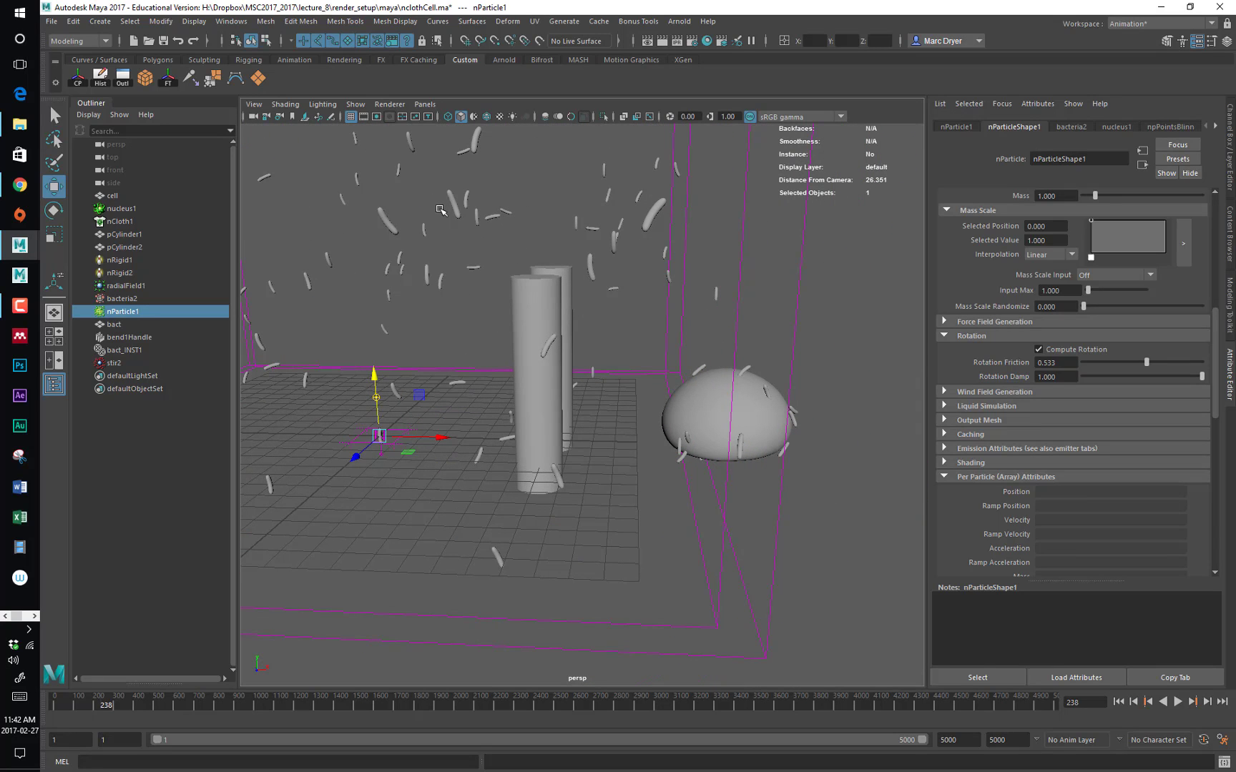
key(ctrl+s)
alt+right_drag(440, 237, 456, 218)
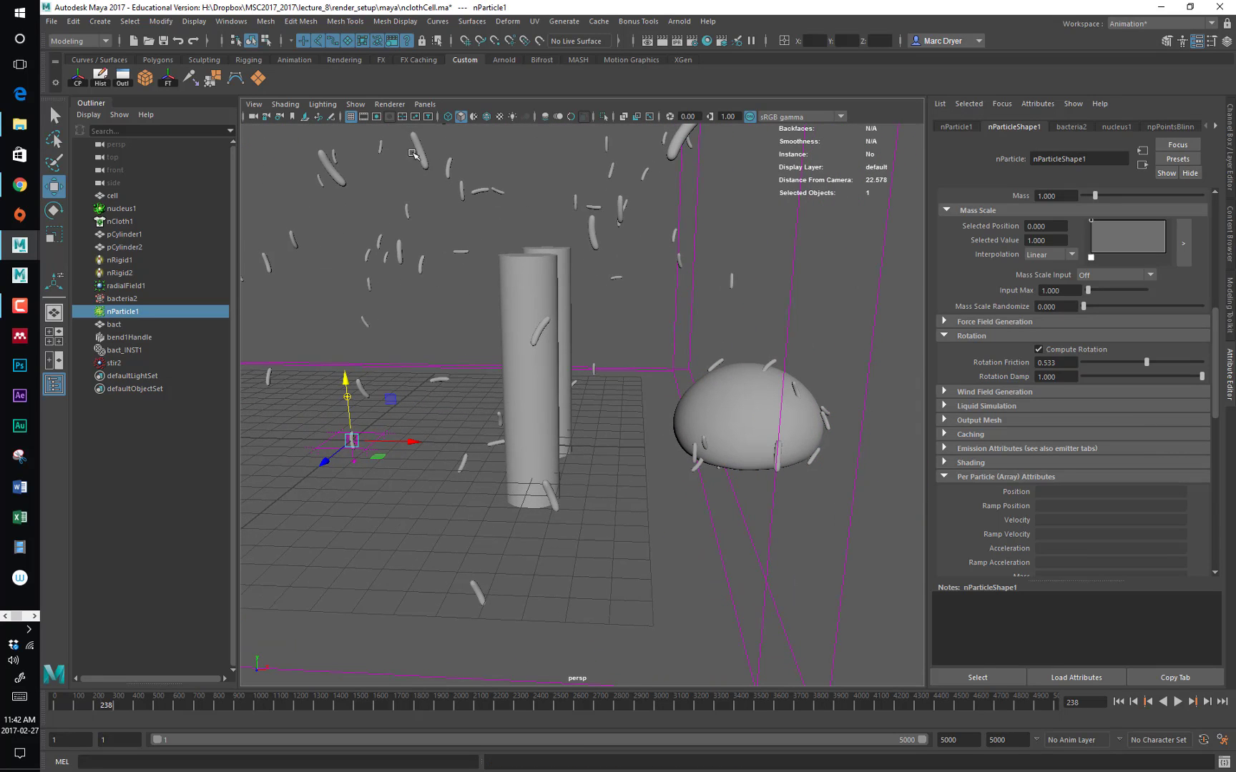
Add an Exclude Collide Pairs constraint between nParticle1 and pCylinder1, using the default options
shift+click(528, 289)
alt+drag(544, 307, 661, 317)
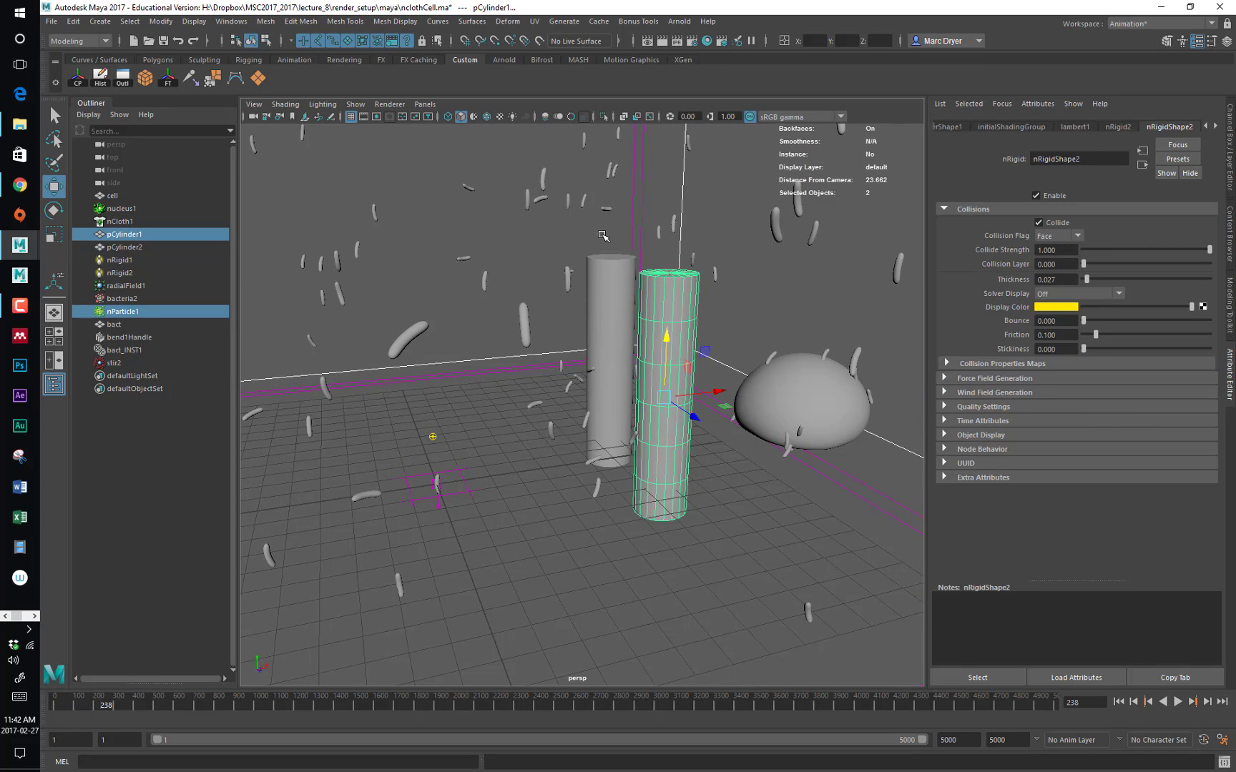
key(space)
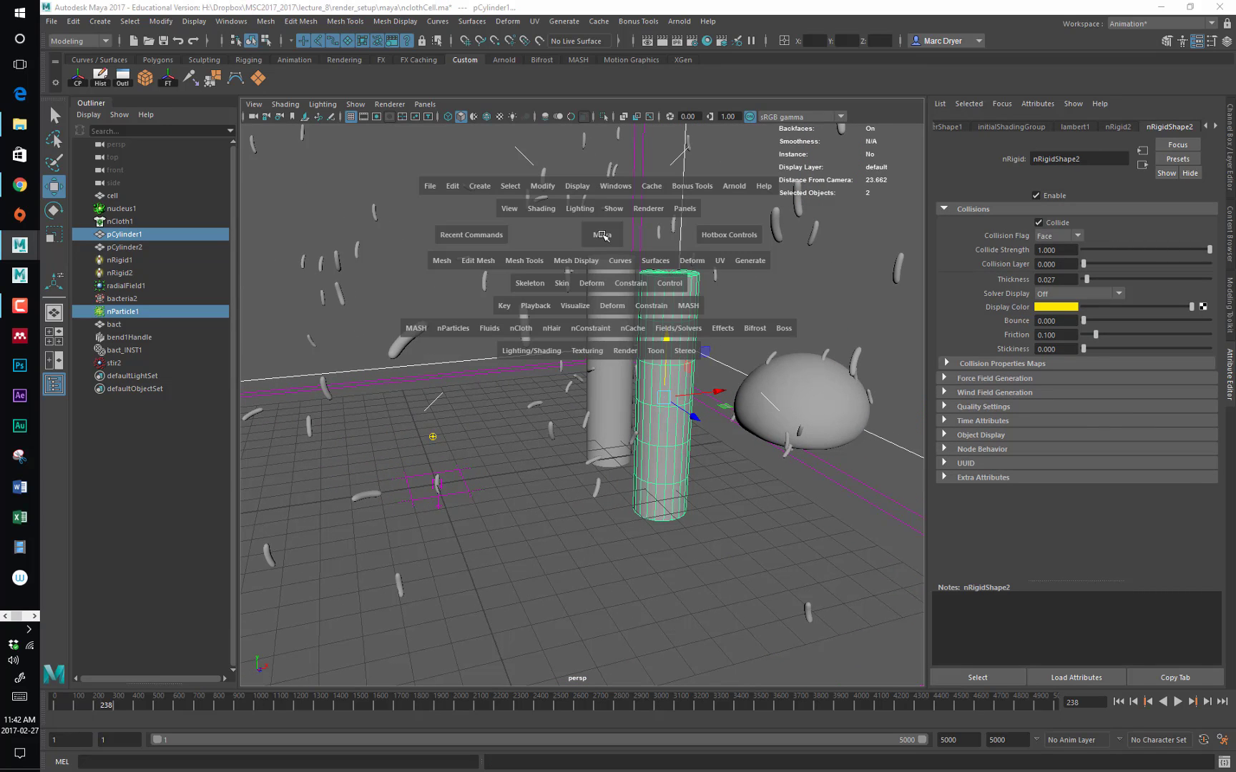
click(603, 328)
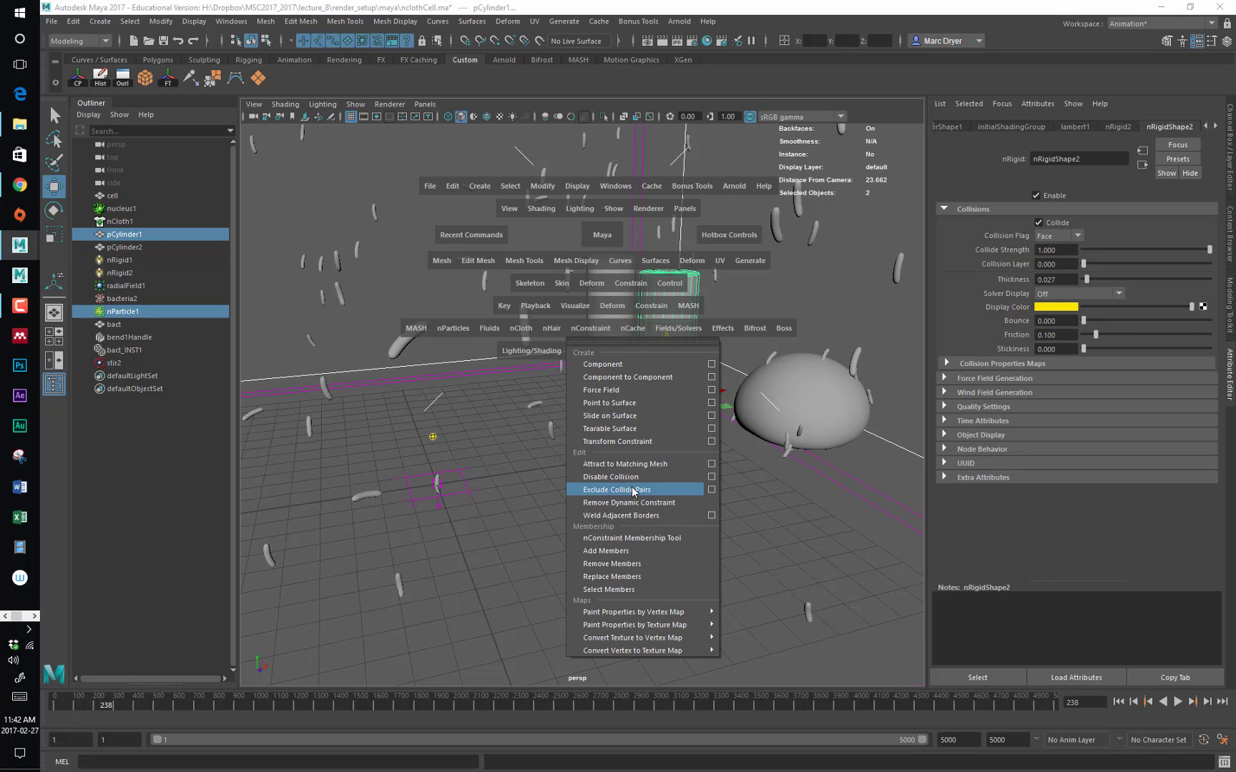
click(710, 490)
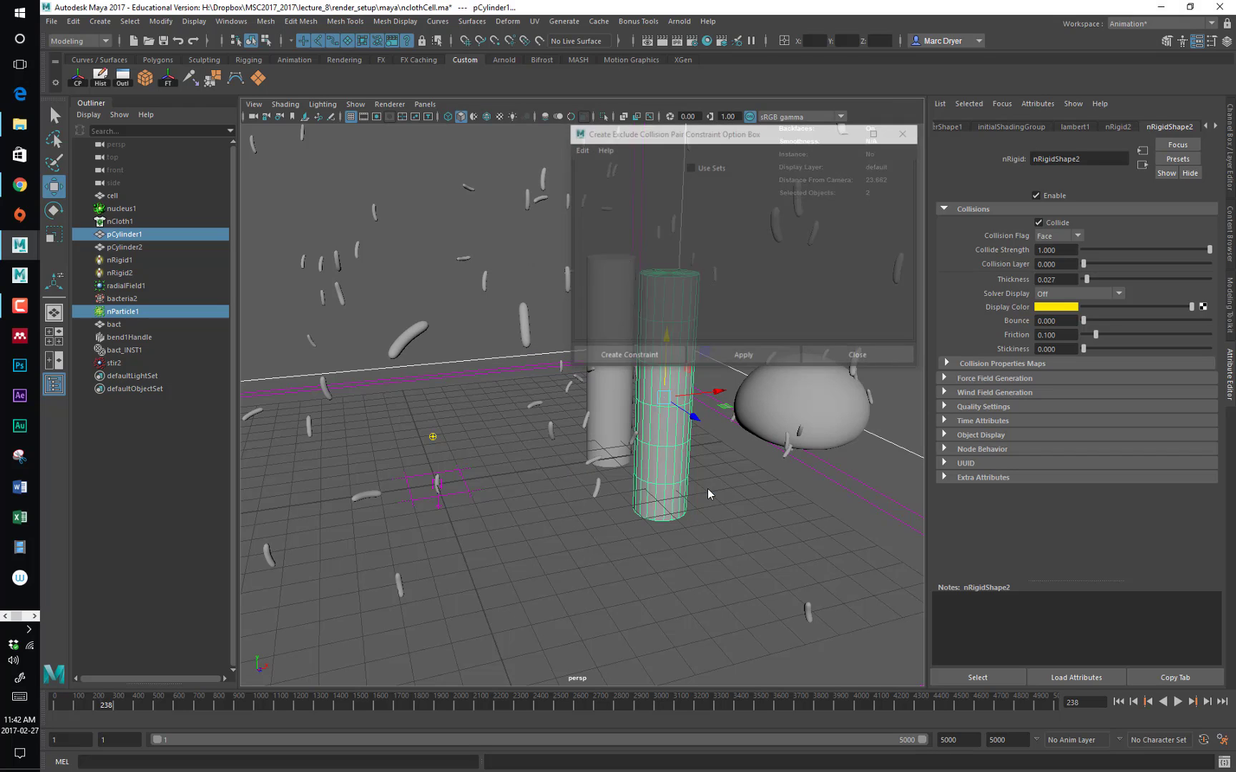
click(640, 358)
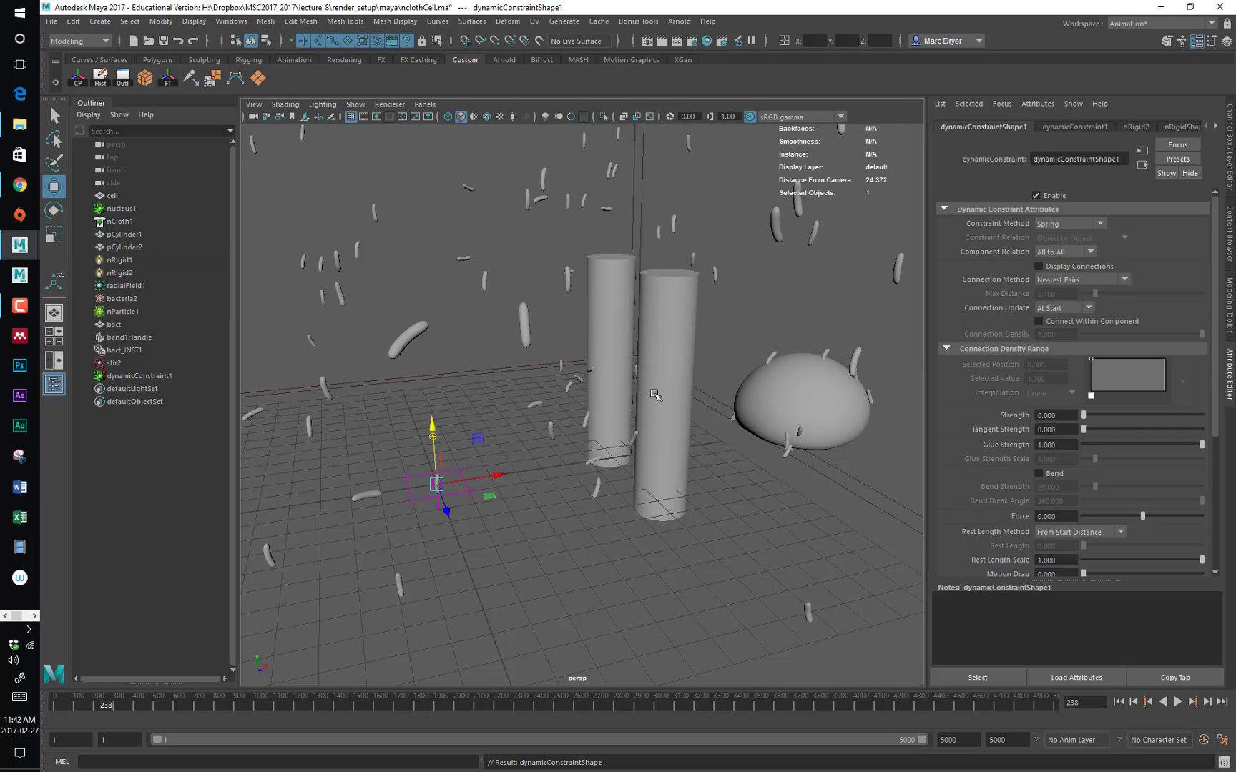
mouse_move(636, 384)
alt+mouse_down()
mouse_move(605, 386)
mouse_move(642, 386)
alt+mouse_up()
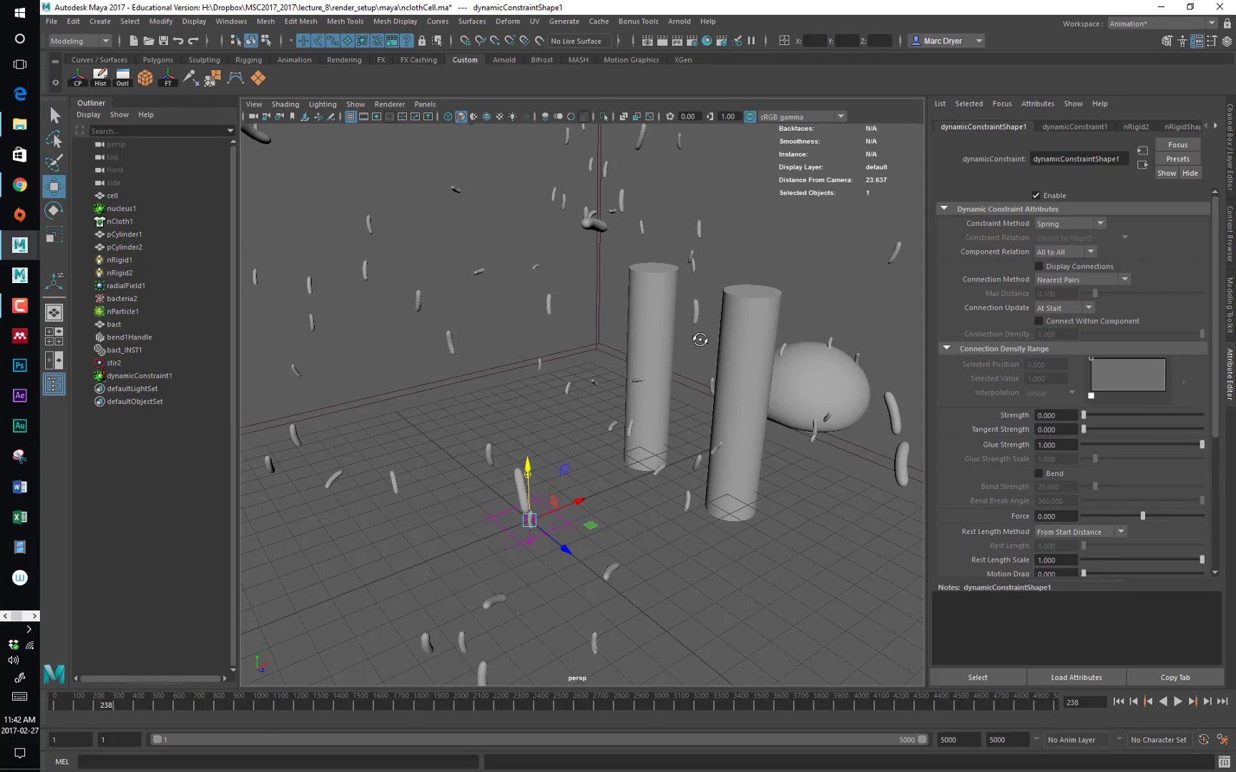
alt+drag(699, 340, 707, 212)
click(713, 231)
shift+click(686, 298)
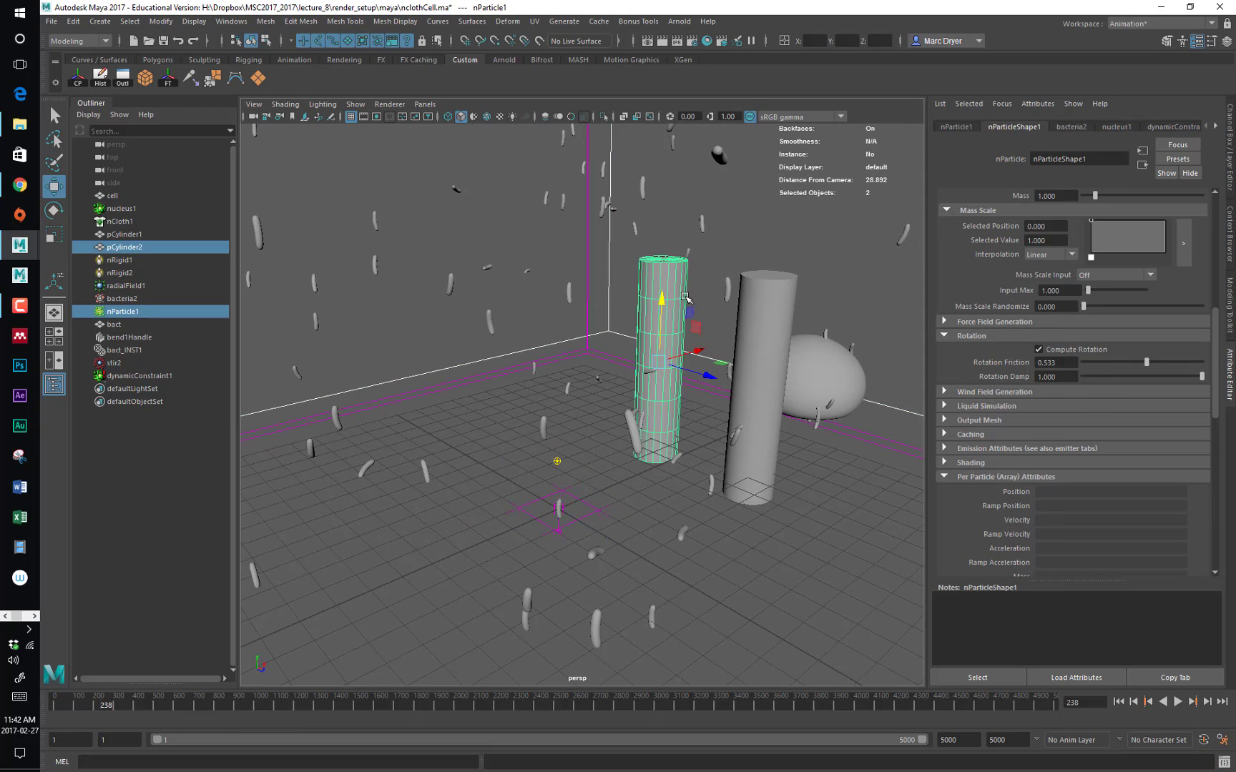
key(g)
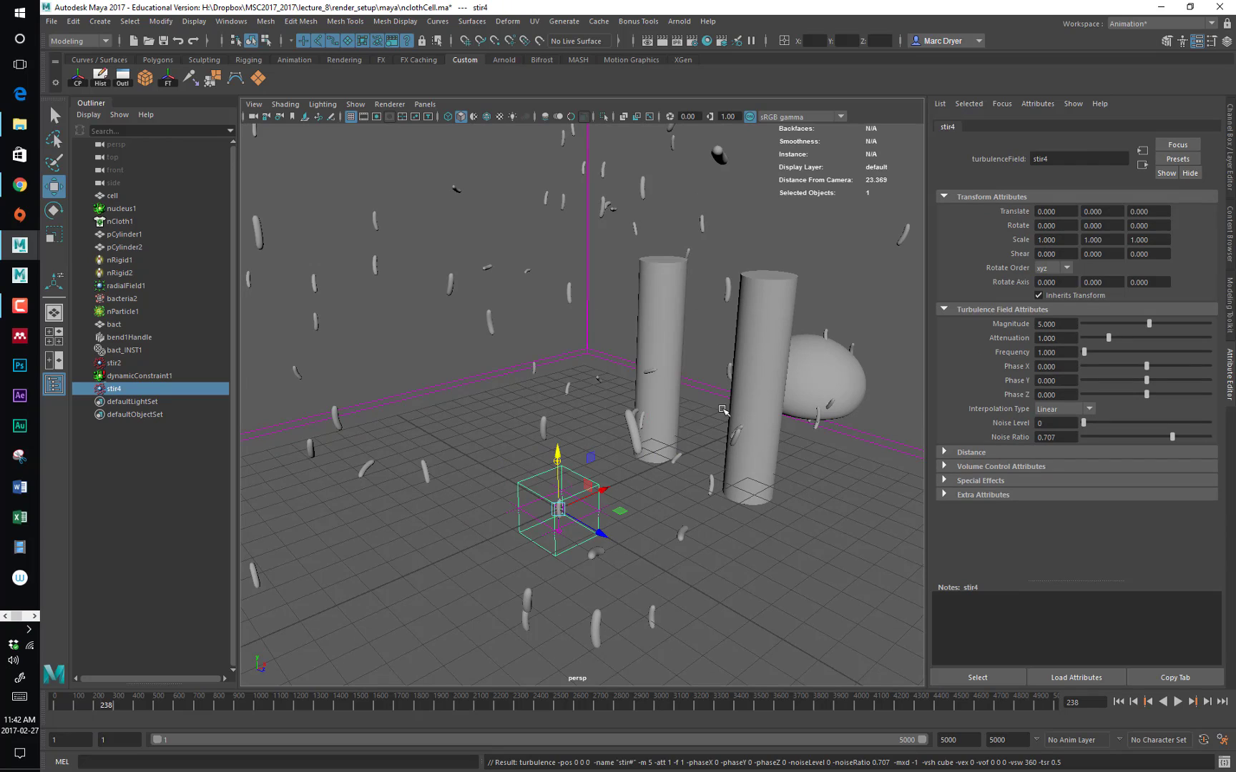
key(ctrl+z)
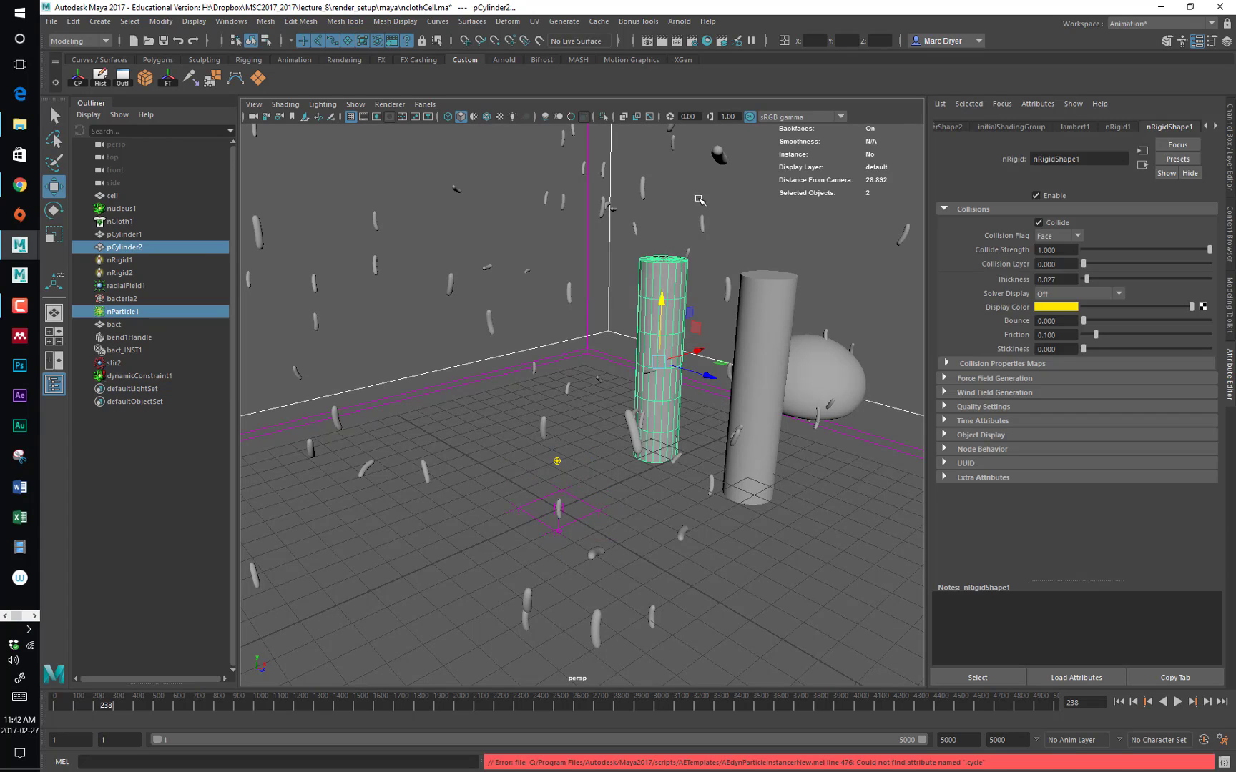
Add an Exclude Collide Pairs constraint between nParticle1 and pCylinder2
drag(702, 145, 746, 173)
shift+click(679, 272)
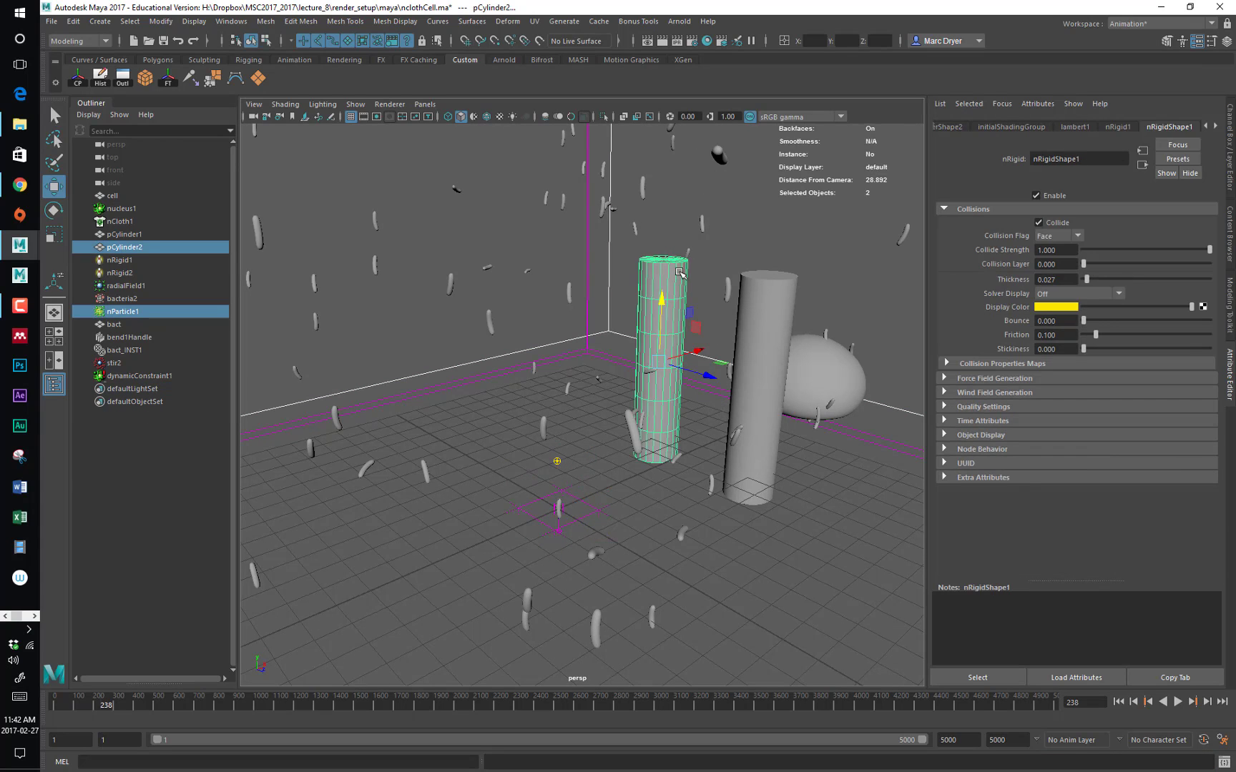
key(space)
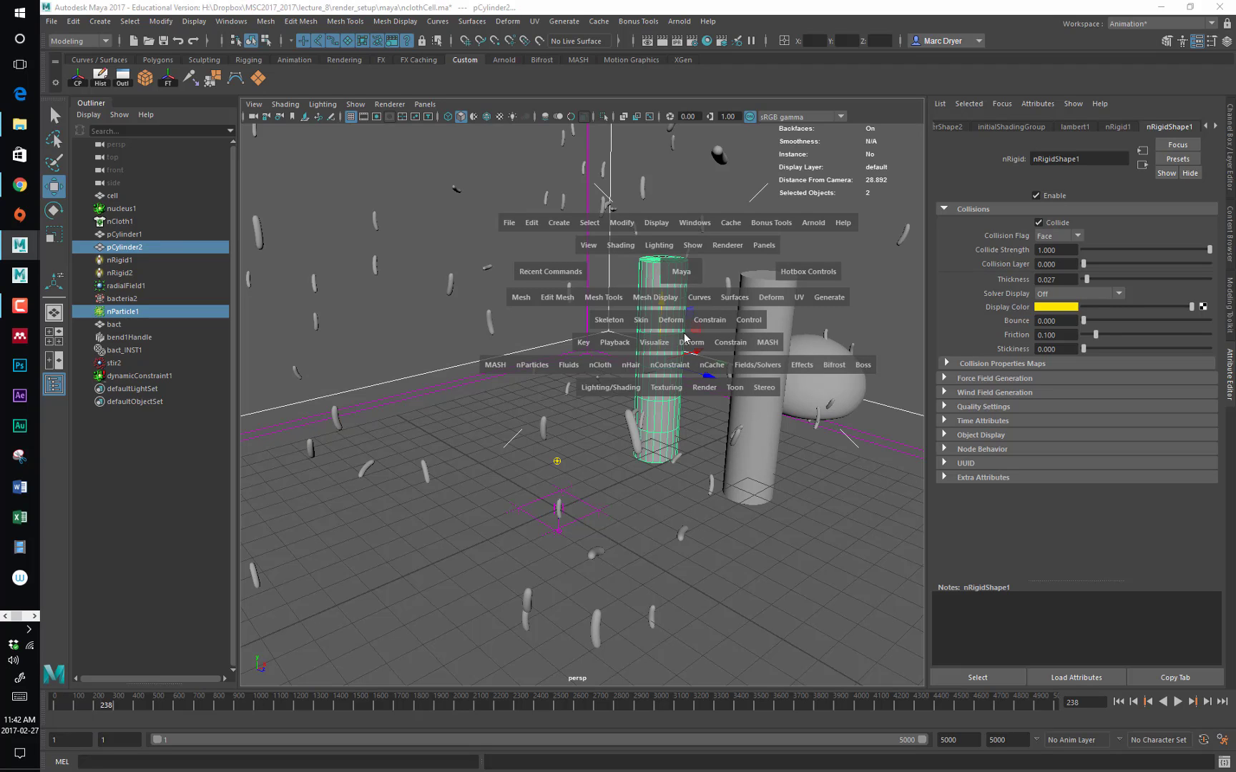
click(674, 365)
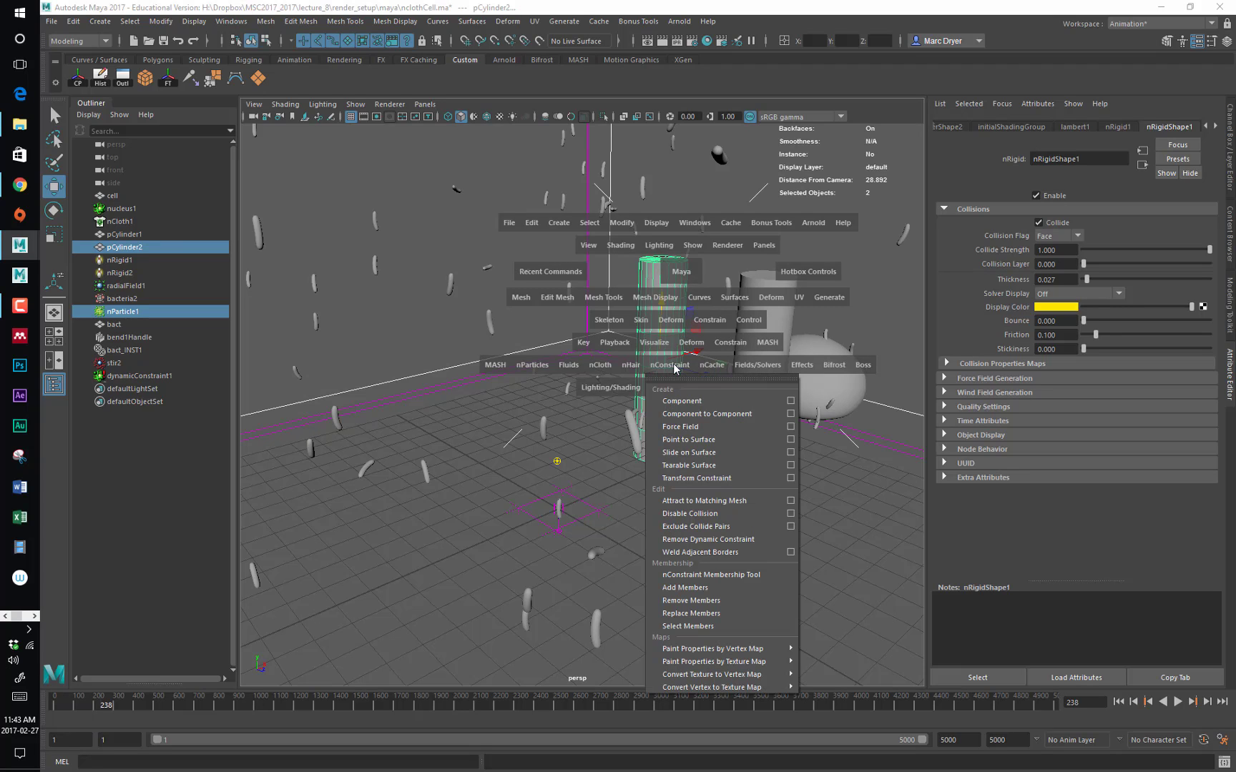
click(690, 526)
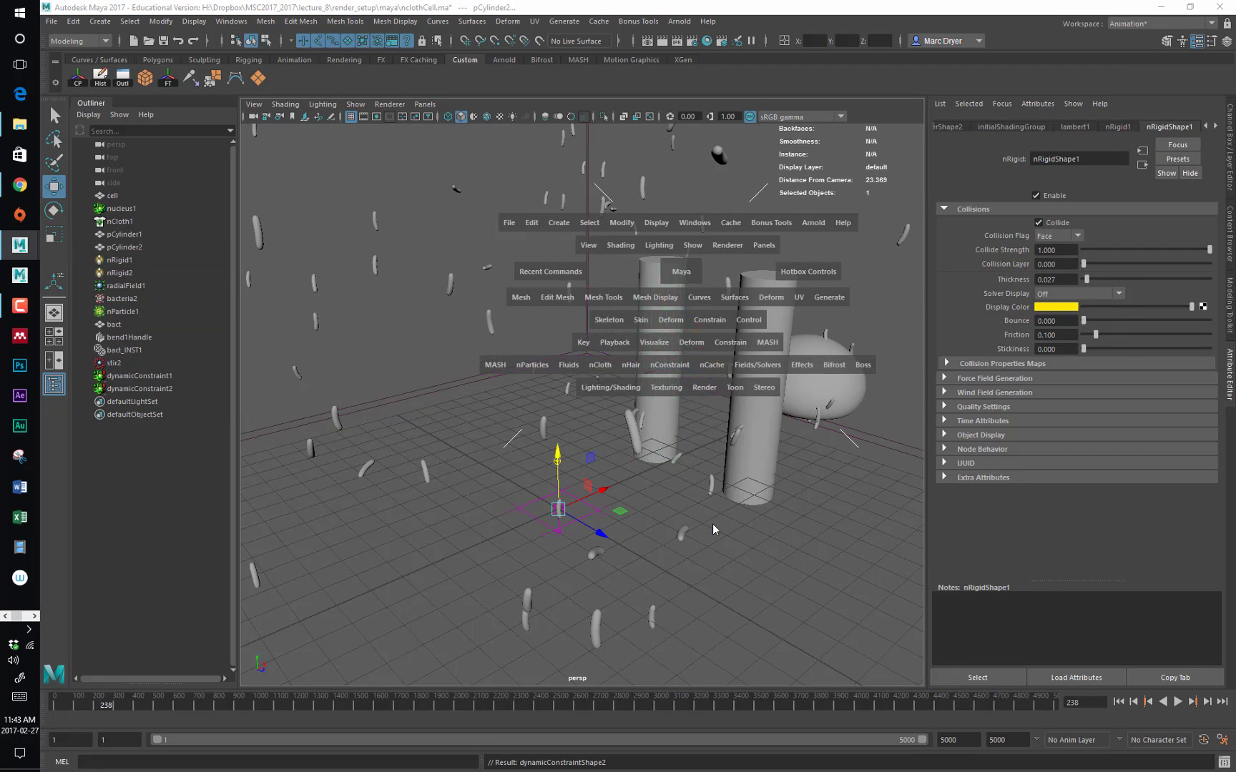
Return the simulation to the first frame and assign a new Lambert material to the bact mesh
click(1118, 702)
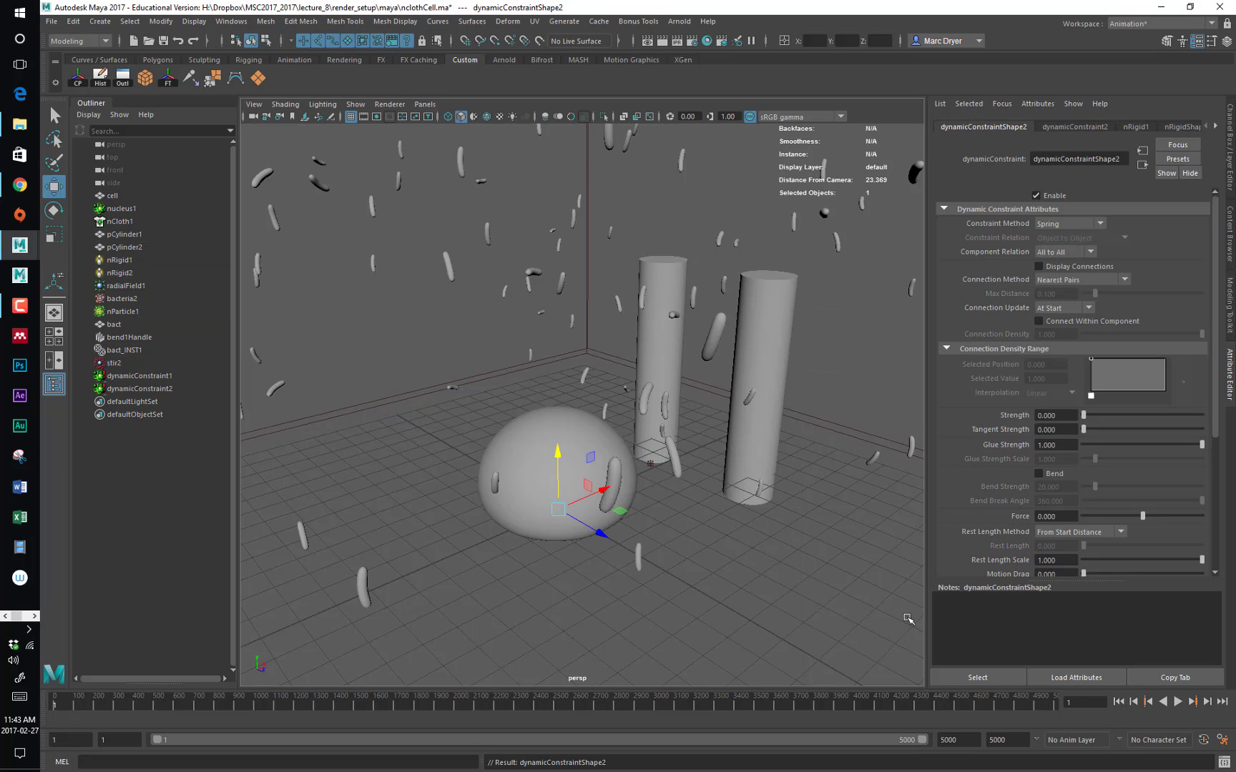
alt+drag(753, 546, 552, 515)
click(115, 325)
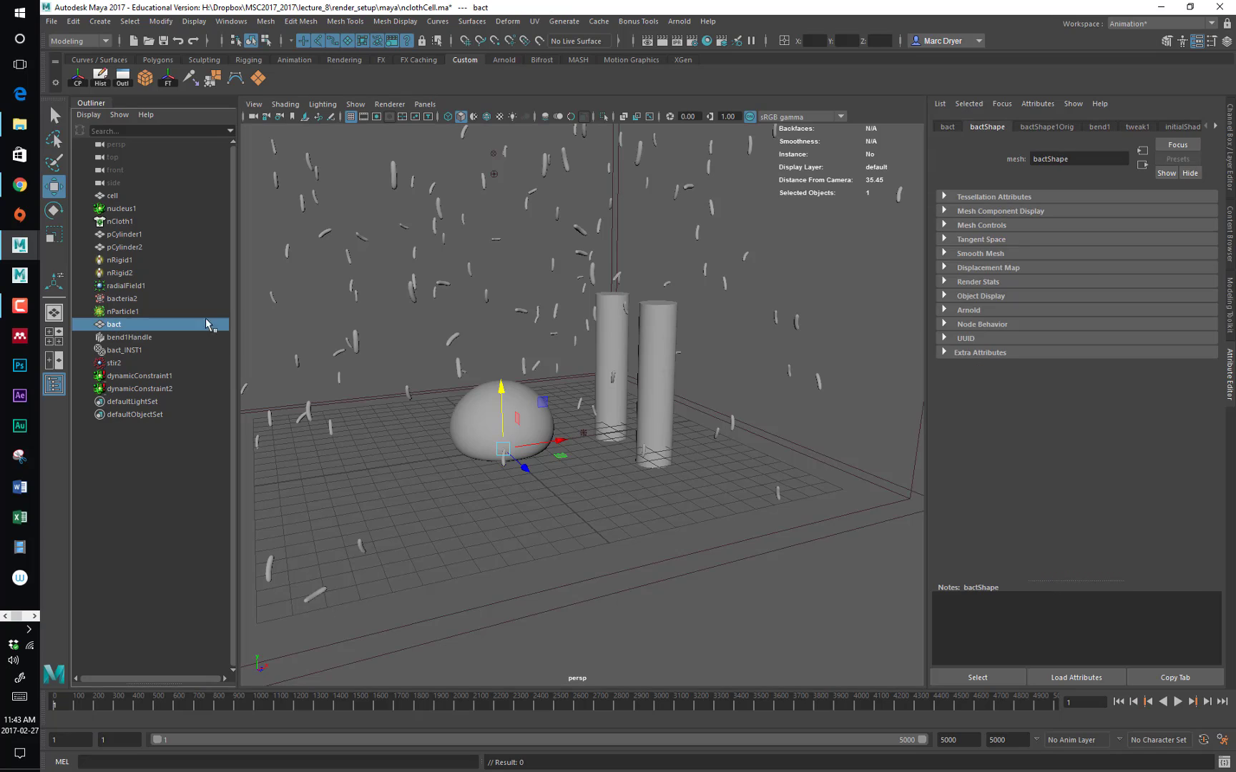
right_drag(357, 265, 373, 593)
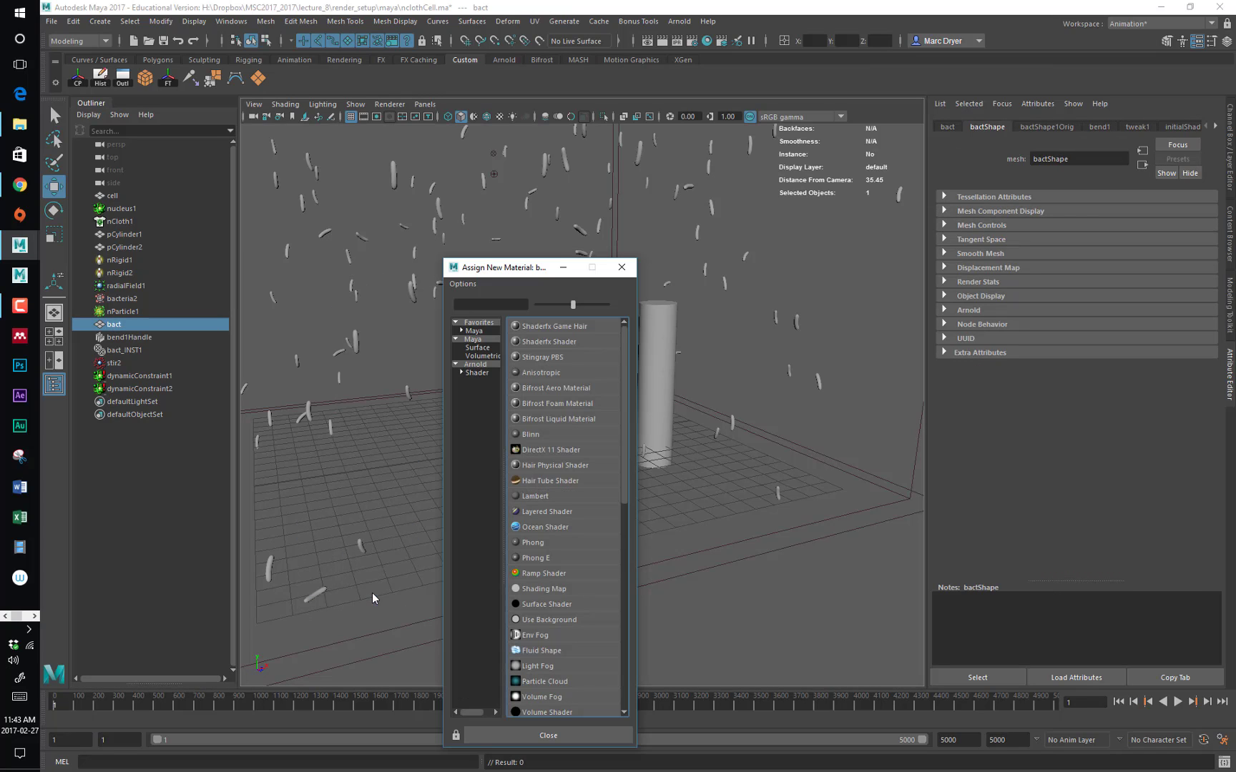
click(476, 348)
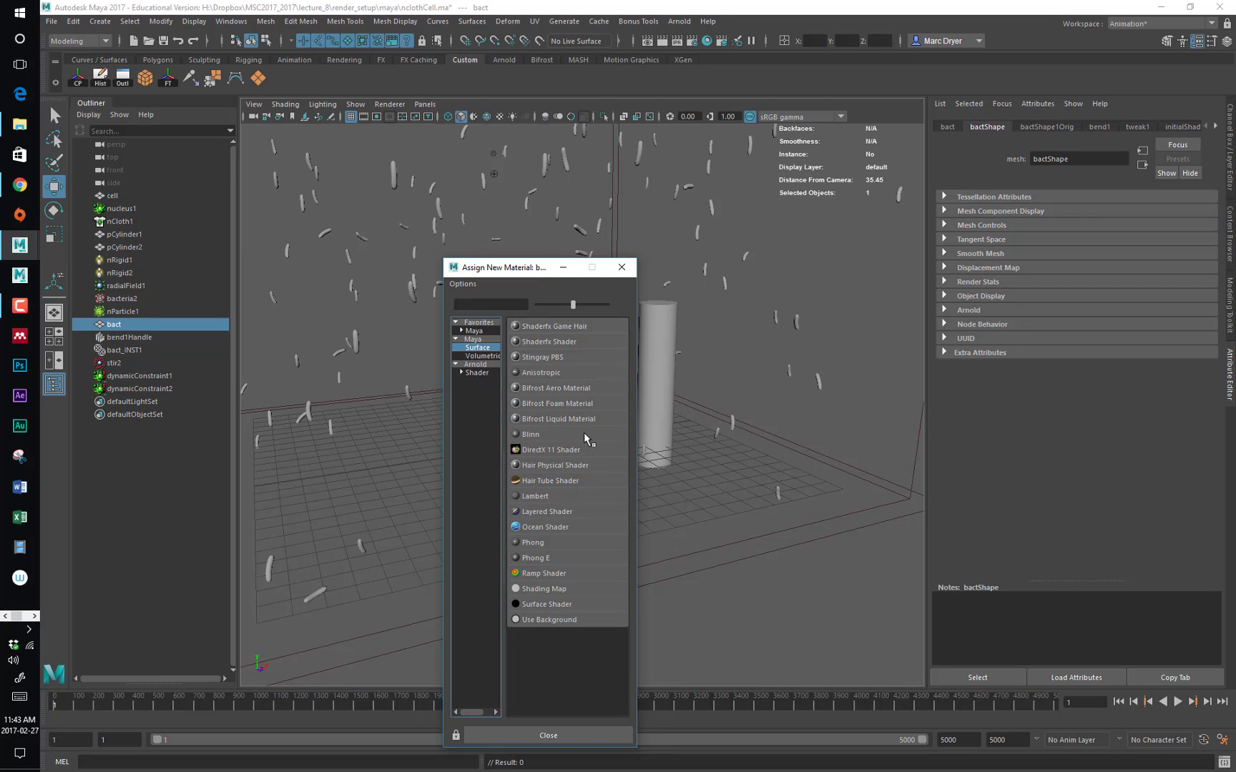
click(538, 496)
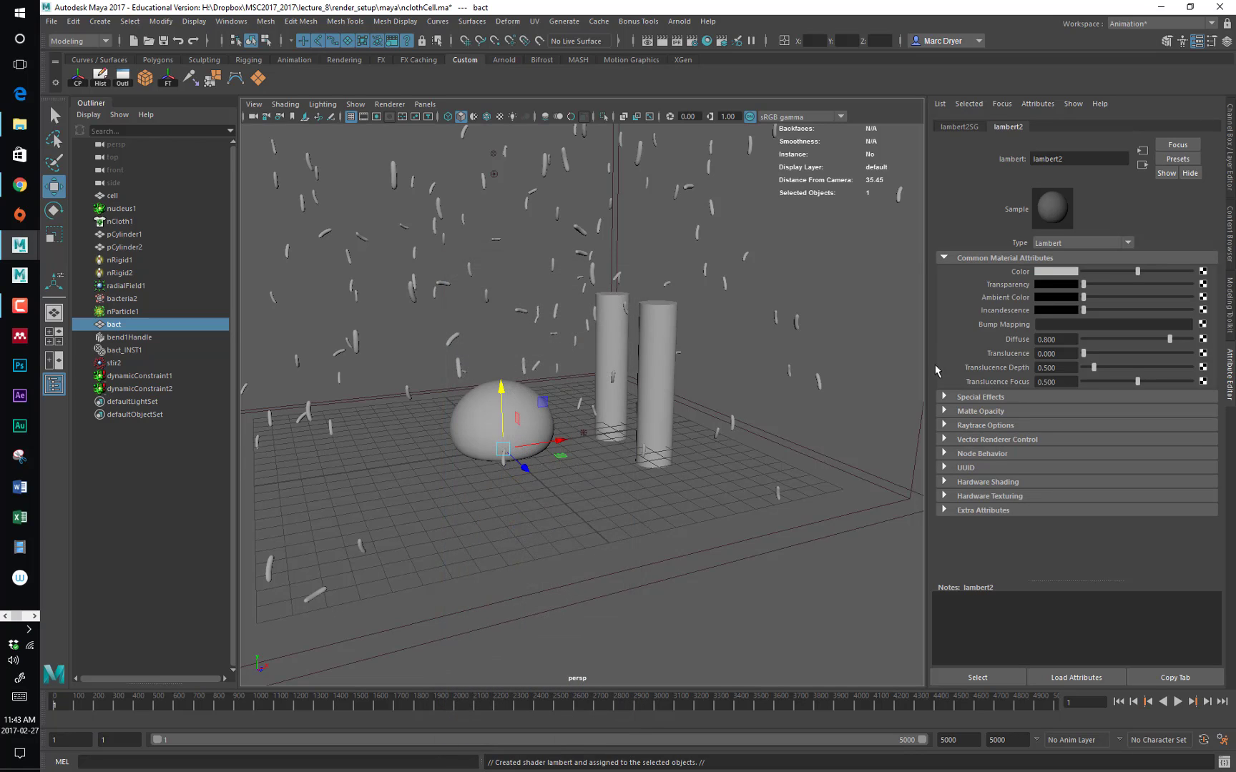
Set the bact material's color to the bright green from the color history
click(1057, 272)
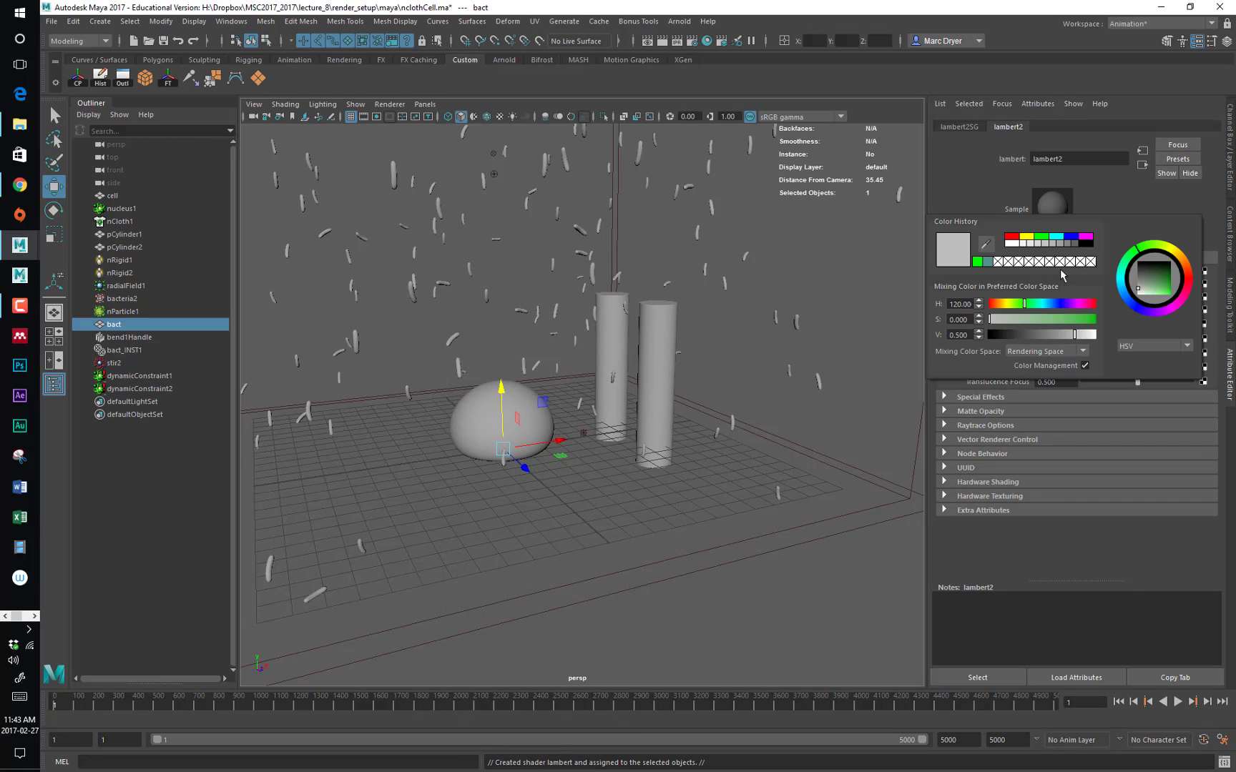
click(981, 267)
click(806, 364)
alt+drag(806, 364, 377, 367)
click(113, 324)
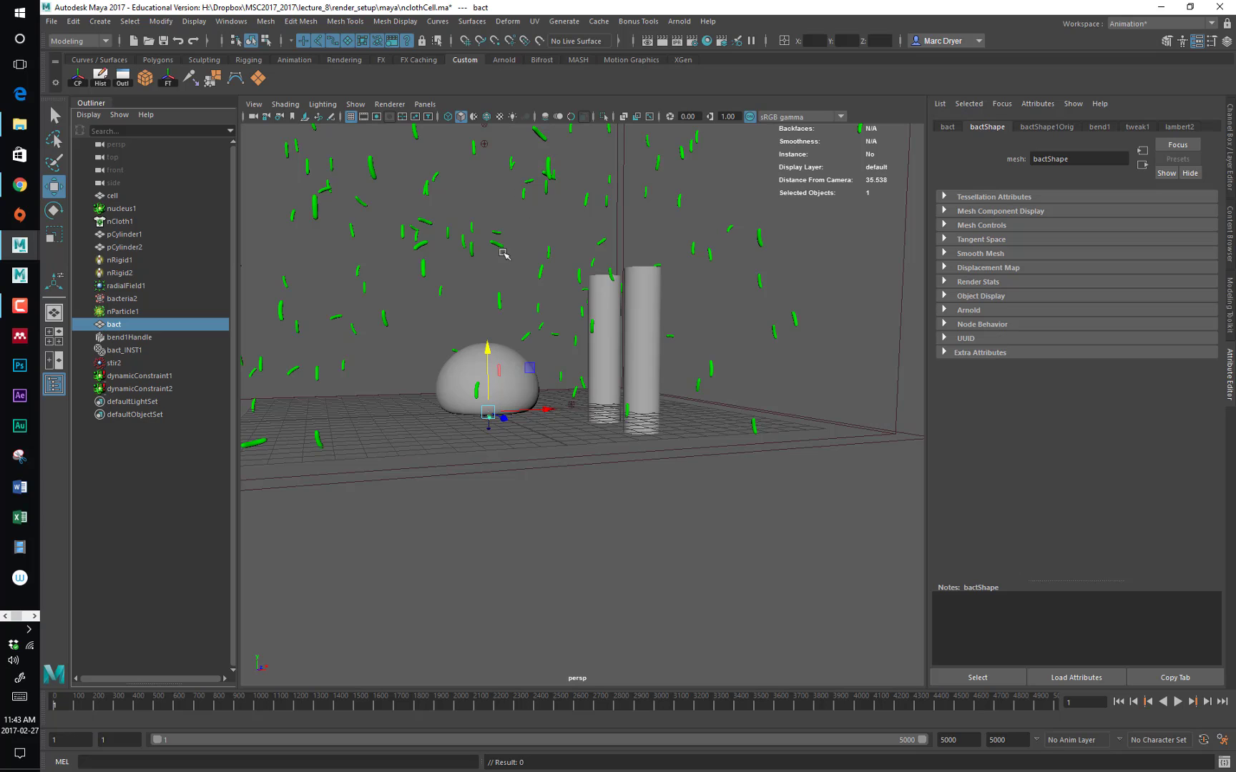
Assign a new Lambert material to the cell mesh
alt+drag(504, 254, 472, 312)
alt+right_drag(472, 311, 540, 312)
alt+middle_drag(540, 312, 582, 294)
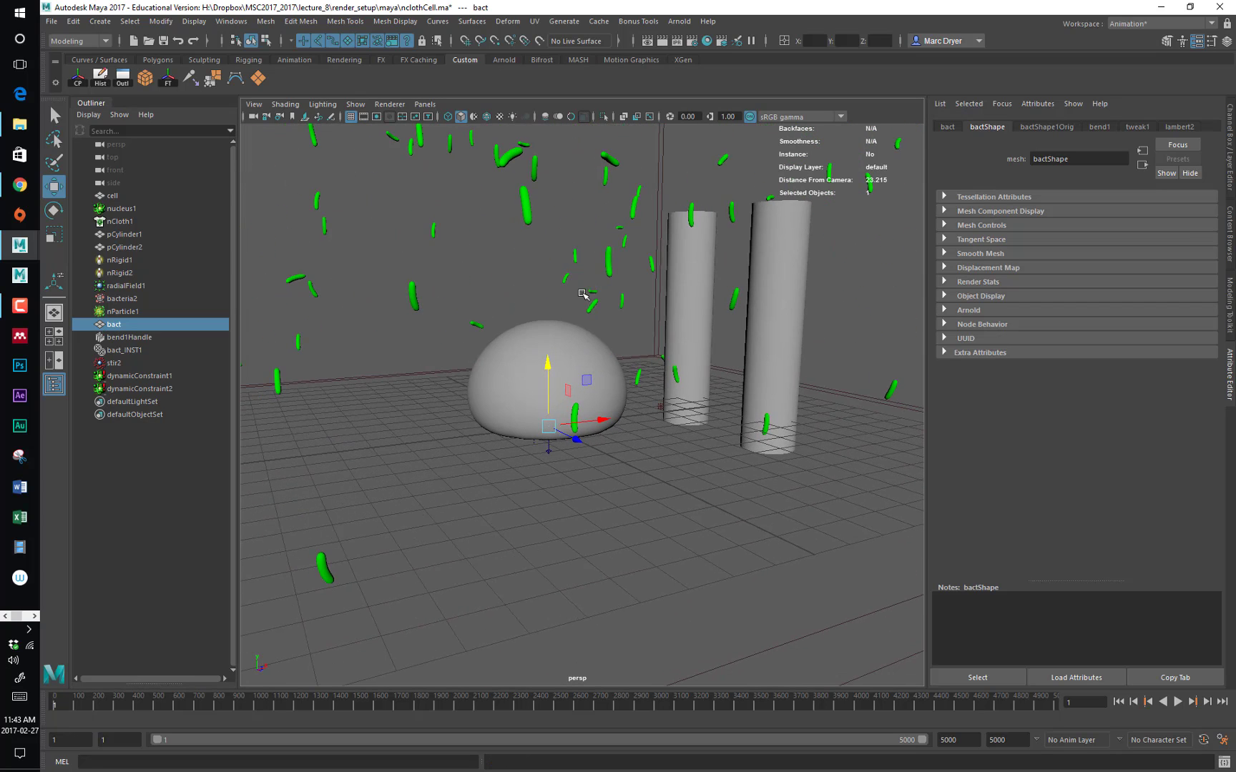
click(493, 381)
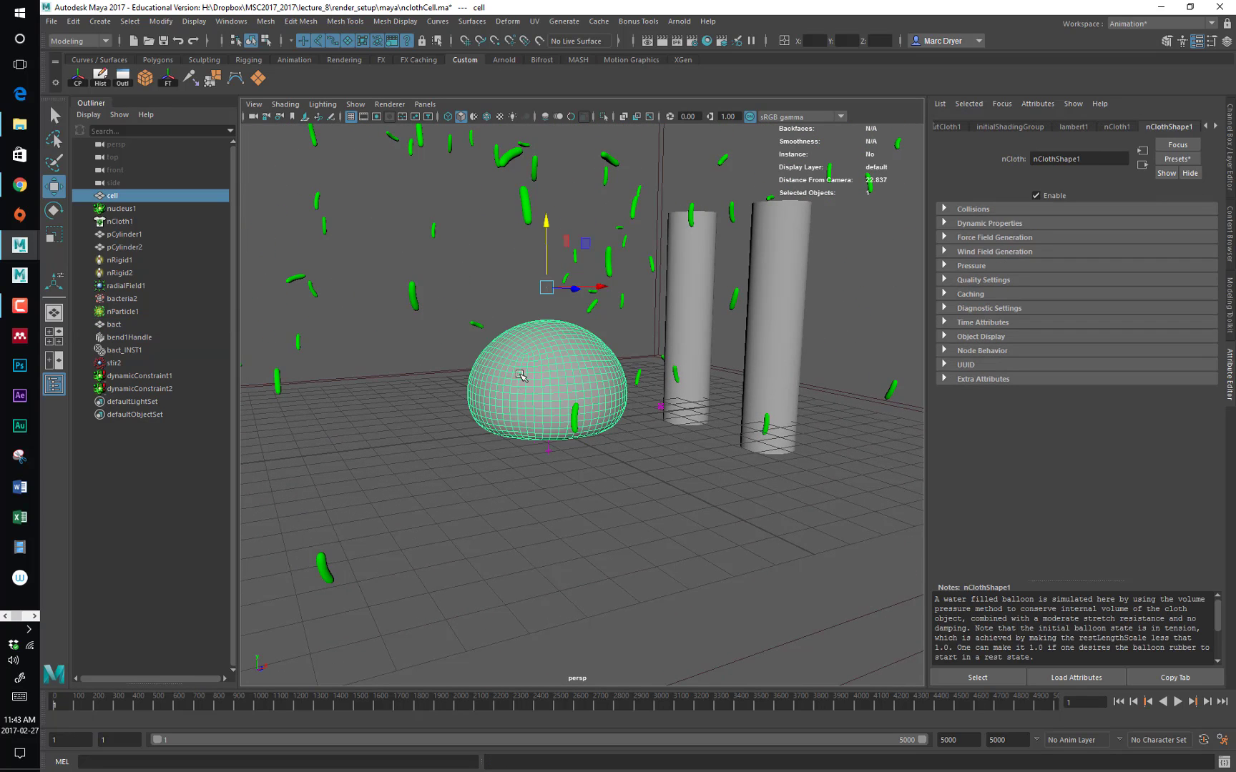
right_drag(476, 264, 472, 588)
click(477, 348)
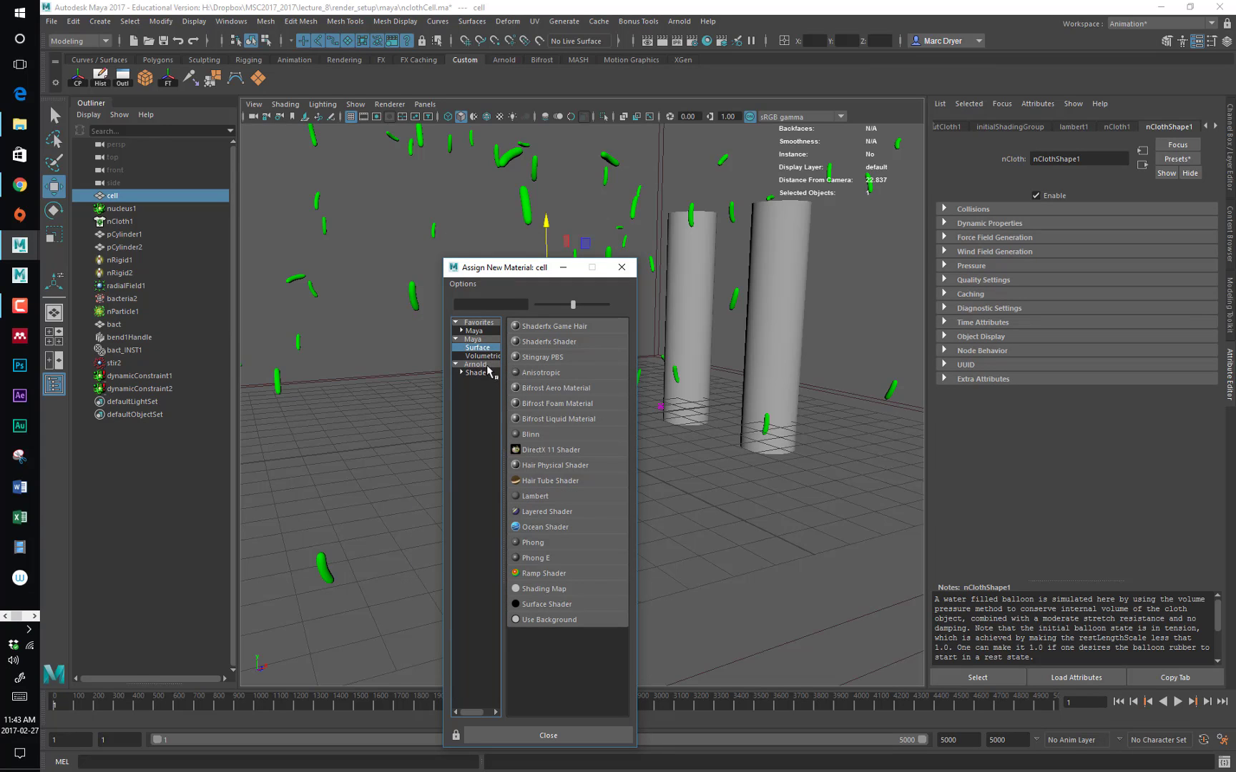
click(535, 496)
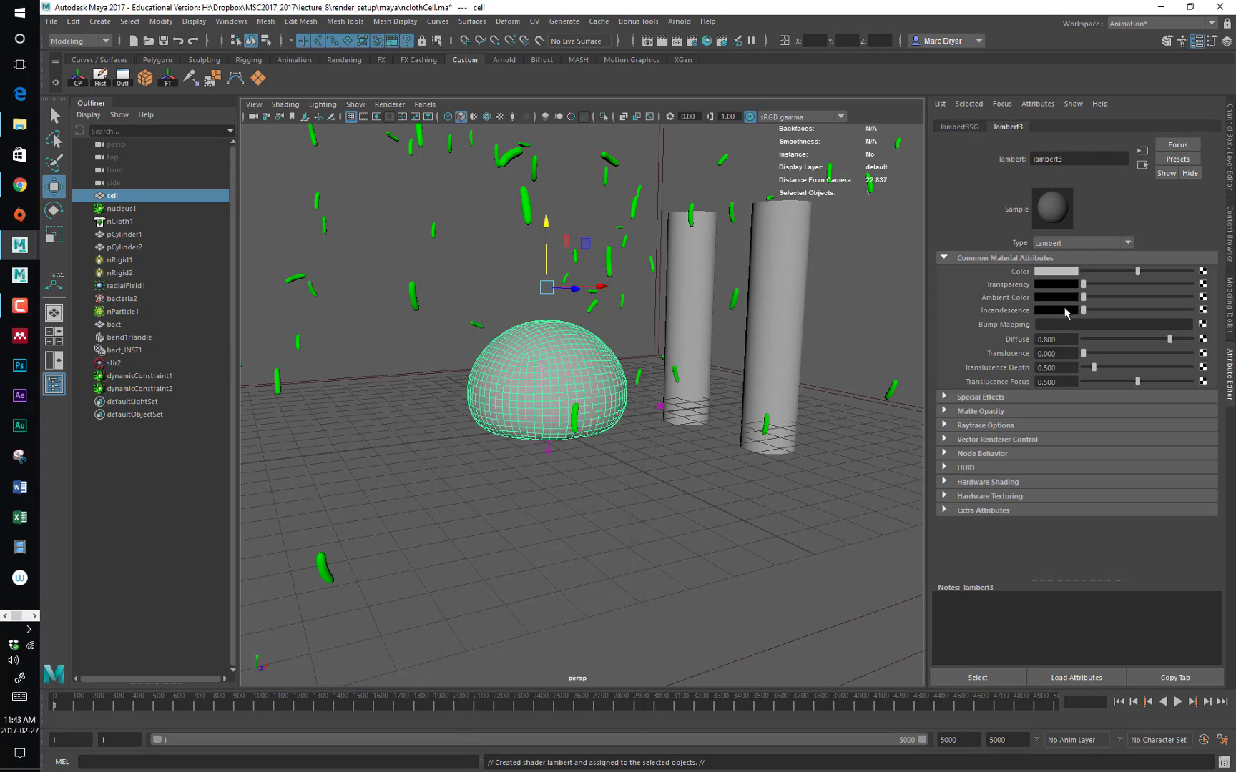
Set the cell material's color to a light peach orange and deselect the cell
click(1062, 273)
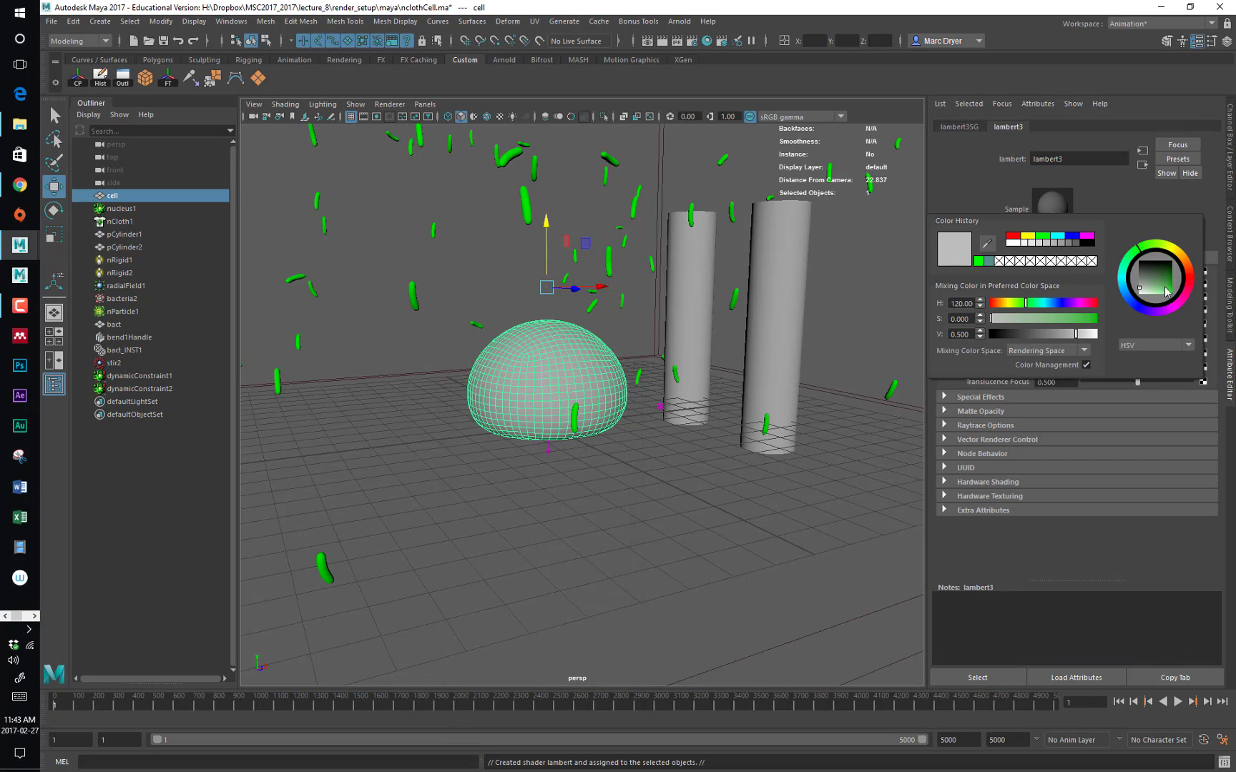
drag(1165, 275, 1160, 297)
click(889, 341)
alt+drag(888, 342, 737, 394)
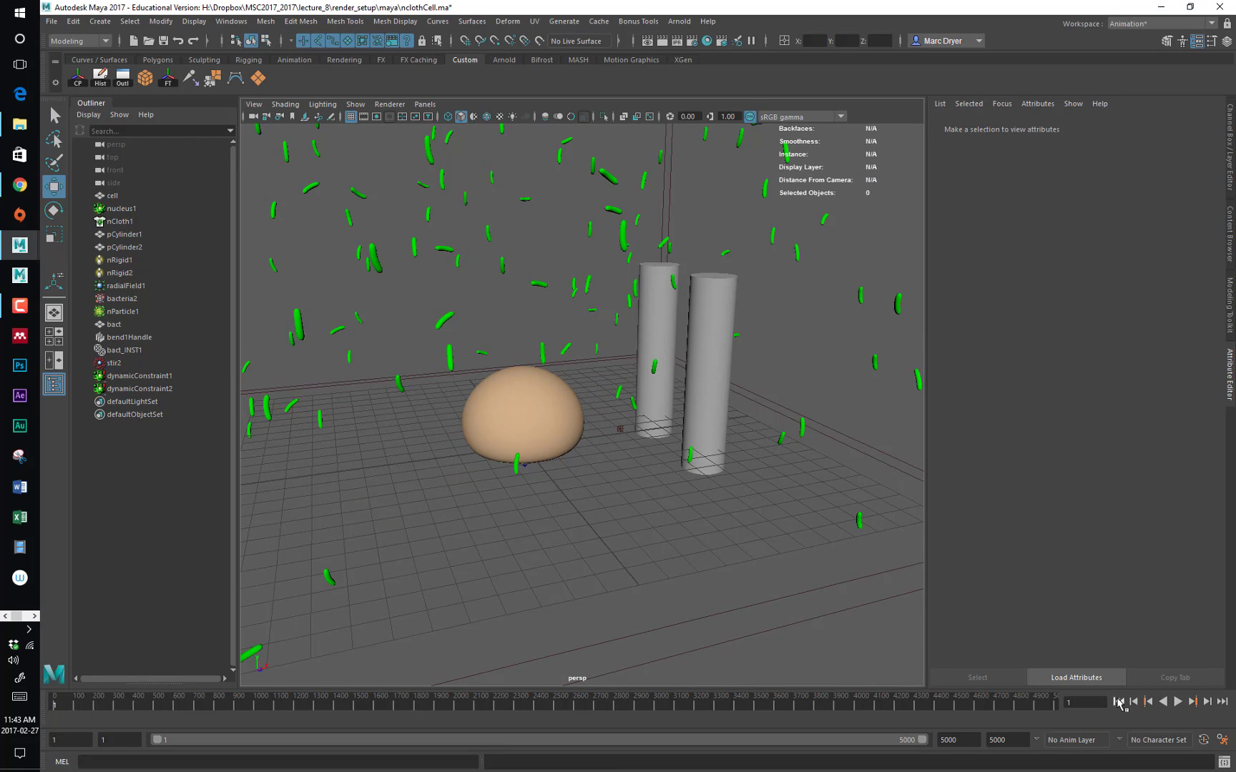
Play the simulation from the first frame to frame 225 and examine how the bacteria interact with the cell and the cylinders
click(1178, 702)
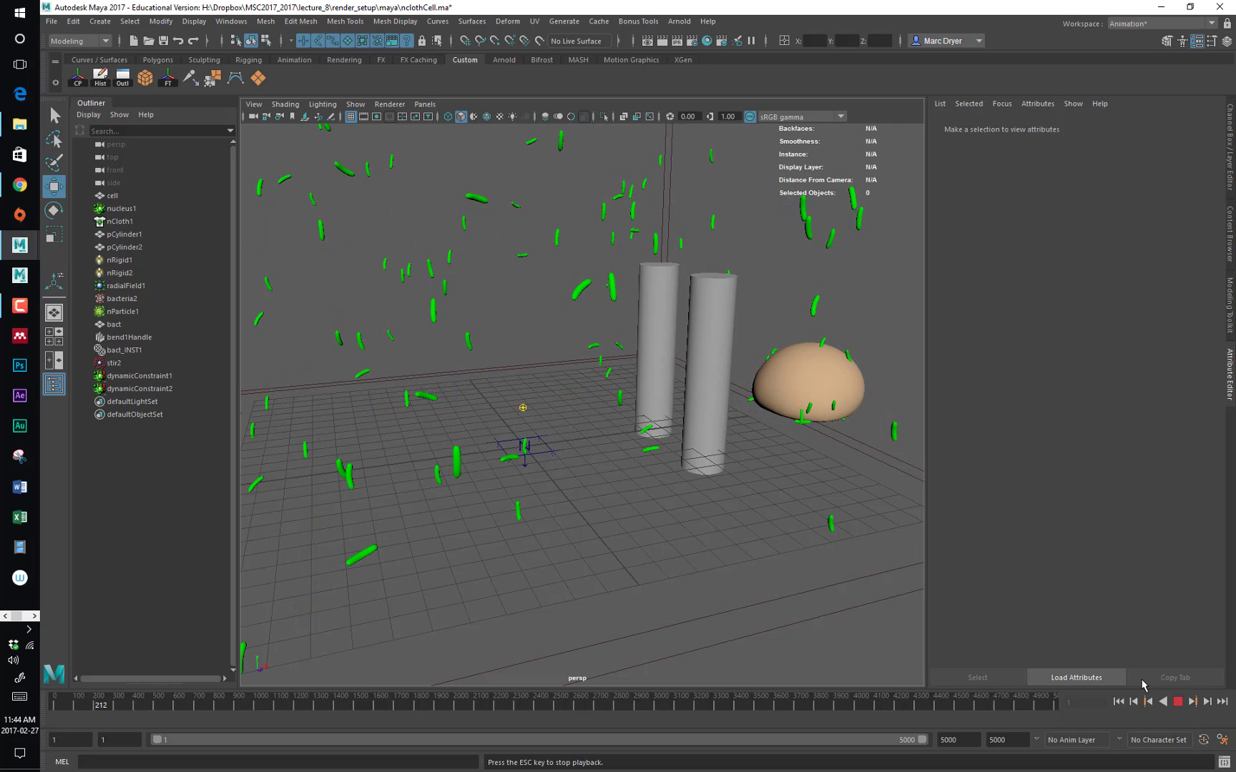
click(1178, 703)
alt+drag(515, 512, 724, 498)
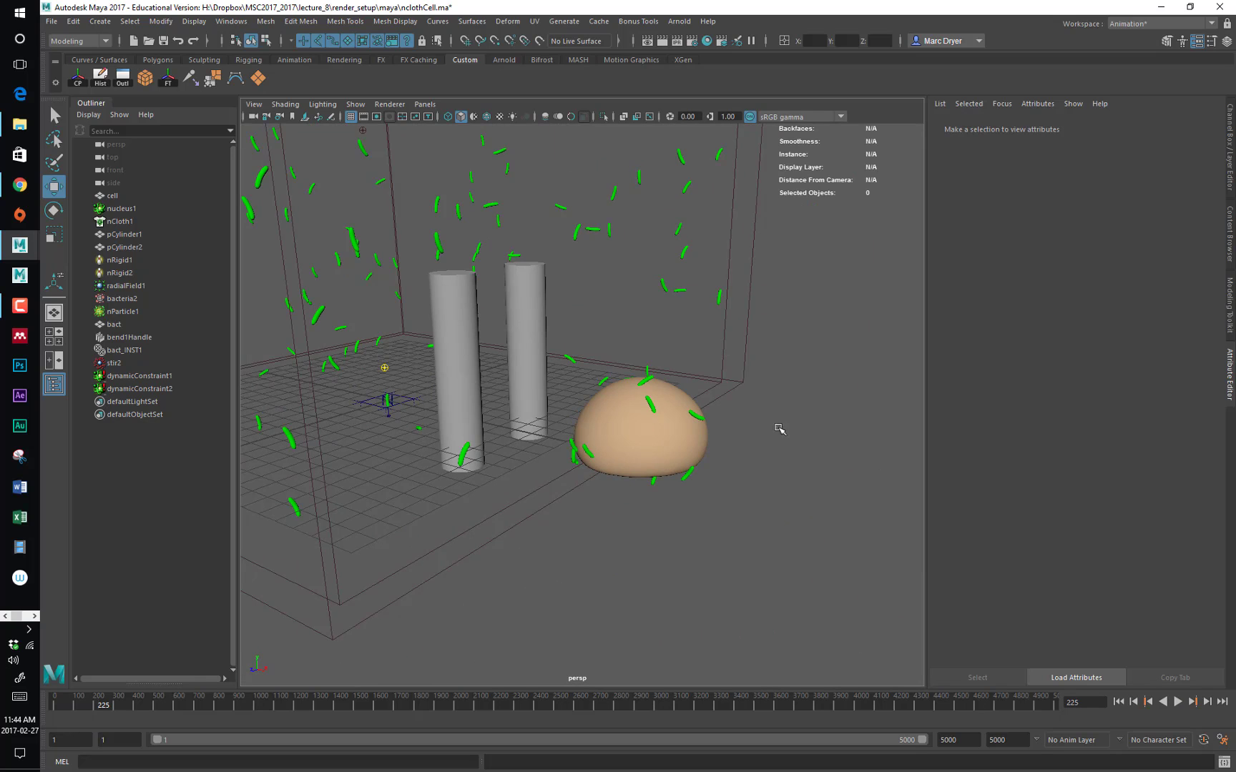
alt+drag(632, 443, 506, 428)
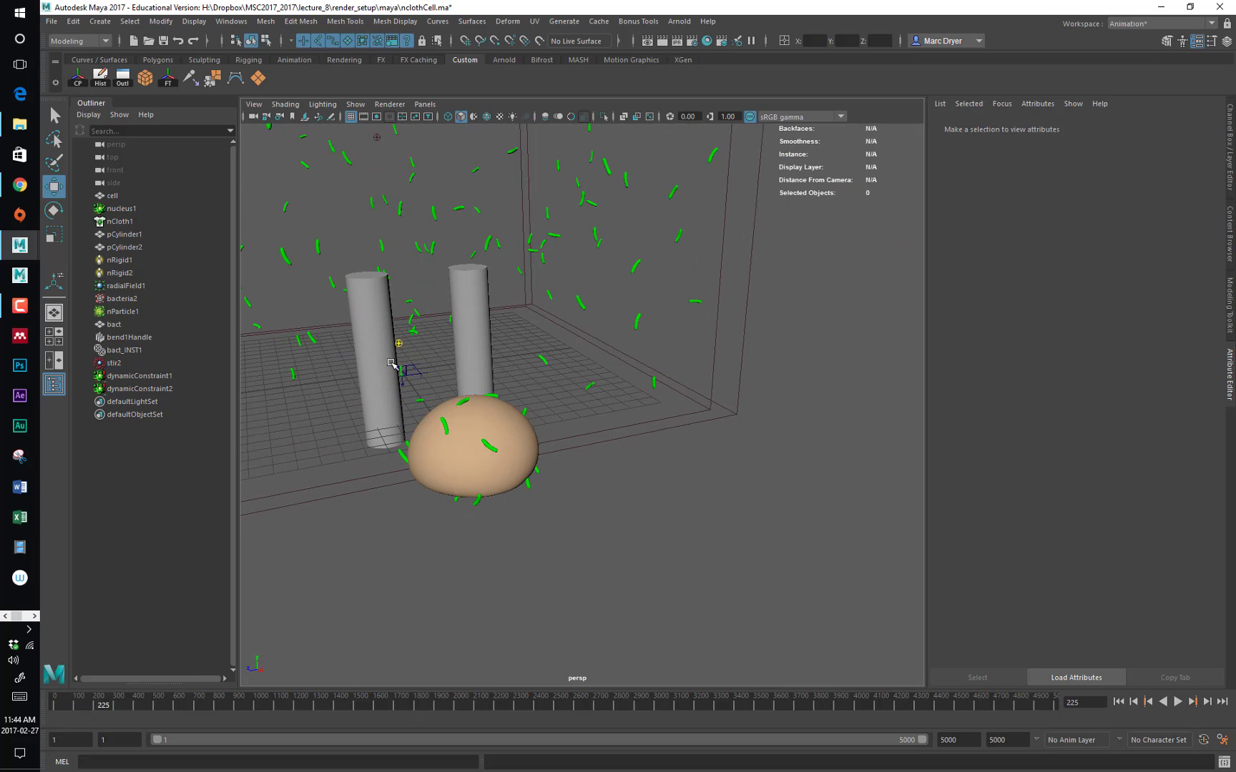
alt+drag(512, 442, 651, 421)
alt+right_drag(650, 421, 893, 427)
alt+drag(746, 423, 798, 418)
alt+right_drag(797, 418, 621, 392)
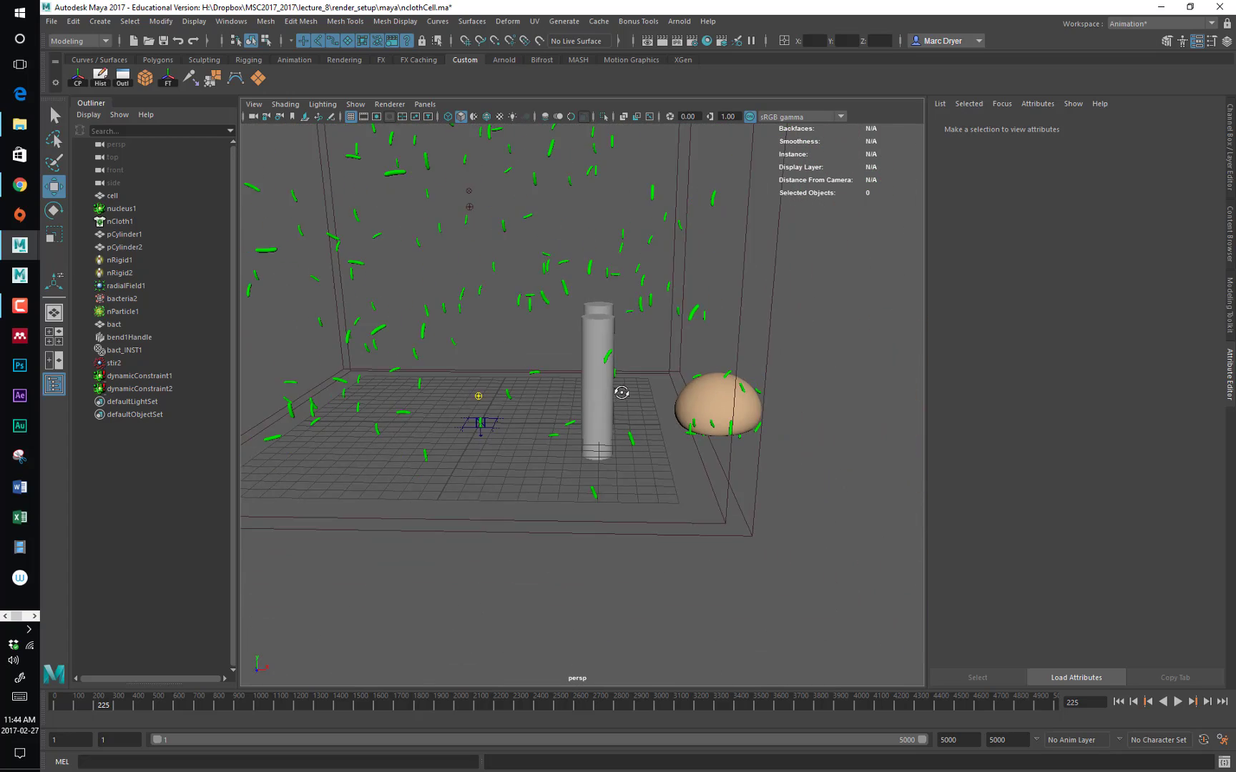
alt+drag(620, 392, 584, 395)
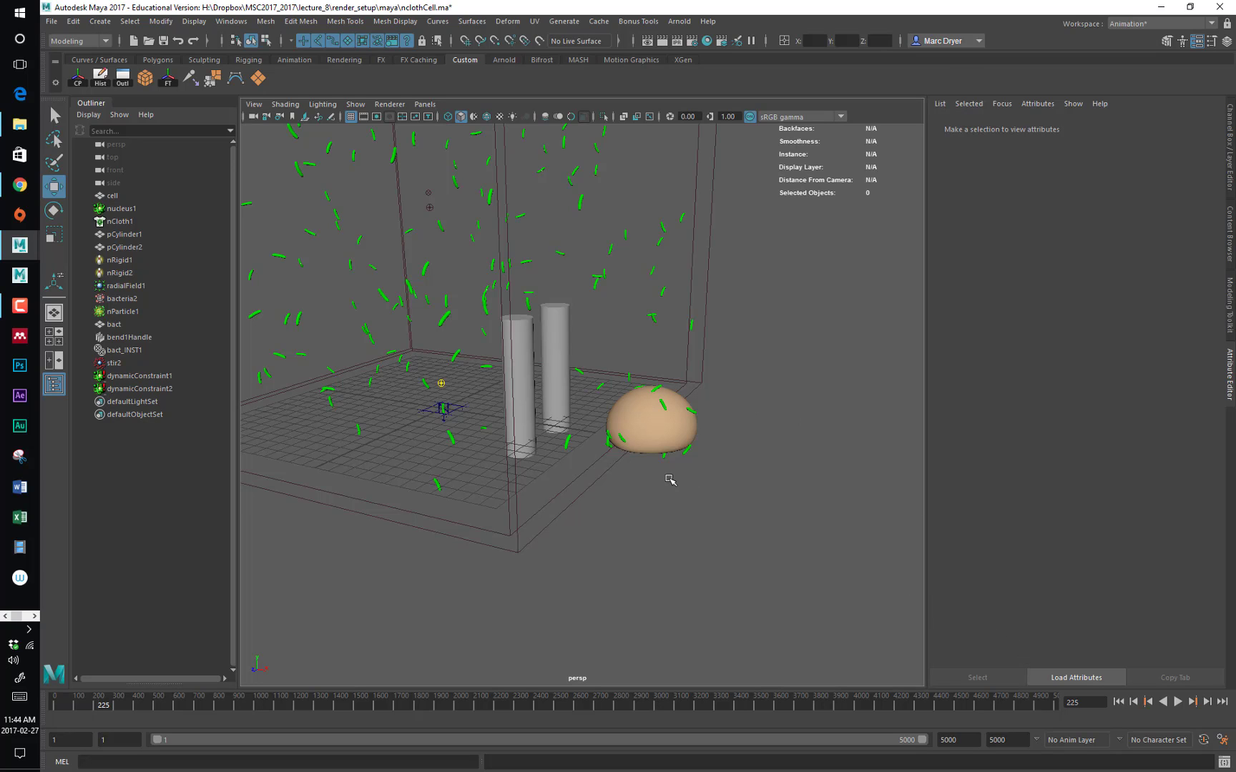
alt+drag(670, 480, 736, 484)
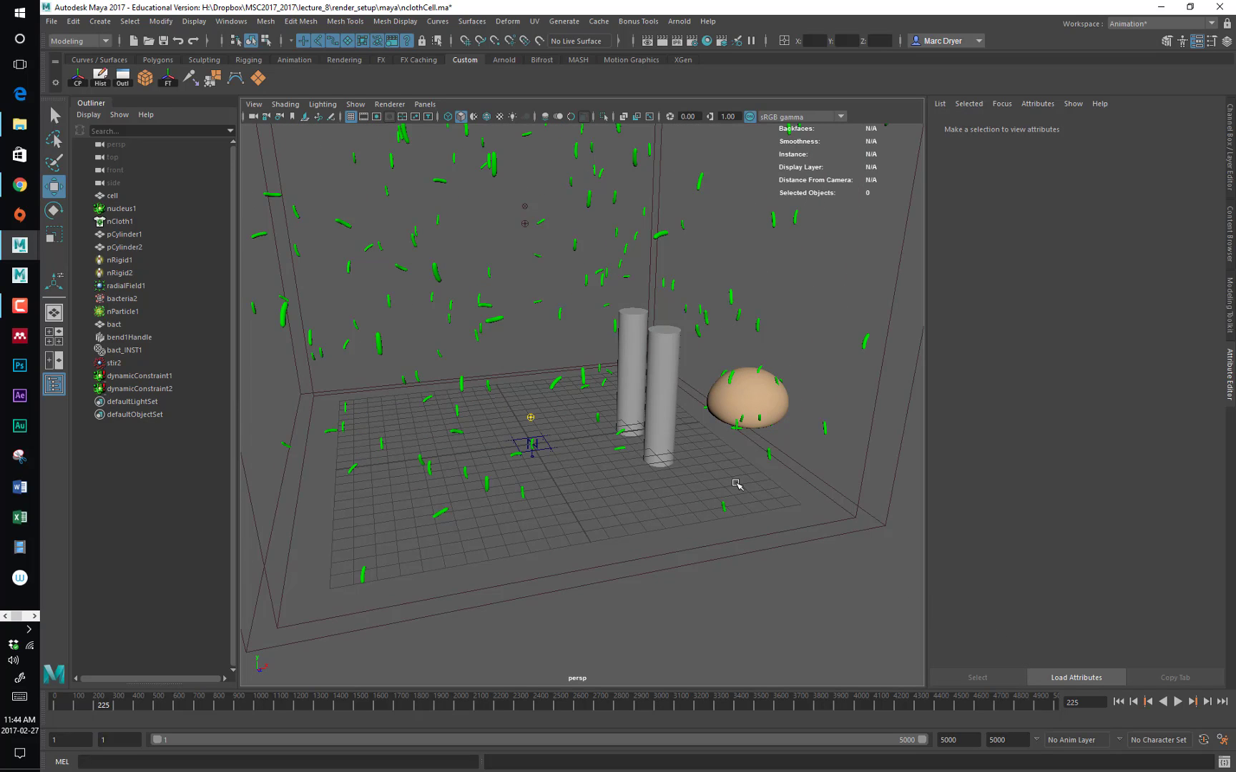
Select the cell, switch the selection to the nParticle1 bacteria, and examine their distribution throughout the surrounding volume
click(750, 413)
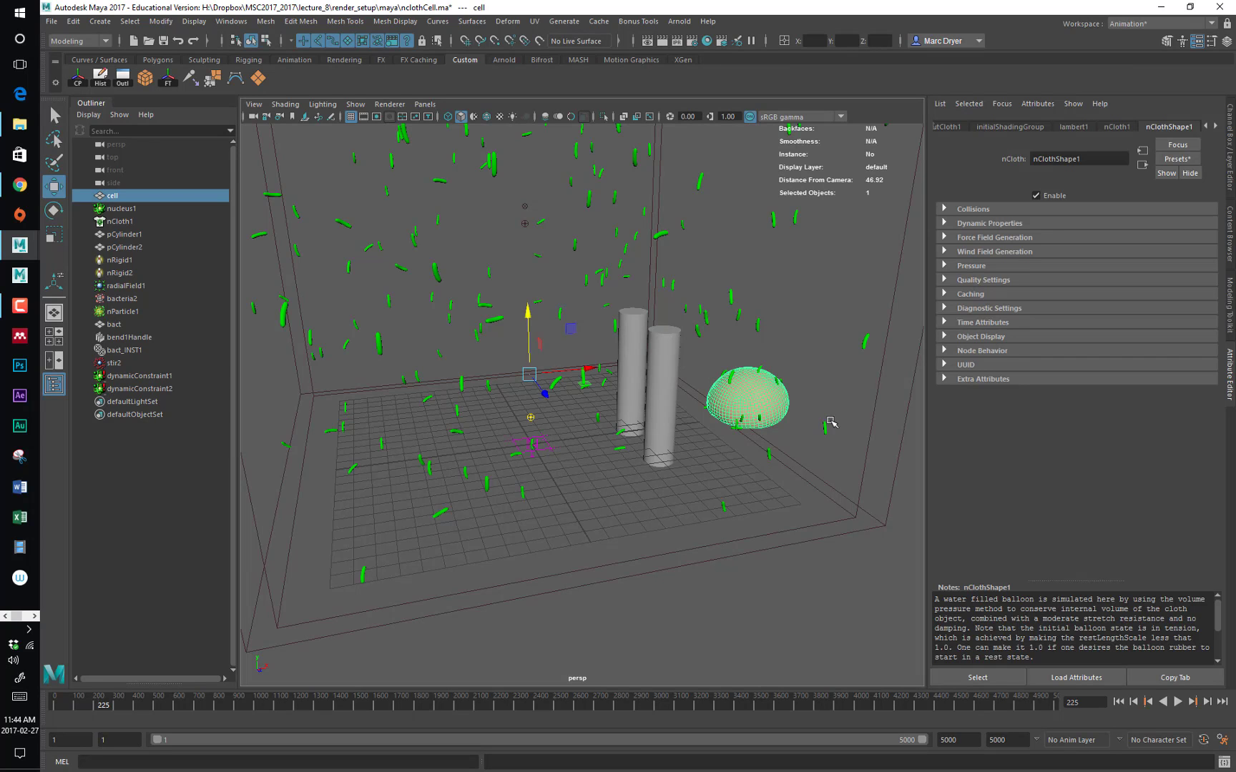
alt+drag(740, 423, 706, 390)
click(446, 248)
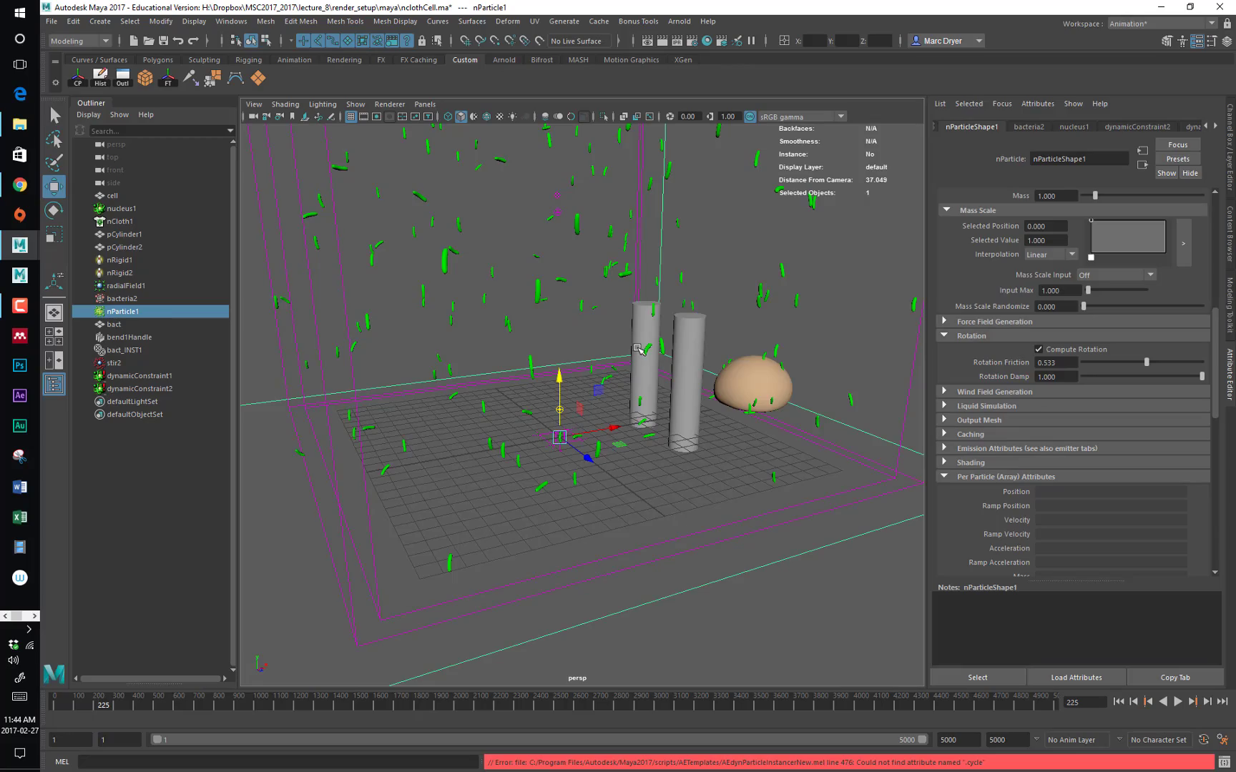
alt+drag(639, 350, 683, 432)
alt+drag(575, 432, 611, 463)
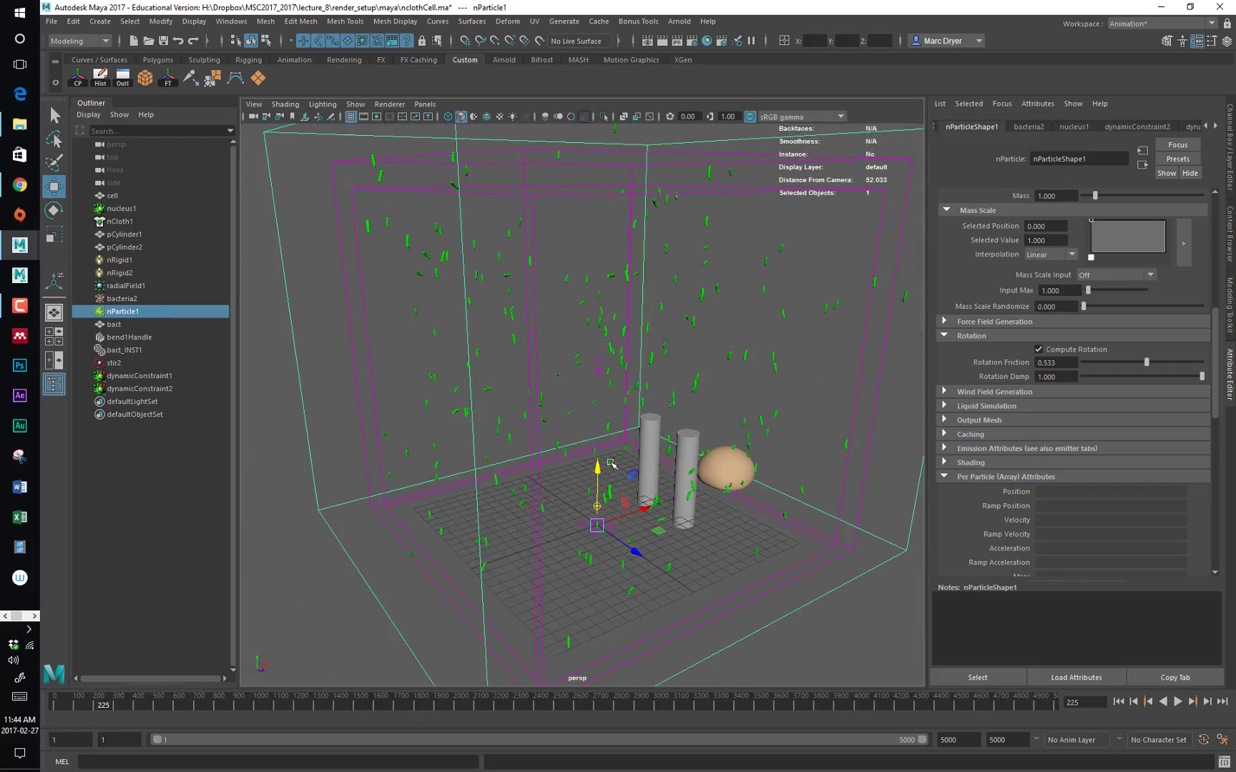
Replay the simulation from the first frame to frame 114 and examine the cell and bacteria moving past the cylinders
click(1117, 702)
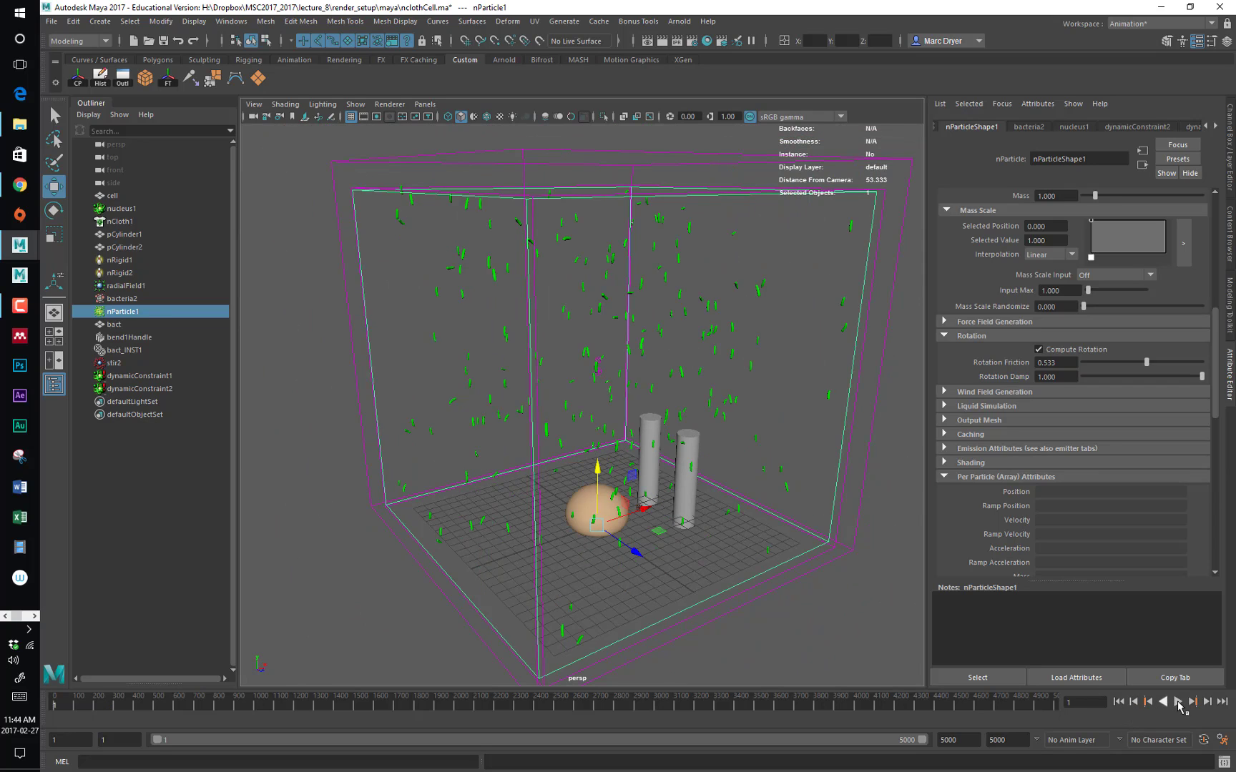
click(1177, 702)
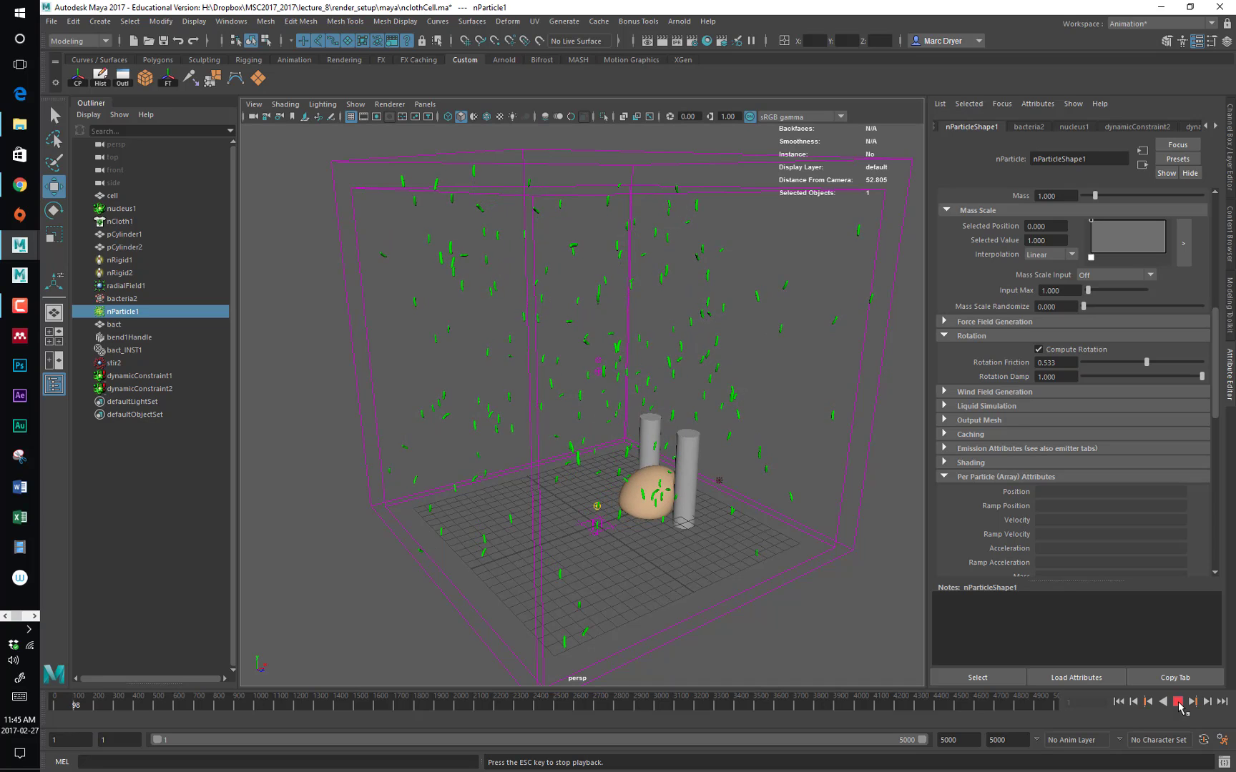
click(1178, 702)
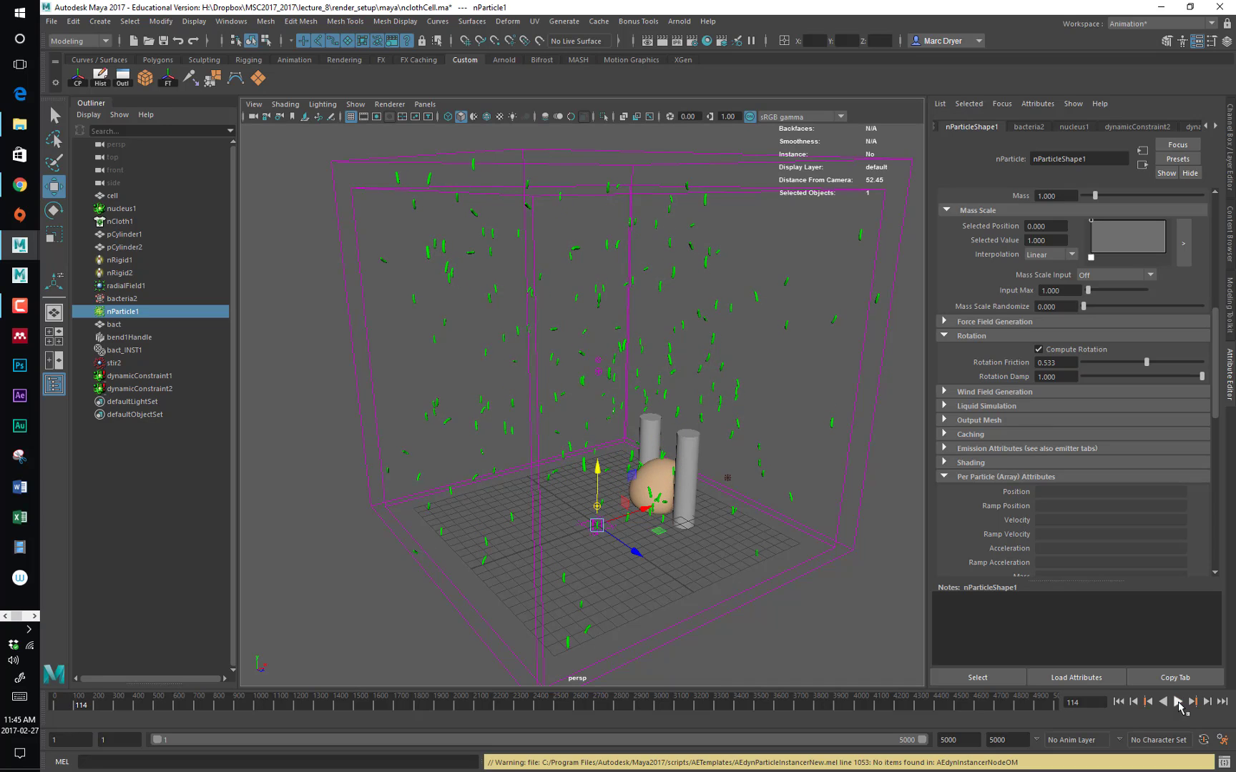
mouse_move(723, 546)
alt+mouse_down()
mouse_move(581, 545)
mouse_move(712, 555)
alt+mouse_up()
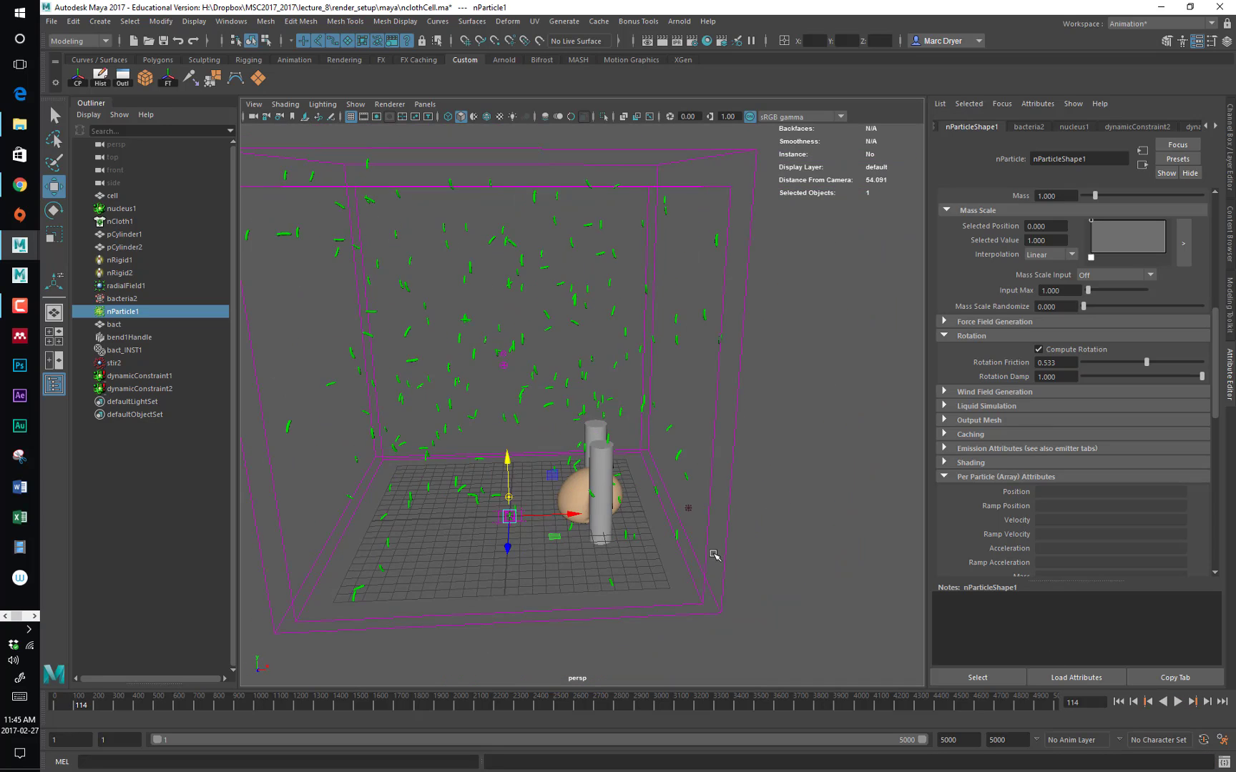